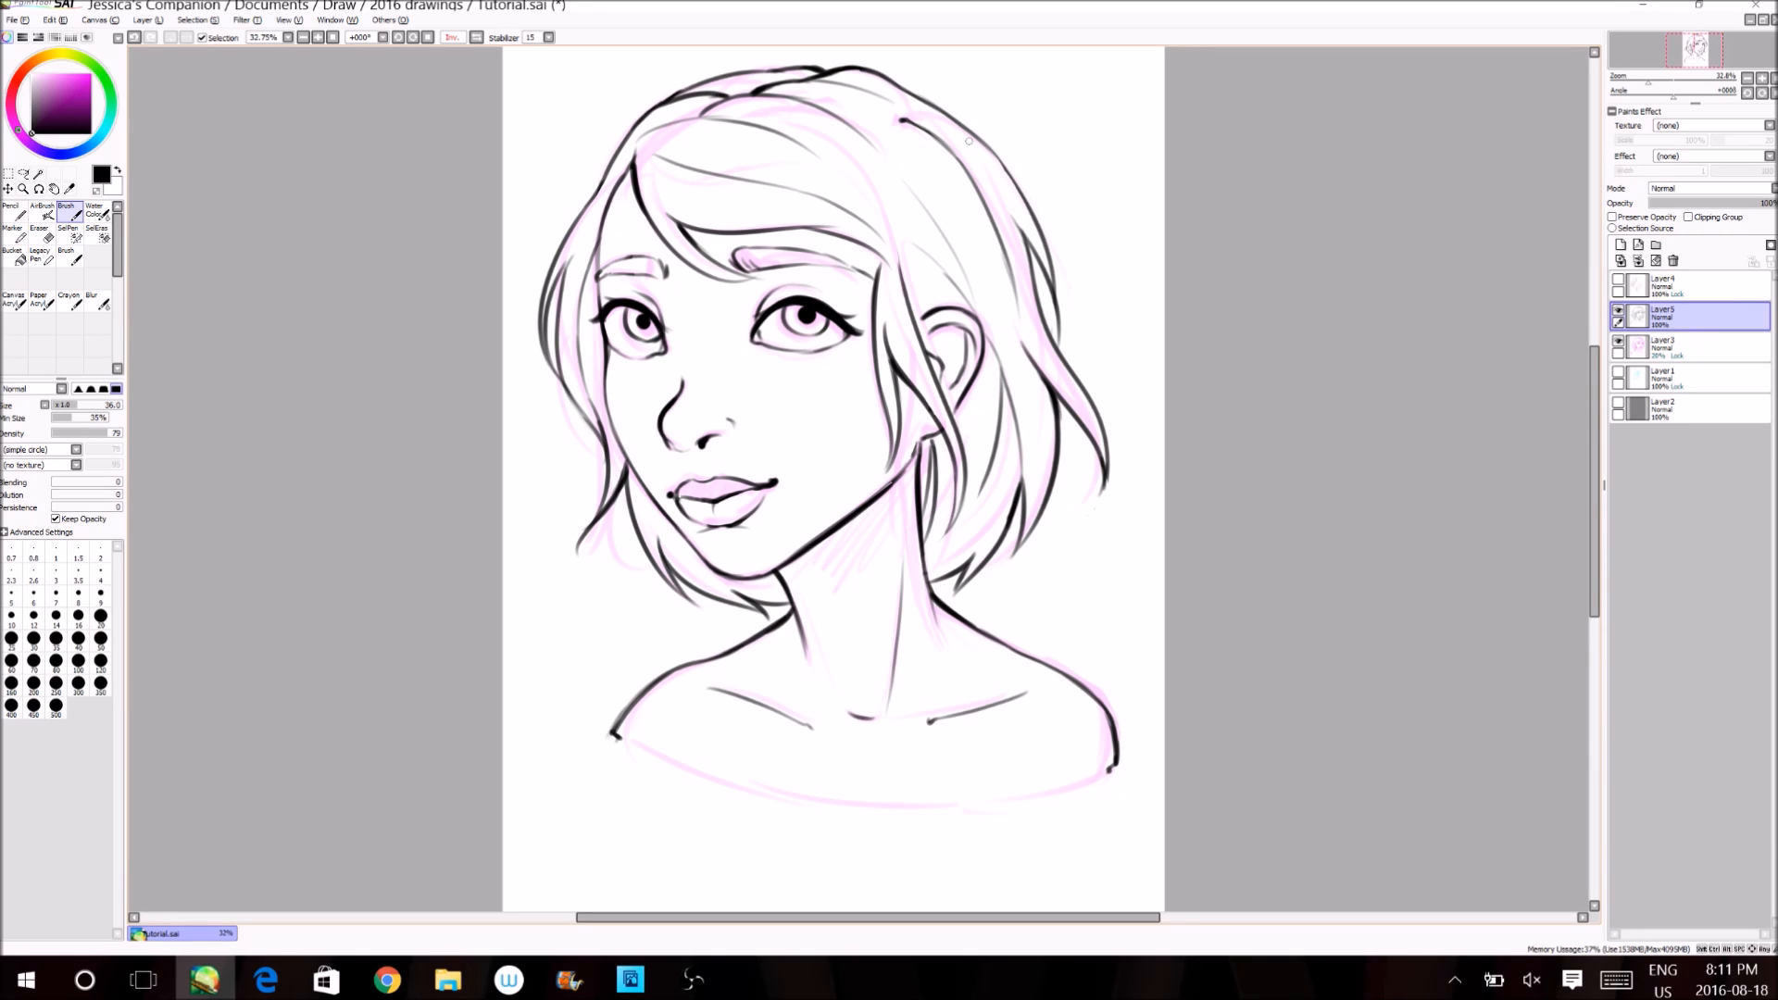
pyautogui.moveTo(928, 436); pyautogui.dragTo(928, 468)
pyautogui.click(476, 37)
pyautogui.click(476, 37)
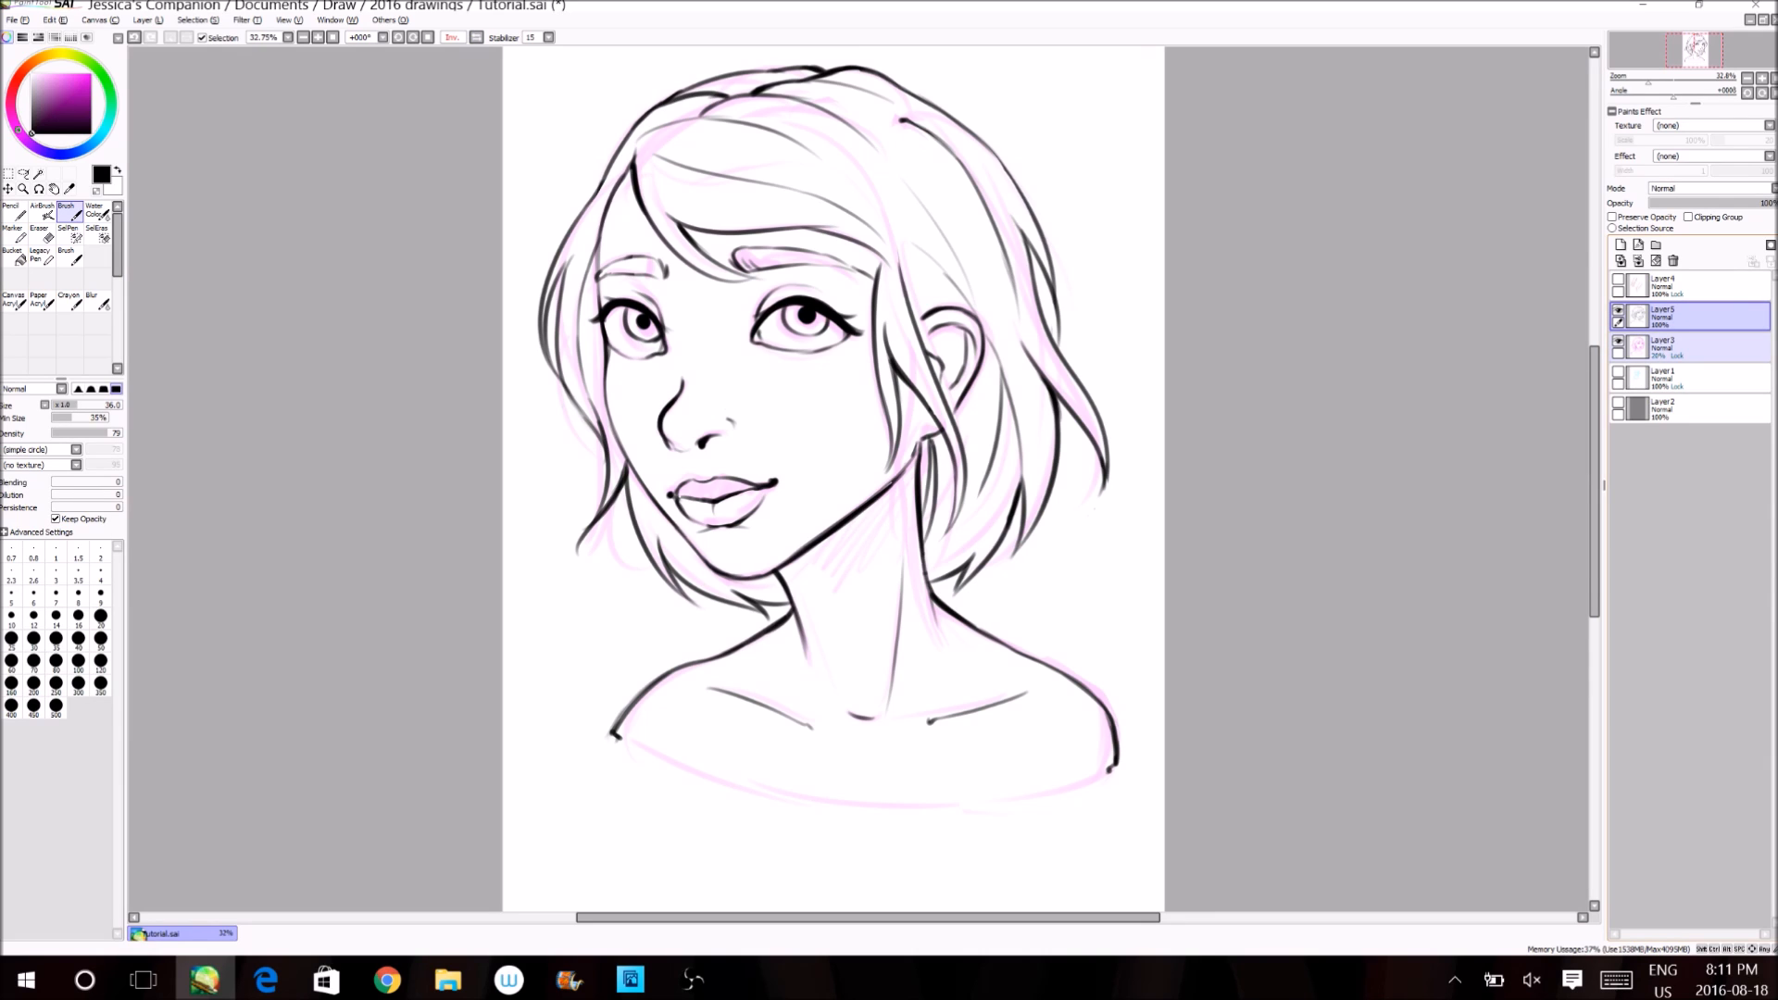
# - Hide the pink sketch layer and rename the line art layer as Lines
pyautogui.click(1618, 342)
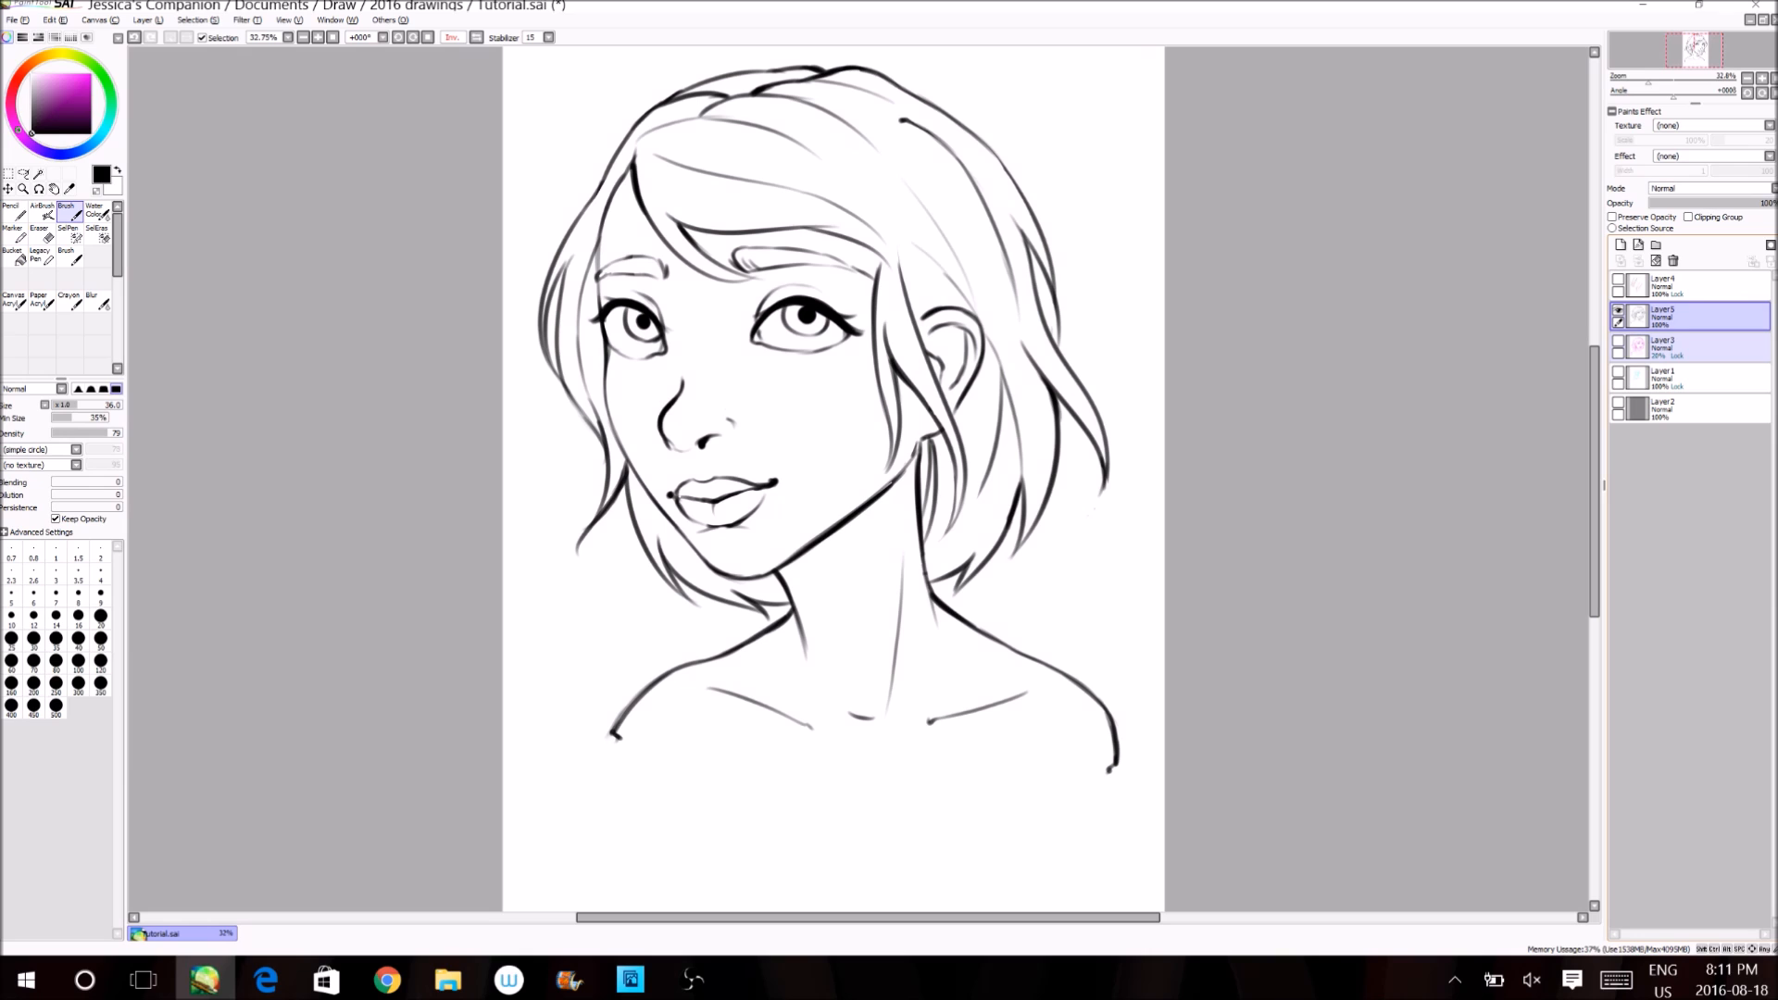
pyautogui.doubleClick(1667, 317)
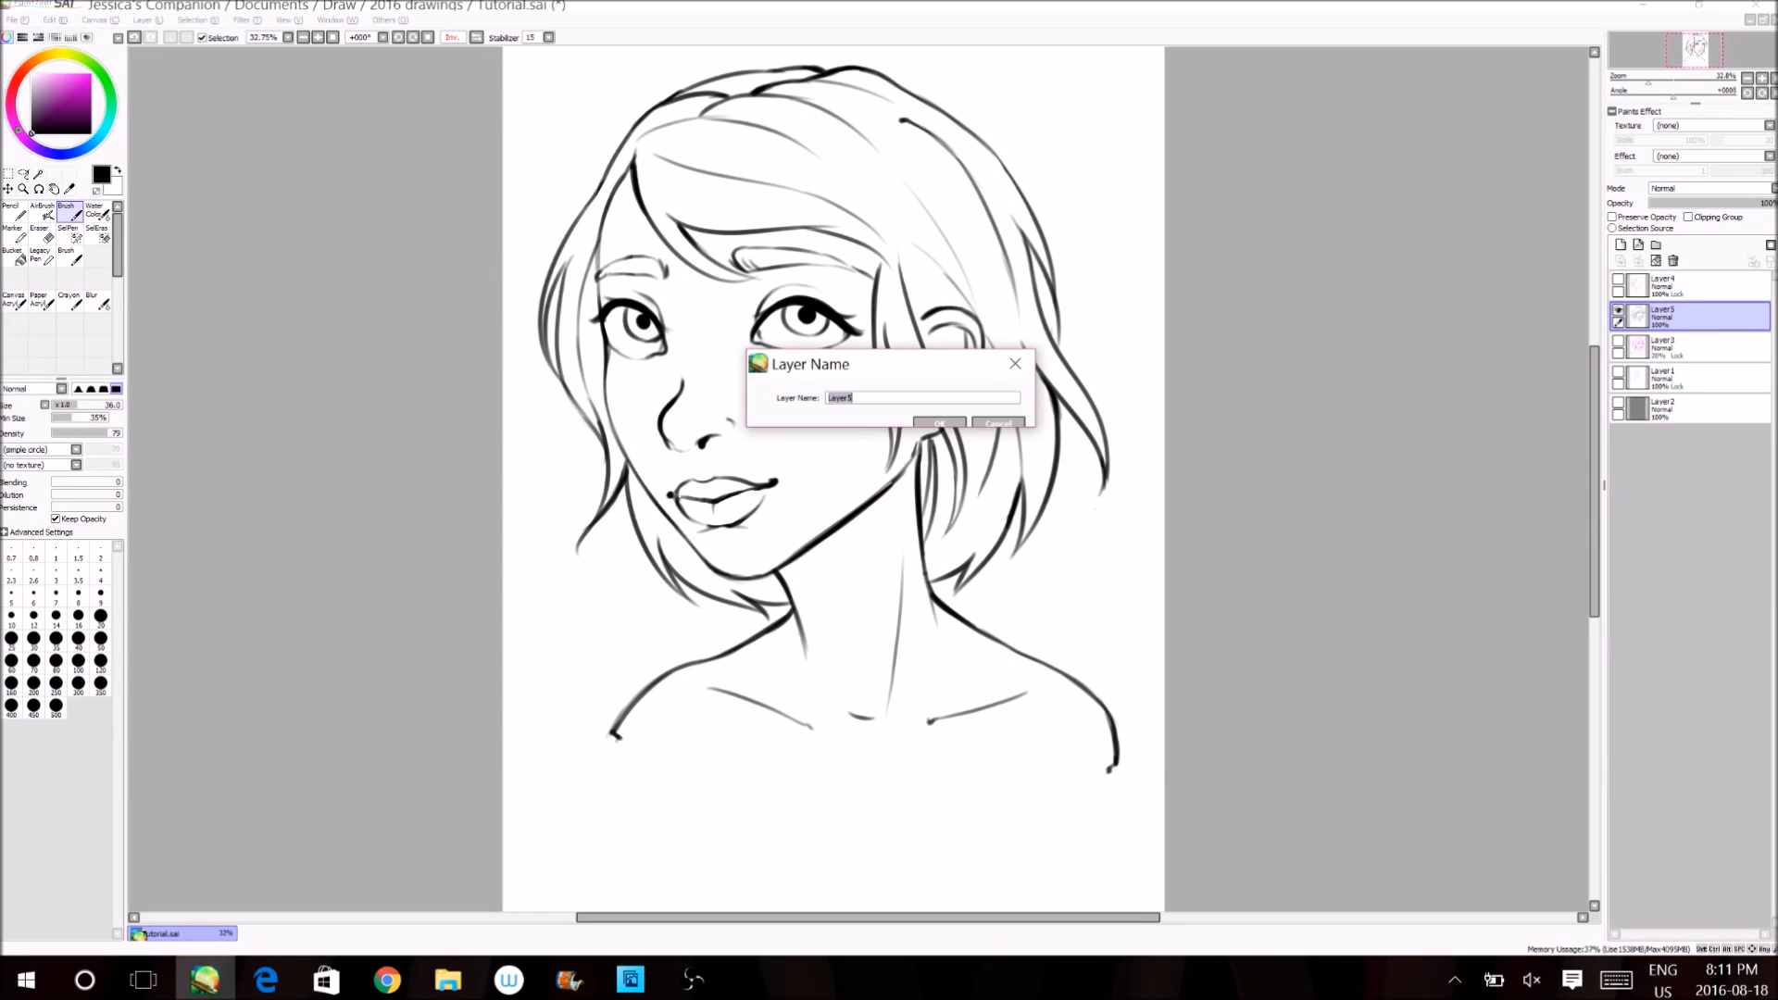
pyautogui.click(1617, 980)
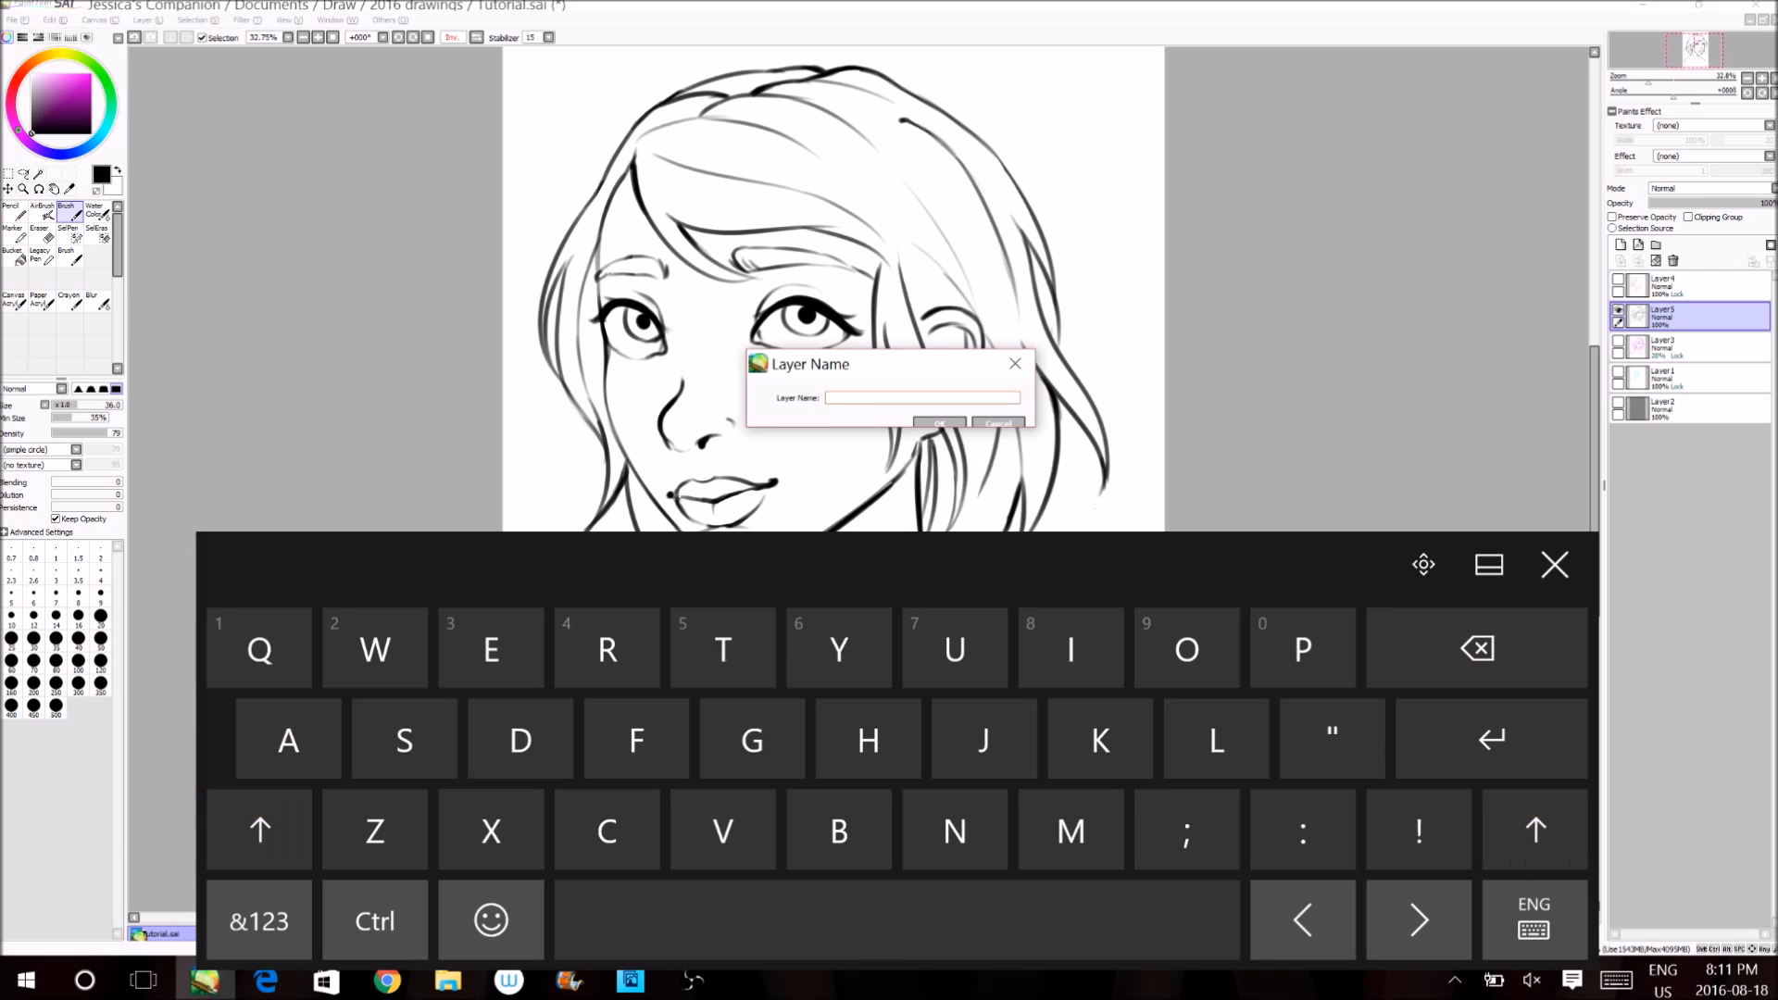
pyautogui.write('L')
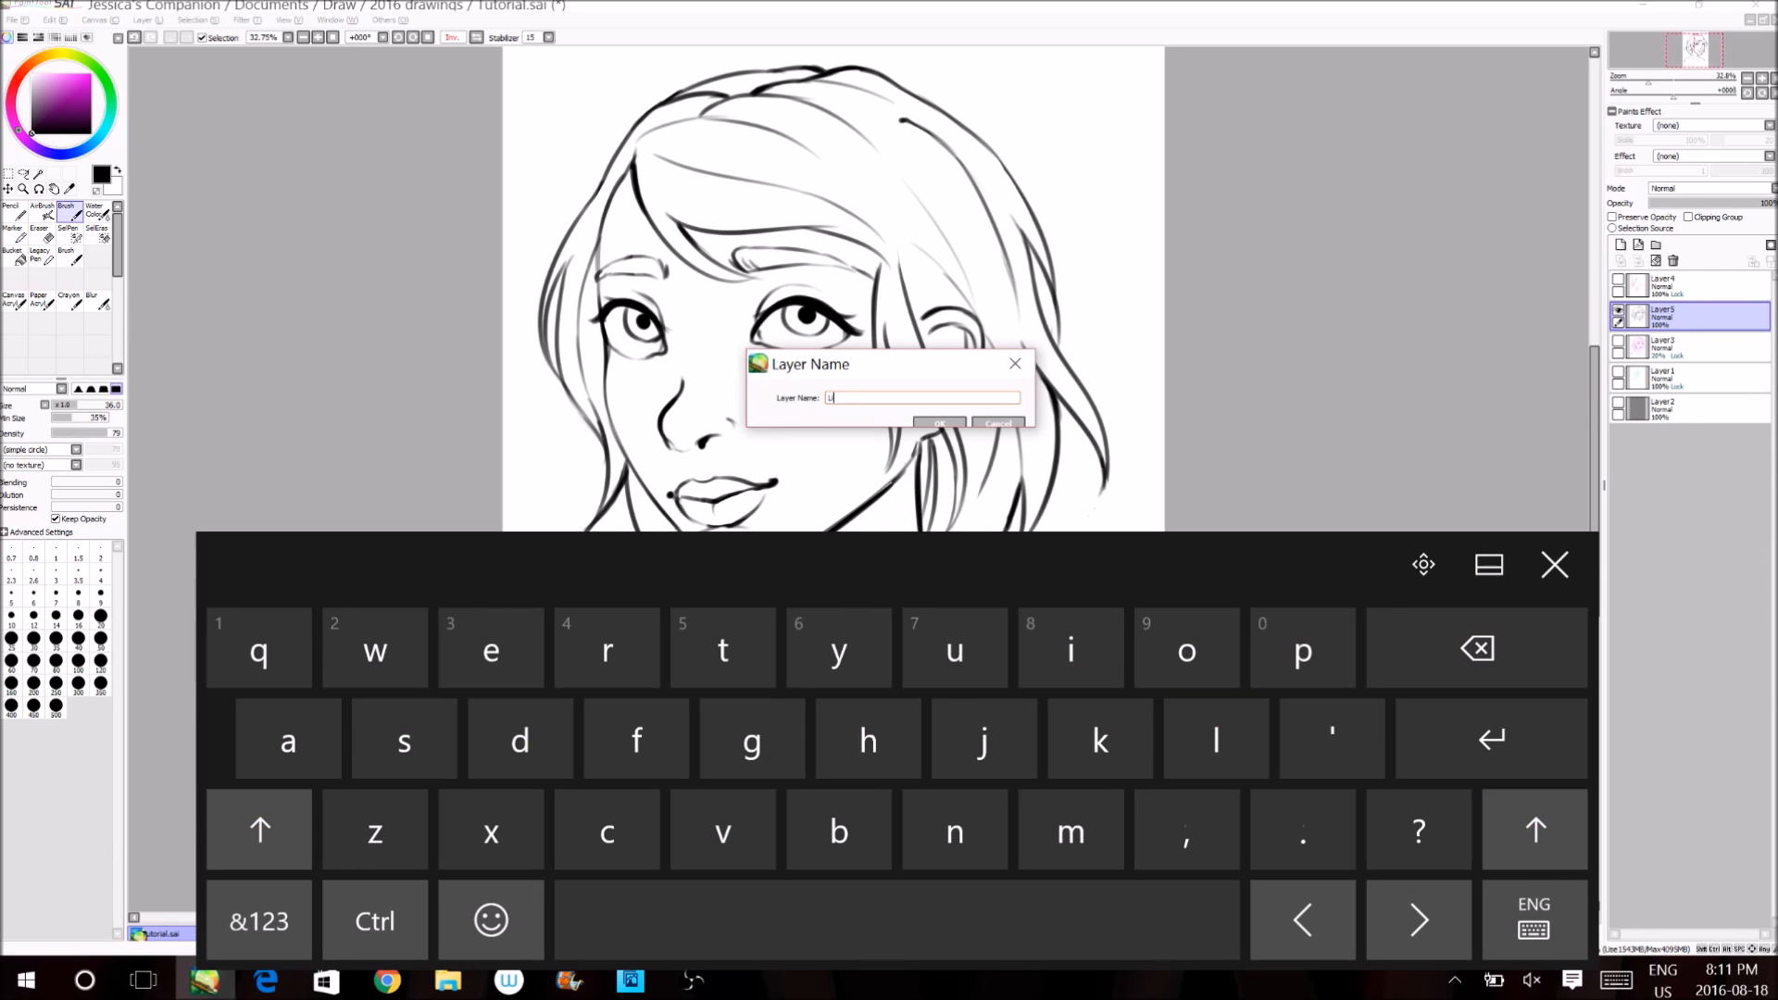
pyautogui.write('ines')
pyautogui.press('Return')
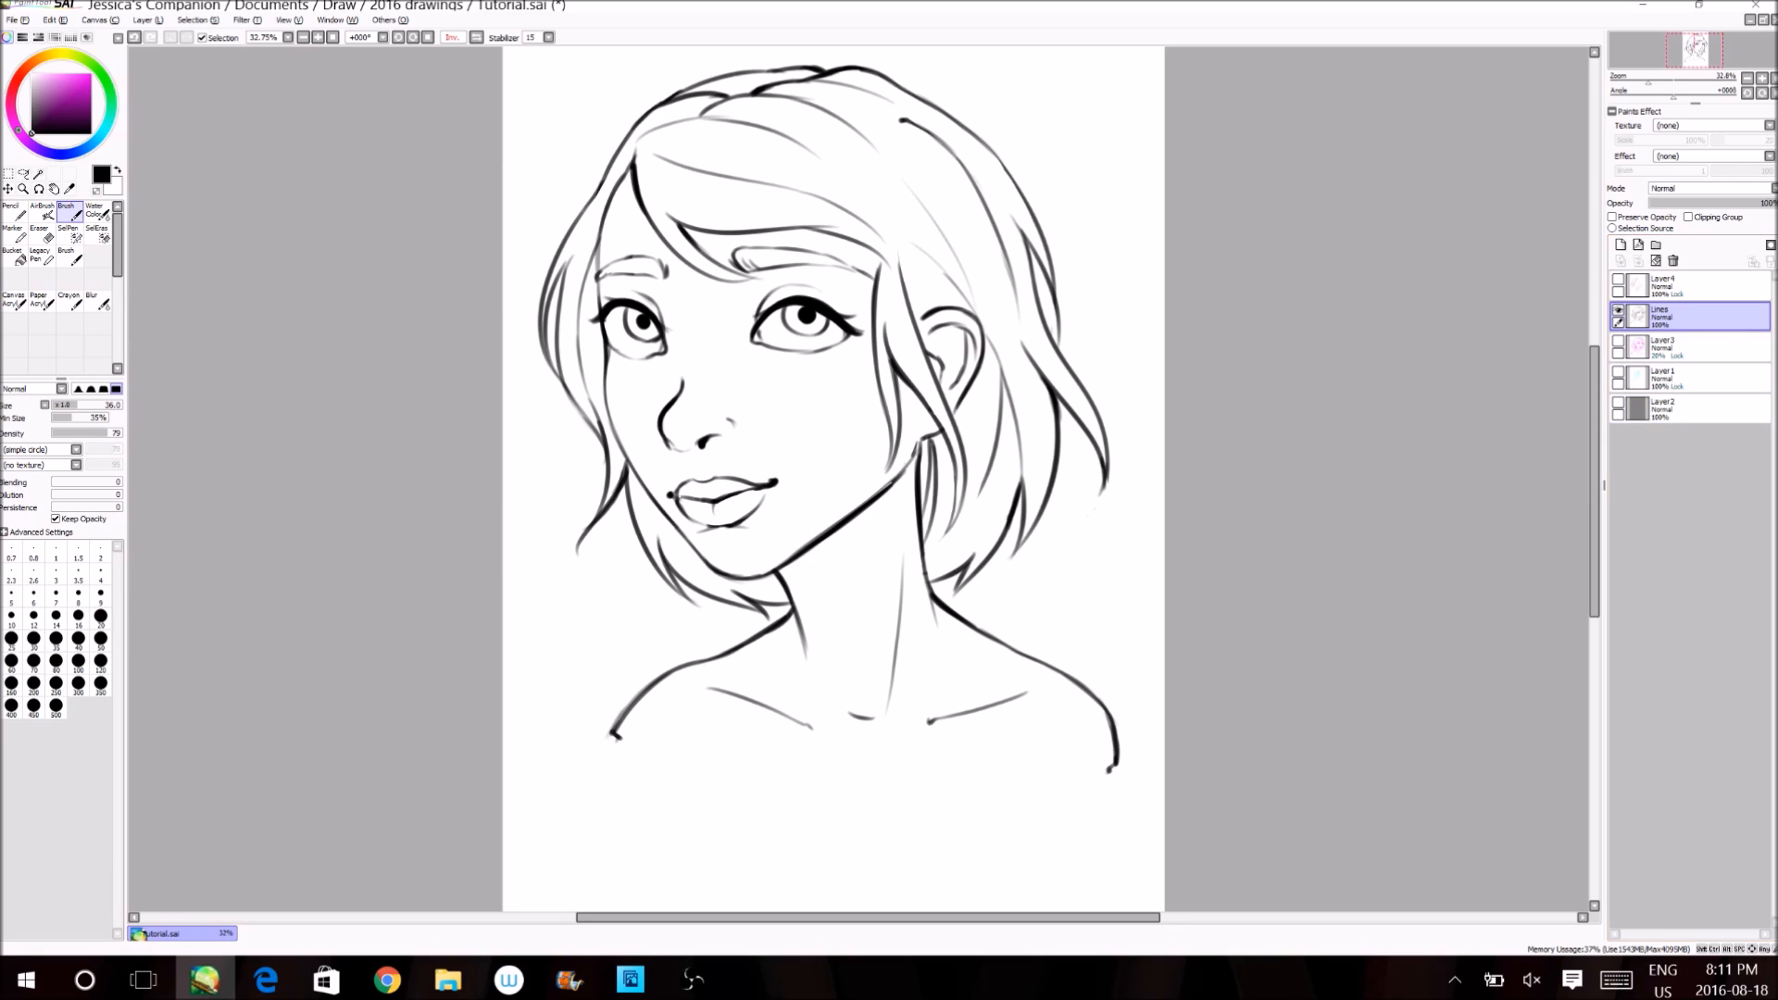
# - Move Layer4 beneath the pink sketch layer, then place the gray Layer2 directly under Lines and show it
pyautogui.moveTo(1701, 285); pyautogui.dragTo(1701, 364)
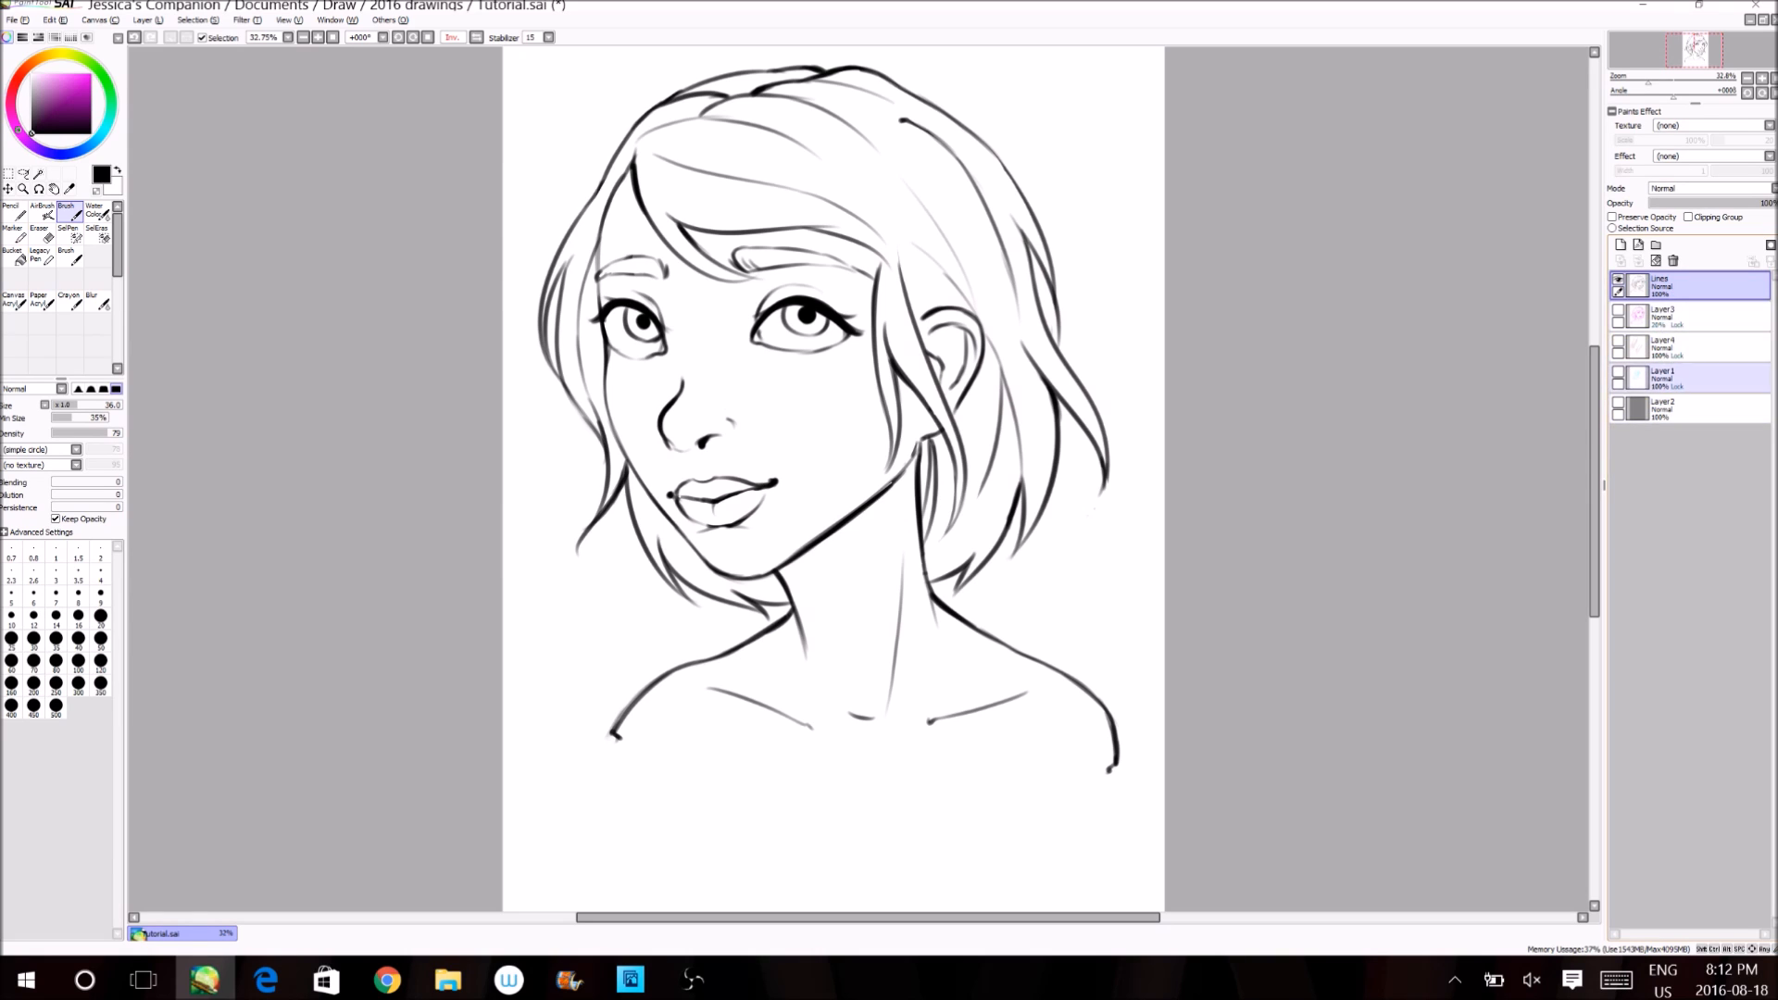
pyautogui.click(1700, 409)
pyautogui.moveTo(1701, 408); pyautogui.dragTo(1700, 306)
pyautogui.click(1618, 311)
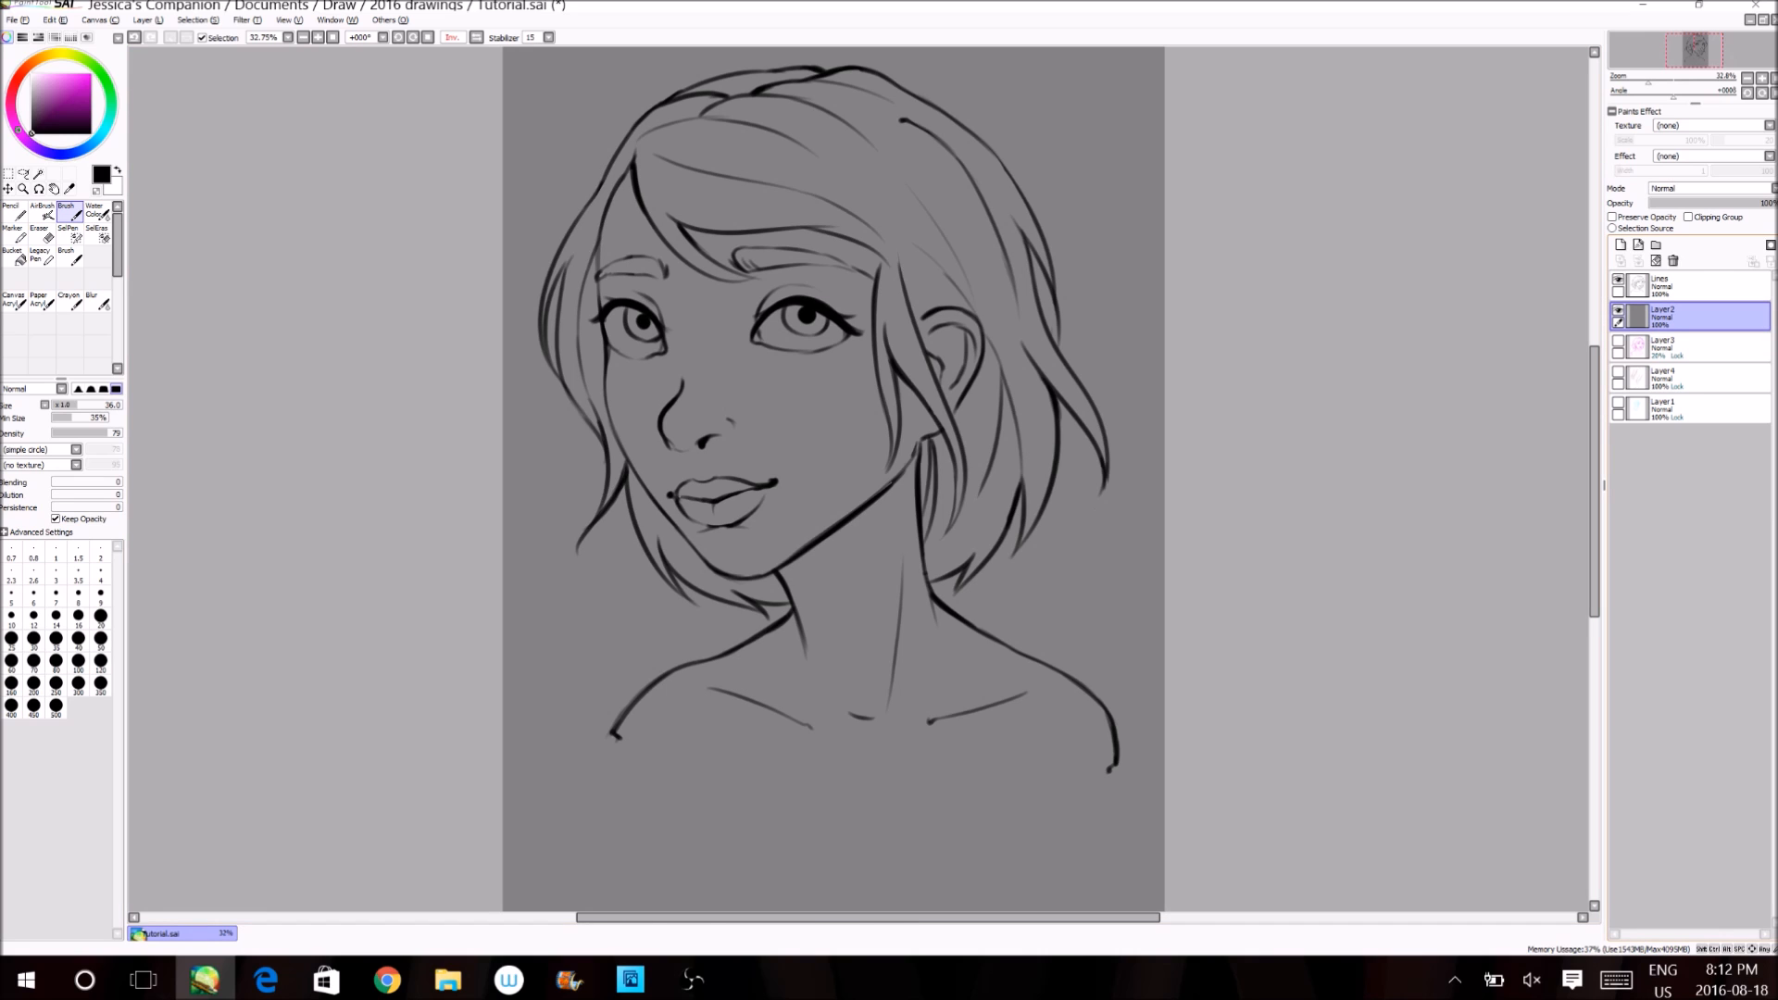
# - Compare the line art against the white canvas and the gray background layer
pyautogui.click(1618, 310)
pyautogui.click(1619, 310)
pyautogui.click(1618, 310)
pyautogui.click(1697, 286)
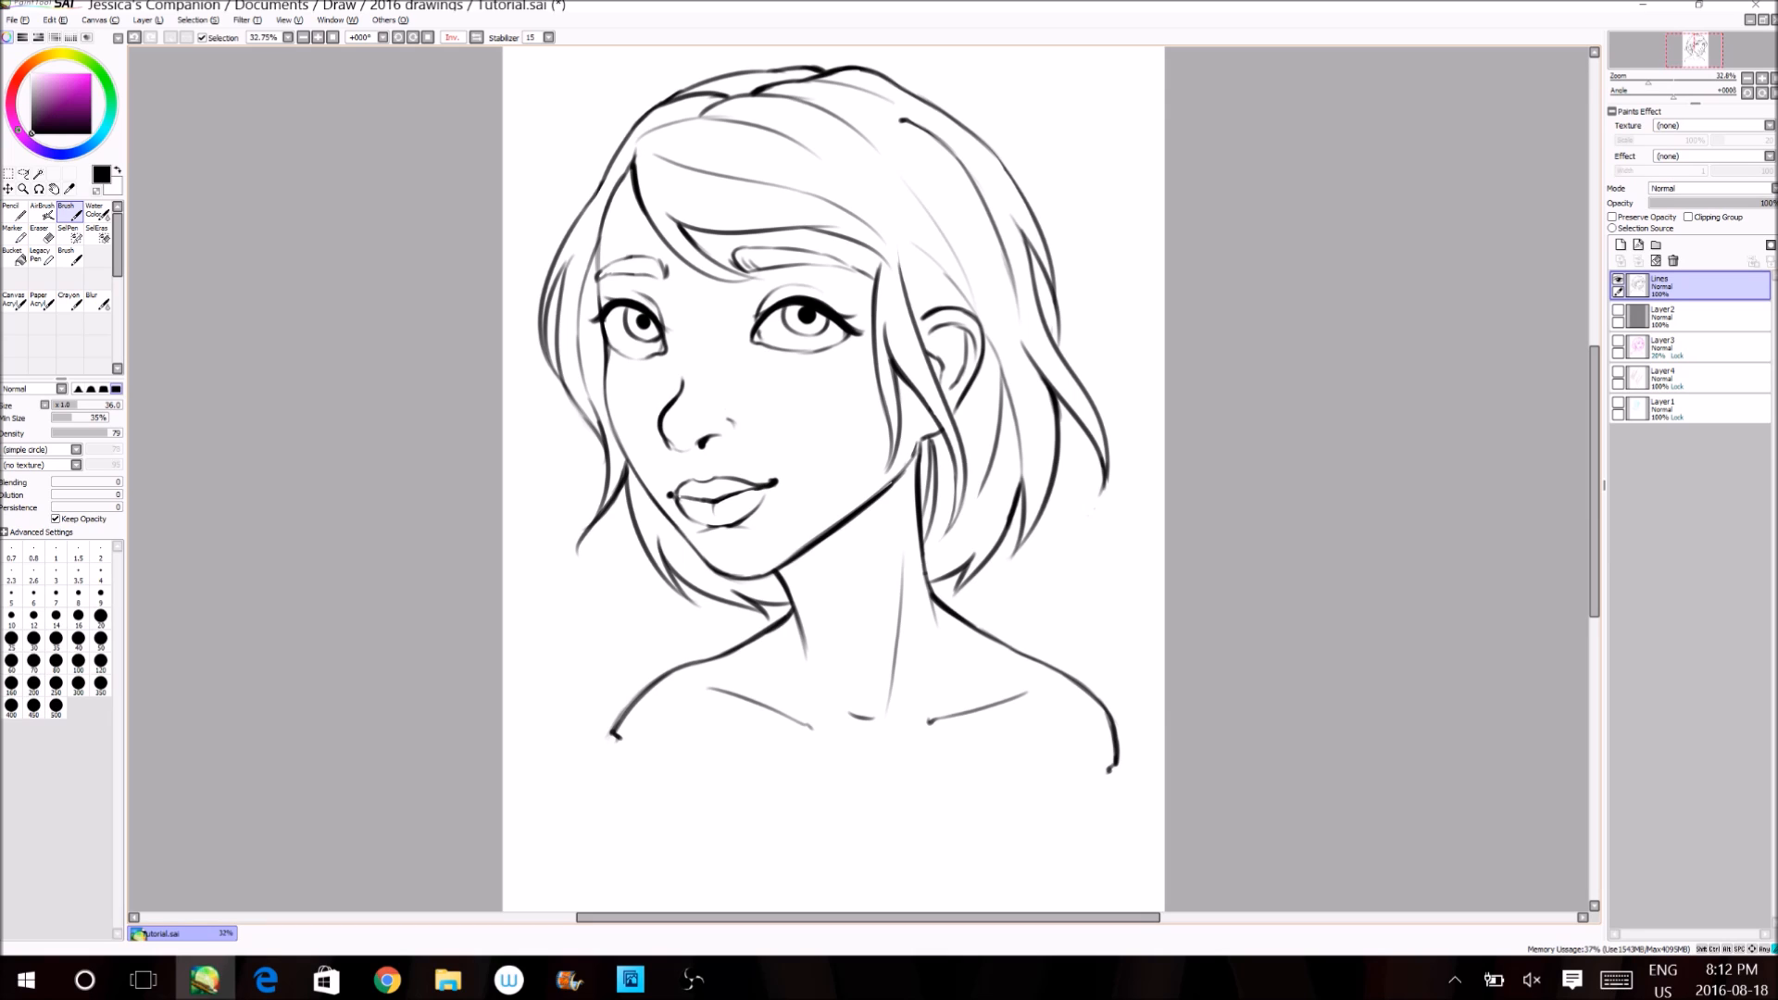
pyautogui.hotkey('ctrl', 'z')
# - Show the gray Layer2 and add a new layer above it, beneath Lines
pyautogui.click(1704, 317)
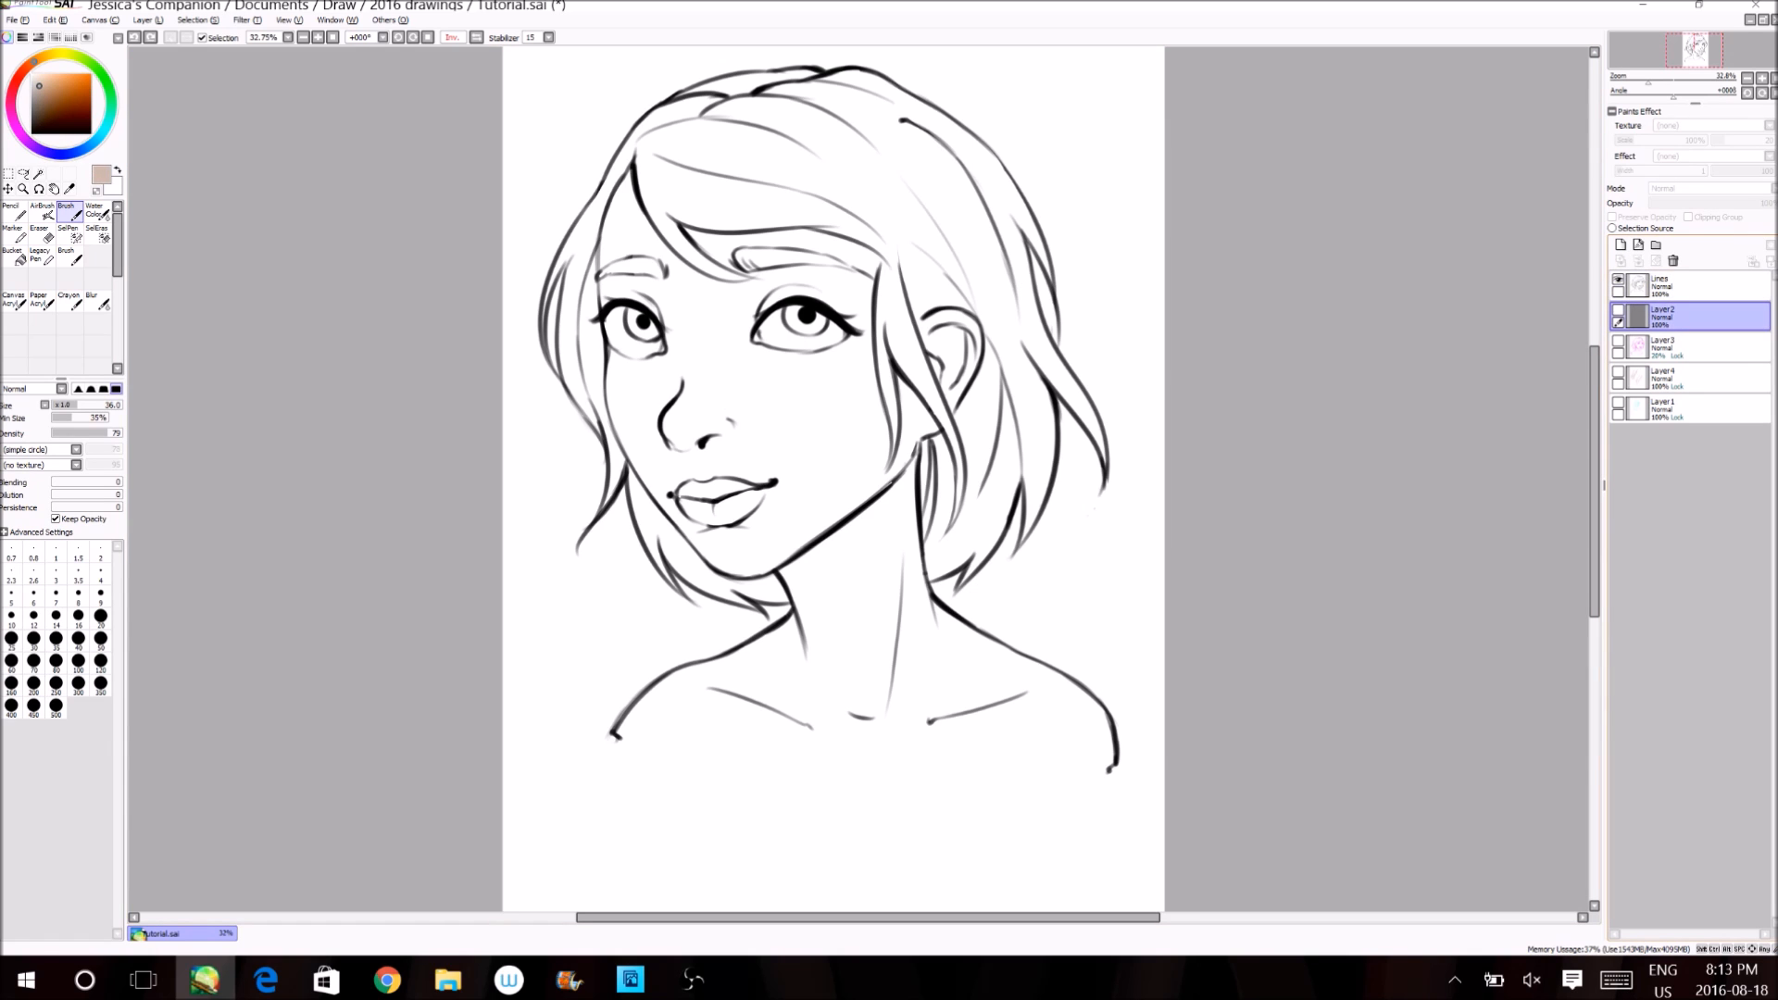
pyautogui.click(1618, 310)
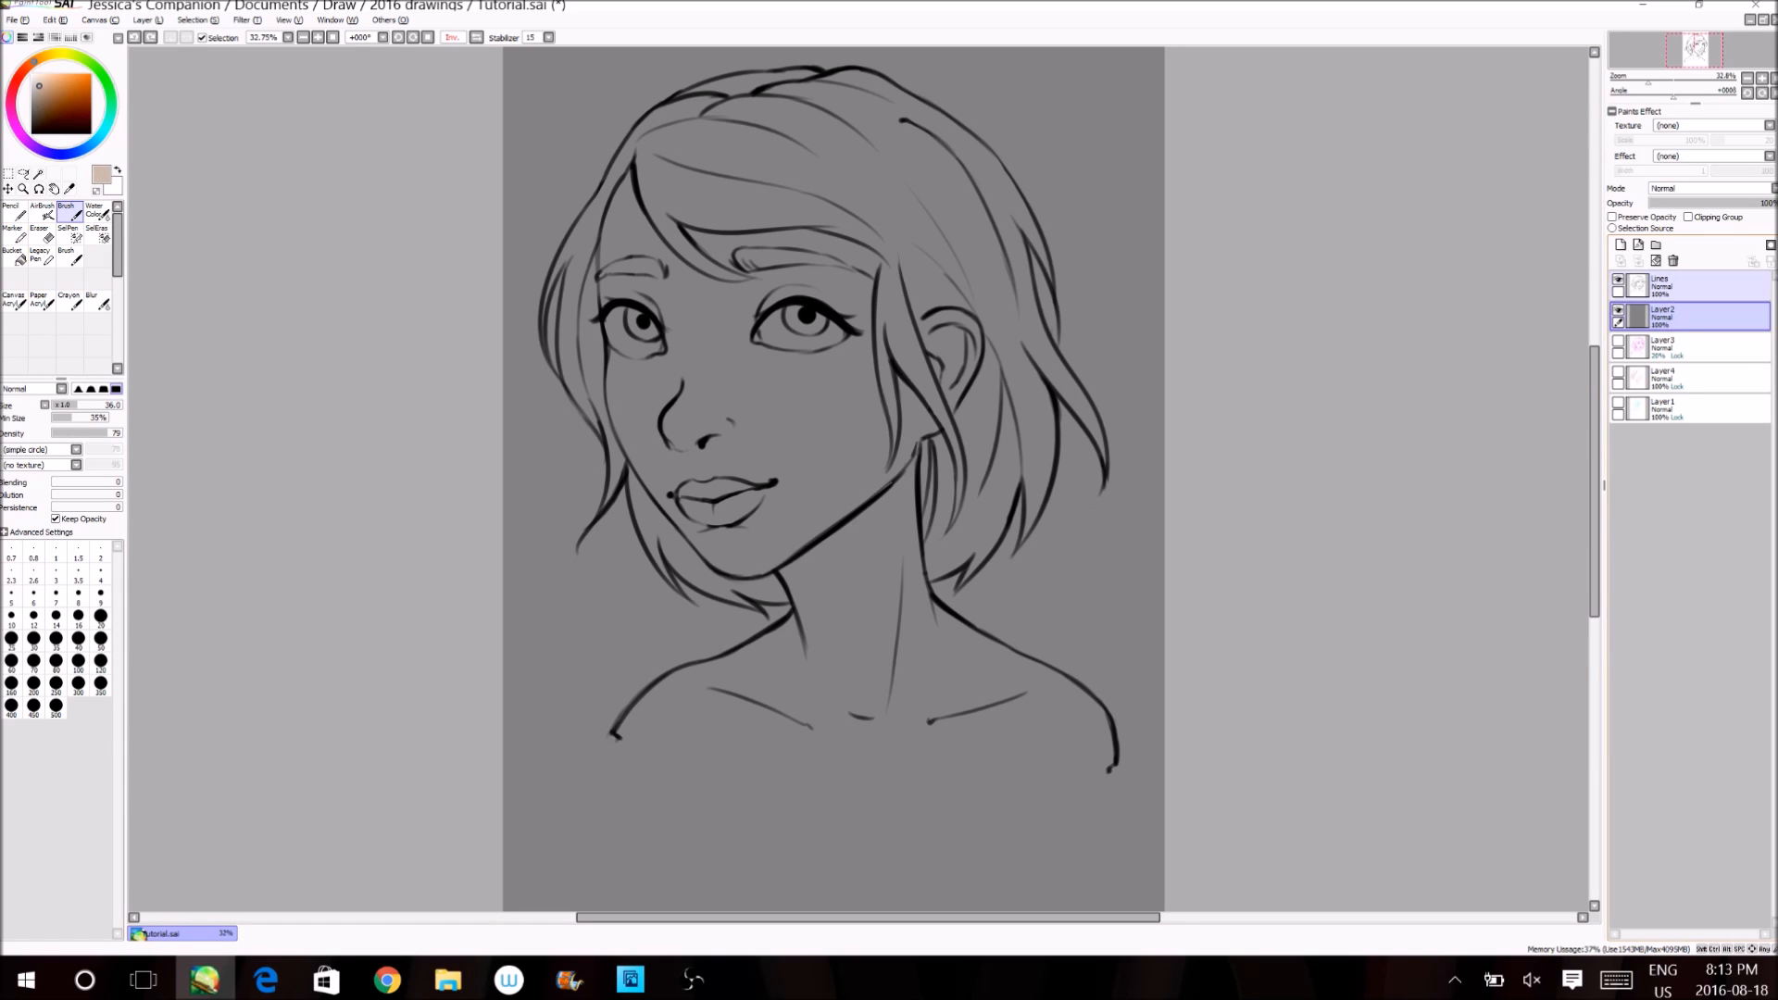
pyautogui.click(1621, 245)
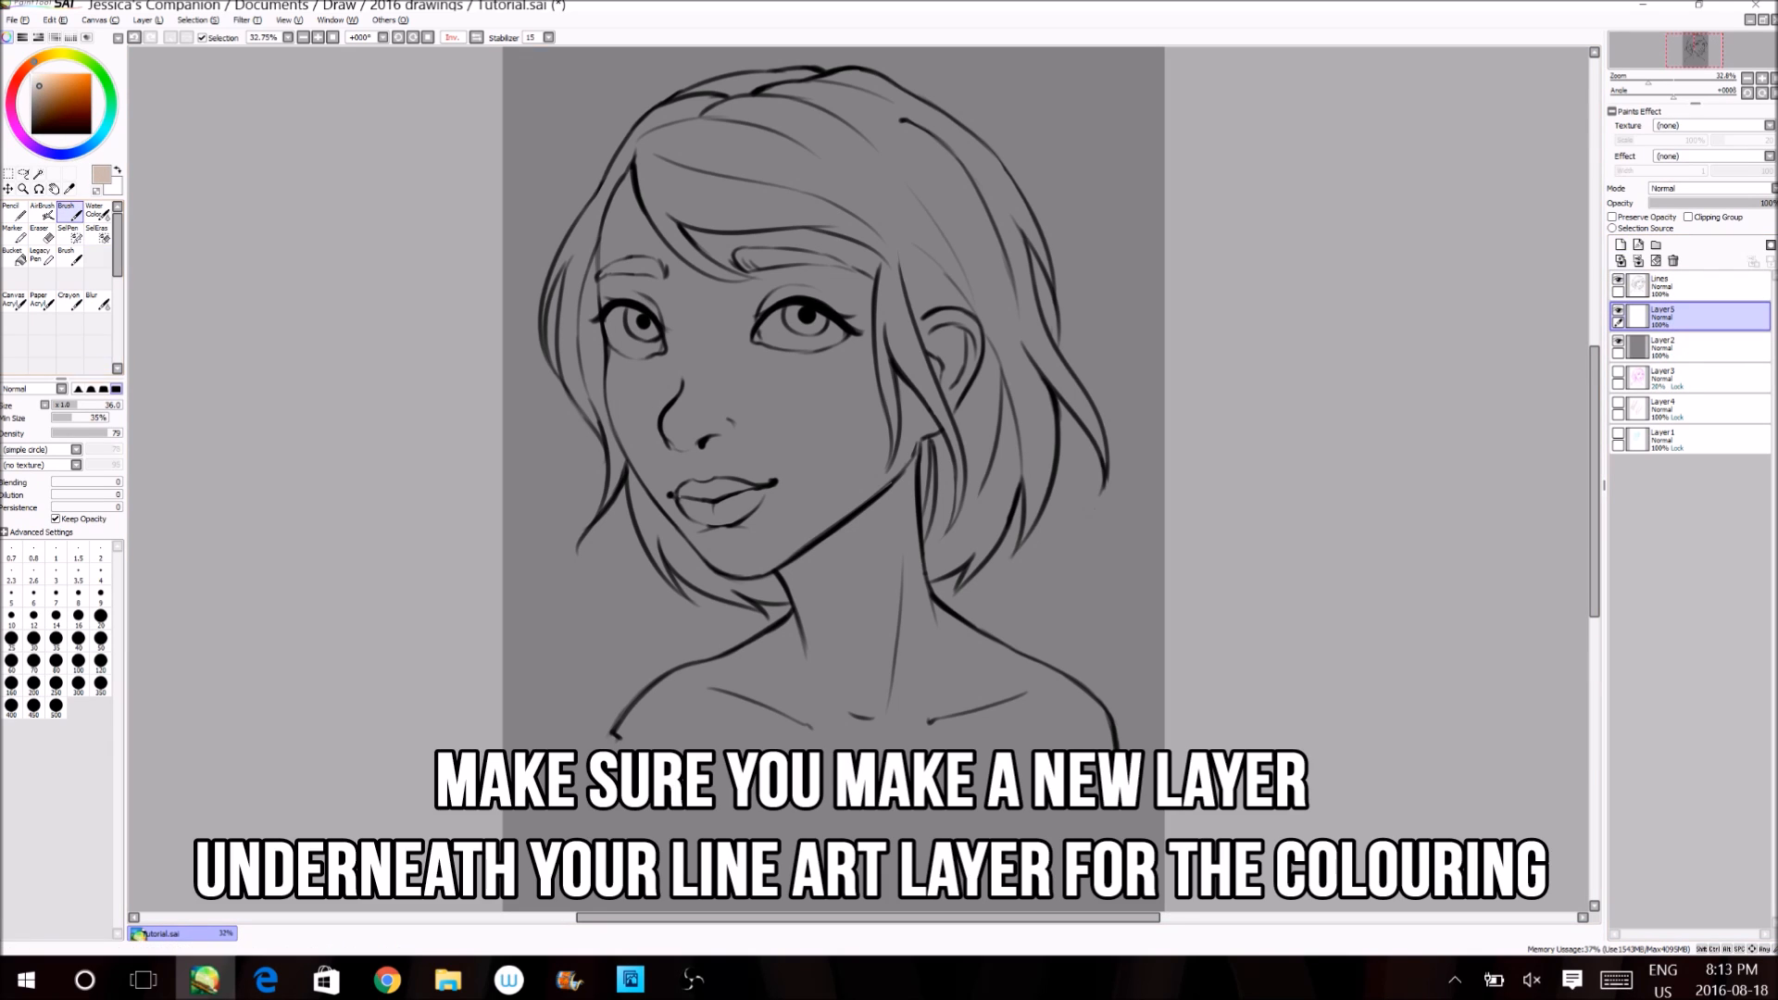
# - Raise the brush density and set the brush size to 145, trying out skin-colored test strokes on the face
pyautogui.moveTo(83, 405); pyautogui.dragTo(123, 405)
pyautogui.click(45, 405)
pyautogui.click(68, 431)
pyautogui.moveTo(701, 334)
pyautogui.mouseDown()
pyautogui.moveTo(702, 411)
pyautogui.moveTo(757, 529)
pyautogui.mouseUp()
pyautogui.hotkey('ctrl', 'z')
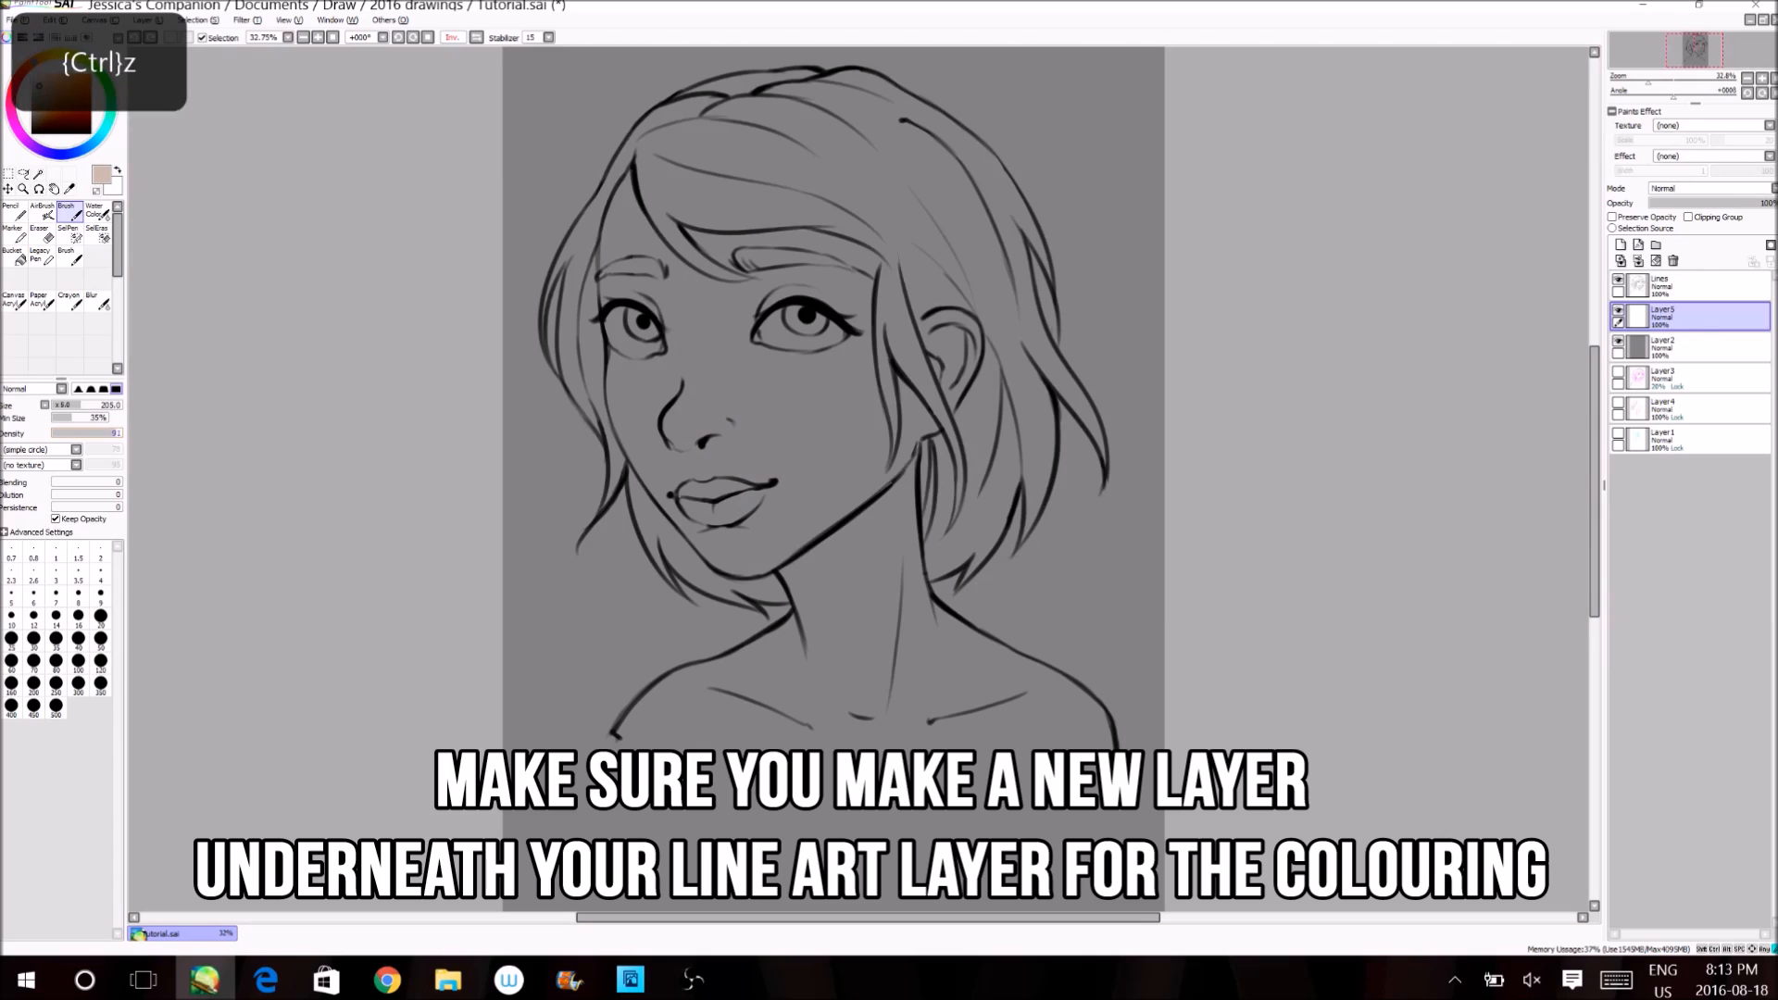
pyautogui.moveTo(681, 306); pyautogui.dragTo(714, 463)
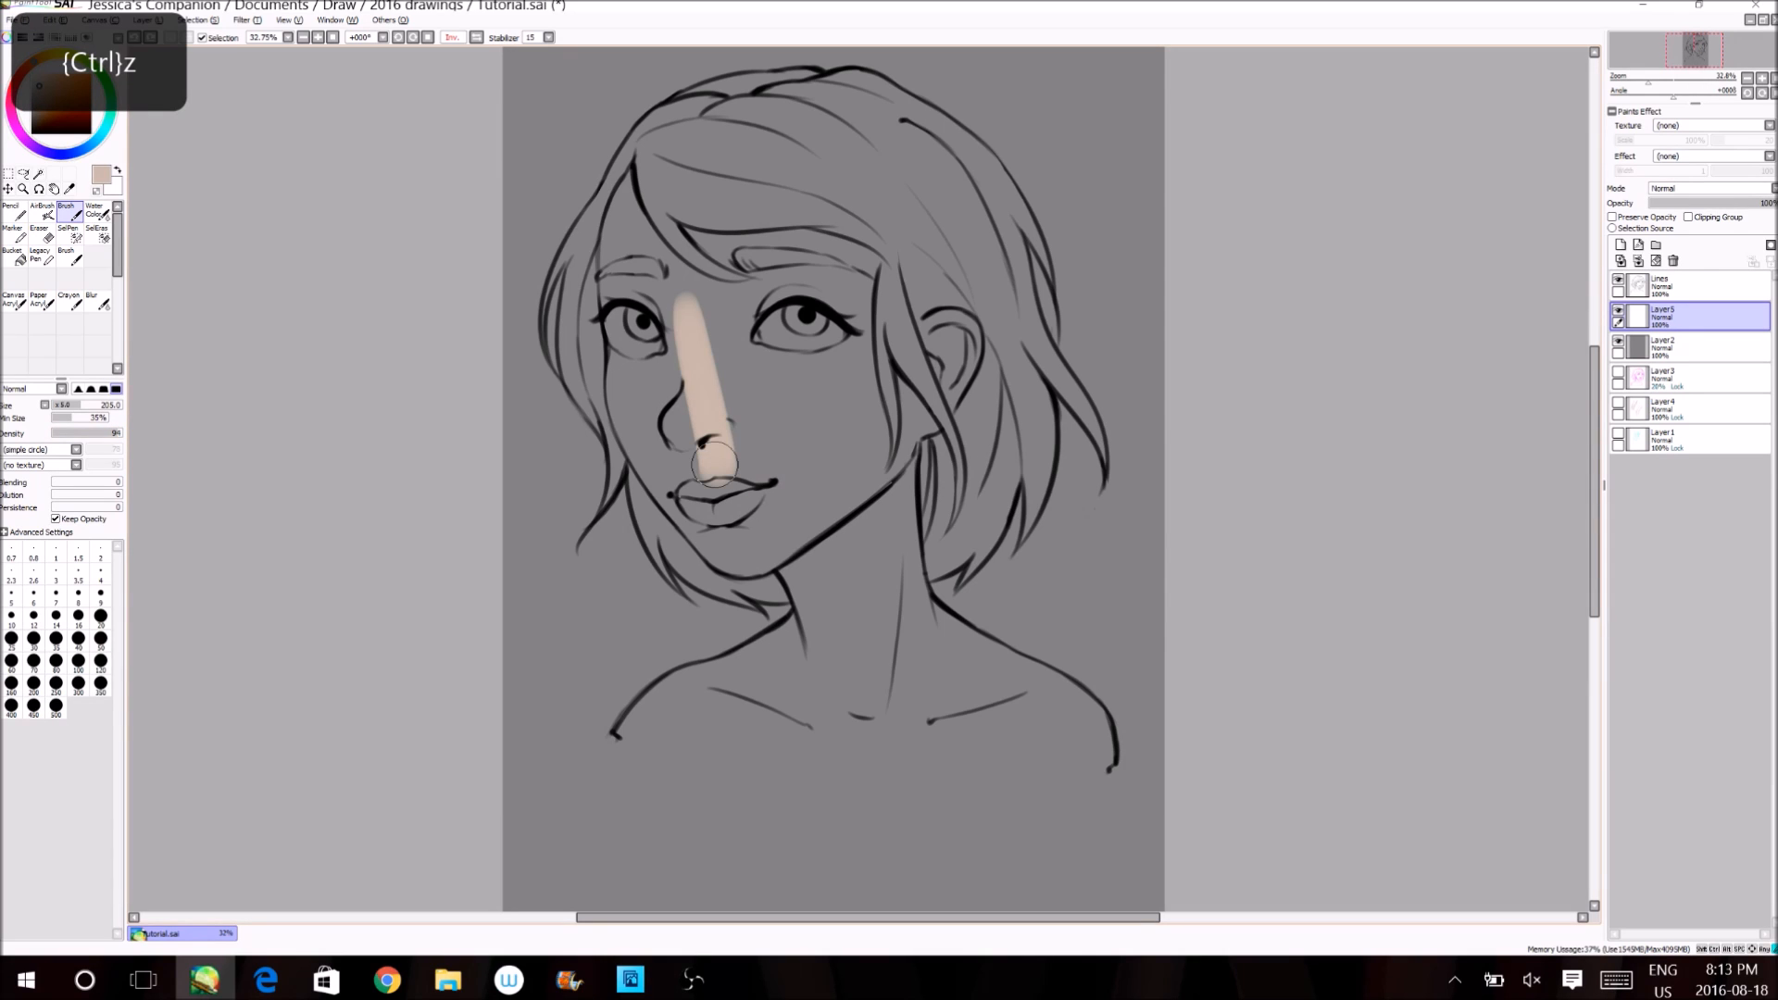
pyautogui.hotkey('ctrl', 'z')
pyautogui.moveTo(859, 479); pyautogui.dragTo(831, 479)
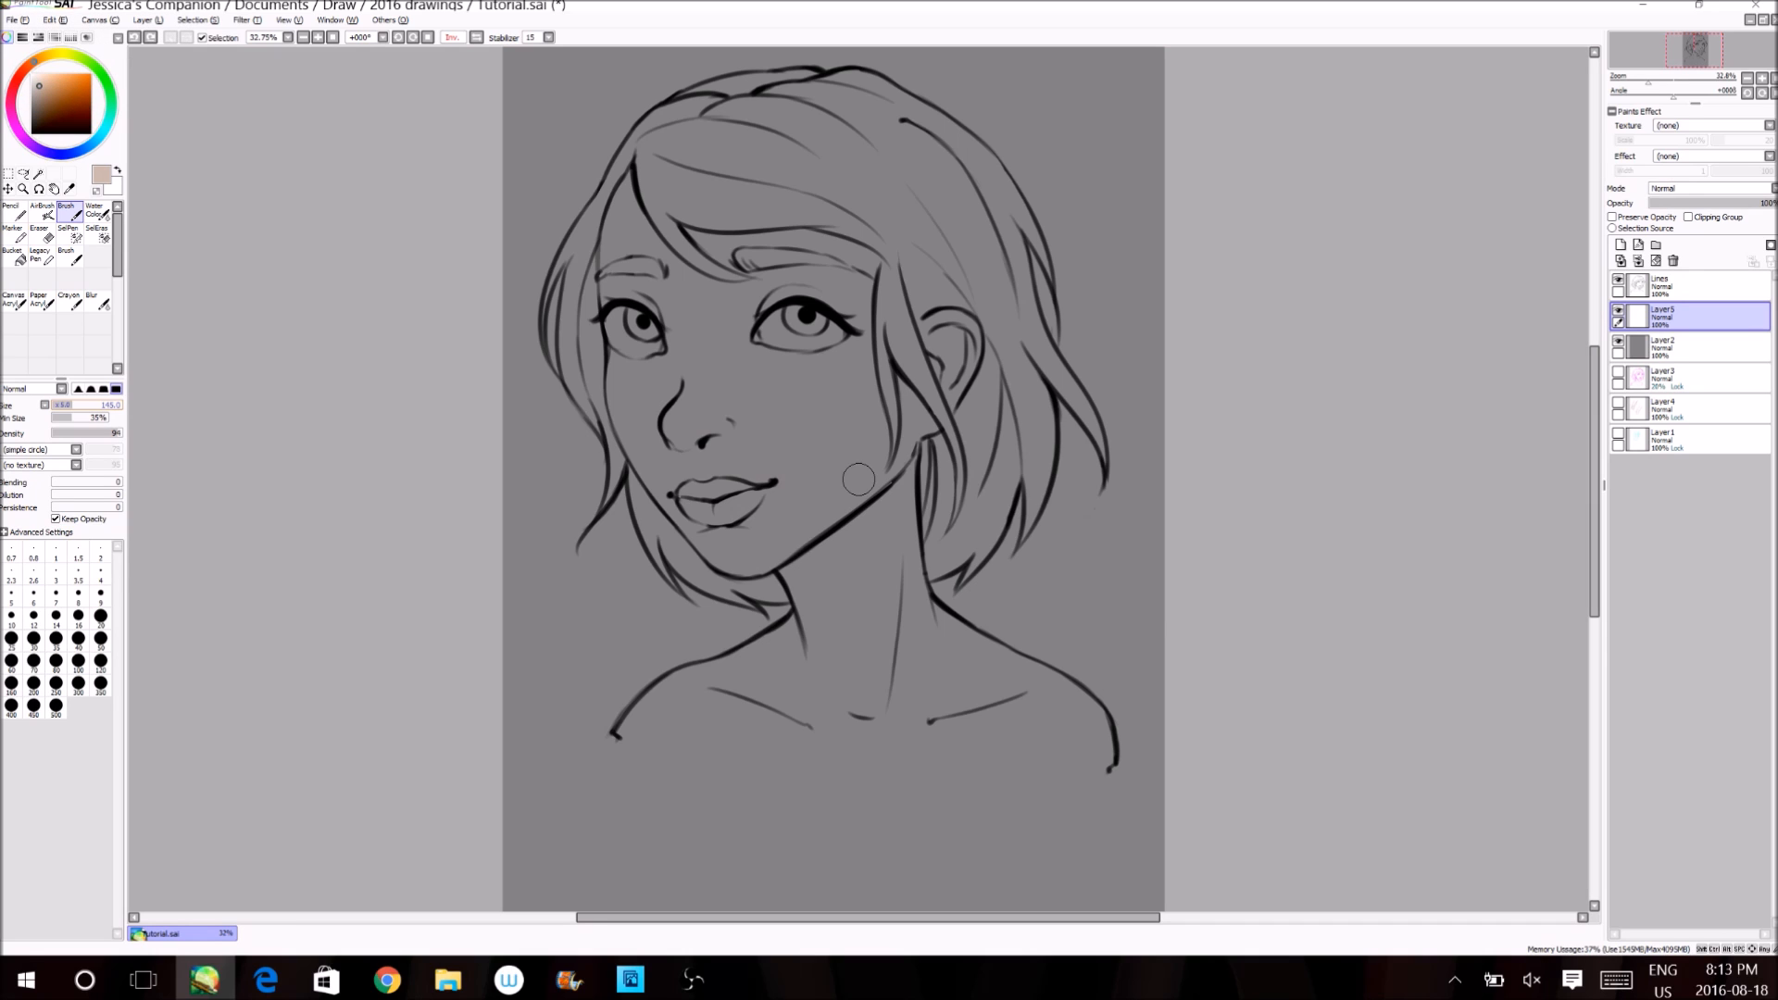
# - Paint flat beige skin over the face, ear, neck and shoulders, and erase the excess at the shoulder edge
pyautogui.moveTo(711, 332)
pyautogui.mouseDown()
pyautogui.moveTo(708, 443)
pyautogui.moveTo(660, 371)
pyautogui.moveTo(681, 329)
pyautogui.mouseUp()
pyautogui.moveTo(630, 193)
pyautogui.mouseDown()
pyautogui.moveTo(619, 324)
pyautogui.moveTo(634, 338)
pyautogui.moveTo(653, 223)
pyautogui.moveTo(638, 233)
pyautogui.moveTo(671, 277)
pyautogui.moveTo(648, 251)
pyautogui.moveTo(686, 445)
pyautogui.moveTo(809, 244)
pyautogui.moveTo(788, 435)
pyautogui.moveTo(908, 393)
pyautogui.moveTo(963, 398)
pyautogui.mouseUp()
pyautogui.moveTo(897, 507)
pyautogui.mouseDown()
pyautogui.moveTo(945, 625)
pyautogui.moveTo(738, 749)
pyautogui.moveTo(1080, 732)
pyautogui.moveTo(760, 640)
pyautogui.mouseUp()
pyautogui.press('e')
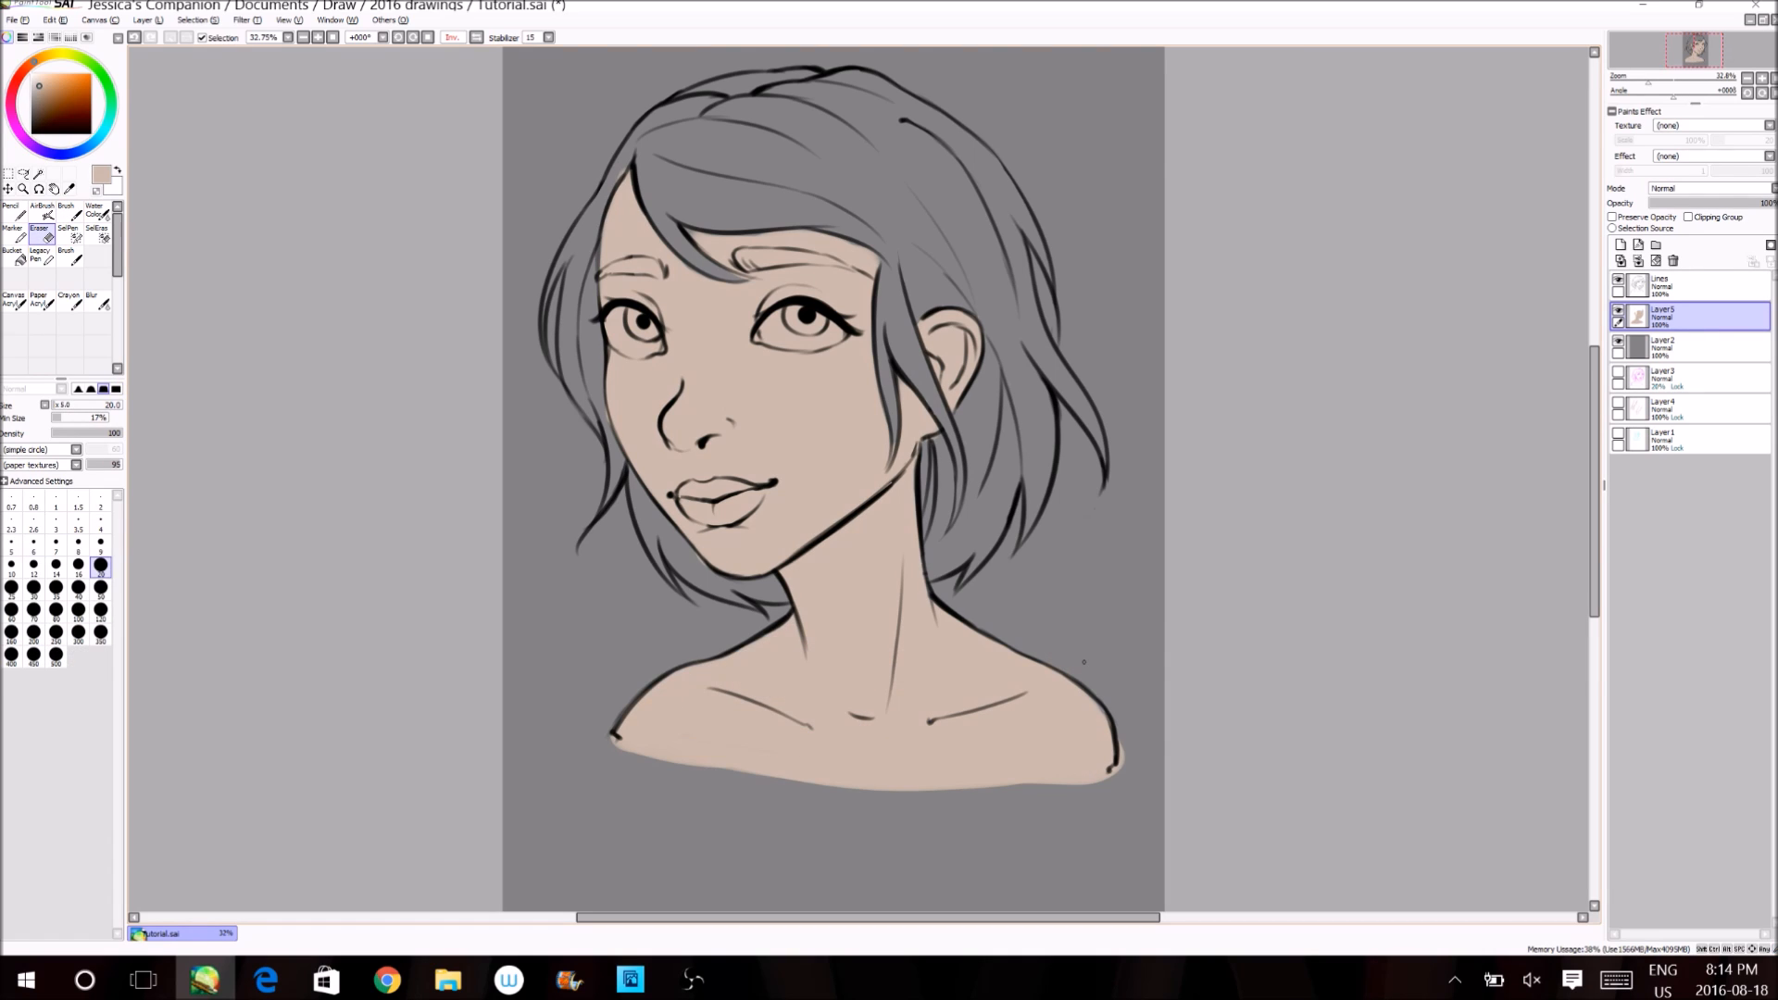
pyautogui.moveTo(1122, 742); pyautogui.dragTo(1122, 767)
# - Try different Hue and Saturation settings on the skin layer and apply a slightly redder, darker tone
pyautogui.click(245, 19)
pyautogui.click(278, 37)
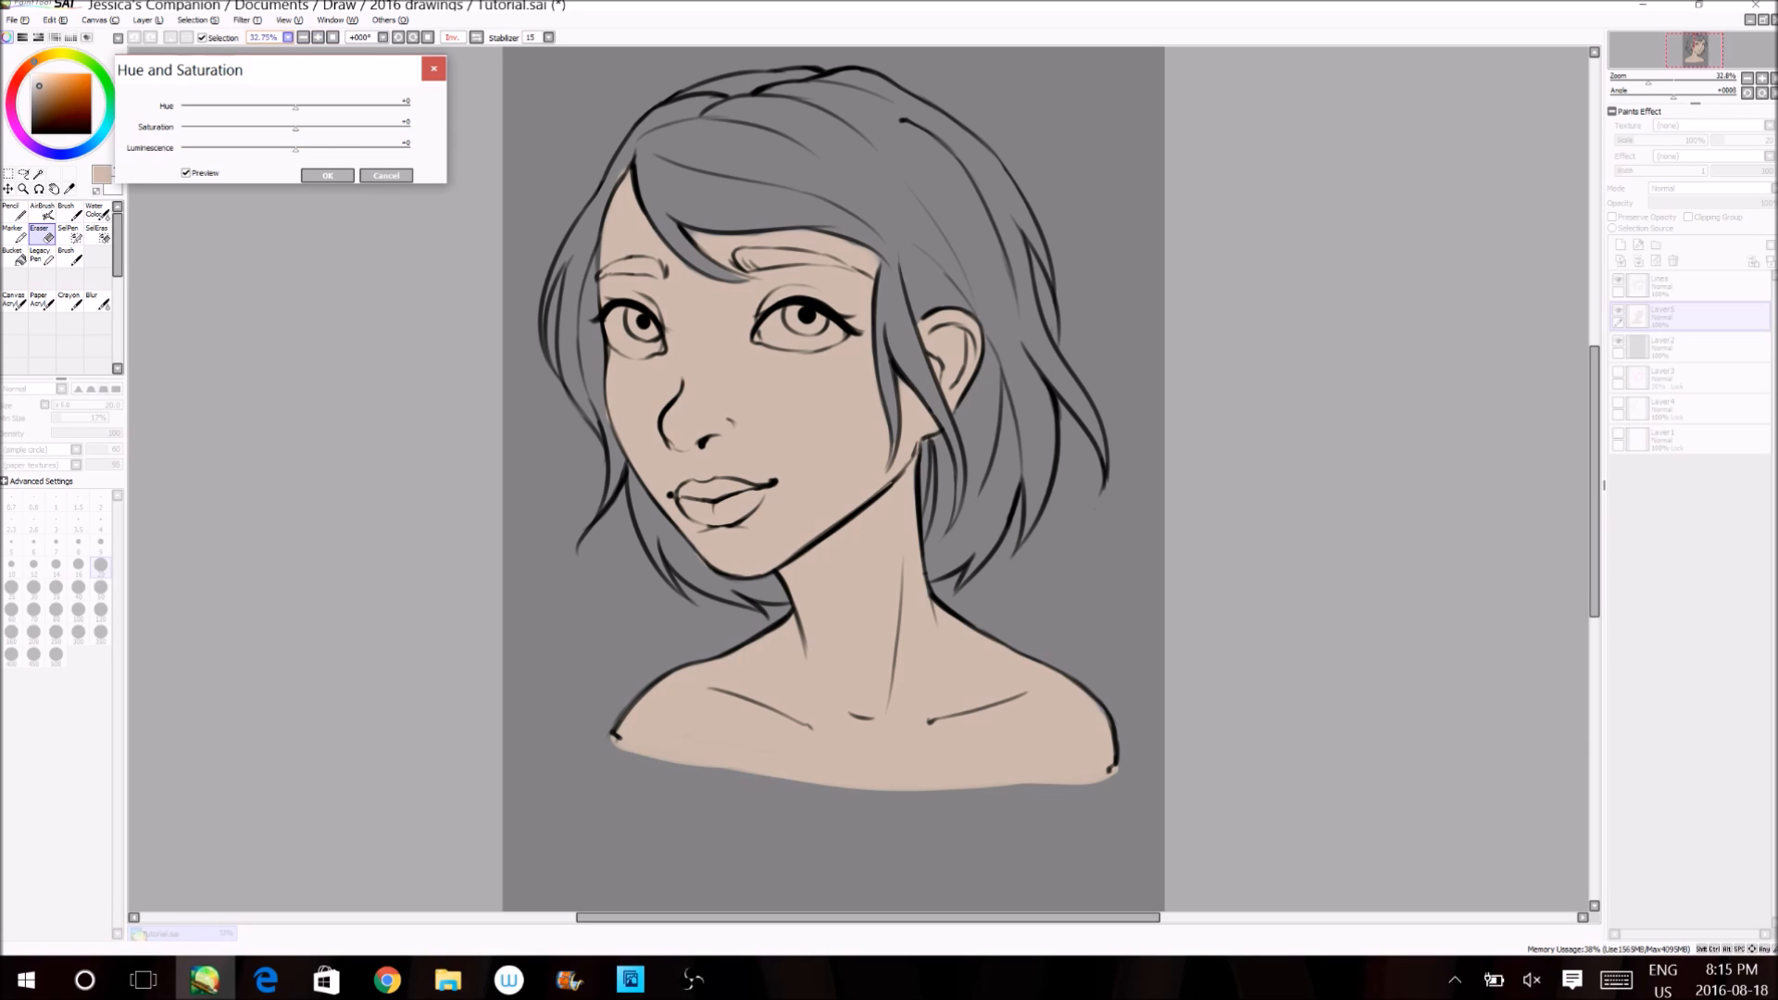
pyautogui.moveTo(278, 69); pyautogui.dragTo(339, 213)
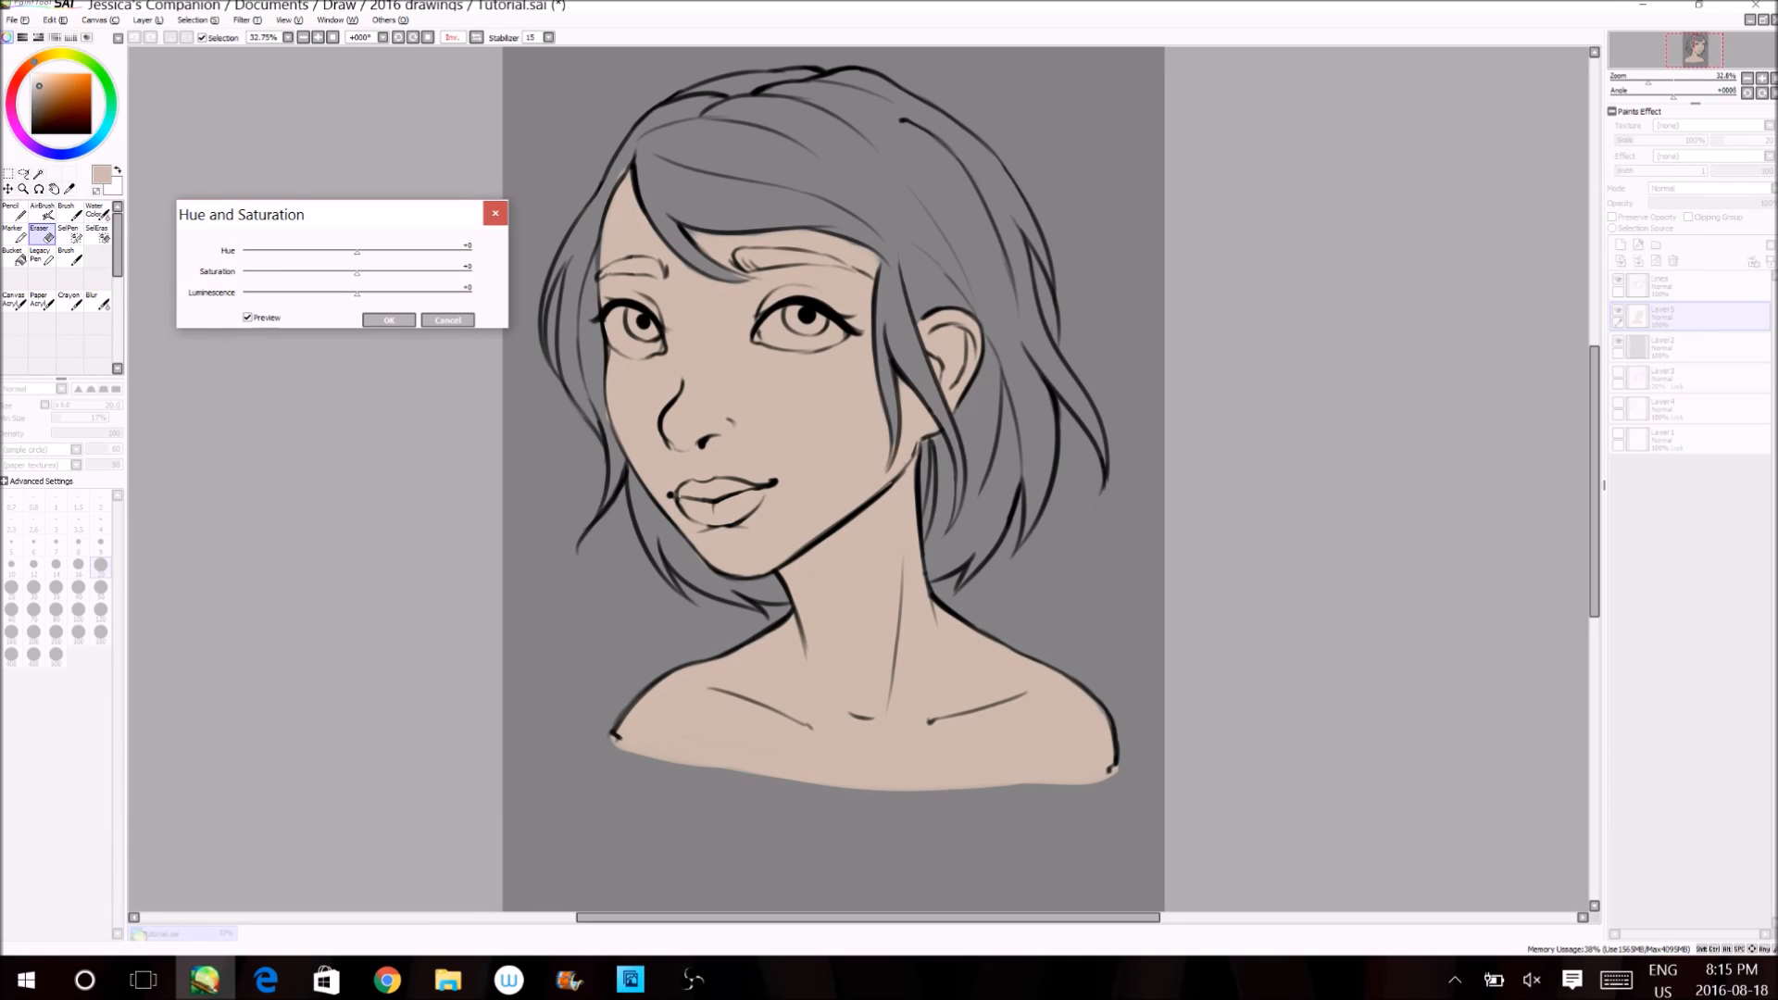
pyautogui.moveTo(469, 252); pyautogui.dragTo(356, 252)
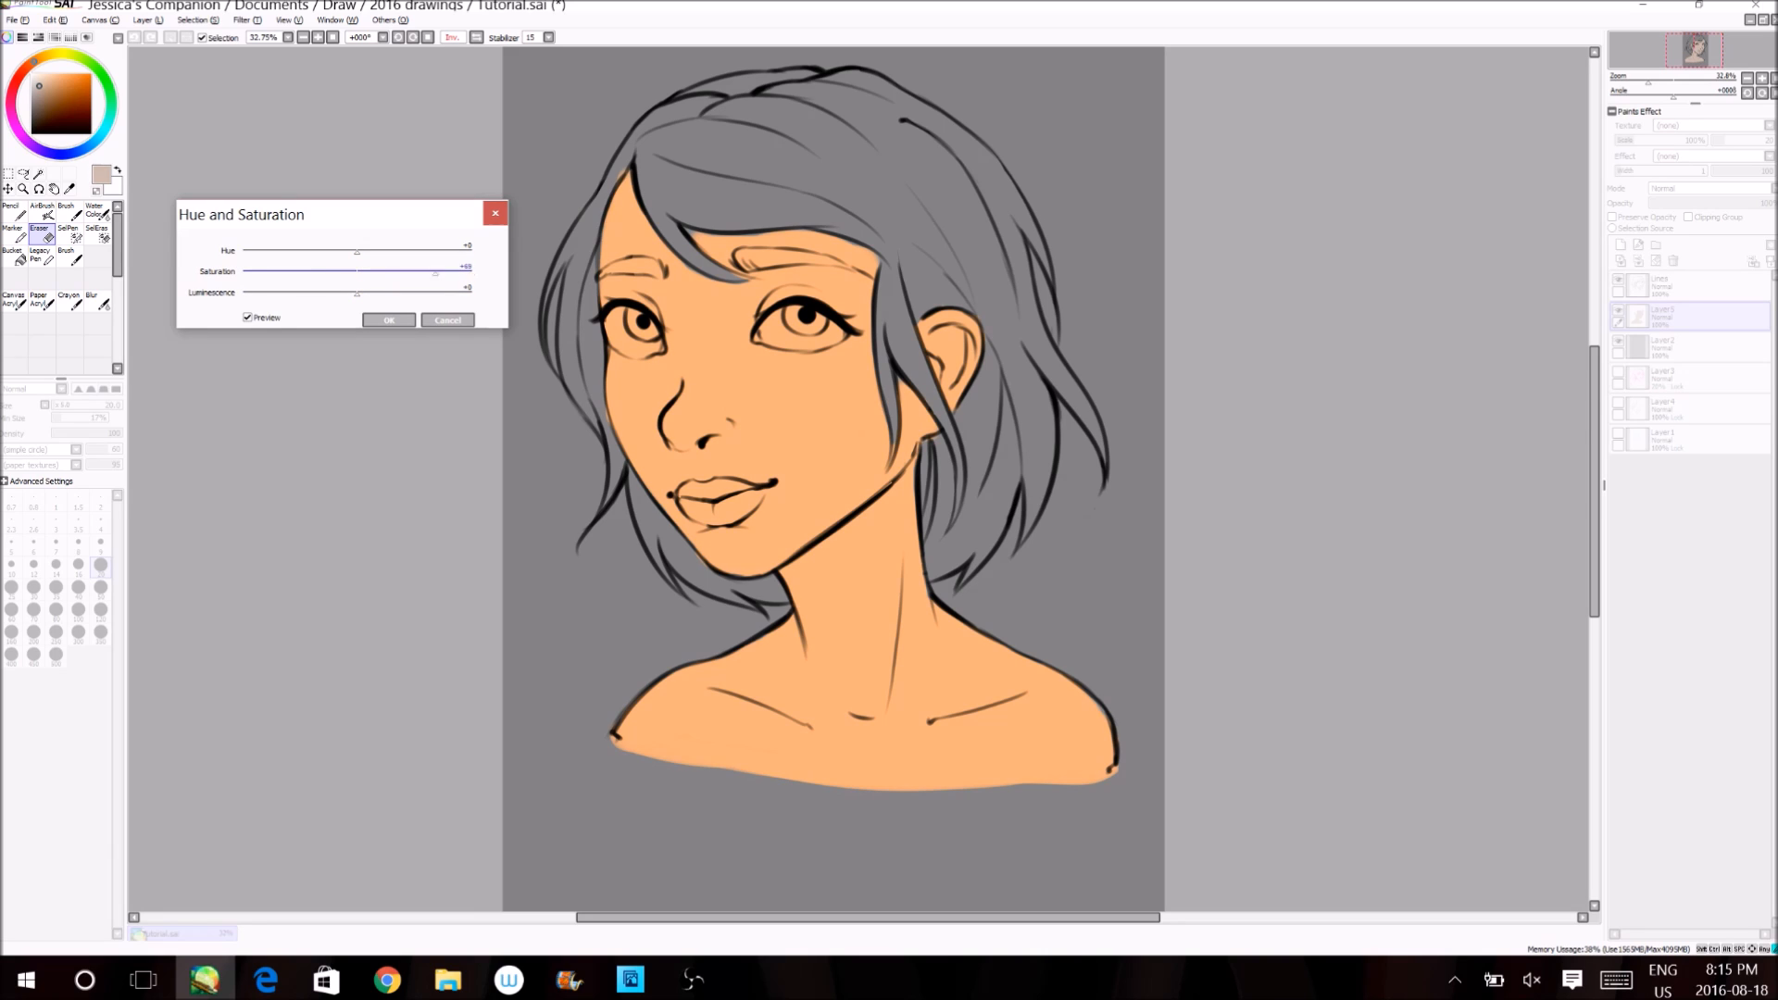
pyautogui.moveTo(326, 271); pyautogui.dragTo(243, 271)
pyautogui.moveTo(359, 272)
pyautogui.mouseDown()
pyautogui.moveTo(463, 293)
pyautogui.moveTo(244, 294)
pyautogui.moveTo(471, 294)
pyautogui.moveTo(244, 293)
pyautogui.moveTo(357, 294)
pyautogui.mouseUp()
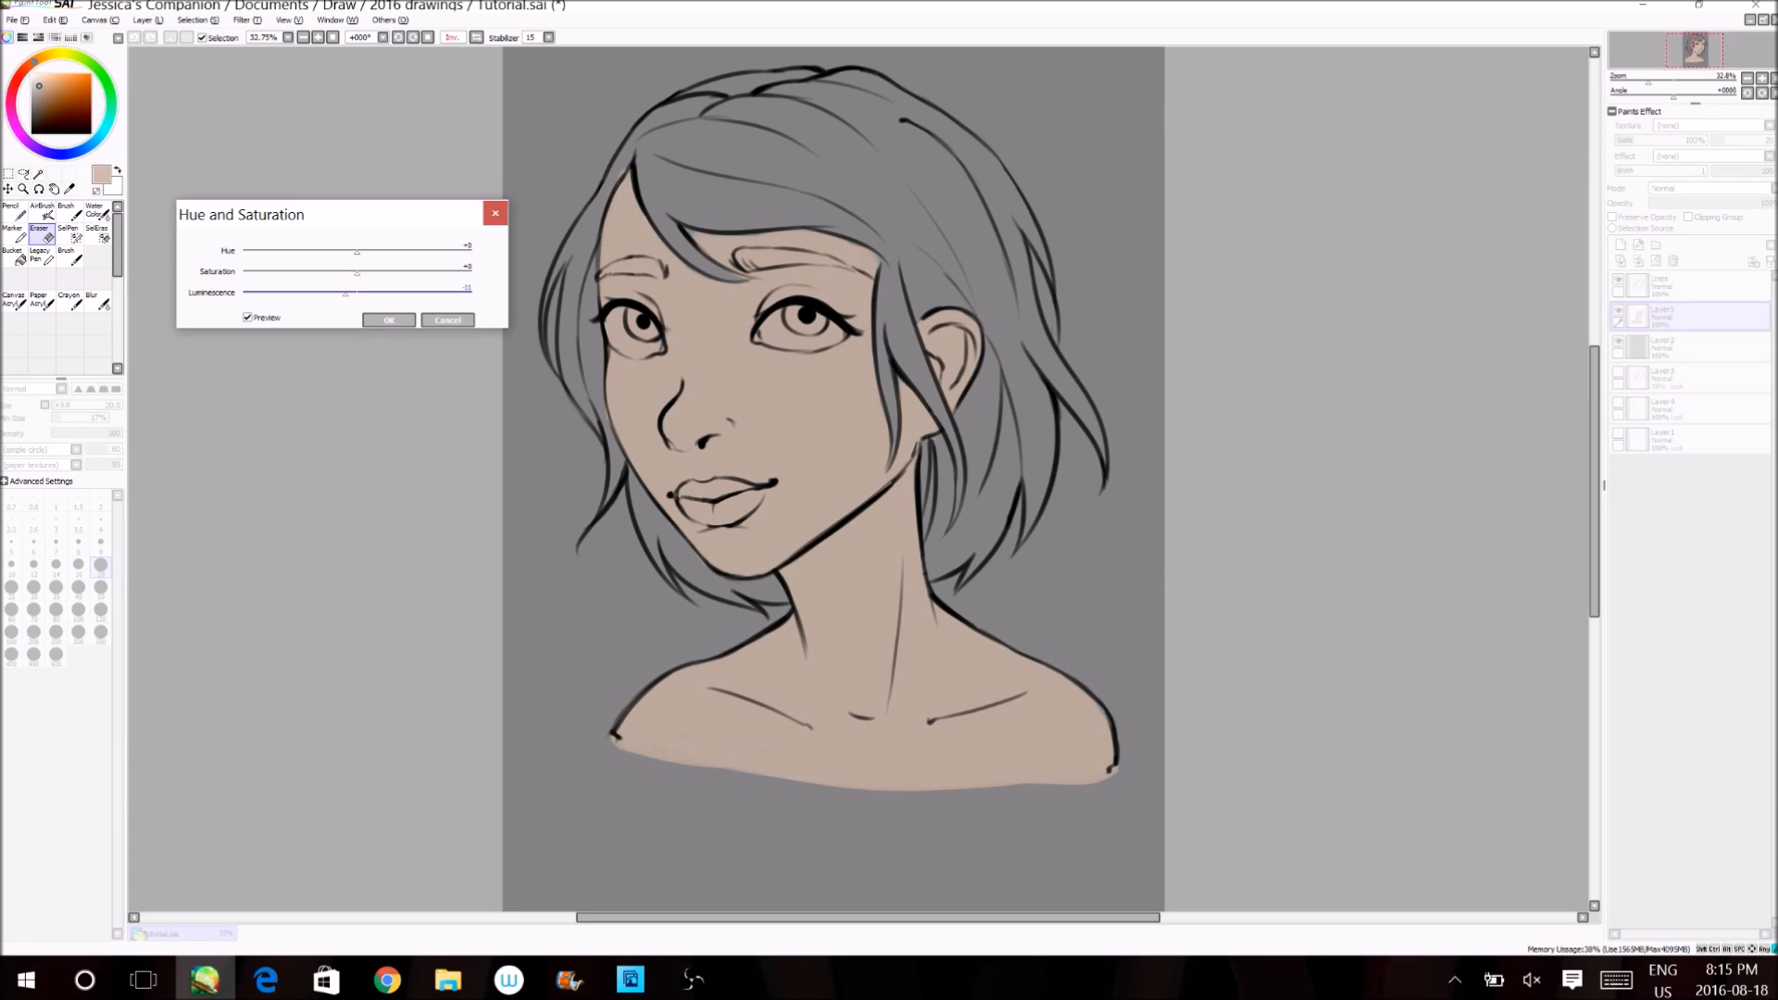
pyautogui.moveTo(357, 273); pyautogui.dragTo(360, 251)
pyautogui.moveTo(355, 251); pyautogui.dragTo(353, 251)
pyautogui.click(389, 320)
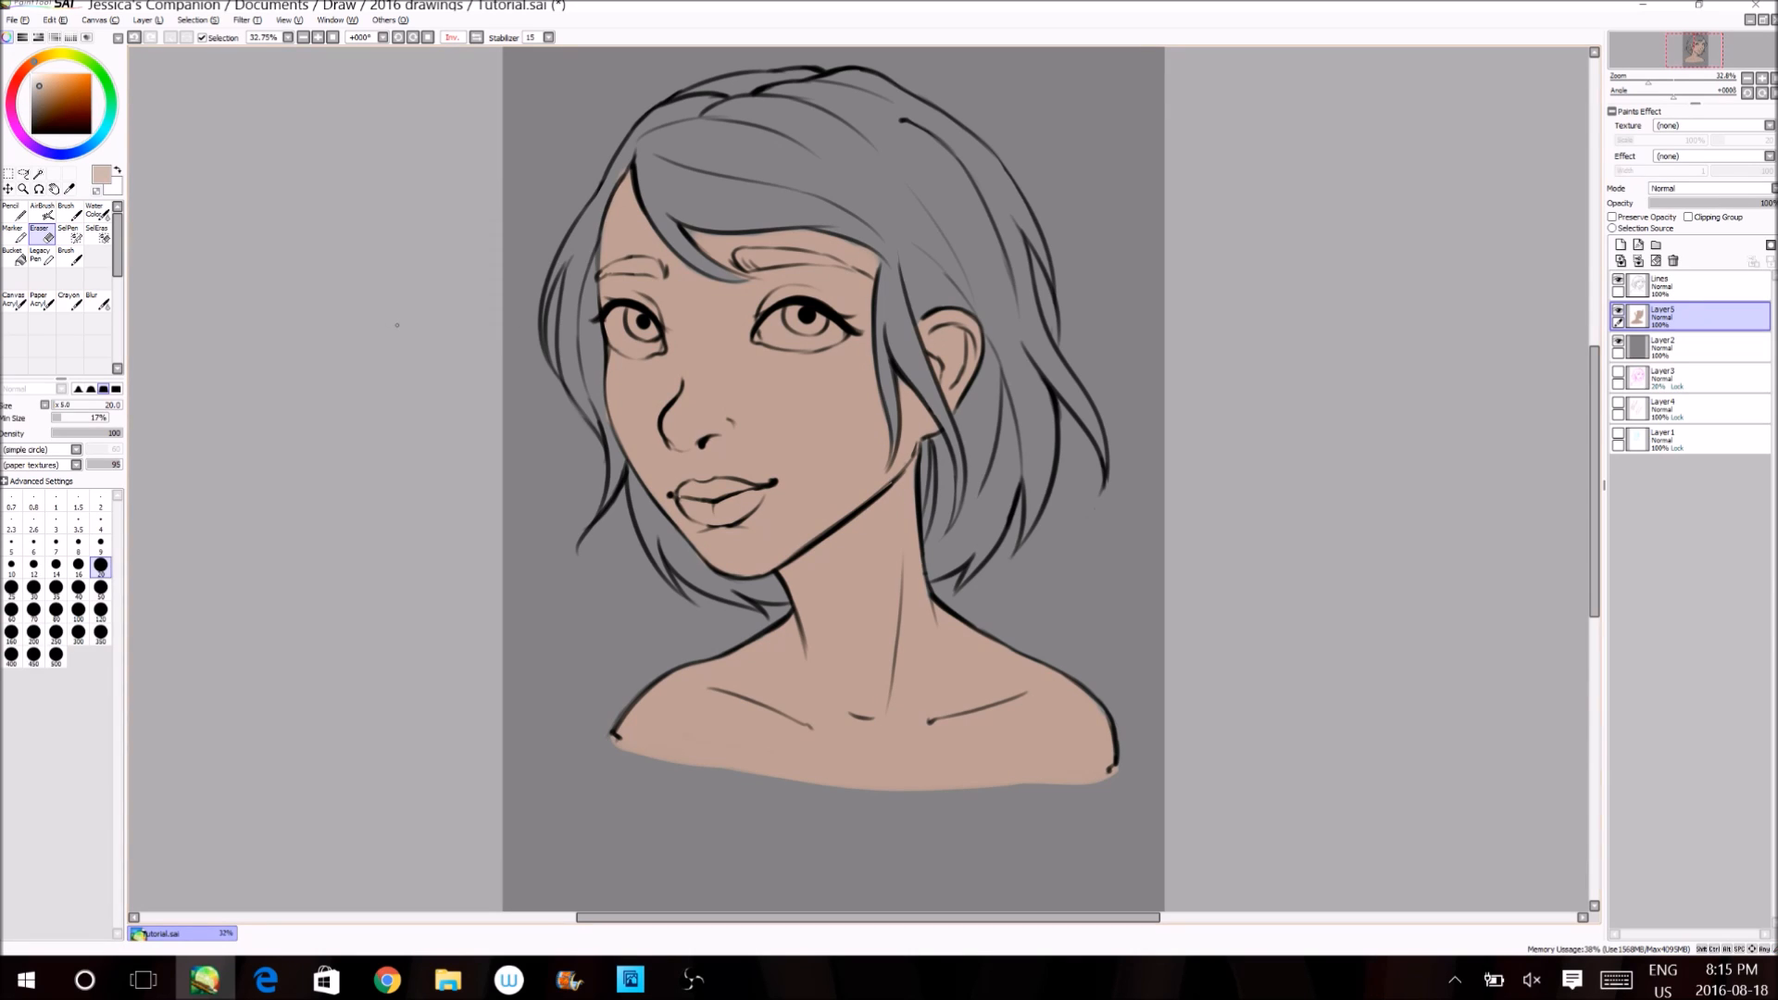
# - Darken the skin layer with Brightness and Contrast by slightly lowering Brightness and Color Deepen
pyautogui.click(247, 20)
pyautogui.click(283, 49)
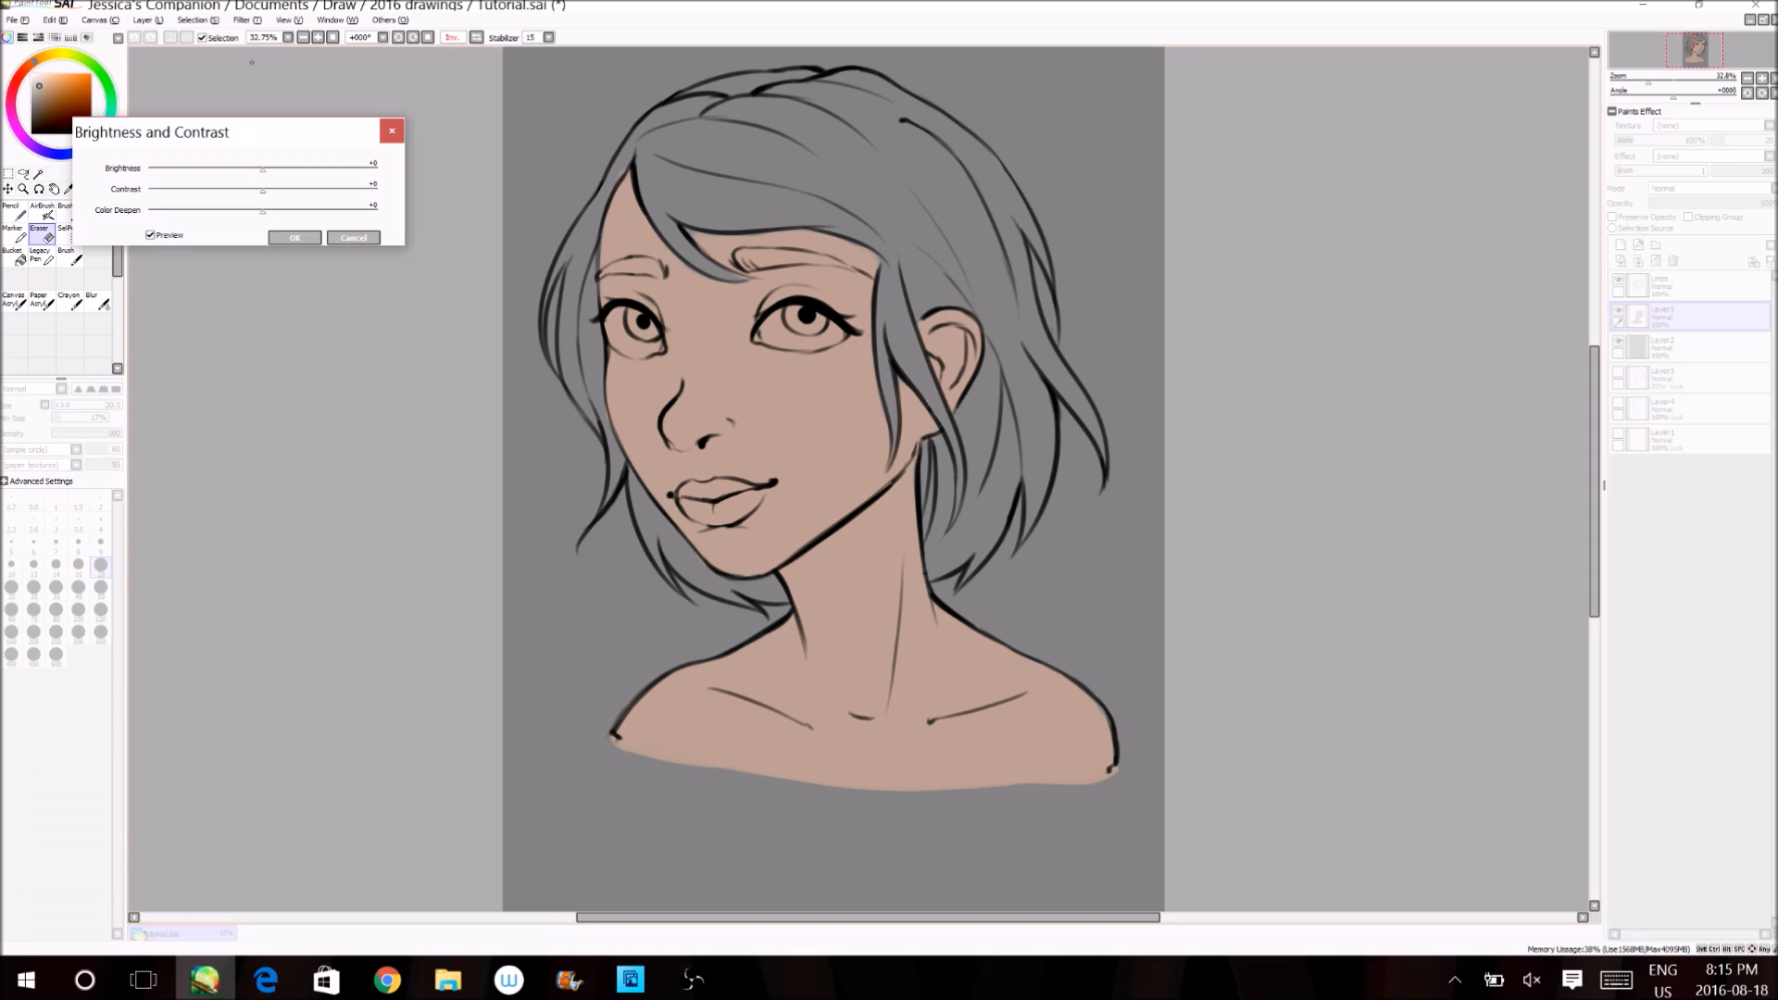
pyautogui.moveTo(263, 169); pyautogui.dragTo(261, 170)
pyautogui.moveTo(263, 191)
pyautogui.mouseDown()
pyautogui.moveTo(172, 191)
pyautogui.moveTo(250, 191)
pyautogui.mouseUp()
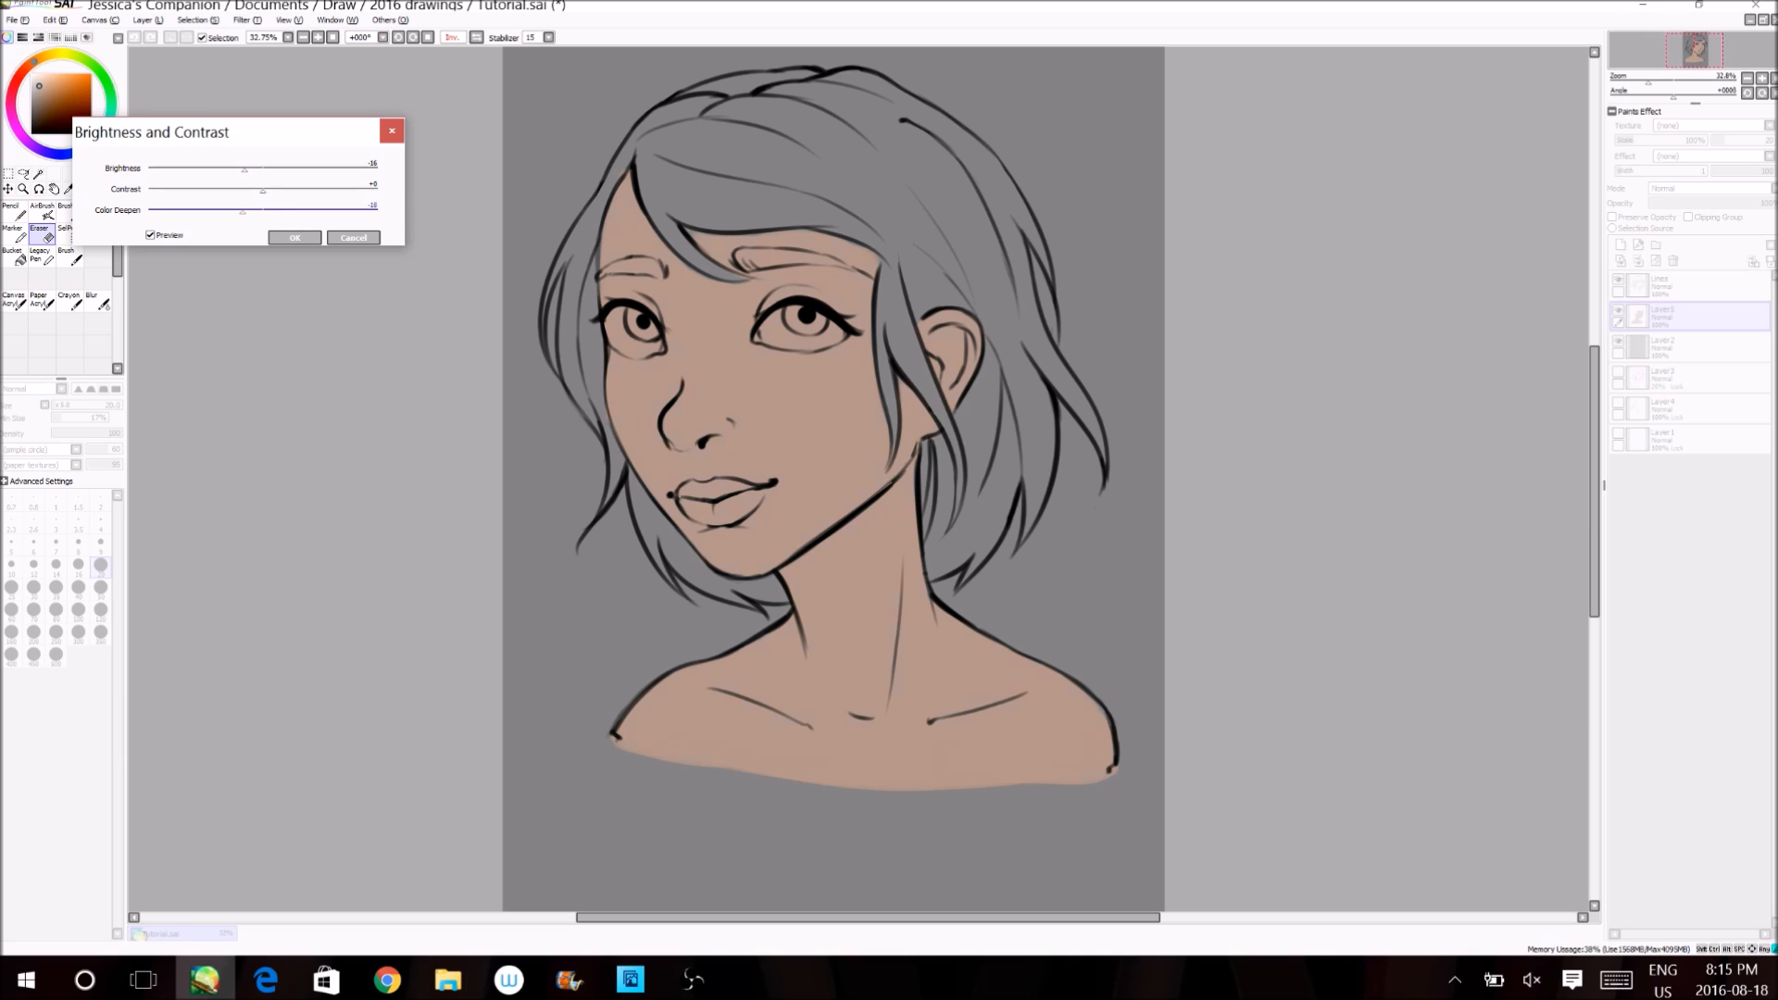
pyautogui.moveTo(266, 211)
pyautogui.mouseDown()
pyautogui.moveTo(303, 211)
pyautogui.moveTo(255, 210)
pyautogui.mouseUp()
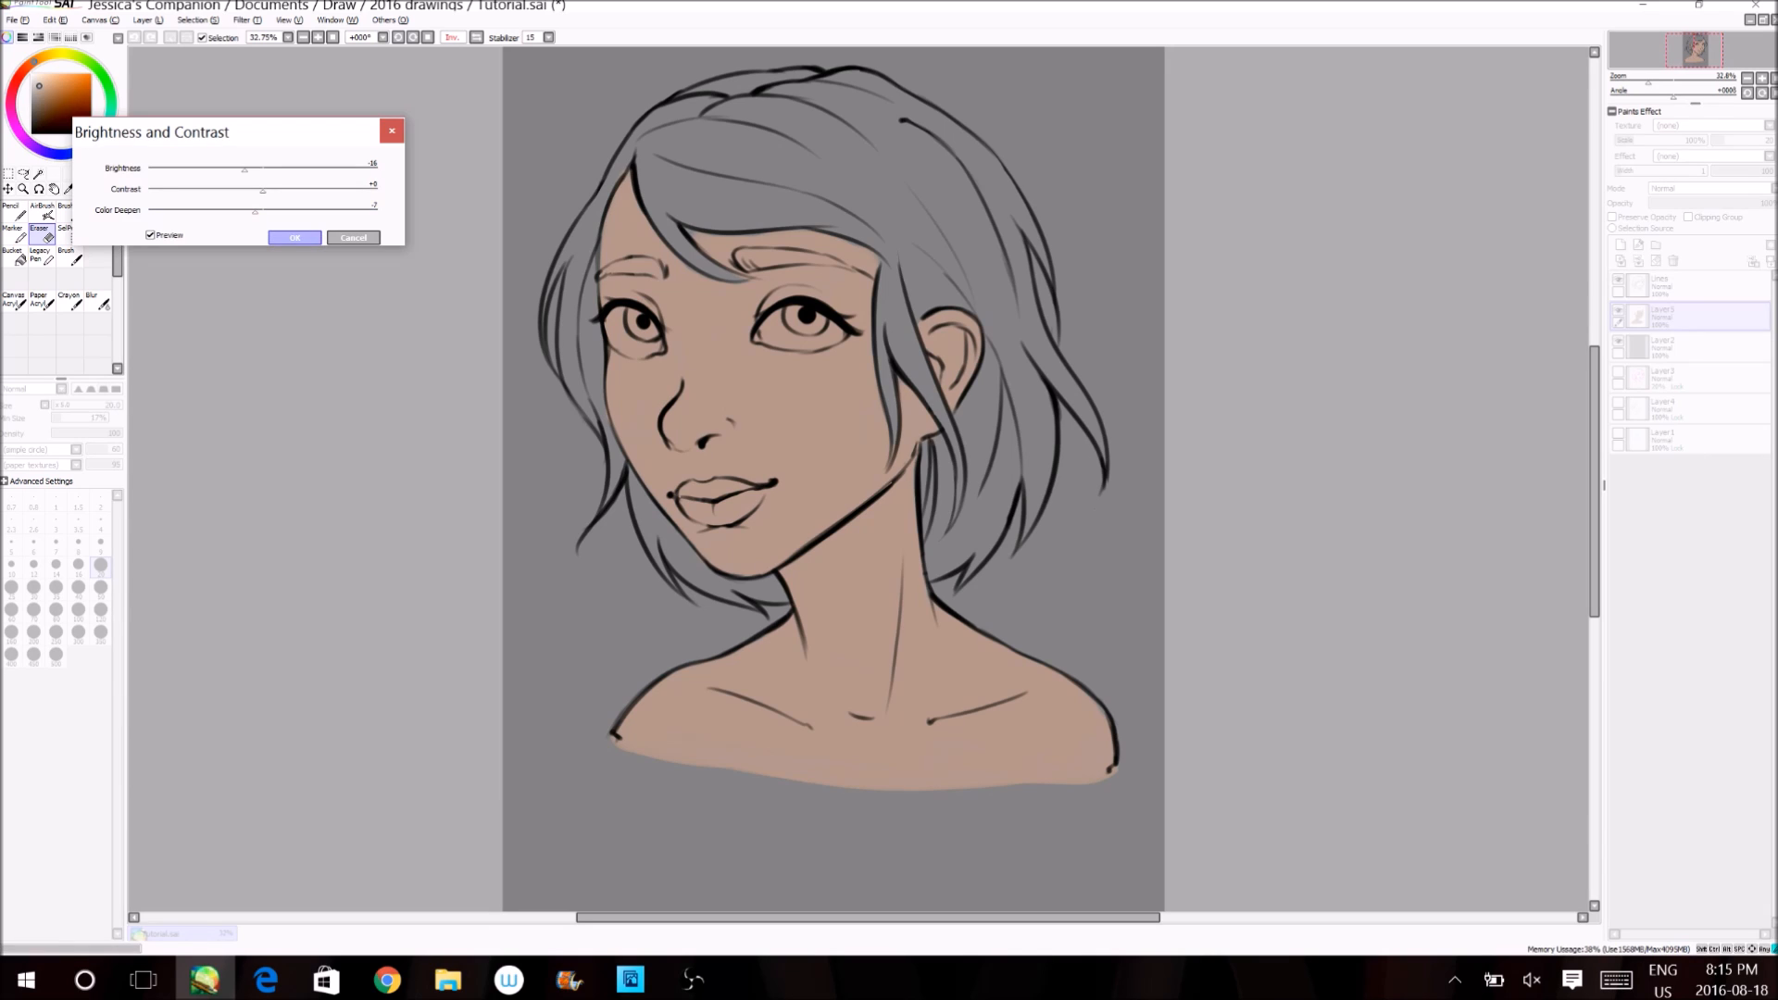
pyautogui.click(281, 235)
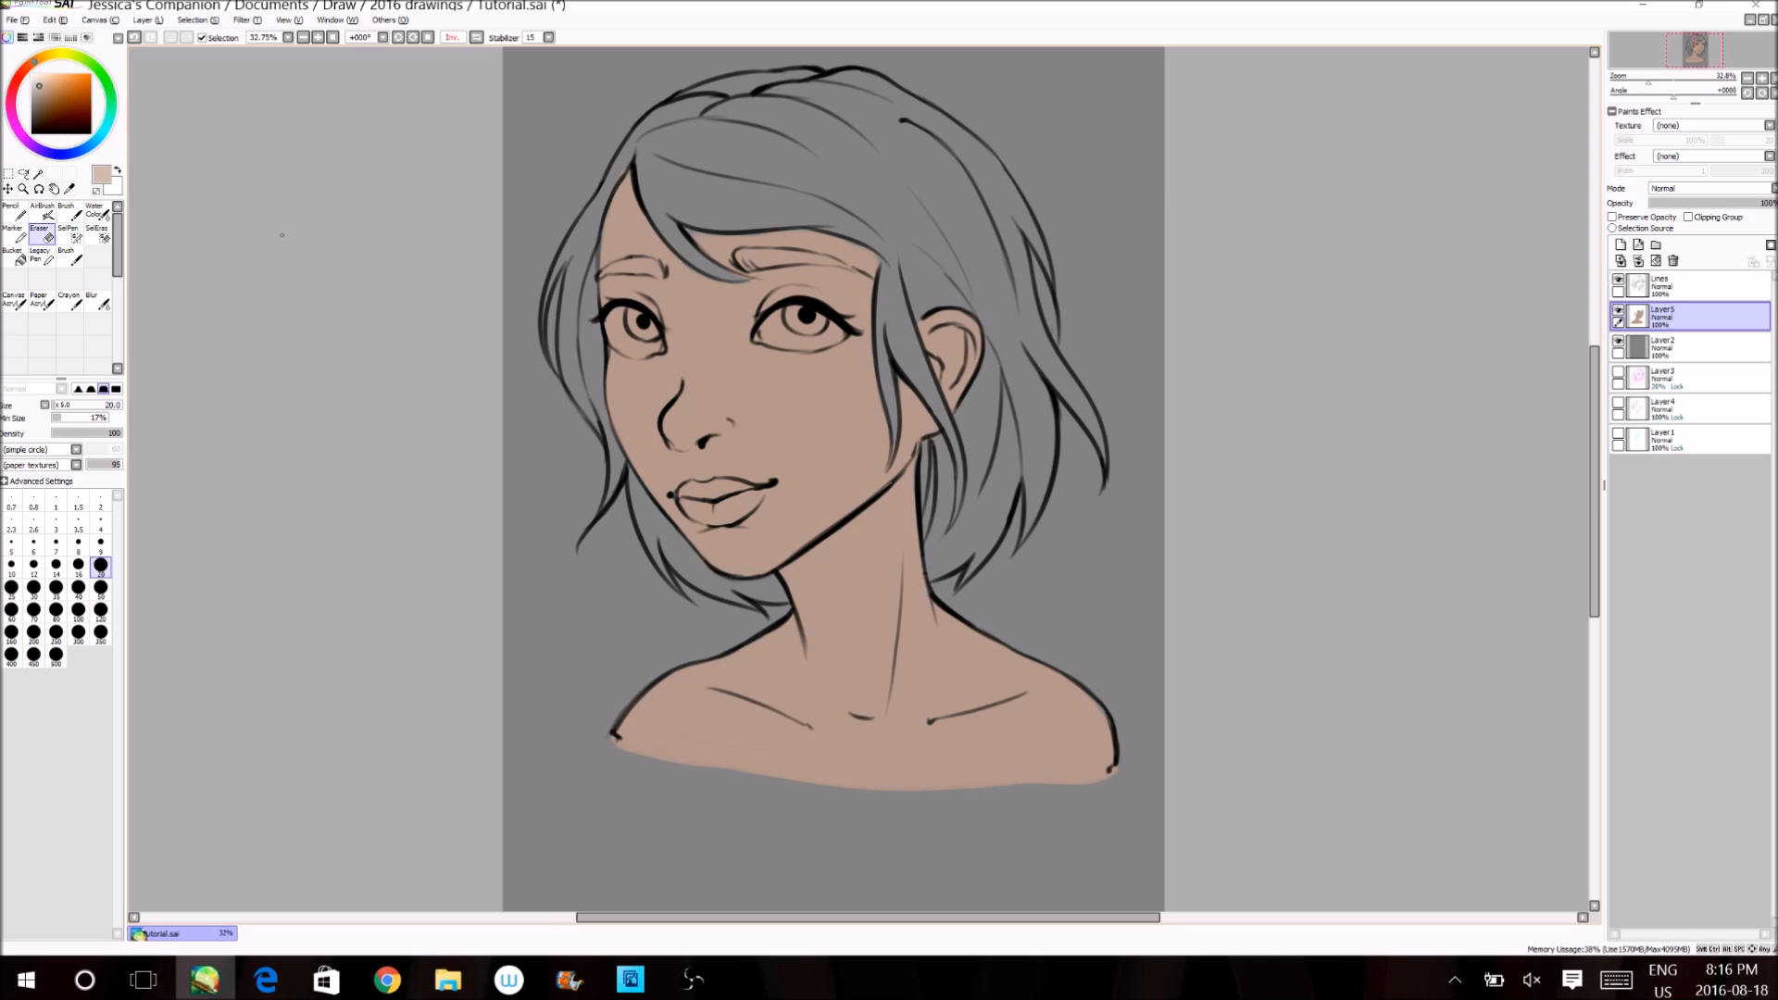
# - Hide the painted skin layer, select the Lines layer and set the brush to size 50 in black
pyautogui.press('b')
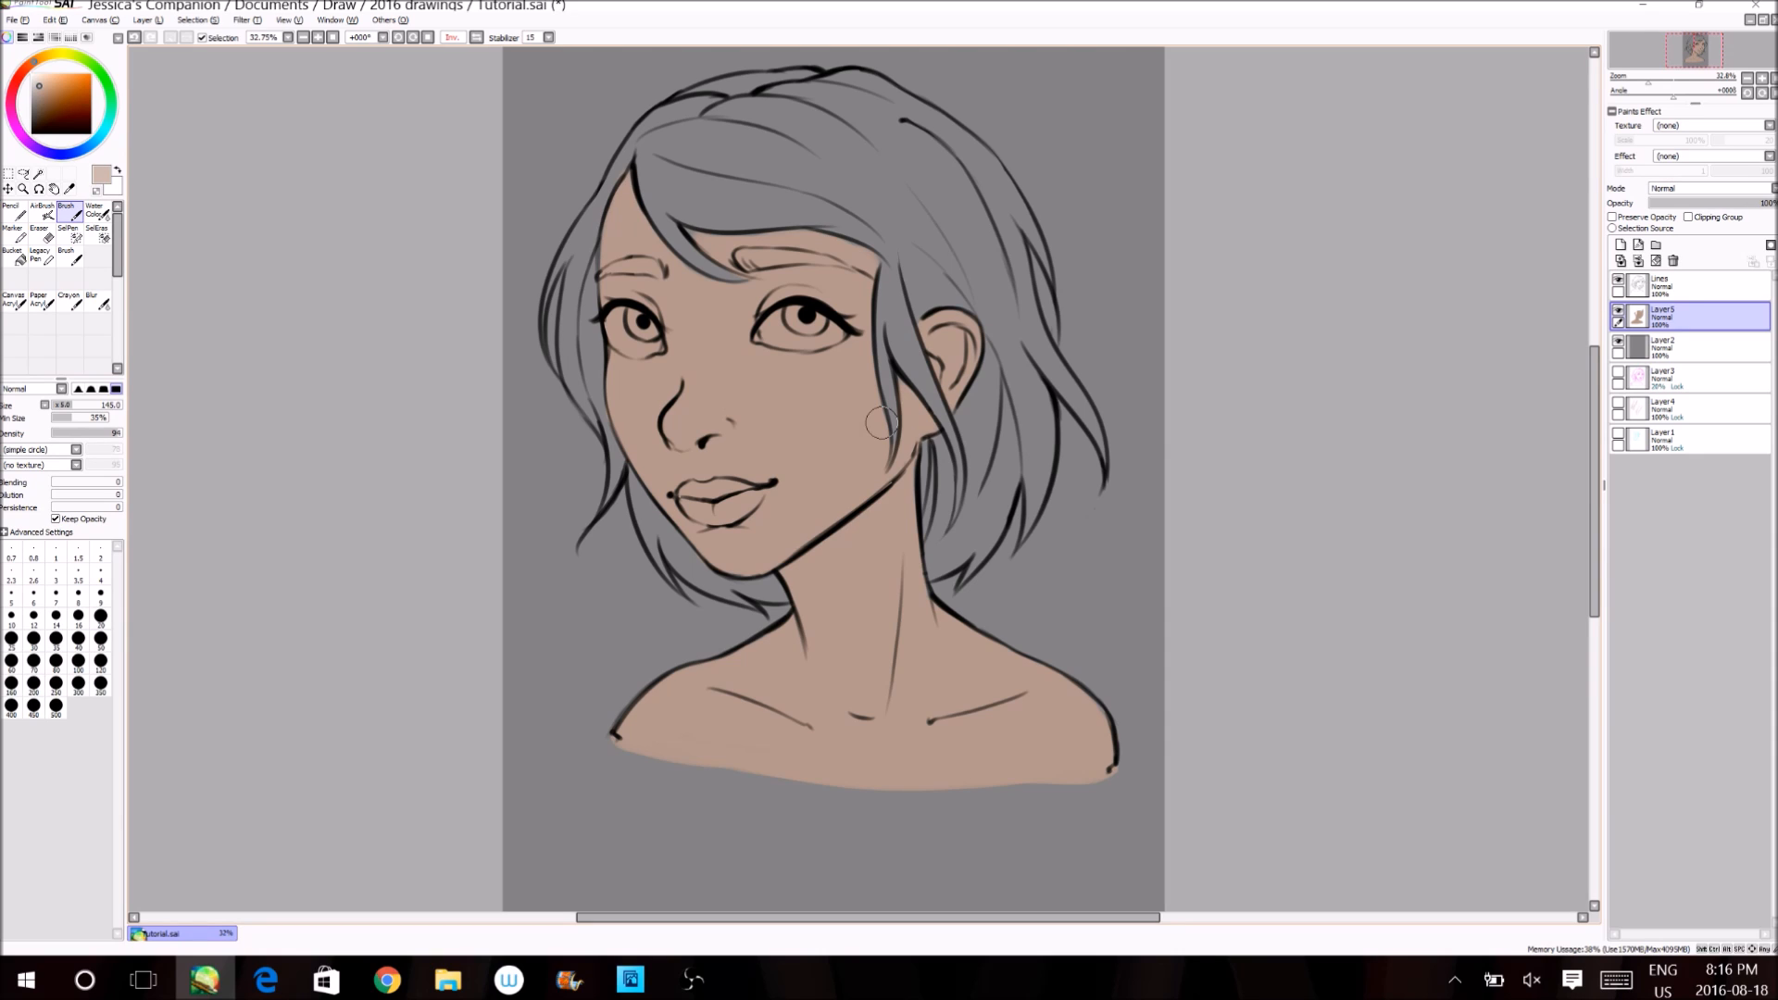
pyautogui.click(1618, 310)
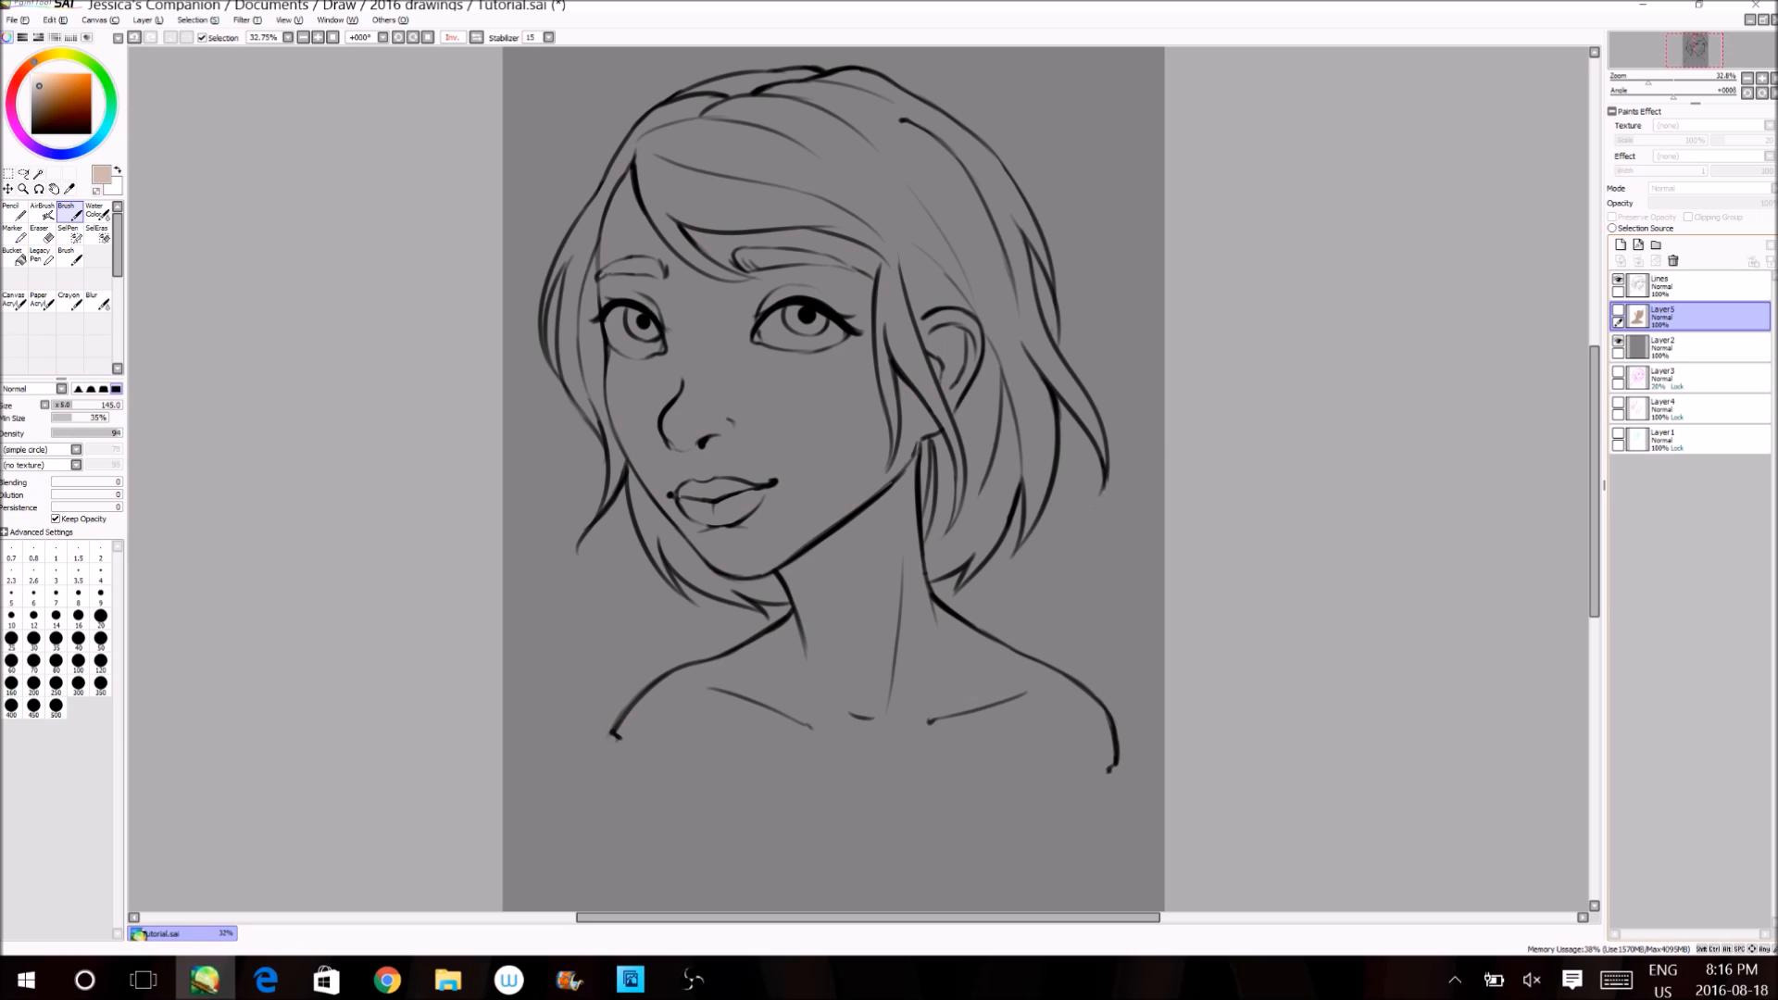
pyautogui.click(1704, 287)
pyautogui.click(100, 640)
pyautogui.click(32, 133)
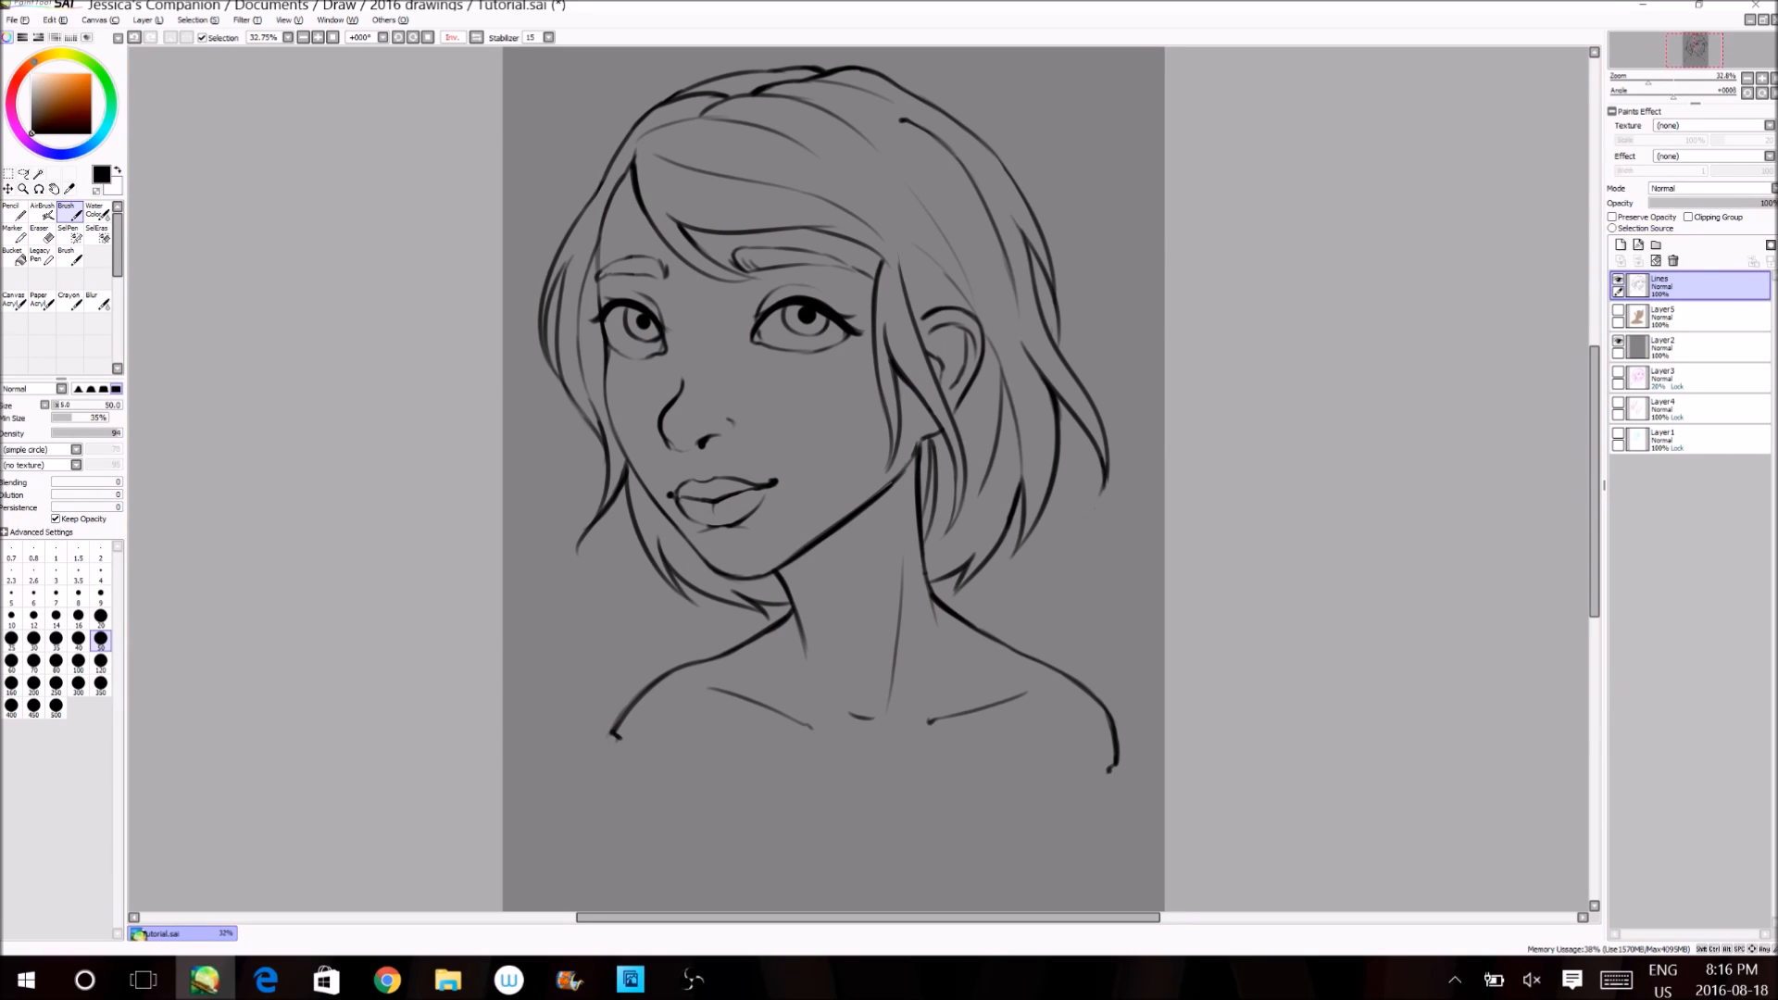
# - Mark the Lines layer as Selection Source and set the Bucket tool's target to Selection Source
pyautogui.click(1614, 228)
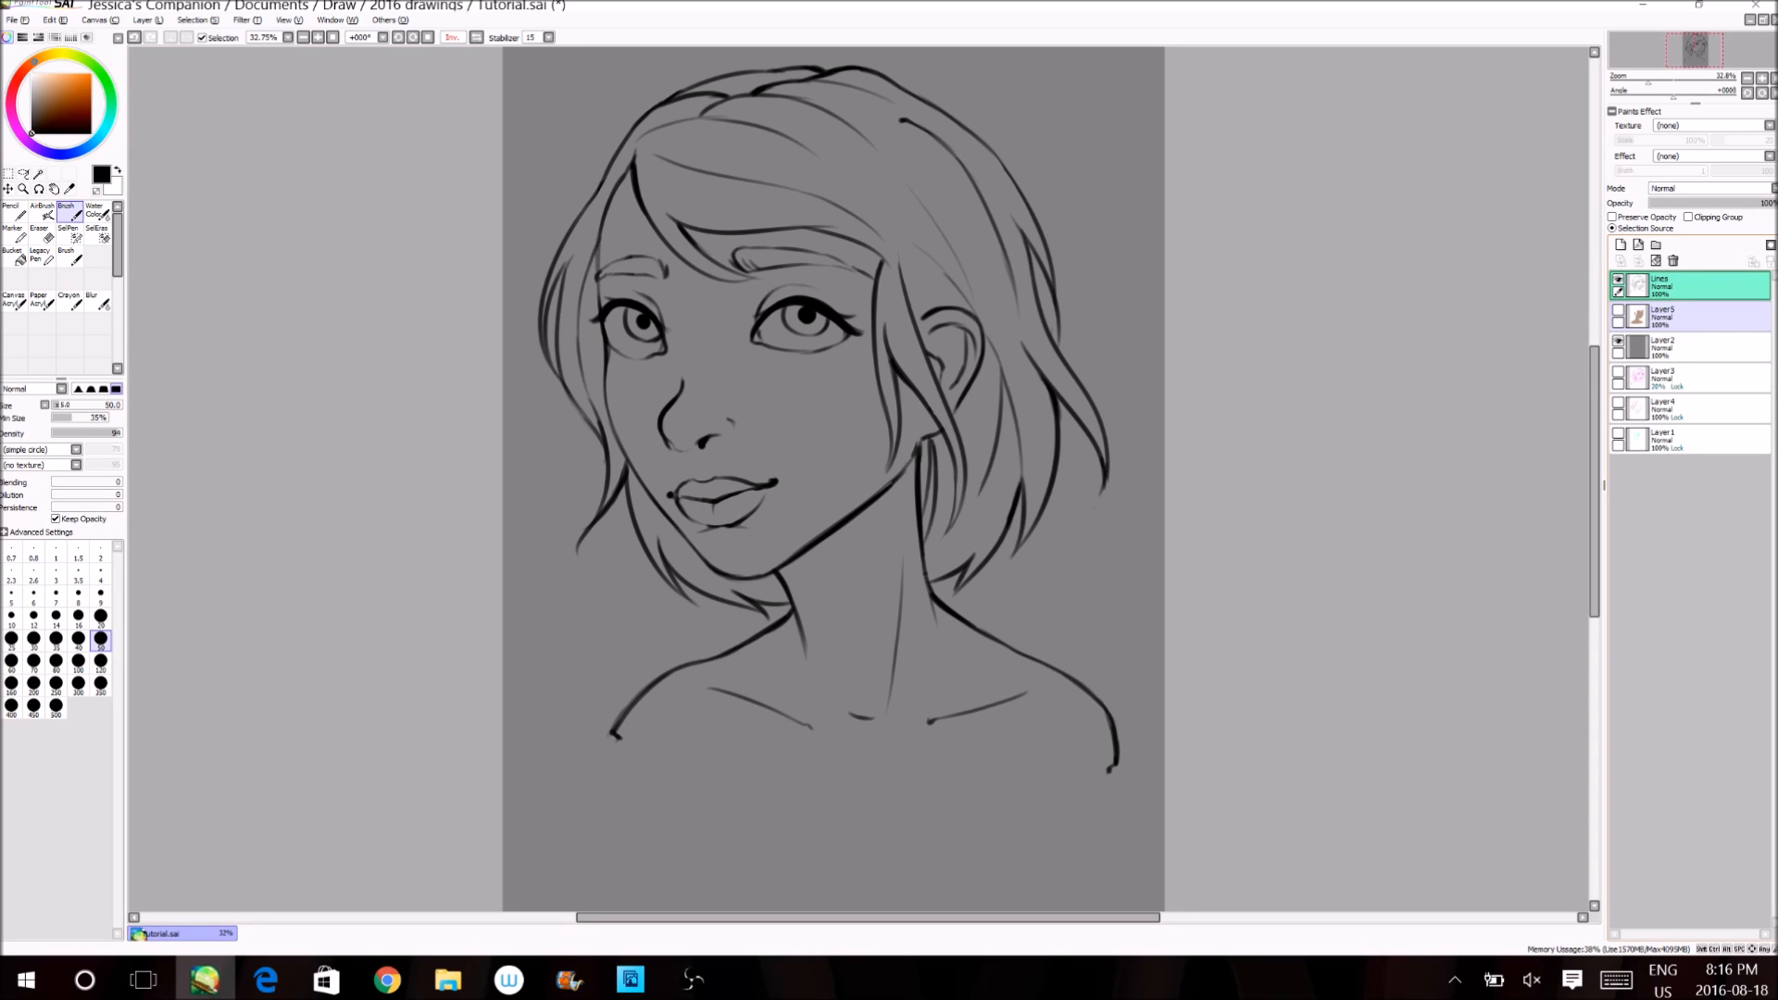
pyautogui.click(14, 256)
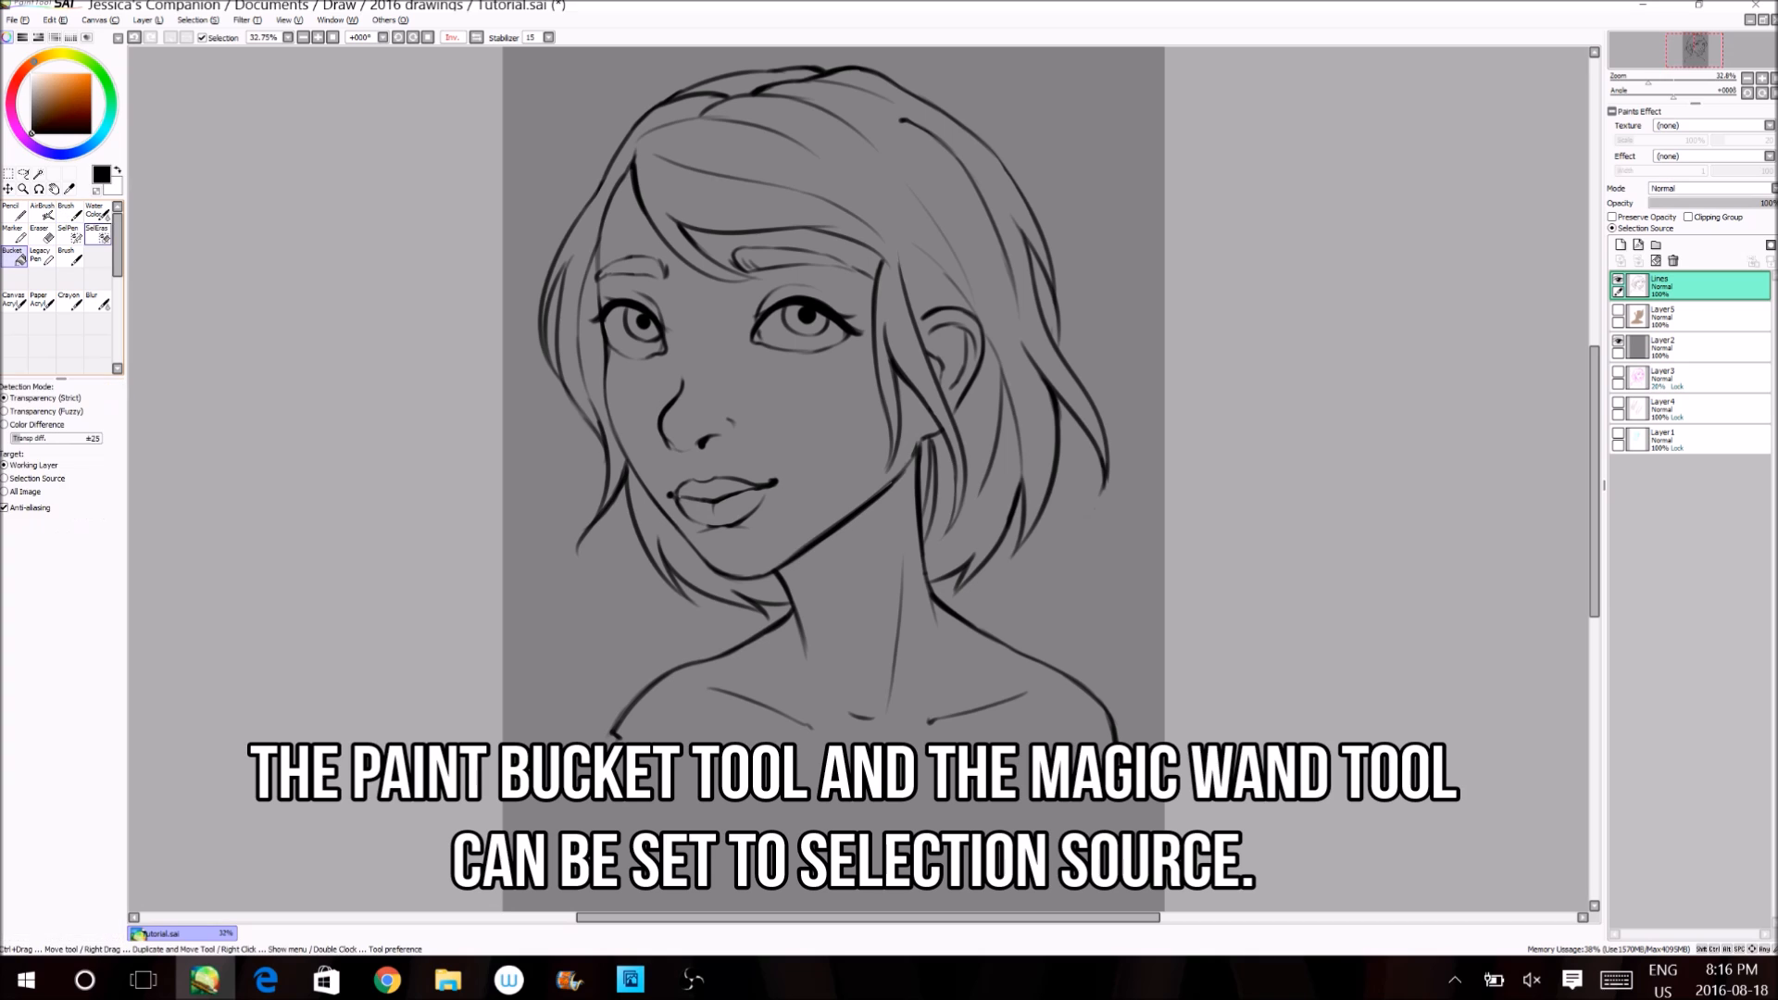
pyautogui.click(37, 479)
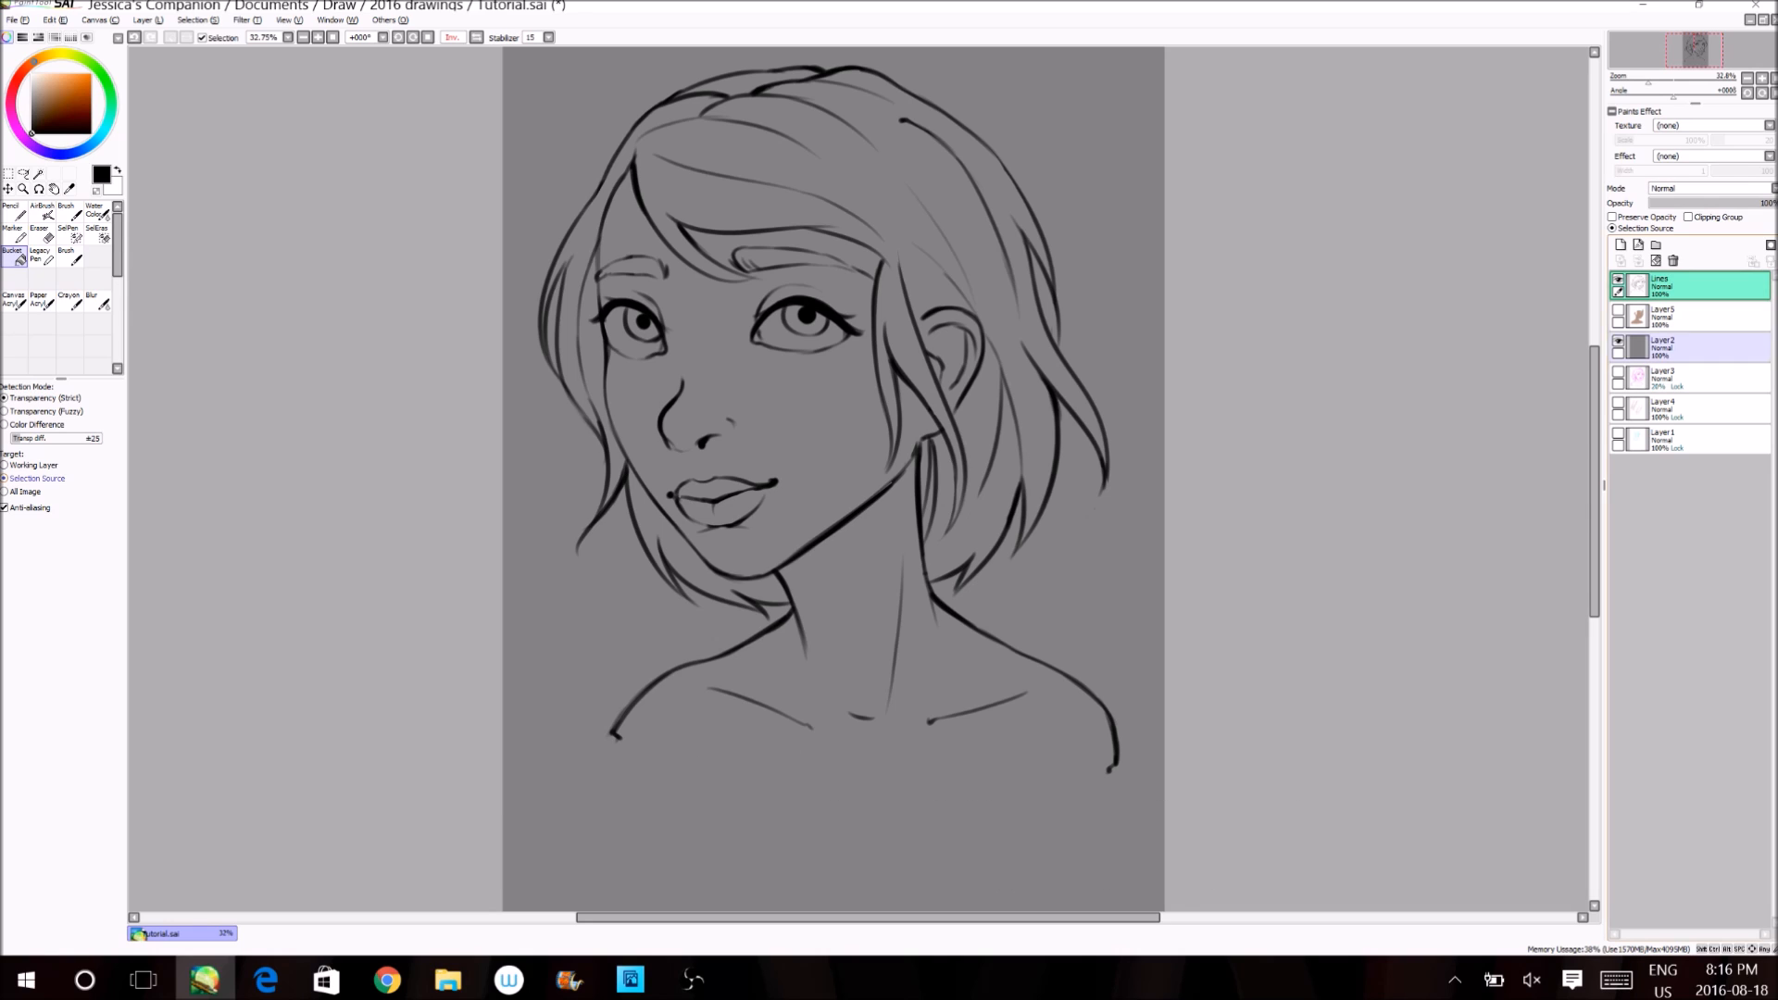
# - Add a new layer between Lines and the hidden skin layer, keeping it active with the Bucket target on Selection Source
pyautogui.click(1704, 317)
pyautogui.click(1621, 246)
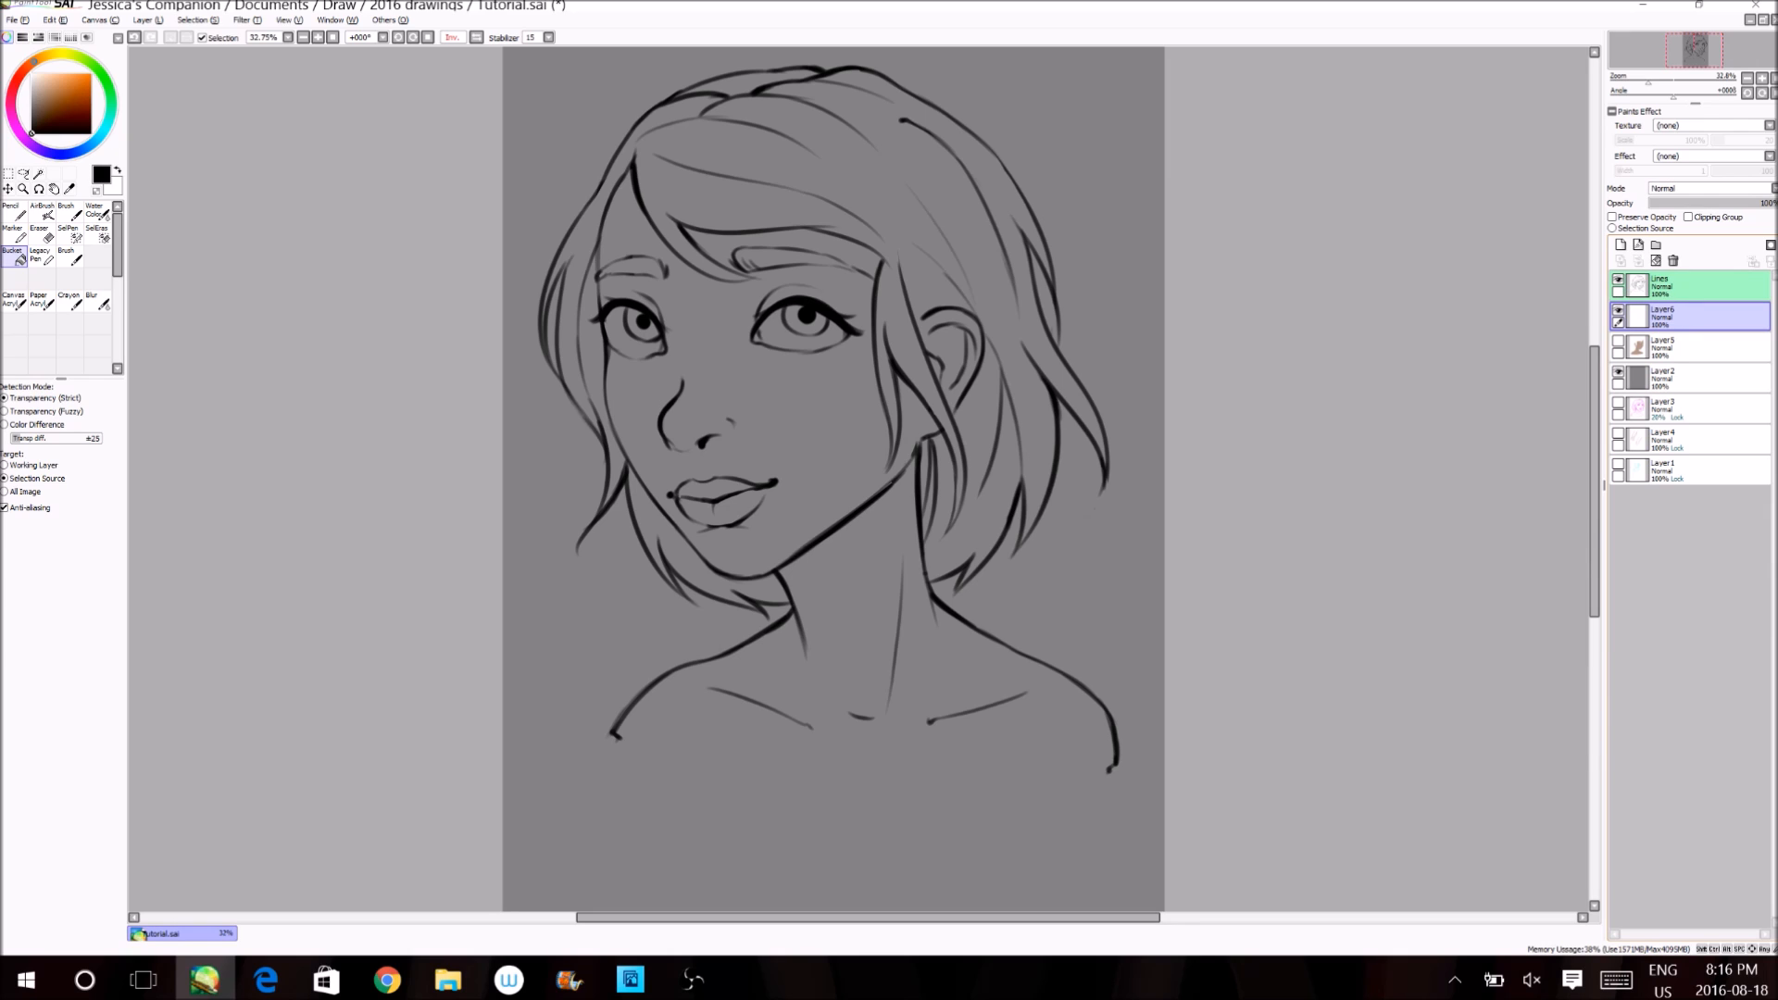
pyautogui.click(1703, 286)
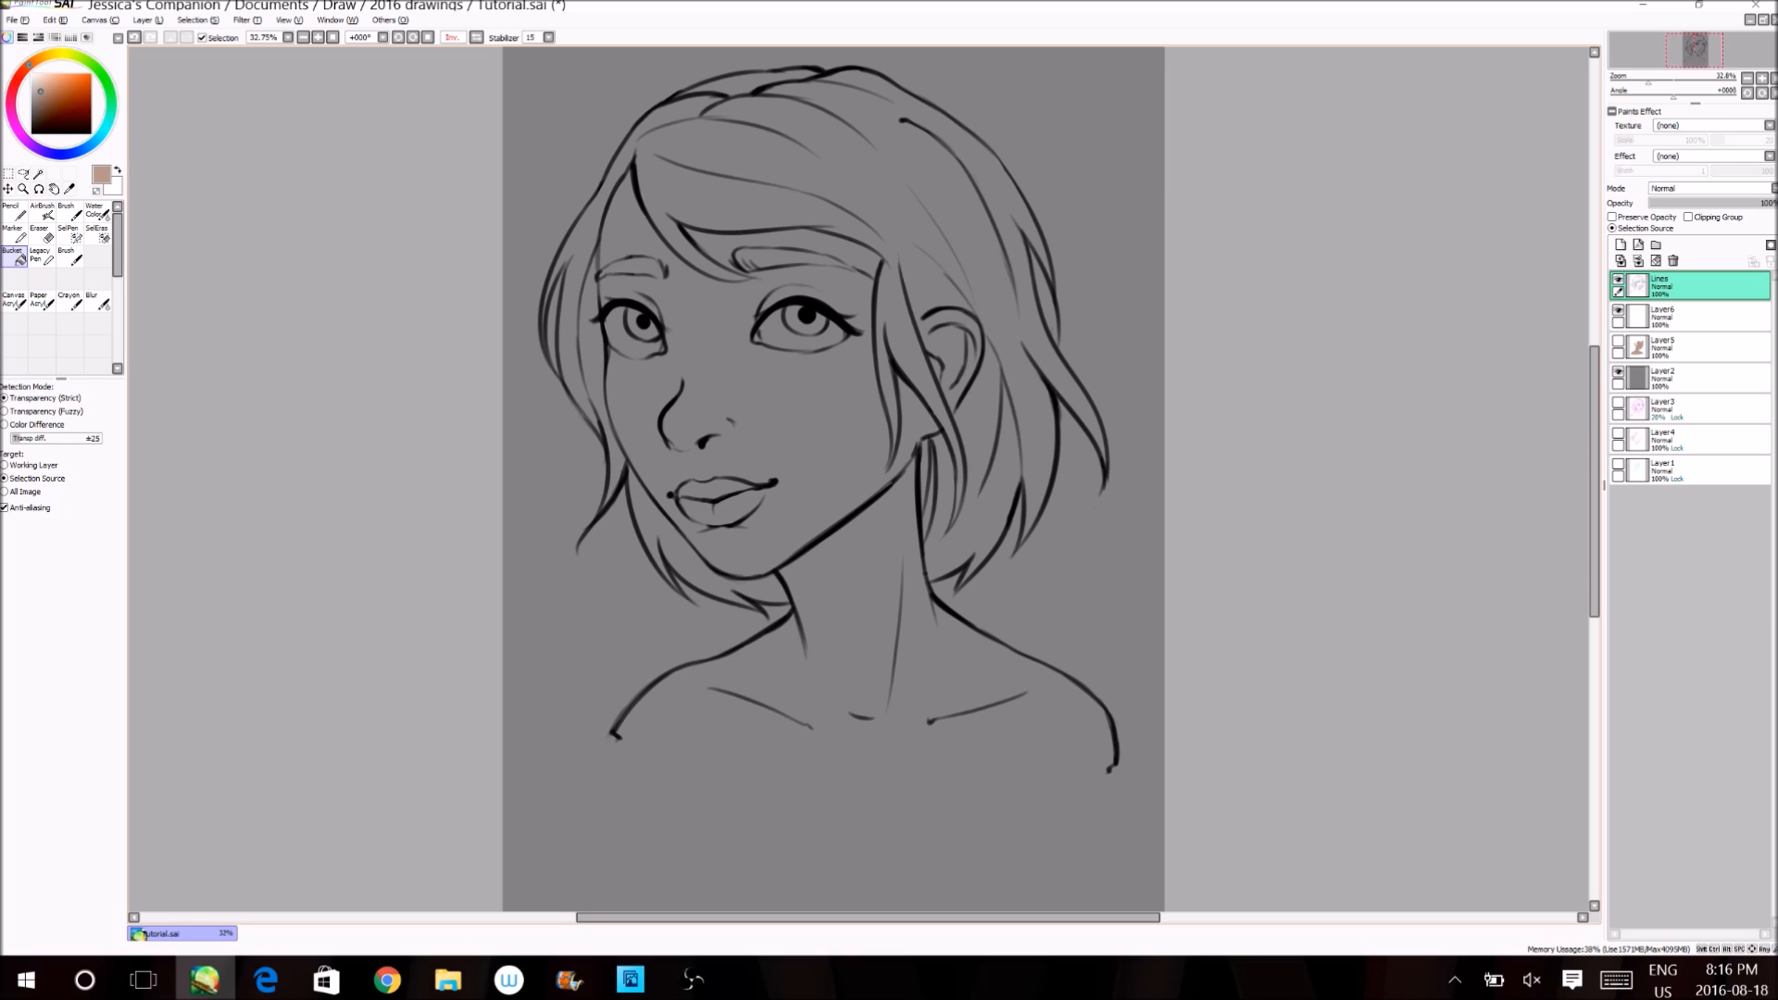
pyautogui.click(1703, 317)
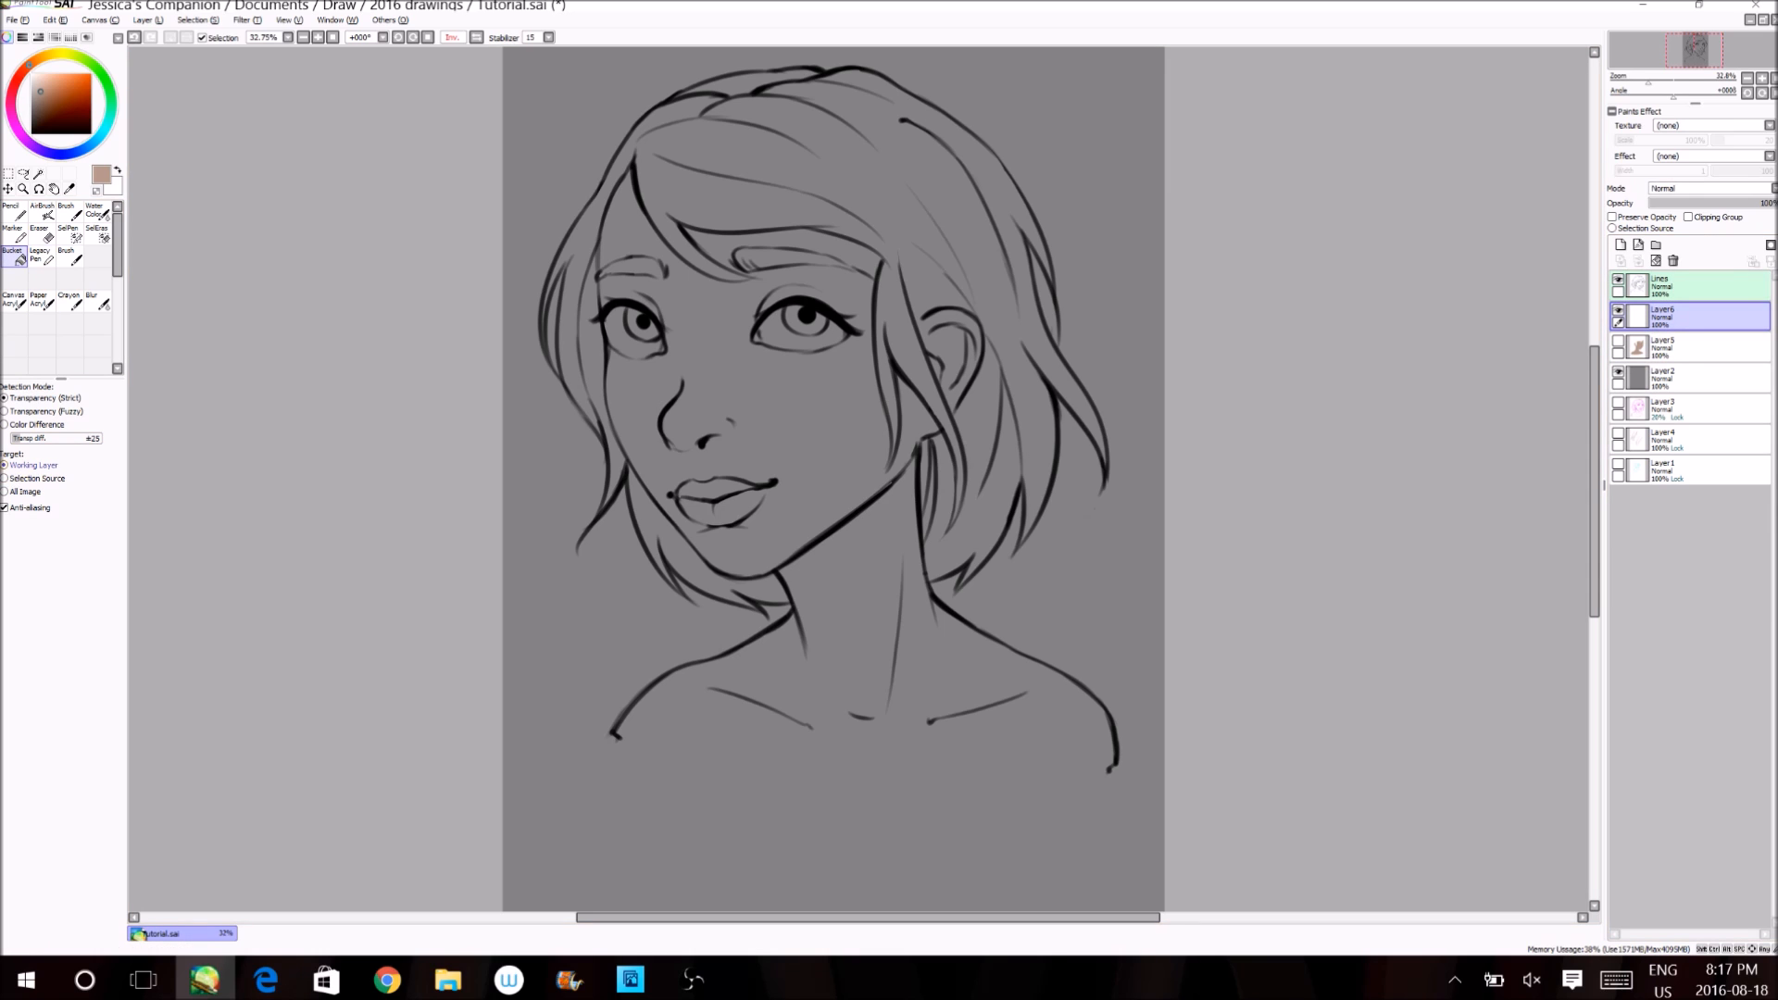
pyautogui.click(33, 465)
pyautogui.click(32, 478)
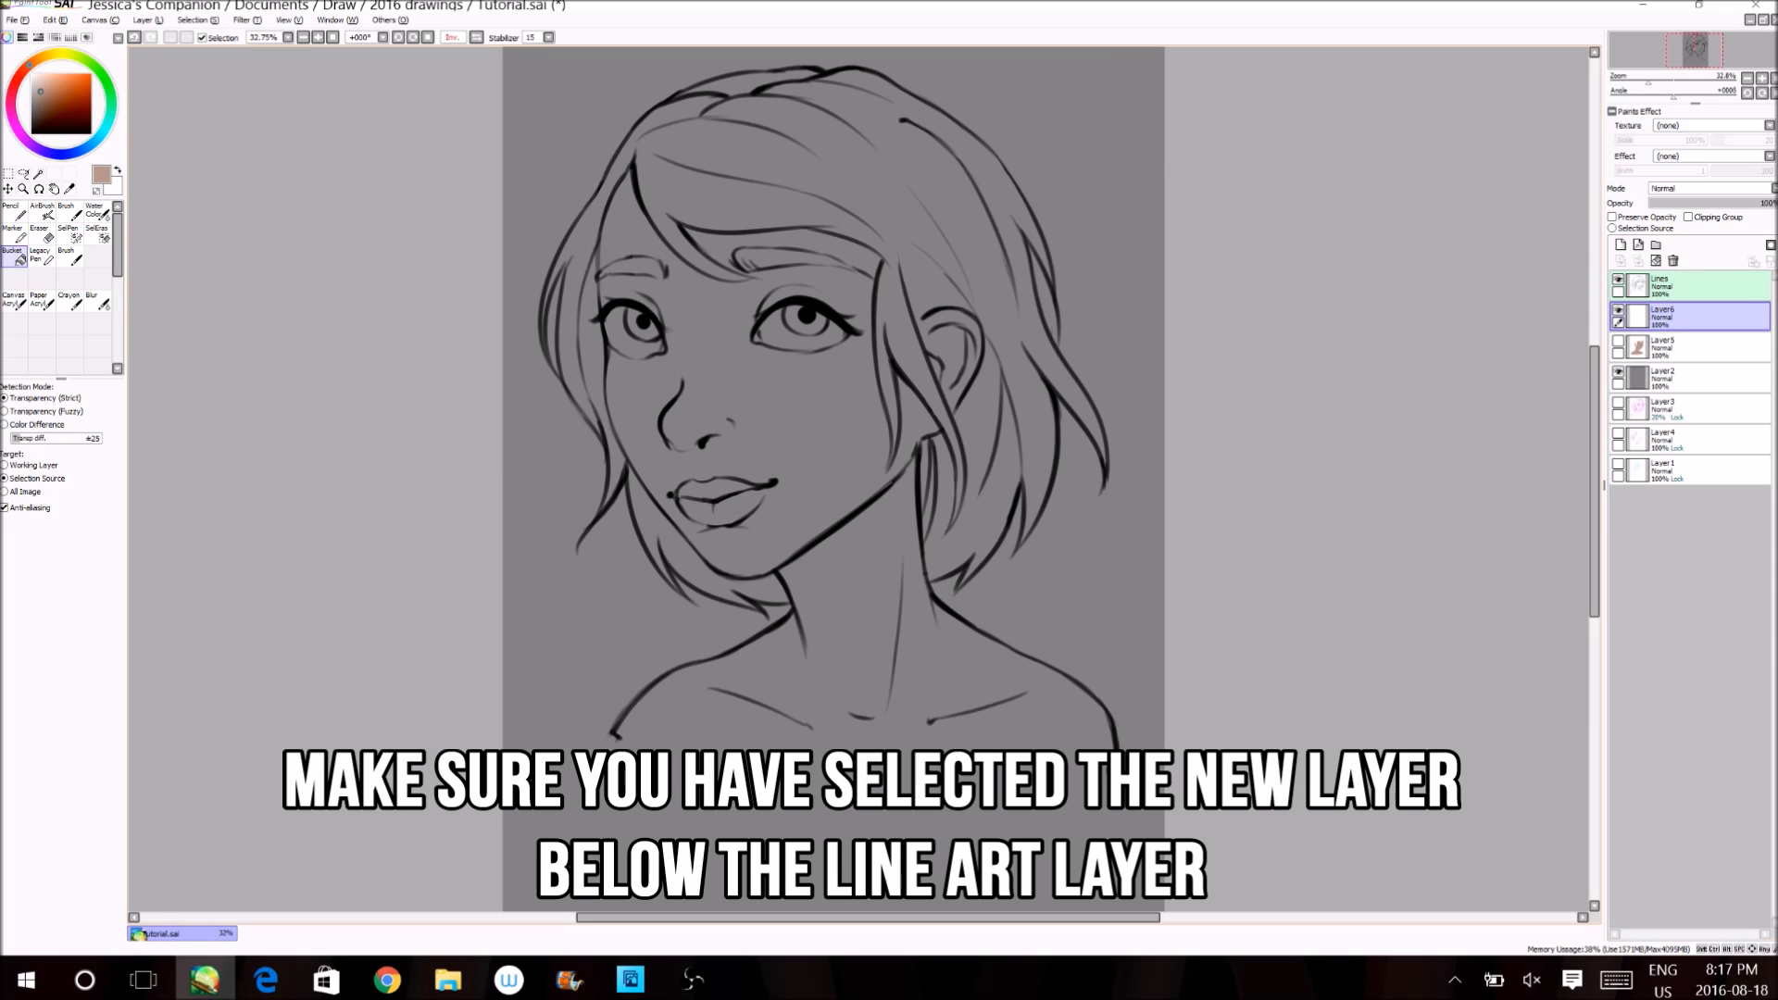
# - Bucket-fill the face, lips and both eyes with the skin color on the new layer
pyautogui.click(787, 407)
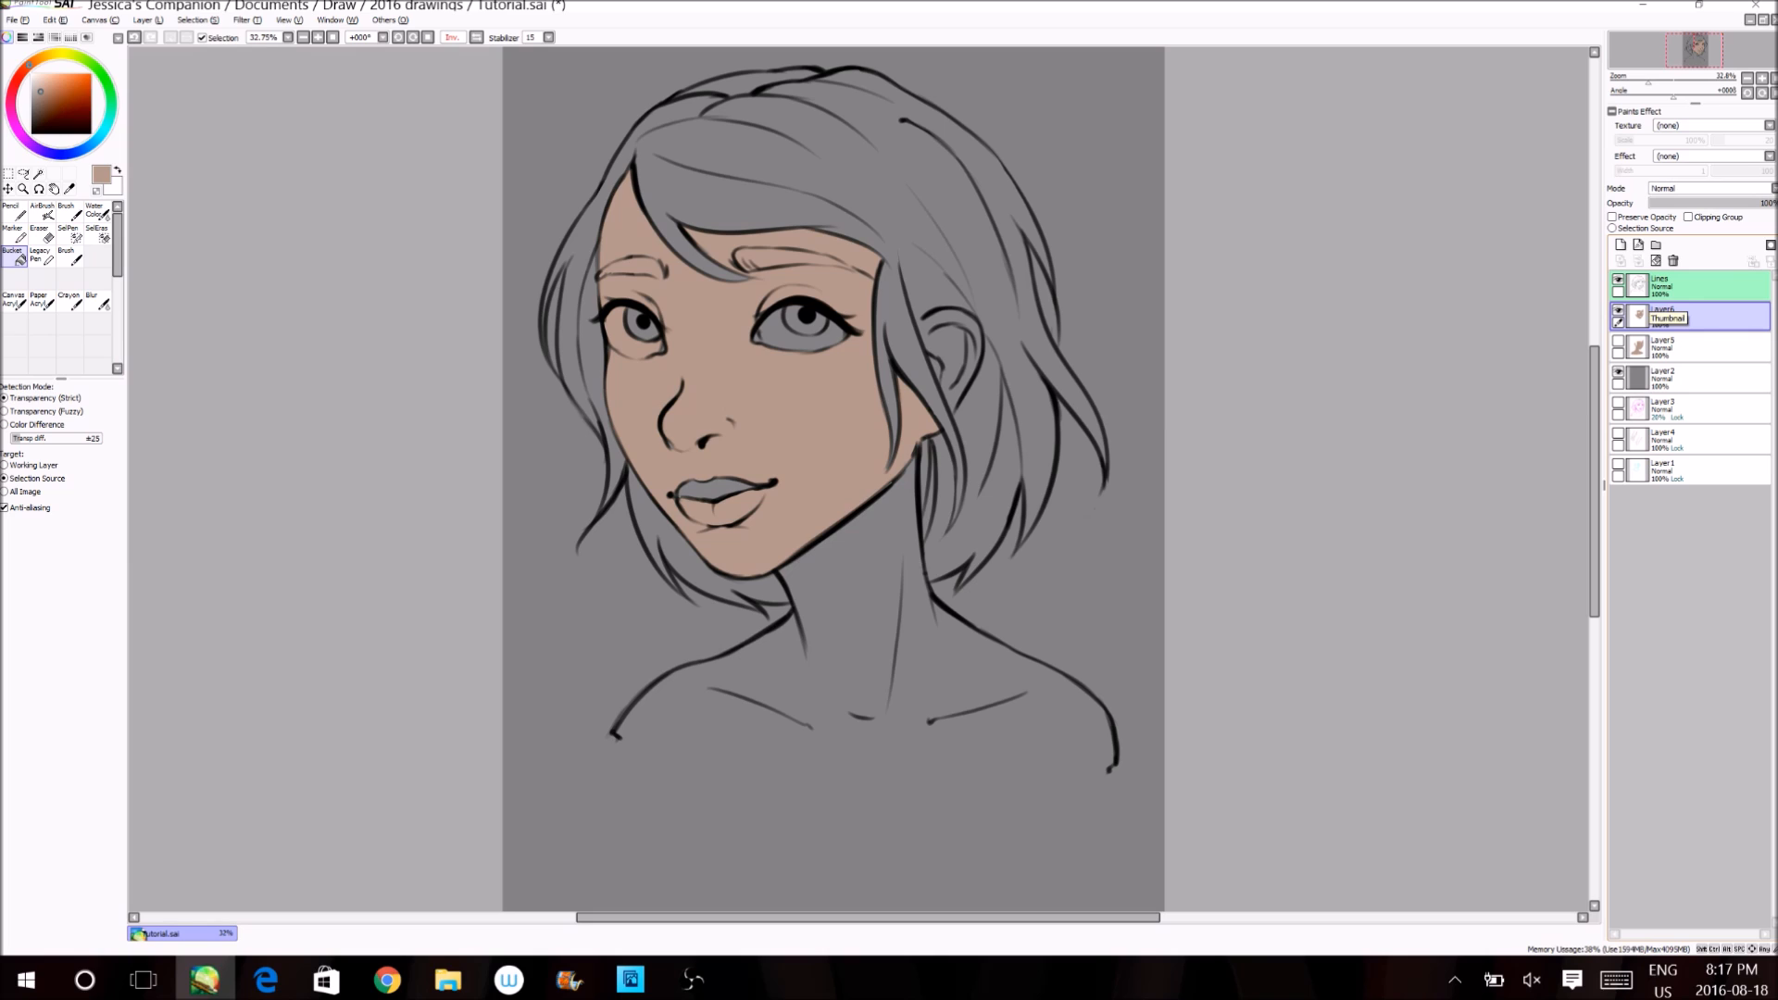
pyautogui.click(723, 488)
pyautogui.click(774, 336)
pyautogui.click(799, 327)
pyautogui.click(641, 325)
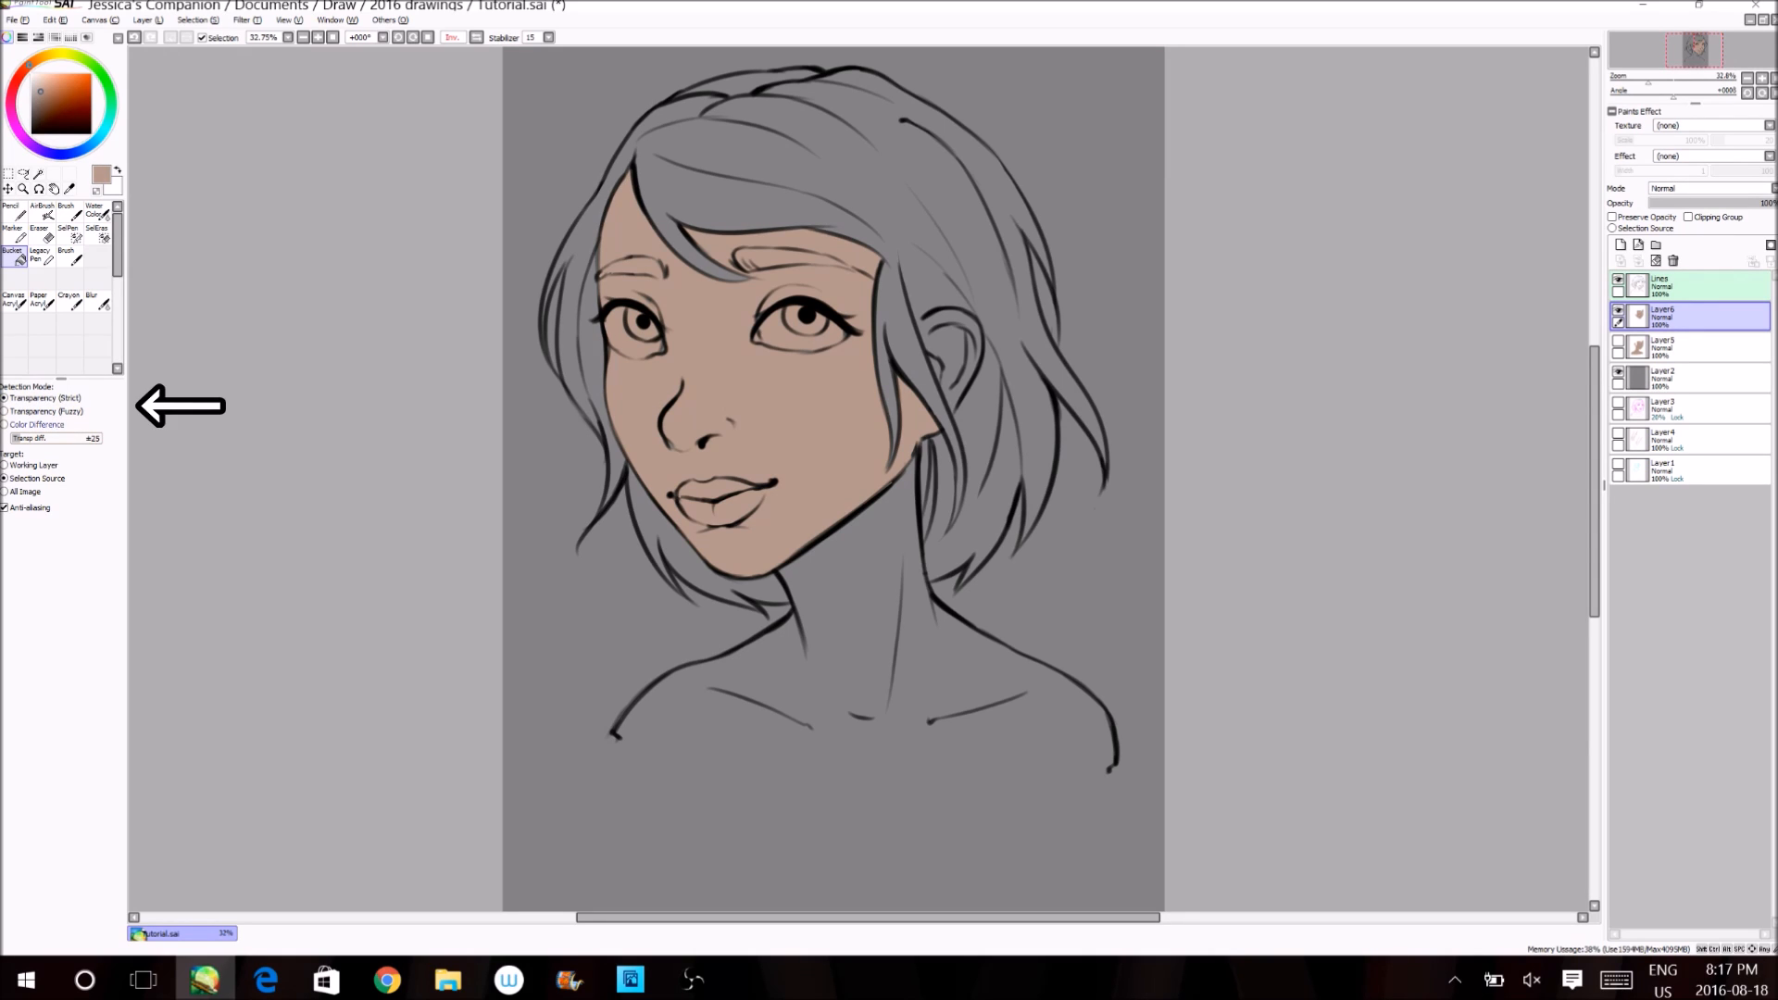
# - Lower the Bucket's transparency difference to ±1 and clear the test fills from the layer
pyautogui.click(24, 438)
pyautogui.moveTo(29, 438); pyautogui.dragTo(11, 438)
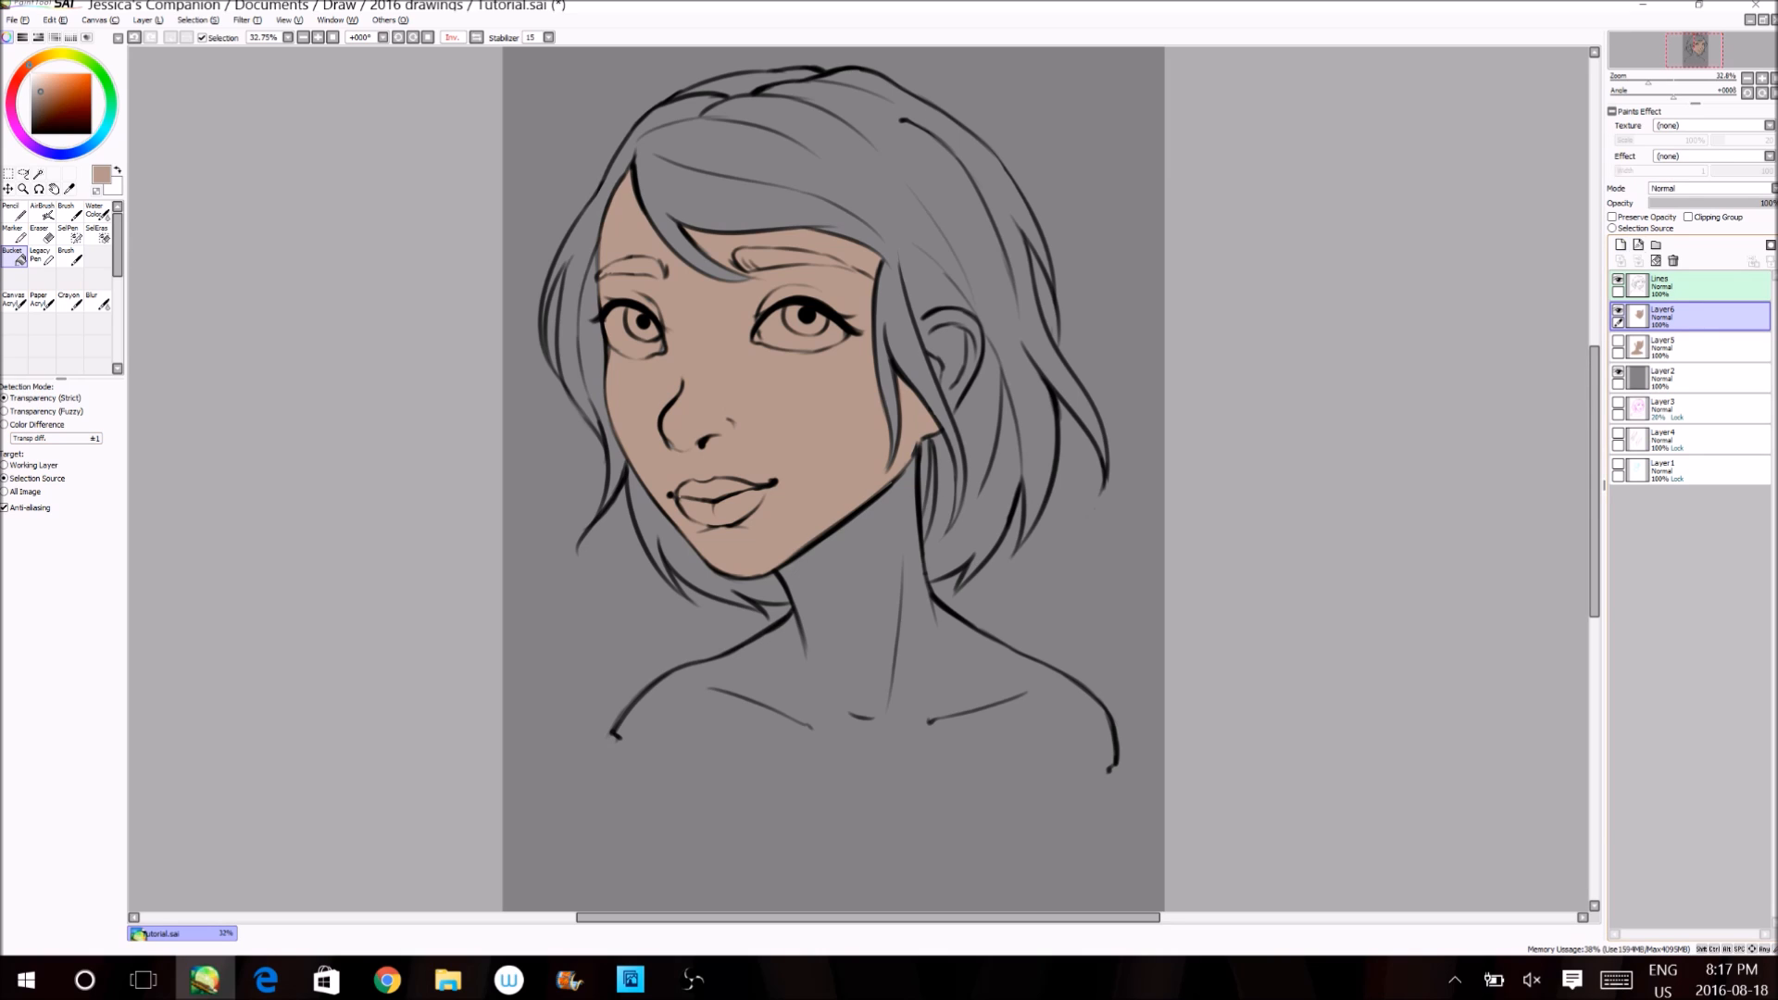
pyautogui.click(1656, 261)
# - Test Bucket fills on the face with the transparency difference at ±255 and at a very low setting, undoing the first fill
pyautogui.moveTo(22, 438); pyautogui.dragTo(103, 438)
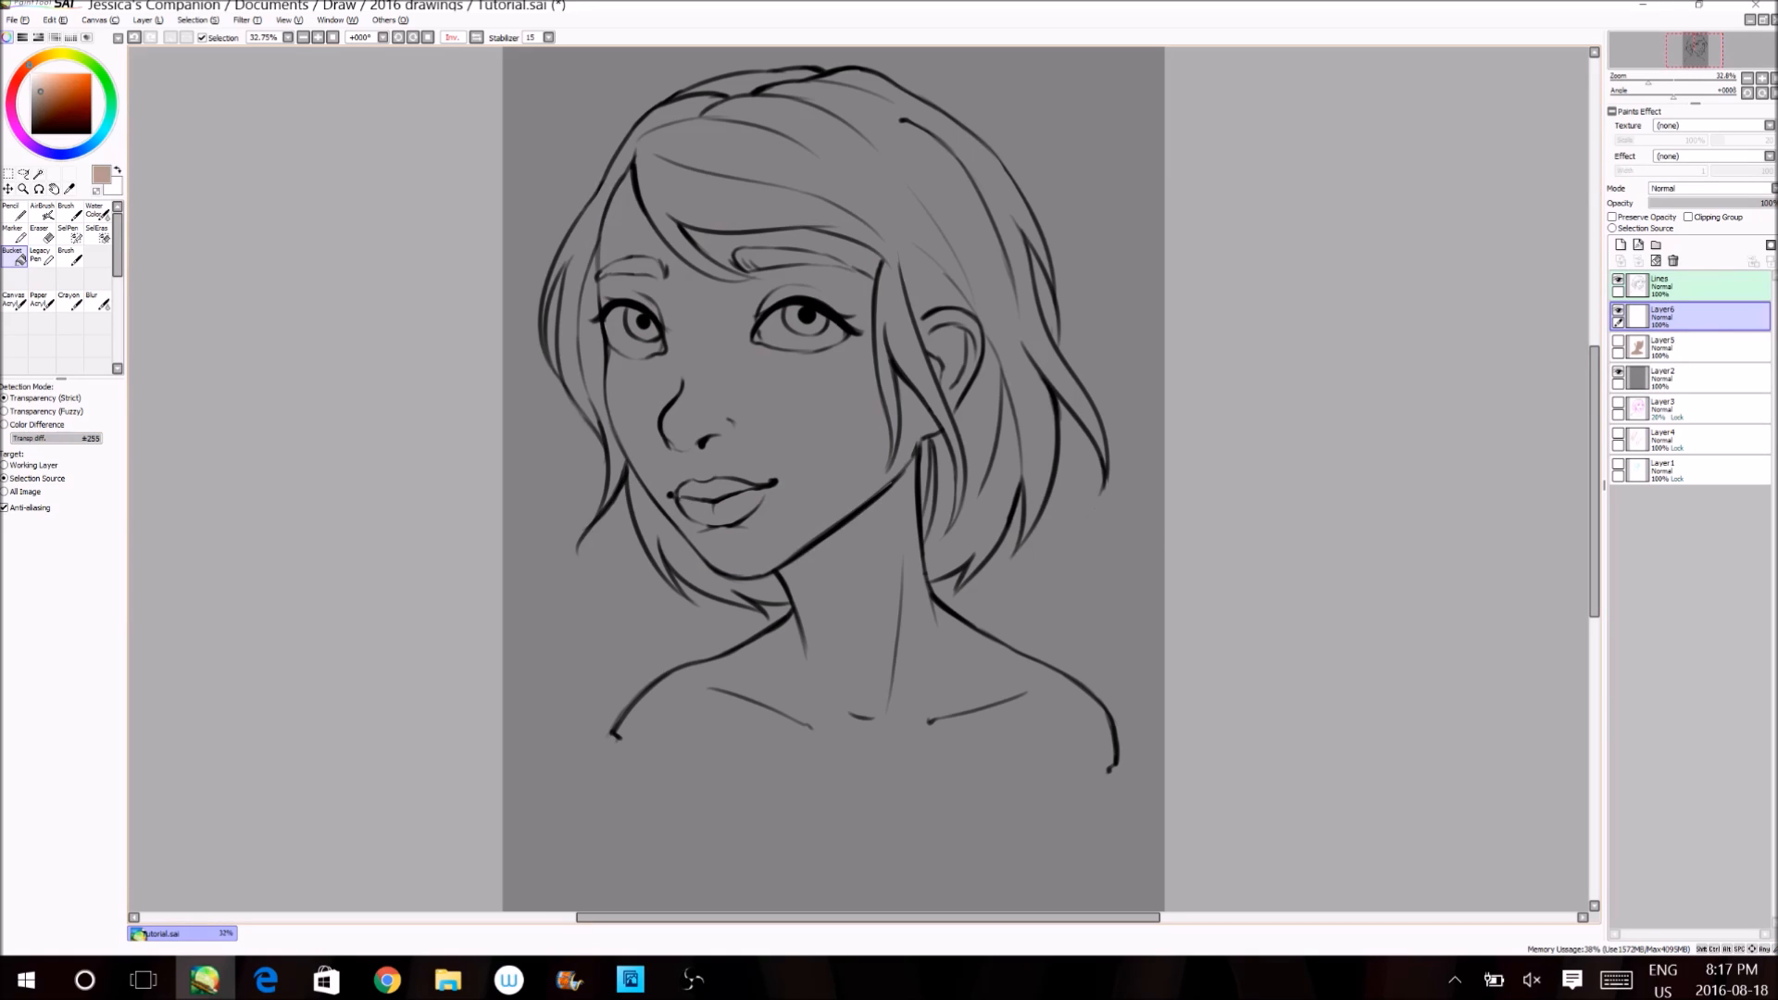
pyautogui.click(815, 417)
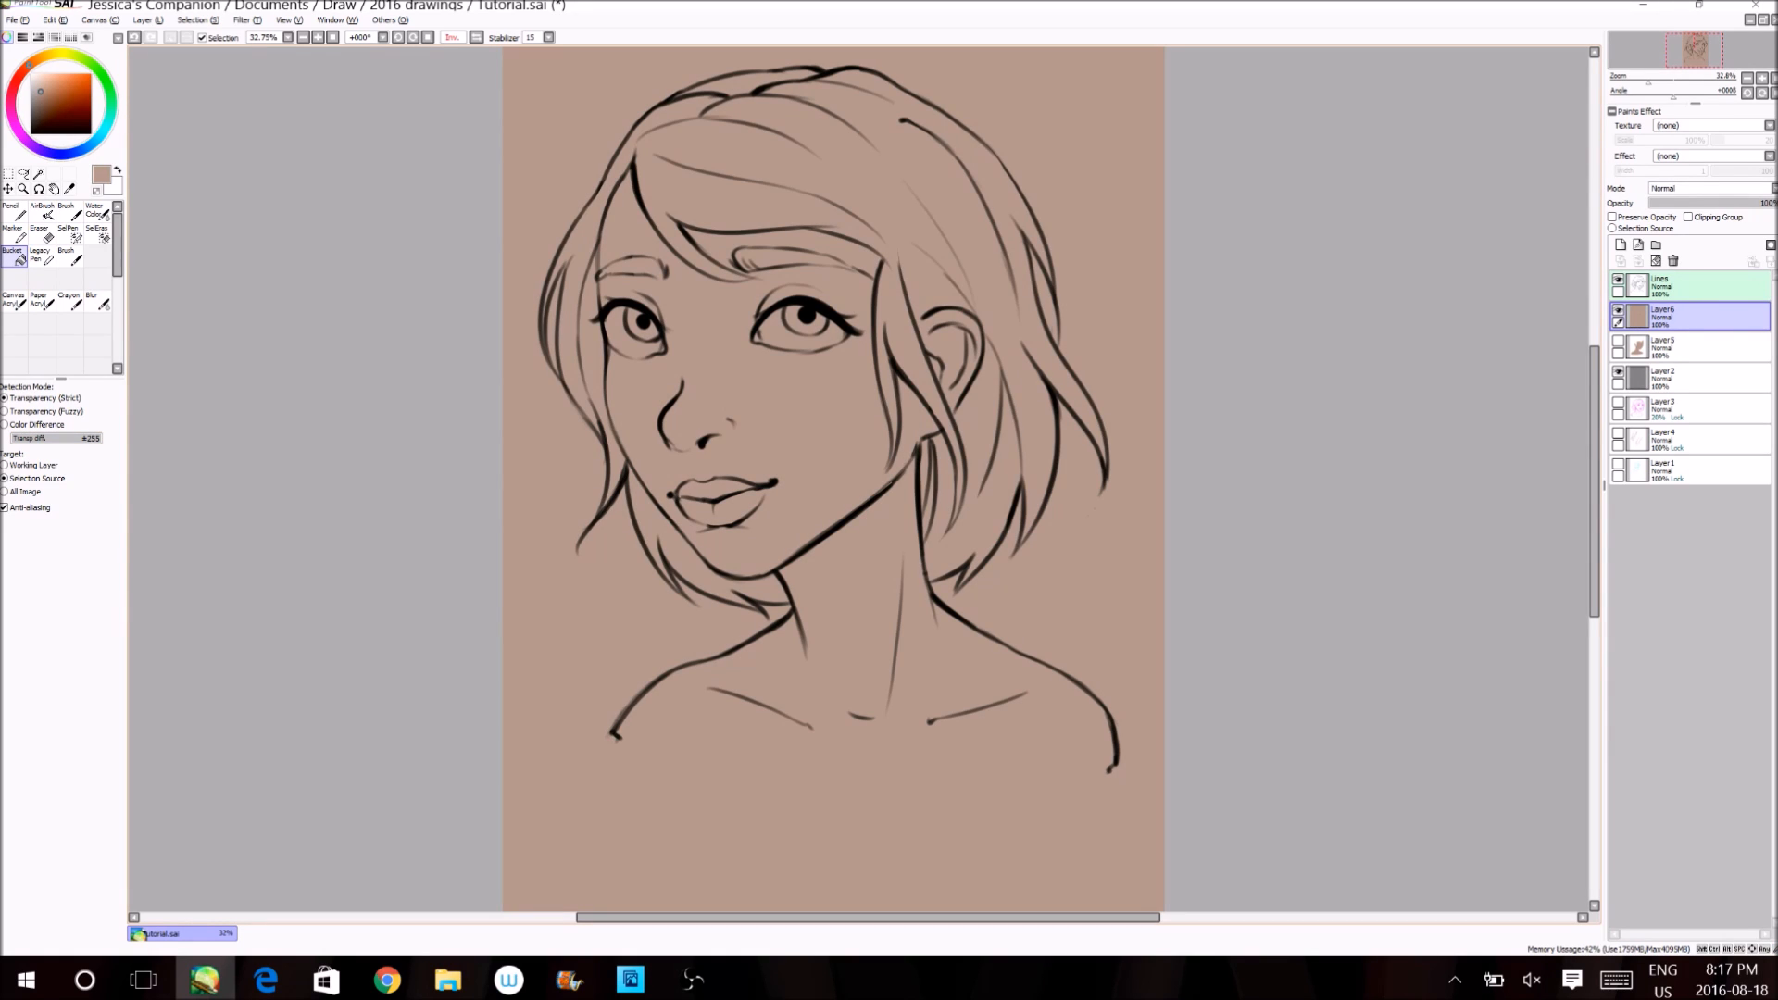
pyautogui.hotkey('ctrl', 'z')
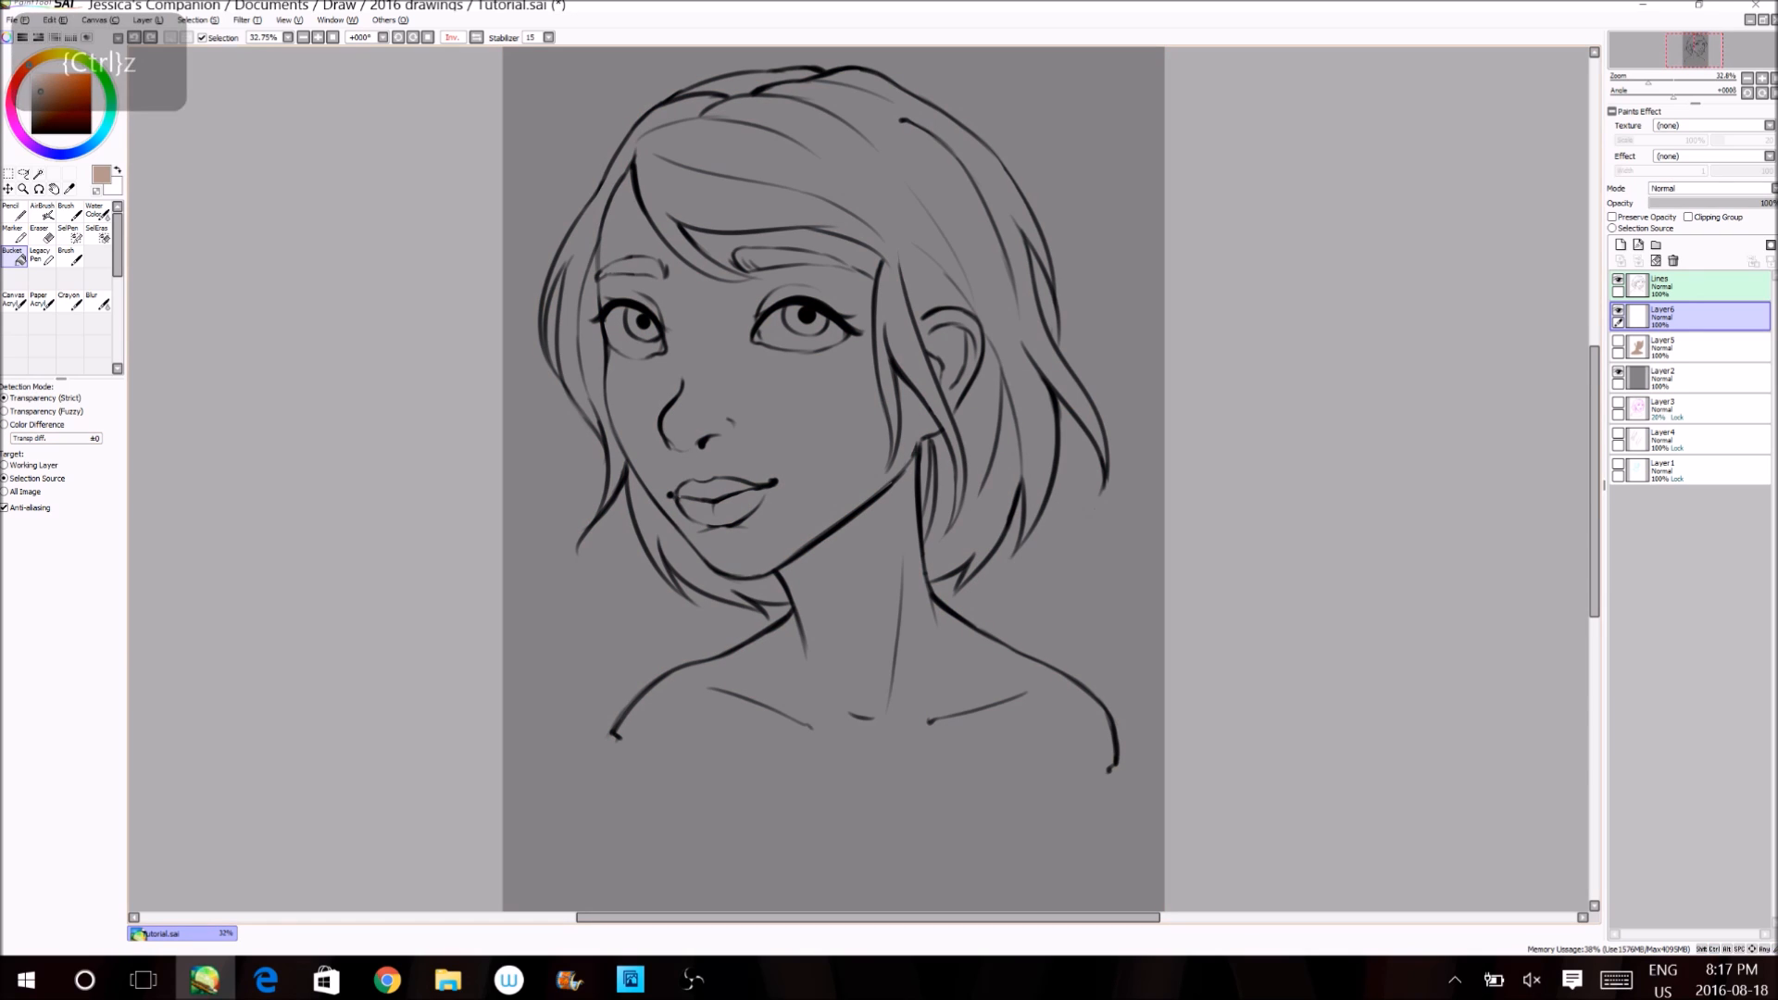
pyautogui.click(787, 417)
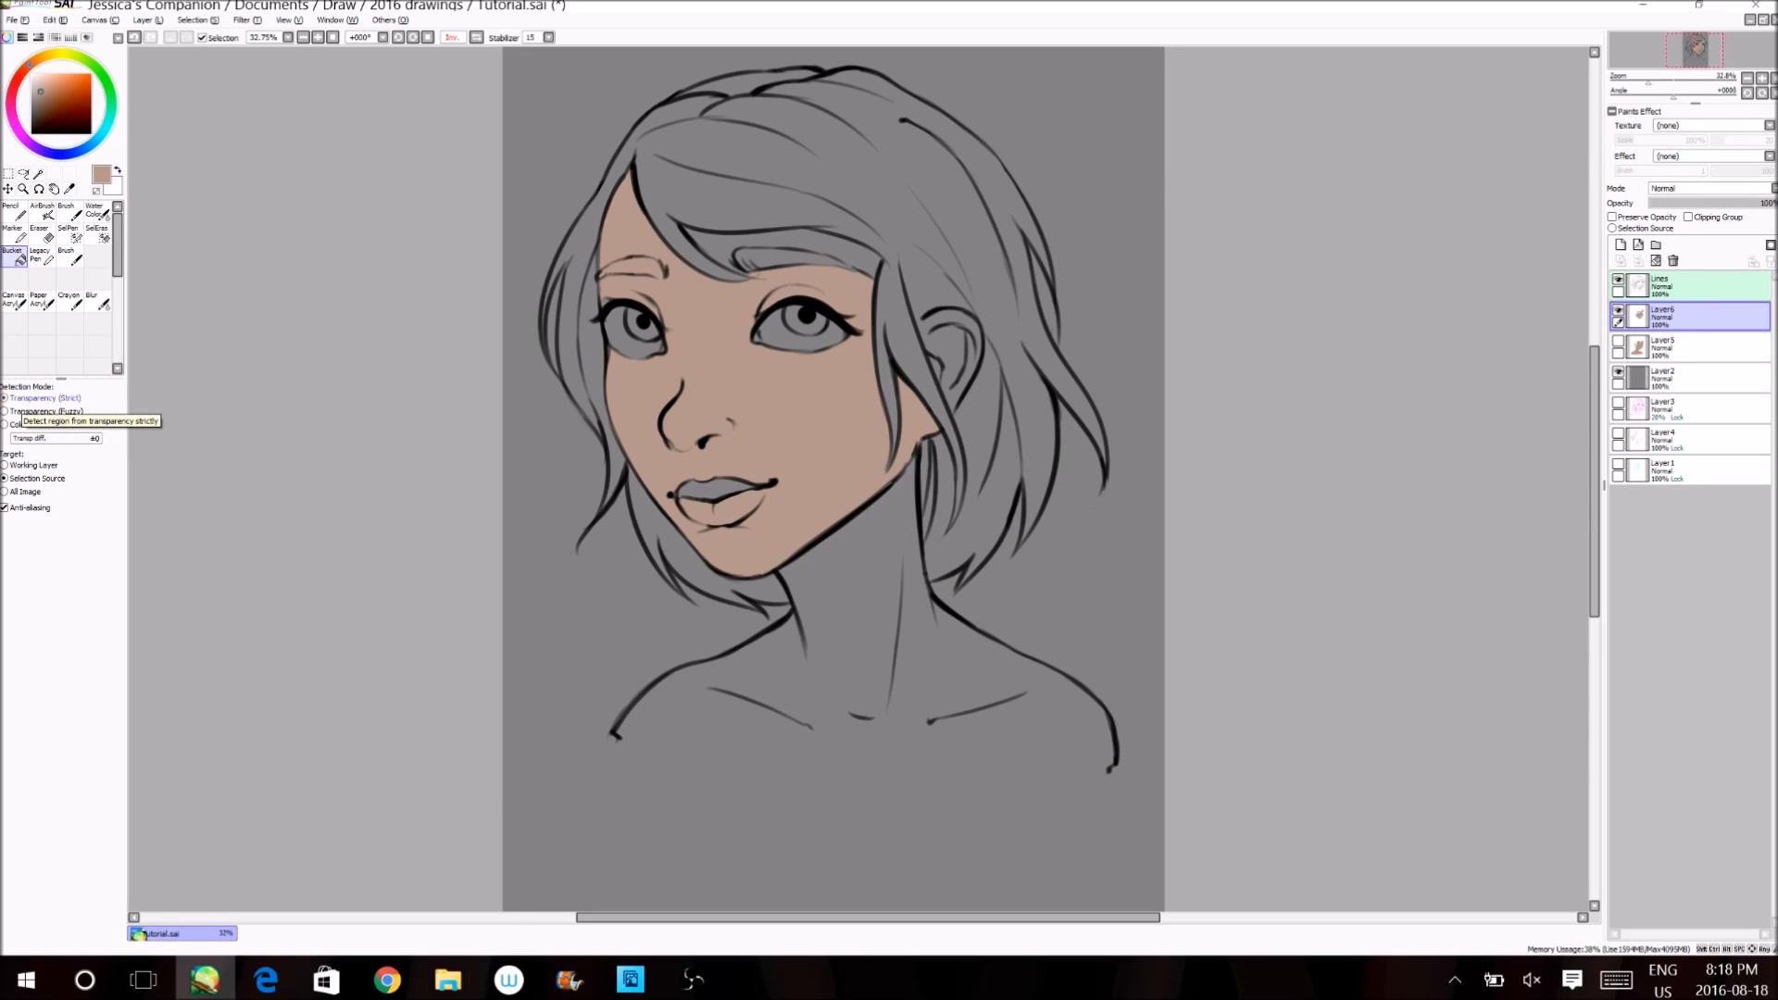
# - Delete the test fill layer, show the painted skin layer again and add a new layer above it
pyautogui.click(1673, 261)
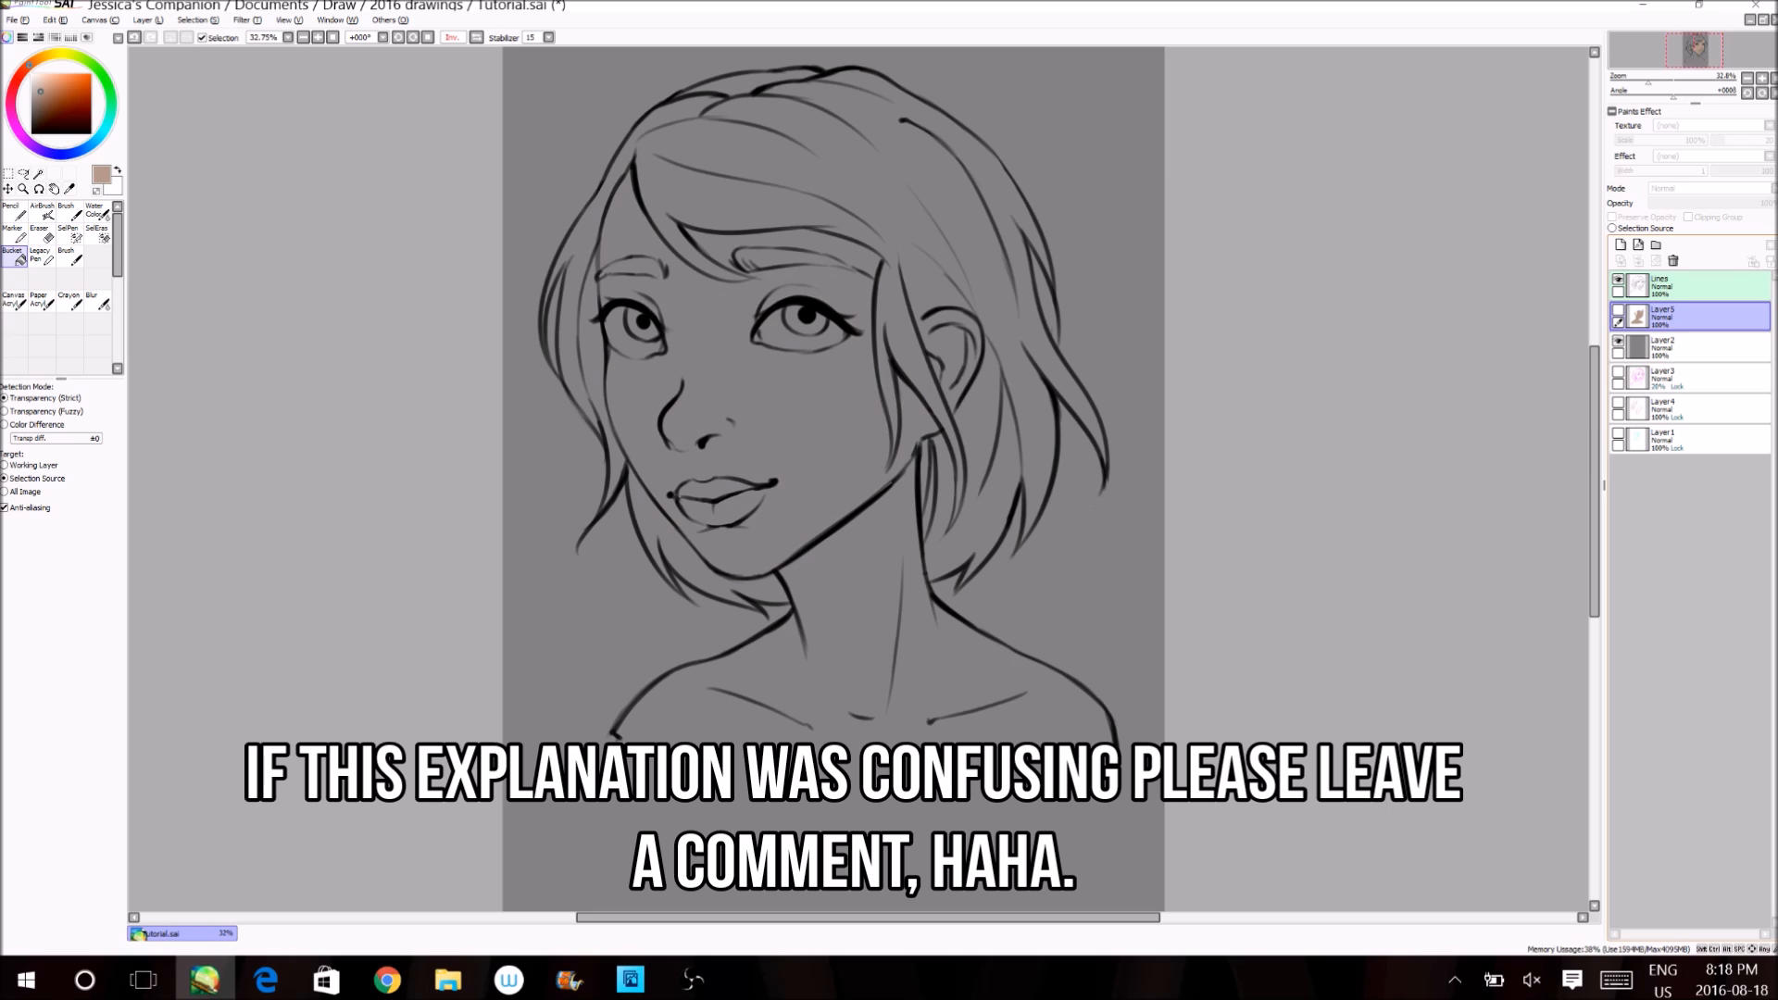
pyautogui.click(1618, 311)
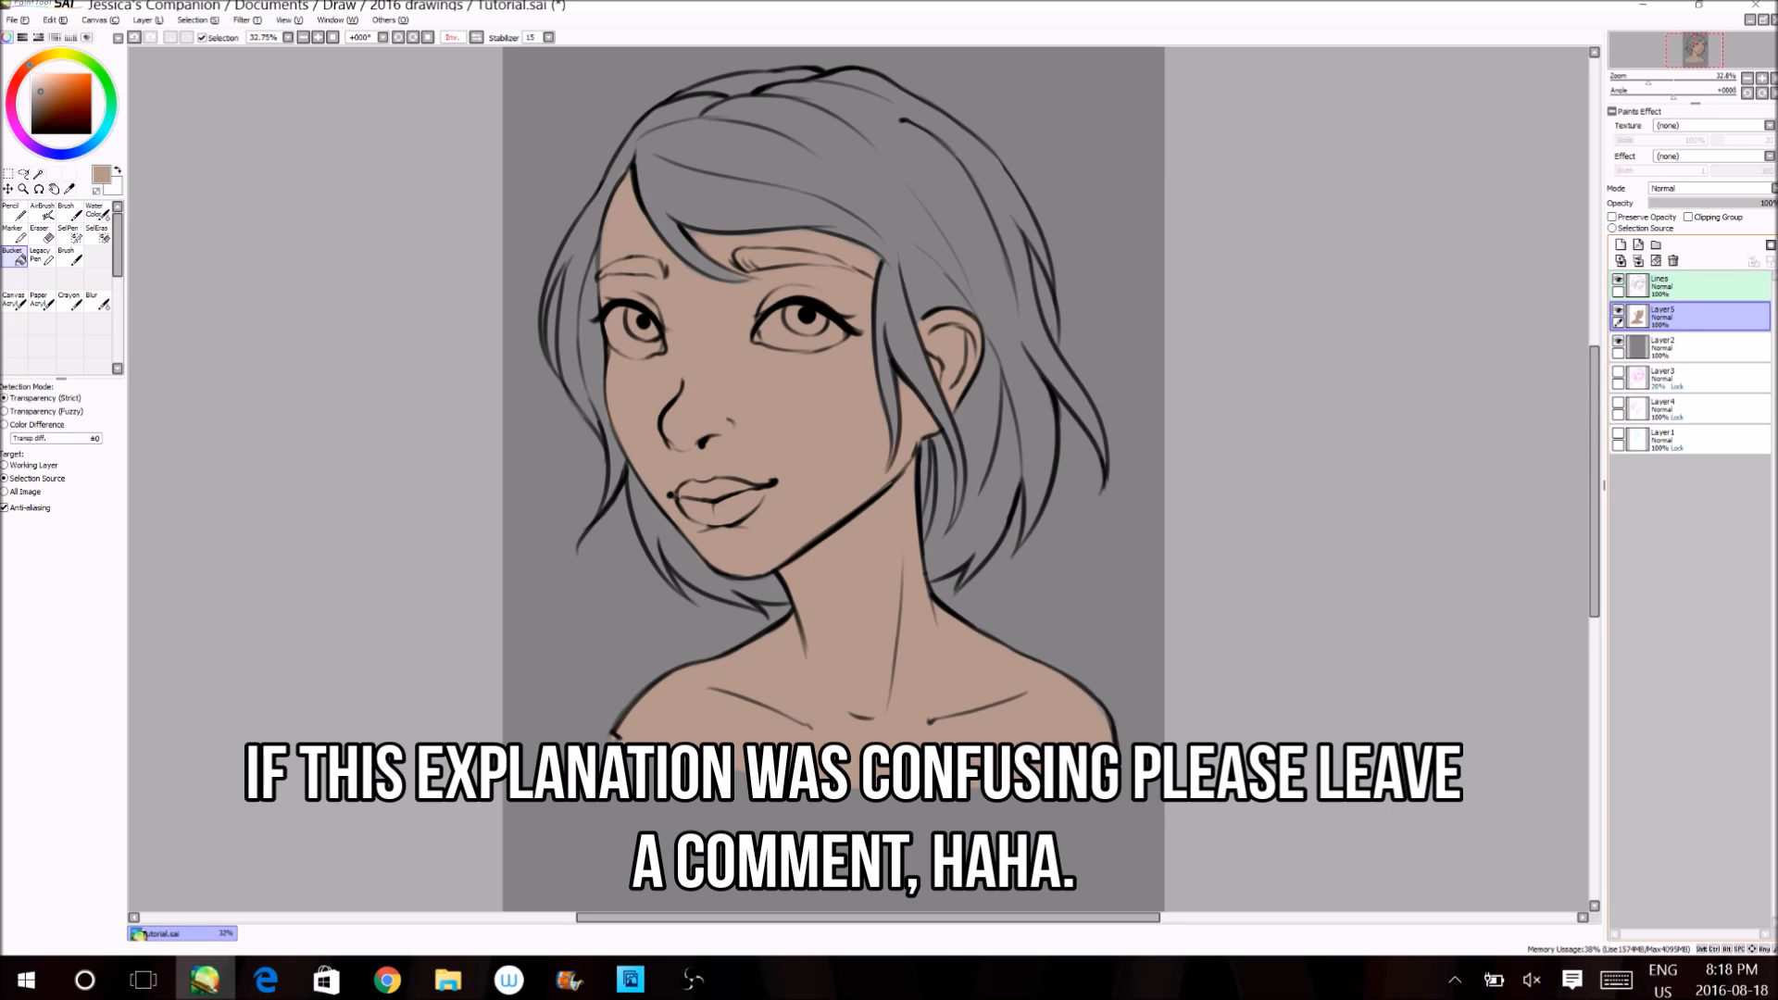
pyautogui.click(1621, 245)
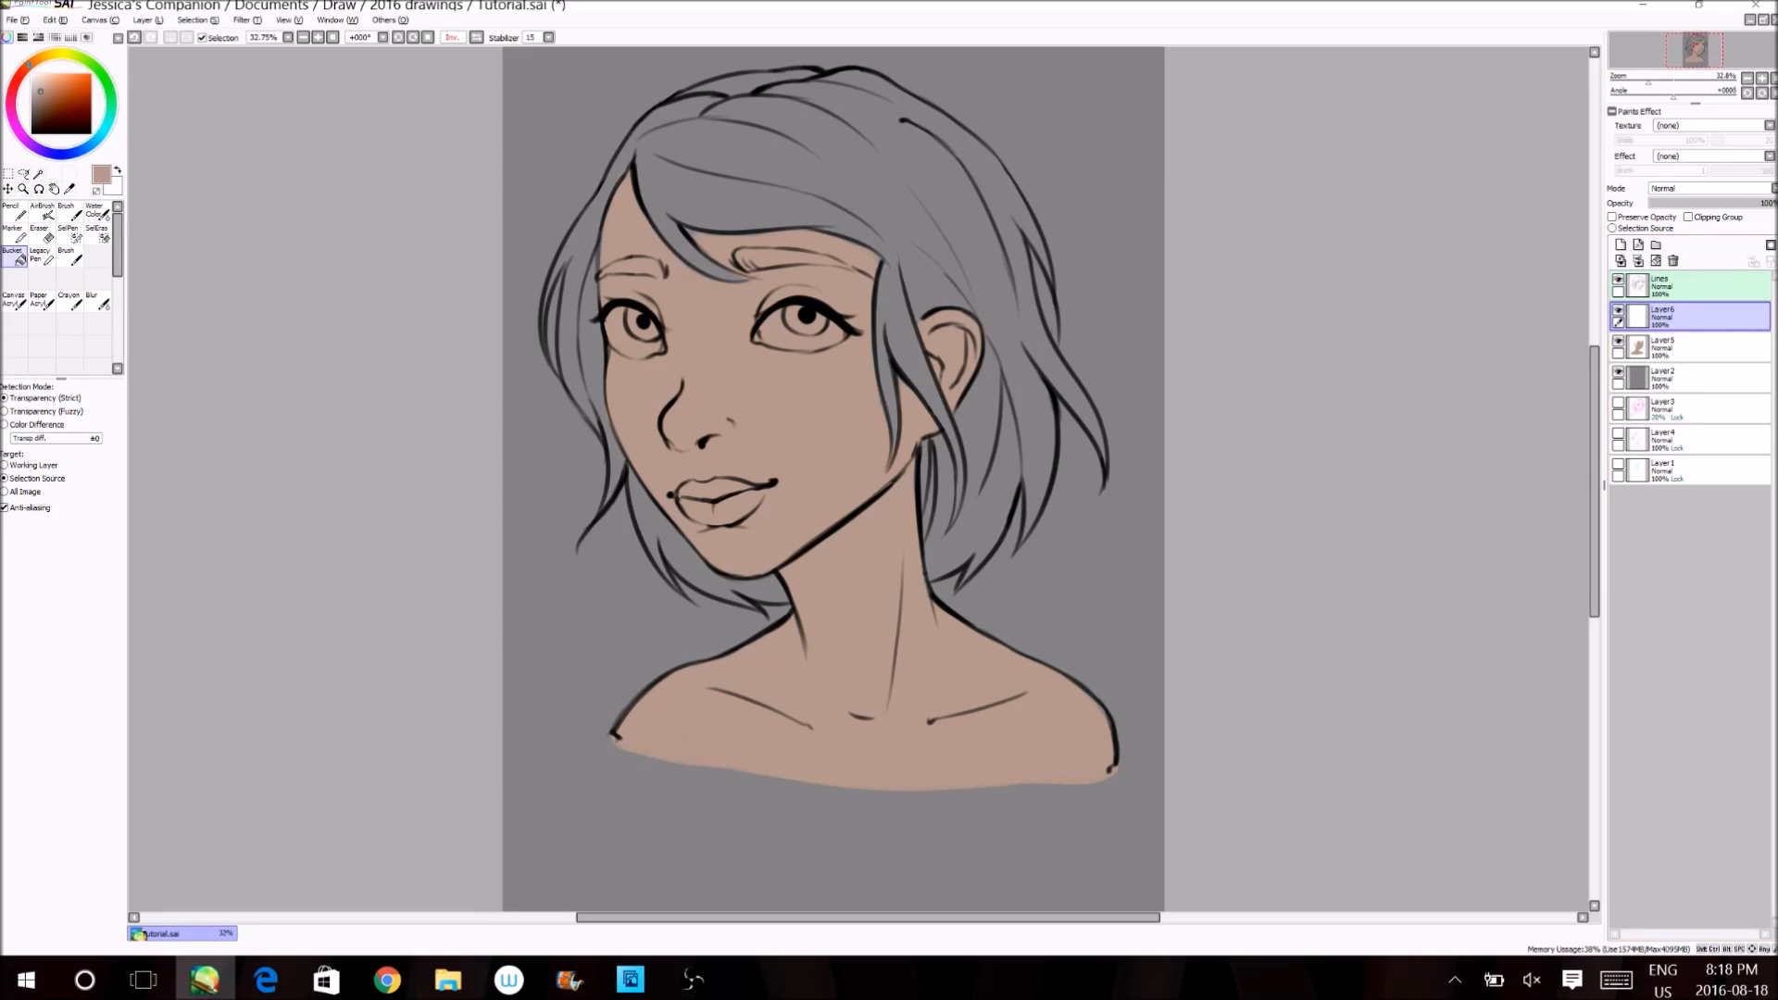
# - Choose a bright blue, try a Bucket fill on the main hair section and undo it
pyautogui.click(82, 149)
pyautogui.moveTo(78, 86); pyautogui.dragTo(64, 81)
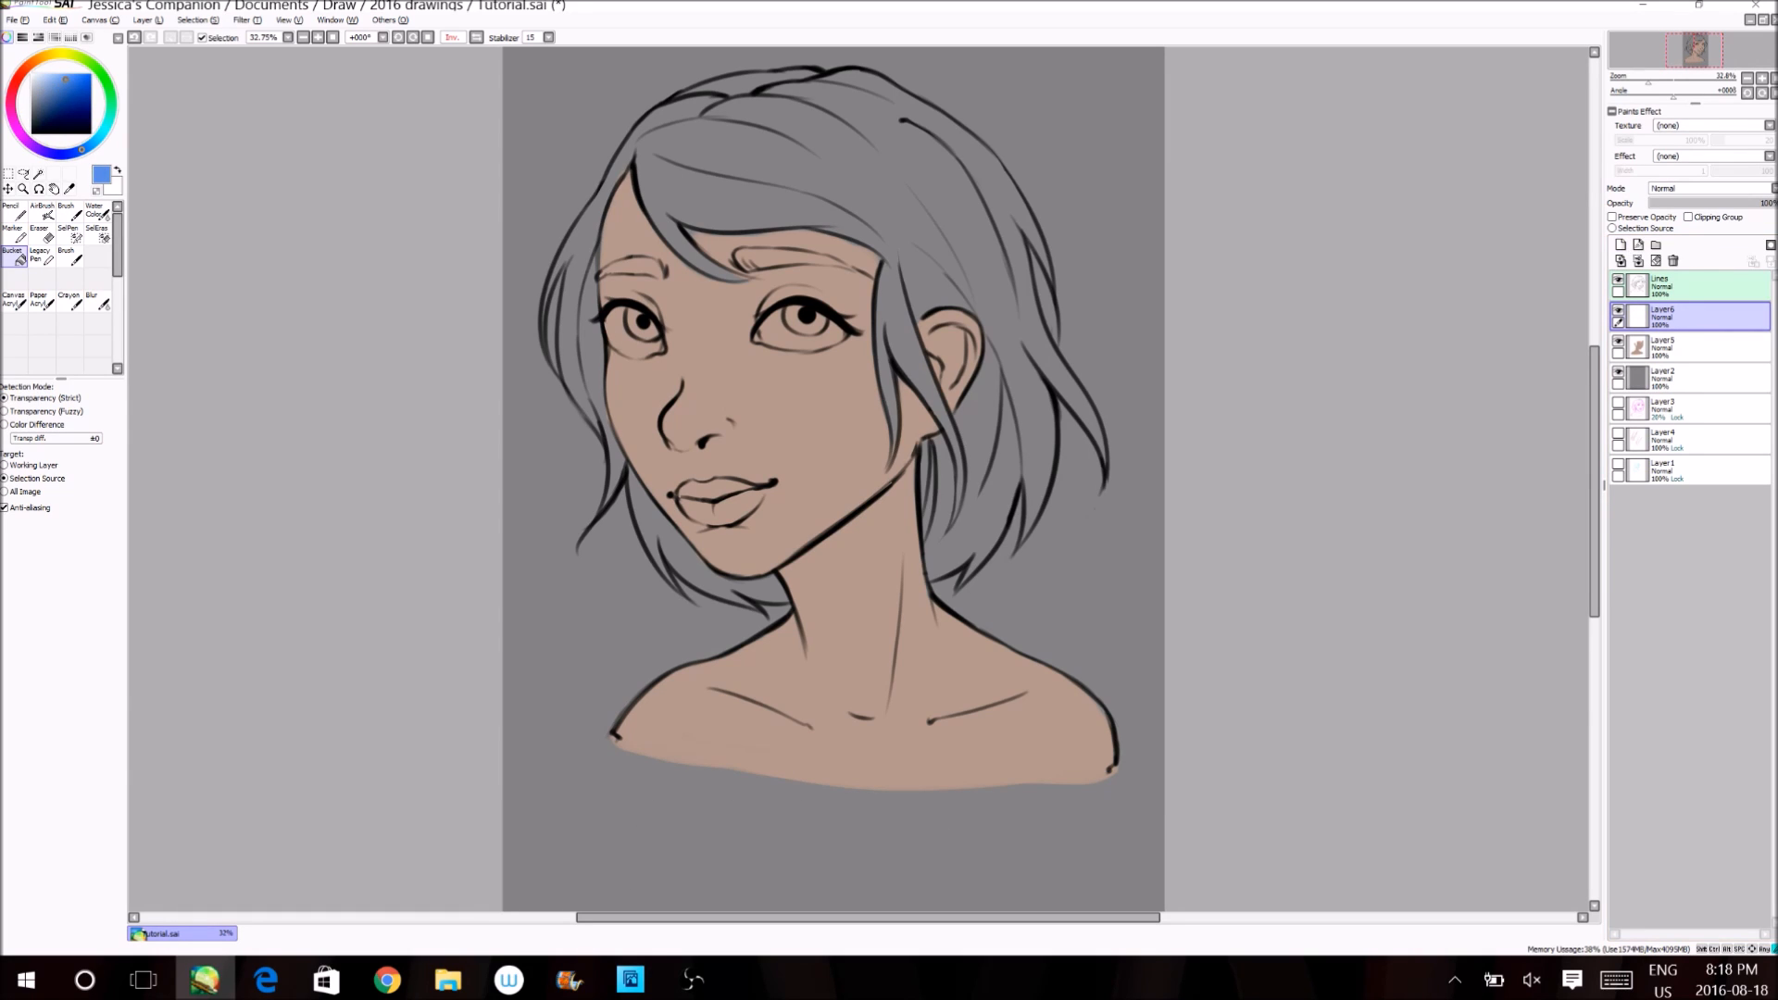
pyautogui.click(951, 359)
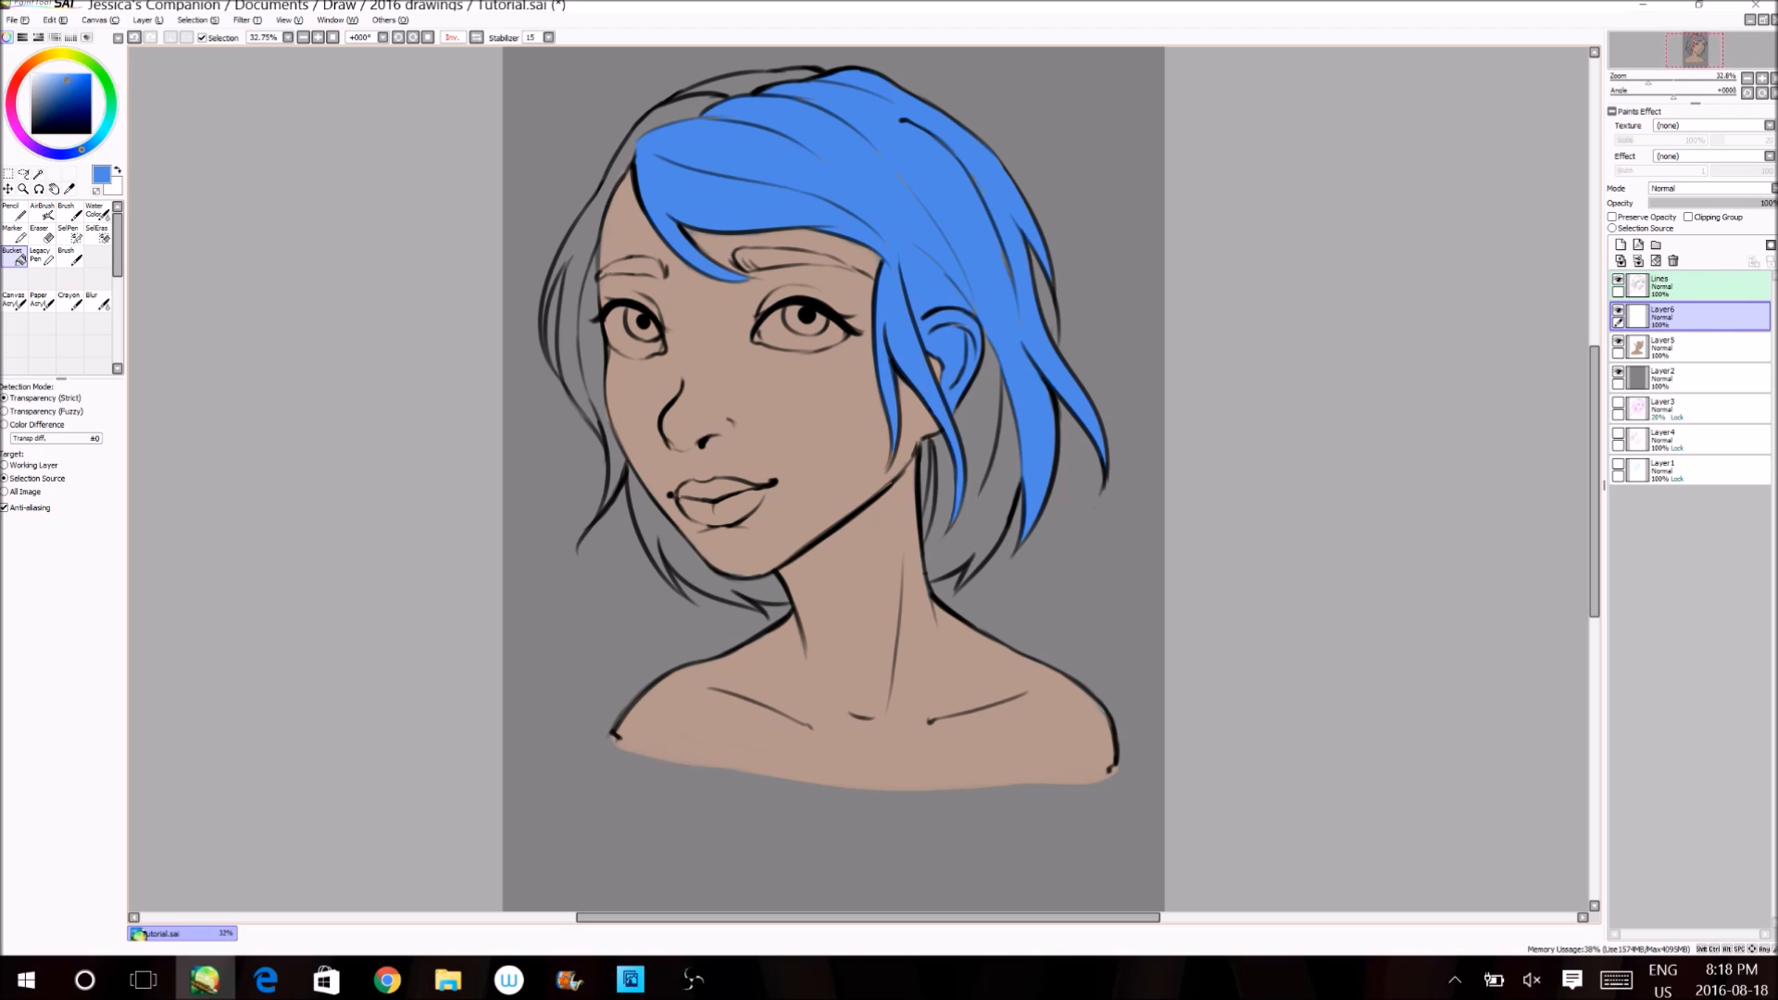
pyautogui.hotkey('ctrl', 'z')
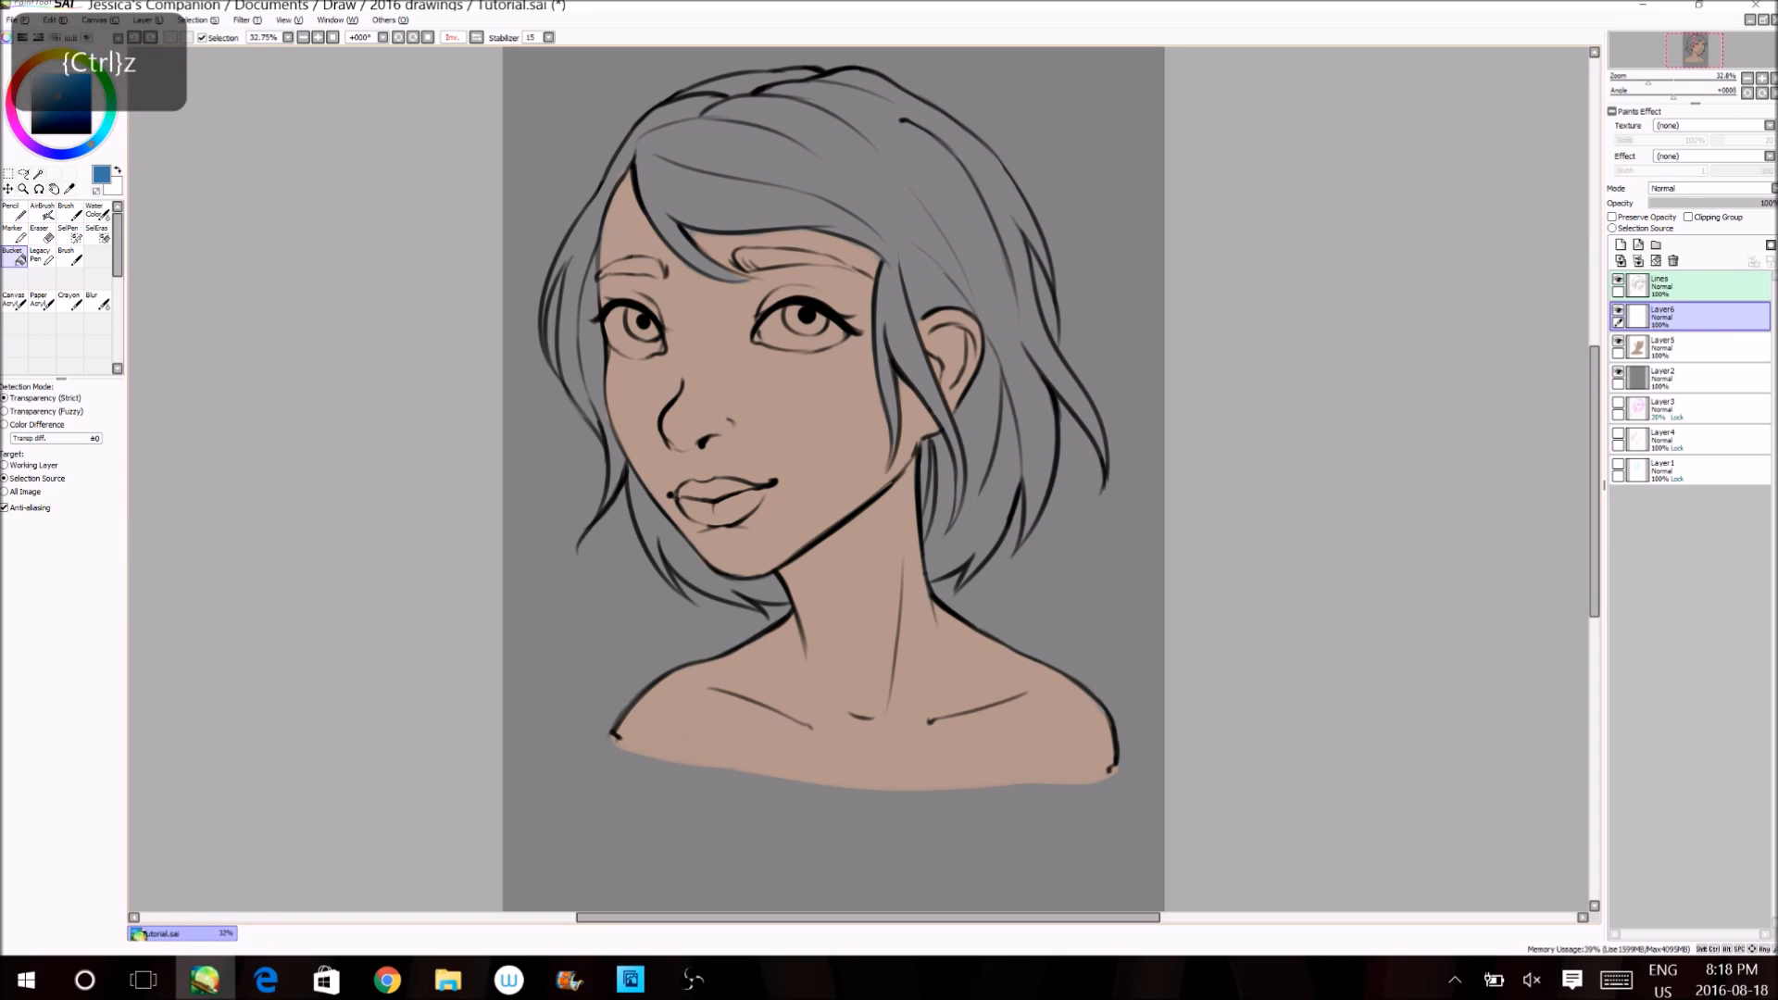
# - Bucket-fill the main hair section and the strands behind the neck with a darker blue
pyautogui.click(946, 208)
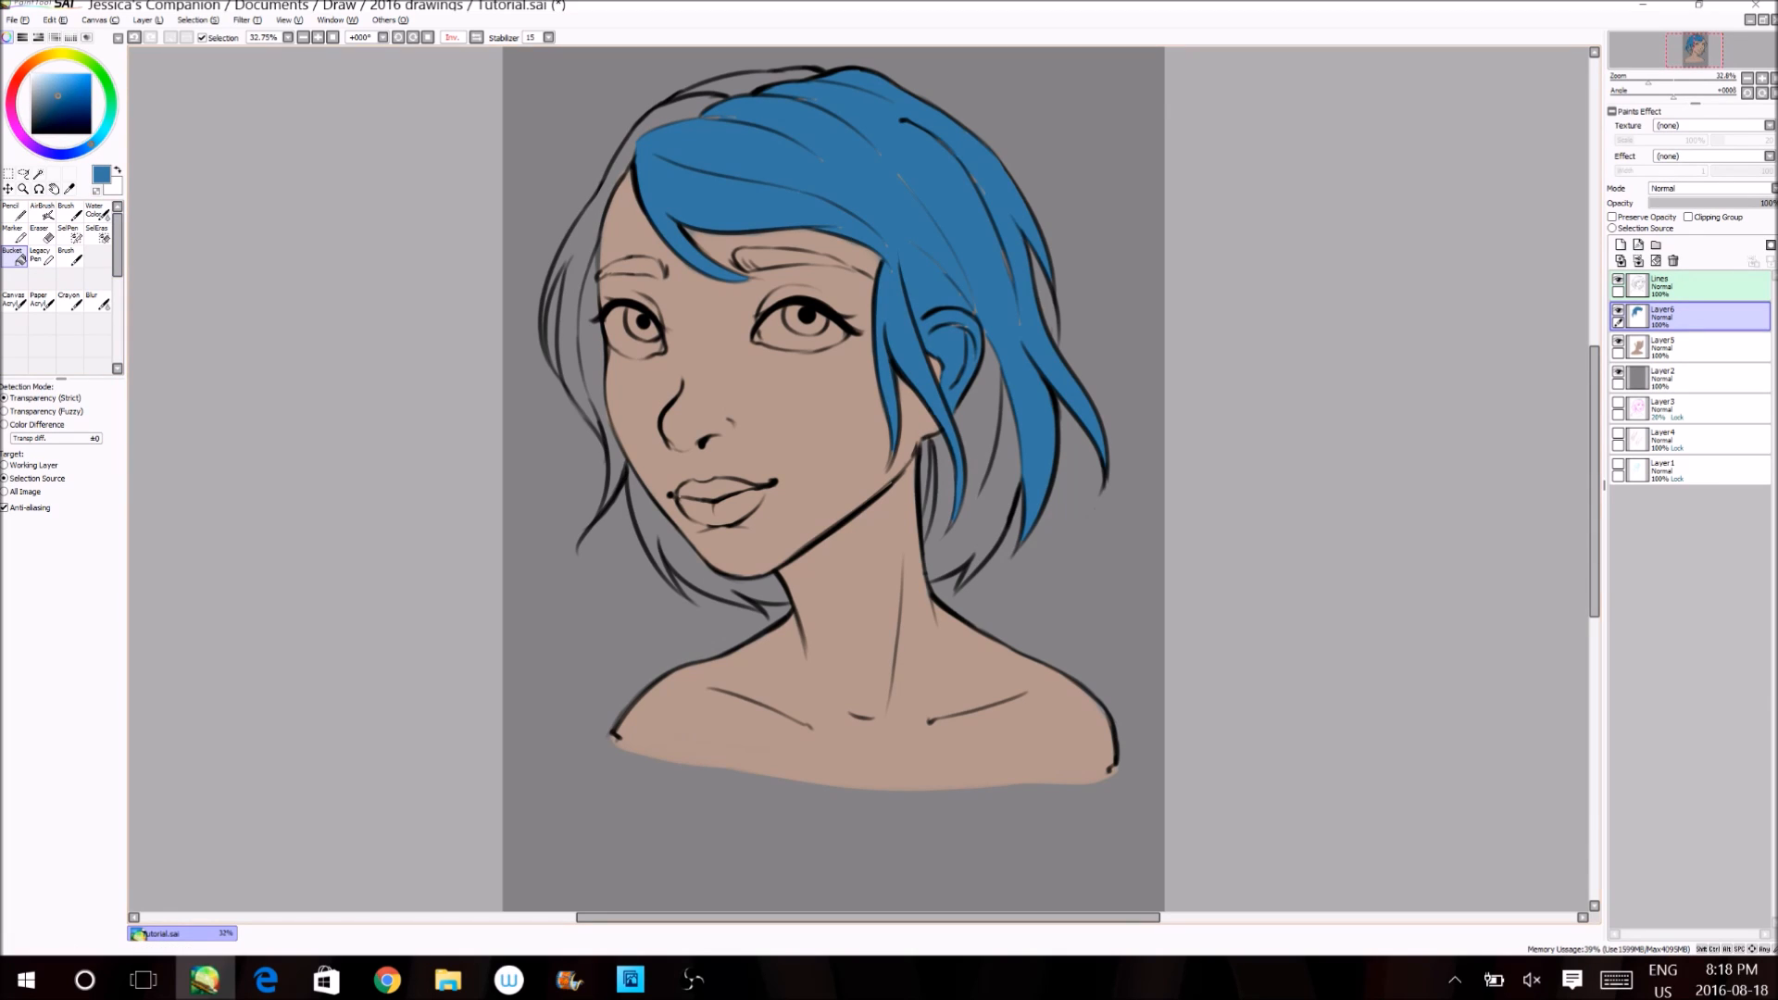
pyautogui.click(975, 495)
pyautogui.click(925, 481)
pyautogui.click(931, 493)
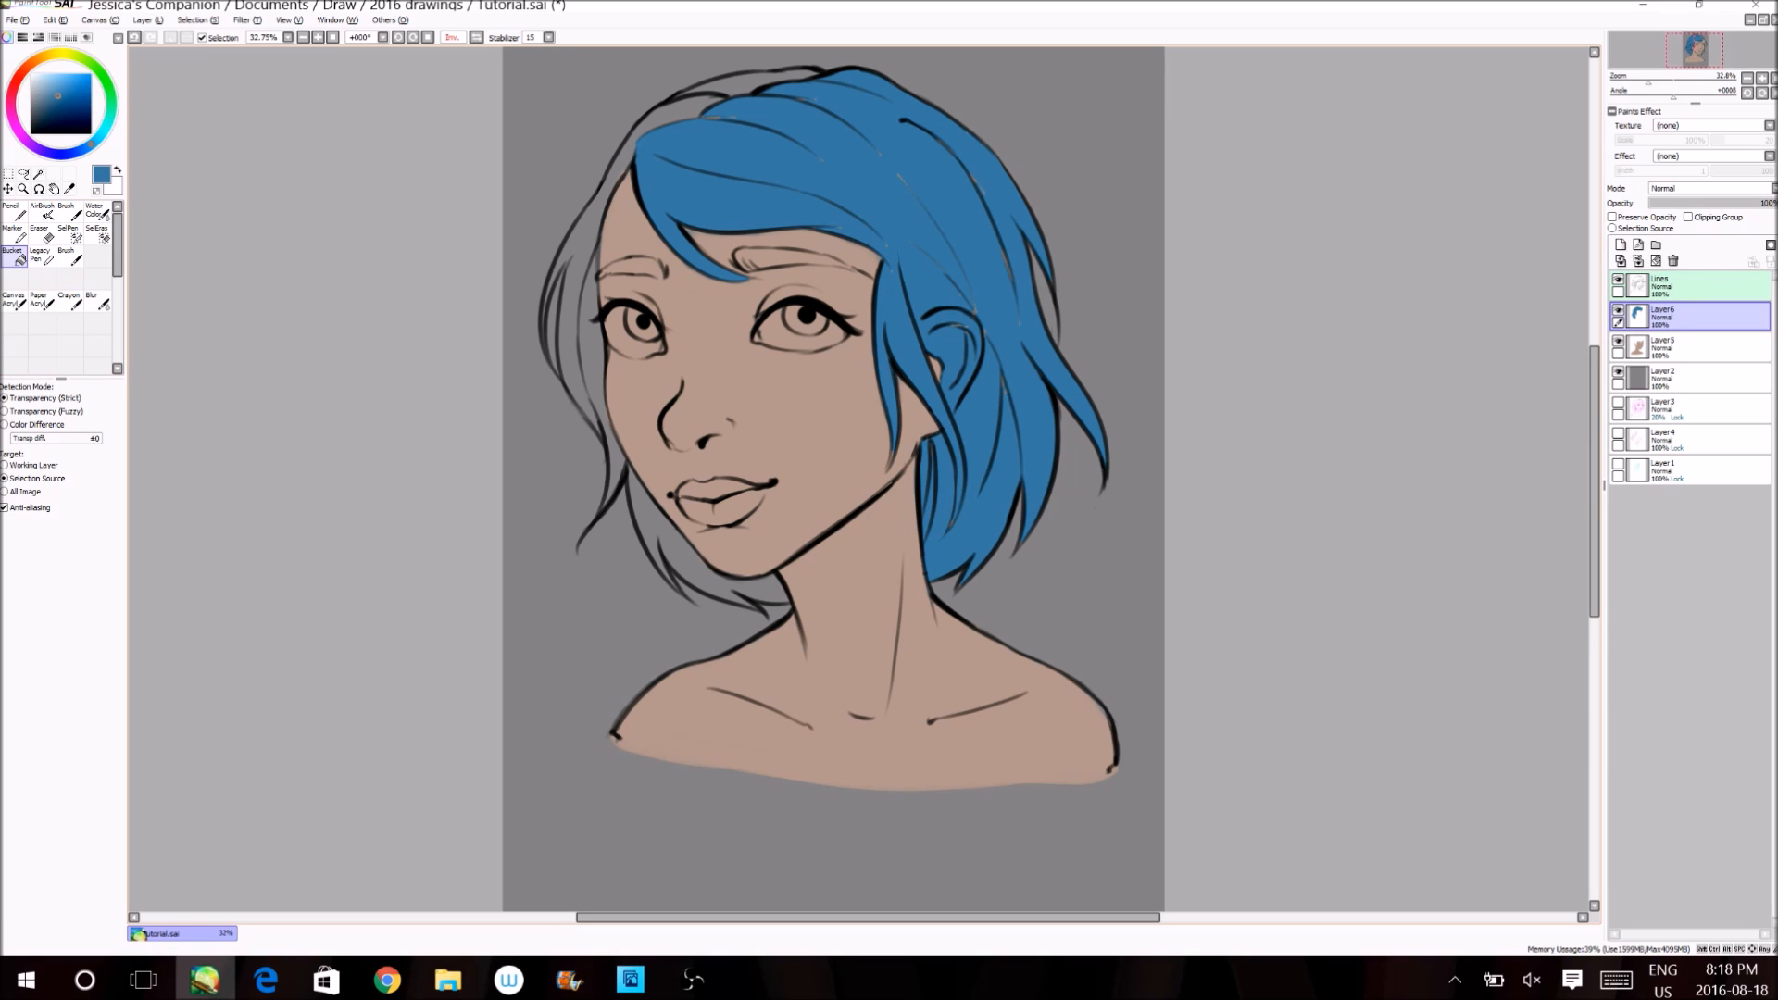
# - Examine the blue hair fill up close along the strand lines for gaps
pyautogui.click(23, 188)
pyautogui.moveTo(831, 128); pyautogui.dragTo(1009, 241)
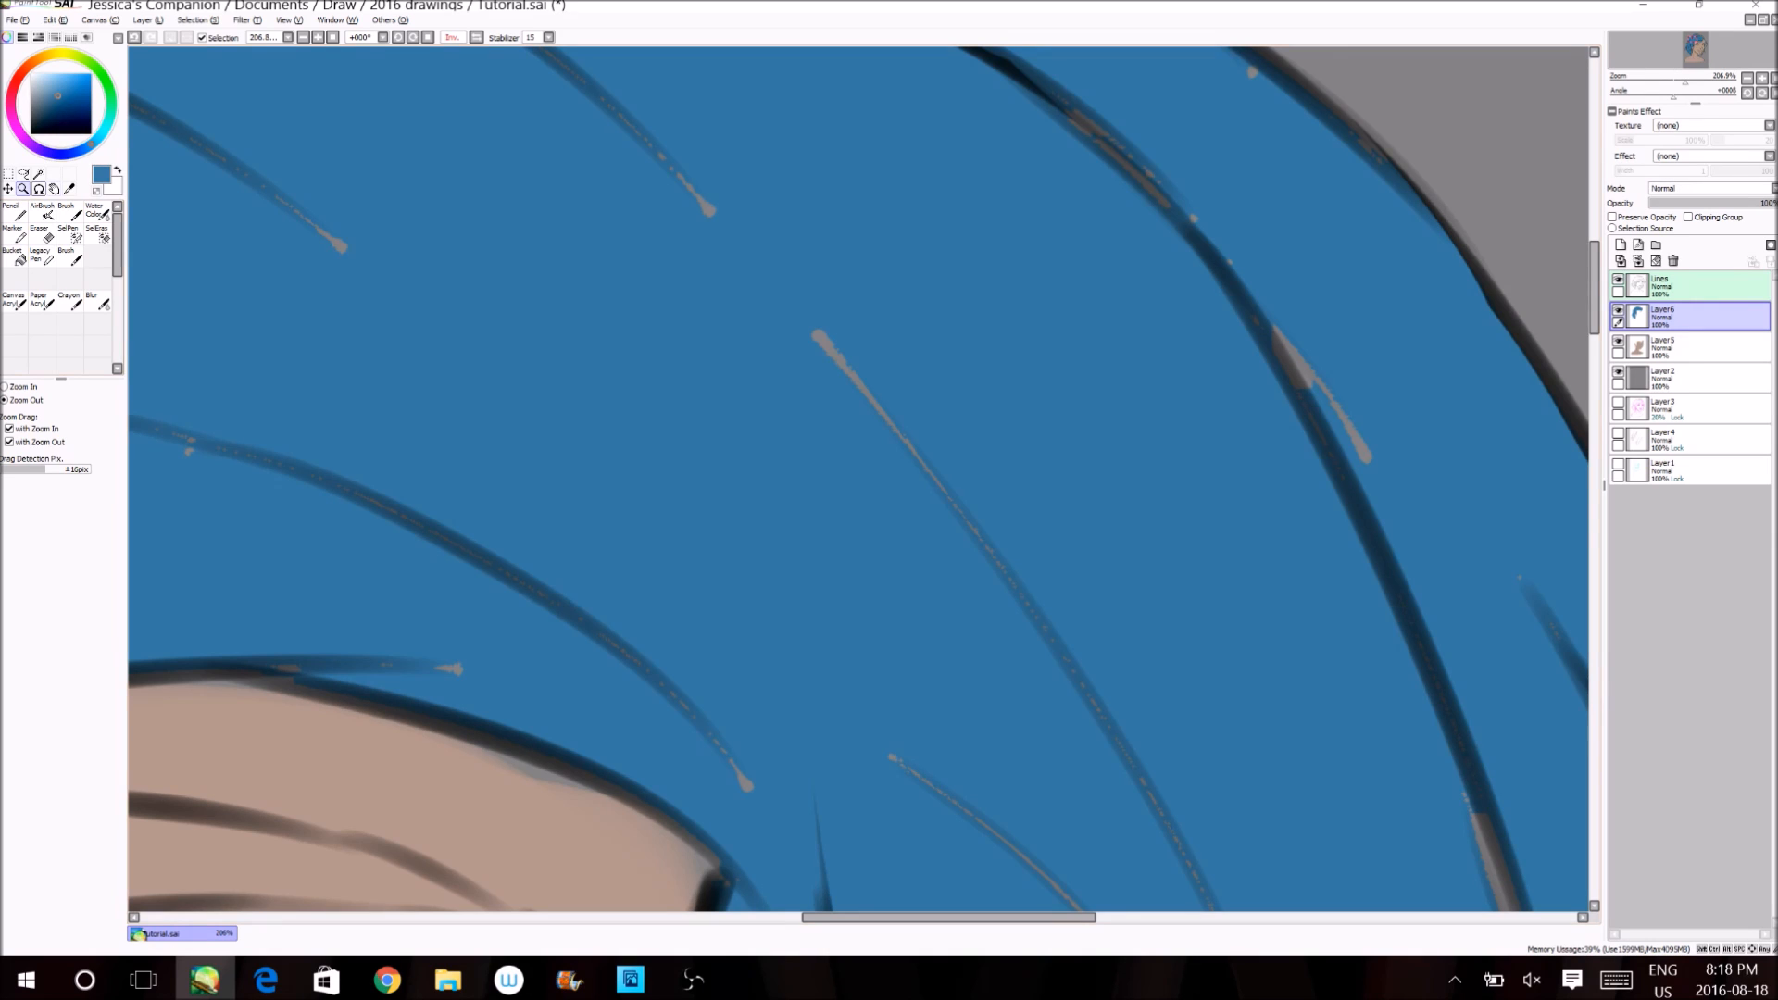
pyautogui.click(548, 358)
pyautogui.click(548, 357)
pyautogui.click(548, 358)
pyautogui.click(548, 357)
pyautogui.click(548, 358)
pyautogui.click(549, 357)
pyautogui.click(548, 357)
pyautogui.click(548, 357)
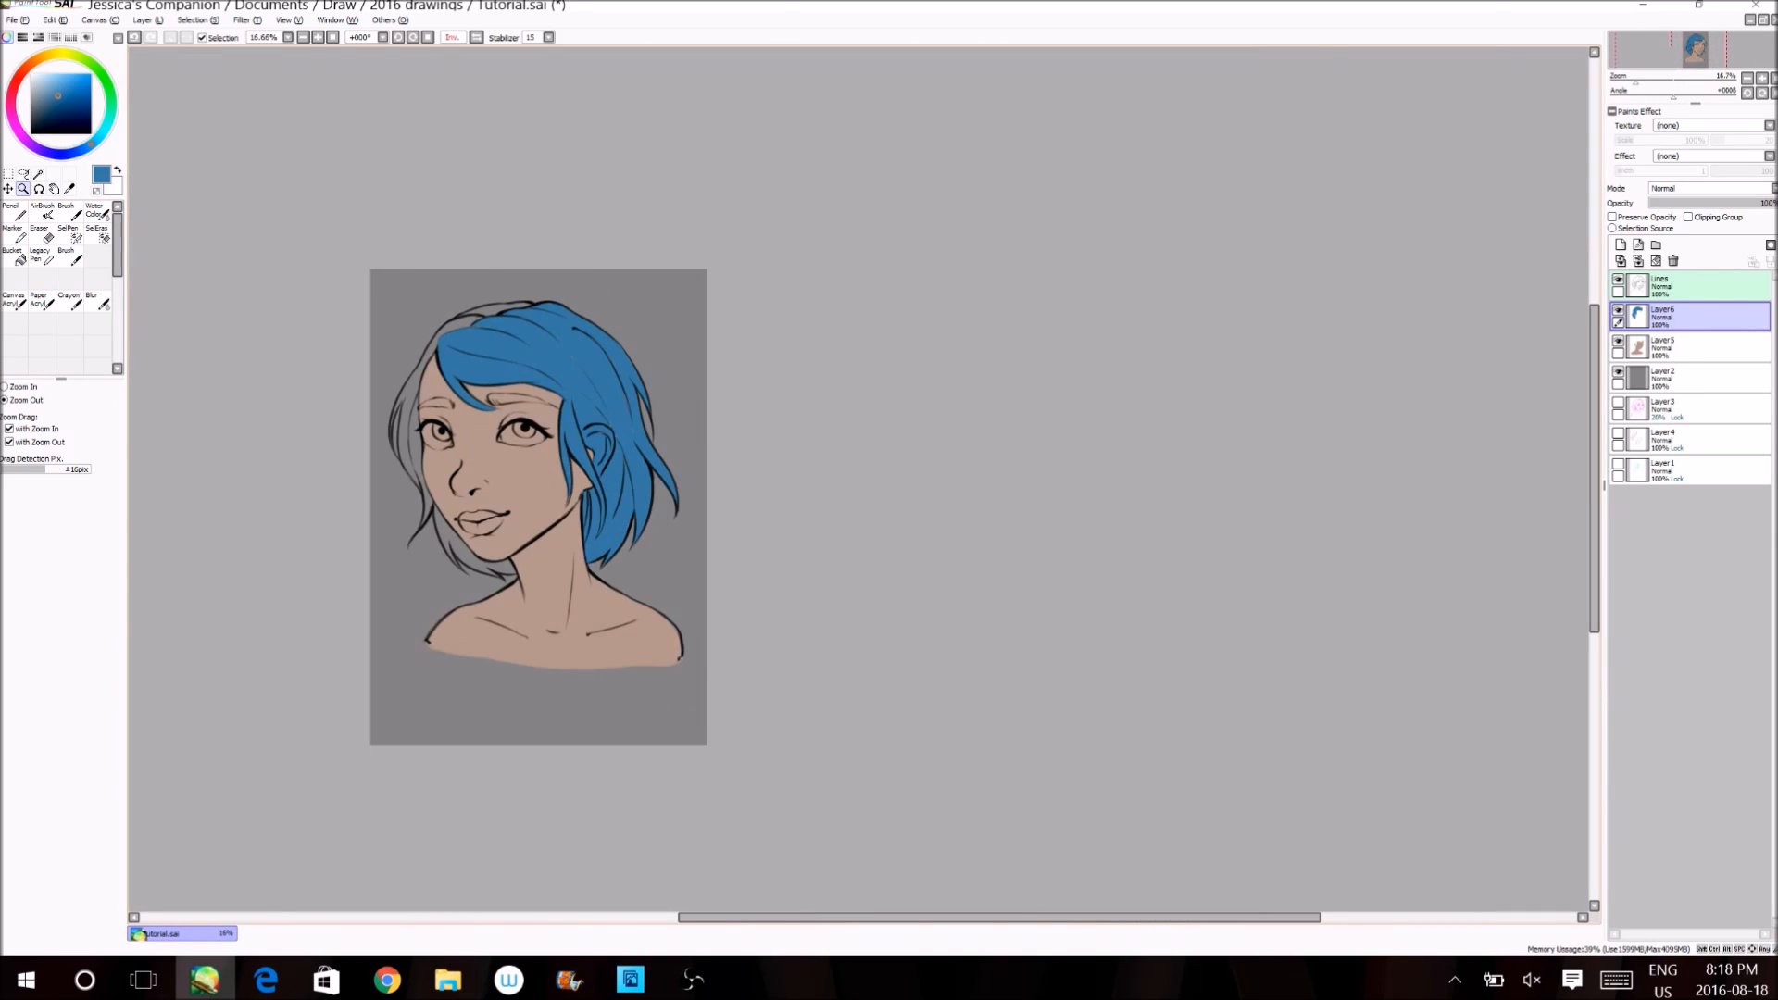
pyautogui.moveTo(416, 296); pyautogui.dragTo(731, 607)
# - Clear the hair fill, raise the Bucket's transparency difference to a moderate level and refill the hair in blue
pyautogui.click(17, 259)
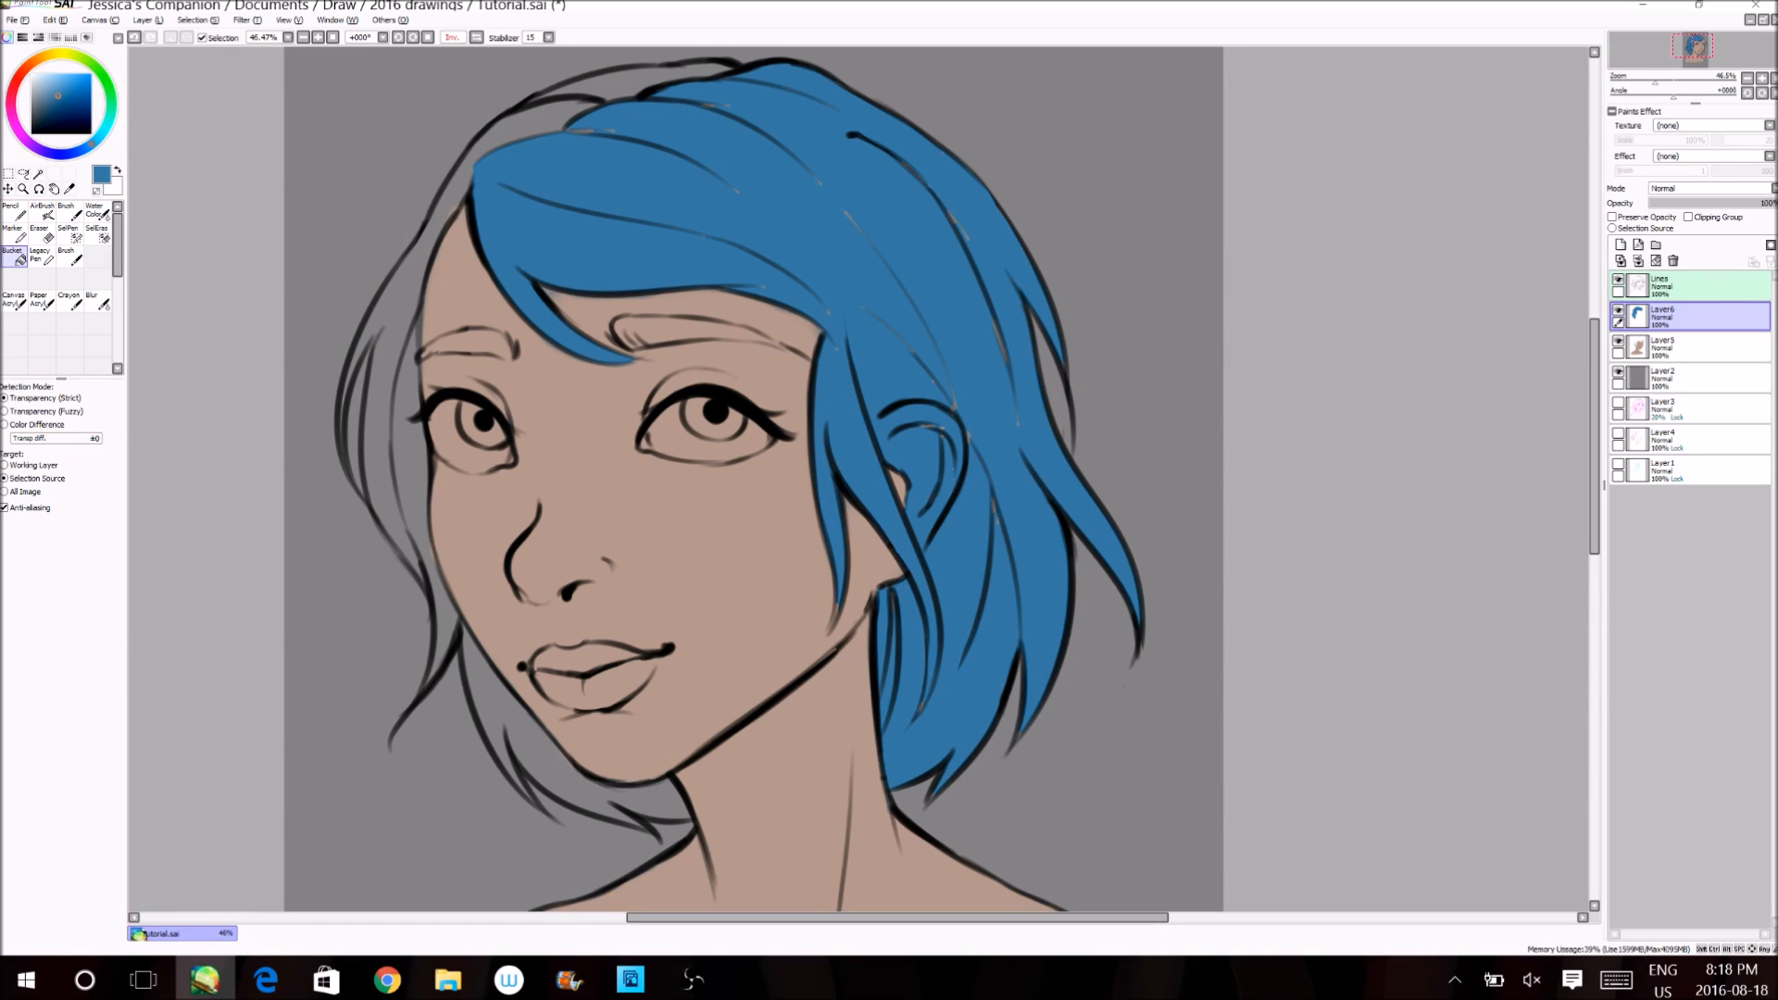
pyautogui.click(1656, 261)
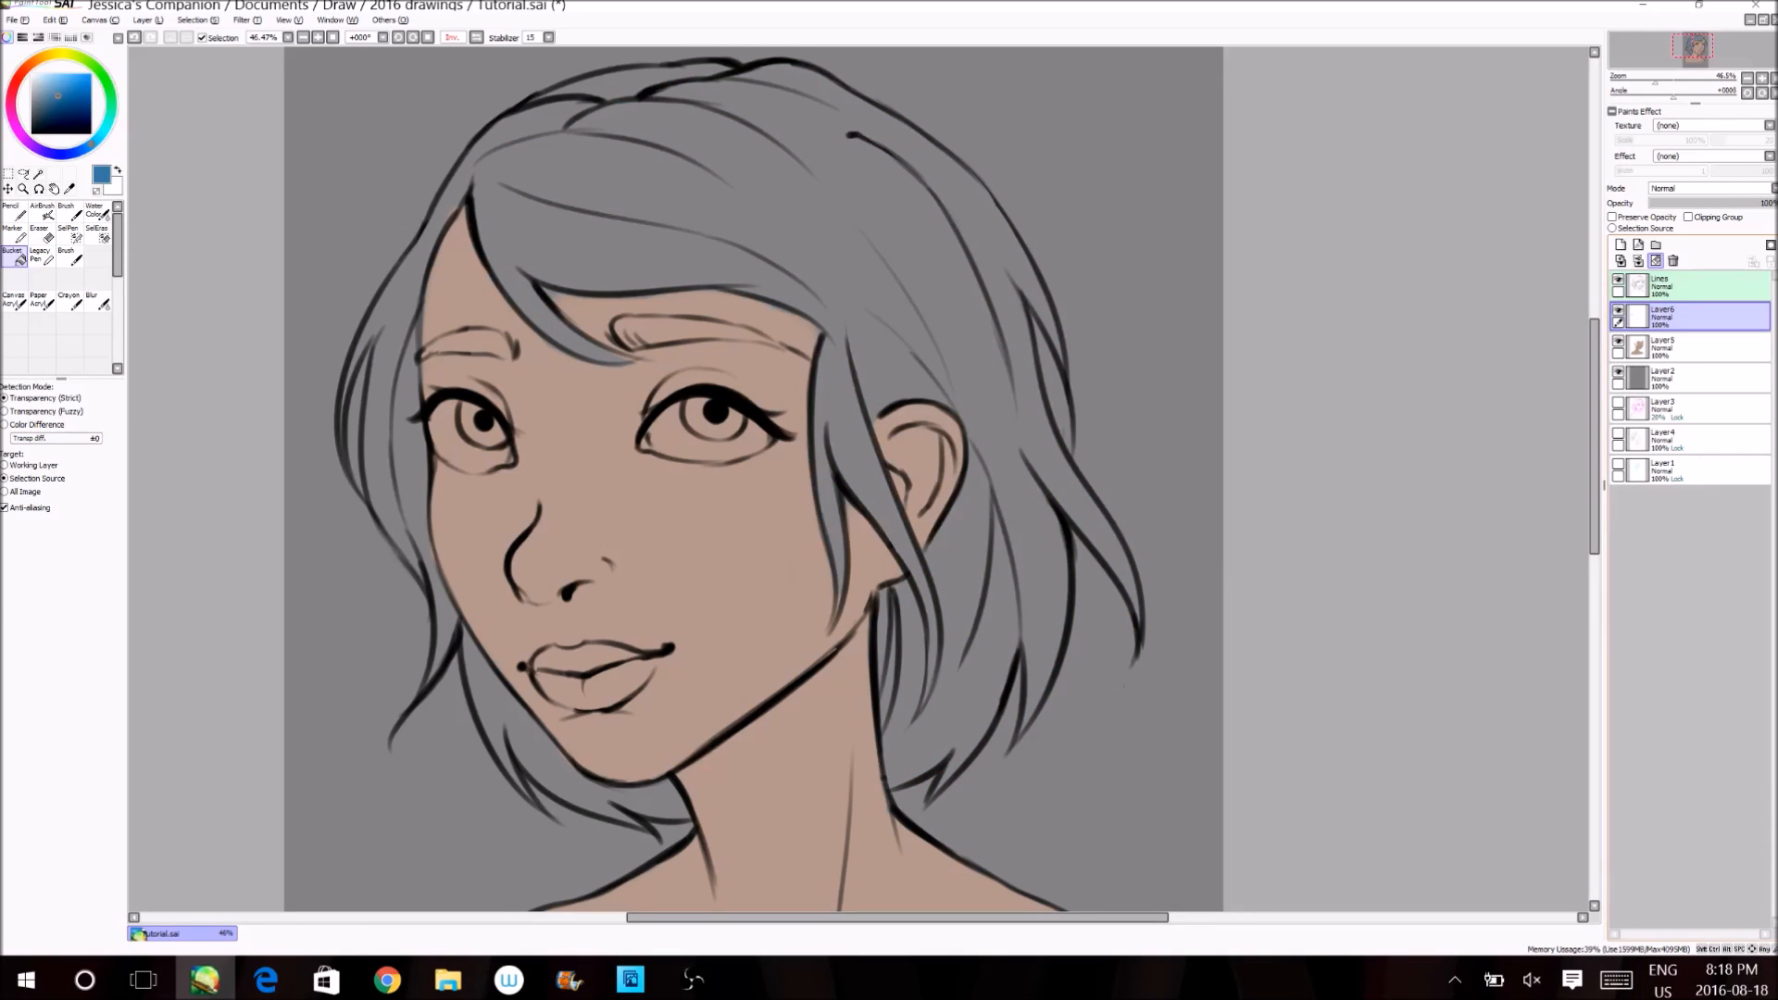
pyautogui.moveTo(12, 439); pyautogui.dragTo(44, 439)
pyautogui.click(1124, 685)
pyautogui.hotkey('ctrl', 'z')
pyautogui.moveTo(45, 438); pyautogui.dragTo(31, 438)
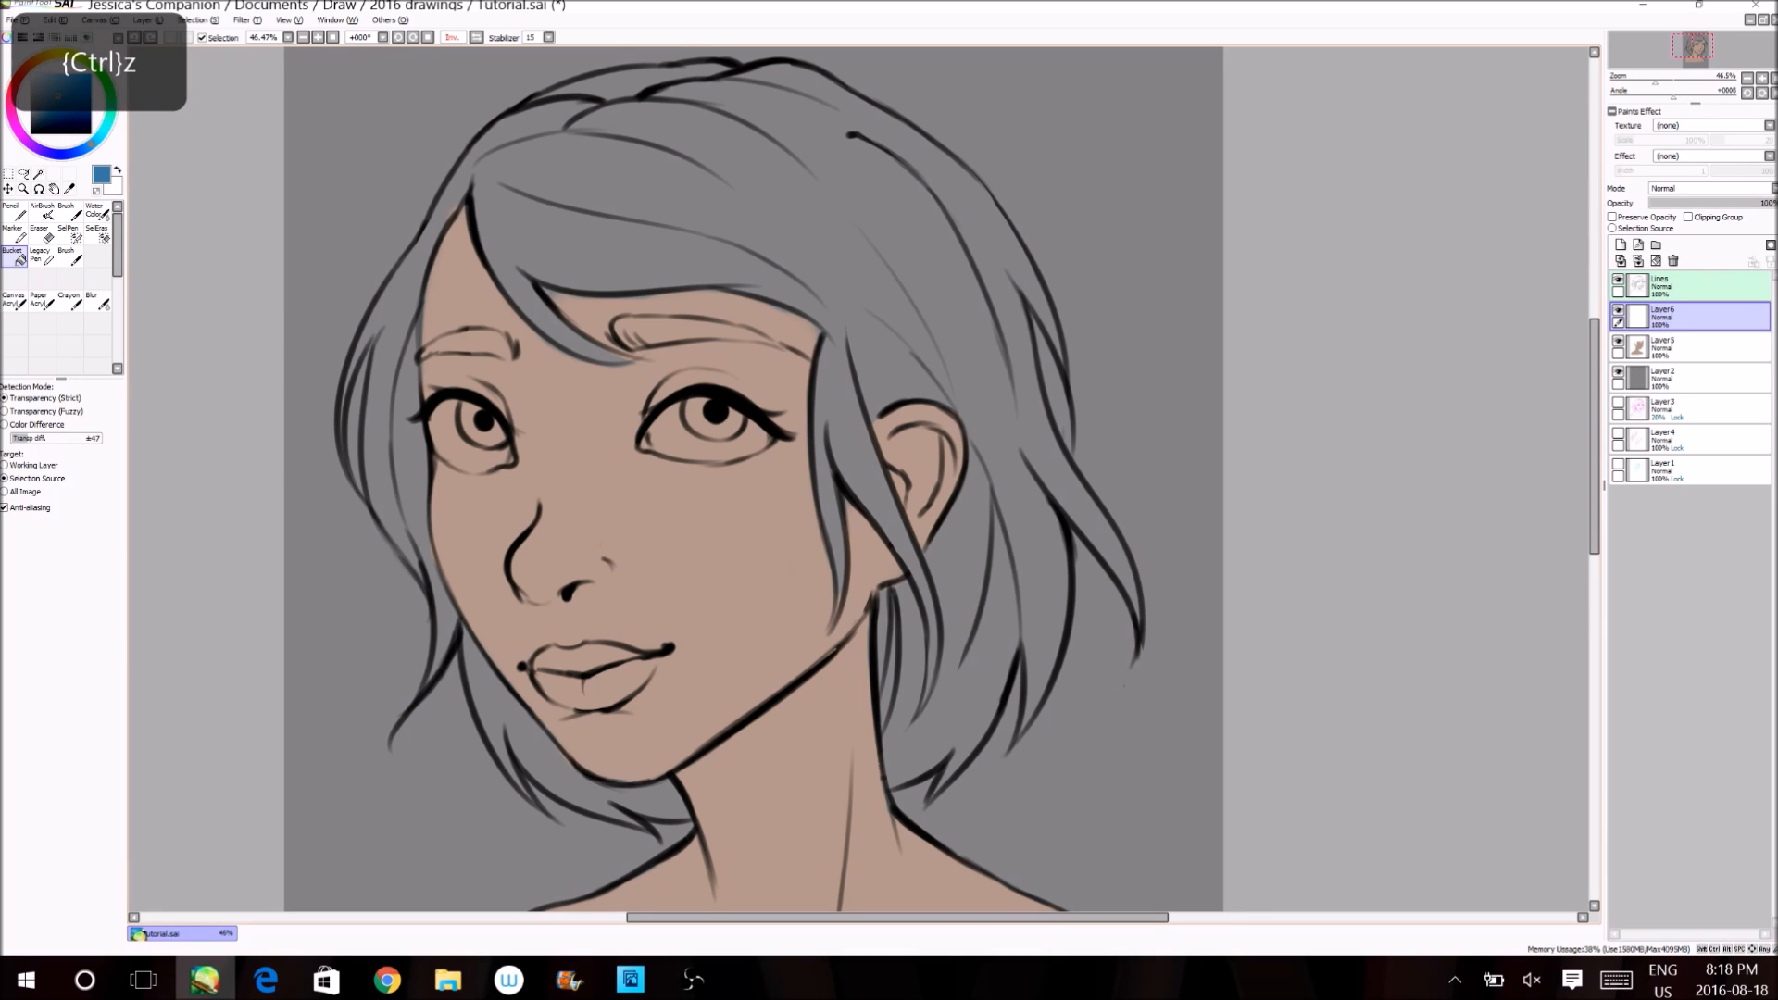
pyautogui.click(741, 217)
# - Examine how well the refilled hair color meets the lines around the crown, fringe and ear
pyautogui.click(23, 189)
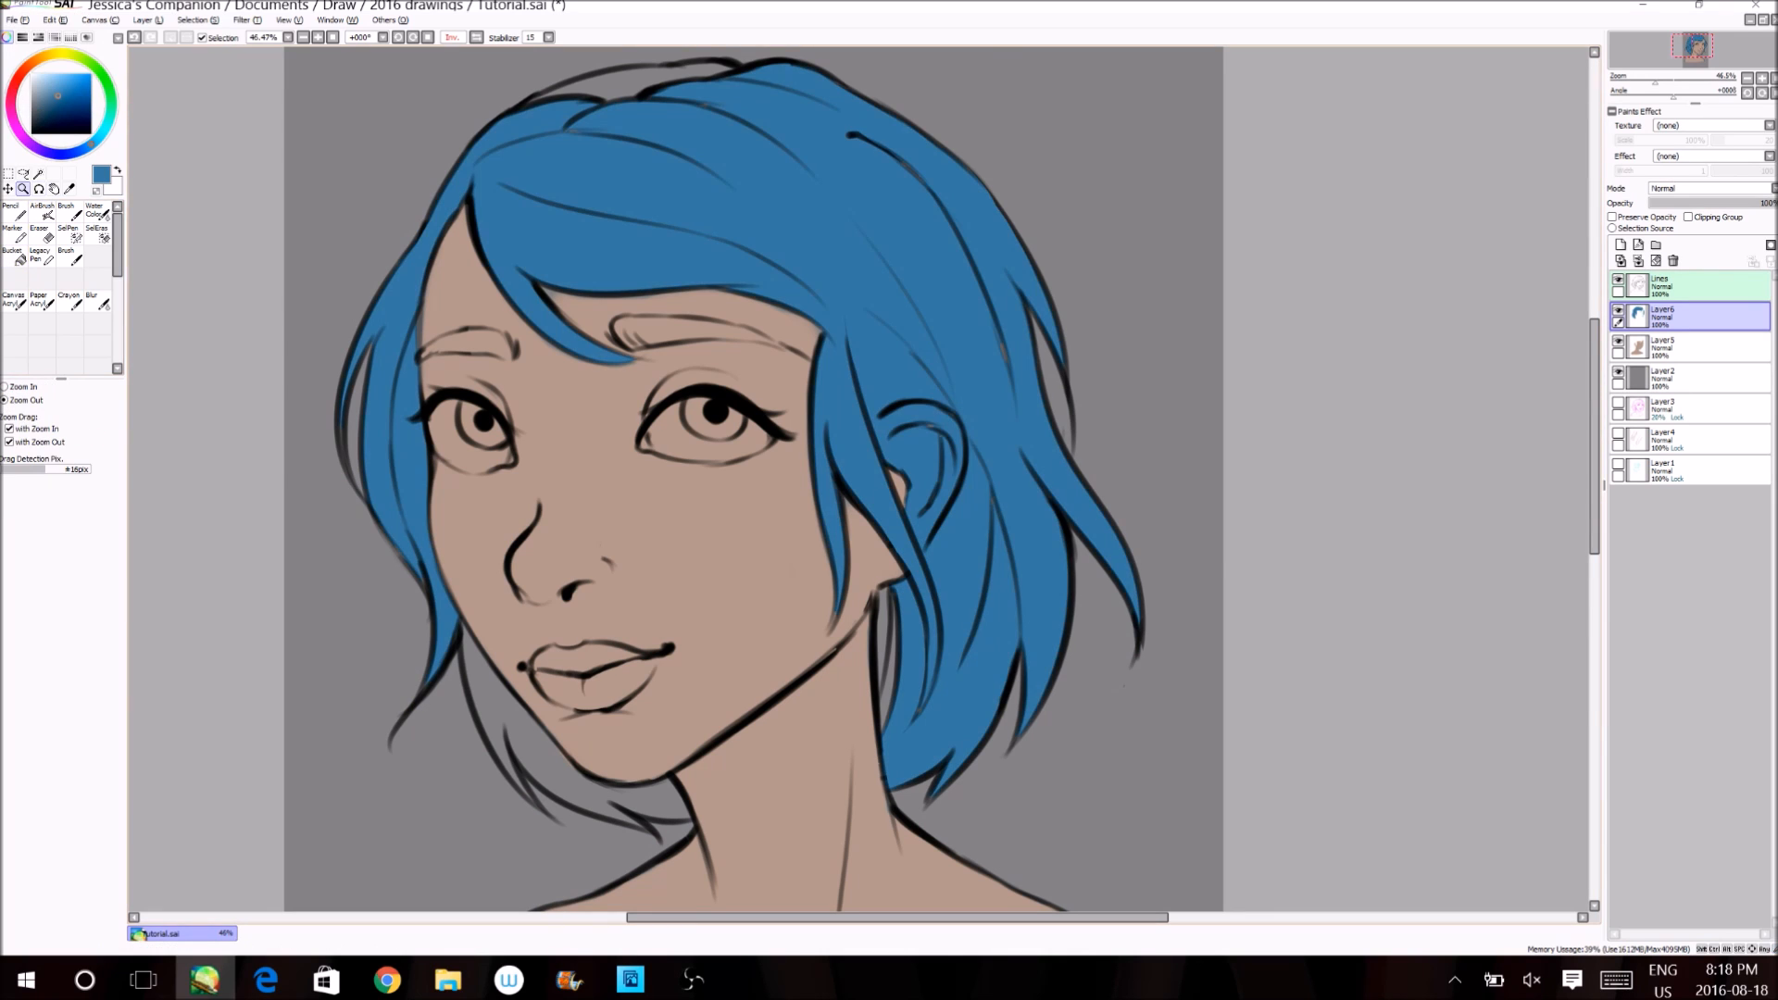
pyautogui.moveTo(559, 109); pyautogui.dragTo(1076, 480)
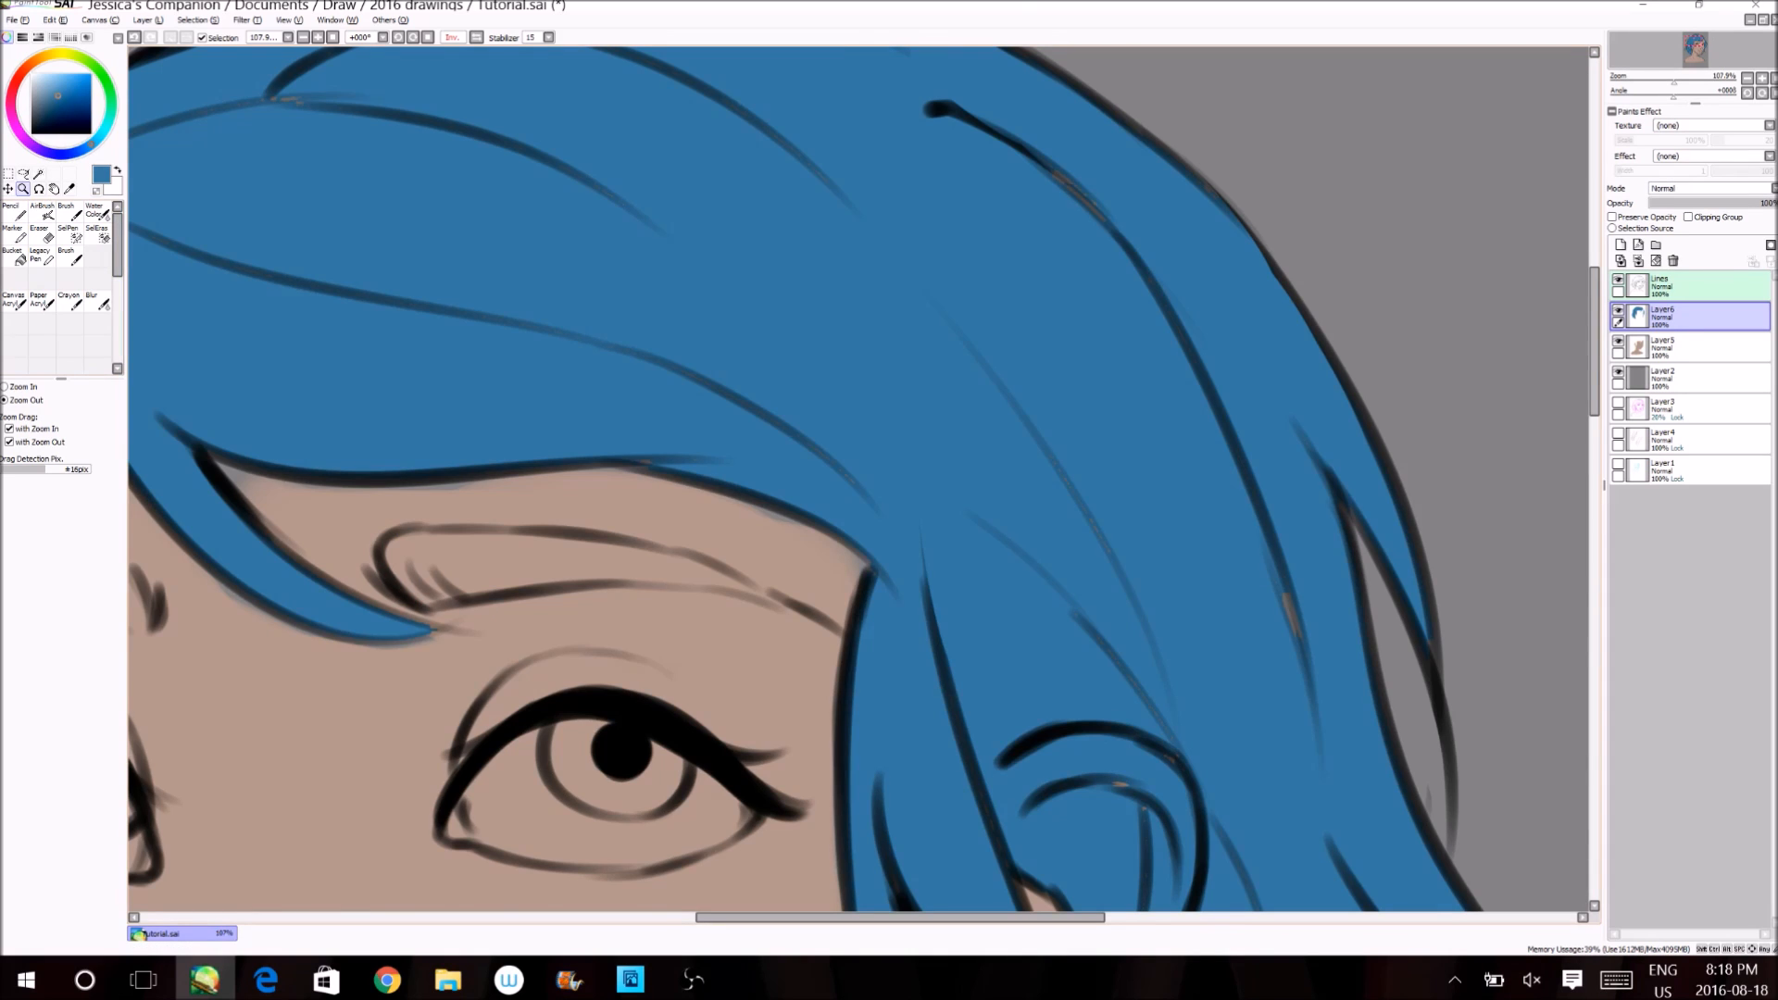
pyautogui.click(587, 452)
pyautogui.click(587, 452)
pyautogui.click(587, 452)
pyautogui.click(587, 452)
pyautogui.click(587, 452)
pyautogui.moveTo(378, 308); pyautogui.dragTo(916, 794)
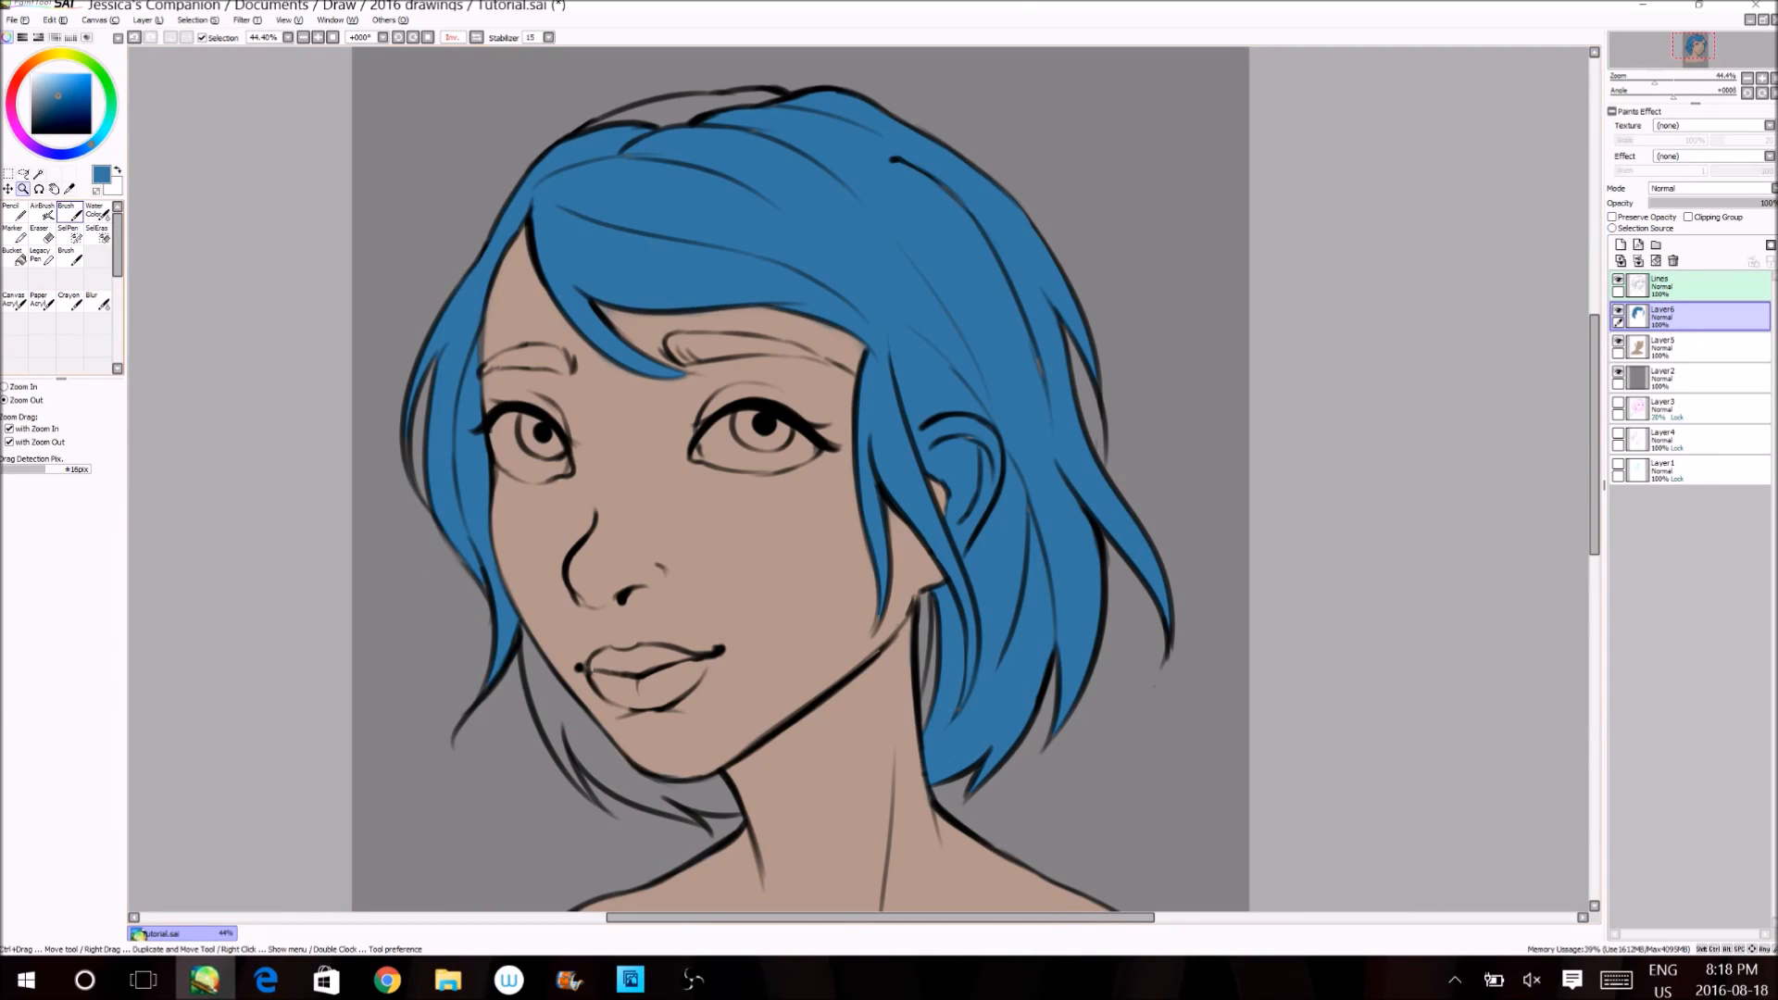
# - Brush blue into the unfilled hair at the crown and beside the jaw, and clear the blue from the ear
pyautogui.press('b')
pyautogui.moveTo(651, 127)
pyautogui.mouseDown()
pyautogui.moveTo(774, 102)
pyautogui.moveTo(636, 123)
pyautogui.moveTo(669, 110)
pyautogui.moveTo(691, 106)
pyautogui.moveTo(651, 140)
pyautogui.moveTo(609, 144)
pyautogui.moveTo(677, 118)
pyautogui.moveTo(593, 148)
pyautogui.mouseUp()
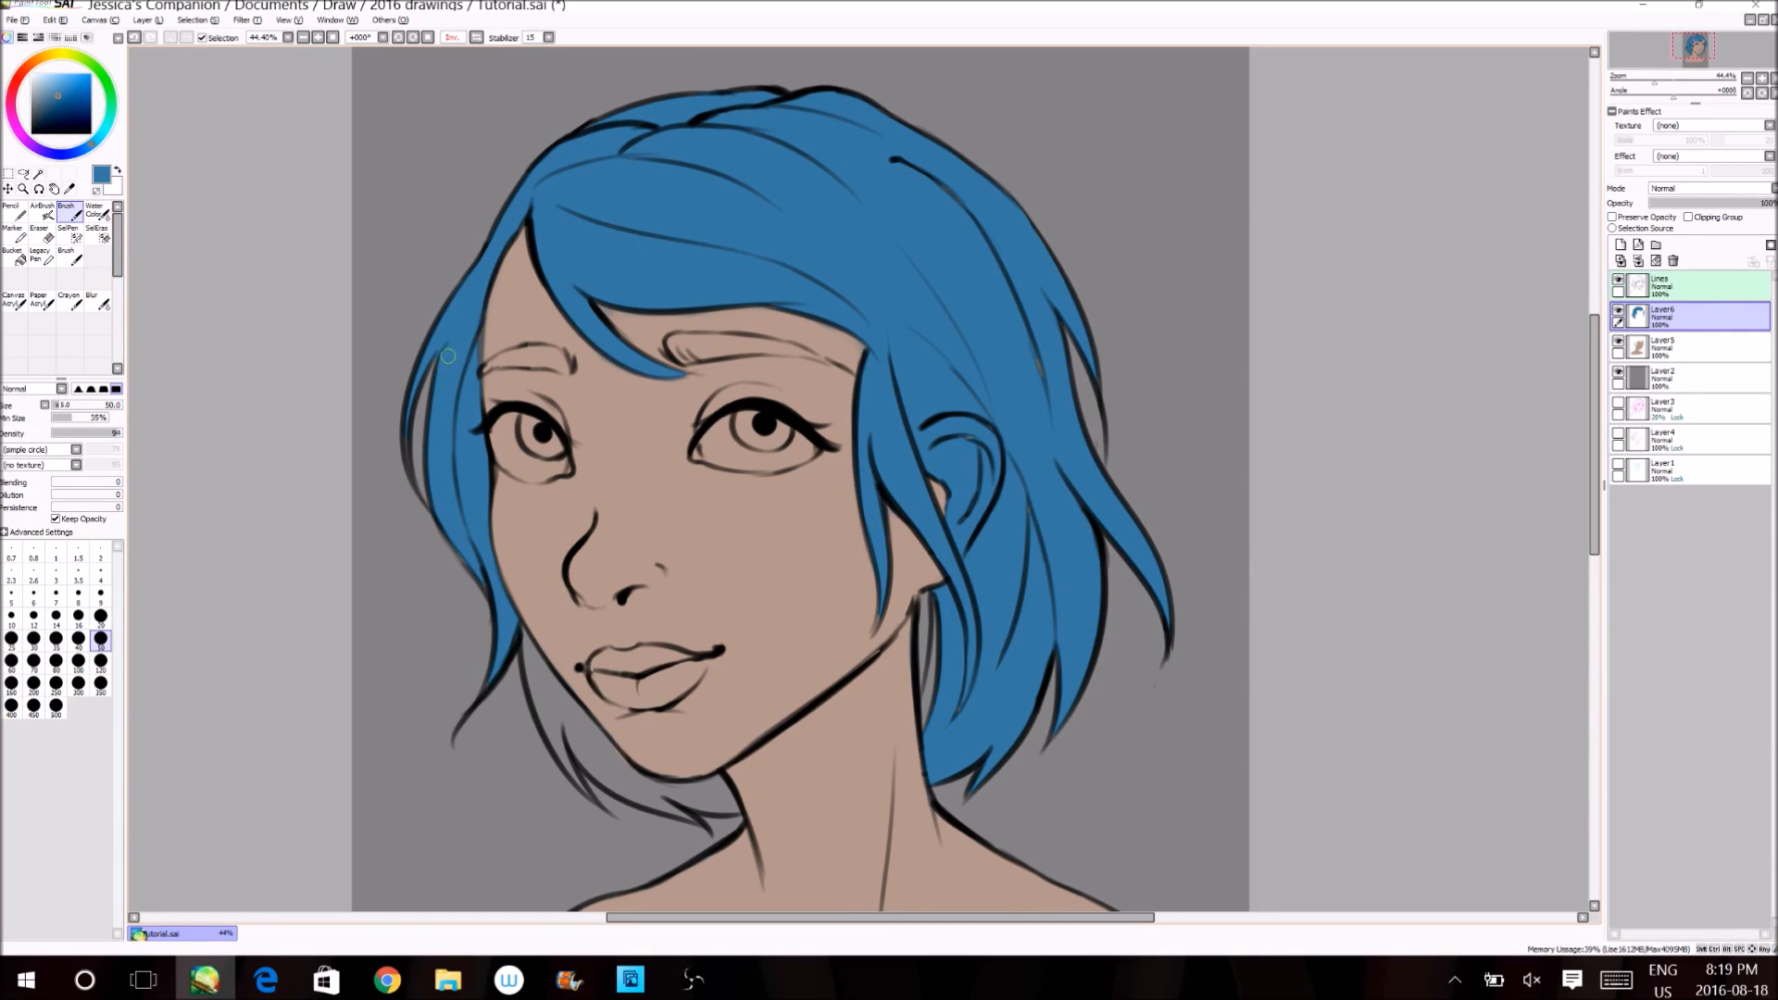
pyautogui.moveTo(519, 633)
pyautogui.mouseDown()
pyautogui.moveTo(586, 790)
pyautogui.moveTo(545, 701)
pyautogui.moveTo(684, 815)
pyautogui.moveTo(636, 800)
pyautogui.moveTo(701, 797)
pyautogui.mouseUp()
# - Brush the whites of both eyes in light grey on a new layer above the hair layer
pyautogui.click(70, 212)
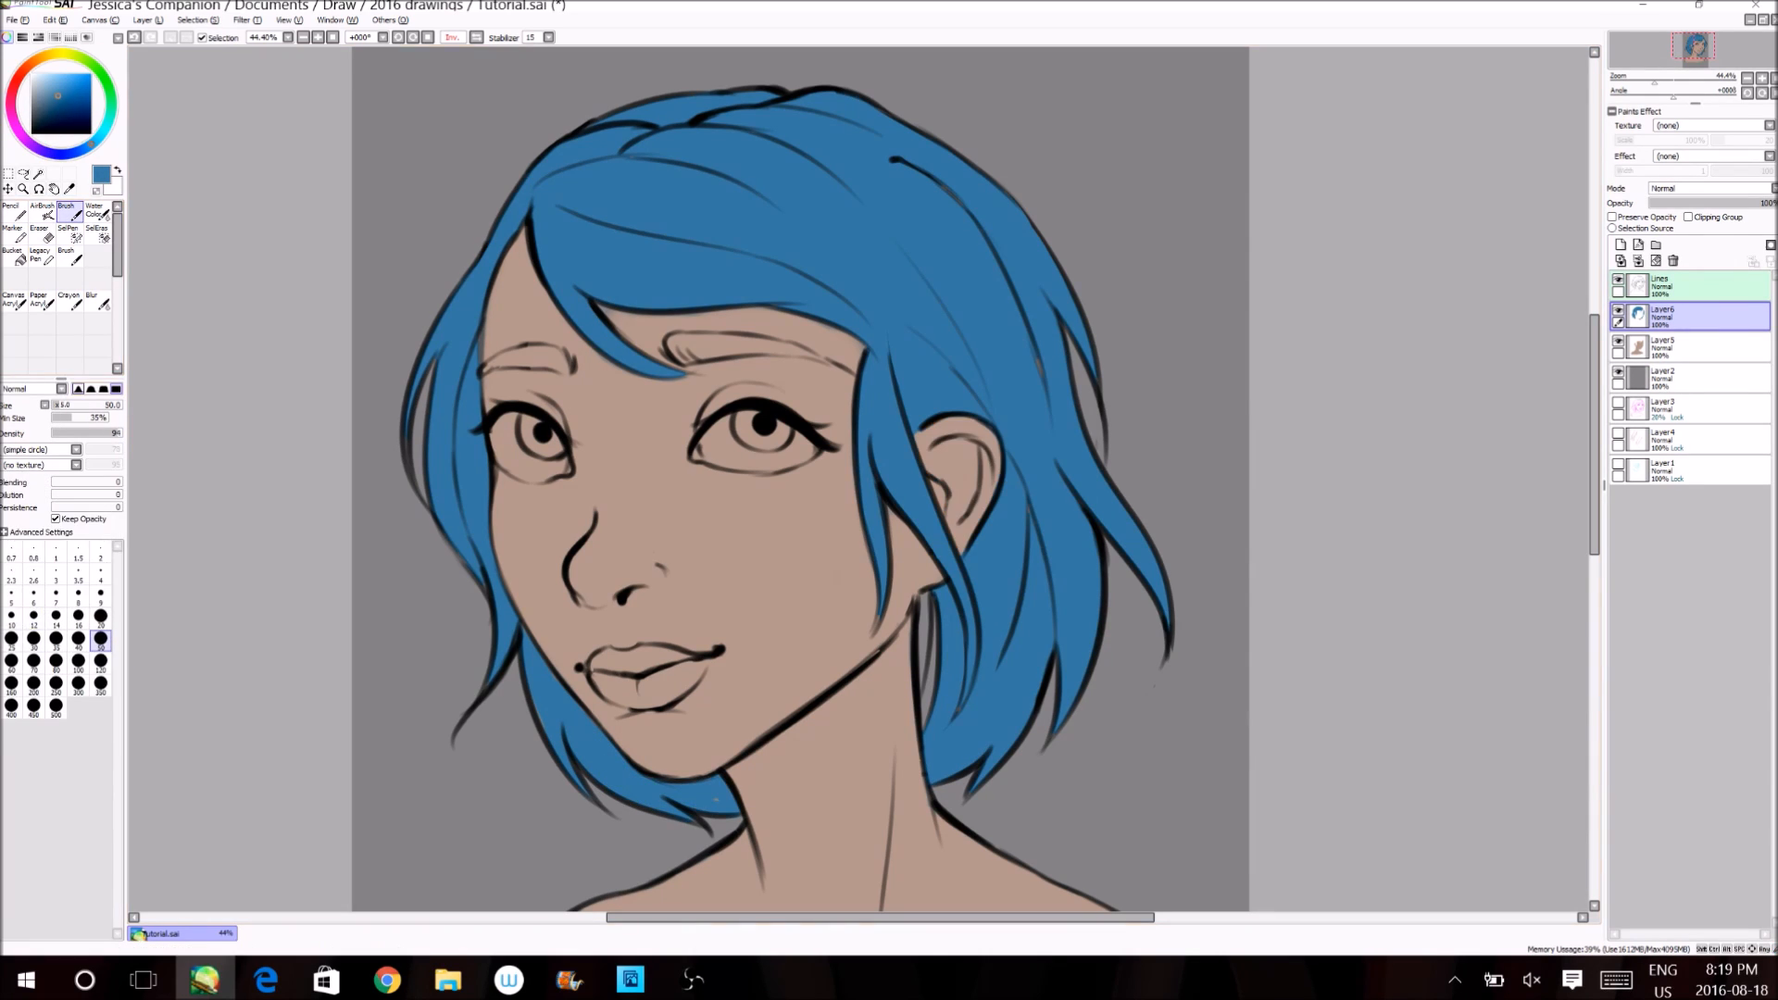
pyautogui.moveTo(59, 405); pyautogui.dragTo(71, 405)
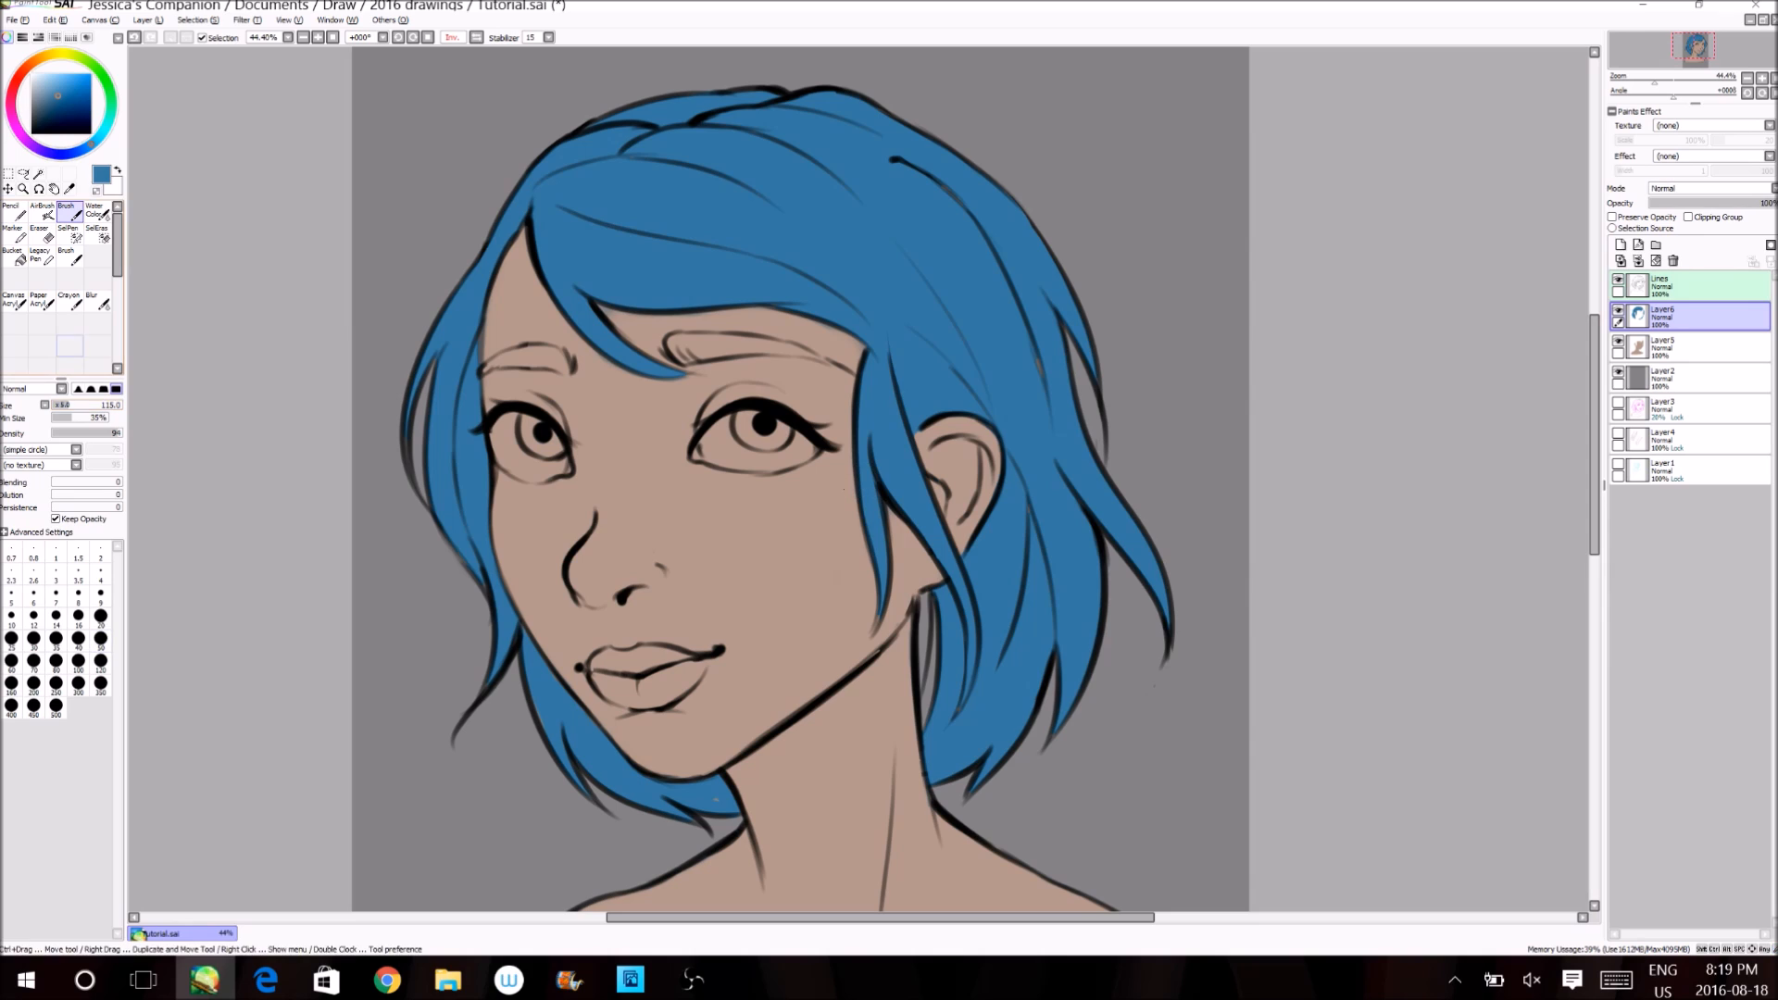
pyautogui.click(20, 75)
pyautogui.moveTo(59, 104); pyautogui.dragTo(31, 82)
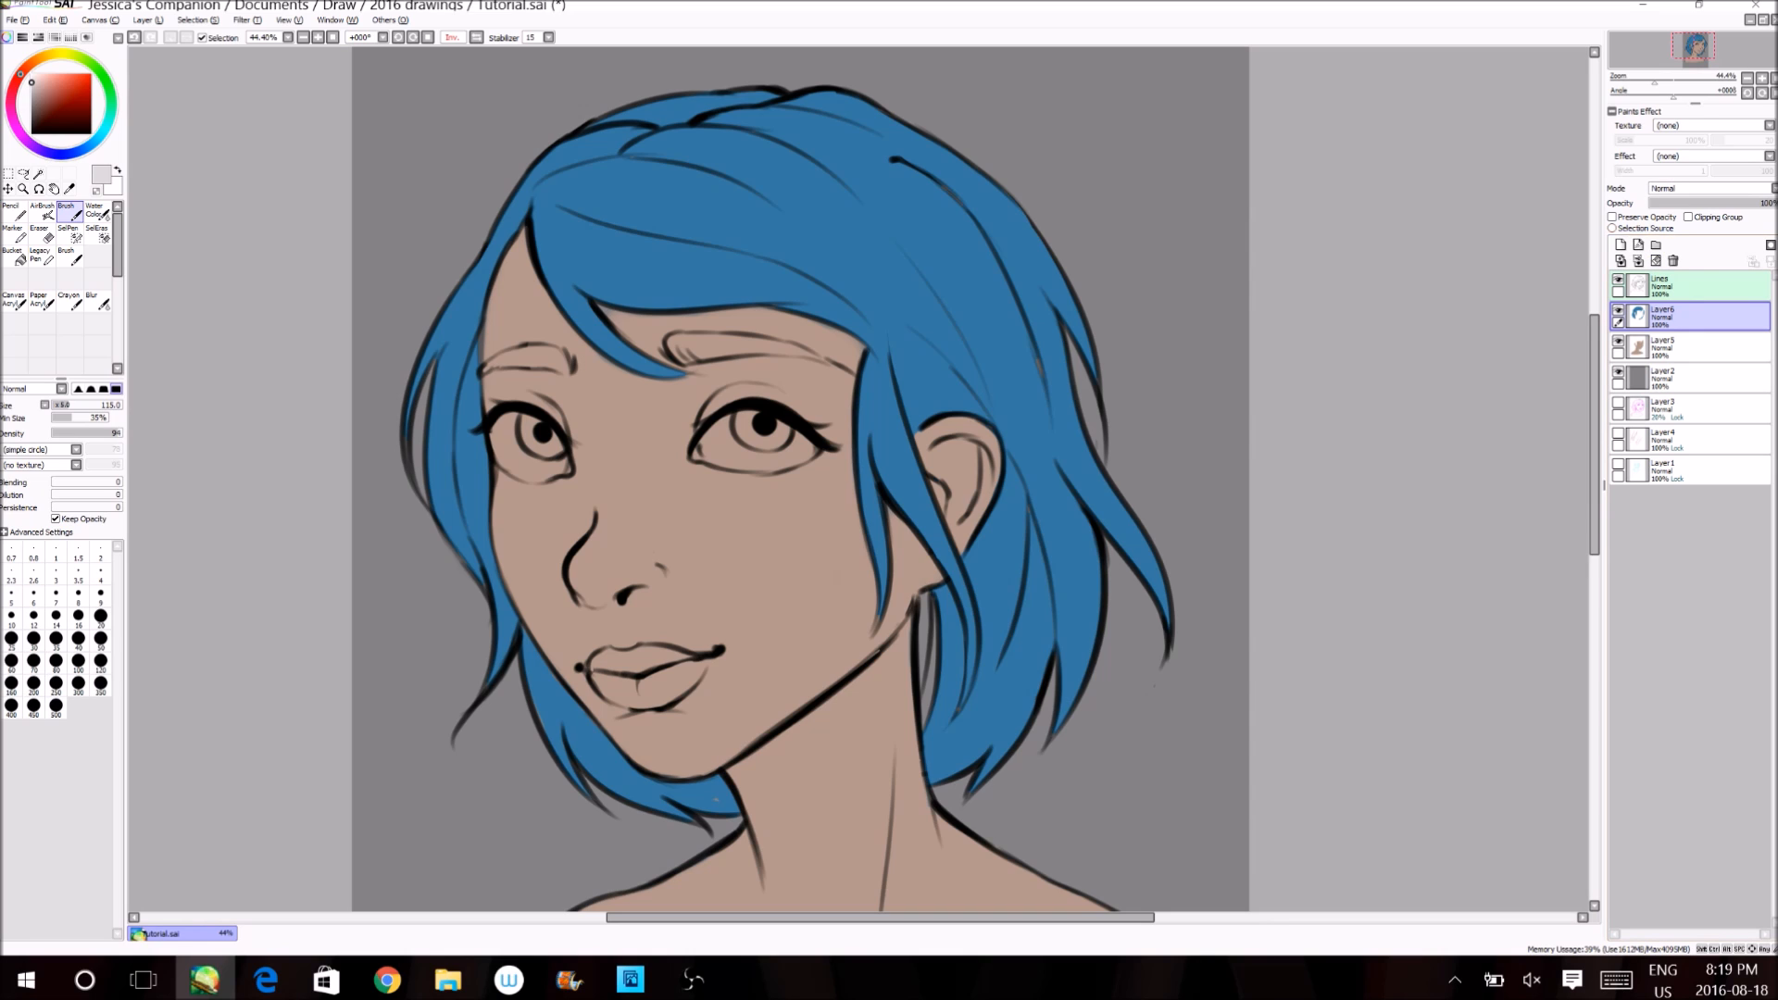
pyautogui.click(1621, 245)
pyautogui.moveTo(859, 479); pyautogui.dragTo(845, 479)
pyautogui.moveTo(546, 447)
pyautogui.mouseDown()
pyautogui.moveTo(517, 433)
pyautogui.moveTo(505, 454)
pyautogui.moveTo(495, 435)
pyautogui.moveTo(508, 458)
pyautogui.moveTo(529, 444)
pyautogui.moveTo(565, 463)
pyautogui.mouseUp()
pyautogui.moveTo(704, 435)
pyautogui.mouseDown()
pyautogui.moveTo(718, 456)
pyautogui.moveTo(770, 458)
pyautogui.moveTo(786, 436)
pyautogui.moveTo(803, 448)
pyautogui.mouseUp()
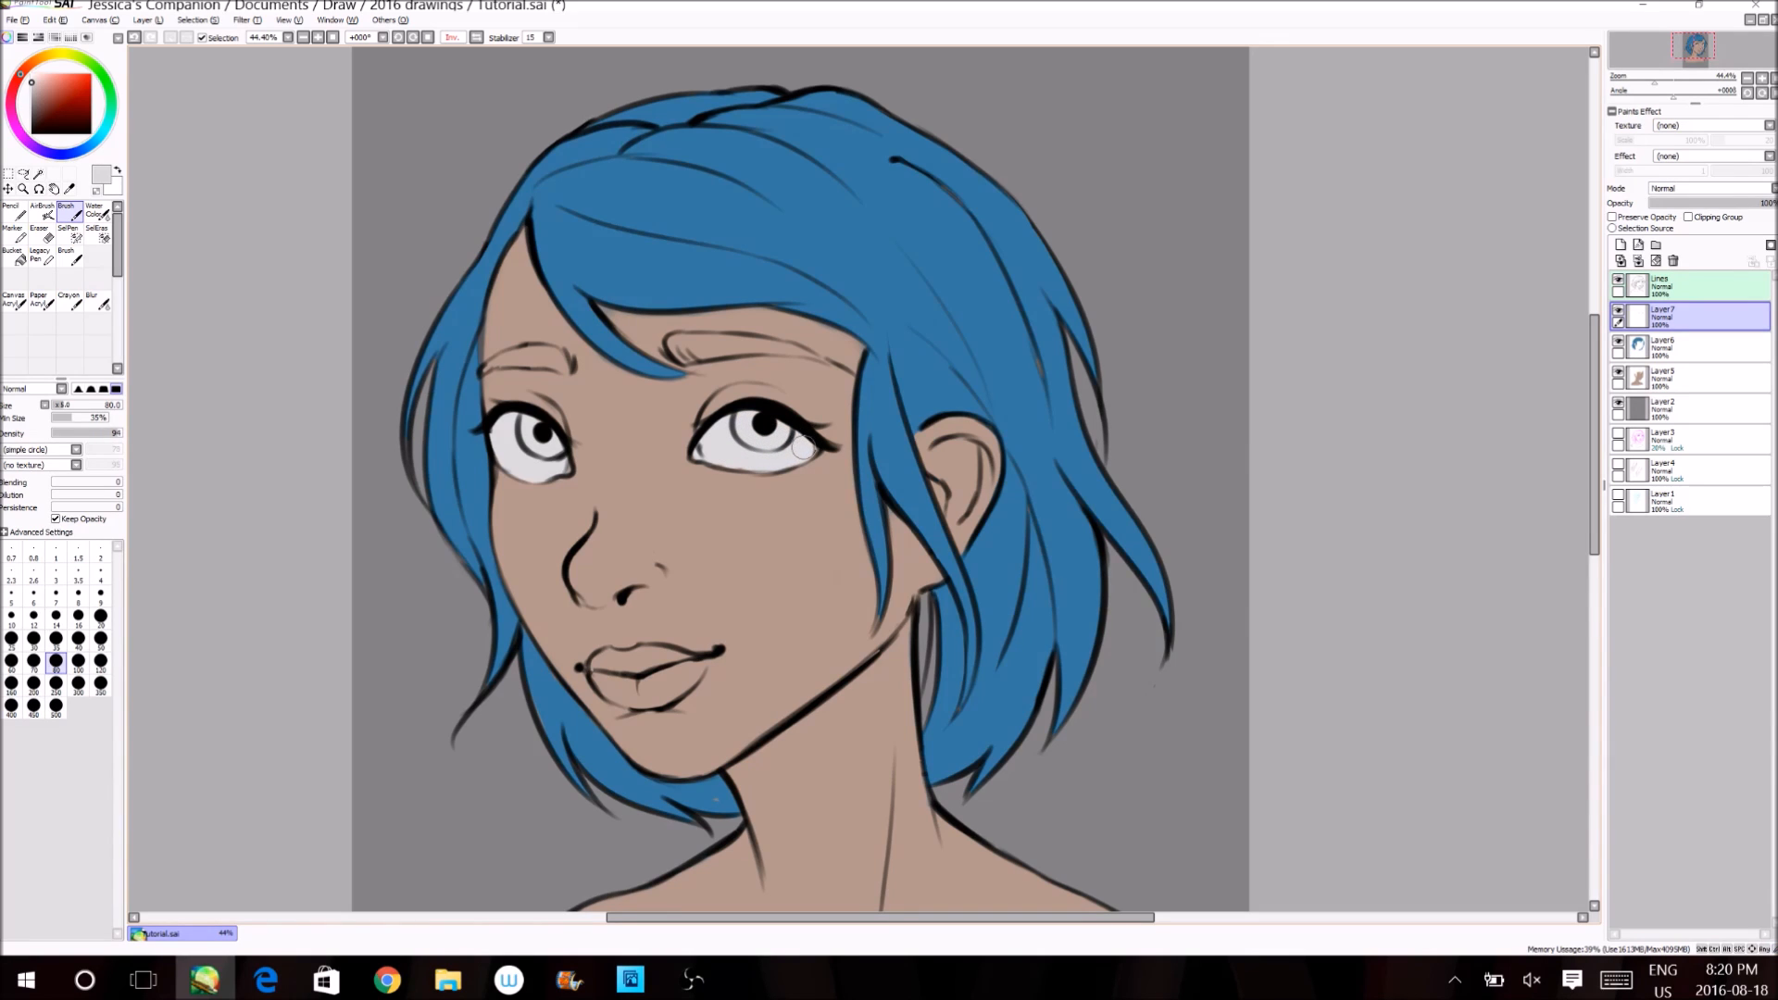
# - Add a layer above the eye whites and paint both eyebrows on the hair layer with the sampled hair blue
pyautogui.click(1621, 245)
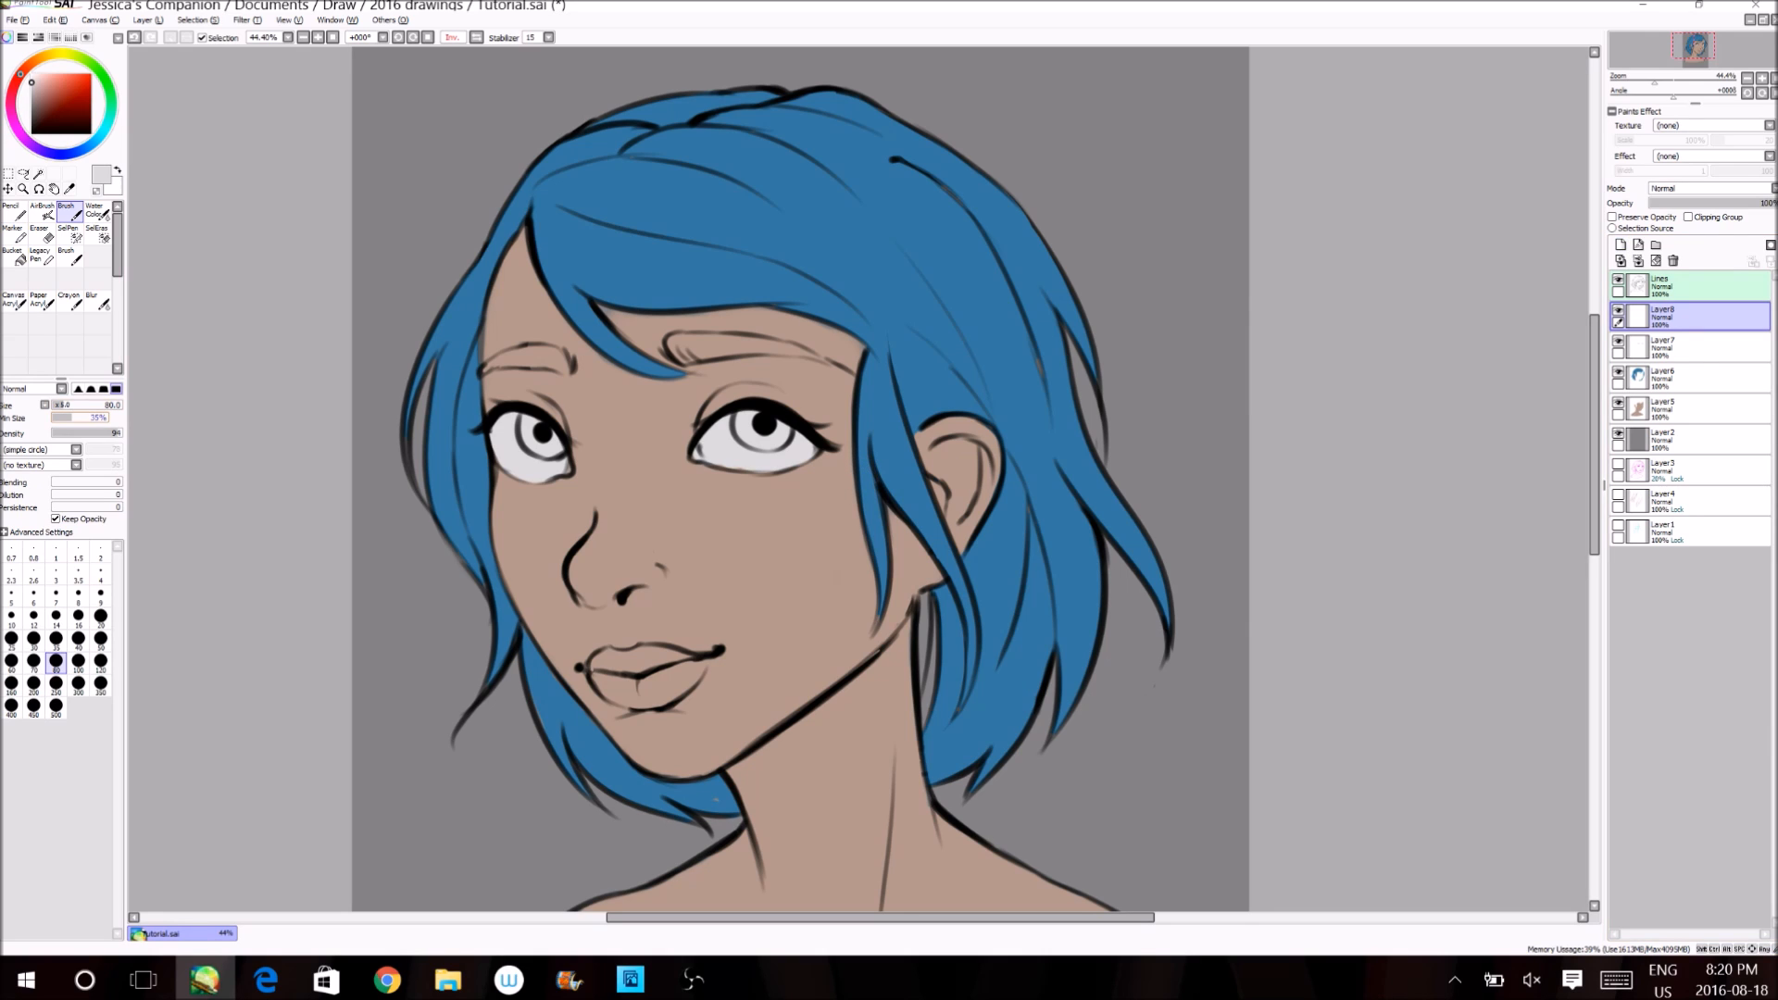
pyautogui.keyDown('ctrl'); pyautogui.keyDown('shift'); pyautogui.click(858, 479); pyautogui.keyUp('shift'); pyautogui.keyUp('ctrl')
pyautogui.keyDown('alt'); pyautogui.click(795, 220); pyautogui.keyUp('alt')
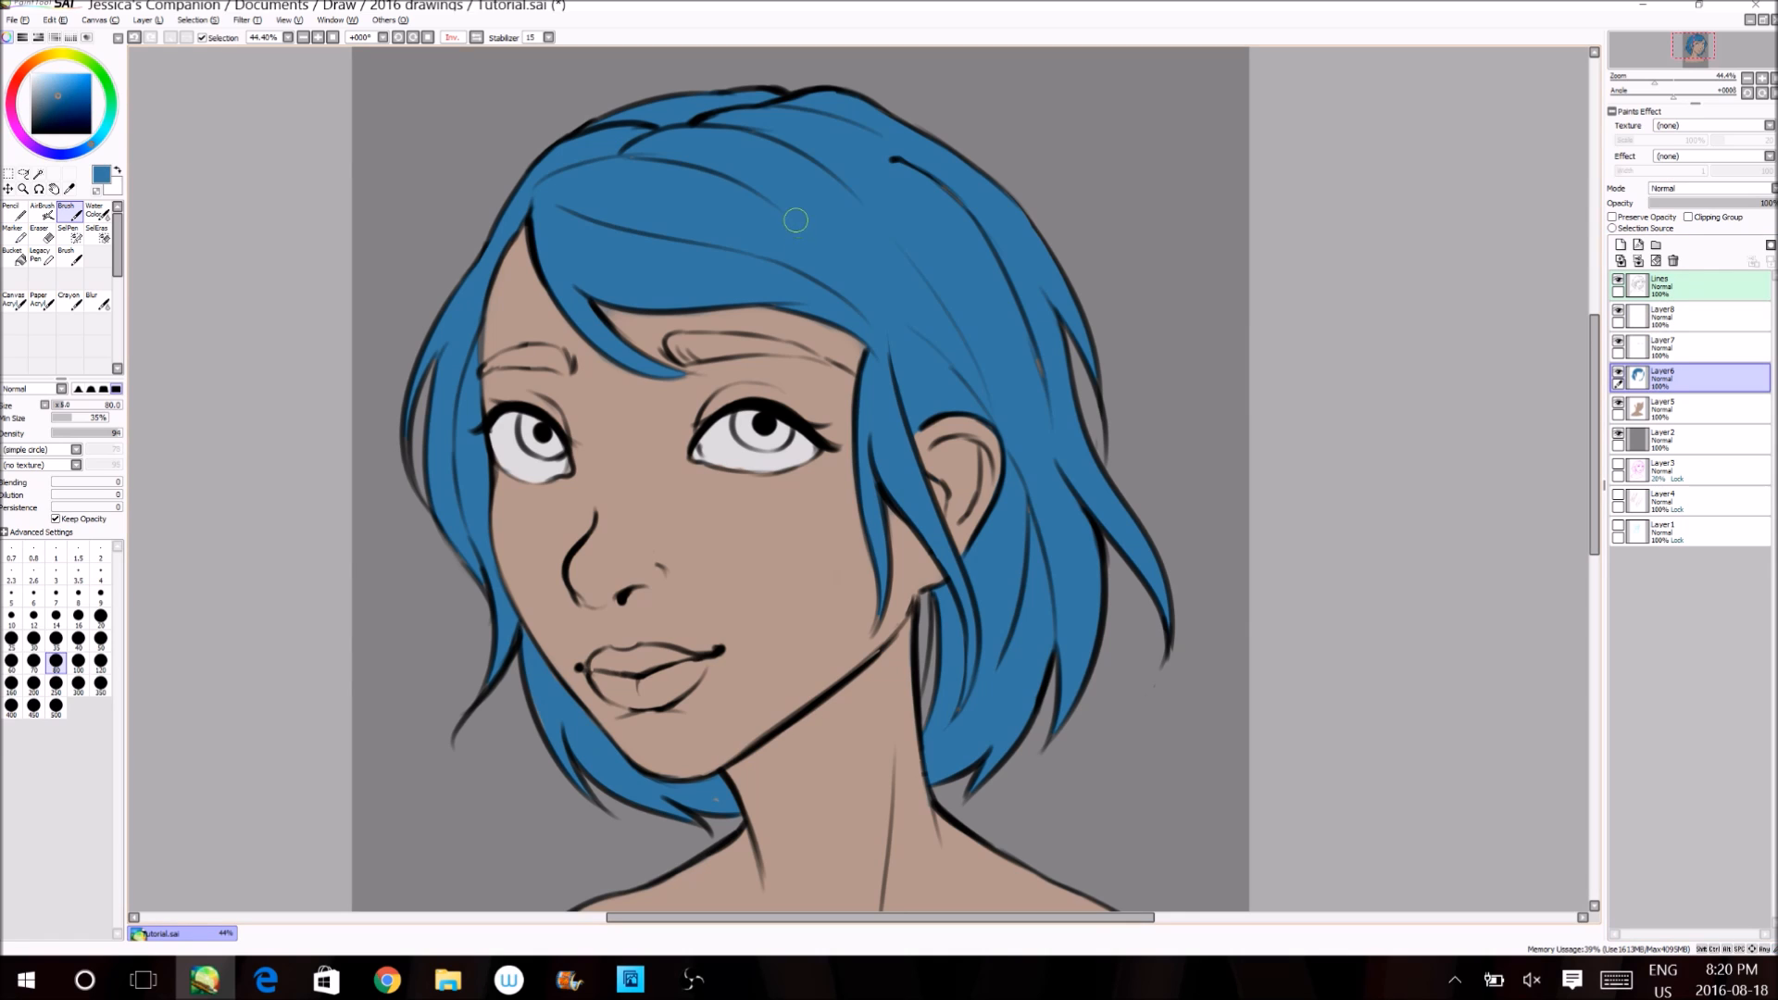
pyautogui.moveTo(554, 353); pyautogui.dragTo(486, 368)
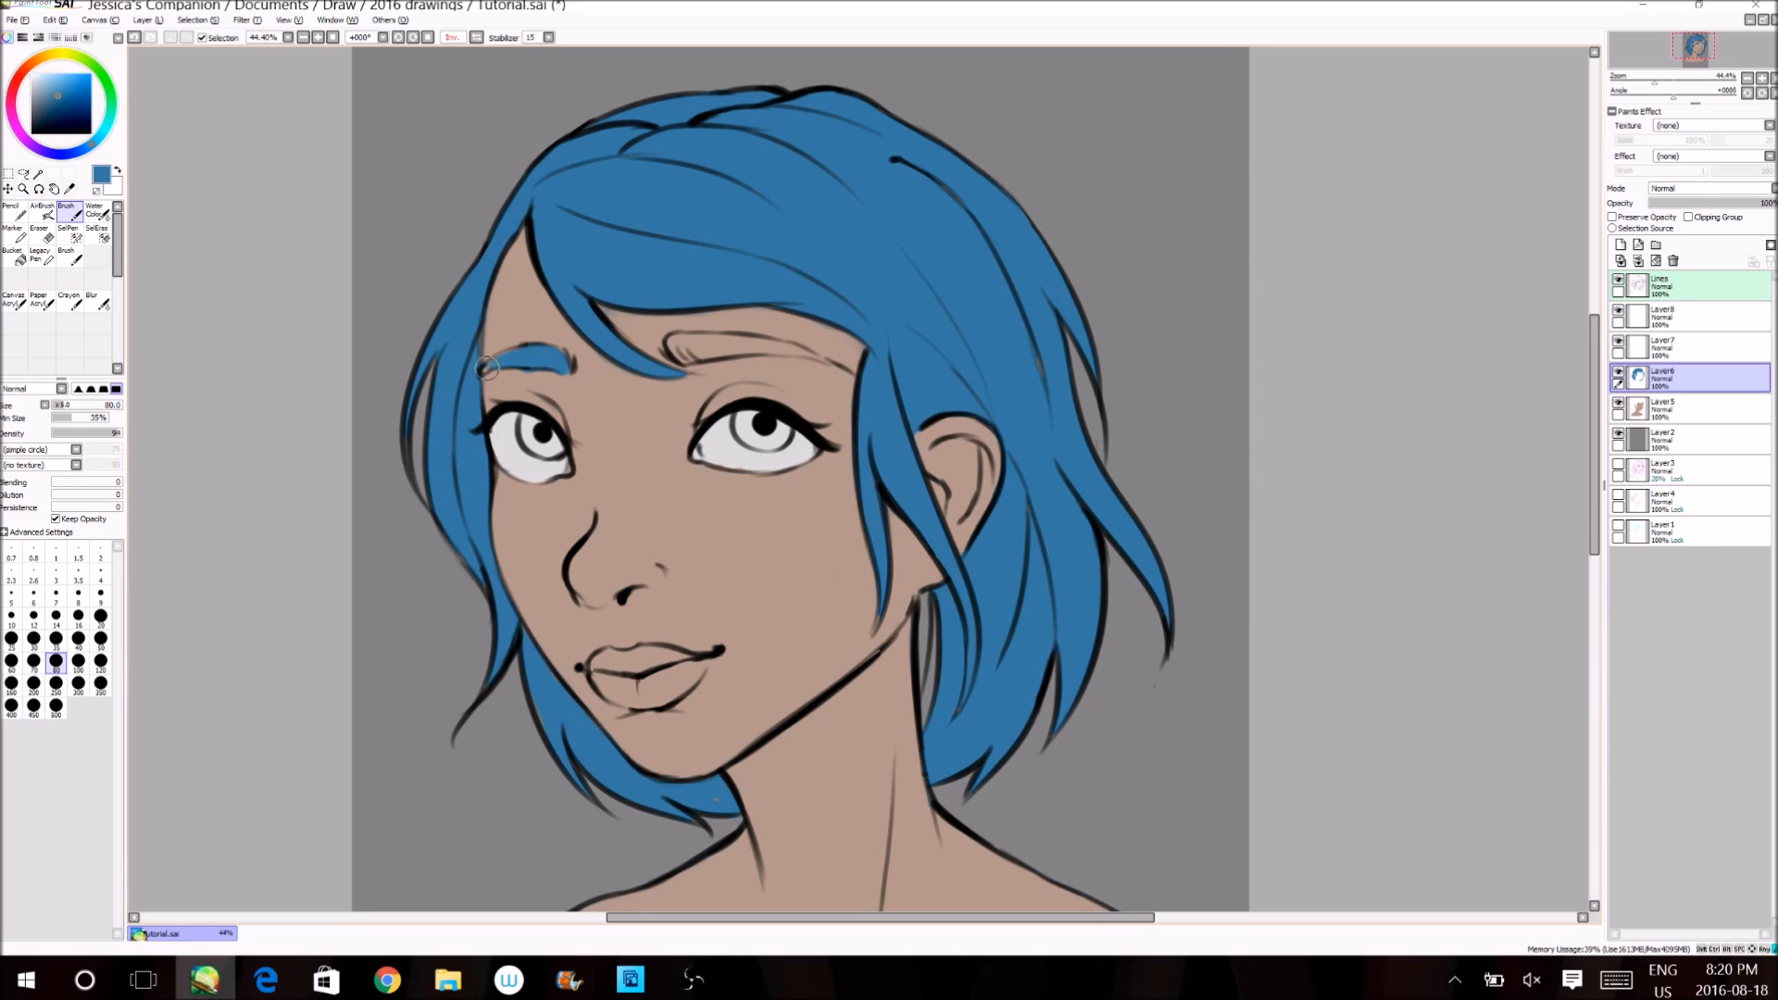
pyautogui.moveTo(663, 345); pyautogui.dragTo(834, 365)
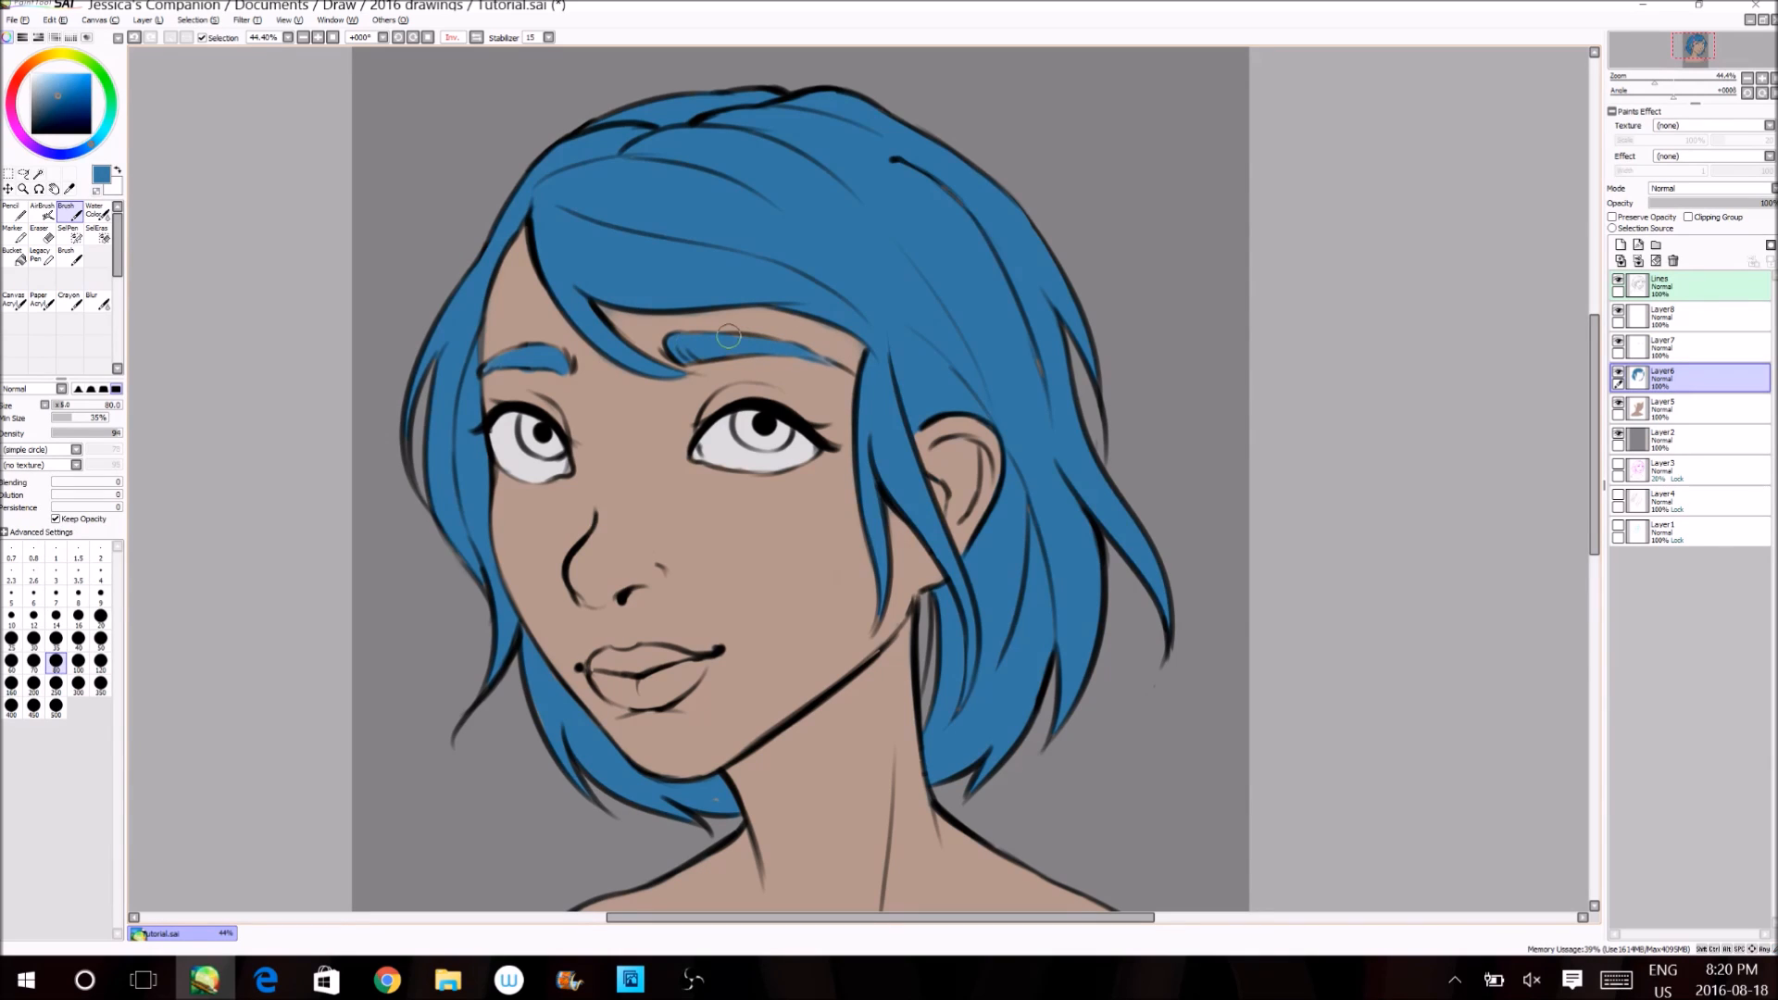
# - Paint both irises dark reddish brown on the empty layer directly beneath the lines
pyautogui.click(1697, 348)
pyautogui.click(1697, 317)
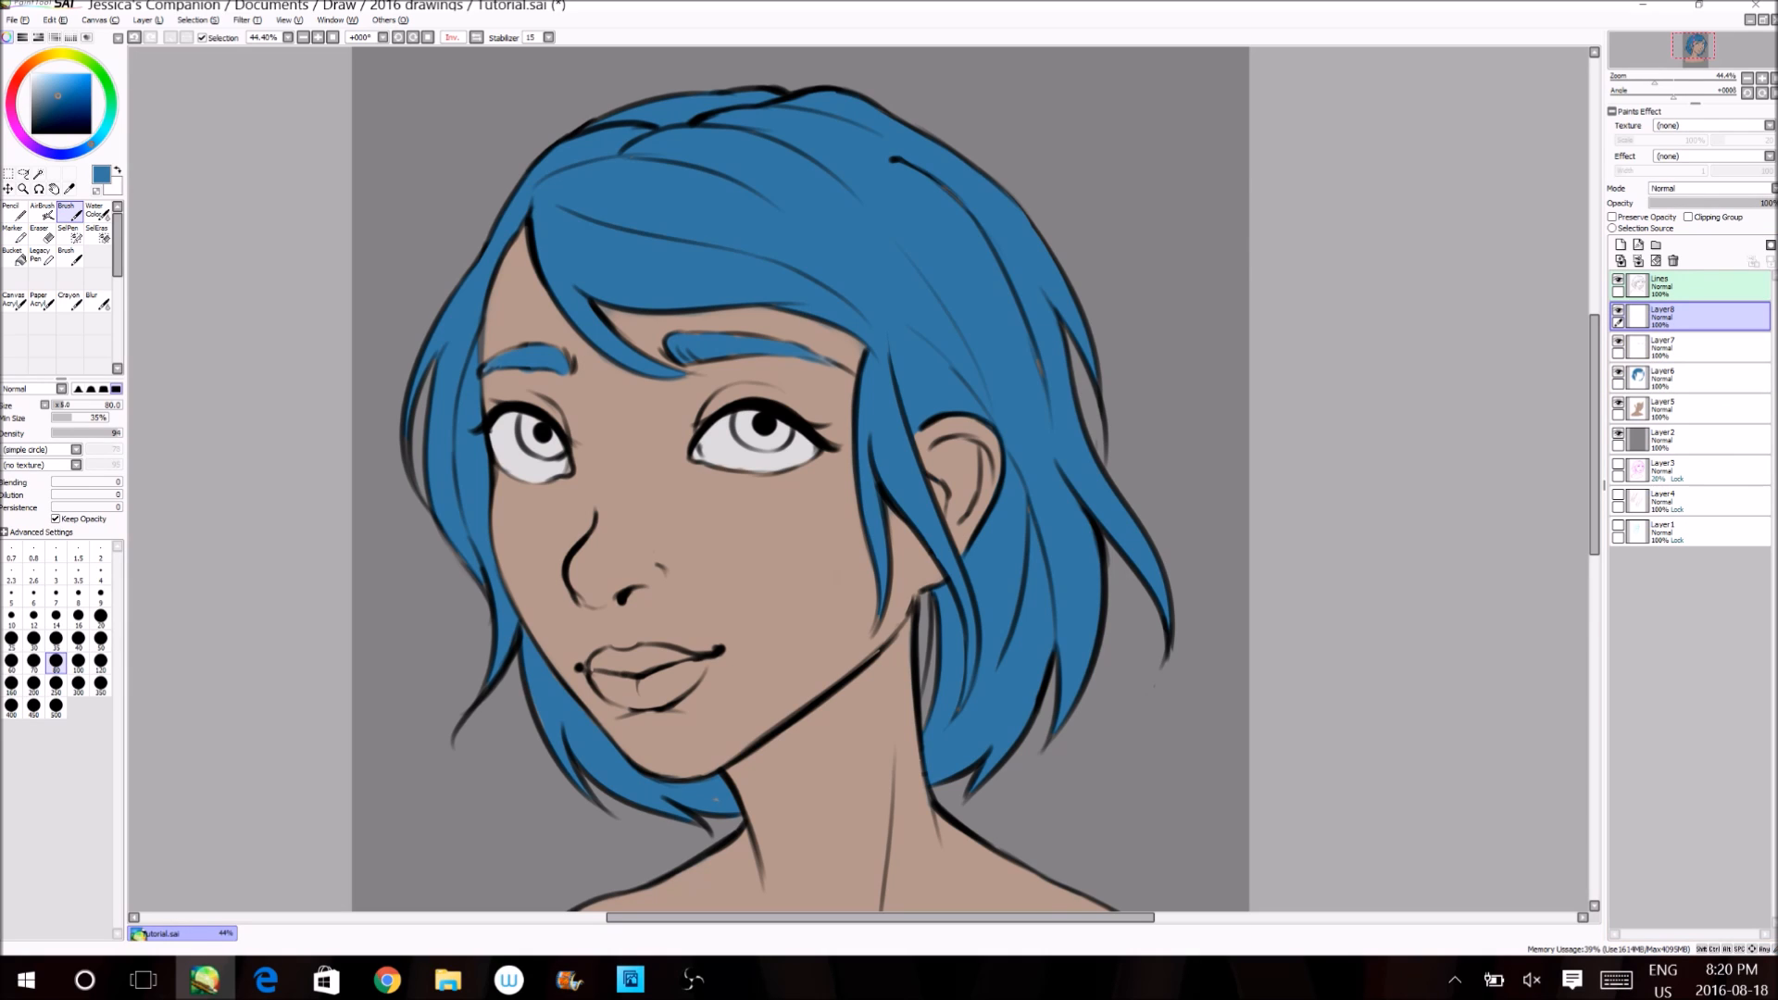
pyautogui.click(20, 74)
pyautogui.moveTo(48, 105); pyautogui.dragTo(44, 110)
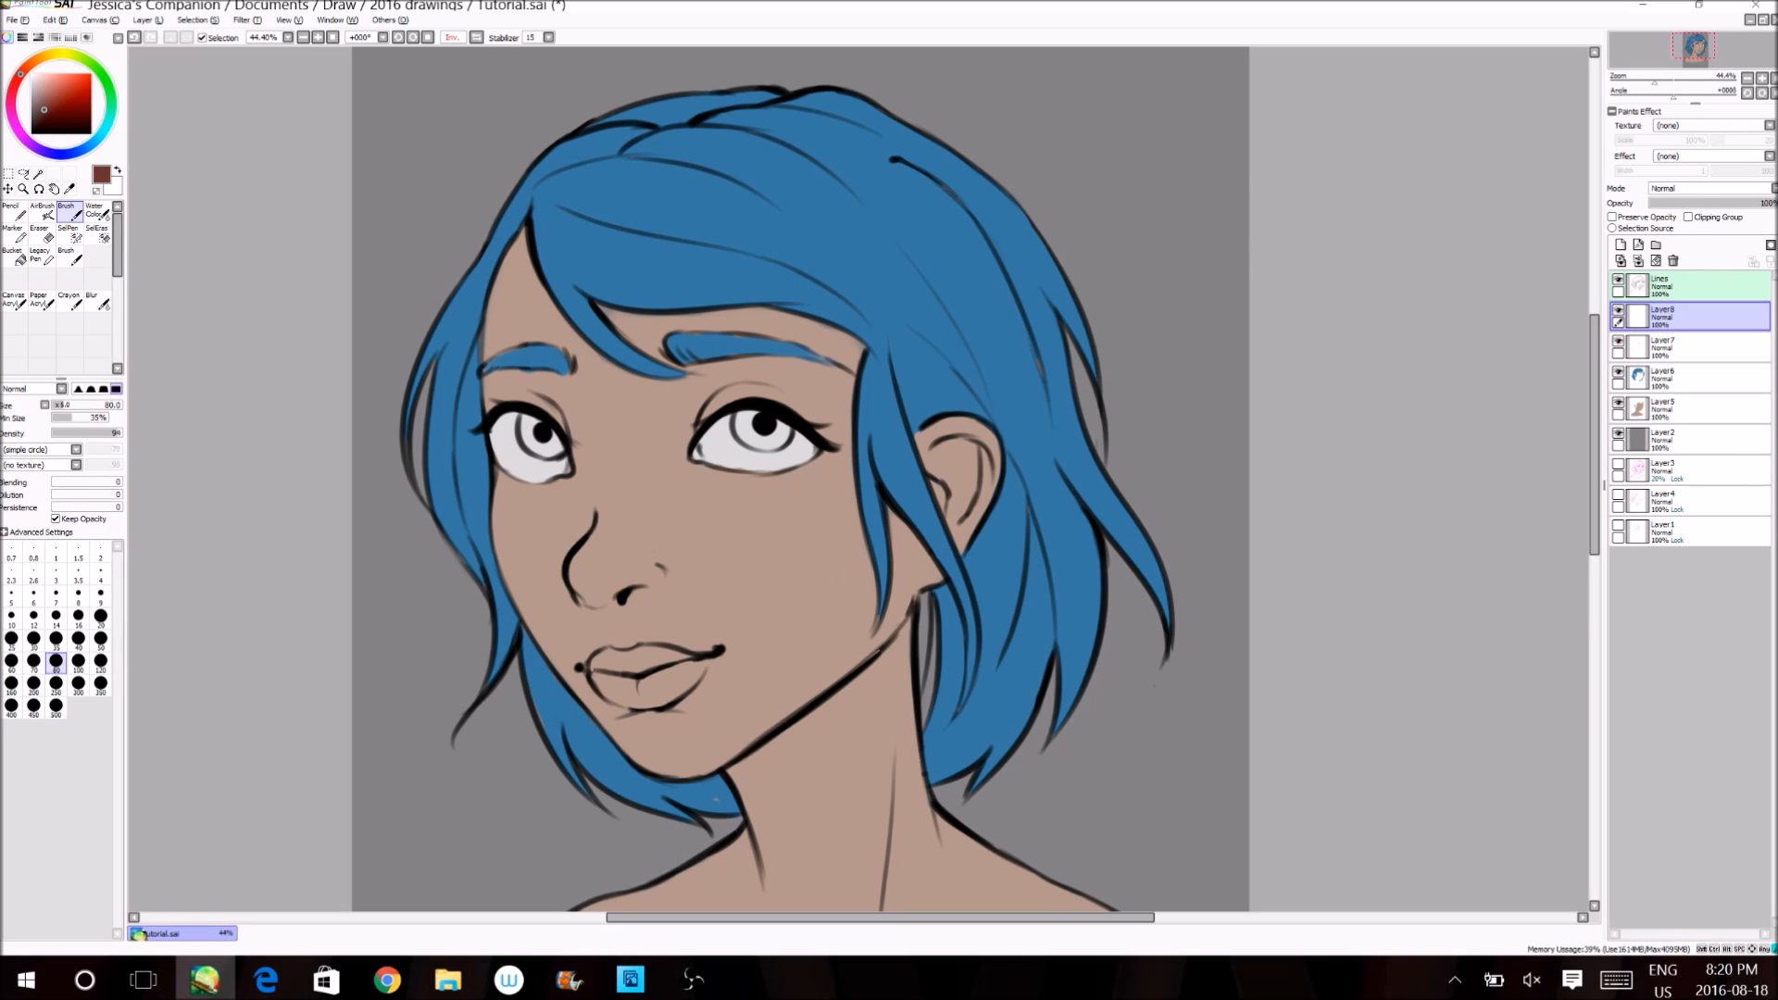
pyautogui.moveTo(535, 425)
pyautogui.mouseDown()
pyautogui.moveTo(550, 446)
pyautogui.moveTo(532, 434)
pyautogui.mouseUp()
pyautogui.moveTo(744, 422); pyautogui.dragTo(781, 431)
# - Paint the lips on the skin layer in a muted reddish brown blended from the iris and skin colors
pyautogui.click(1697, 409)
pyautogui.moveTo(634, 679); pyautogui.dragTo(683, 681)
pyautogui.rightClick(639, 690)
pyautogui.moveTo(616, 690)
pyautogui.mouseDown()
pyautogui.moveTo(656, 690)
pyautogui.moveTo(690, 661)
pyautogui.mouseUp()
pyautogui.moveTo(623, 662); pyautogui.dragTo(600, 674)
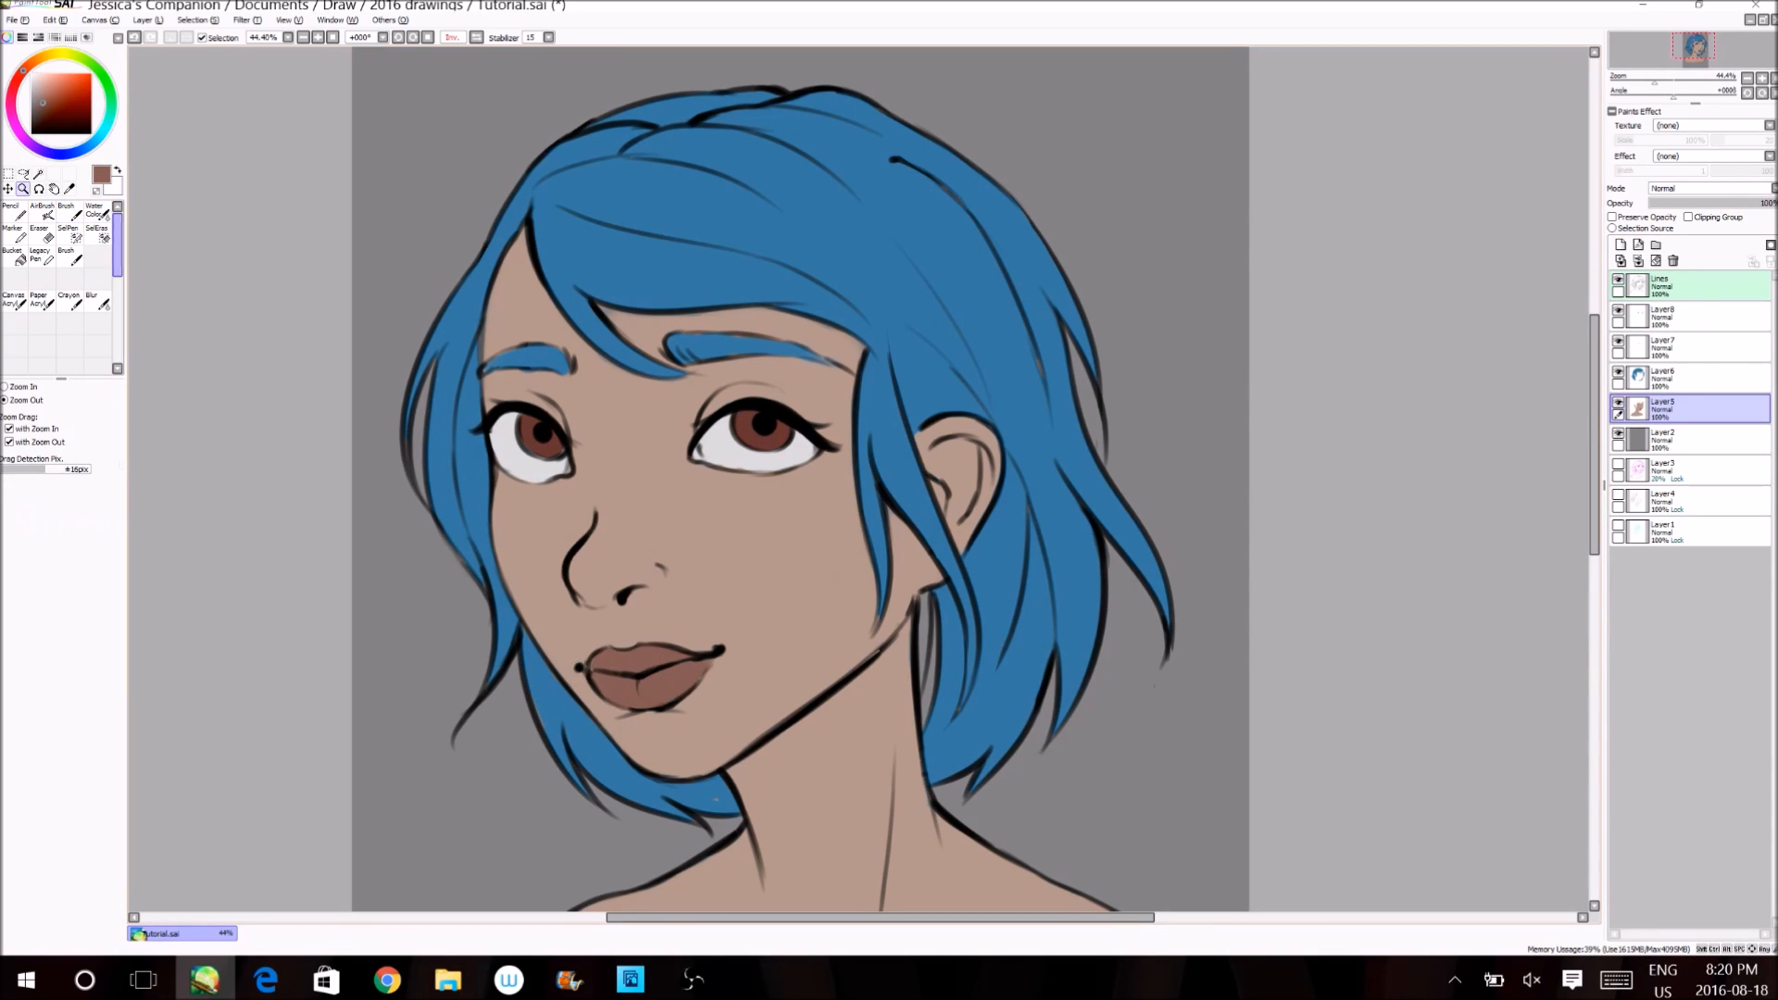
# - Turn on Preserve Opacity for the Lines layer and recolor the line art dark reddish brown with the Pencil
pyautogui.click(24, 189)
pyautogui.click(785, 189)
pyautogui.press('h')
pyautogui.moveTo(1145, 851); pyautogui.dragTo(1218, 937)
pyautogui.click(1697, 316)
pyautogui.click(1696, 285)
pyautogui.click(1613, 217)
pyautogui.click(14, 211)
pyautogui.click(43, 117)
pyautogui.moveTo(908, 74)
pyautogui.mouseDown()
pyautogui.moveTo(1074, 213)
pyautogui.moveTo(993, 771)
pyautogui.moveTo(639, 782)
pyautogui.moveTo(1098, 111)
pyautogui.mouseUp()
# - Lower the brightness of the line art with the Brightness and Contrast filter, then save the drawing
pyautogui.click(247, 20)
pyautogui.click(282, 36)
pyautogui.click(457, 319)
pyautogui.click(246, 20)
pyautogui.click(282, 49)
pyautogui.moveTo(263, 169); pyautogui.dragTo(235, 169)
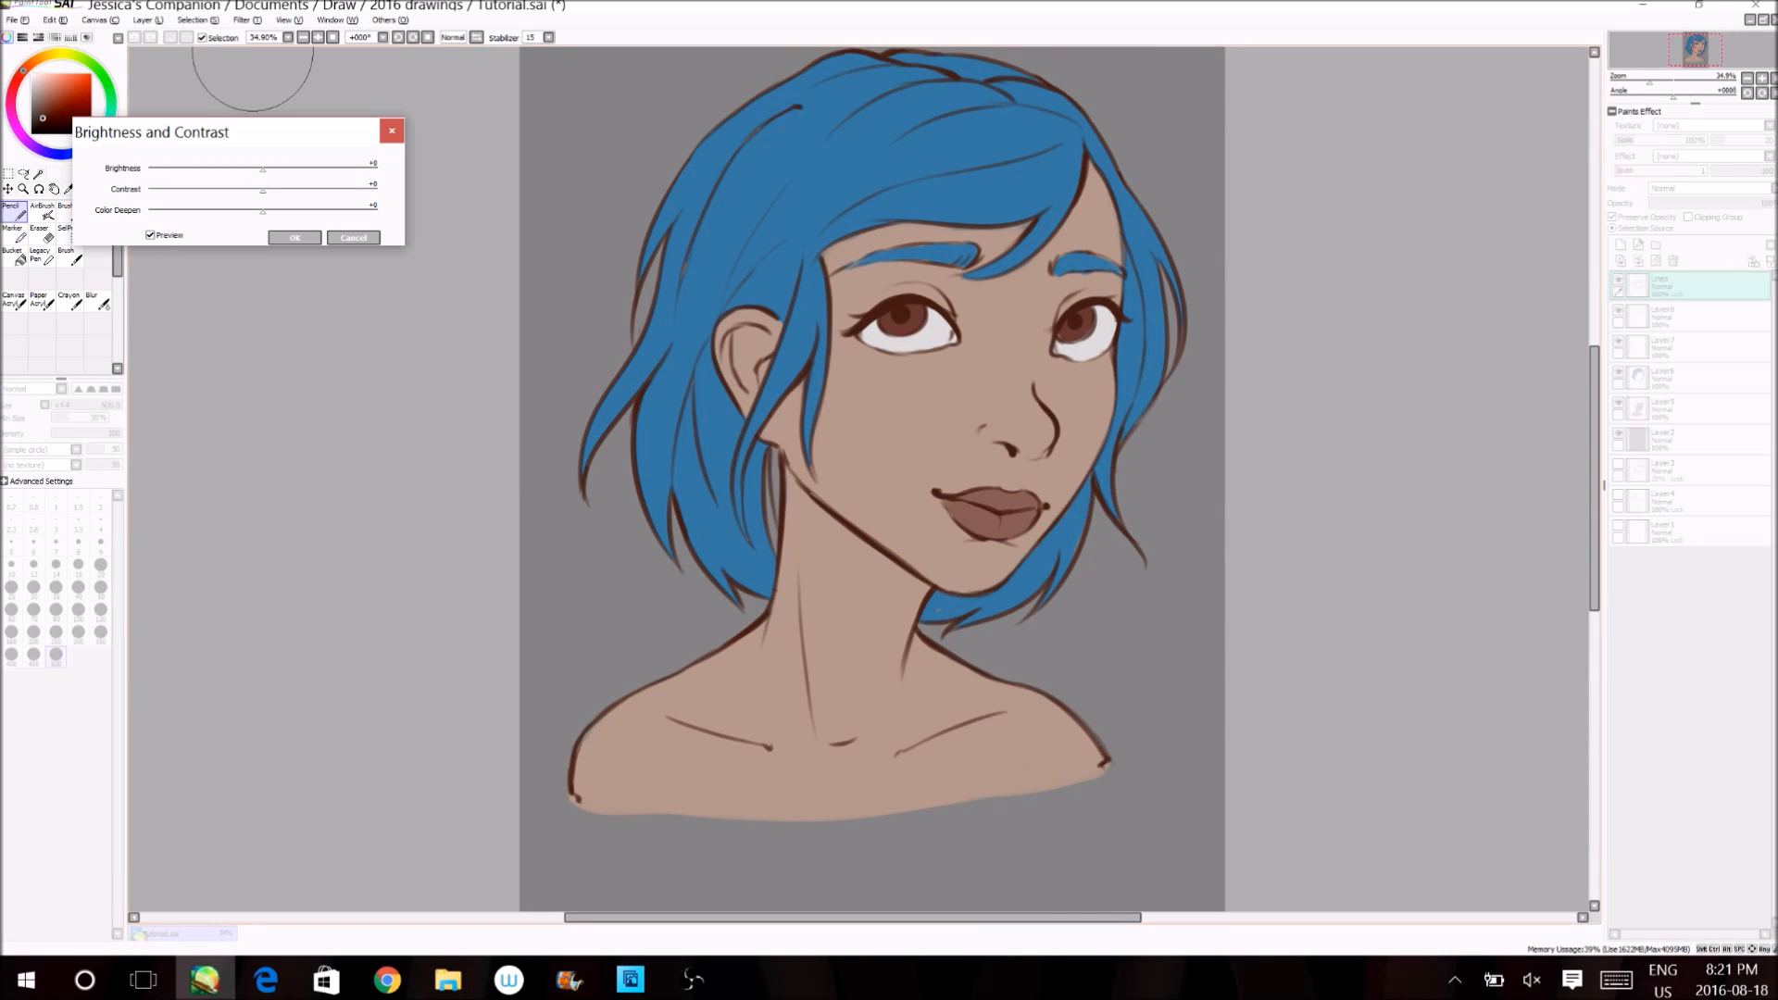
pyautogui.click(295, 238)
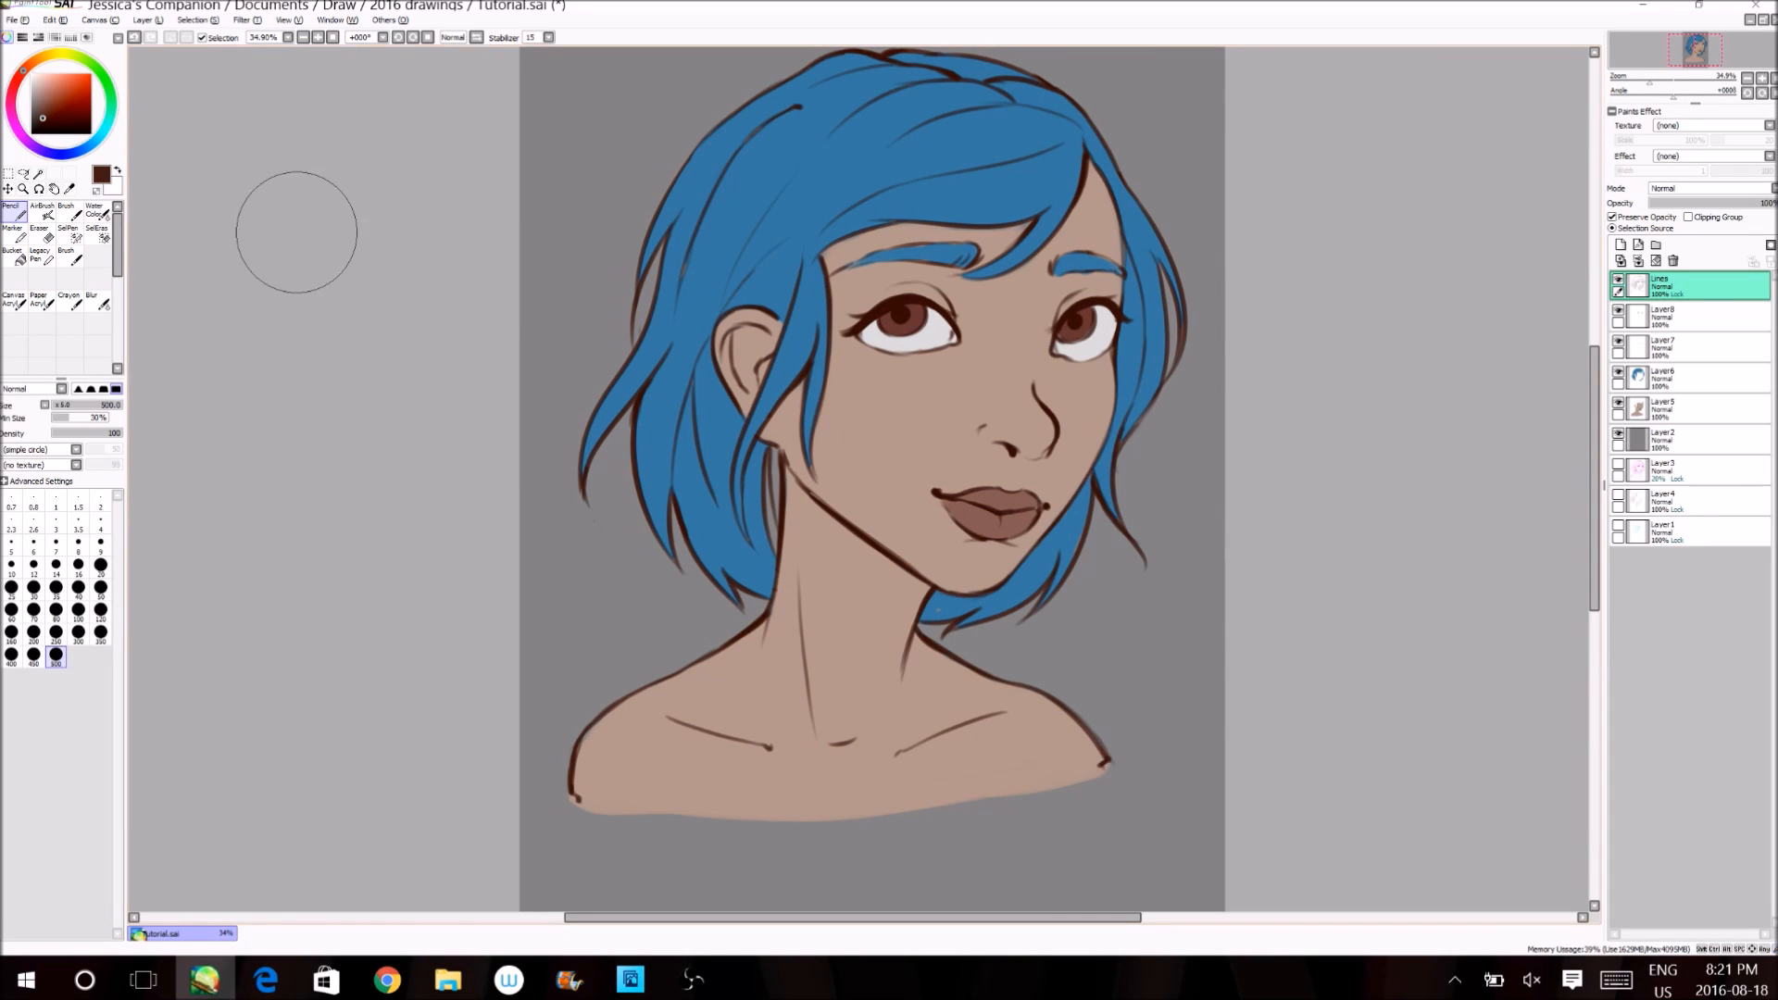
pyautogui.press('h')
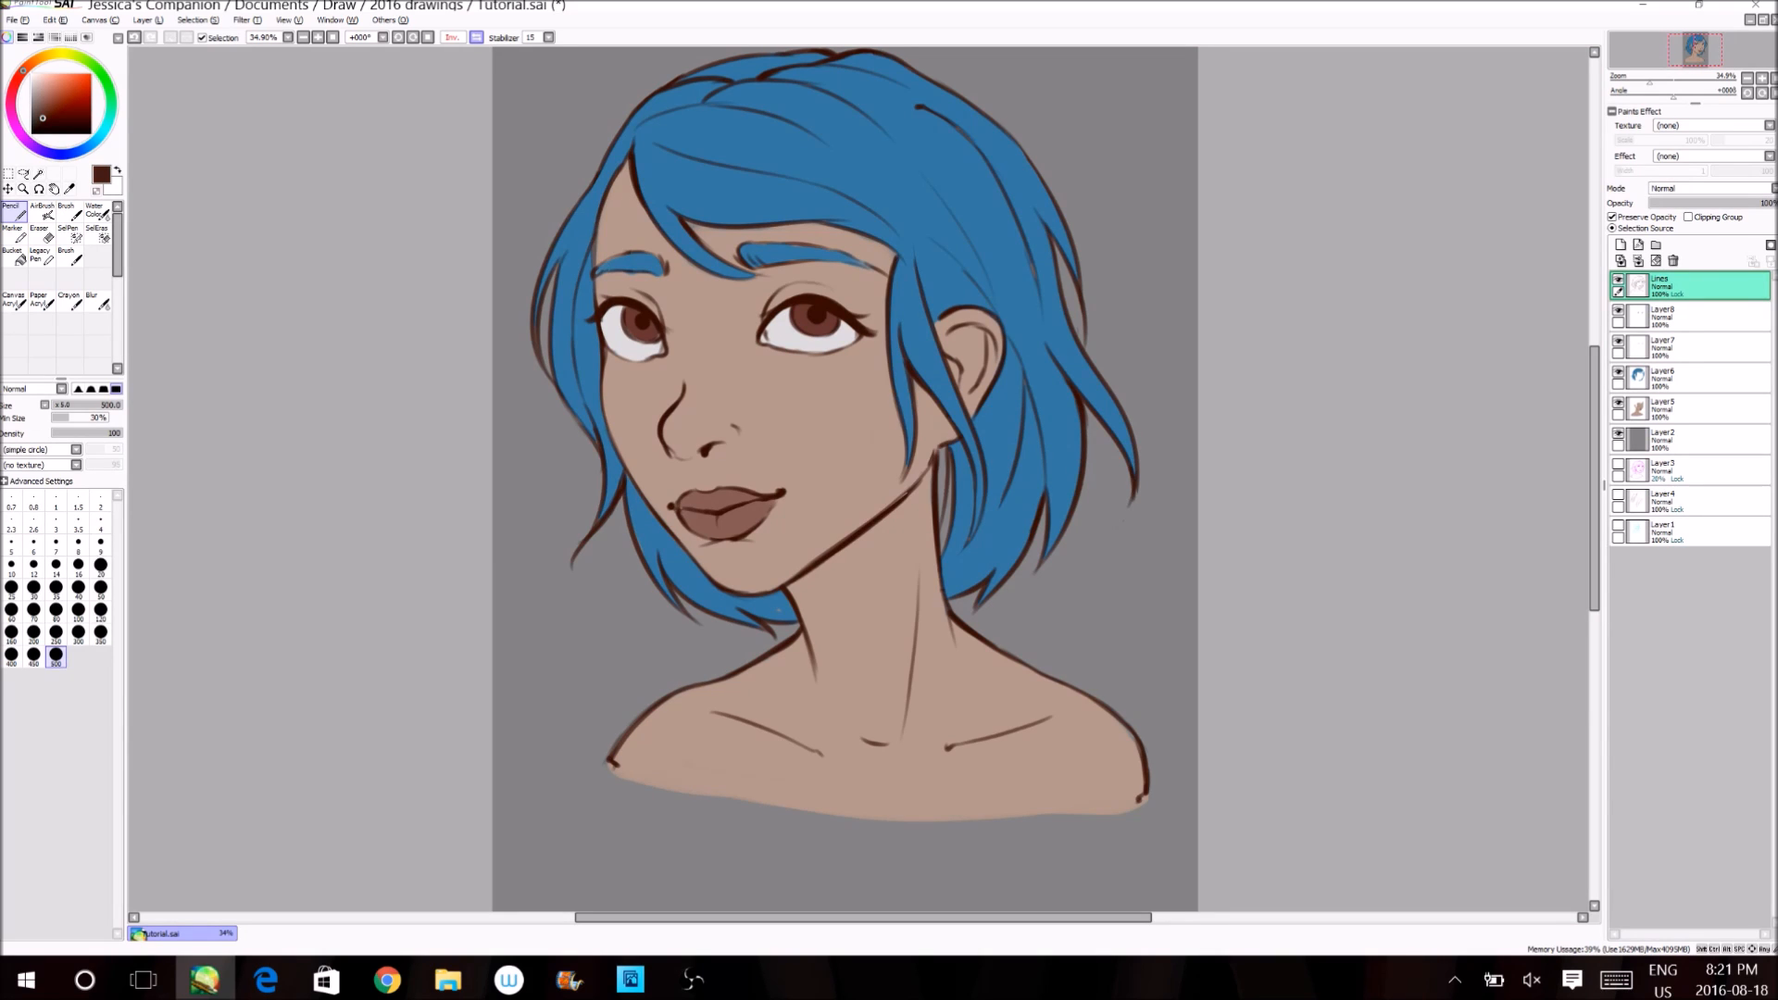
pyautogui.hotkey('ctrl', 's')
# - Fill the gap between the neck and the hair behind it with the sampled hair blue on the hair layer, and save
pyautogui.click(1704, 378)
pyautogui.rightClick(942, 167)
pyautogui.press('b')
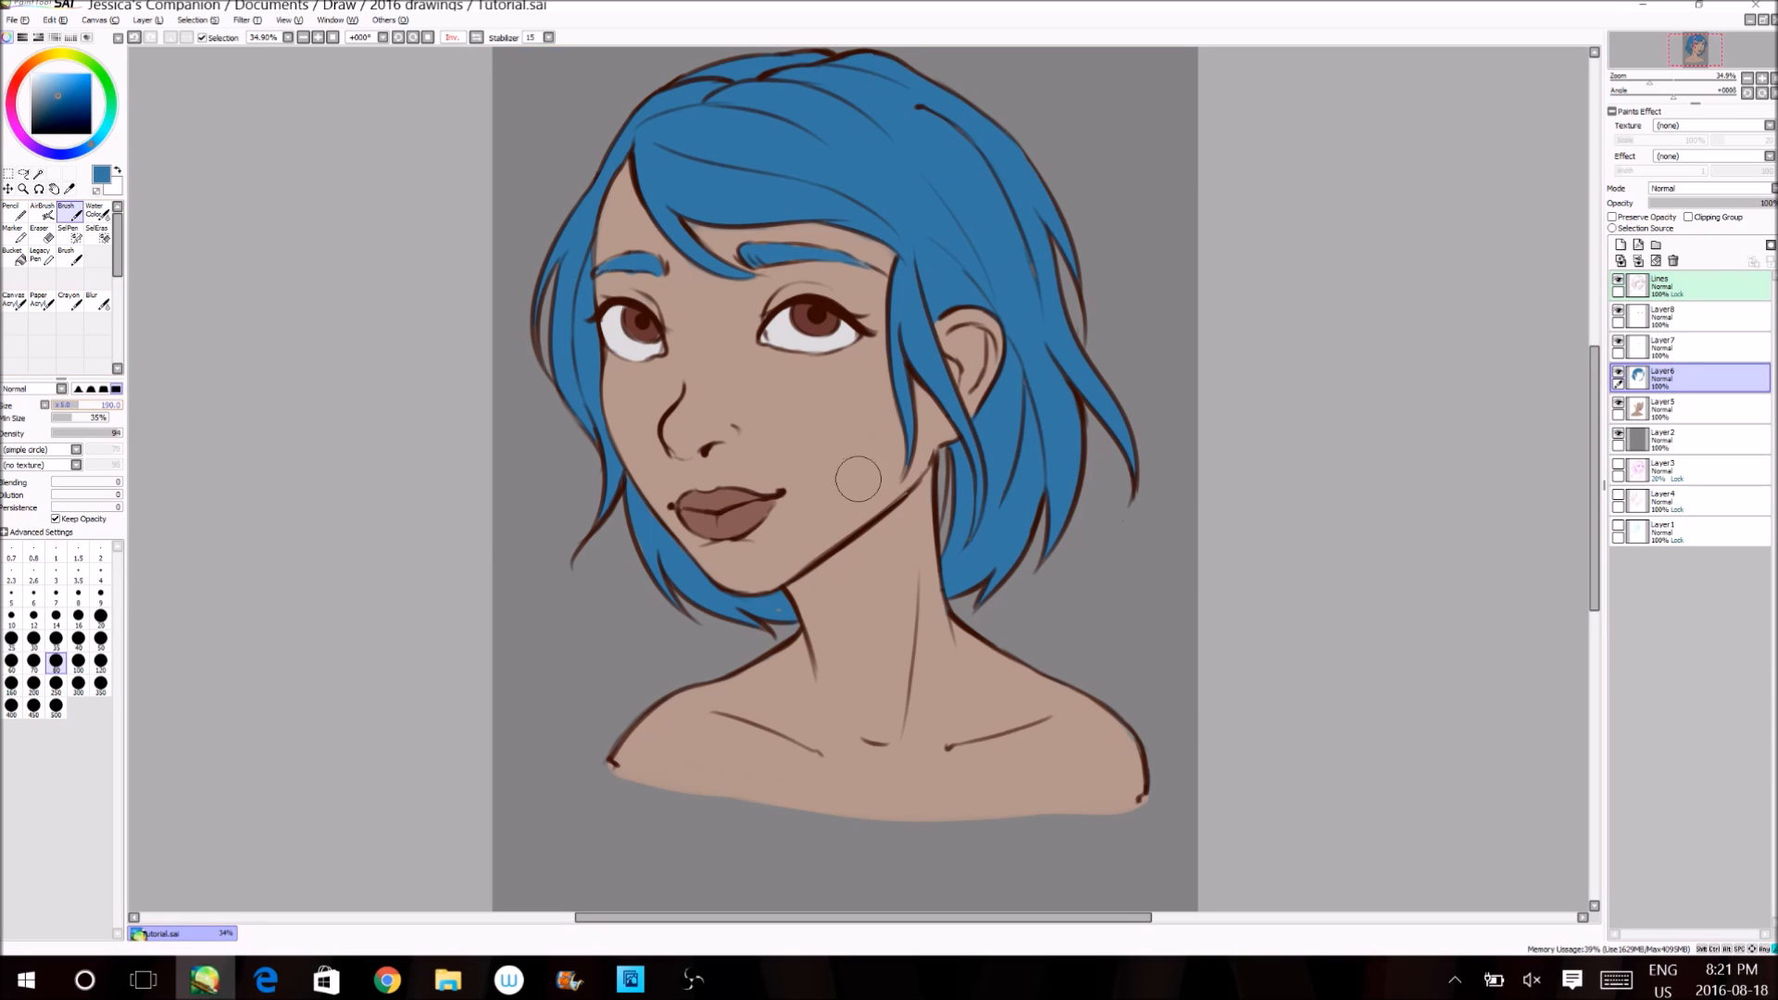
pyautogui.moveTo(963, 450)
pyautogui.mouseDown()
pyautogui.moveTo(952, 528)
pyautogui.moveTo(950, 470)
pyautogui.mouseUp()
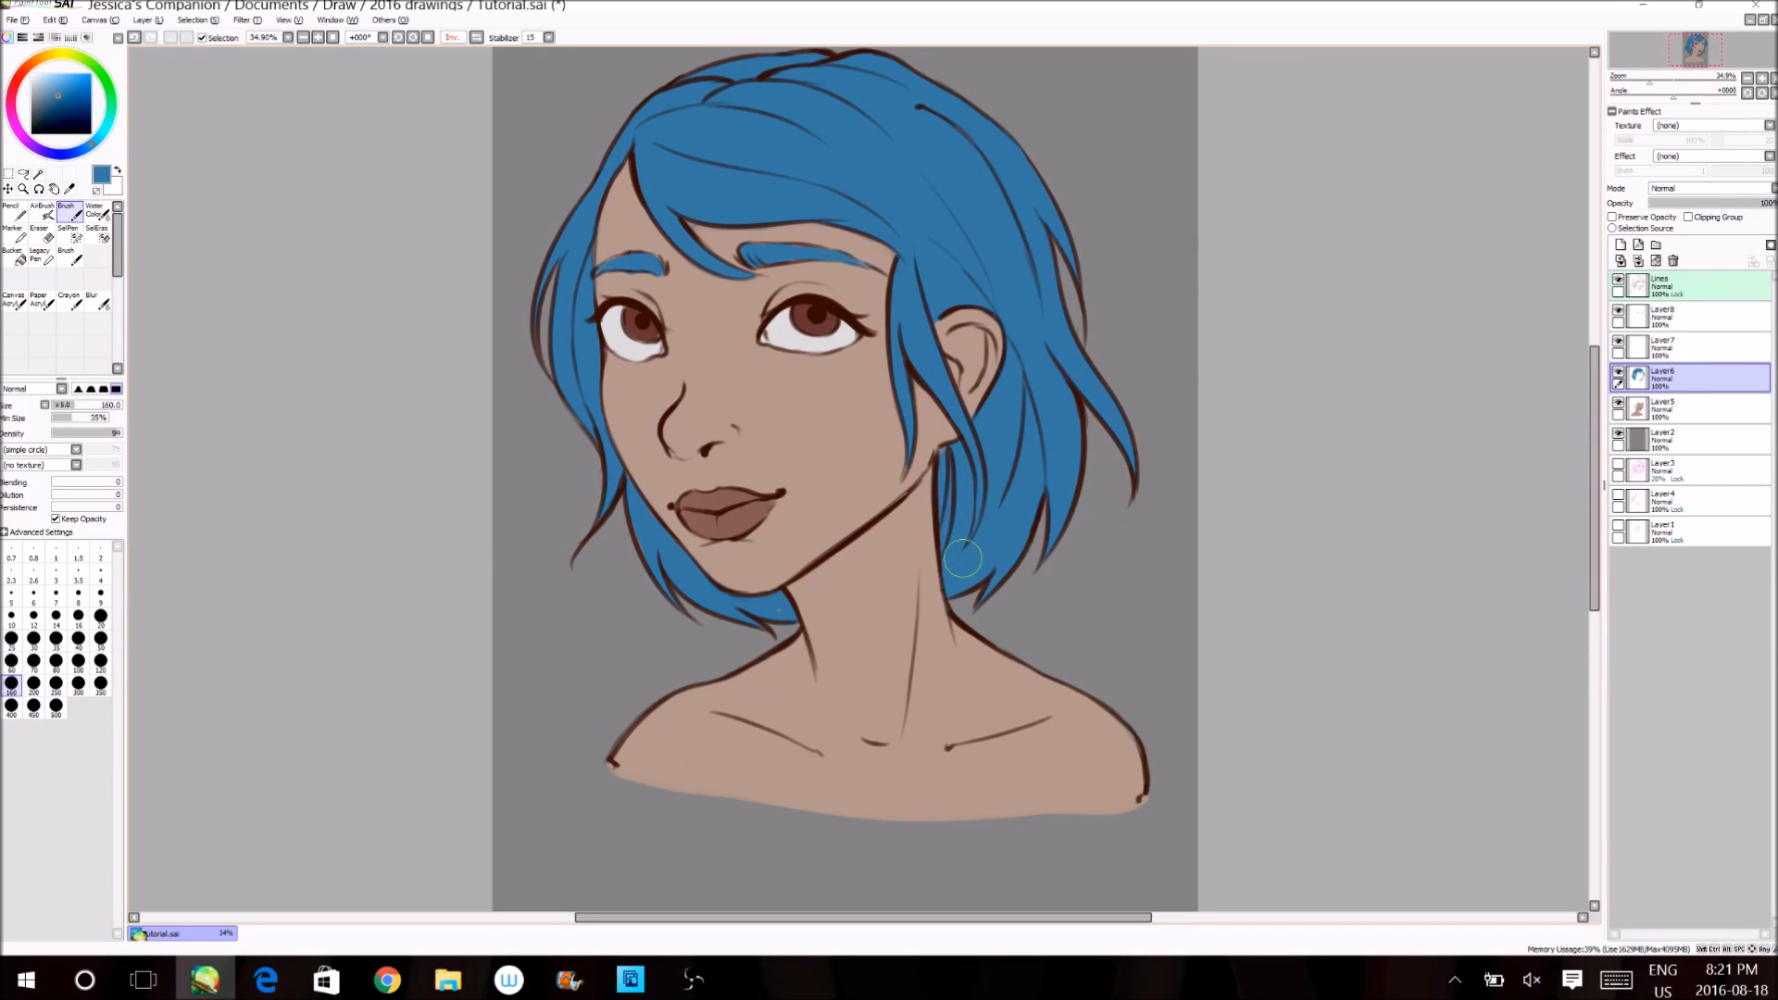
pyautogui.hotkey('ctrl', 's')
# - Turn on Preserve Opacity for the skin layer
pyautogui.click(477, 38)
pyautogui.click(1691, 410)
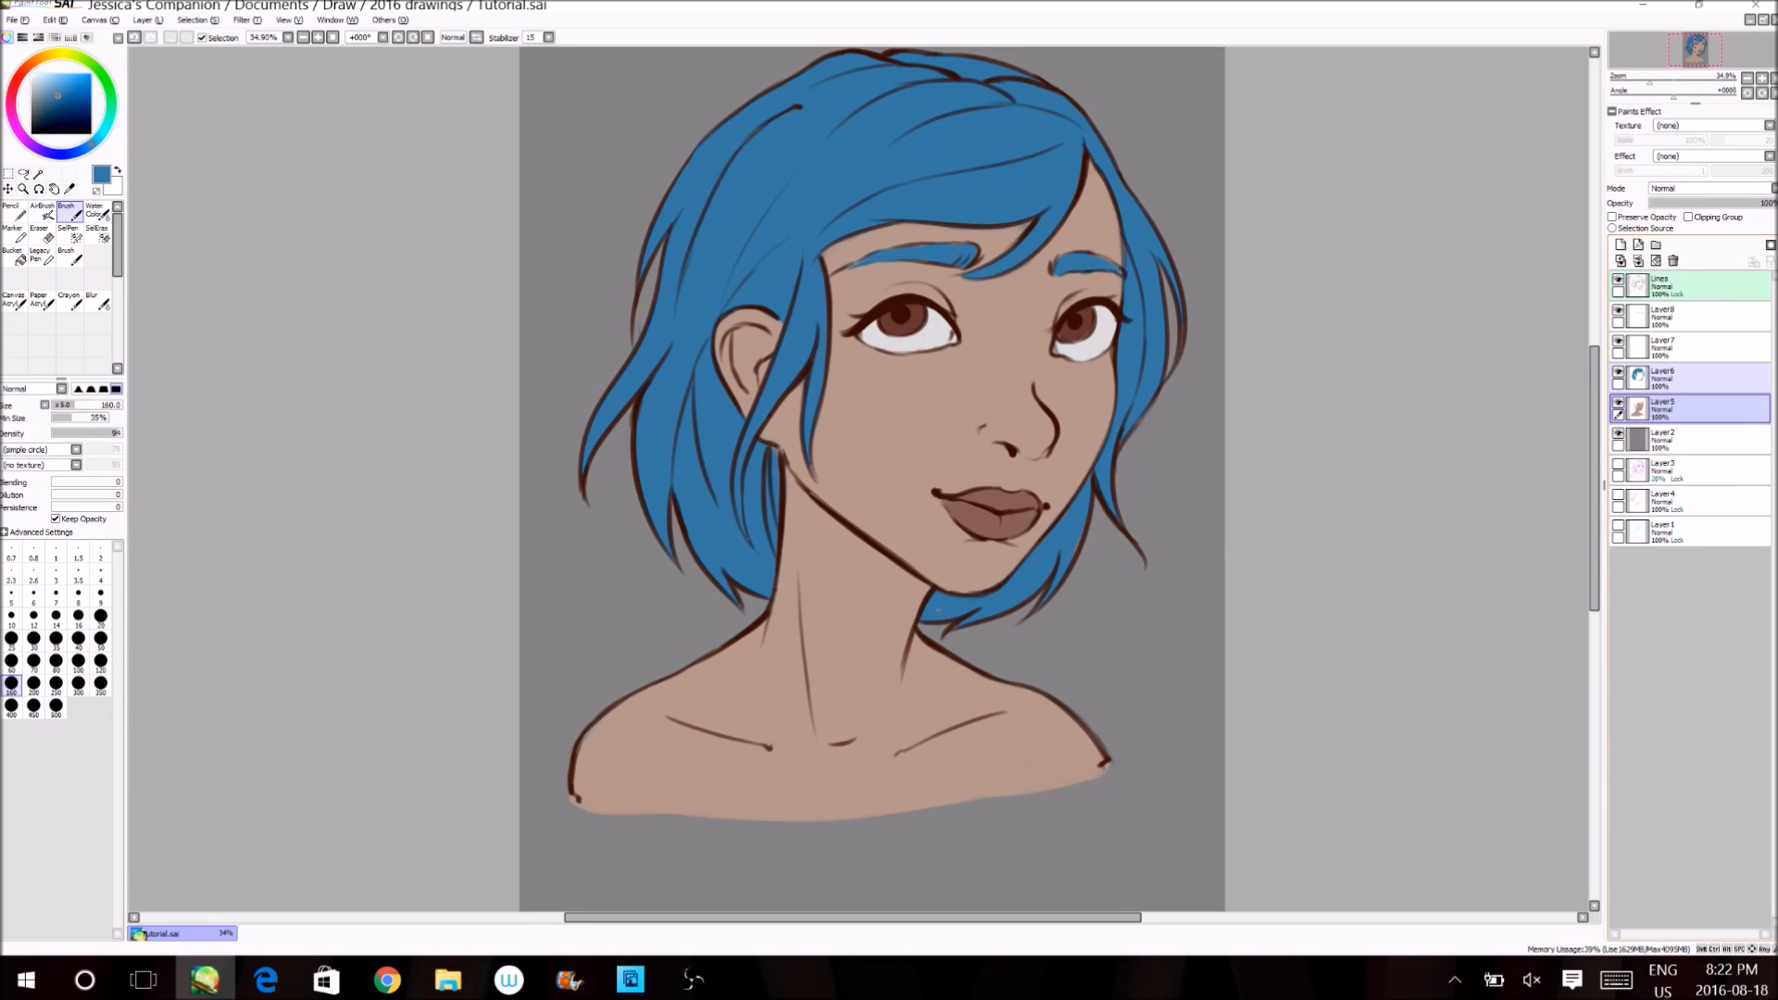
pyautogui.click(1613, 217)
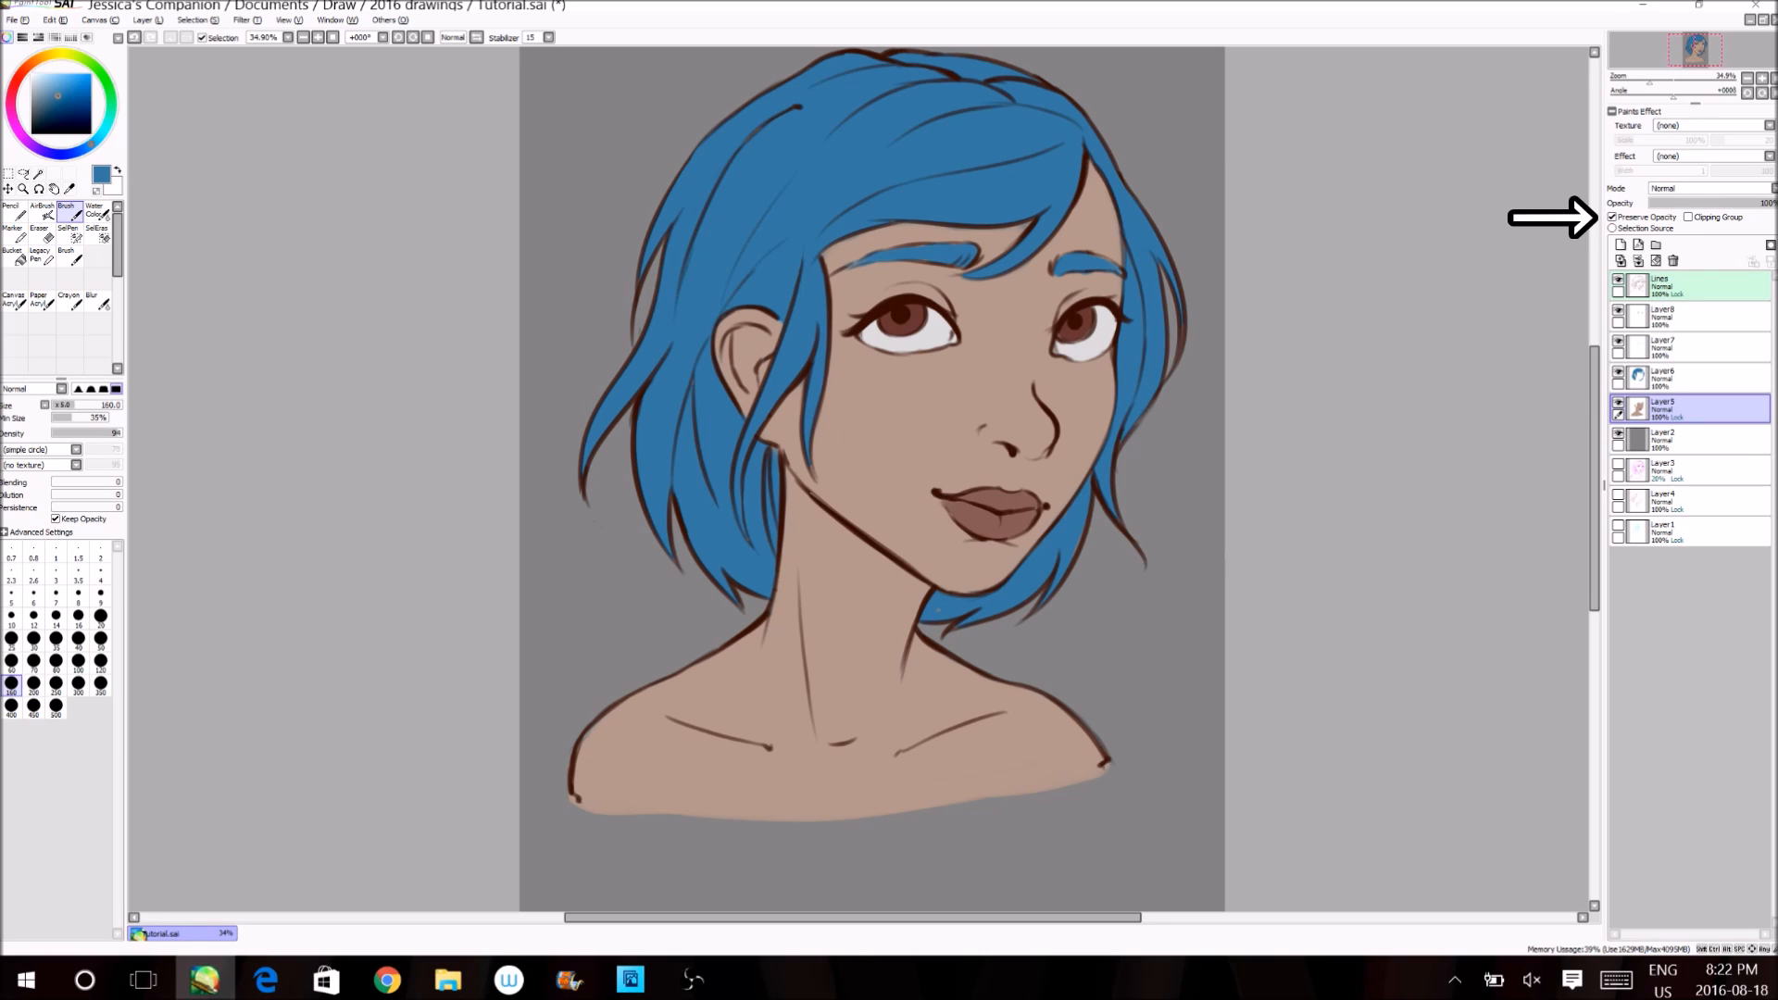
pyautogui.moveTo(859, 480); pyautogui.dragTo(852, 479)
# - Brush a first brown shadow along the jawline on the skin layer at brush size 100
pyautogui.keyDown('alt'); pyautogui.click(912, 412); pyautogui.keyUp('alt')
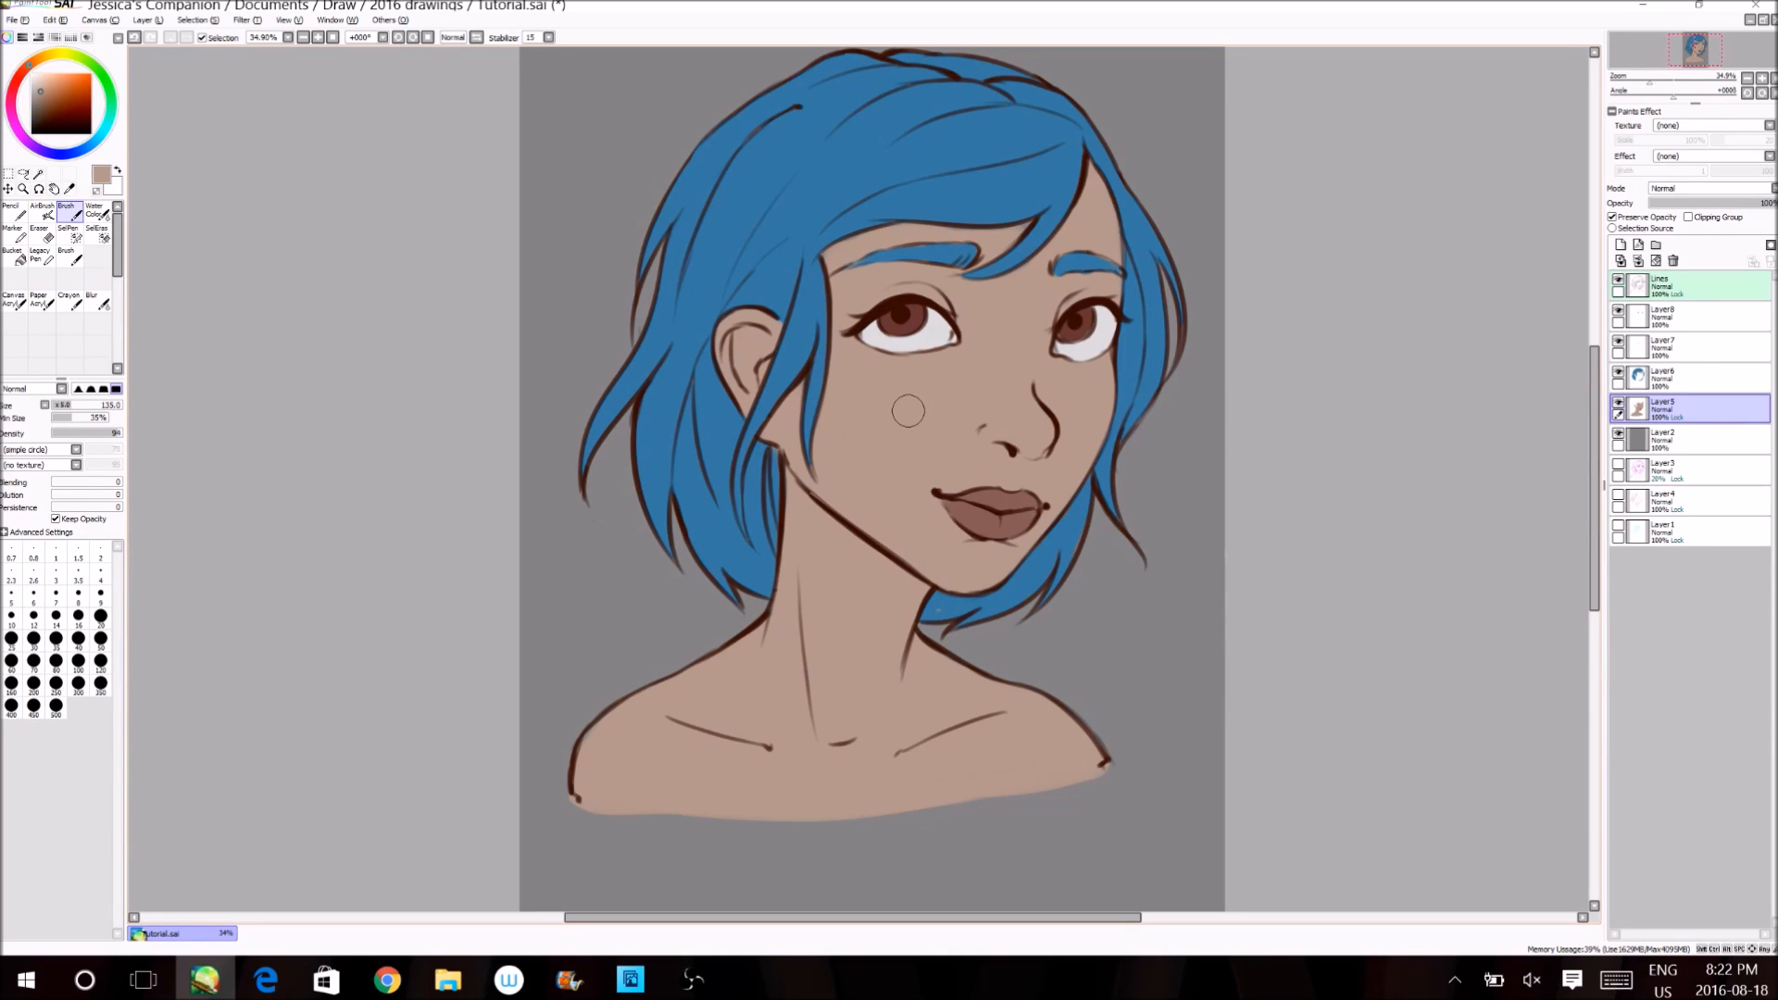
pyautogui.click(78, 660)
pyautogui.moveTo(40, 92)
pyautogui.mouseDown()
pyautogui.moveTo(52, 107)
pyautogui.moveTo(14, 83)
pyautogui.moveTo(111, 100)
pyautogui.moveTo(81, 150)
pyautogui.moveTo(25, 69)
pyautogui.mouseUp()
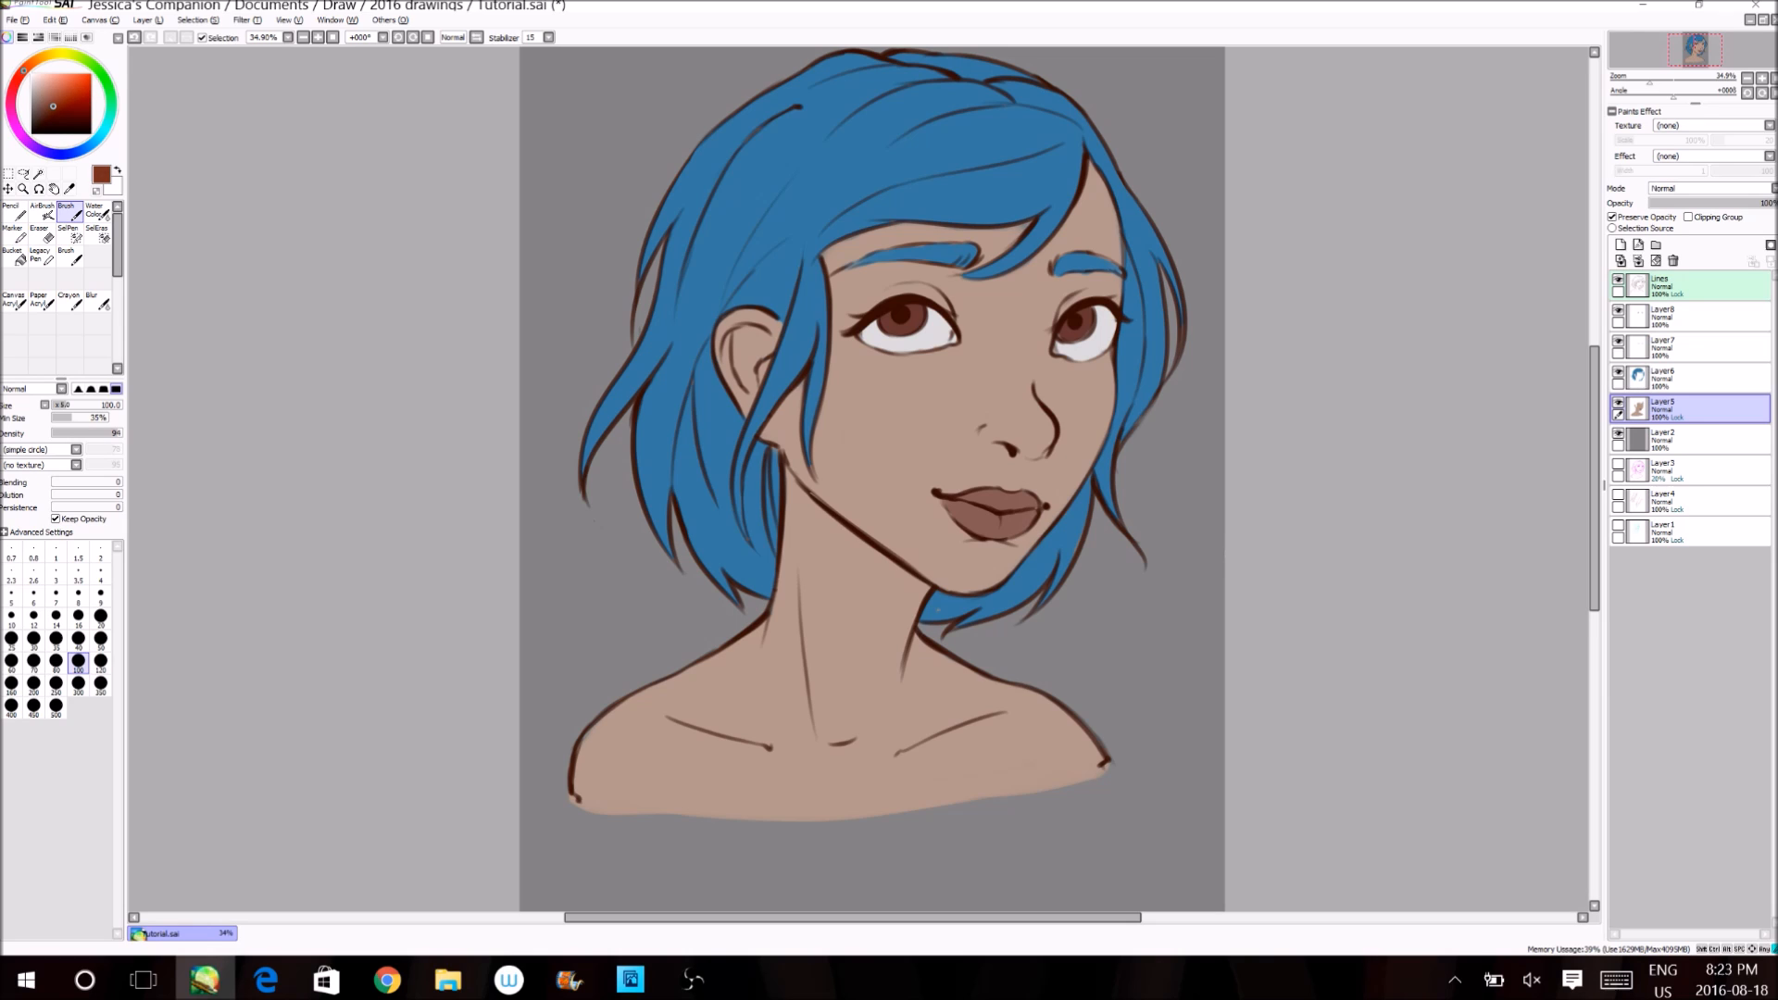
pyautogui.moveTo(25, 69); pyautogui.dragTo(29, 65)
pyautogui.click(55, 110)
pyautogui.moveTo(789, 458)
pyautogui.mouseDown()
pyautogui.moveTo(971, 598)
pyautogui.moveTo(812, 485)
pyautogui.mouseUp()
pyautogui.rightClick(925, 560)
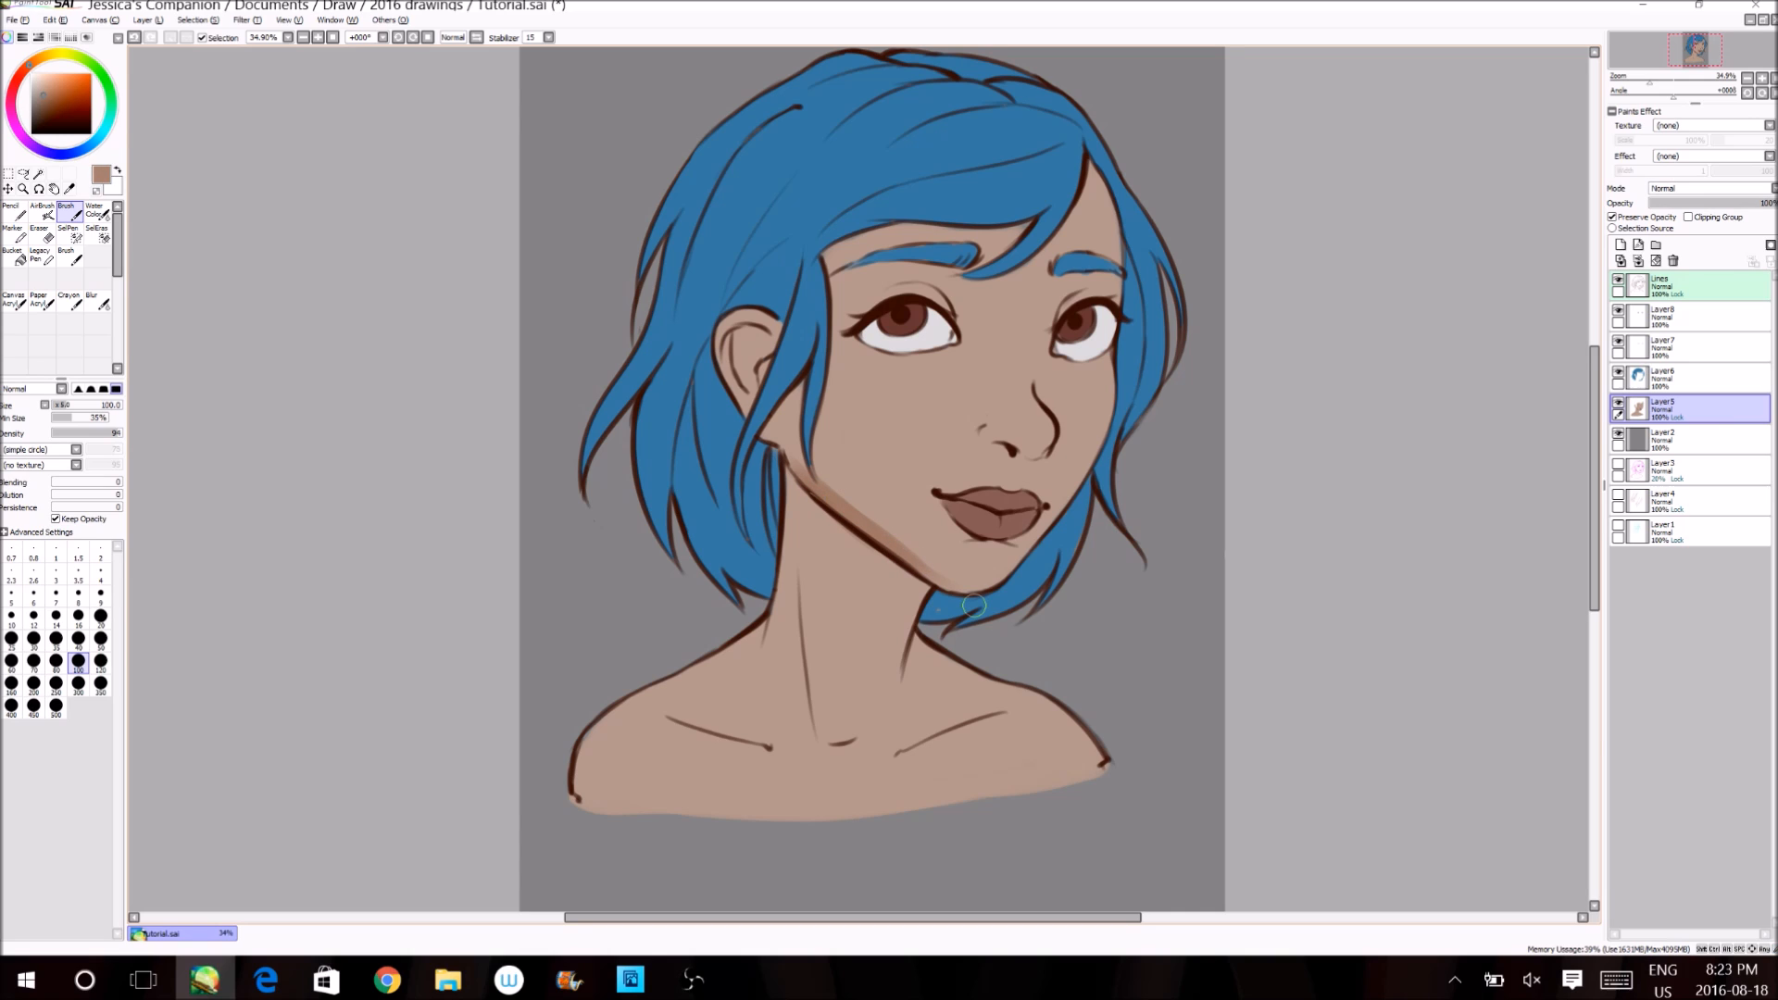
# - Rework the jawline shadow with a muted pinkish brown, blending it into the cheek with sampled tones
pyautogui.rightClick(864, 455)
pyautogui.moveTo(41, 93); pyautogui.dragTo(18, 80)
pyautogui.moveTo(820, 489)
pyautogui.mouseDown()
pyautogui.moveTo(906, 552)
pyautogui.moveTo(848, 508)
pyautogui.mouseUp()
pyautogui.moveTo(787, 435)
pyautogui.mouseDown()
pyautogui.moveTo(899, 523)
pyautogui.moveTo(863, 478)
pyautogui.moveTo(858, 517)
pyautogui.moveTo(795, 458)
pyautogui.moveTo(904, 529)
pyautogui.moveTo(860, 500)
pyautogui.moveTo(827, 506)
pyautogui.moveTo(778, 434)
pyautogui.mouseUp()
pyautogui.rightClick(841, 467)
pyautogui.rightClick(827, 495)
pyautogui.click(29, 143)
pyautogui.moveTo(860, 521)
pyautogui.mouseDown()
pyautogui.moveTo(802, 466)
pyautogui.moveTo(981, 588)
pyautogui.mouseUp()
pyautogui.rightClick(828, 500)
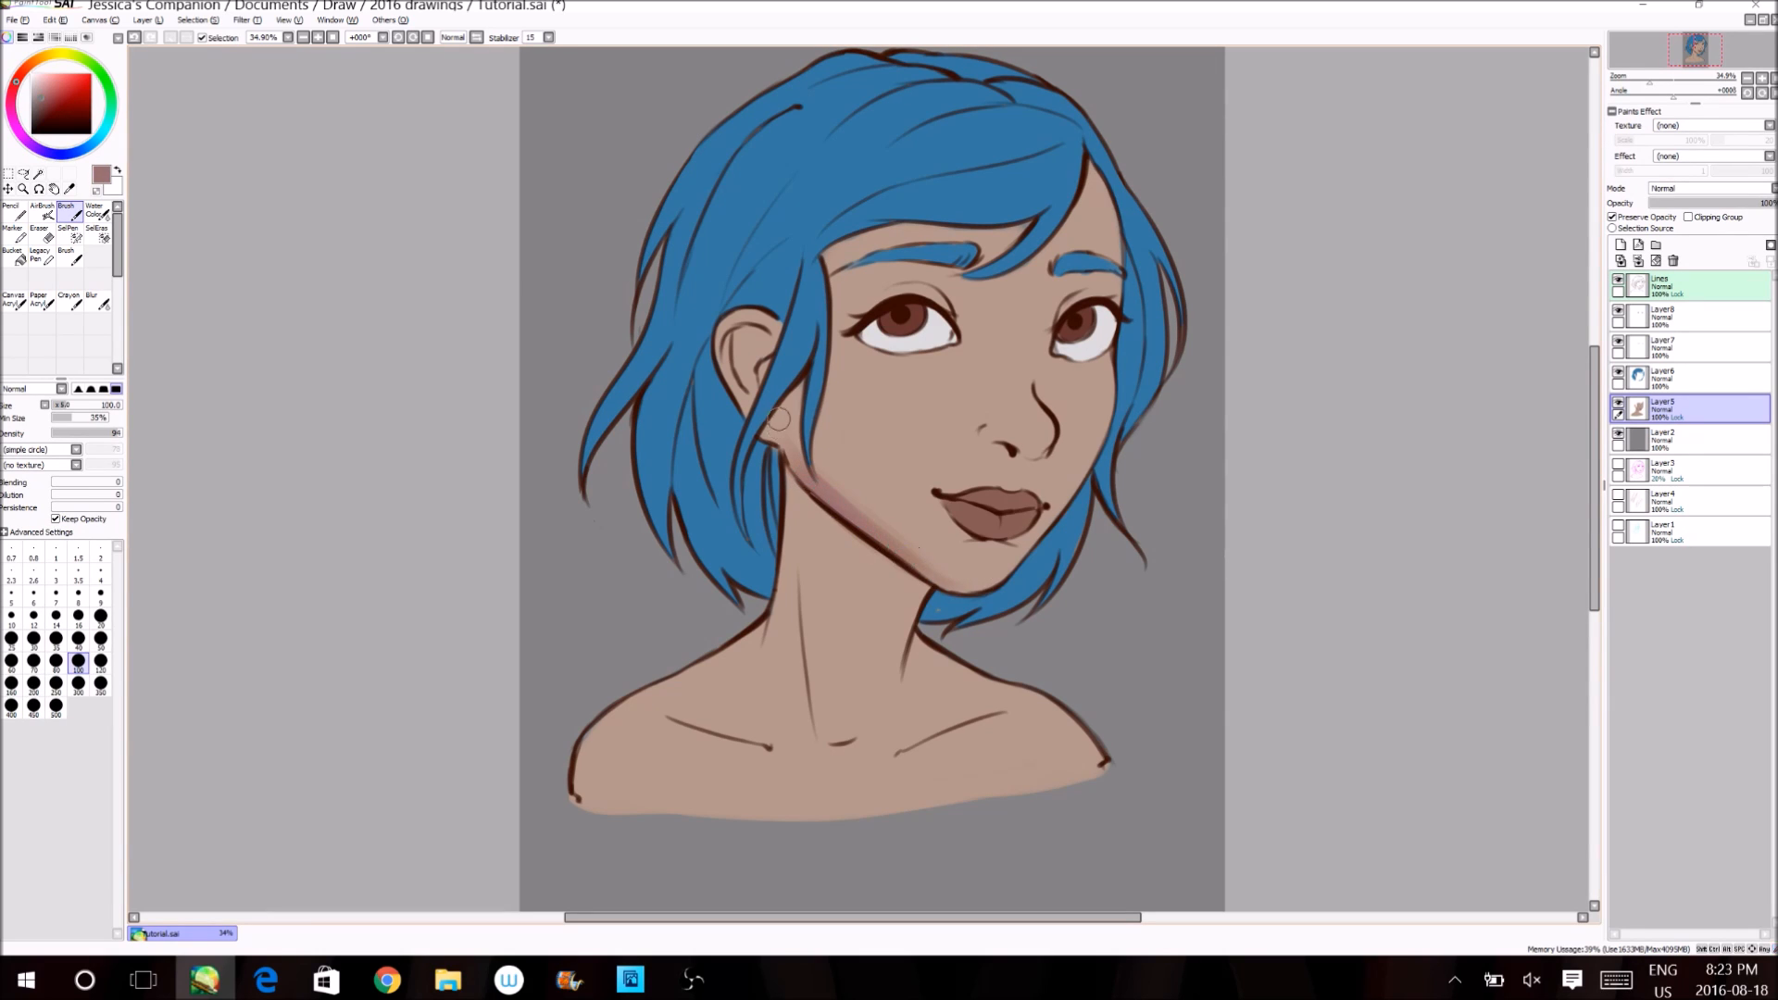
pyautogui.moveTo(786, 423); pyautogui.dragTo(951, 581)
# - Add a layer above the lines and draw a small light grey sun beside the upper hair to mark the light source
pyautogui.click(1667, 285)
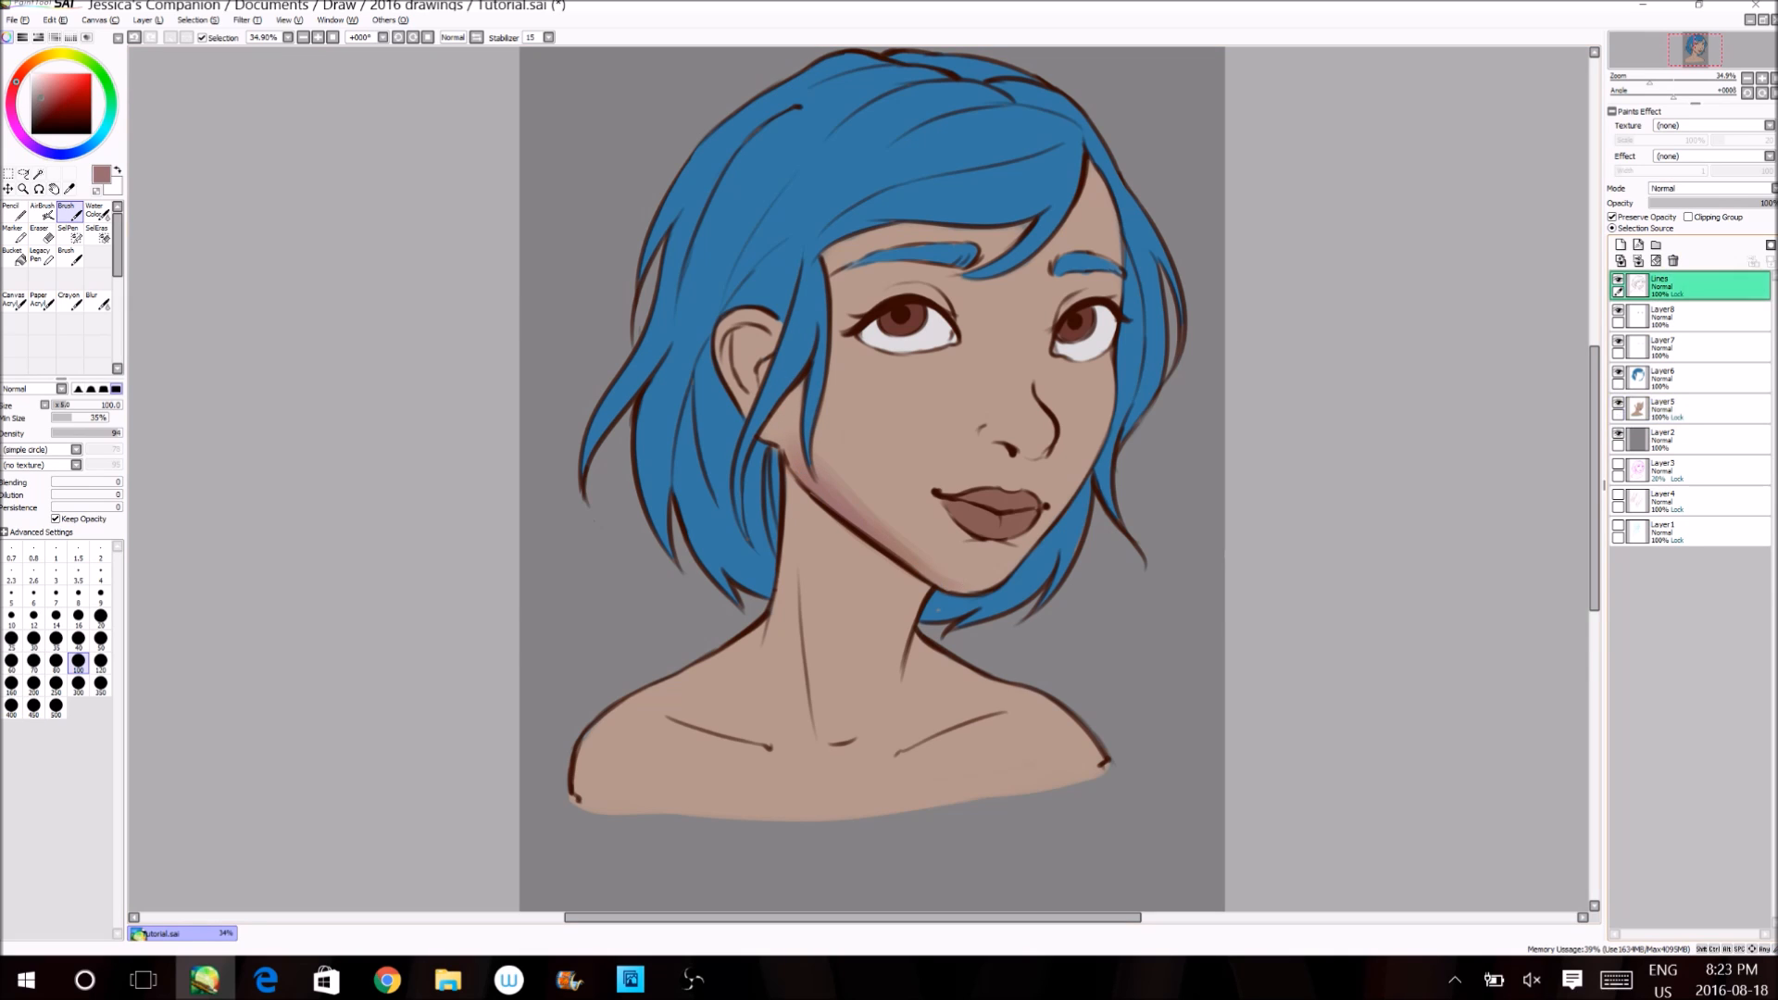
pyautogui.click(1620, 244)
pyautogui.press('[')
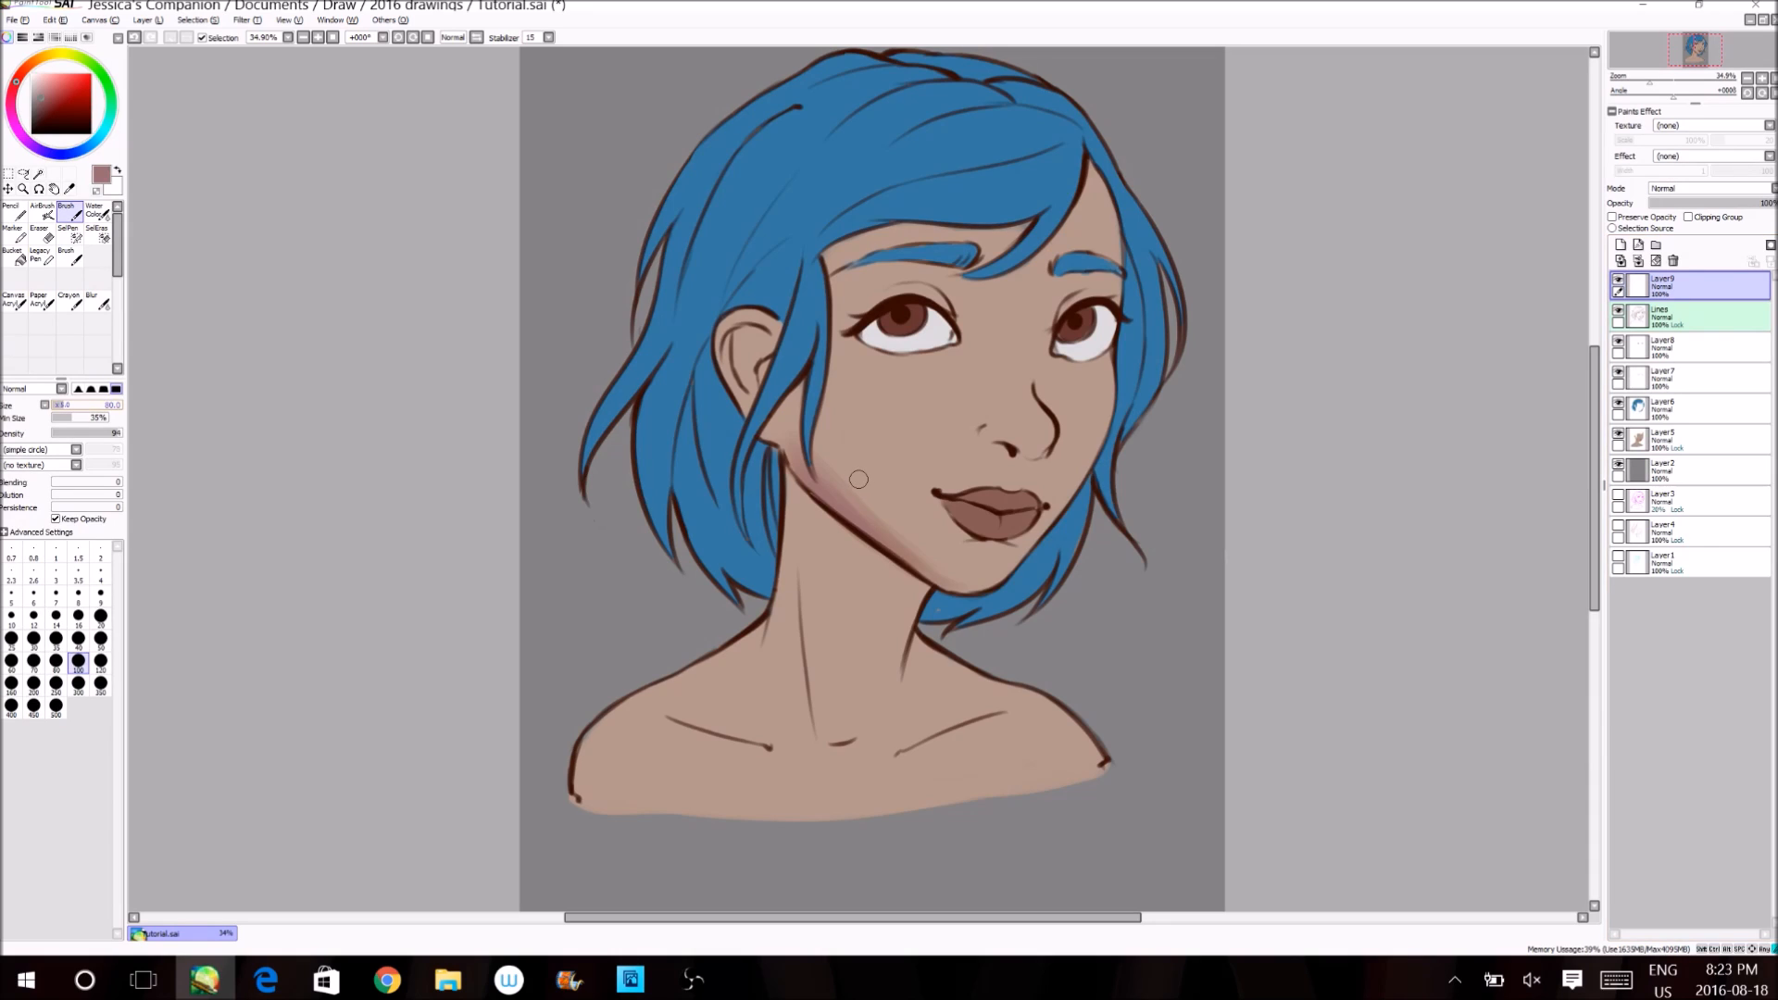
pyautogui.rightClick(934, 333)
pyautogui.moveTo(1187, 135)
pyautogui.mouseDown()
pyautogui.moveTo(1184, 118)
pyautogui.moveTo(1129, 117)
pyautogui.moveTo(1164, 176)
pyautogui.moveTo(1203, 176)
pyautogui.mouseUp()
# - Brush a shadow on the neck beneath the jaw on the skin layer, using a tone sampled from the jaw shadow
pyautogui.click(1691, 440)
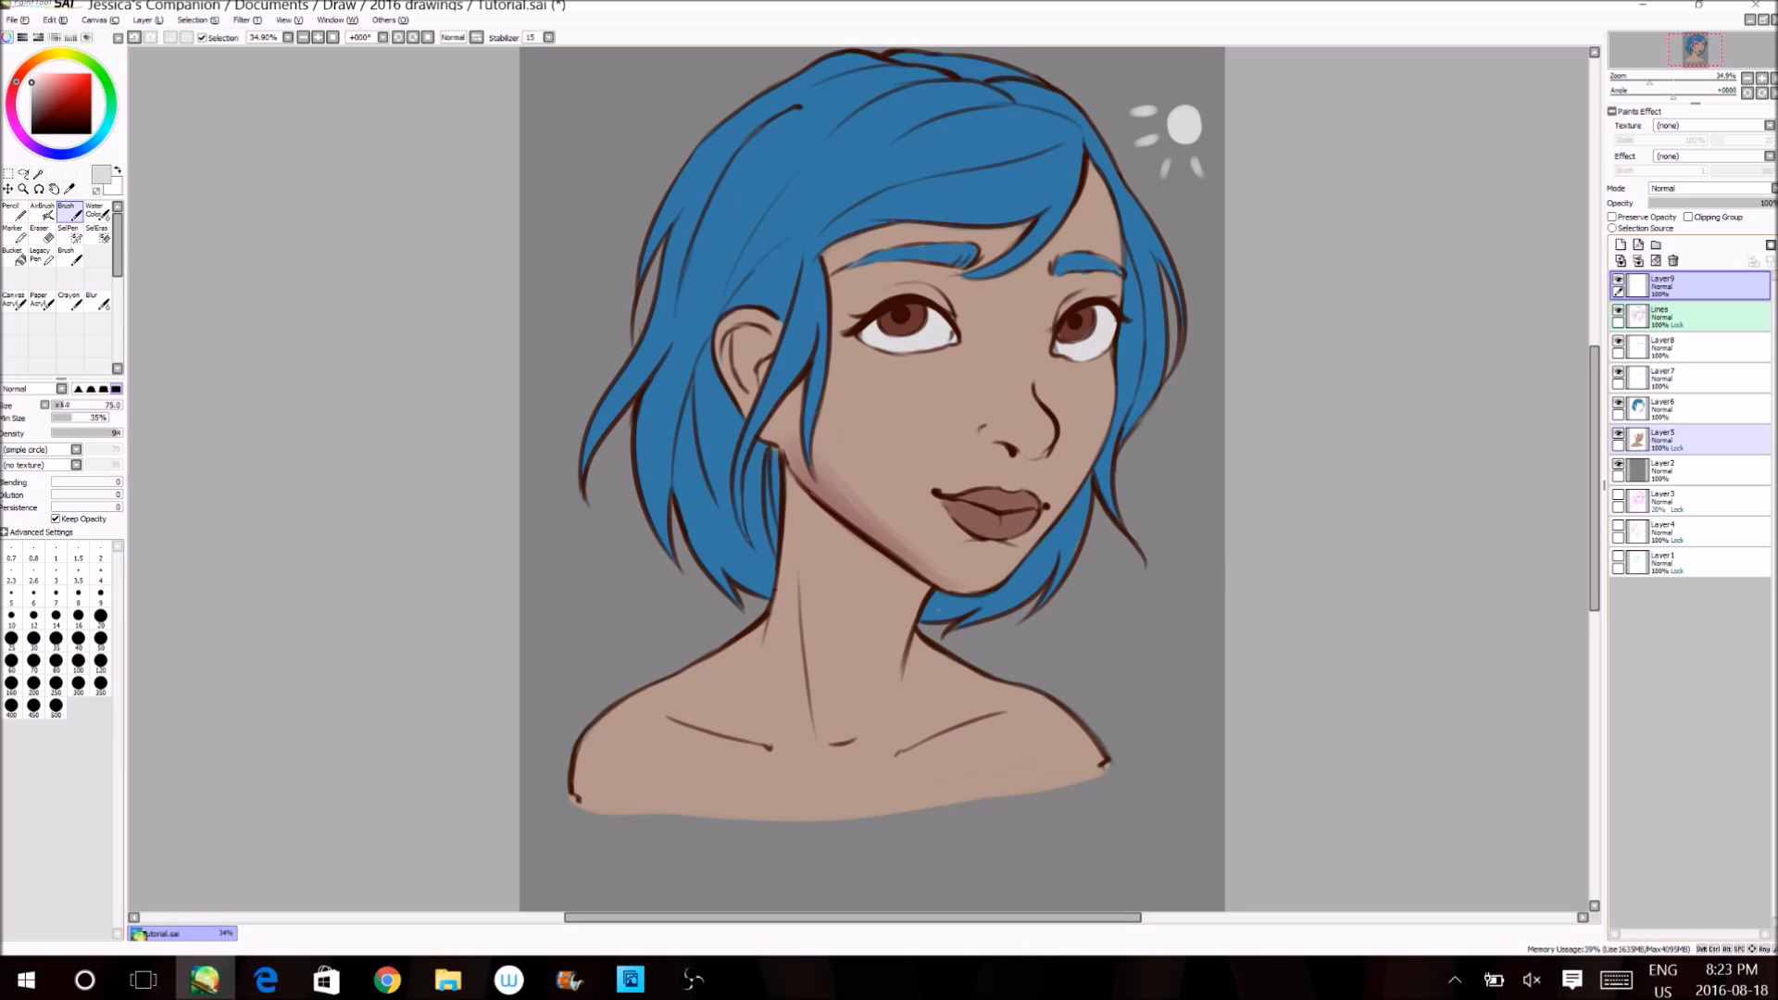
pyautogui.rightClick(839, 499)
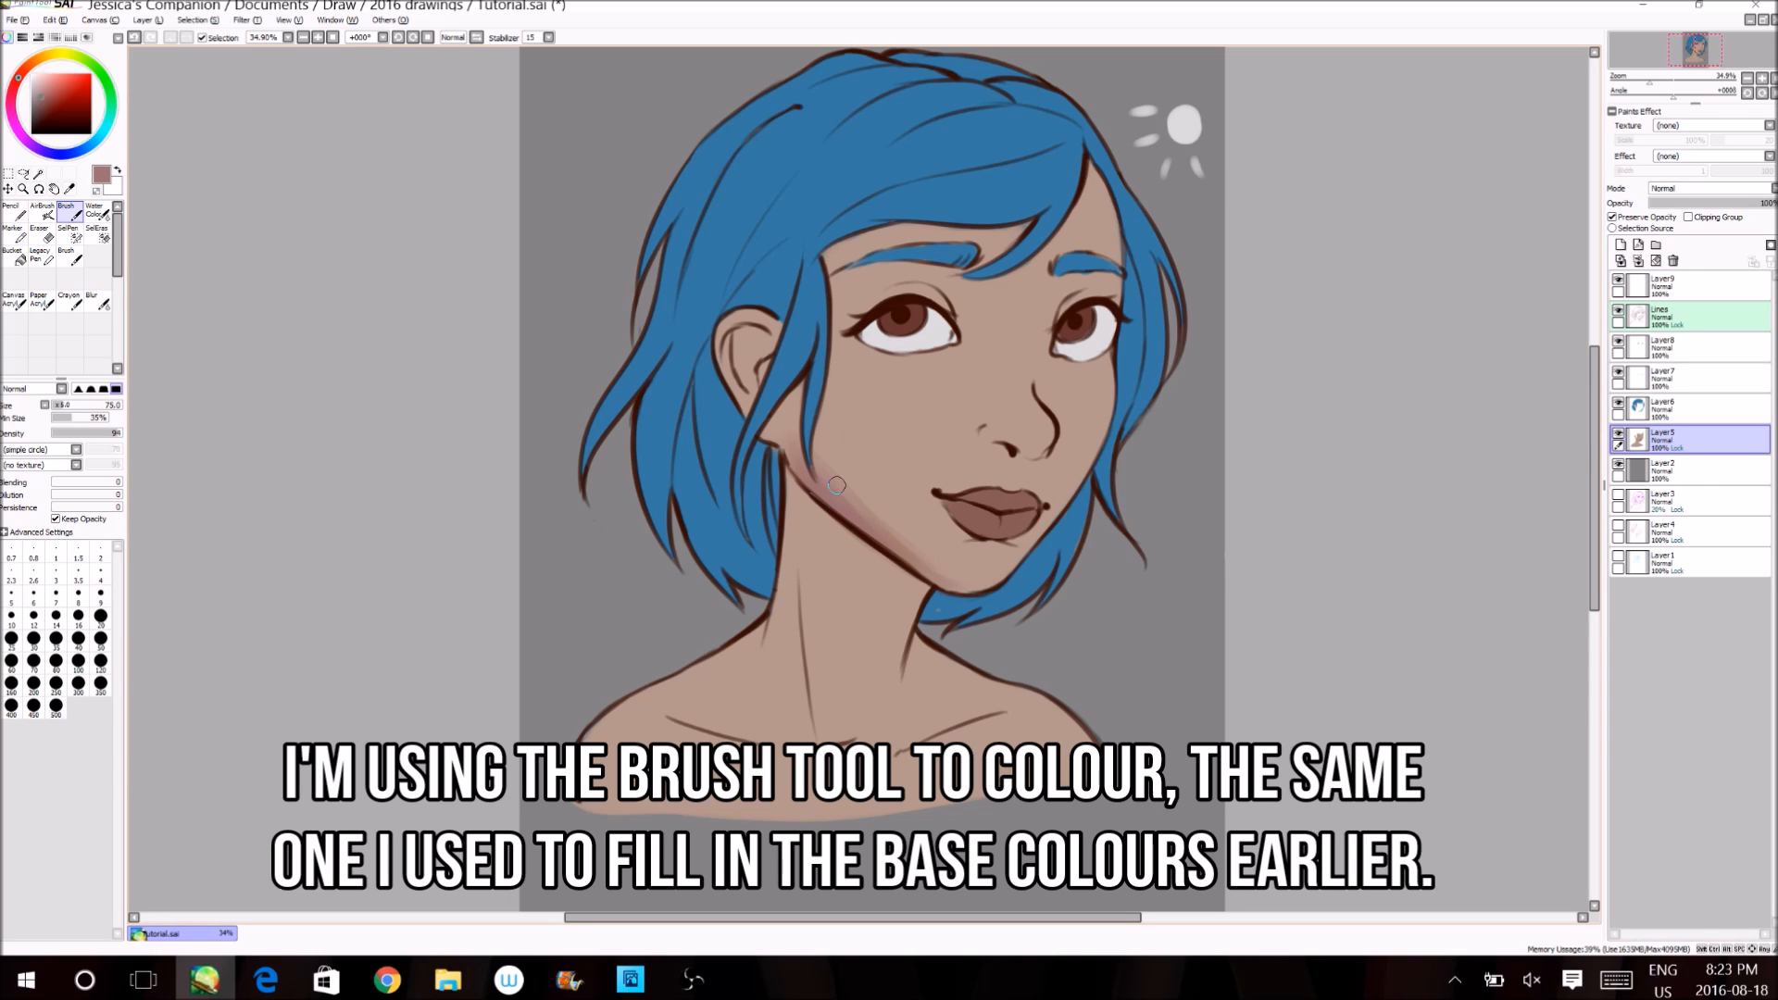
pyautogui.rightClick(845, 487)
pyautogui.rightClick(825, 496)
pyautogui.moveTo(790, 474)
pyautogui.mouseDown()
pyautogui.moveTo(880, 577)
pyautogui.moveTo(910, 583)
pyautogui.moveTo(805, 519)
pyautogui.moveTo(868, 574)
pyautogui.mouseUp()
pyautogui.moveTo(788, 489); pyautogui.dragTo(871, 583)
# - Deepen the shadow under the jaw with a darker reddish brown and blend it down the side of the neck
pyautogui.click(46, 104)
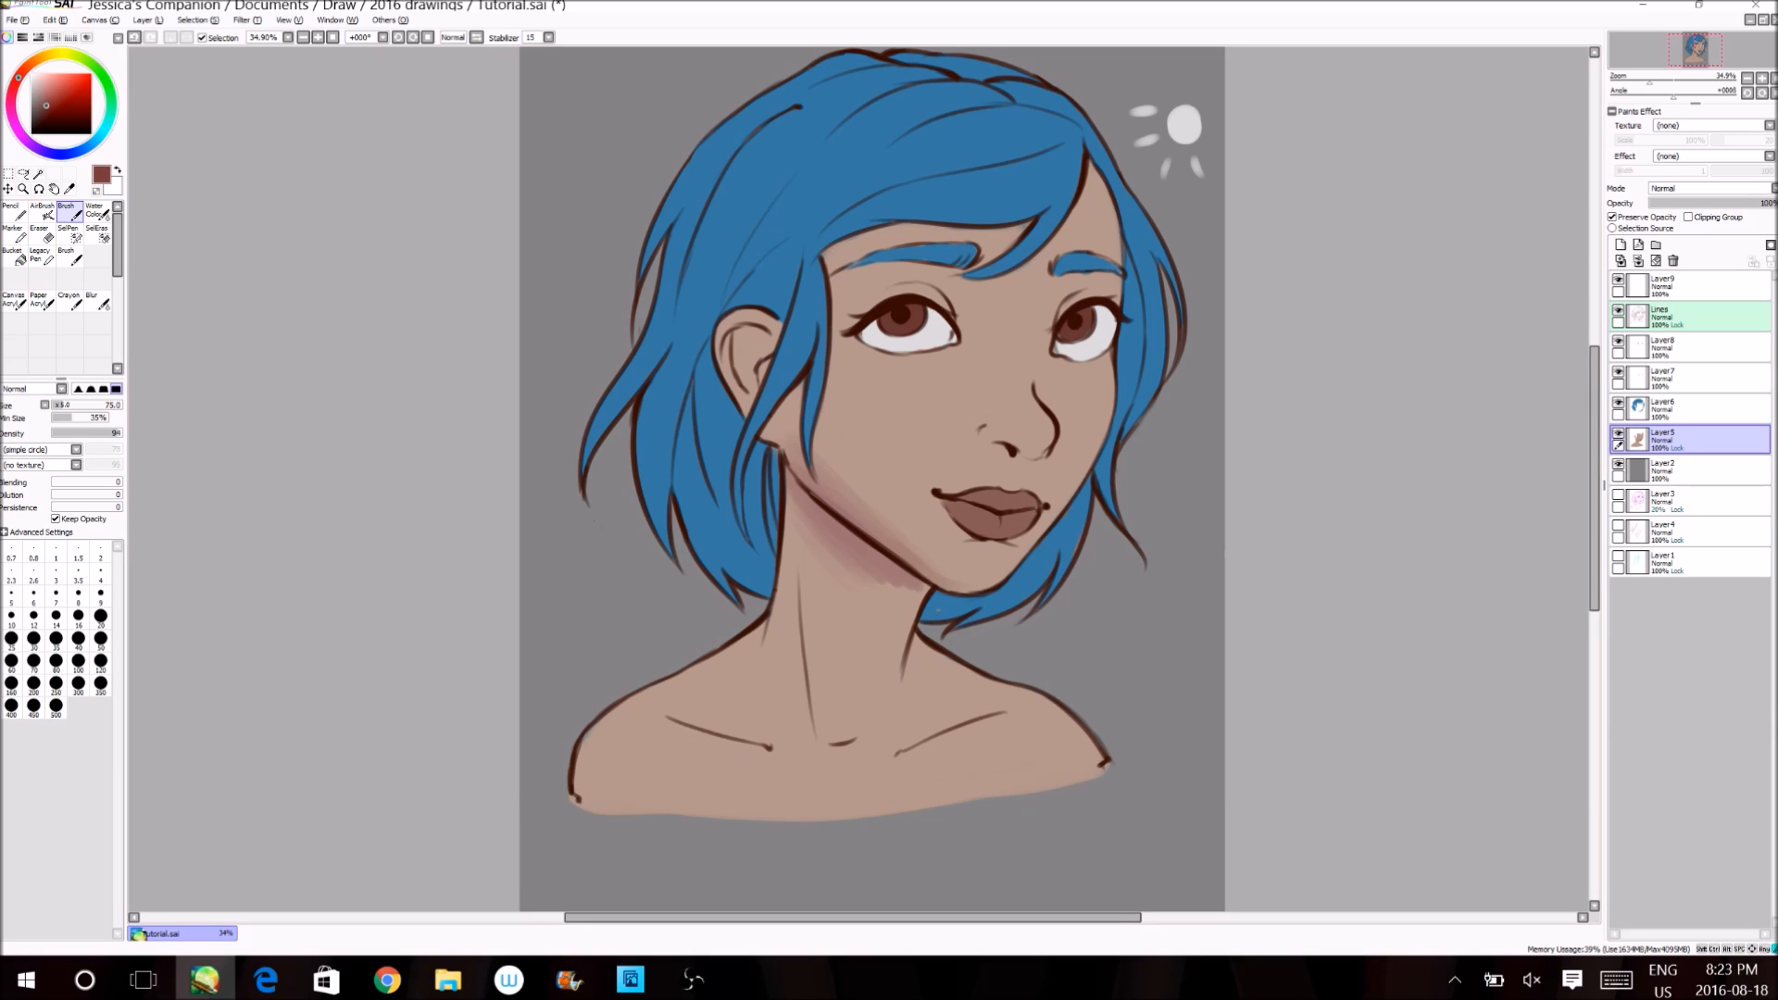
pyautogui.click(13, 89)
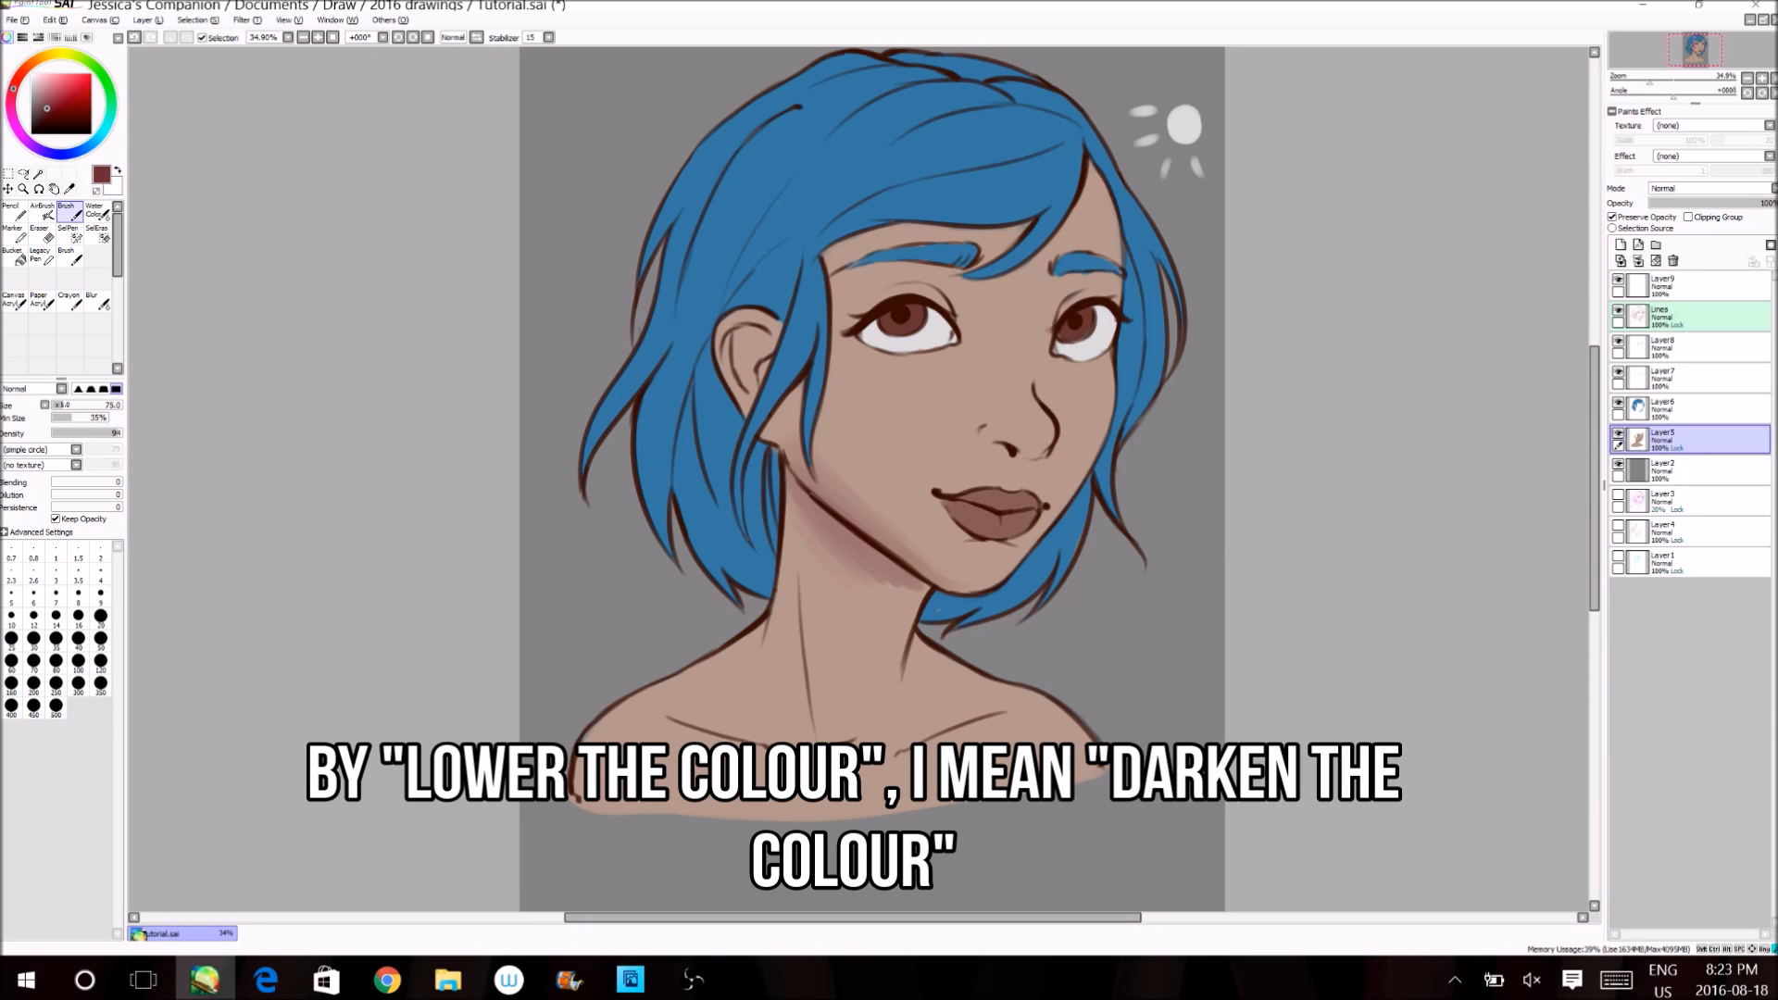
pyautogui.moveTo(802, 491); pyautogui.dragTo(842, 528)
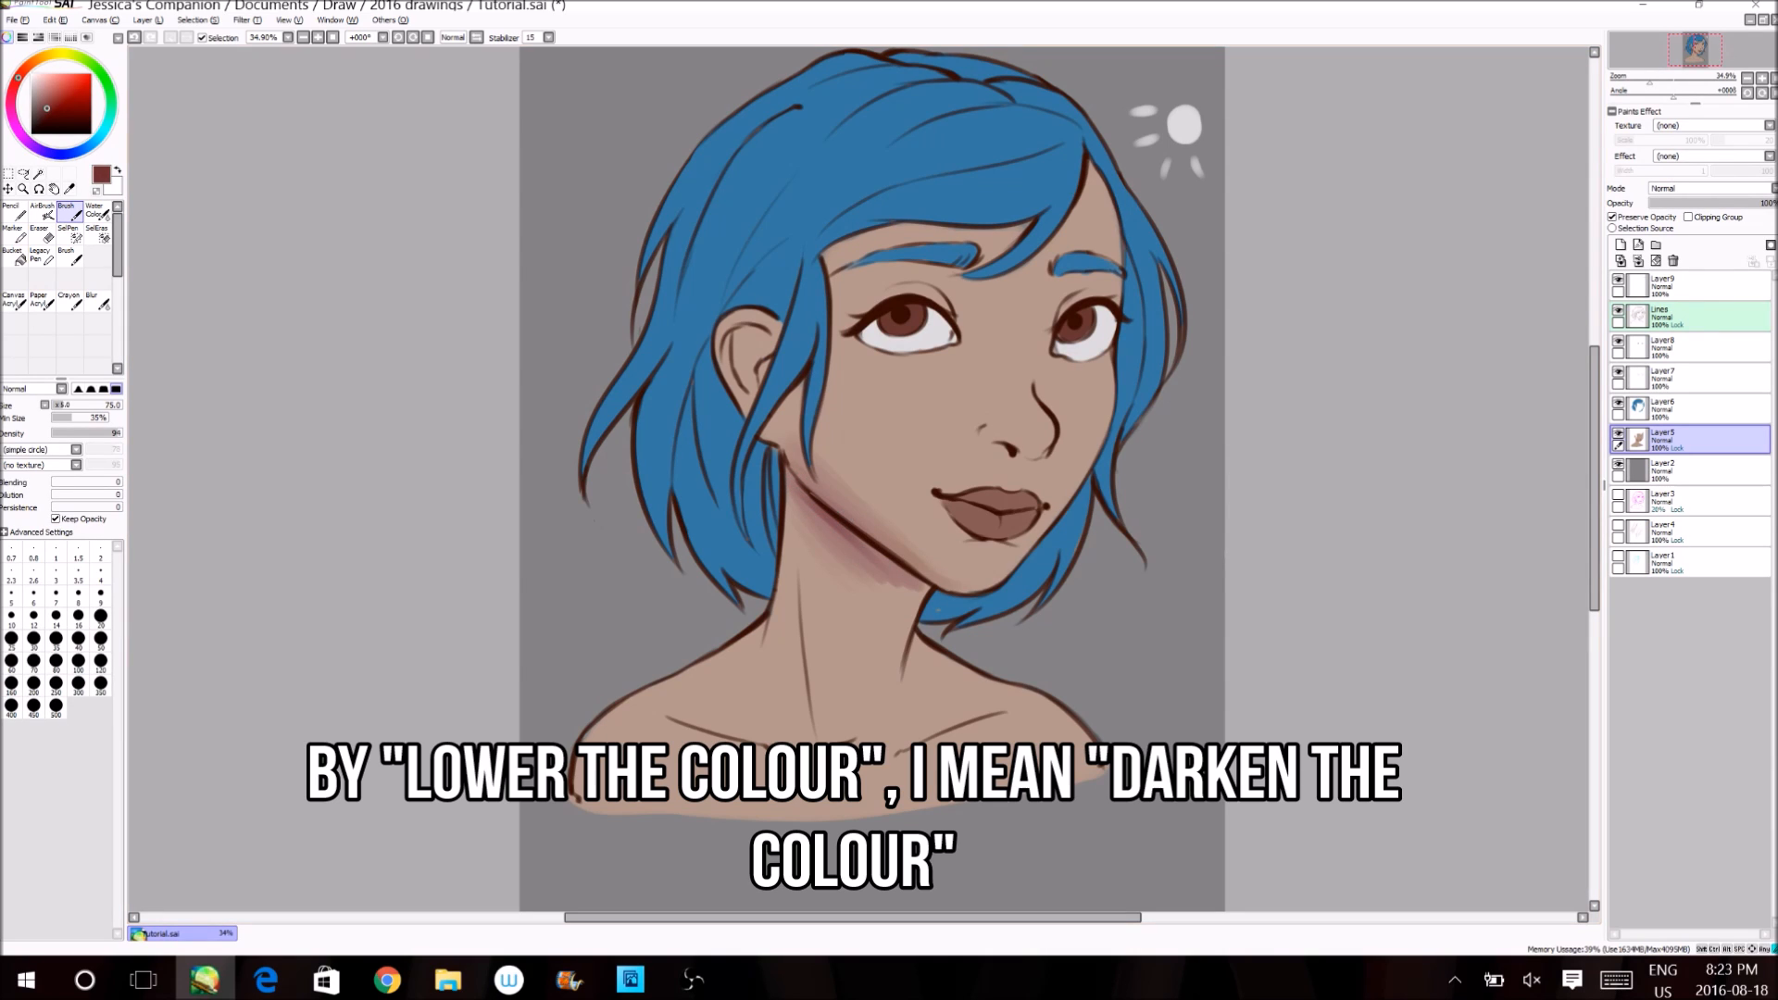
pyautogui.moveTo(808, 506)
pyautogui.mouseDown()
pyautogui.moveTo(897, 576)
pyautogui.moveTo(834, 541)
pyautogui.mouseUp()
pyautogui.rightClick(868, 587)
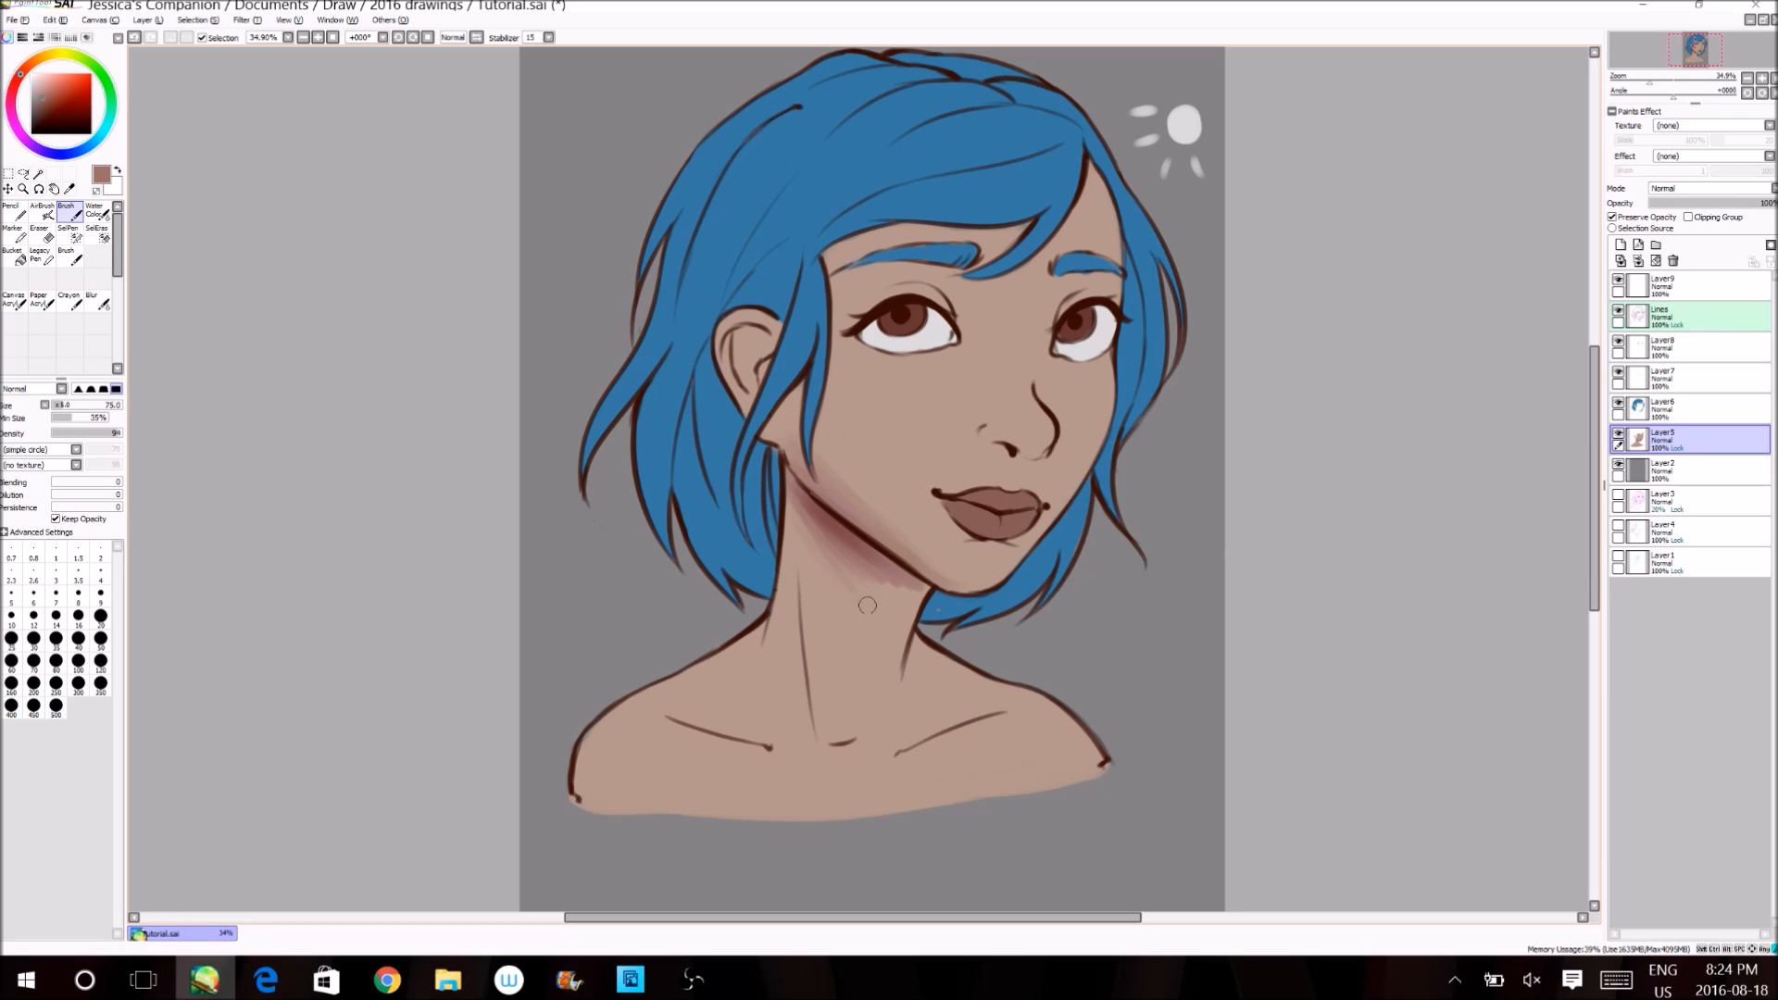
pyautogui.moveTo(789, 478)
pyautogui.mouseDown()
pyautogui.moveTo(806, 542)
pyautogui.moveTo(789, 583)
pyautogui.mouseUp()
pyautogui.moveTo(820, 510); pyautogui.dragTo(843, 542)
pyautogui.rightClick(830, 524)
# - Shade the inner ear, the eye sockets and the forehead below the bangs with the sampled shadow tone
pyautogui.moveTo(759, 339); pyautogui.dragTo(741, 382)
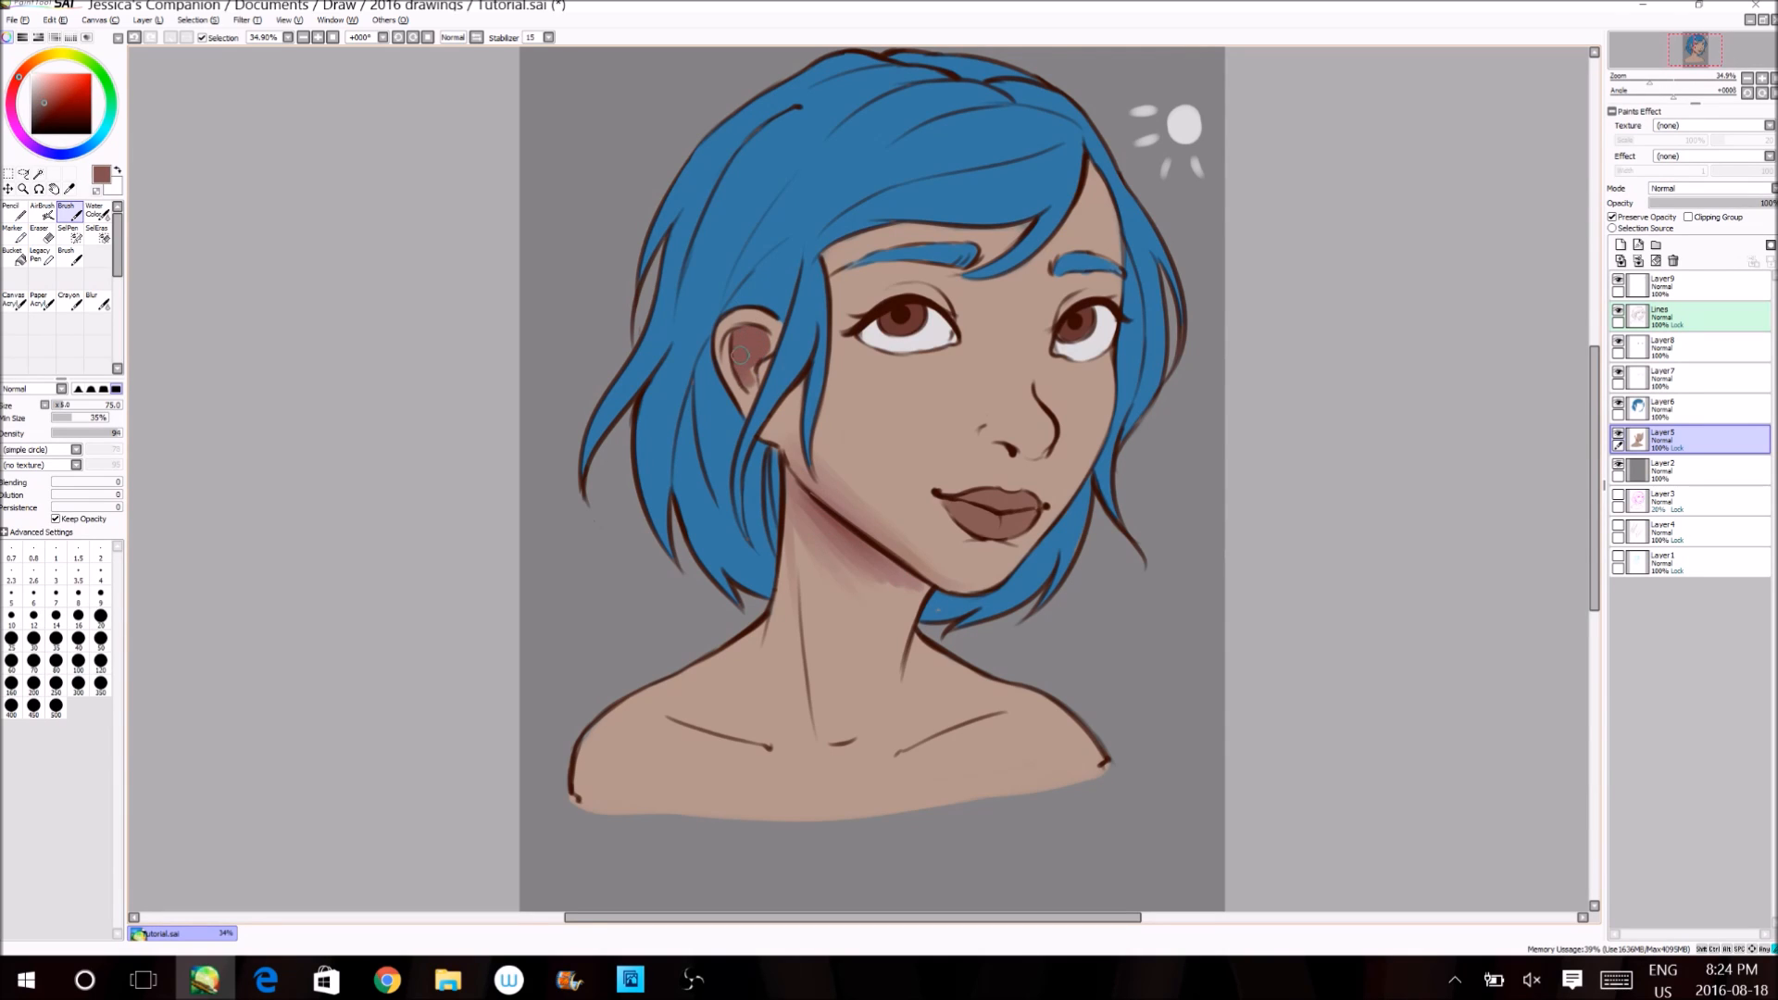
pyautogui.moveTo(944, 282)
pyautogui.mouseDown()
pyautogui.moveTo(906, 278)
pyautogui.moveTo(926, 281)
pyautogui.mouseUp()
pyautogui.moveTo(1077, 289)
pyautogui.mouseDown()
pyautogui.moveTo(1050, 321)
pyautogui.moveTo(1095, 287)
pyautogui.mouseUp()
pyautogui.moveTo(1023, 232)
pyautogui.mouseDown()
pyautogui.moveTo(866, 232)
pyautogui.moveTo(921, 234)
pyautogui.mouseUp()
pyautogui.moveTo(971, 347)
pyautogui.mouseDown()
pyautogui.moveTo(945, 368)
pyautogui.moveTo(963, 360)
pyautogui.mouseUp()
# - Shade the side and underside of the nose and blend the shadow above the upper lip
pyautogui.moveTo(1050, 437)
pyautogui.mouseDown()
pyautogui.moveTo(987, 441)
pyautogui.moveTo(1046, 454)
pyautogui.moveTo(980, 448)
pyautogui.moveTo(1019, 477)
pyautogui.moveTo(992, 471)
pyautogui.mouseUp()
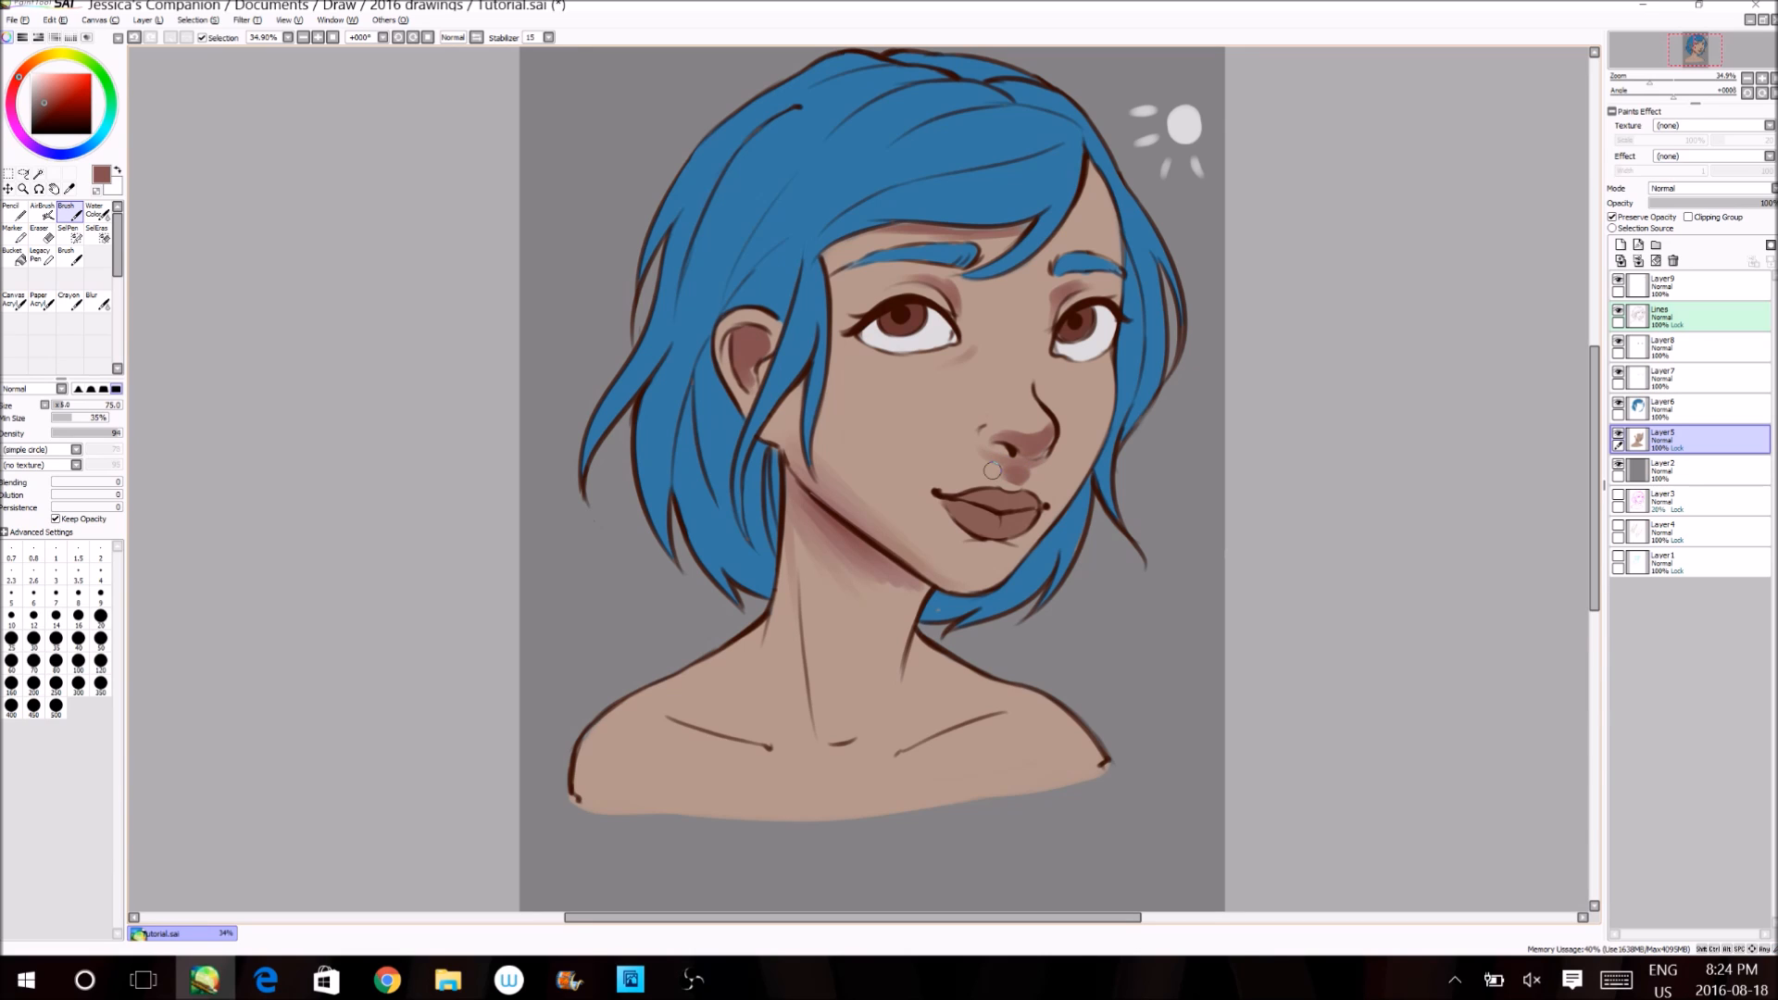
pyautogui.keyDown('alt'); pyautogui.click(1008, 472); pyautogui.keyUp('alt')
pyautogui.moveTo(1006, 468); pyautogui.dragTo(1019, 458)
pyautogui.keyDown('alt'); pyautogui.click(1071, 420); pyautogui.keyUp('alt')
pyautogui.keyDown('alt'); pyautogui.click(1045, 433); pyautogui.keyUp('alt')
pyautogui.moveTo(1049, 422); pyautogui.dragTo(1040, 407)
# - Brush reddish brown shadows along the neck tendon line and over the outer part of the shoulder on the ear side
pyautogui.moveTo(795, 588); pyautogui.dragTo(807, 722)
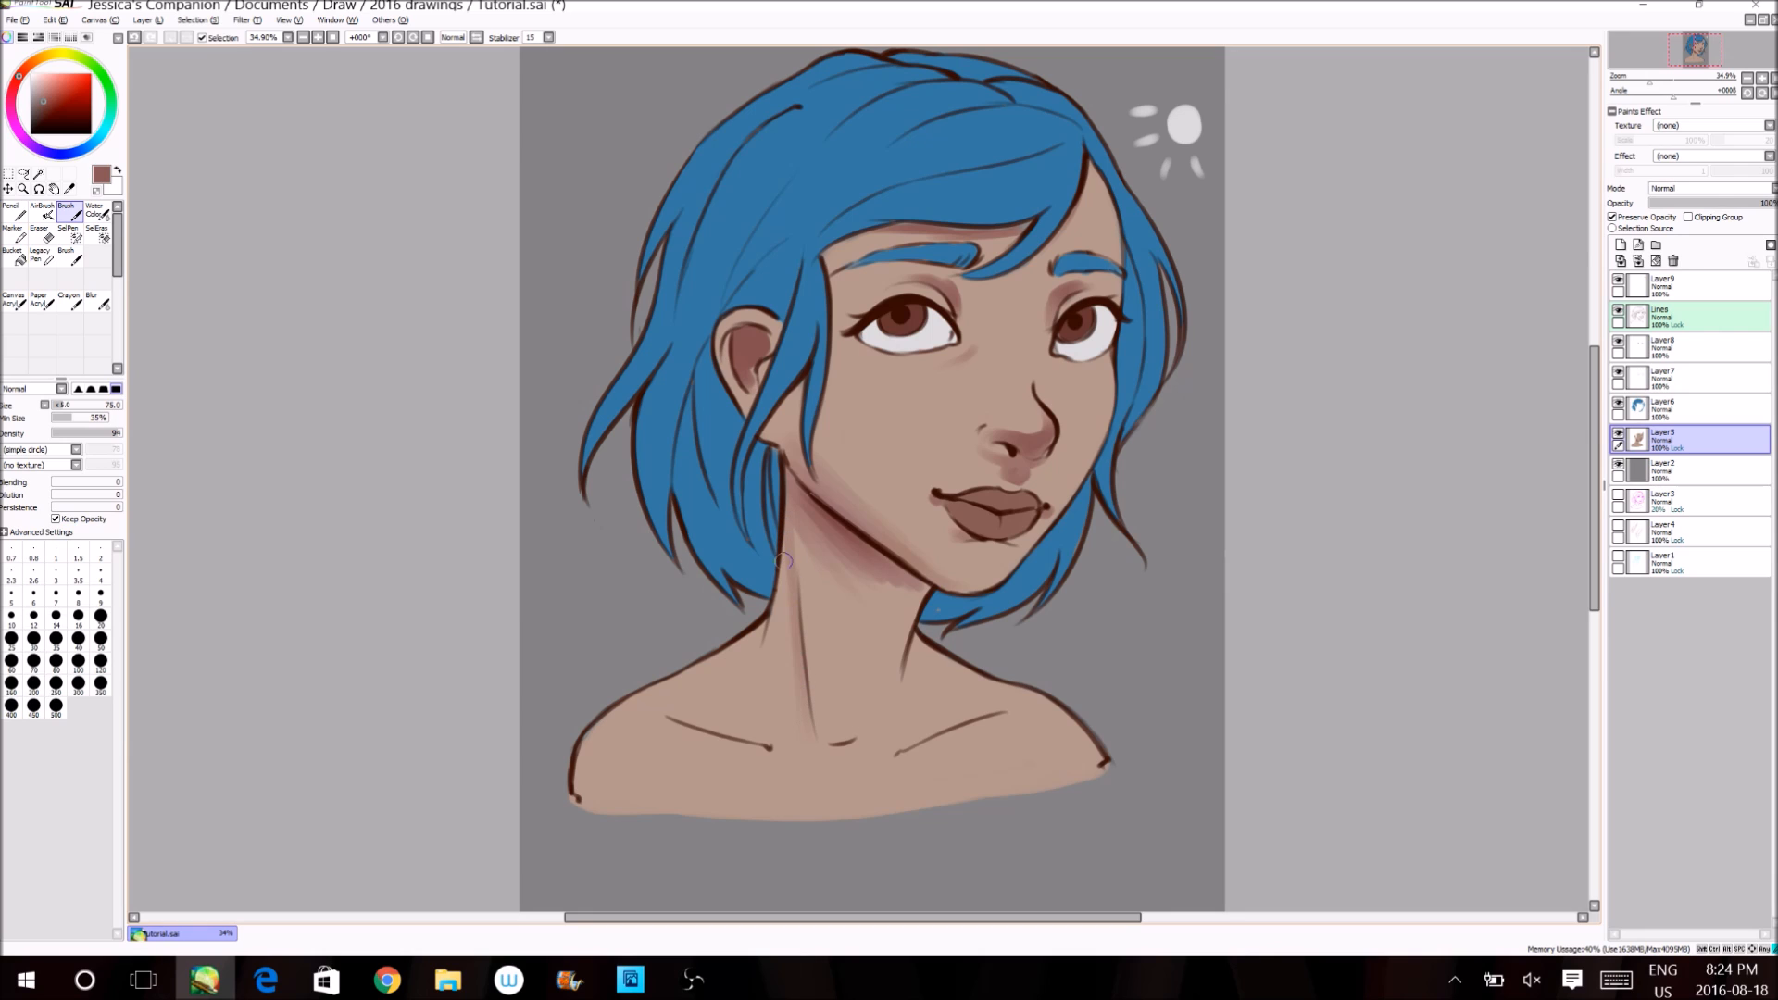
pyautogui.moveTo(616, 693); pyautogui.dragTo(591, 804)
pyautogui.moveTo(613, 735)
pyautogui.mouseDown()
pyautogui.moveTo(614, 773)
pyautogui.moveTo(619, 811)
pyautogui.mouseUp()
pyautogui.moveTo(639, 693)
pyautogui.mouseDown()
pyautogui.moveTo(594, 759)
pyautogui.moveTo(640, 783)
pyautogui.moveTo(634, 800)
pyautogui.moveTo(623, 738)
pyautogui.moveTo(672, 711)
pyautogui.moveTo(659, 814)
pyautogui.mouseUp()
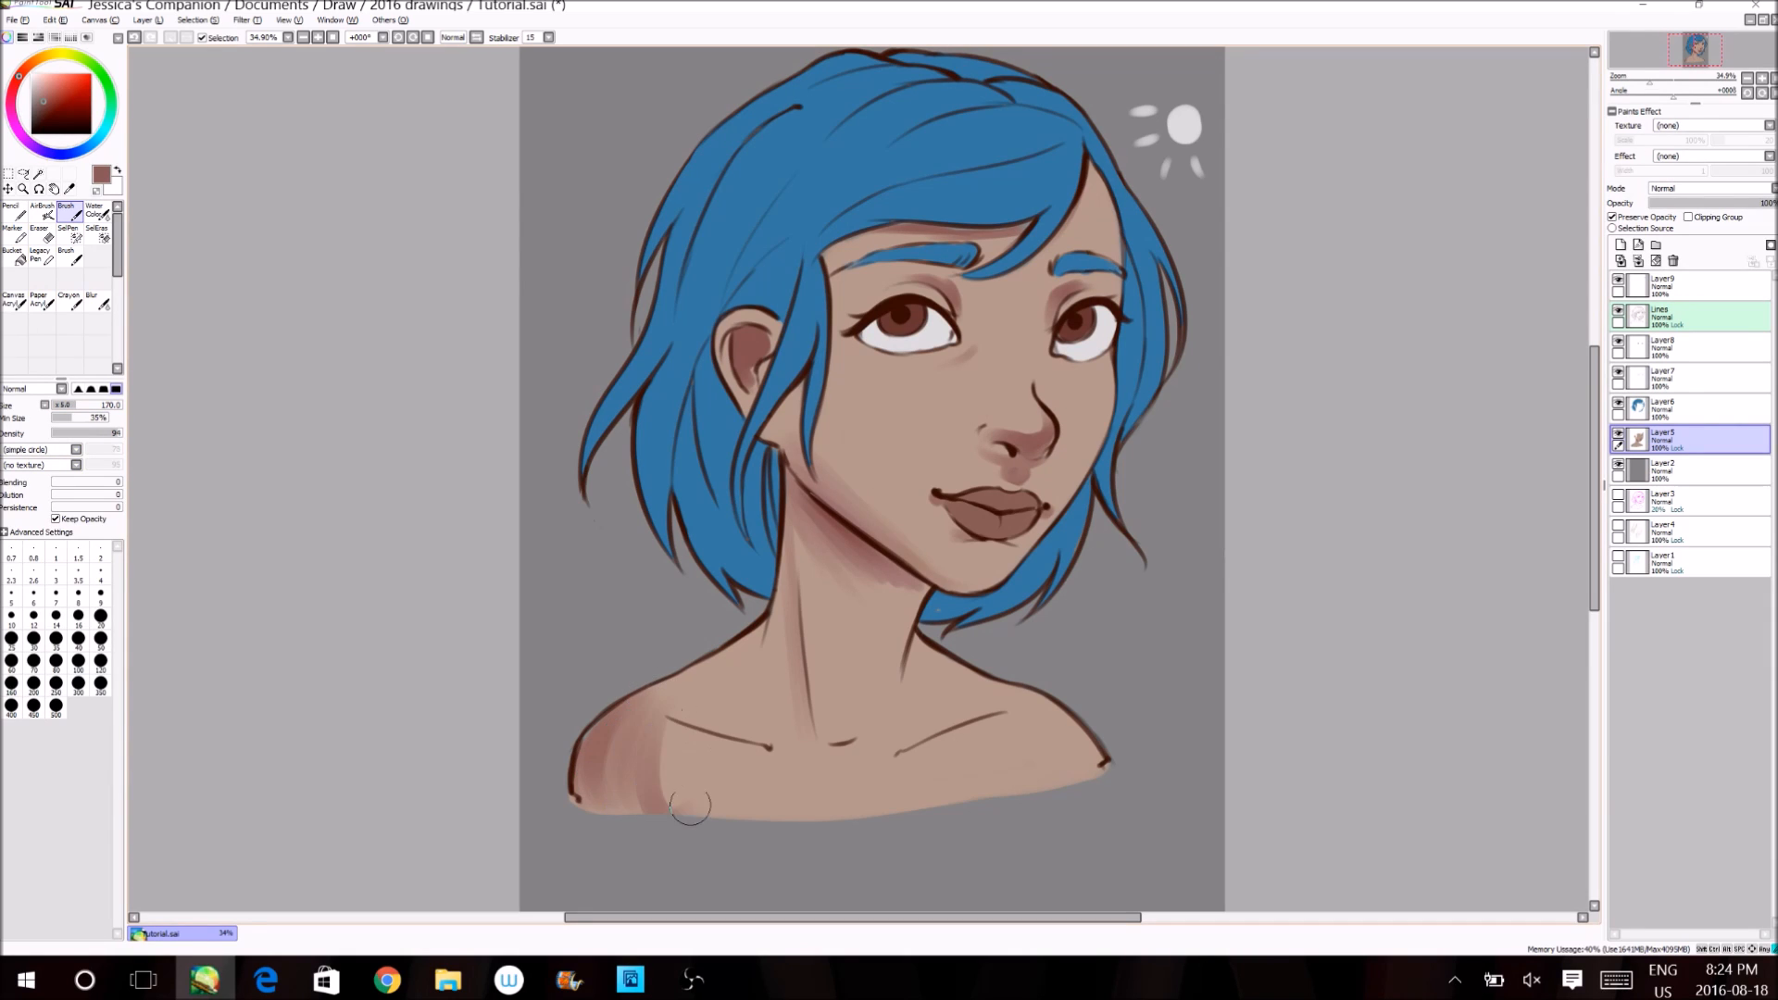
# - Blend the shoulder shadow with sampled skin tones and extend it below the adjacent collarbone
pyautogui.keyDown('alt'); pyautogui.click(687, 701); pyautogui.keyUp('alt')
pyautogui.moveTo(686, 701)
pyautogui.mouseDown()
pyautogui.moveTo(665, 804)
pyautogui.moveTo(612, 815)
pyautogui.moveTo(603, 734)
pyautogui.moveTo(635, 815)
pyautogui.moveTo(706, 806)
pyautogui.mouseUp()
pyautogui.keyDown('alt'); pyautogui.click(603, 735); pyautogui.keyUp('alt')
pyautogui.moveTo(640, 745)
pyautogui.mouseDown()
pyautogui.moveTo(770, 785)
pyautogui.moveTo(672, 767)
pyautogui.moveTo(672, 799)
pyautogui.moveTo(747, 760)
pyautogui.mouseUp()
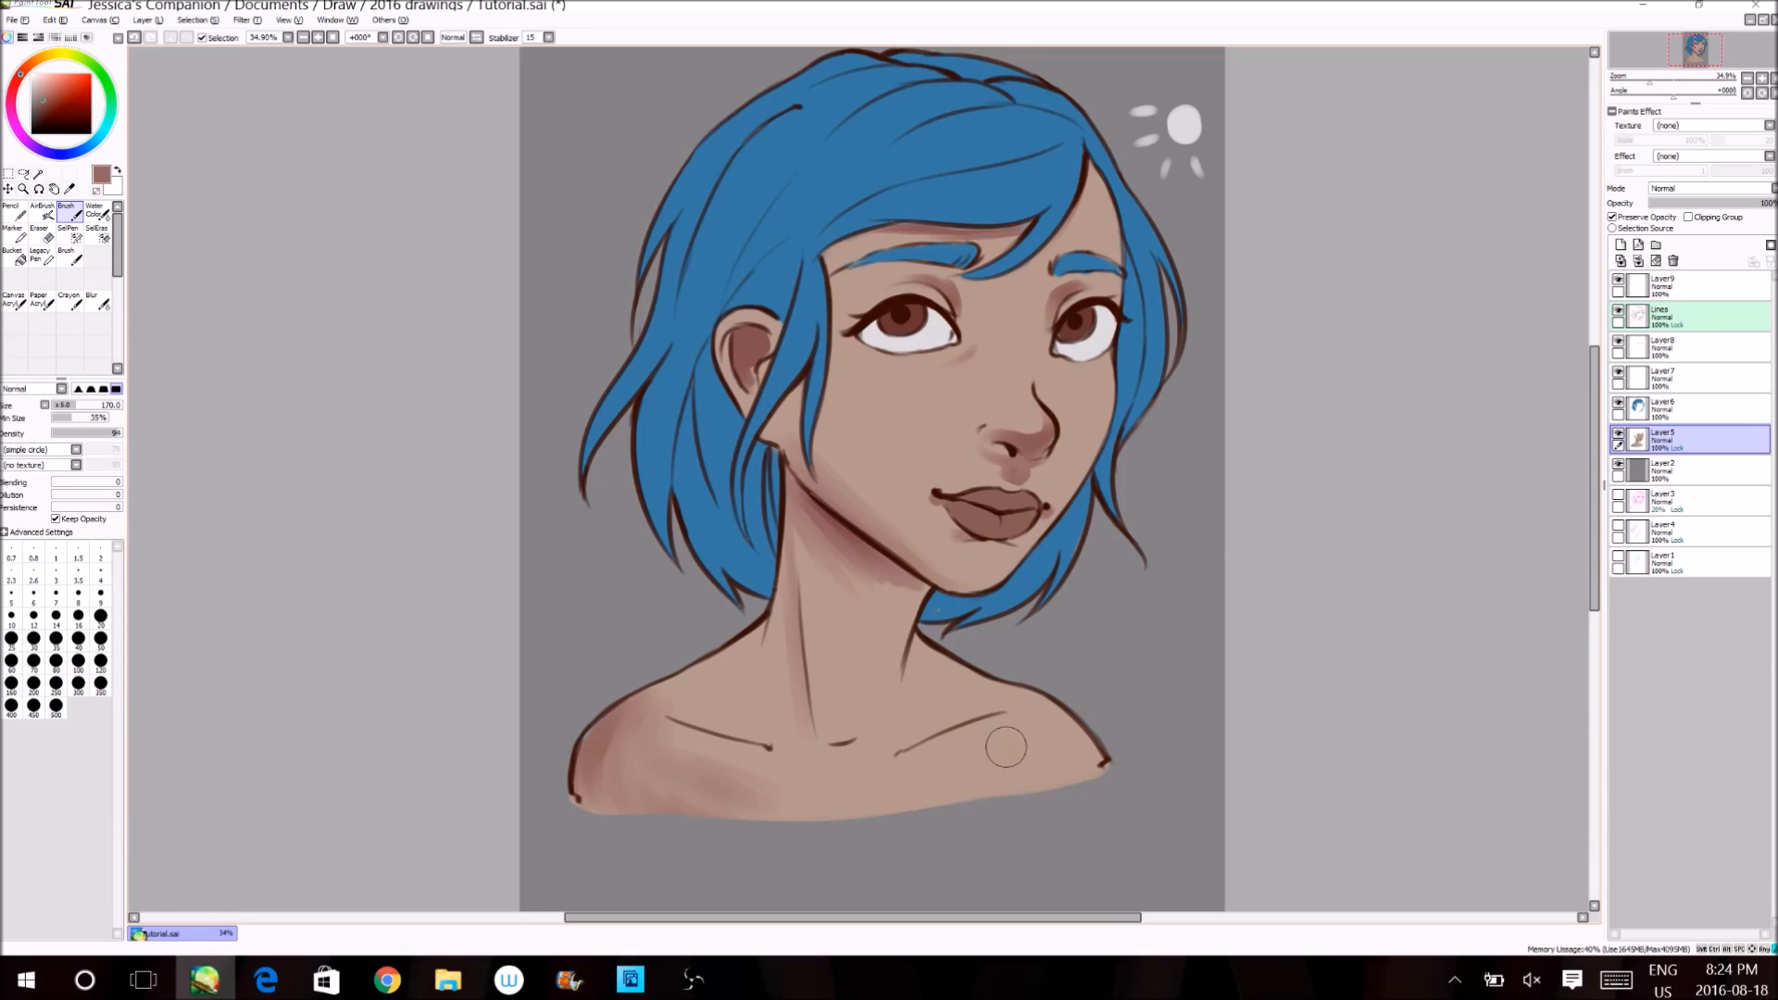
# - Shade the chest below the other collarbone and the middle of the throat, and smooth the inner ear shadow
pyautogui.moveTo(972, 748)
pyautogui.mouseDown()
pyautogui.moveTo(923, 809)
pyautogui.moveTo(974, 786)
pyautogui.moveTo(847, 744)
pyautogui.moveTo(916, 776)
pyautogui.moveTo(789, 804)
pyautogui.mouseUp()
pyautogui.moveTo(858, 731)
pyautogui.mouseDown()
pyautogui.moveTo(824, 643)
pyautogui.moveTo(832, 721)
pyautogui.moveTo(846, 672)
pyautogui.moveTo(852, 731)
pyautogui.moveTo(834, 680)
pyautogui.moveTo(828, 719)
pyautogui.moveTo(828, 563)
pyautogui.moveTo(847, 561)
pyautogui.moveTo(853, 695)
pyautogui.mouseUp()
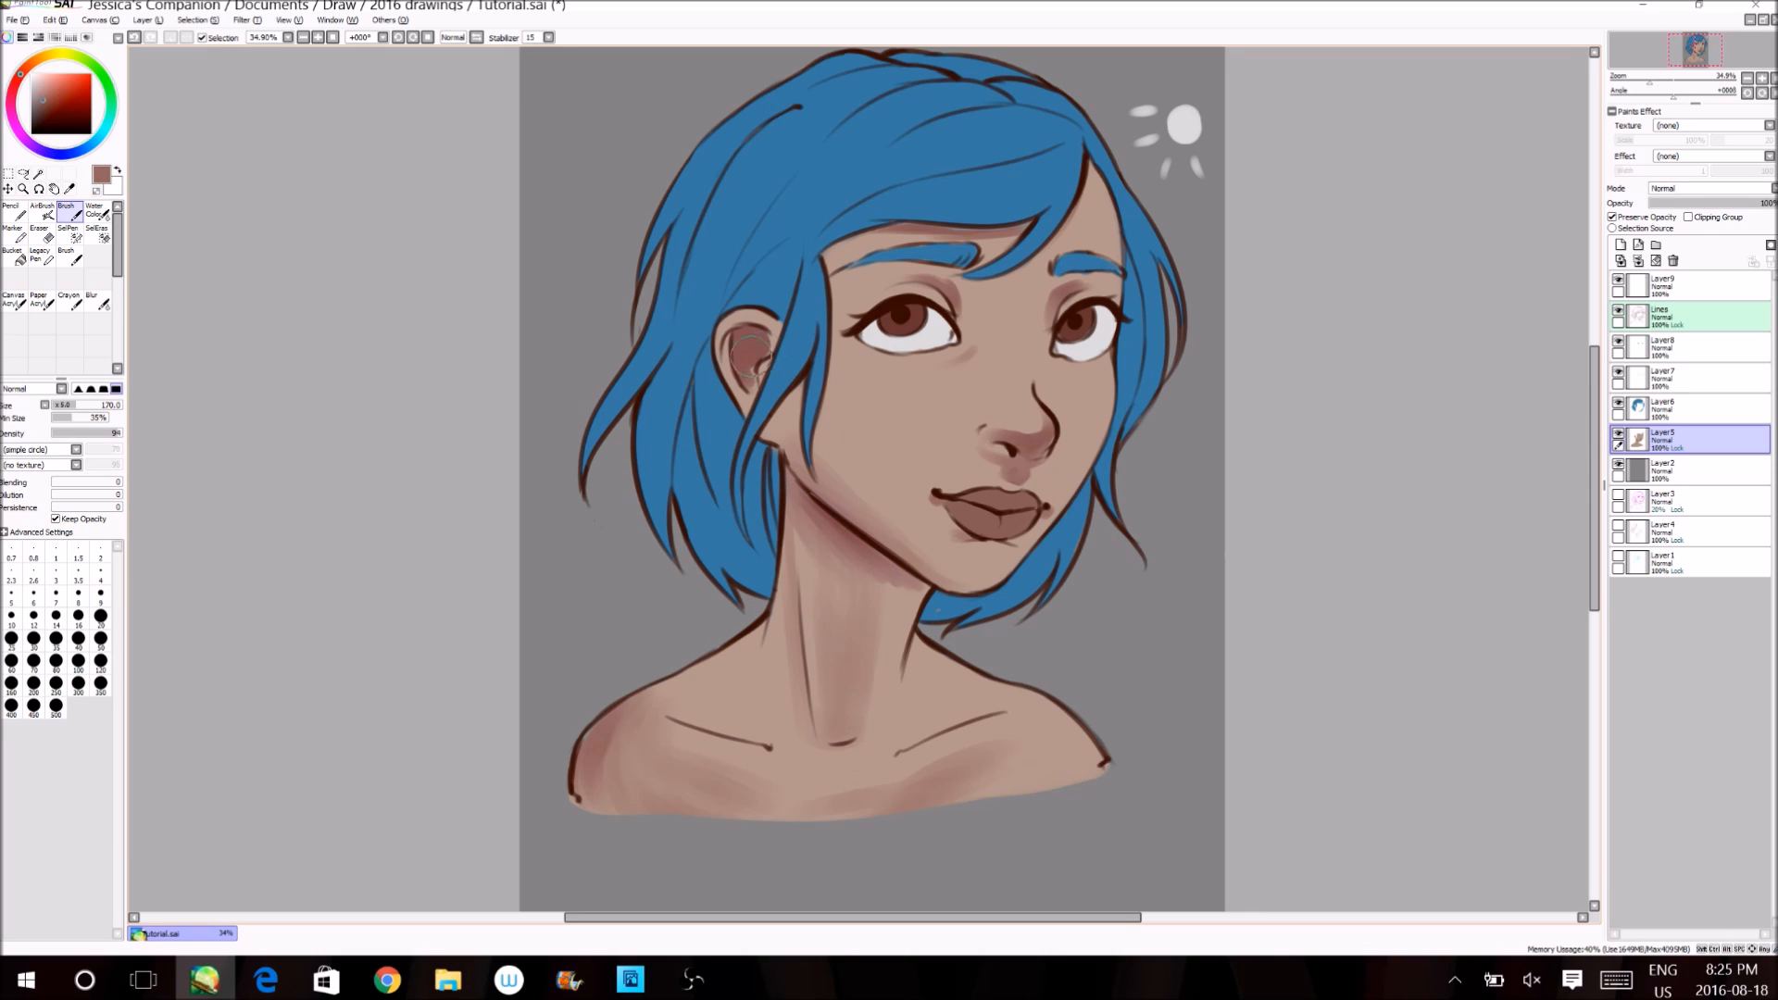
pyautogui.rightClick(748, 360)
pyautogui.moveTo(746, 345)
pyautogui.mouseDown()
pyautogui.moveTo(748, 378)
pyautogui.moveTo(771, 343)
pyautogui.mouseUp()
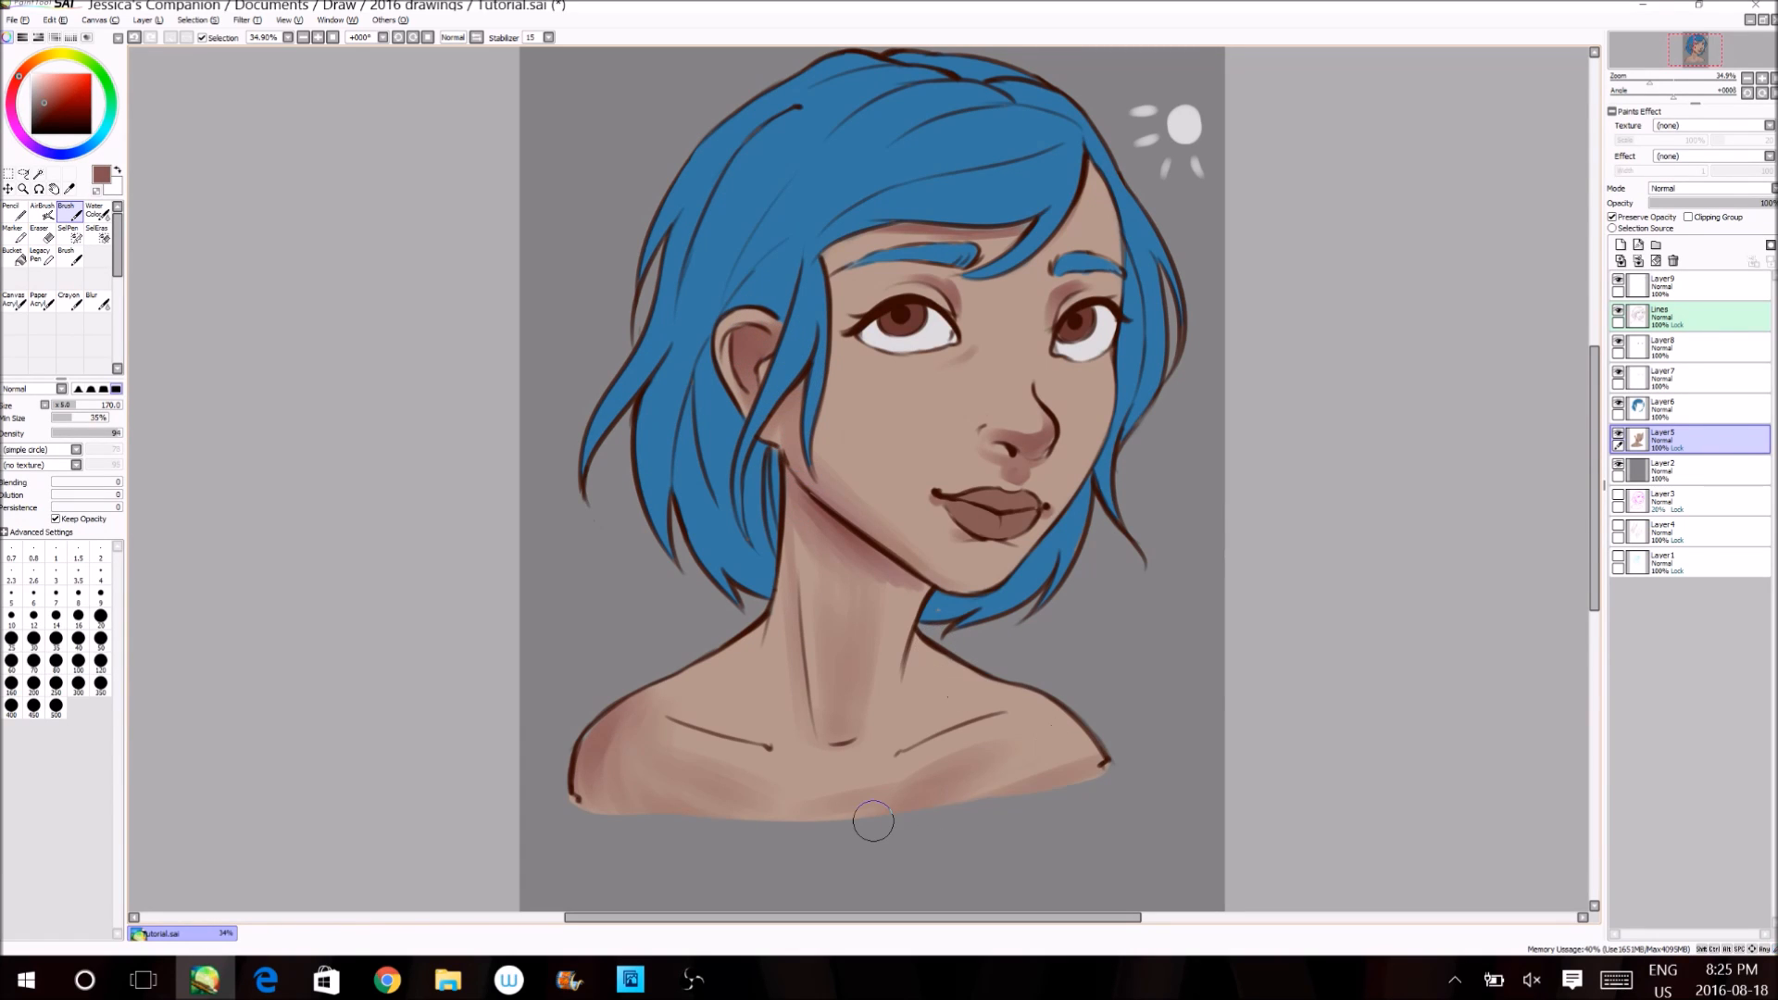
# - Repaint the shadow on the ear-side shoulder, re-enable Preserve Opacity on the skin layer, and blend with sampled skin color
pyautogui.moveTo(665, 685); pyautogui.dragTo(580, 772)
pyautogui.rightClick(586, 739)
pyautogui.moveTo(678, 683); pyautogui.dragTo(626, 804)
pyautogui.moveTo(694, 675); pyautogui.dragTo(646, 813)
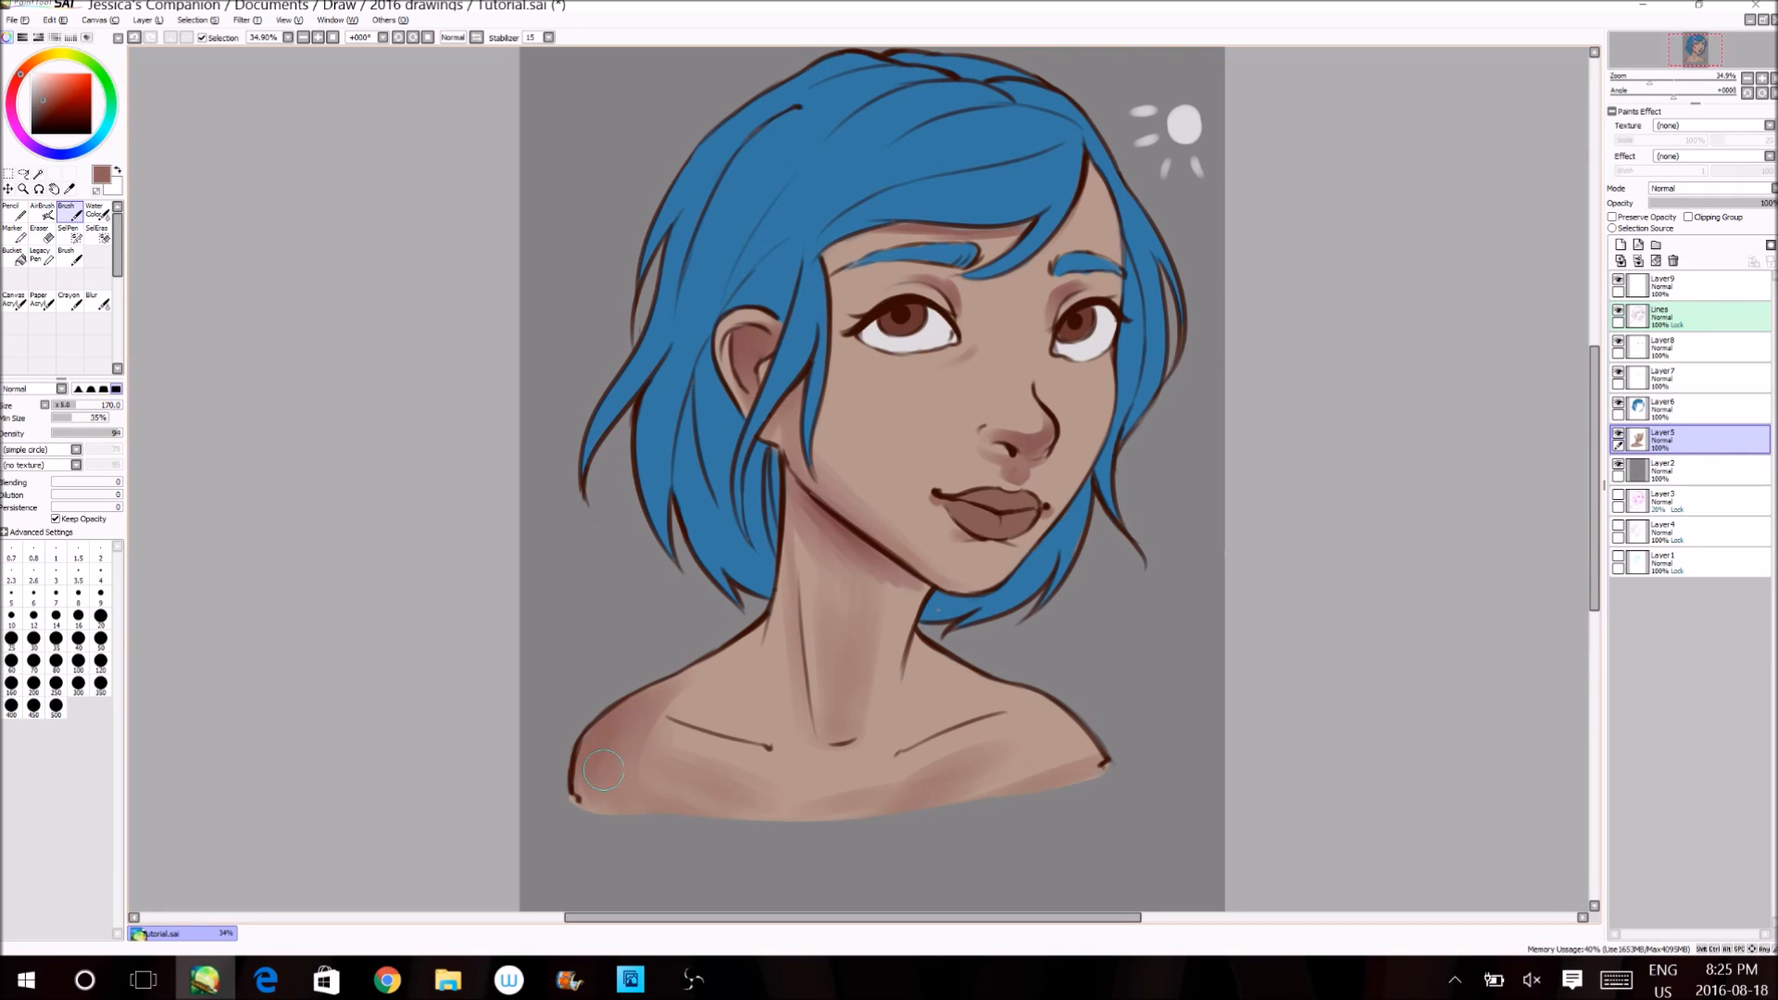
pyautogui.click(1643, 217)
pyautogui.rightClick(700, 689)
pyautogui.moveTo(670, 696)
pyautogui.mouseDown()
pyautogui.moveTo(646, 798)
pyautogui.moveTo(631, 742)
pyautogui.moveTo(620, 759)
pyautogui.moveTo(632, 713)
pyautogui.moveTo(627, 806)
pyautogui.mouseUp()
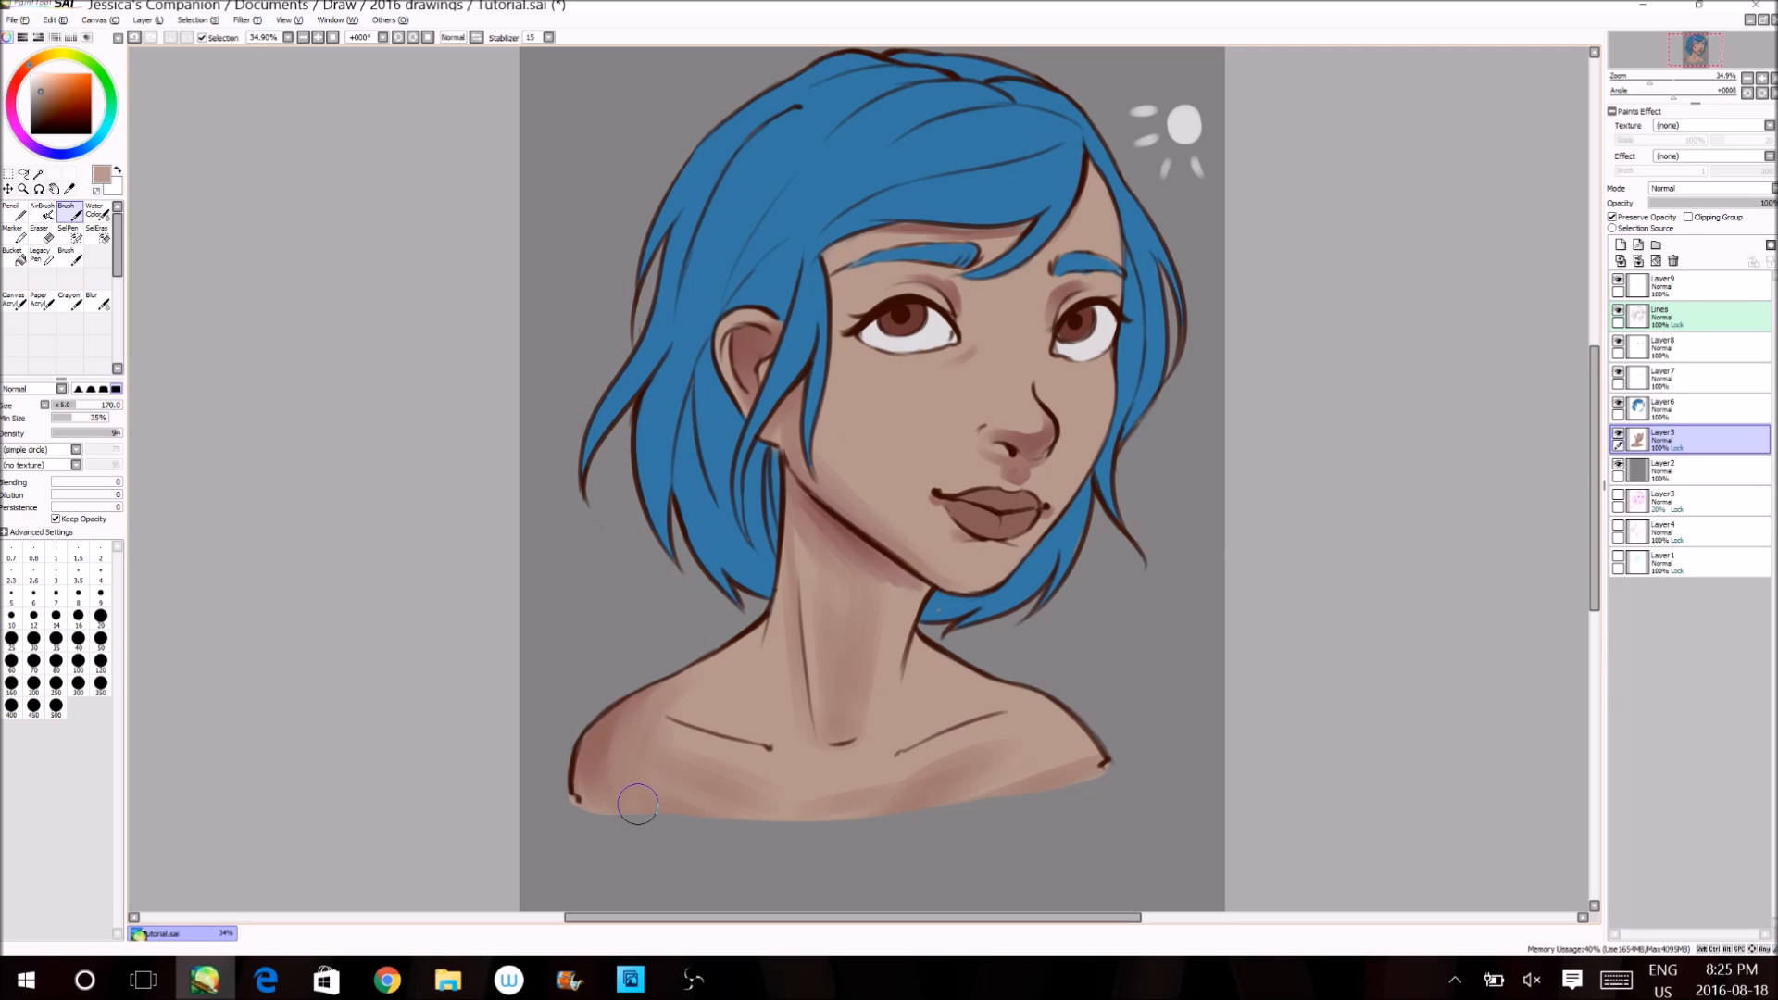
# - Refine the outer edge of the shaded shoulder and the upper eyelid shadow with a smaller brush and sampled tones
pyautogui.rightClick(897, 409)
pyautogui.press('[')
pyautogui.press('[')
pyautogui.press('[')
pyautogui.press('[')
pyautogui.moveTo(589, 735); pyautogui.dragTo(575, 781)
pyautogui.rightClick(591, 731)
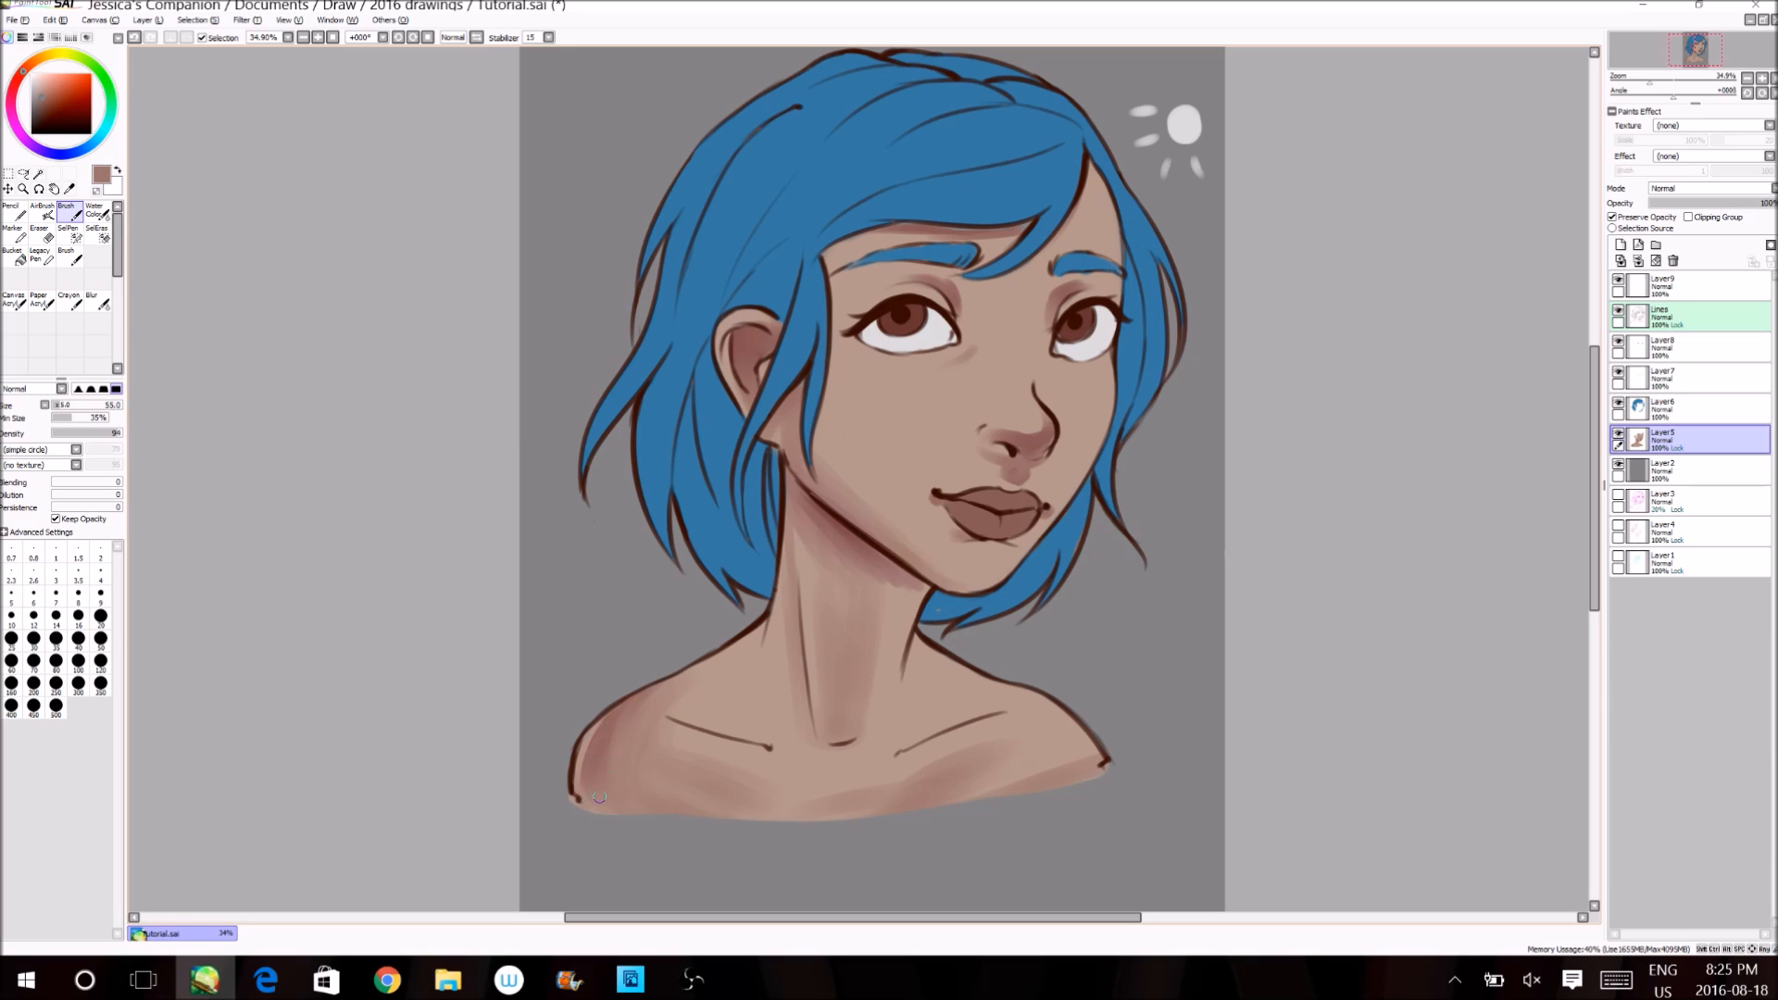
pyautogui.rightClick(748, 664)
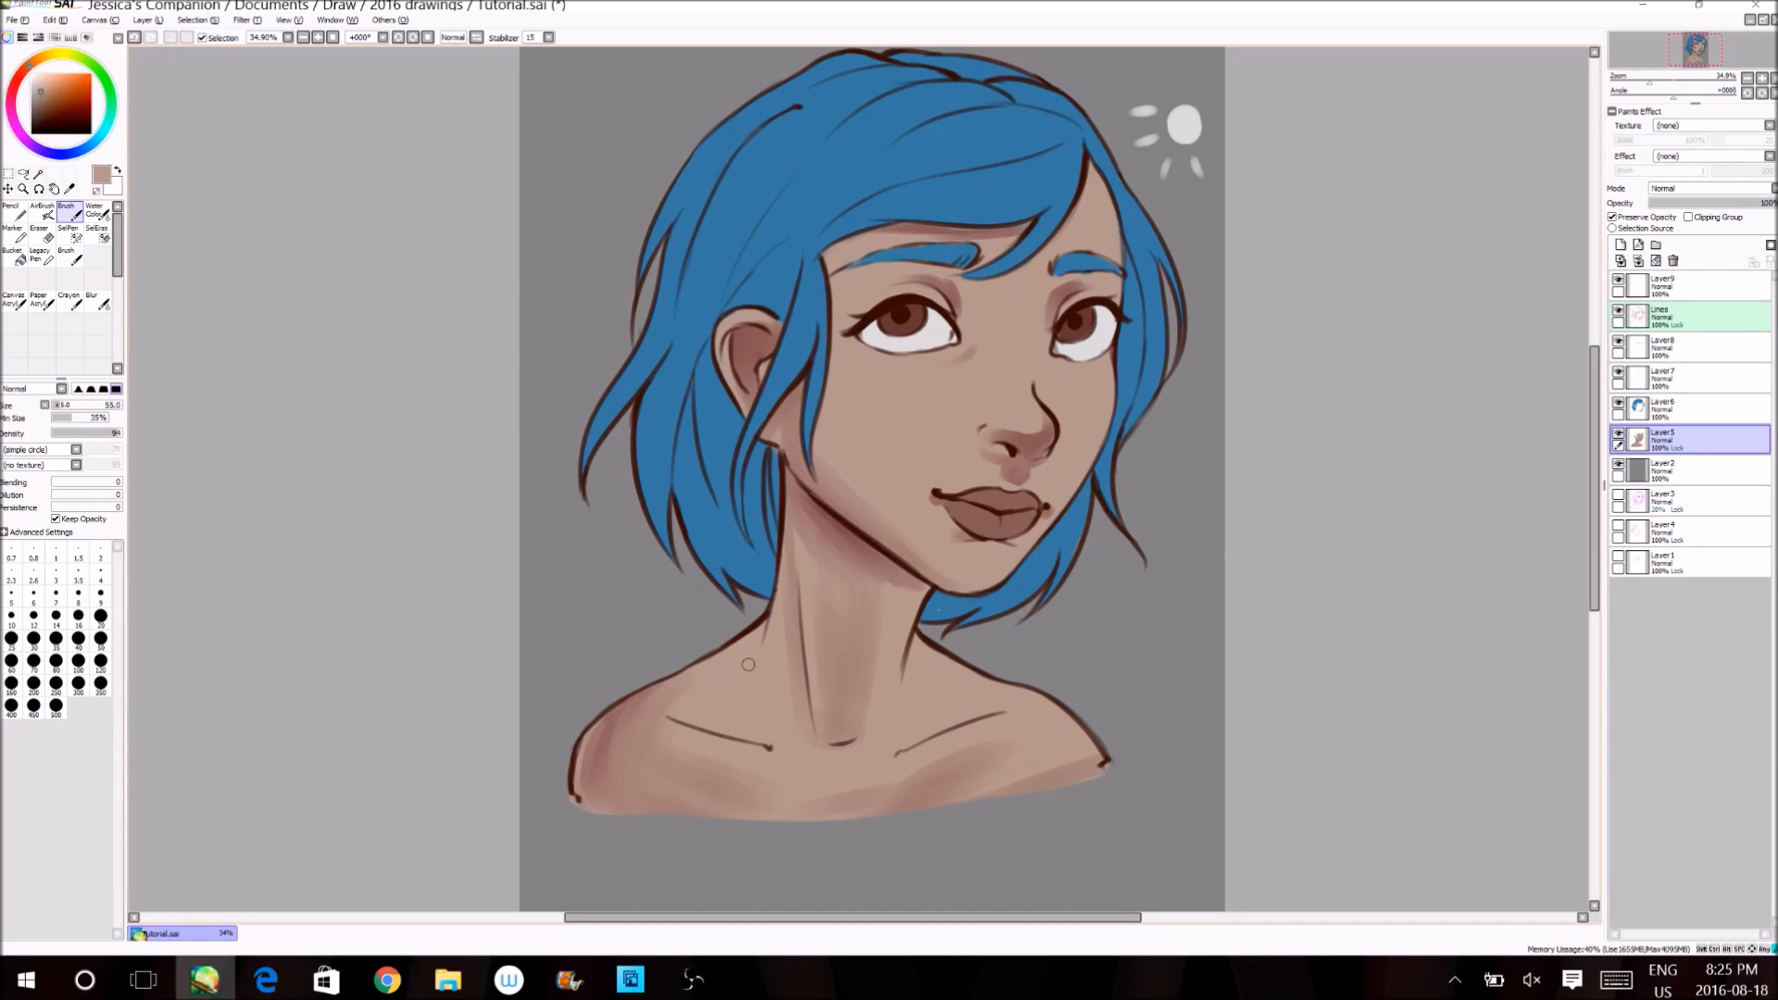
pyautogui.rightClick(752, 353)
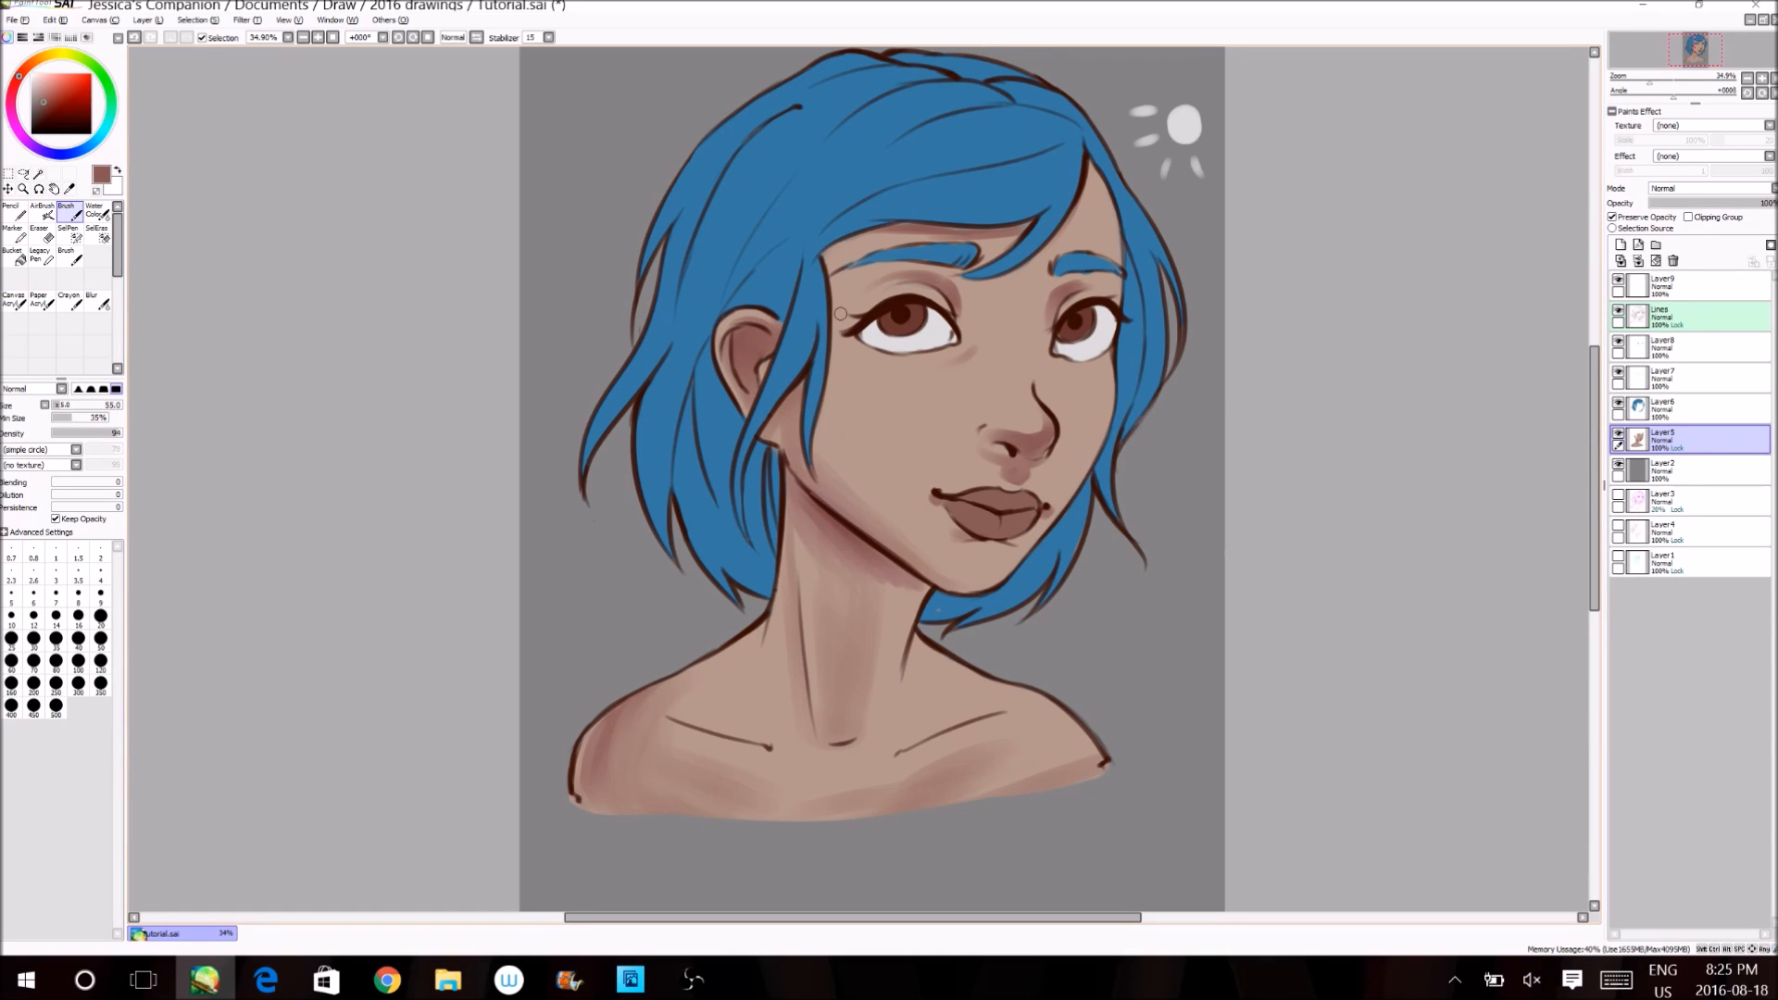
# - Soften the chest shadow below the collarbones with a much larger brush and a tone sampled from the chest
pyautogui.rightClick(970, 765)
pyautogui.press(']')
pyautogui.press(']')
pyautogui.press(']')
pyautogui.press(']')
pyautogui.press(']')
pyautogui.press(']')
pyautogui.press(']')
pyautogui.press(']')
pyautogui.press(']')
pyautogui.press(']')
pyautogui.press(']')
pyautogui.press(']')
pyautogui.press(']')
pyautogui.press(']')
pyautogui.press(']')
pyautogui.press(']')
pyautogui.press(']')
pyautogui.press(']')
pyautogui.press(']')
pyautogui.press(']')
pyautogui.moveTo(946, 747)
pyautogui.mouseDown()
pyautogui.moveTo(1024, 784)
pyautogui.moveTo(957, 781)
pyautogui.mouseUp()
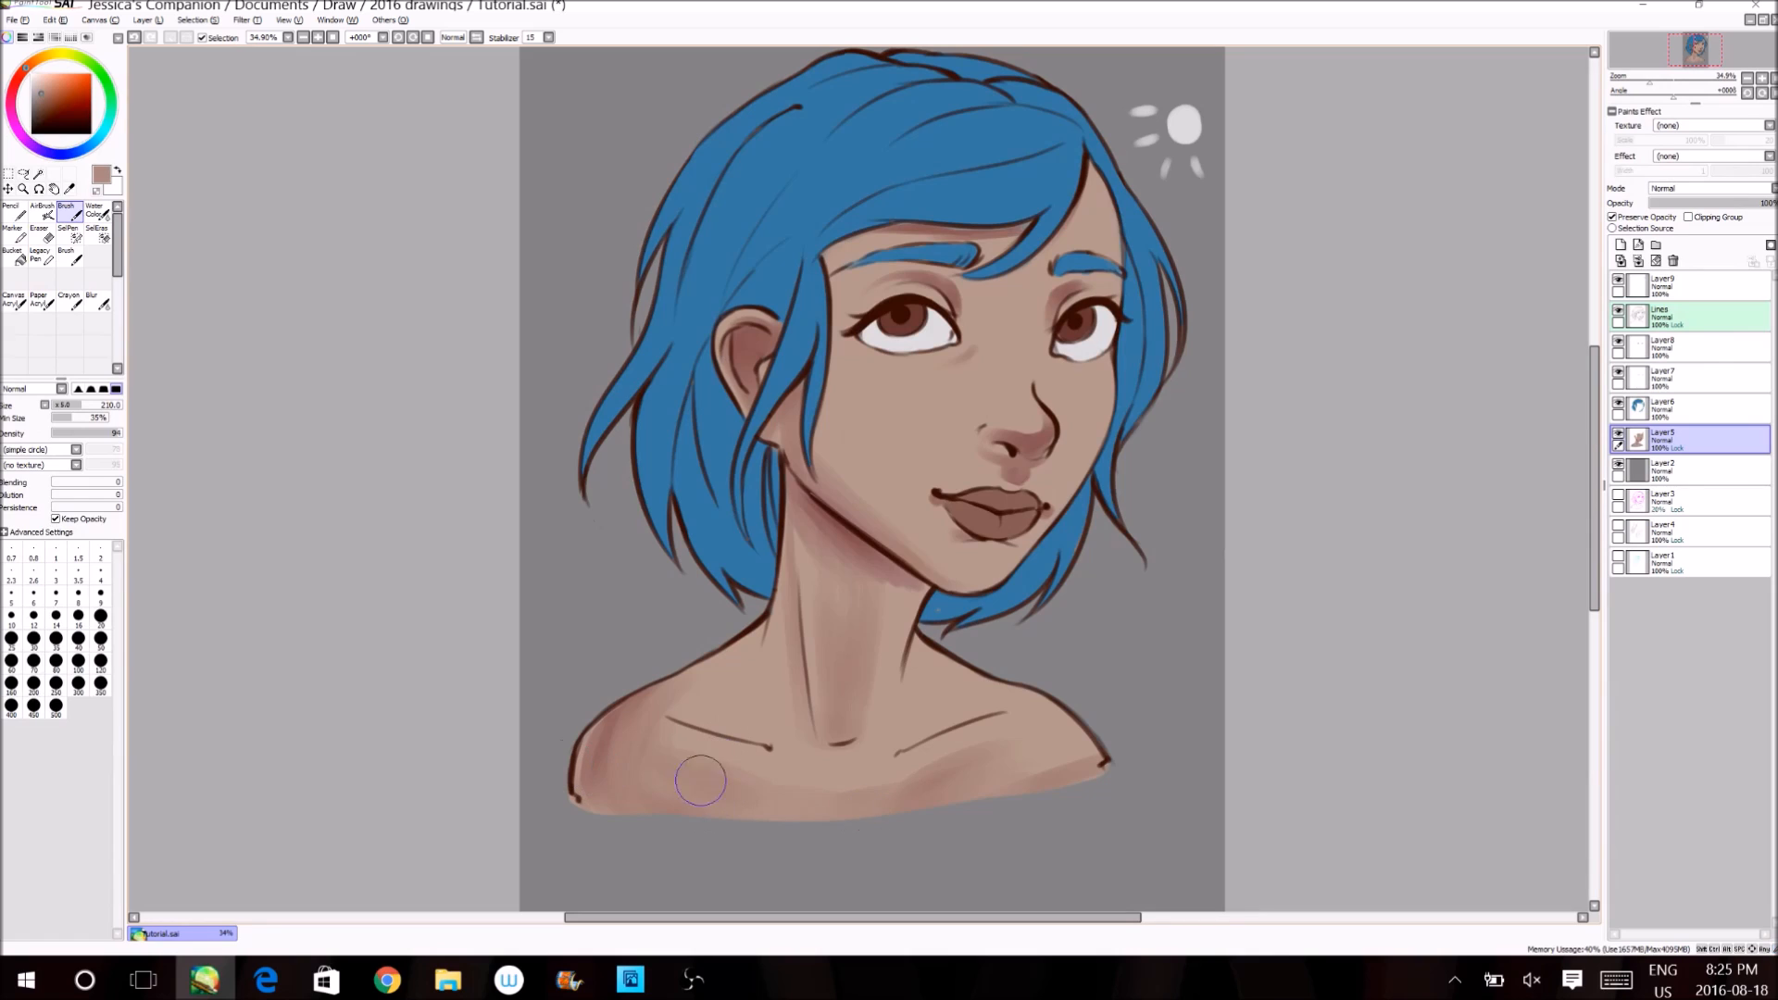
# - Blend the shoulder shadow smoothly into the chest with tones sampled from the shoulder and chest
pyautogui.rightClick(606, 741)
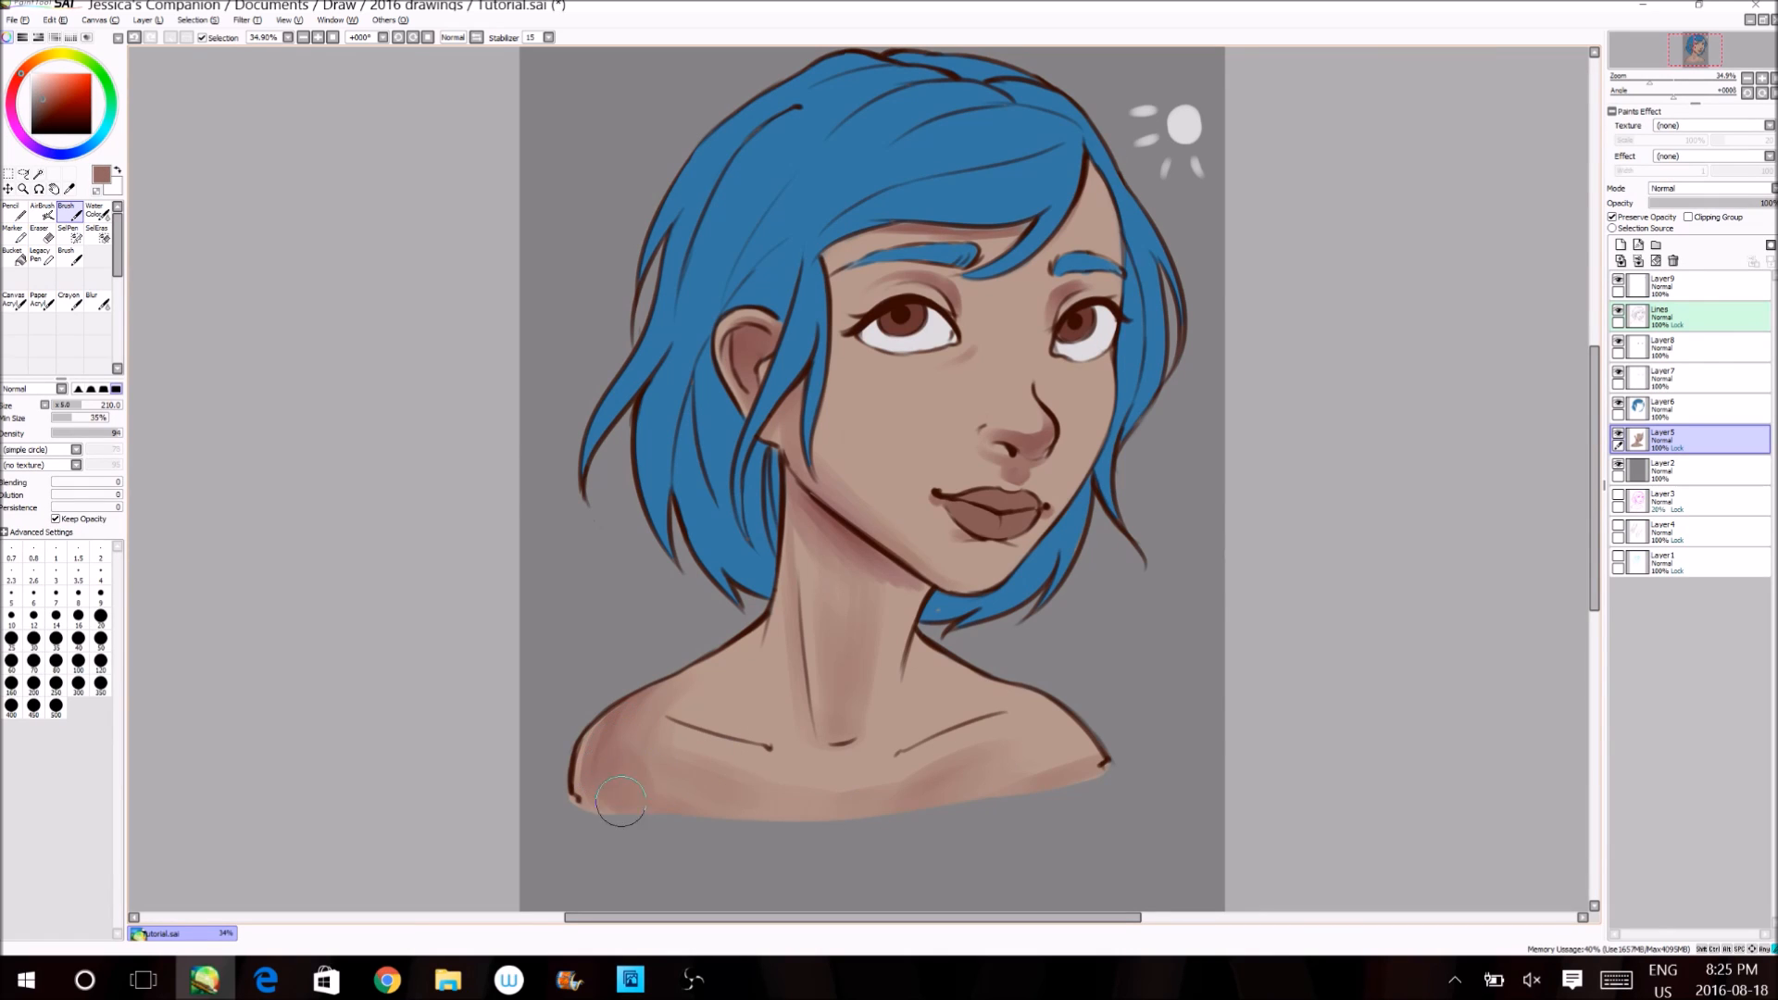
pyautogui.rightClick(713, 787)
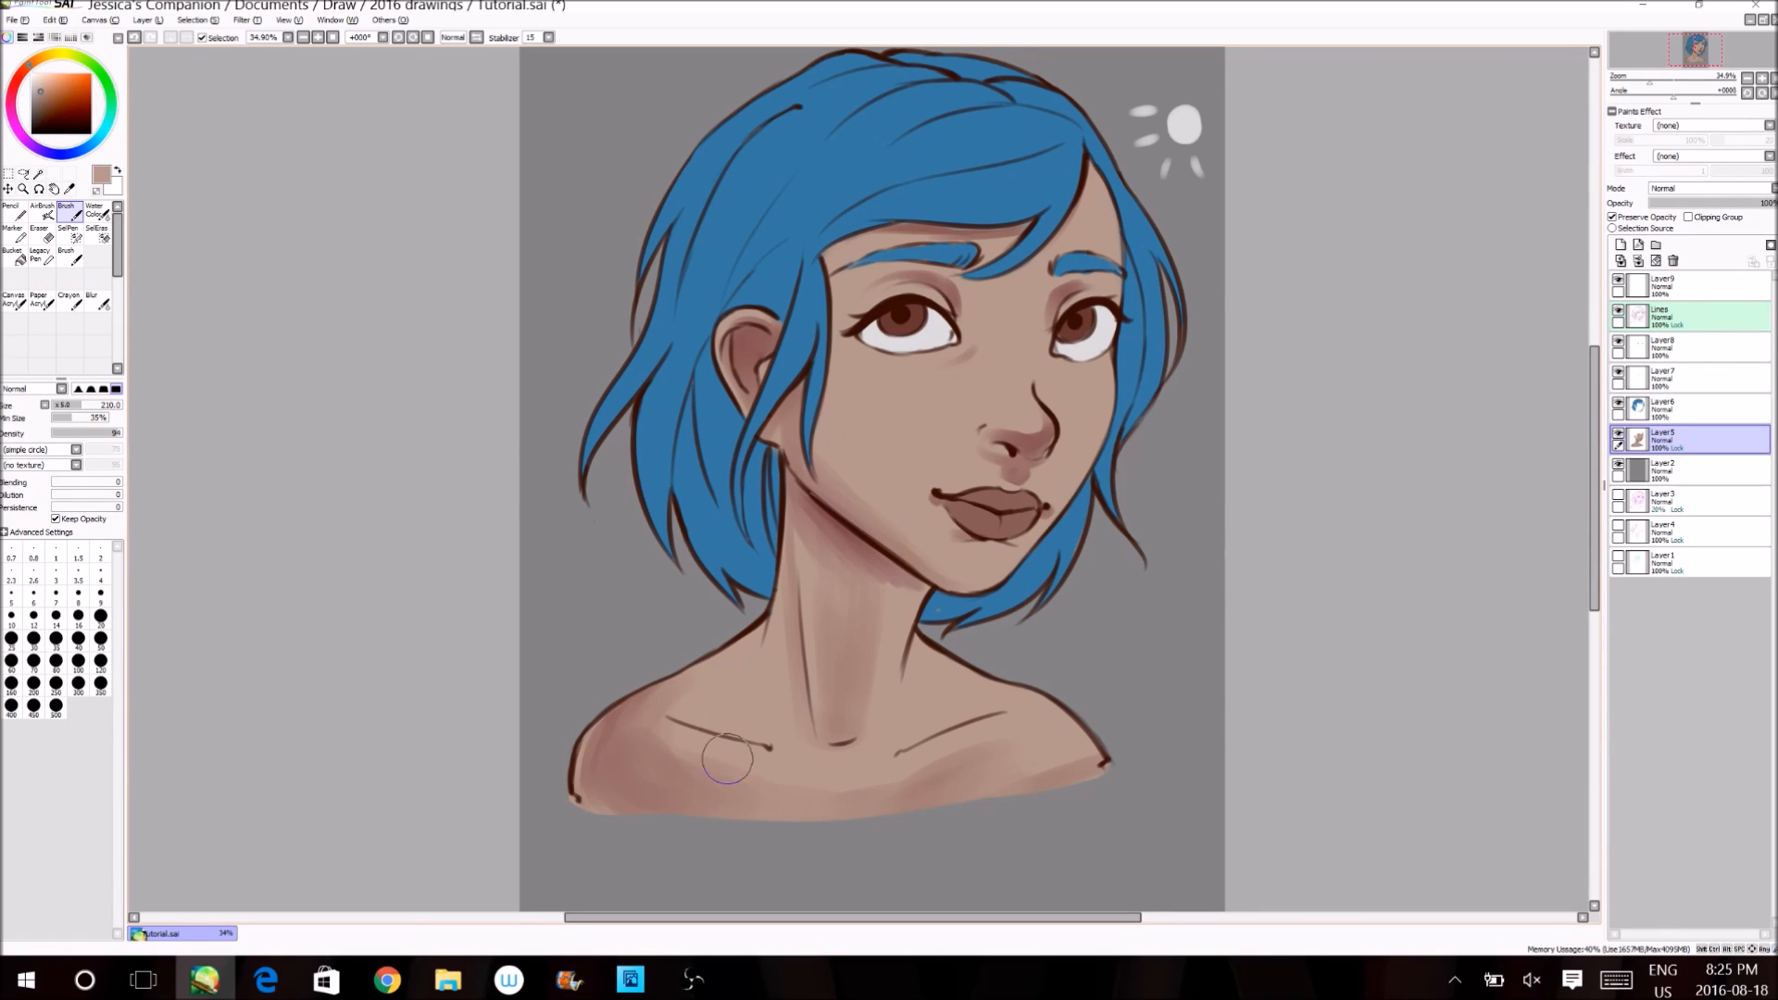
pyautogui.rightClick(639, 752)
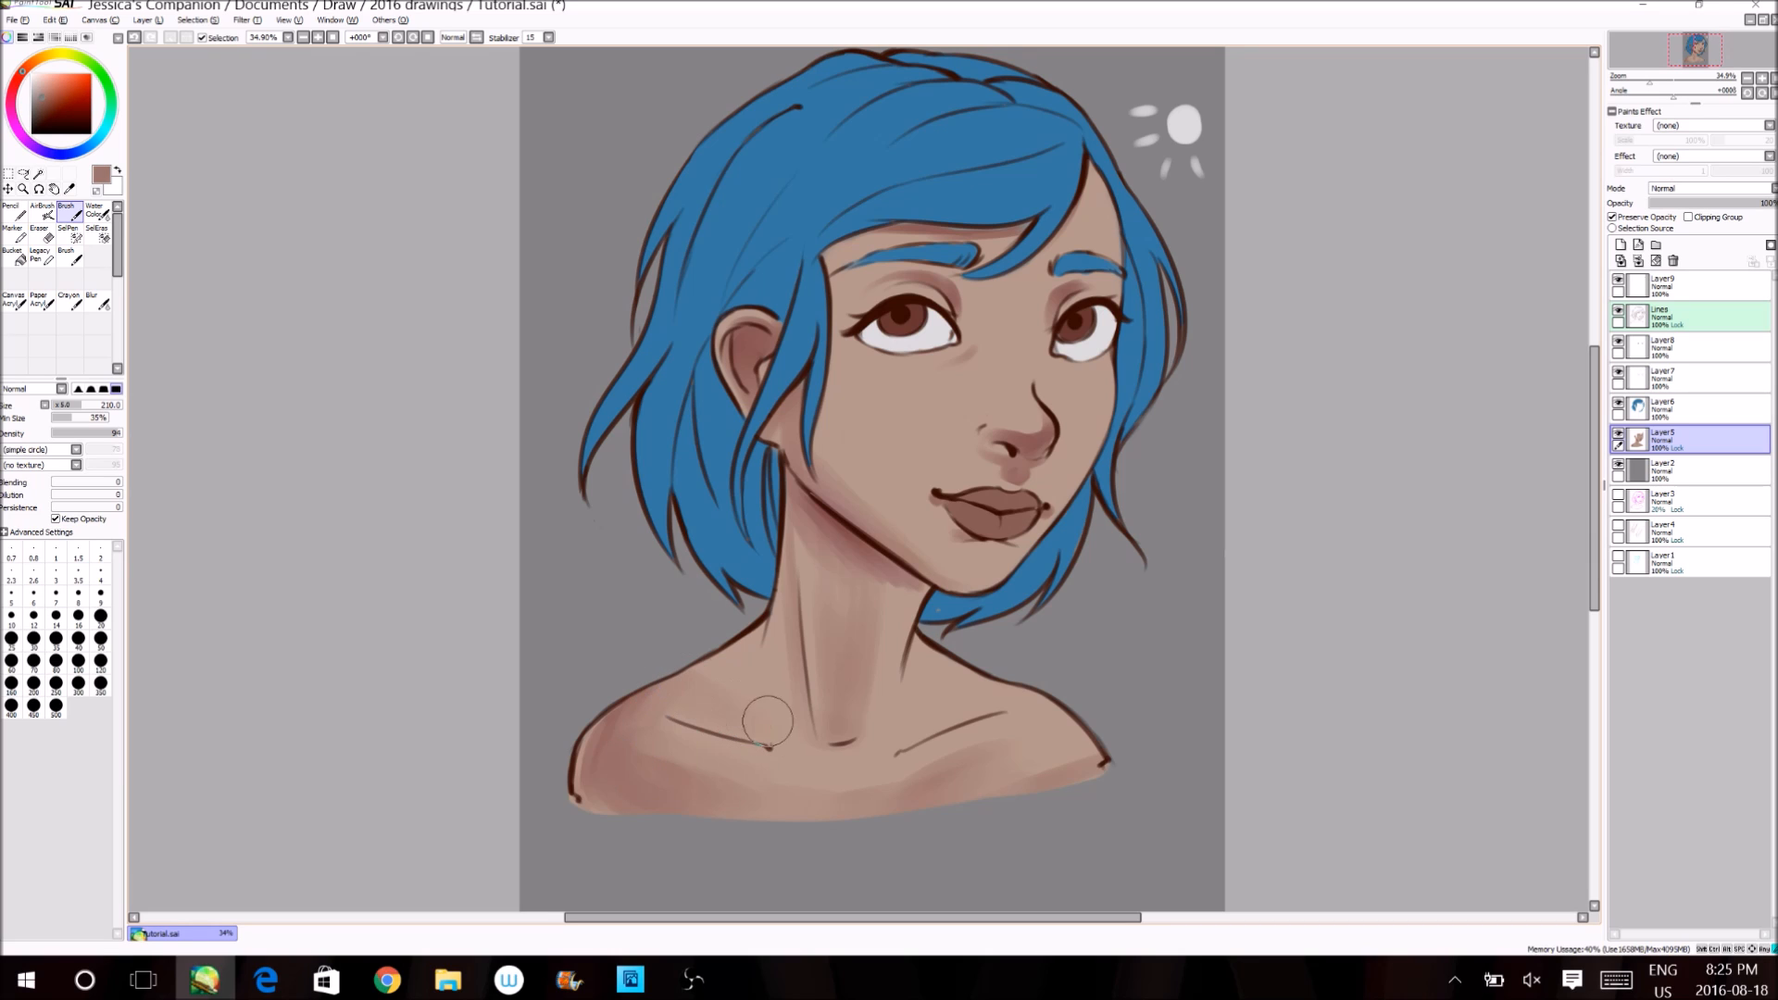
# - Blend the shadow on the light-side shoulder into the chest with tones sampled from the collarbone and shoulder
pyautogui.rightClick(980, 707)
pyautogui.rightClick(1022, 736)
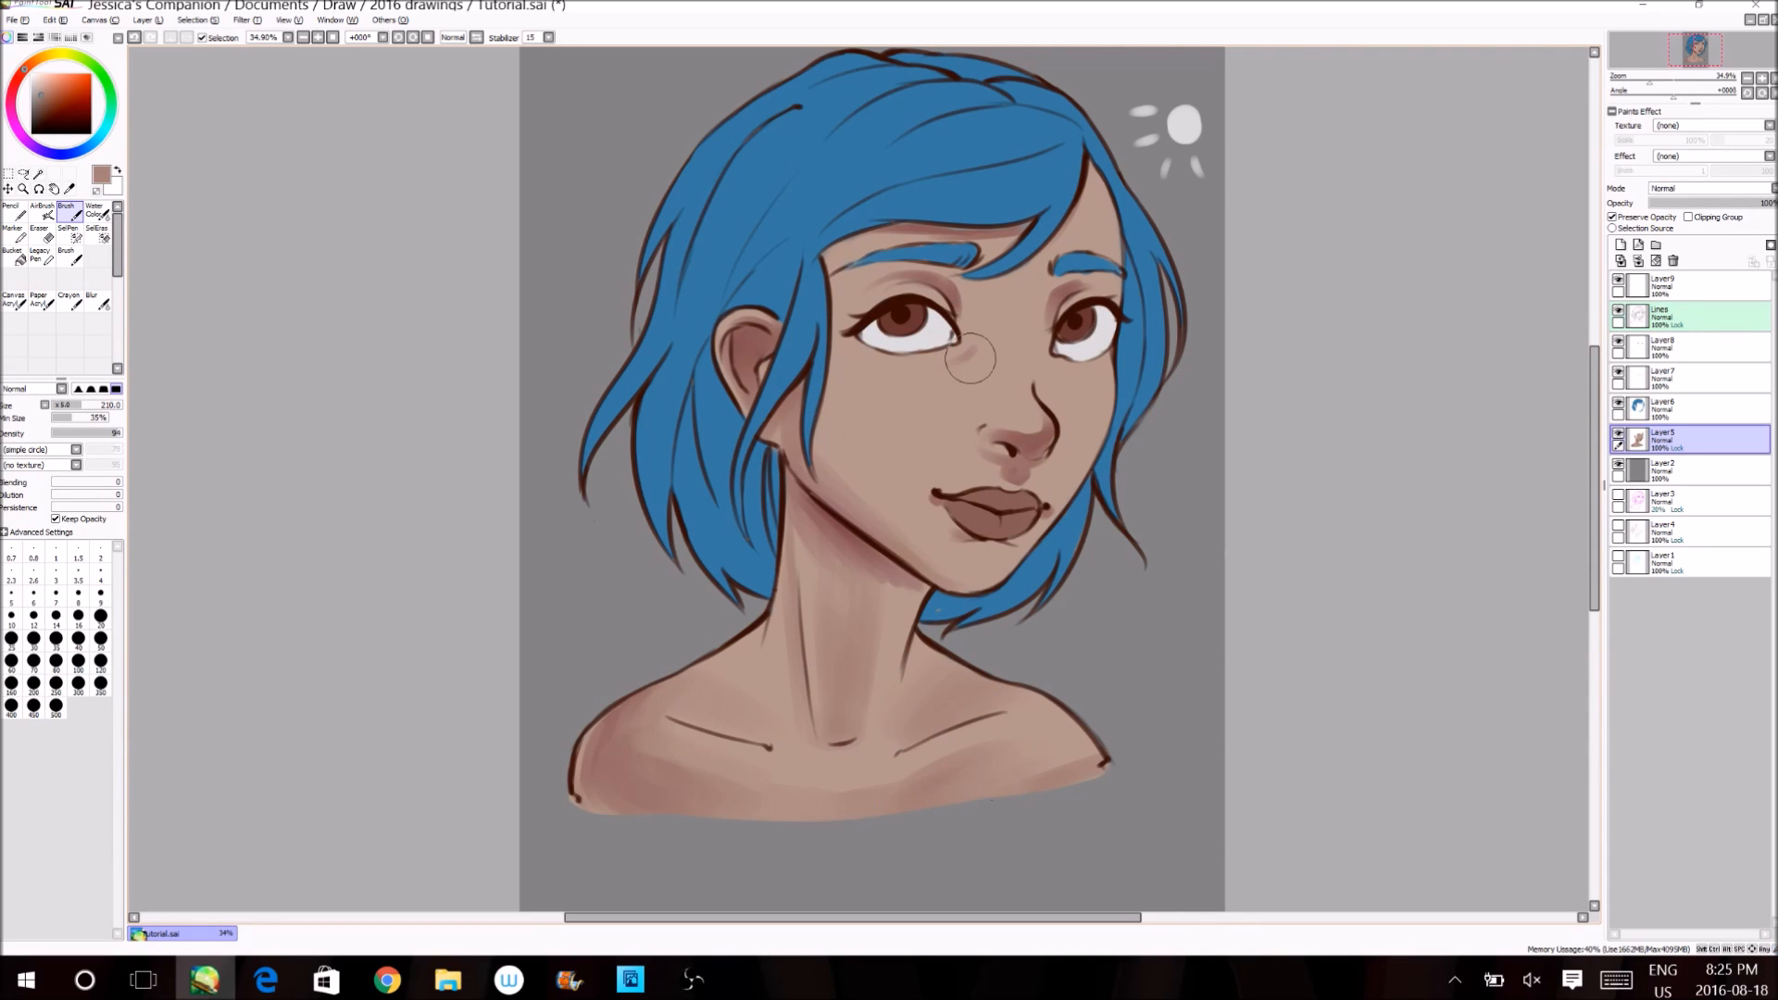
# - Reduce the brush to size 60 and refine the shading around the eyes and nose bridge with sampled skin tones
pyautogui.rightClick(1057, 287)
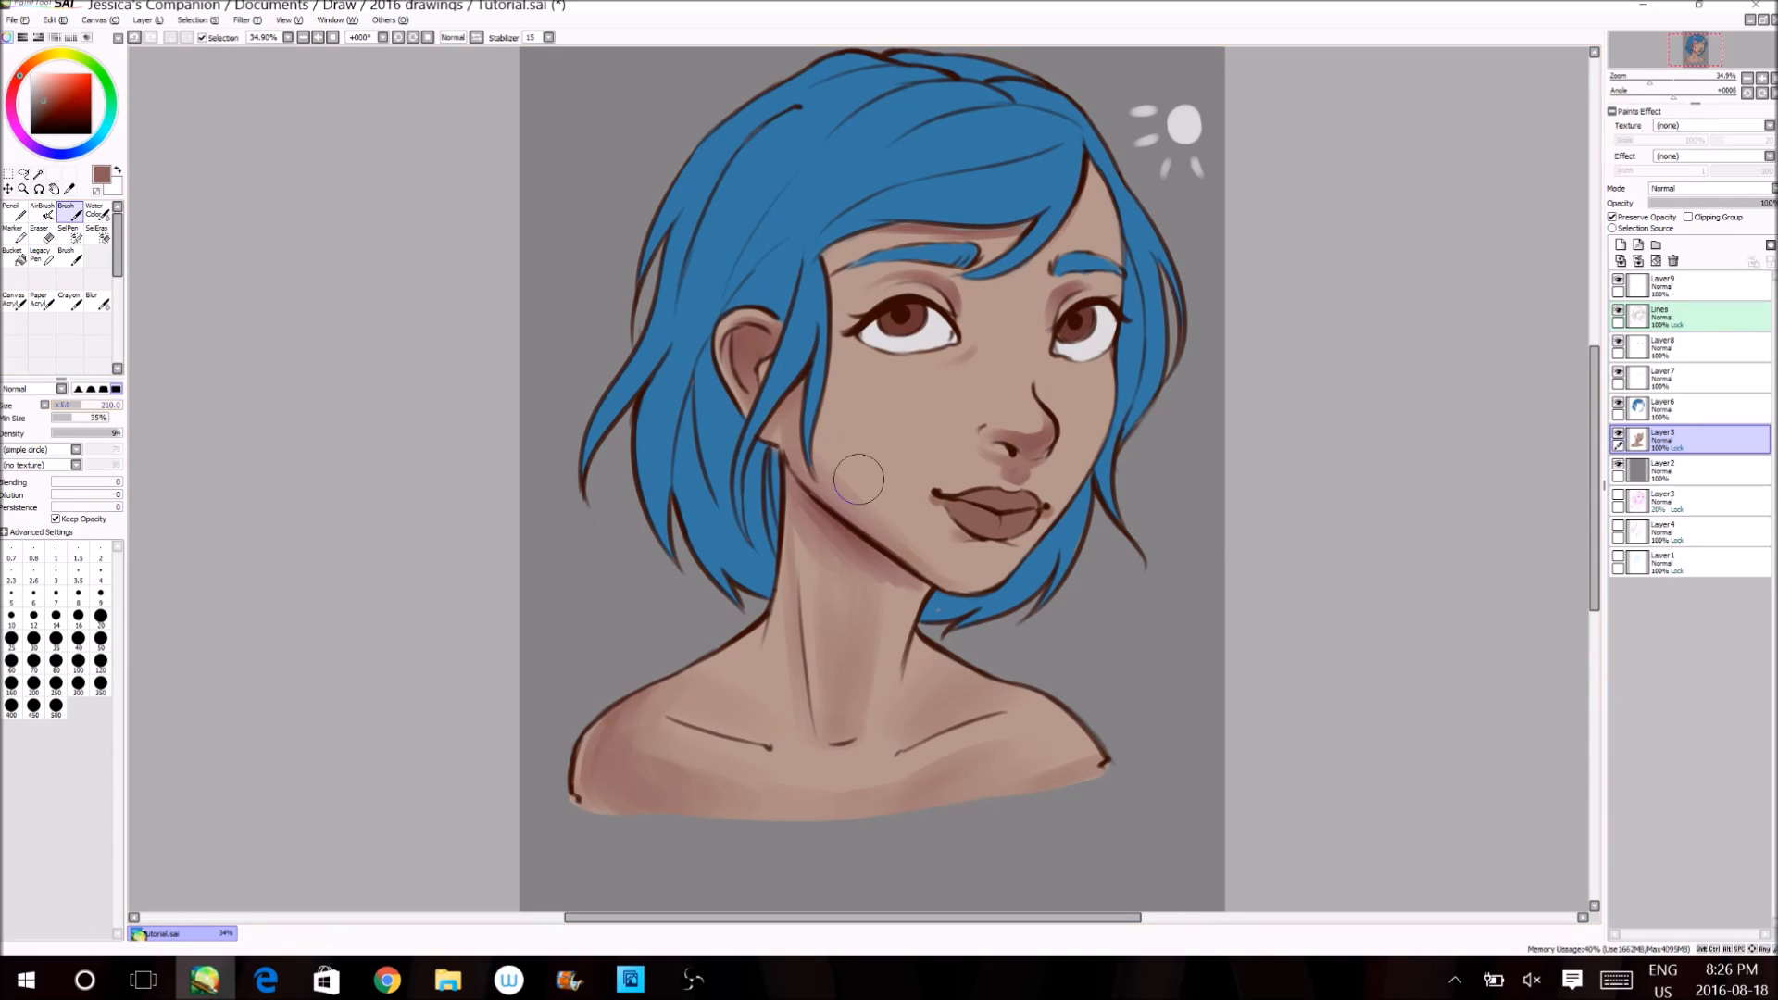
pyautogui.press('[')
pyautogui.press('[')
pyautogui.press('[')
pyautogui.press('[')
pyautogui.press('[')
pyautogui.press('[')
pyautogui.press('[')
pyautogui.press('[')
pyautogui.press('[')
pyautogui.press('[')
pyautogui.press('[')
pyautogui.press('[')
pyautogui.press(']')
pyautogui.rightClick(1055, 375)
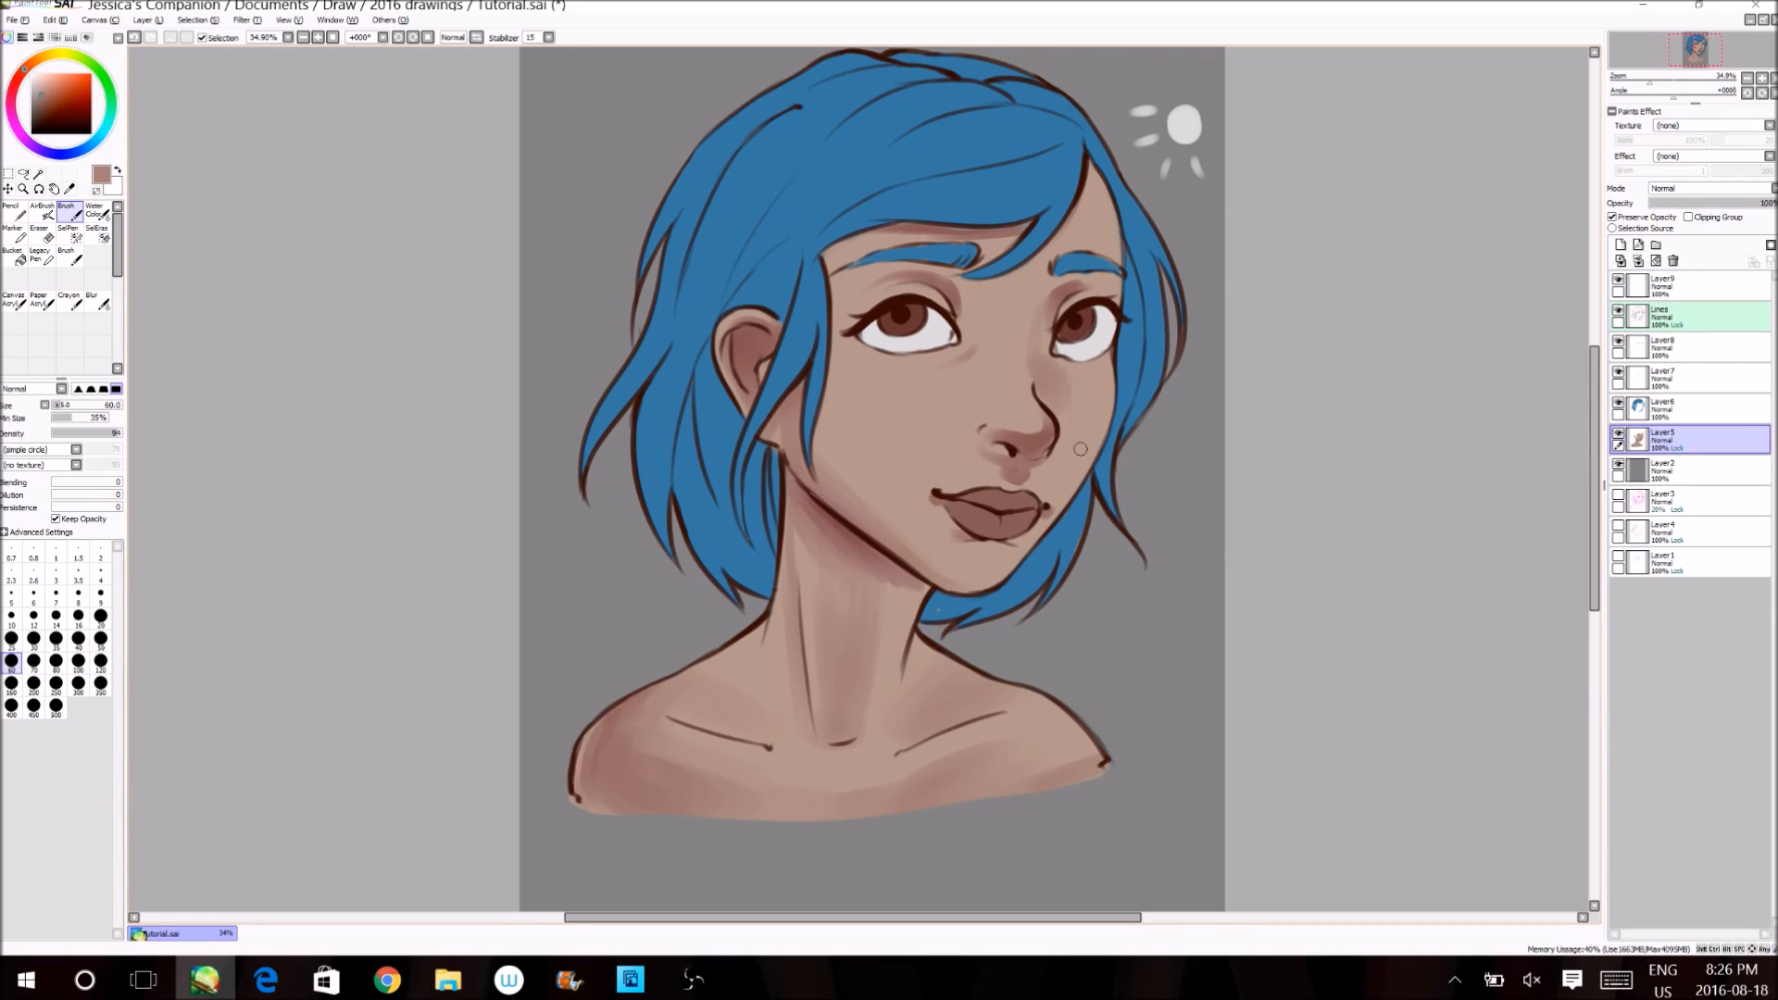
# - Enlarge the brush to size 155 and smooth the near cheek with a tone sampled below the eye
pyautogui.moveTo(58, 405); pyautogui.dragTo(74, 405)
pyautogui.moveTo(819, 394)
pyautogui.mouseDown()
pyautogui.moveTo(822, 460)
pyautogui.moveTo(806, 387)
pyautogui.moveTo(870, 509)
pyautogui.moveTo(831, 435)
pyautogui.moveTo(843, 417)
pyautogui.moveTo(895, 500)
pyautogui.mouseUp()
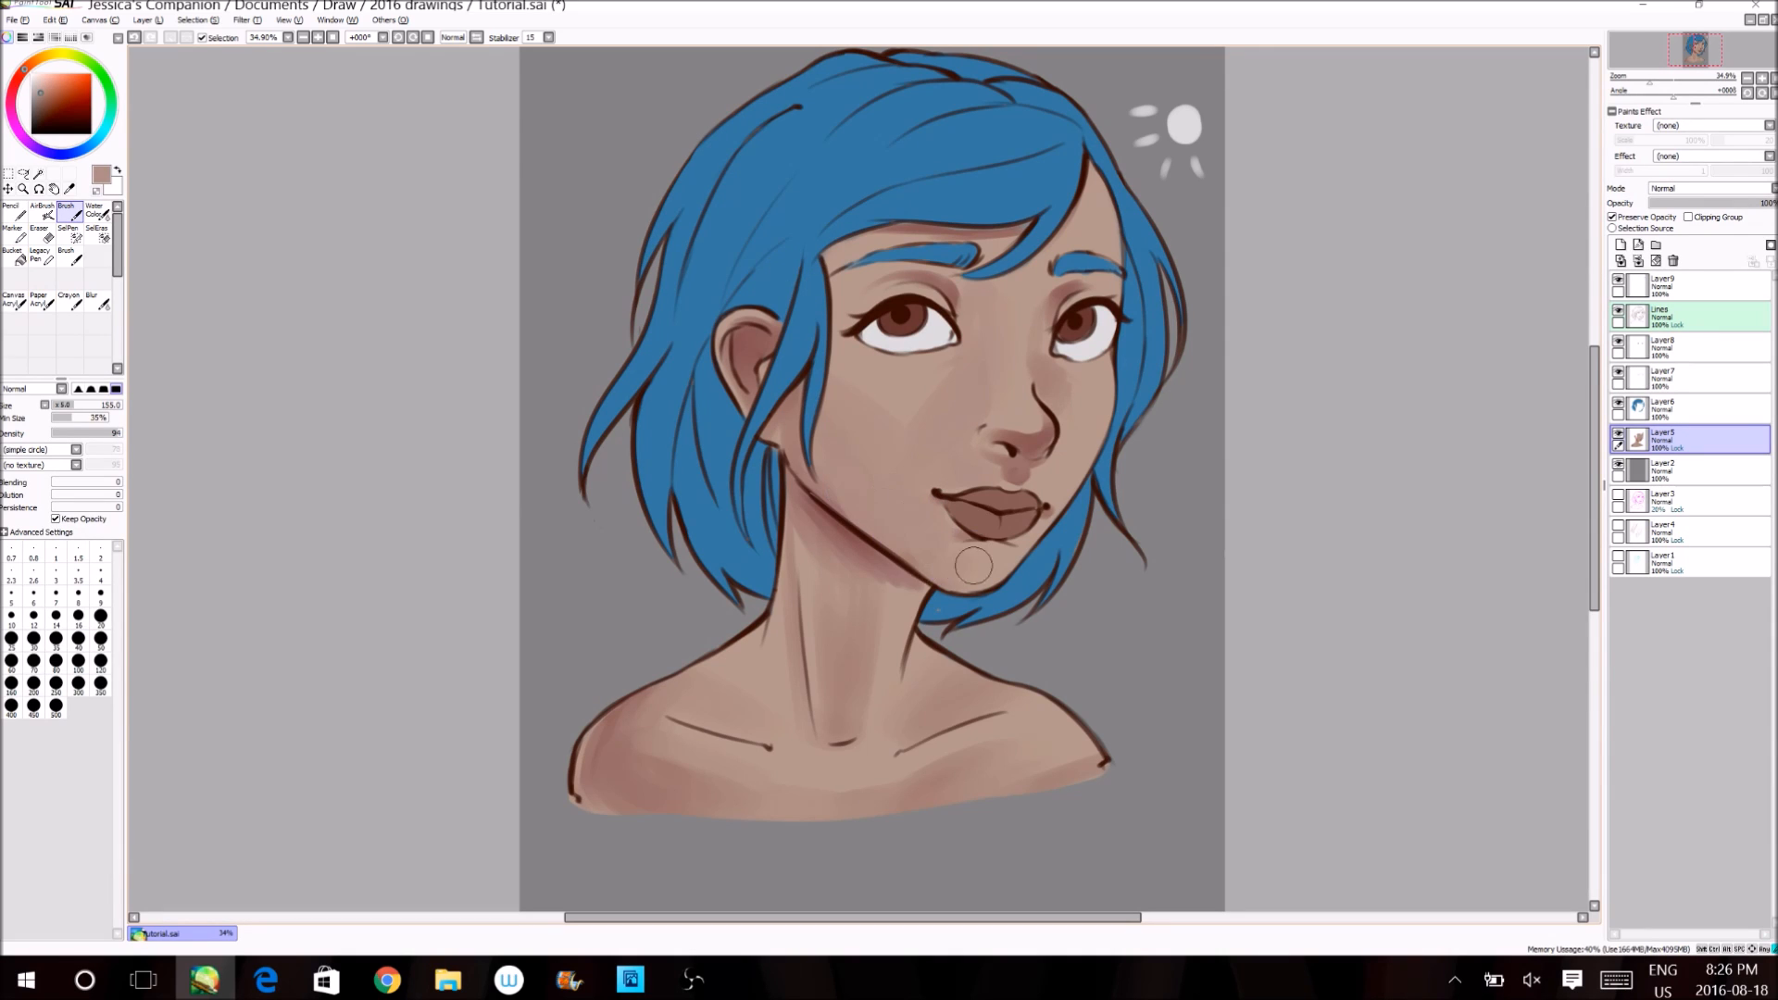
pyautogui.rightClick(905, 388)
pyautogui.moveTo(909, 390); pyautogui.dragTo(901, 438)
# - Deepen the shadow along the jawline with a sampled shadow tone and soften it into the near cheek
pyautogui.rightClick(824, 507)
pyautogui.moveTo(793, 454); pyautogui.dragTo(911, 545)
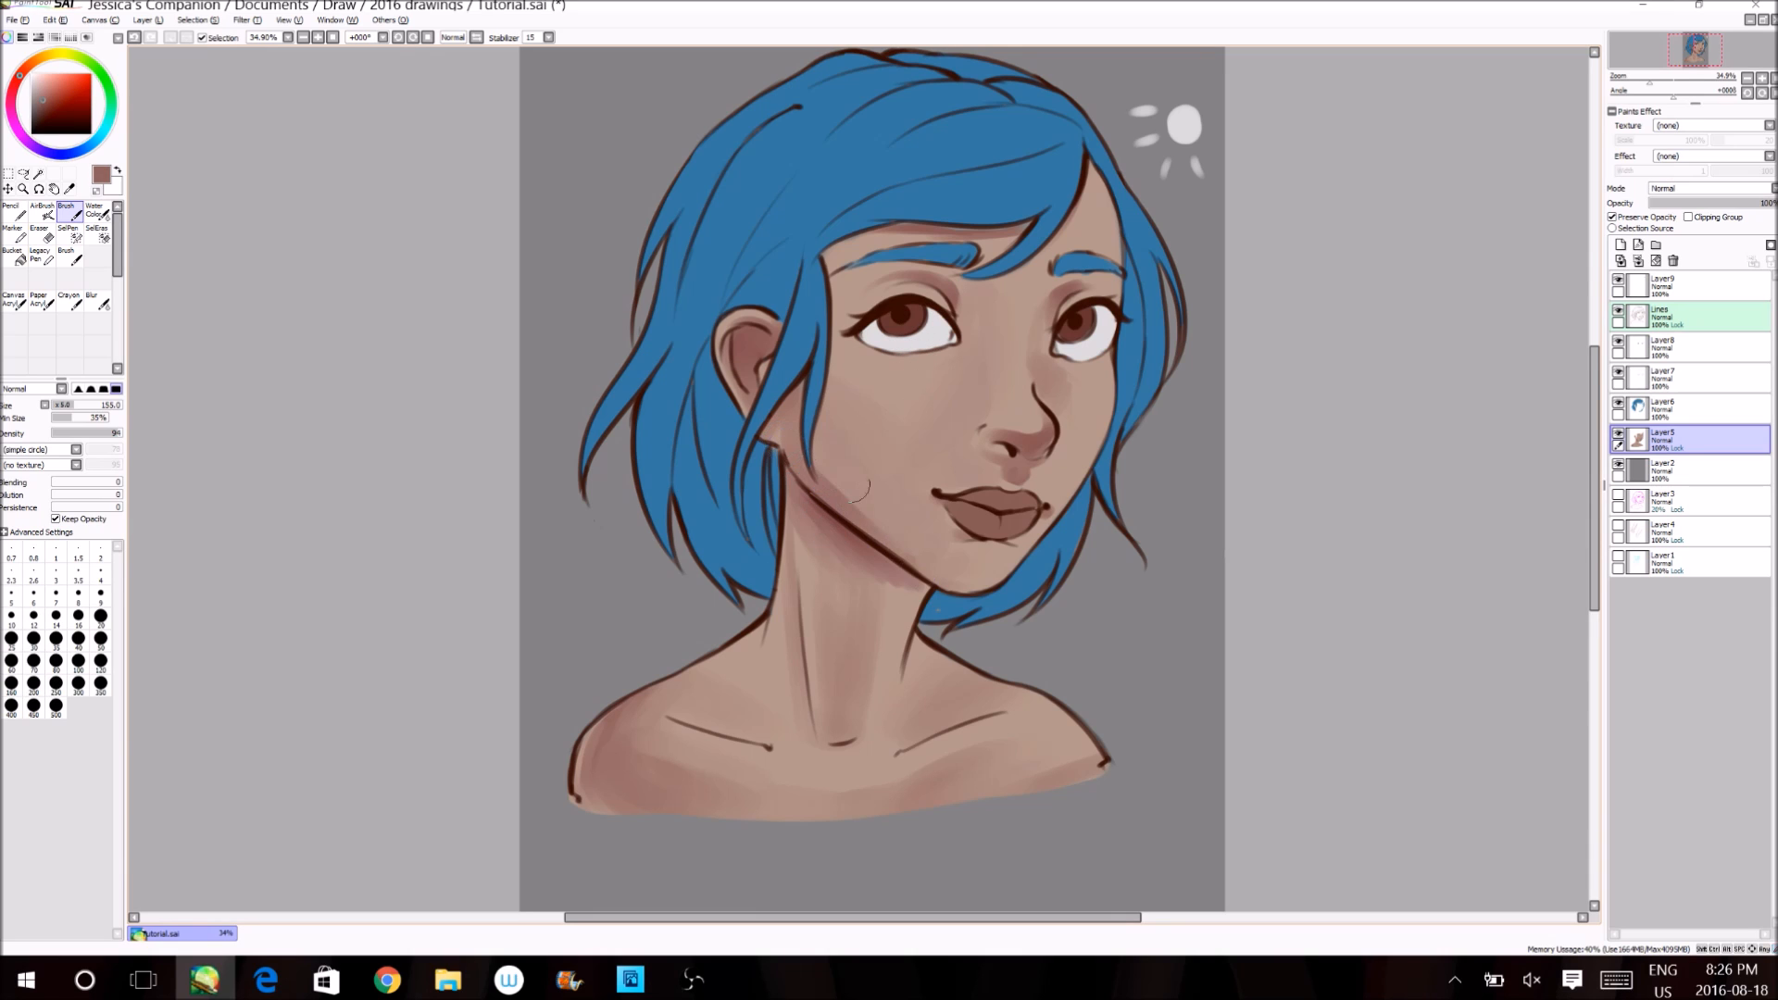
pyautogui.moveTo(832, 461); pyautogui.dragTo(908, 523)
pyautogui.rightClick(887, 493)
pyautogui.moveTo(812, 422); pyautogui.dragTo(886, 455)
pyautogui.moveTo(976, 355); pyautogui.dragTo(939, 452)
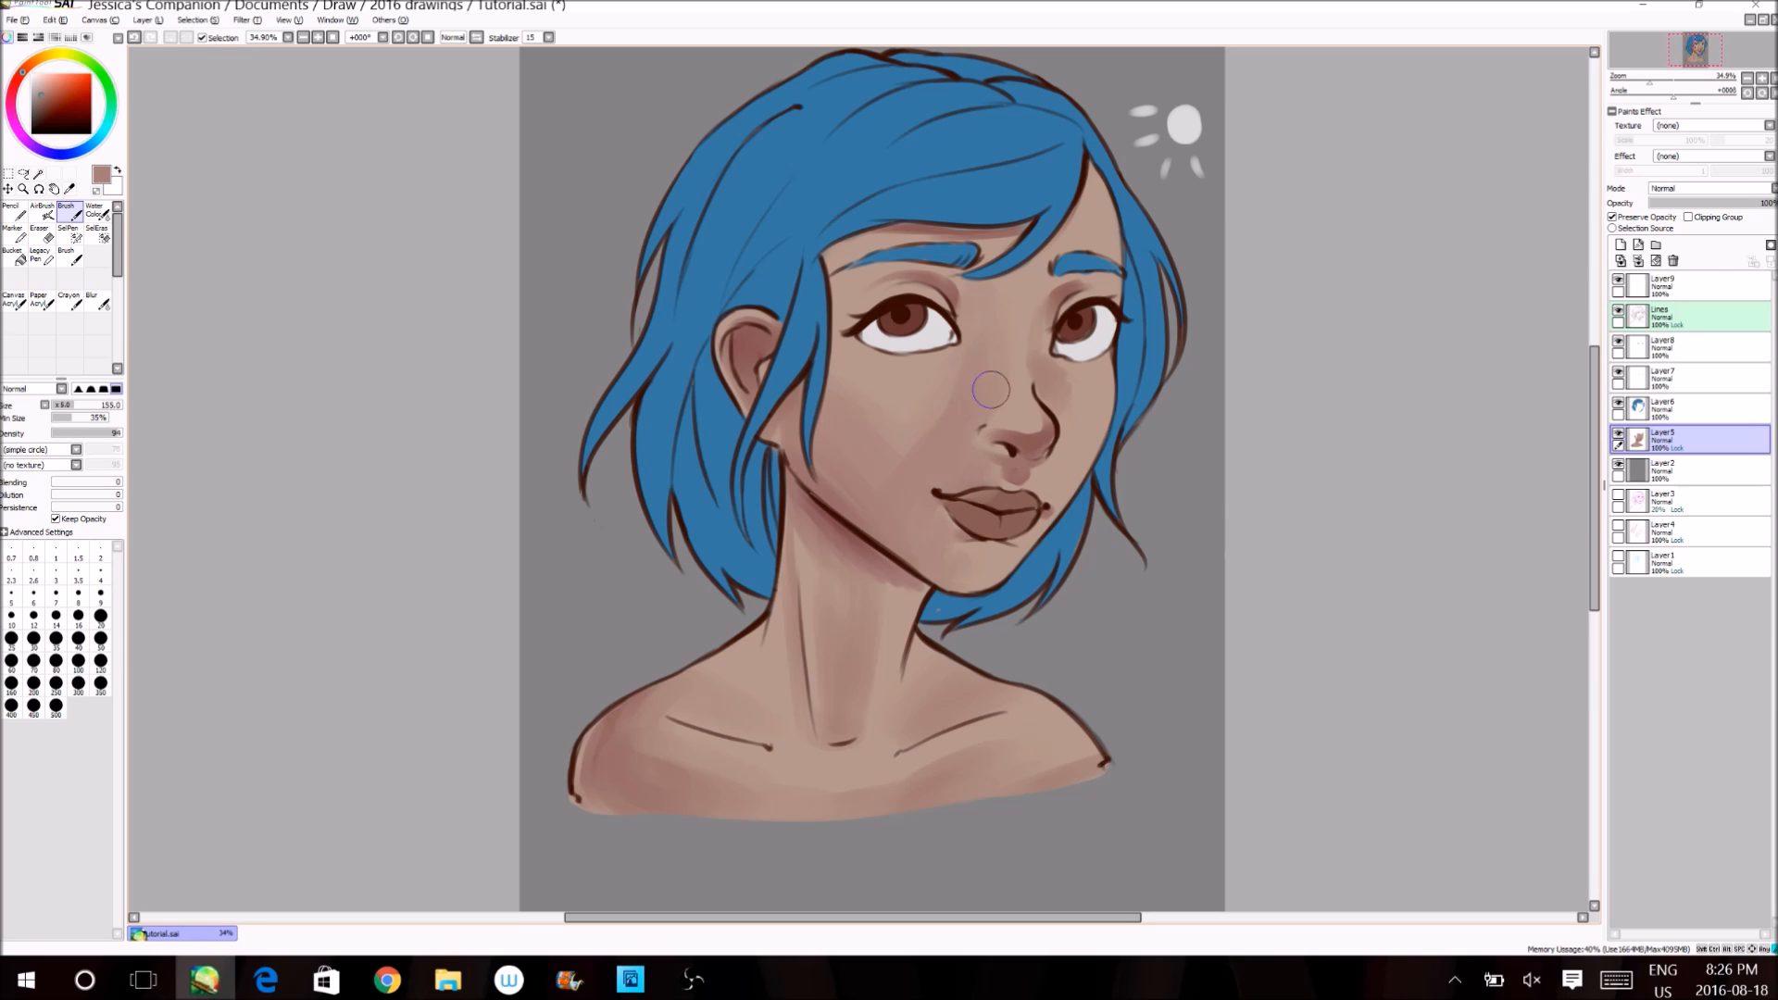
# - Even out the skin between the near cheek and the nose using tones sampled below the eye
pyautogui.keyDown('alt'); pyautogui.click(884, 363); pyautogui.keyUp('alt')
pyautogui.keyDown('alt'); pyautogui.click(963, 373); pyautogui.keyUp('alt')
pyautogui.keyDown('alt'); pyautogui.click(894, 372); pyautogui.keyUp('alt')
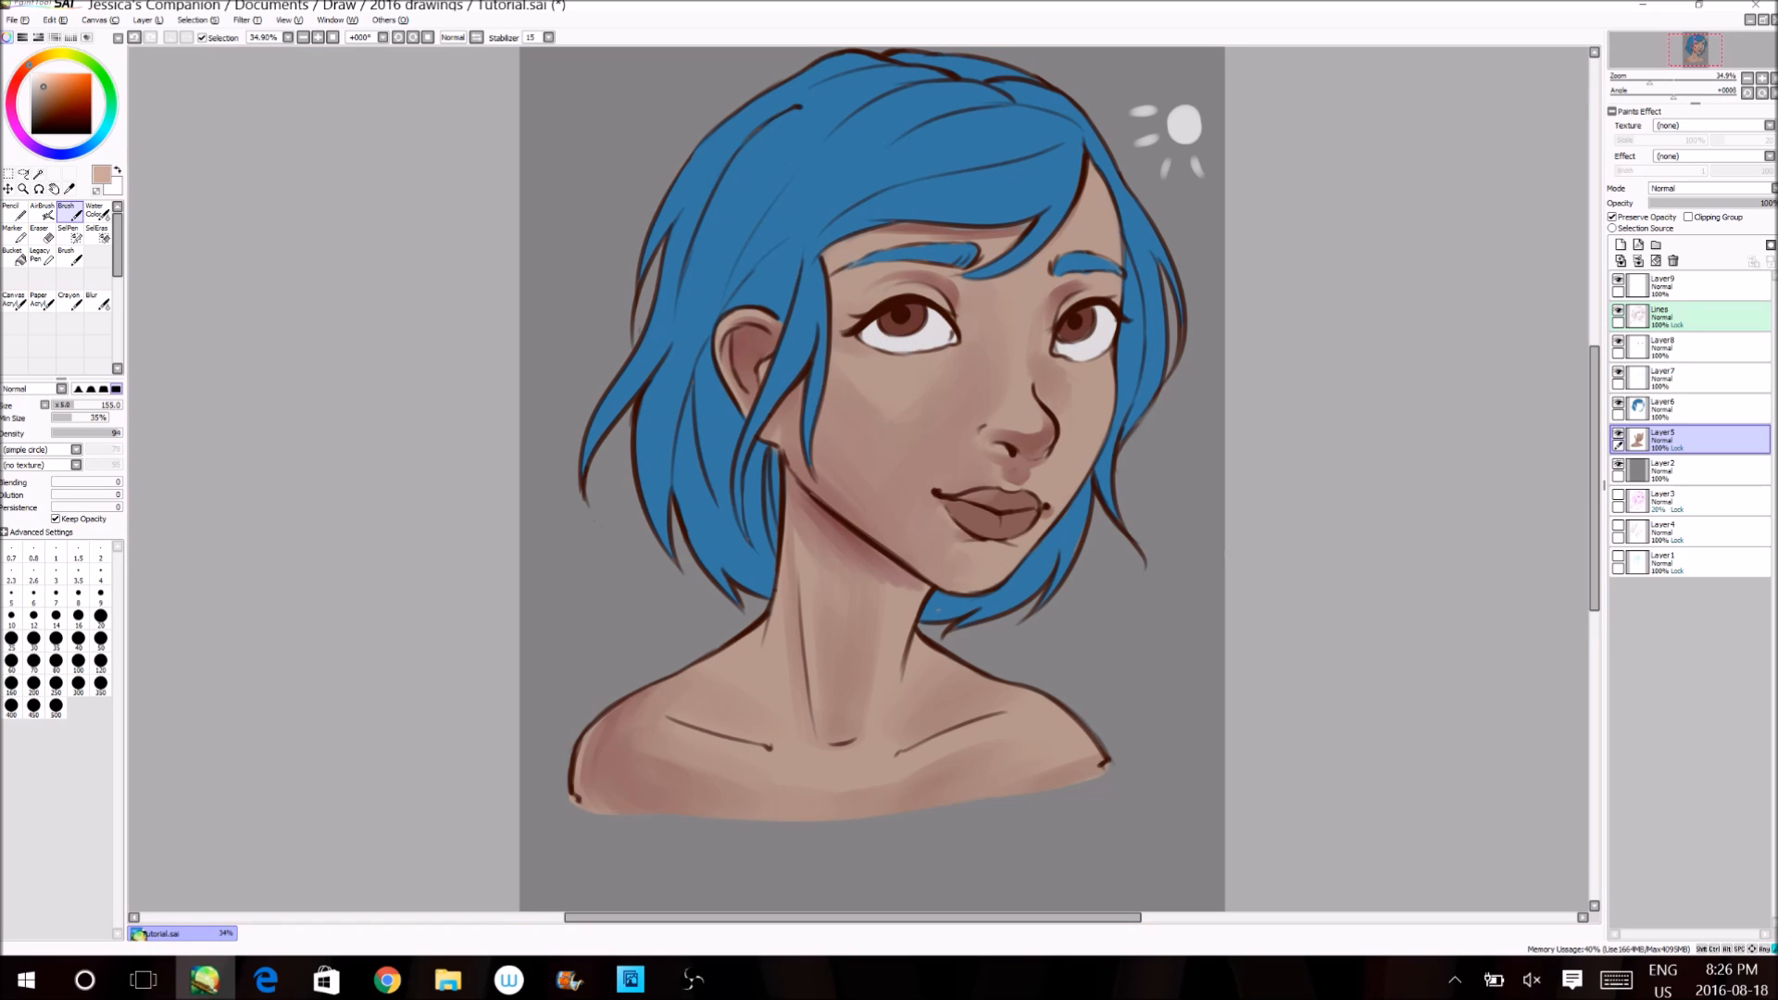
# - Choose a lighter, yellower skin tone and airbrush highlights onto both cheekbones at brush size 250
pyautogui.moveTo(30, 65); pyautogui.dragTo(35, 61)
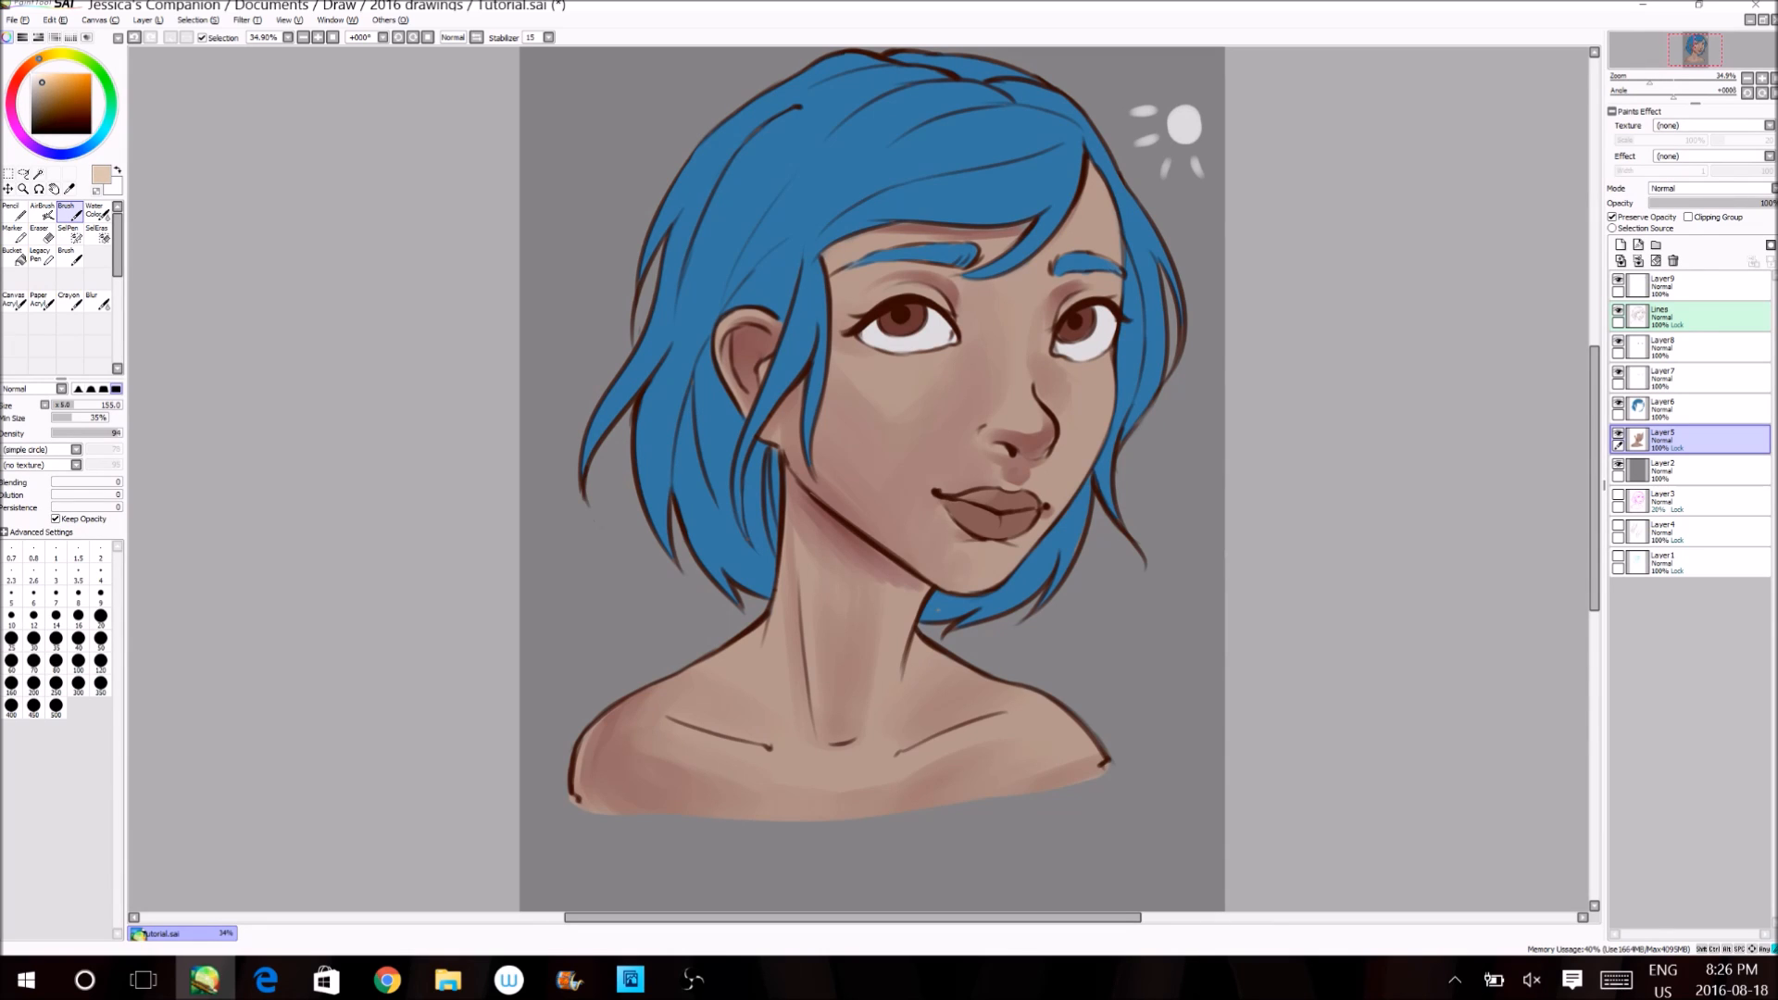
pyautogui.press('[')
pyautogui.press('[')
pyautogui.press('[')
pyautogui.press('[')
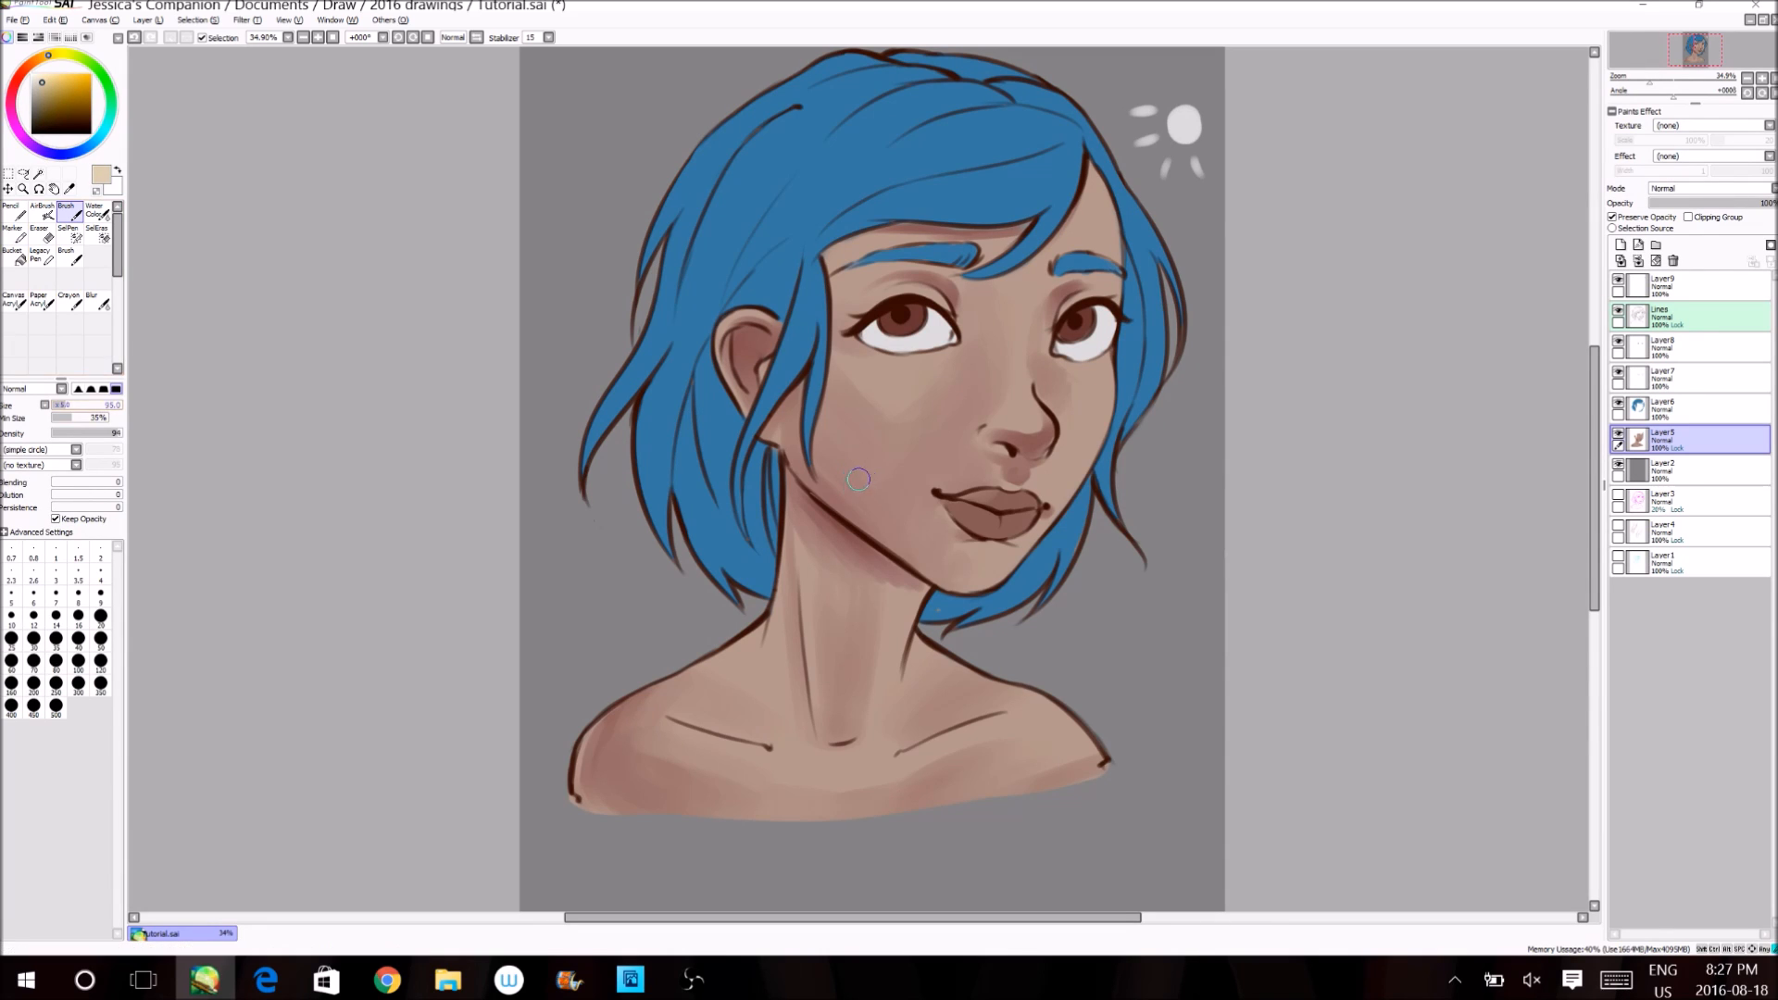
pyautogui.press('[')
pyautogui.press('a')
pyautogui.press('[')
pyautogui.press('[')
pyautogui.press('[')
pyautogui.press('[')
pyautogui.press('[')
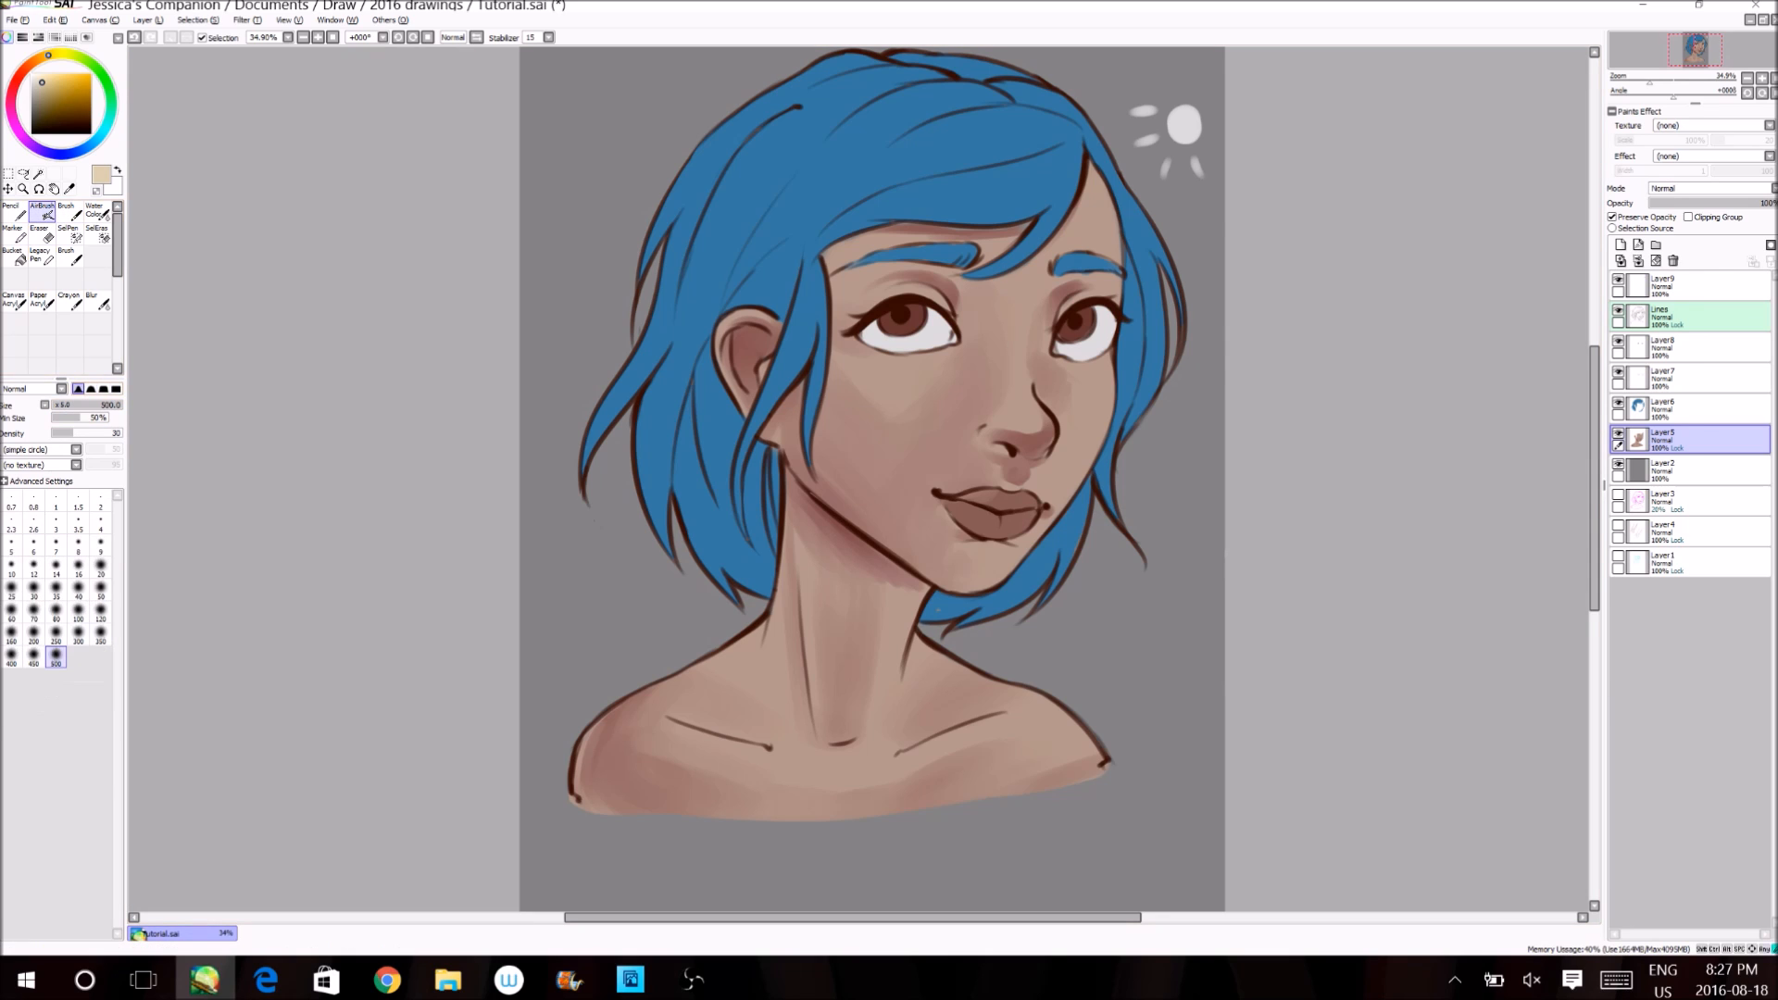
pyautogui.moveTo(901, 414)
pyautogui.mouseDown()
pyautogui.moveTo(924, 376)
pyautogui.moveTo(888, 424)
pyautogui.moveTo(891, 394)
pyautogui.moveTo(926, 385)
pyautogui.moveTo(887, 380)
pyautogui.moveTo(868, 400)
pyautogui.moveTo(881, 415)
pyautogui.moveTo(902, 382)
pyautogui.moveTo(868, 425)
pyautogui.mouseUp()
pyautogui.moveTo(1014, 403); pyautogui.dragTo(1097, 385)
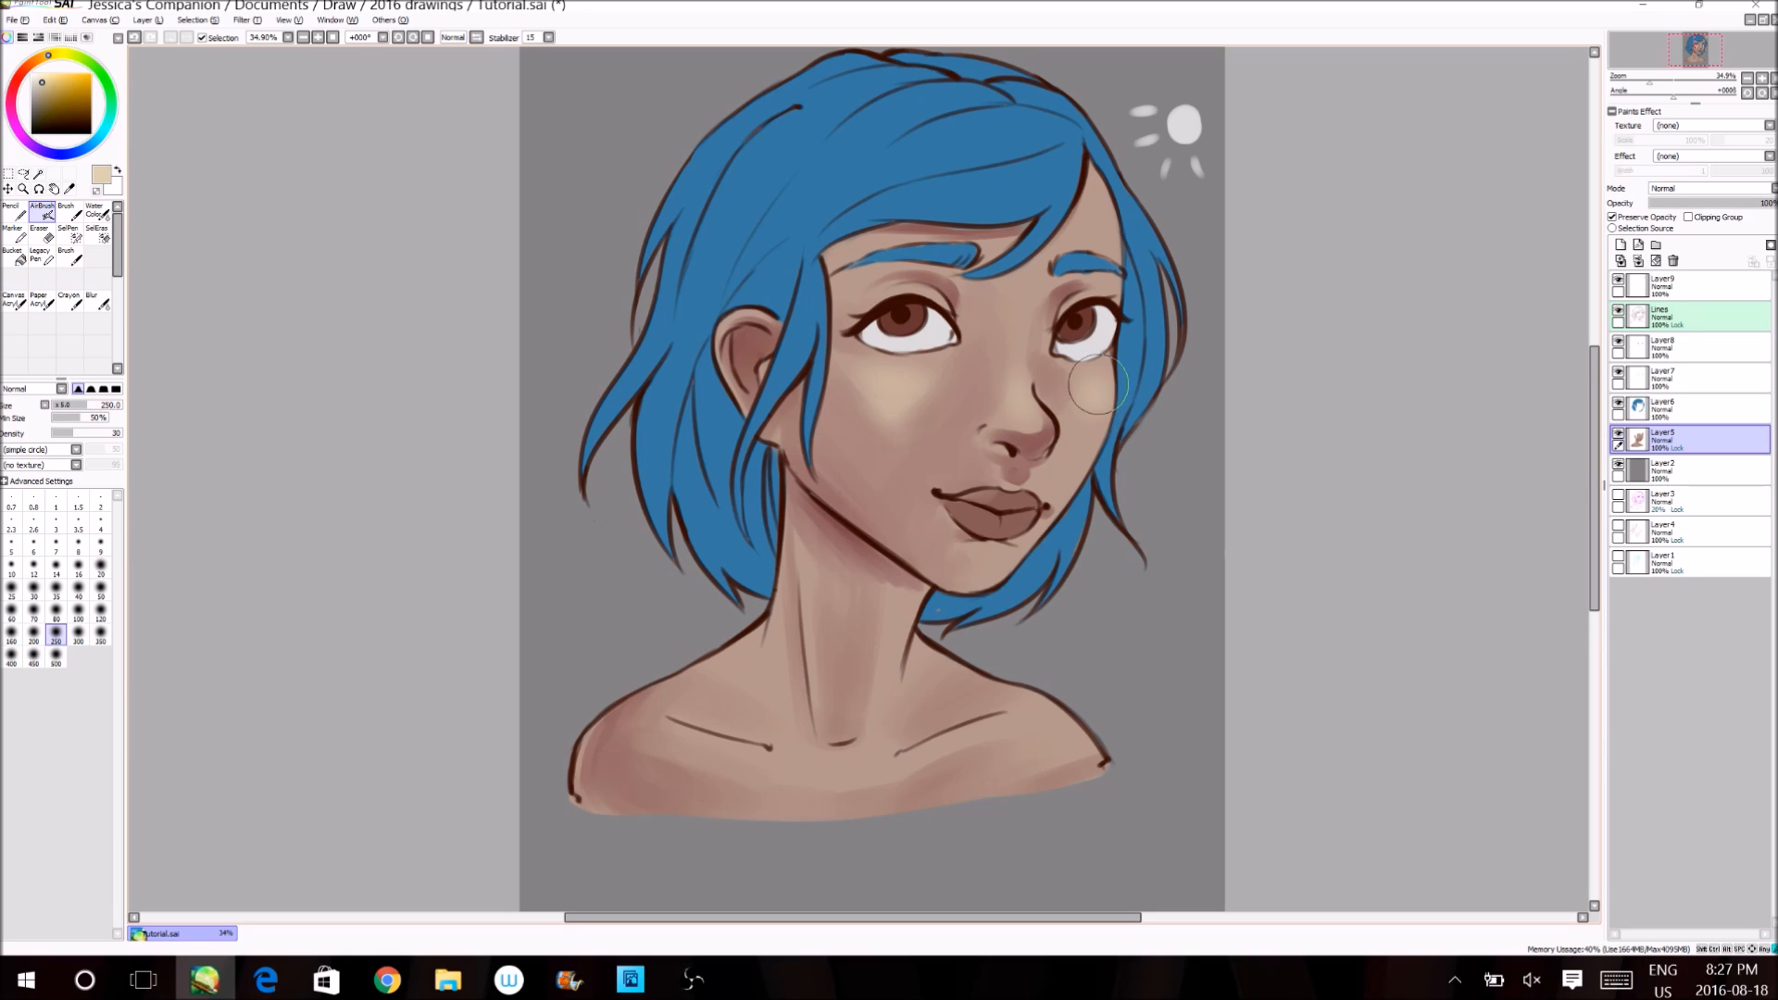
# - Return to the Brush tool at a smaller size and blend the near cheekbone highlight's edges with sampled skin tones
pyautogui.click(67, 212)
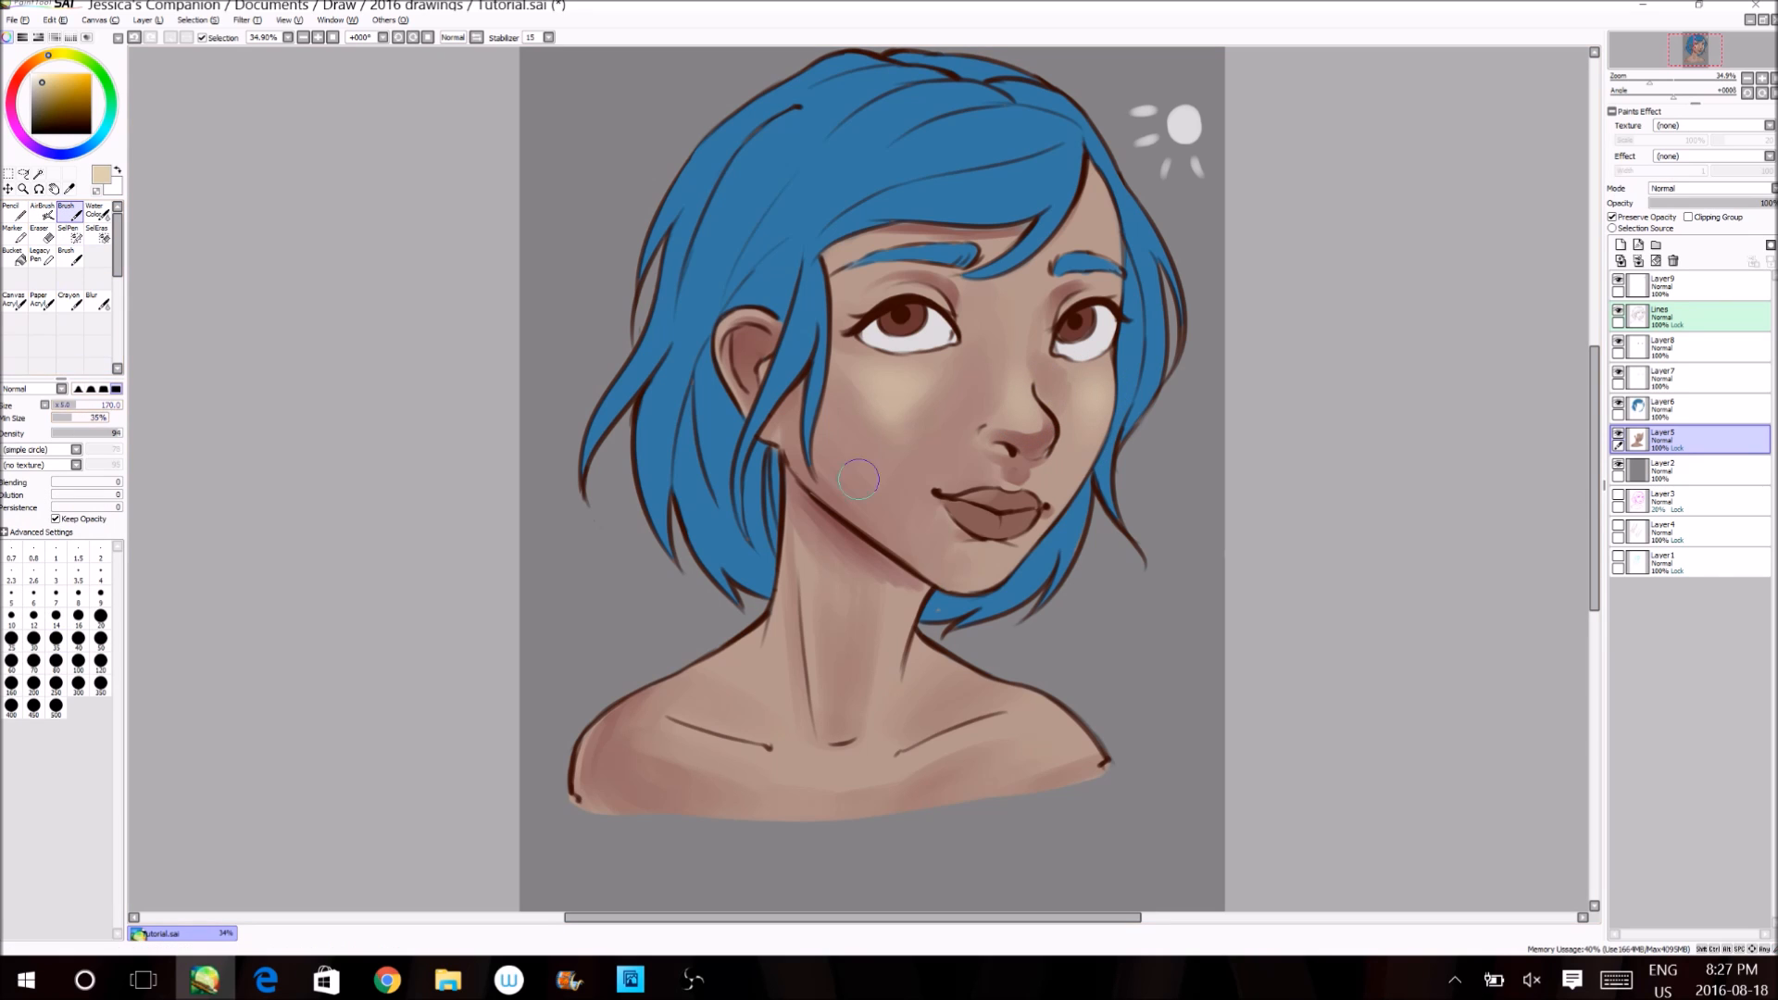
pyautogui.press('[')
pyautogui.press('[')
pyautogui.press('[')
pyautogui.press('[')
pyautogui.press('[')
pyautogui.press('[')
pyautogui.press('[')
pyautogui.press('[')
pyautogui.press('[')
pyautogui.press('[')
pyautogui.press('[')
pyautogui.press('[')
pyautogui.press('[')
pyautogui.press('[')
pyautogui.keyDown('alt'); pyautogui.click(874, 390); pyautogui.keyUp('alt')
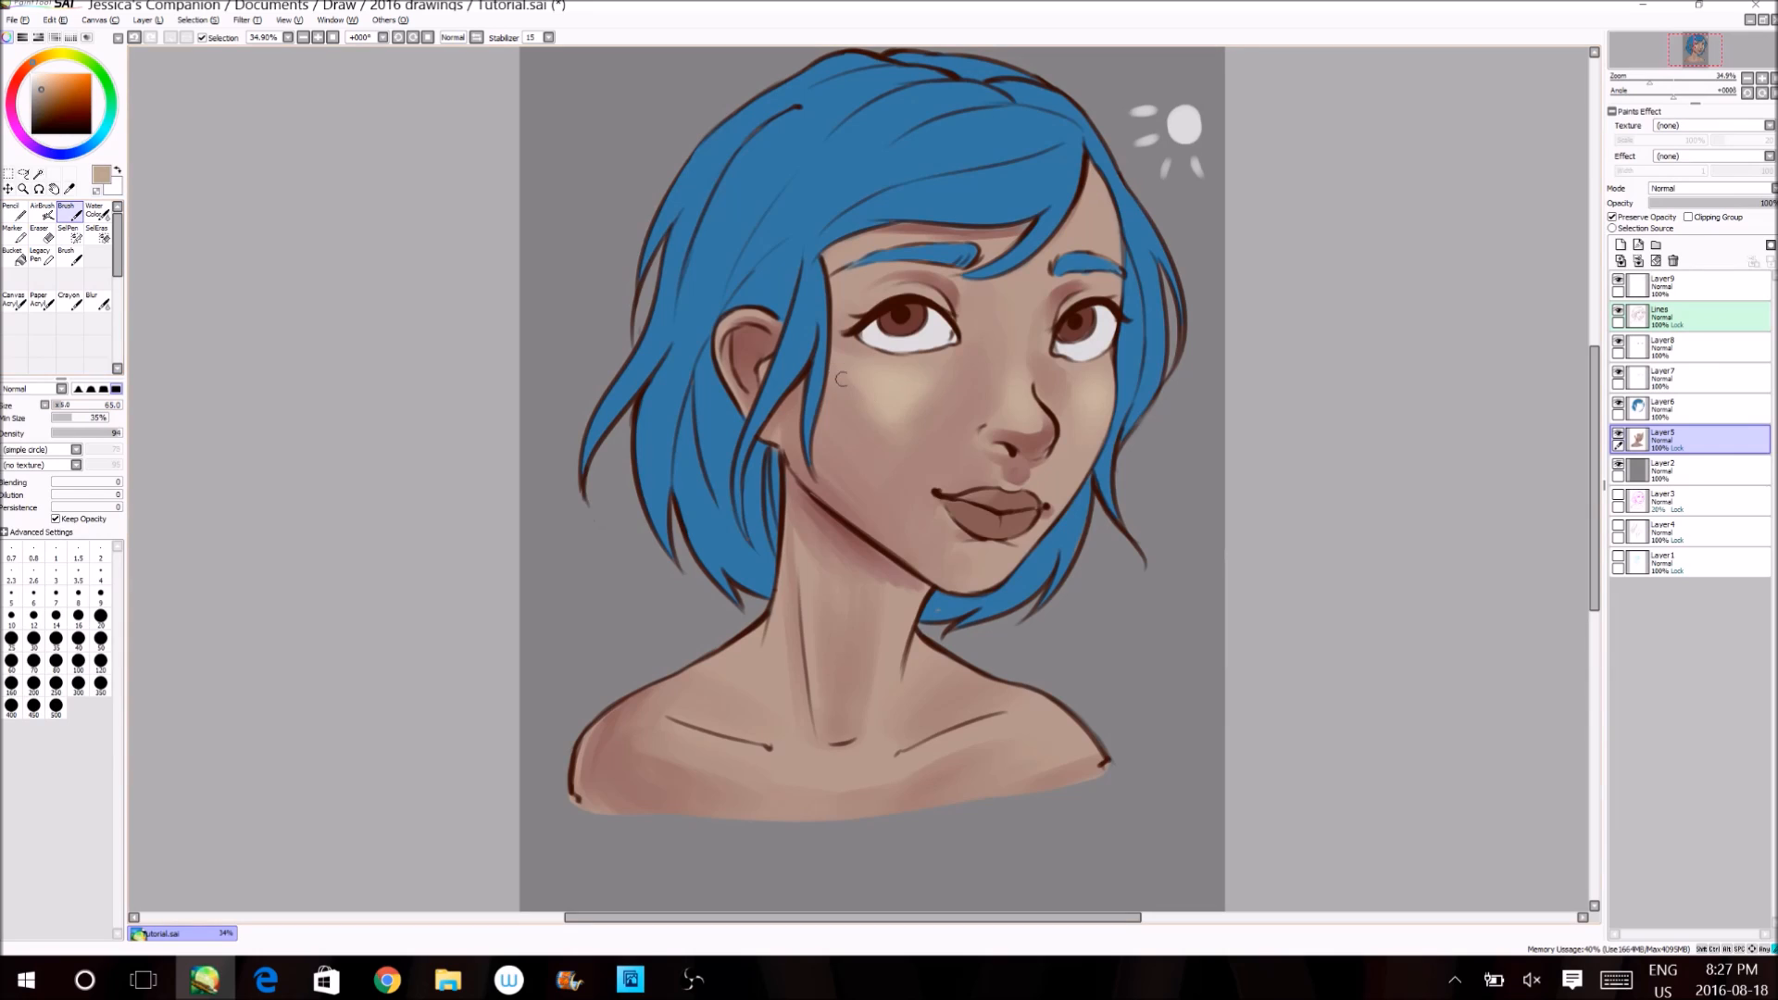
pyautogui.keyDown('alt'); pyautogui.click(910, 389); pyautogui.keyUp('alt')
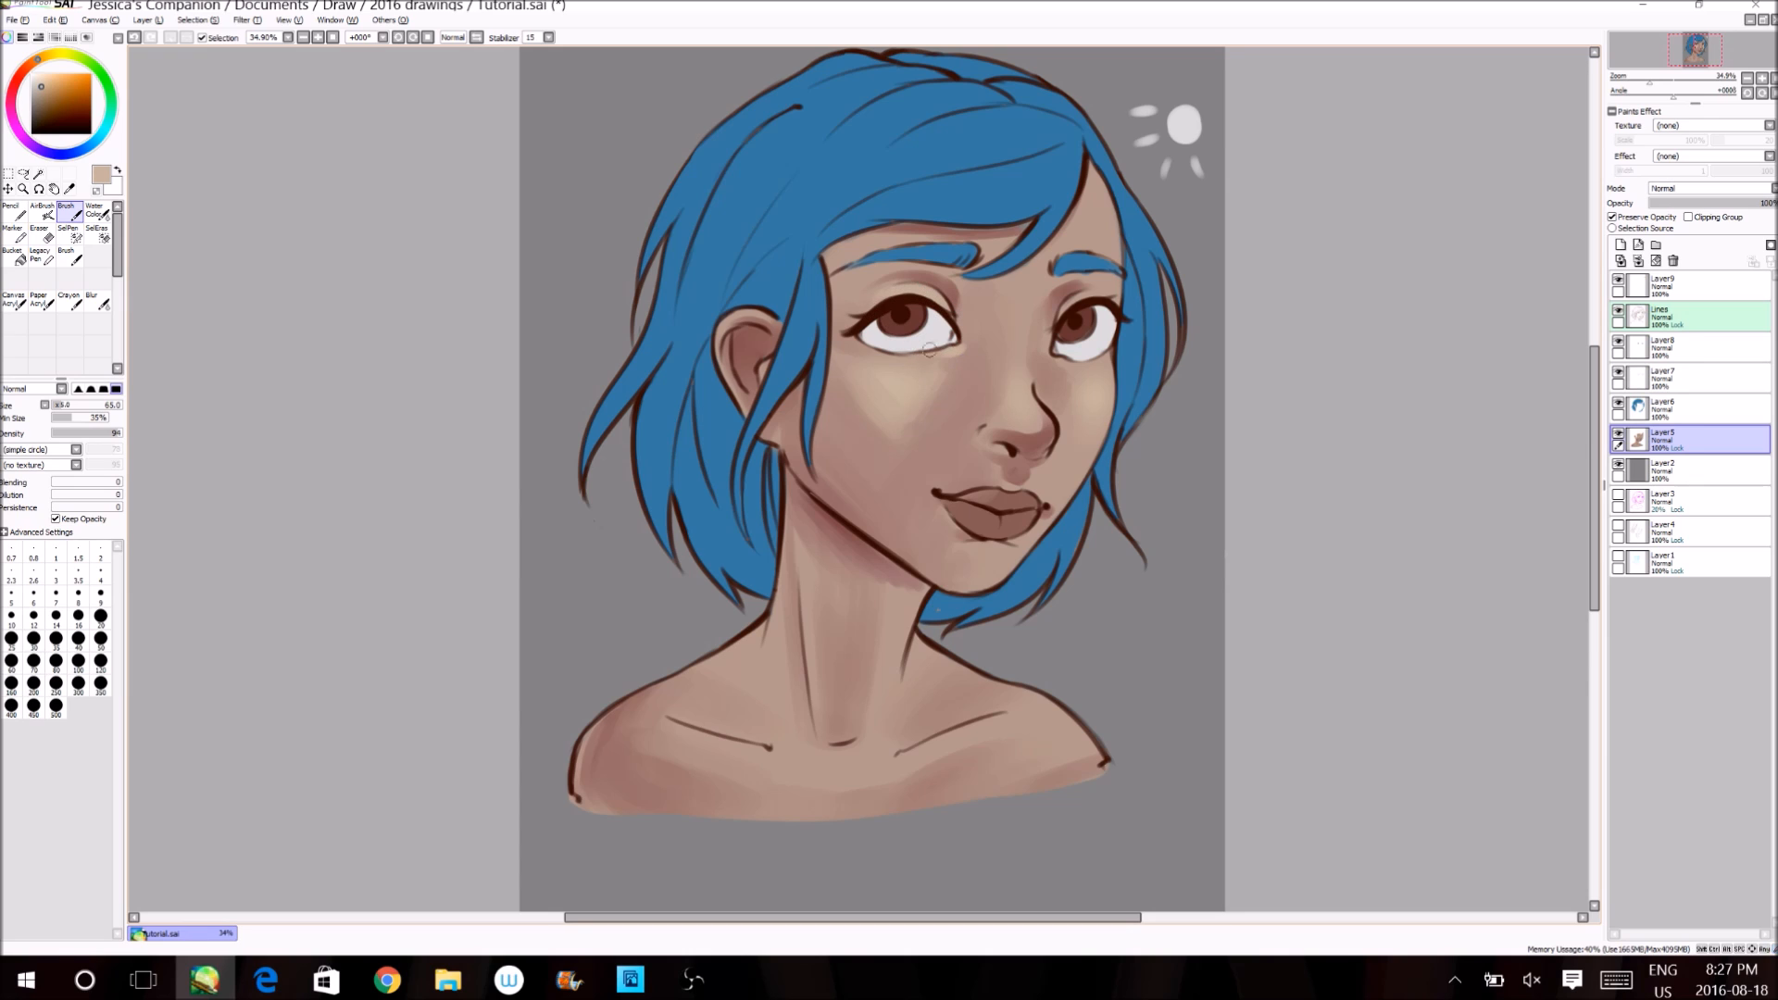
pyautogui.keyDown('alt'); pyautogui.click(965, 362); pyautogui.keyUp('alt')
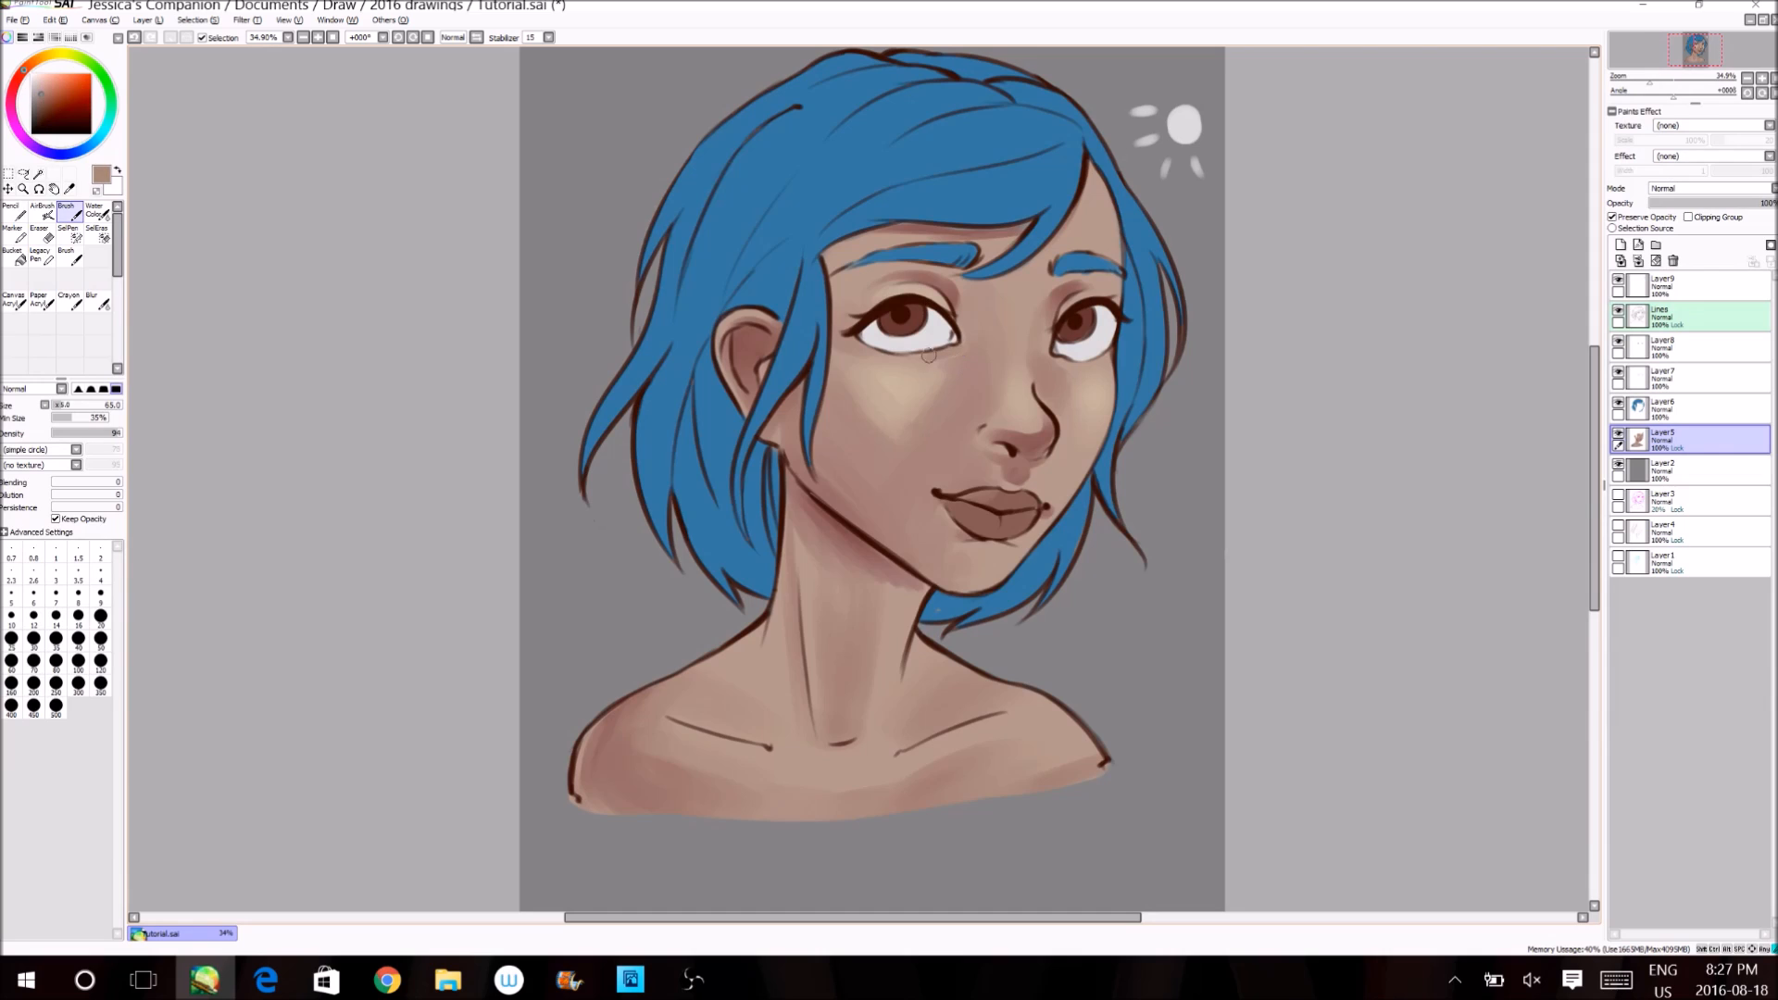
pyautogui.keyDown('alt'); pyautogui.click(905, 385); pyautogui.keyUp('alt')
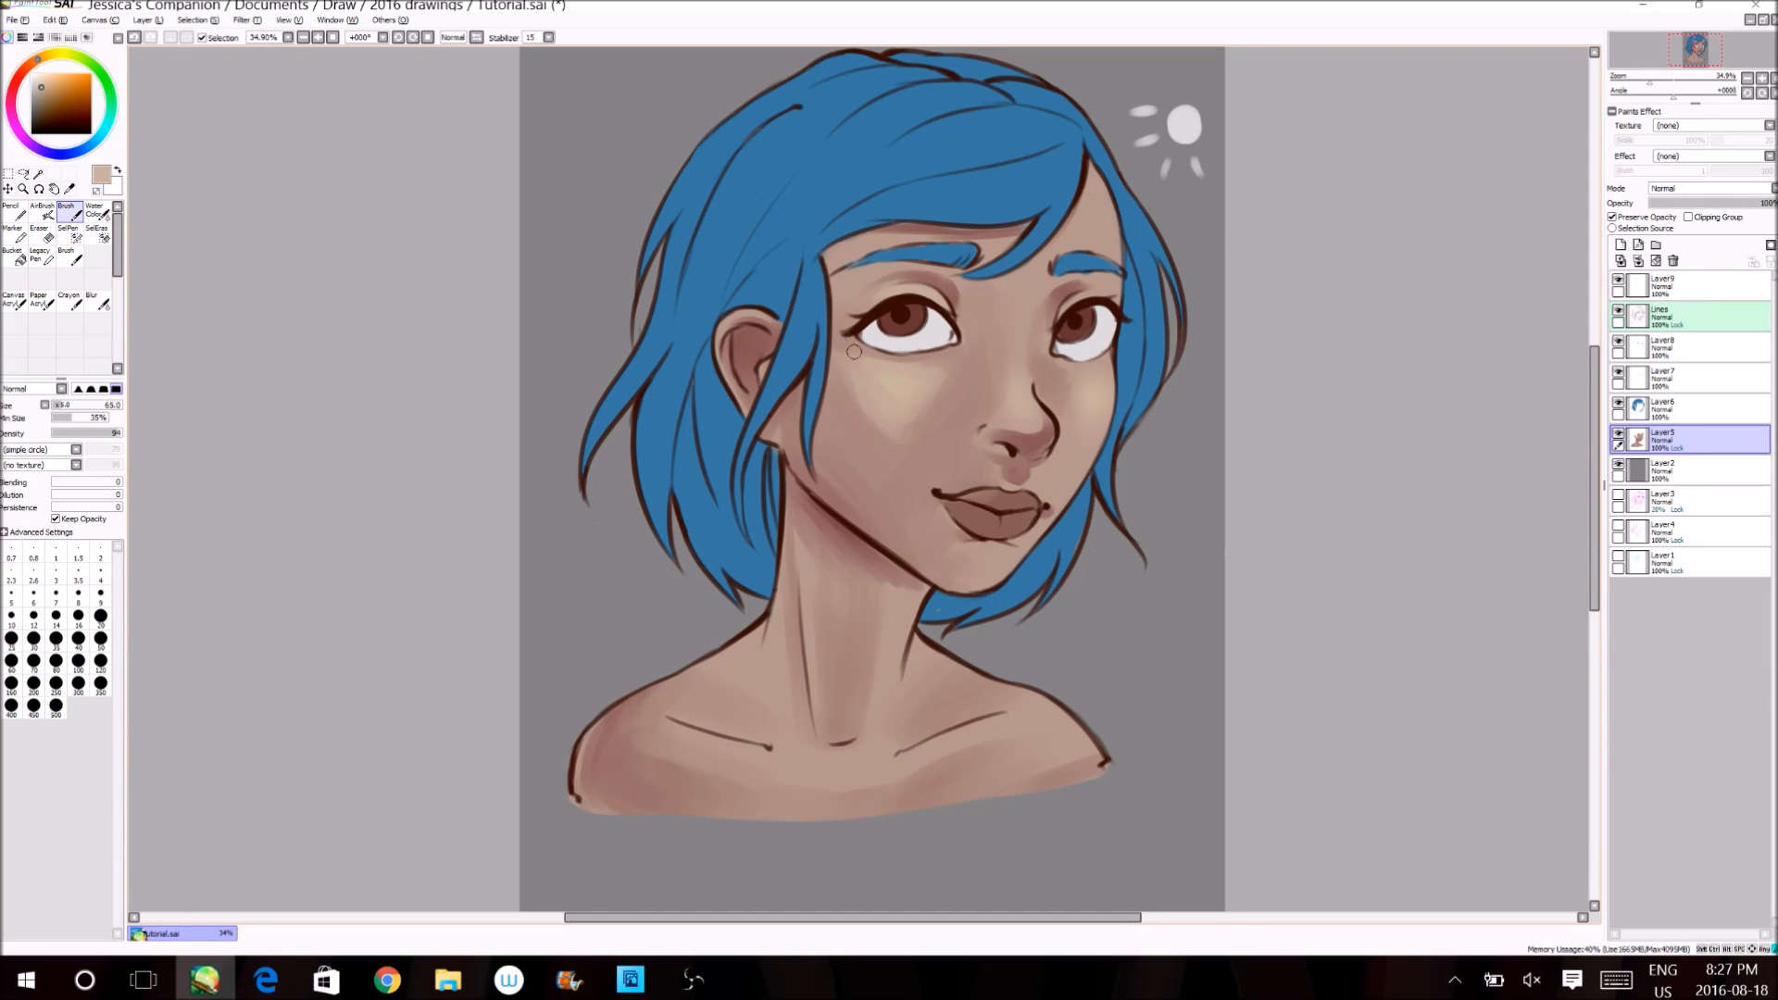
# - Mirror the canvas view and soften the near cheek highlight with a larger brush and sampled cheek tones
pyautogui.click(476, 38)
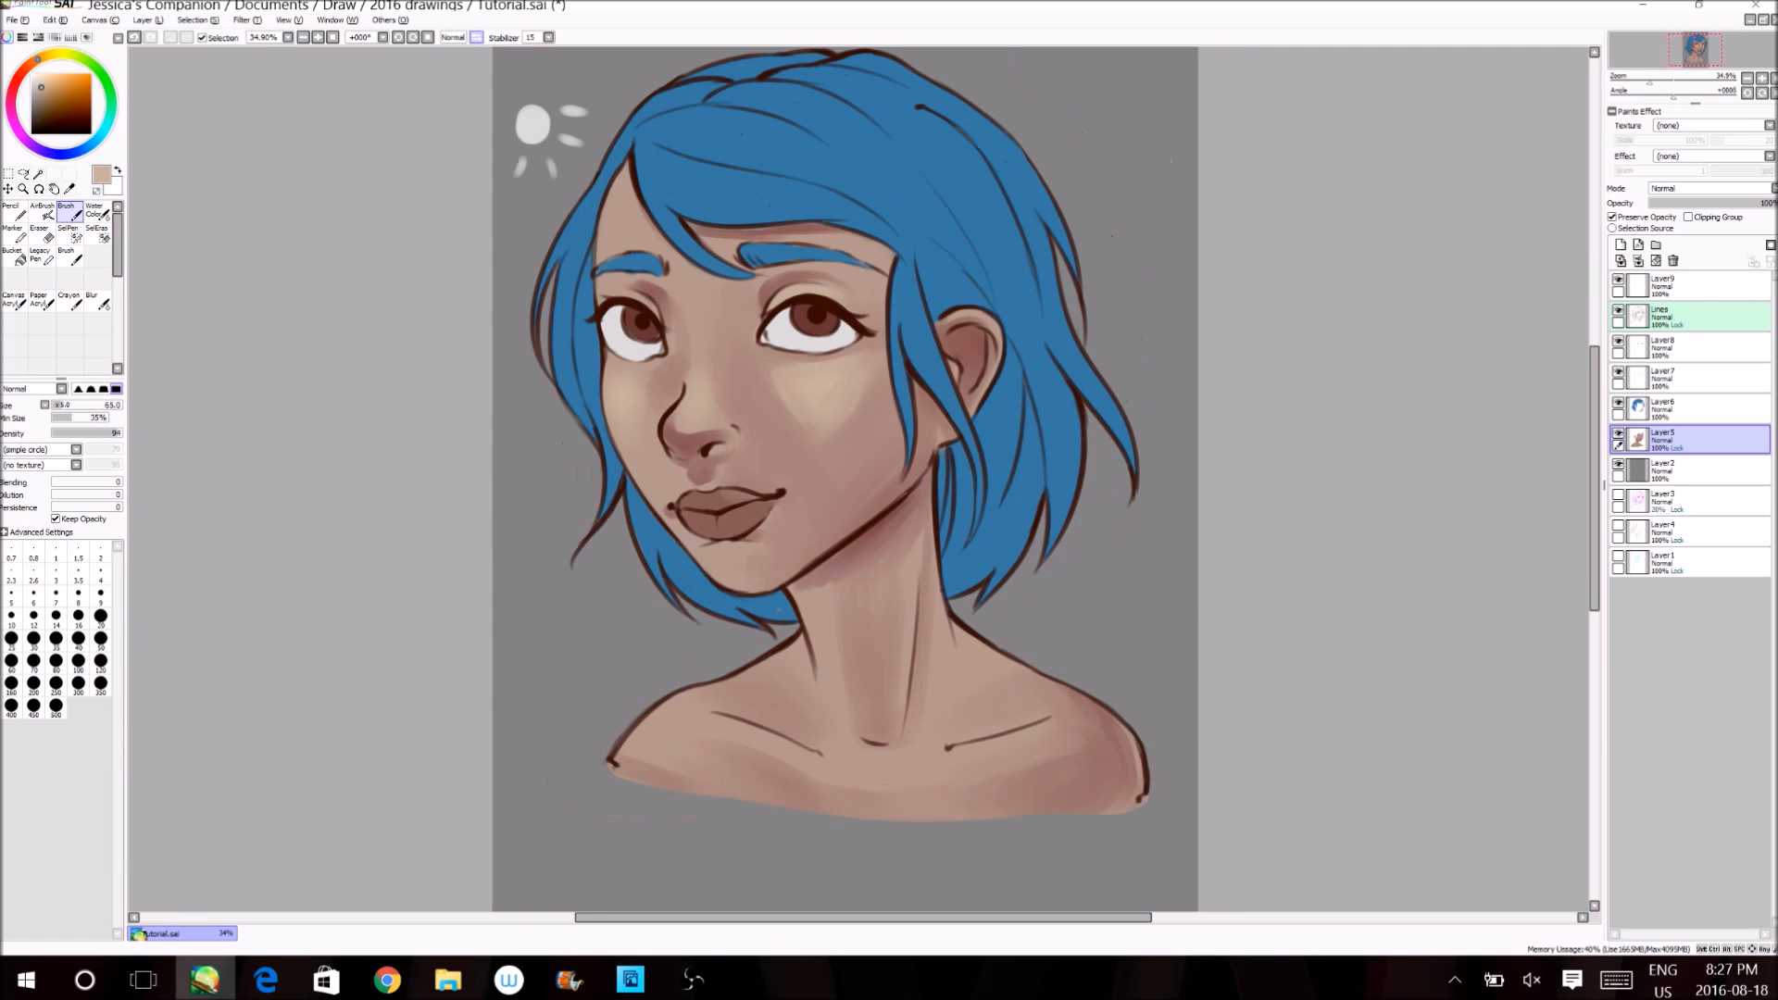
pyautogui.moveTo(61, 405); pyautogui.dragTo(77, 405)
pyautogui.moveTo(786, 389)
pyautogui.mouseDown()
pyautogui.moveTo(752, 367)
pyautogui.moveTo(827, 430)
pyautogui.moveTo(864, 383)
pyautogui.moveTo(832, 407)
pyautogui.moveTo(877, 397)
pyautogui.moveTo(864, 463)
pyautogui.mouseUp()
pyautogui.keyDown('alt'); pyautogui.click(758, 367); pyautogui.keyUp('alt')
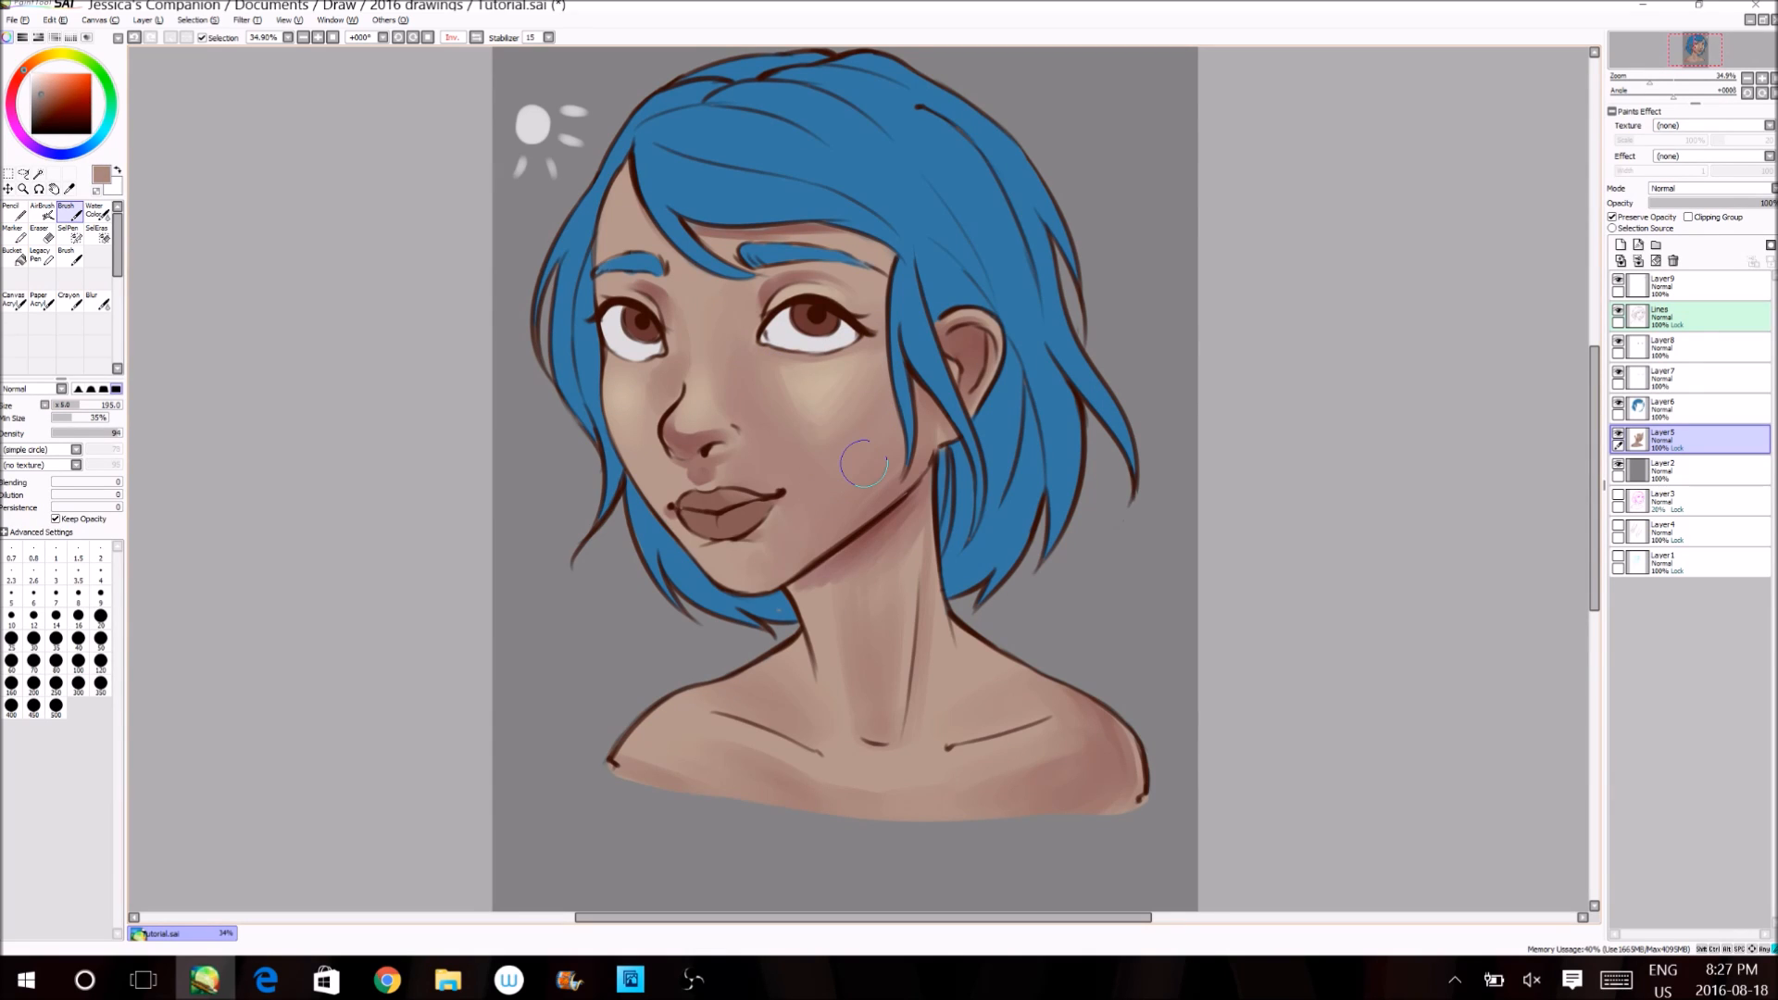
pyautogui.keyDown('alt'); pyautogui.click(805, 389); pyautogui.keyUp('alt')
# - Reduce the brush to size 40 and refine the jaw edge and cheek highlight with tones sampled from each
pyautogui.click(69, 405)
pyautogui.press('[')
pyautogui.press('[')
pyautogui.press('[')
pyautogui.press('[')
pyautogui.press('[')
pyautogui.press('[')
pyautogui.press('[')
pyautogui.press('[')
pyautogui.press('[')
pyautogui.press('[')
pyautogui.press('[')
pyautogui.press('[')
pyautogui.press('[')
pyautogui.press('[')
pyautogui.press('[')
pyautogui.press('[')
pyautogui.press('[')
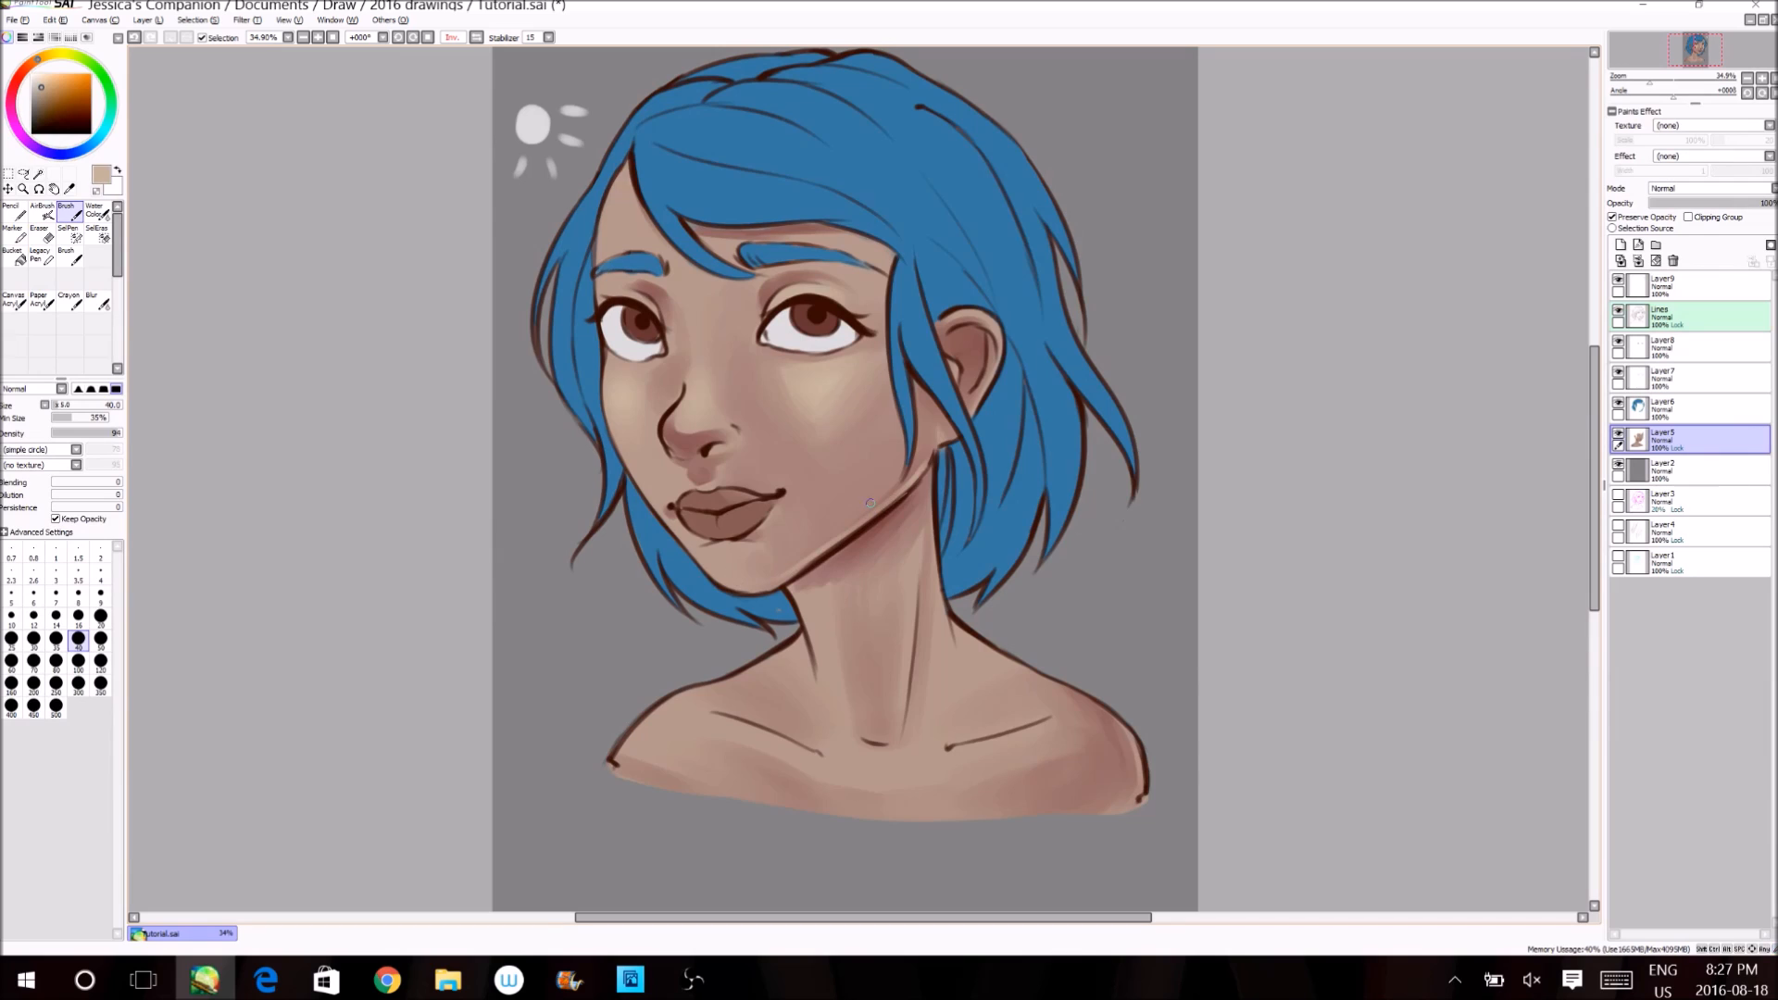
pyautogui.keyDown('alt'); pyautogui.click(916, 468); pyautogui.keyUp('alt')
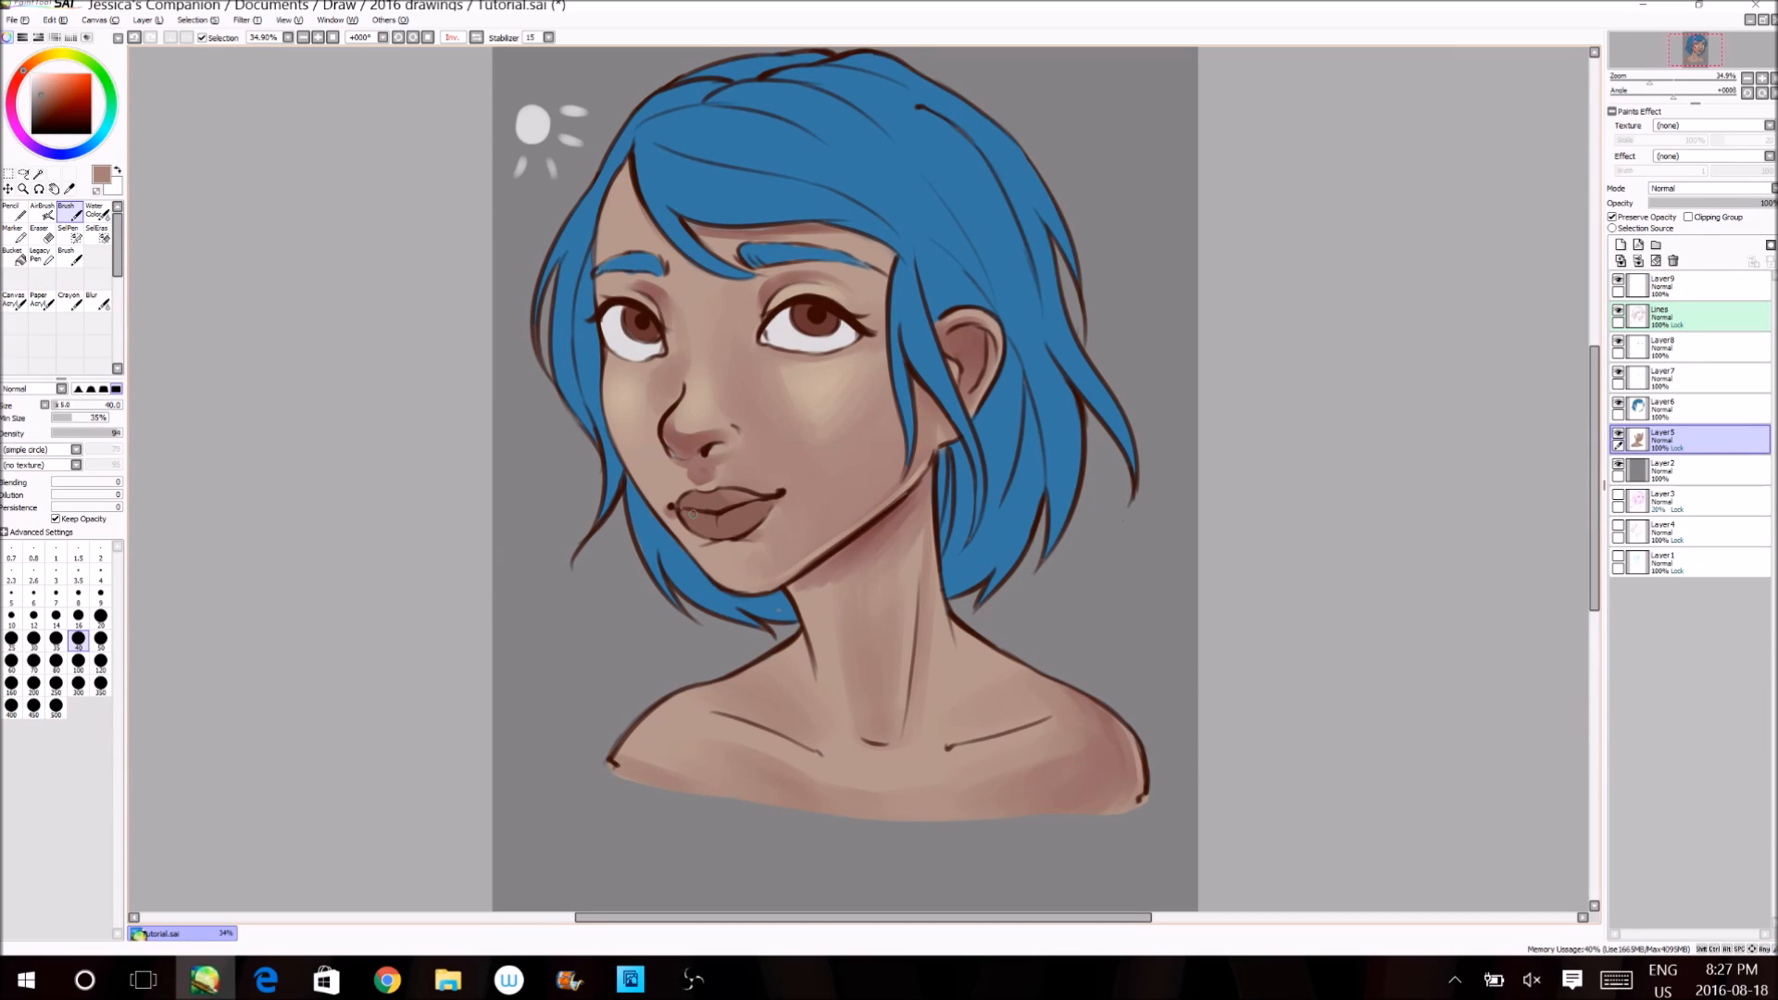
pyautogui.keyDown('alt'); pyautogui.click(813, 386); pyautogui.keyUp('alt')
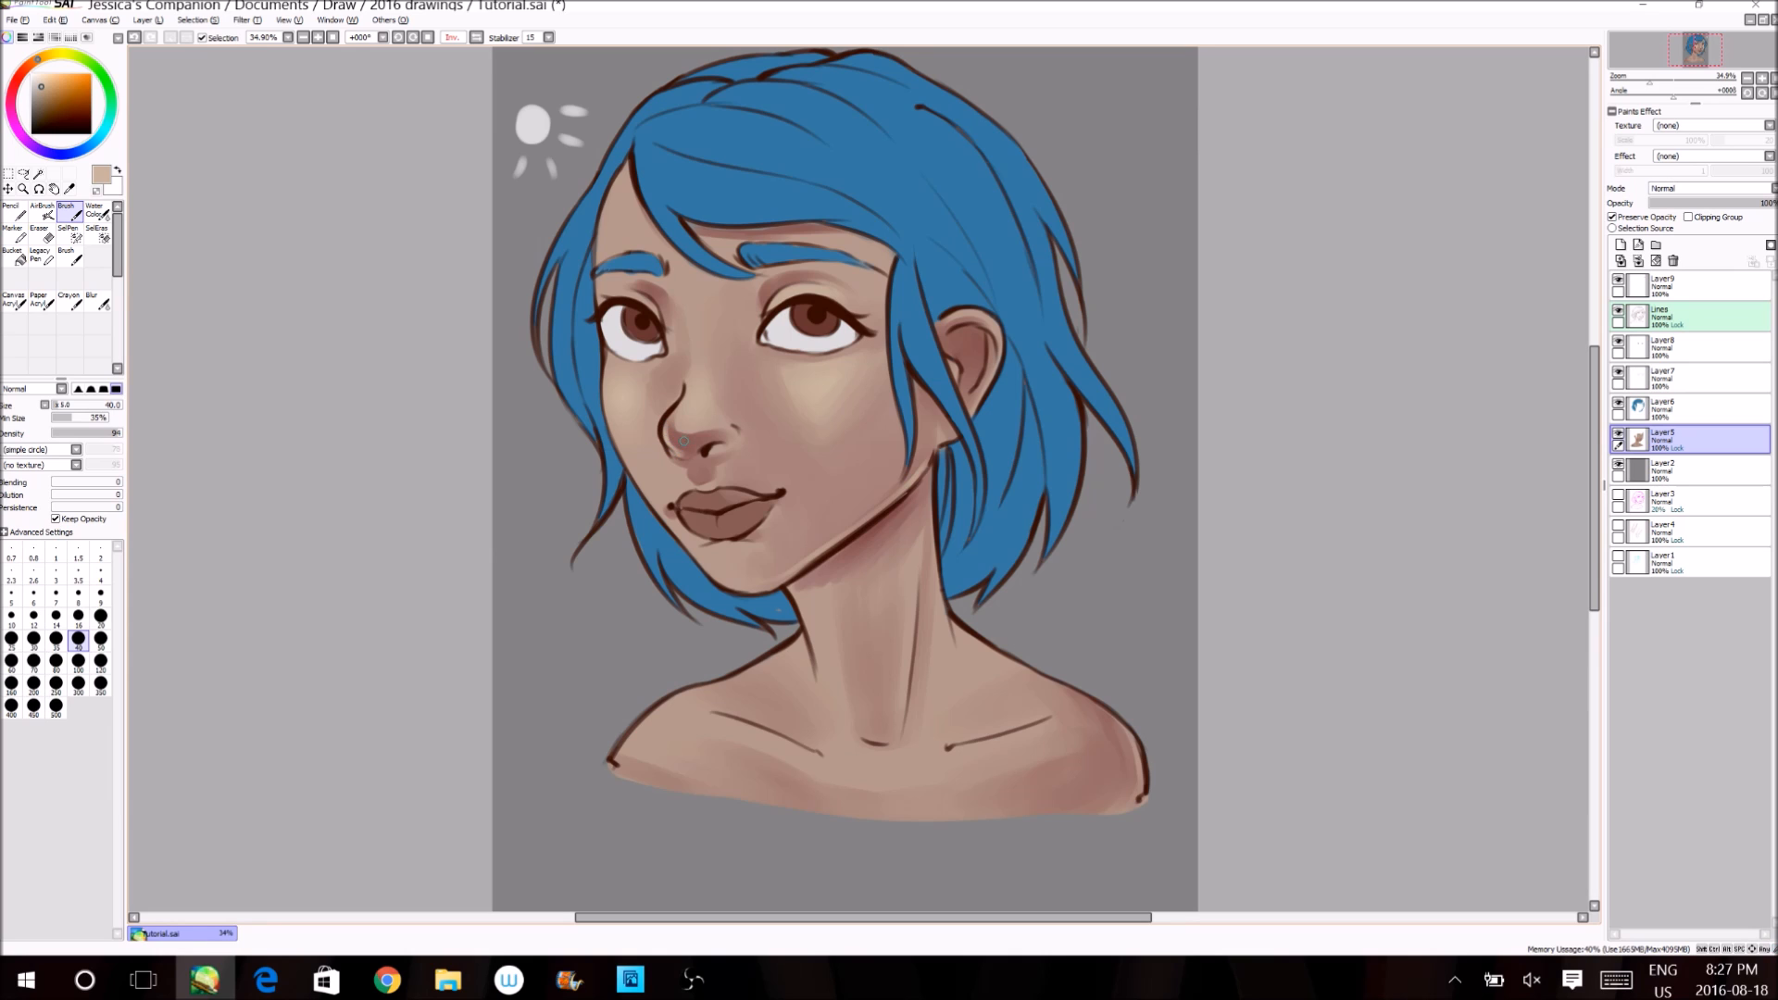
# - Restore the unmirrored view and model the nose's bridge, tip and underside with sampled light and shadow tones
pyautogui.keyDown('alt'); pyautogui.click(682, 450); pyautogui.keyUp('alt')
pyautogui.click(476, 38)
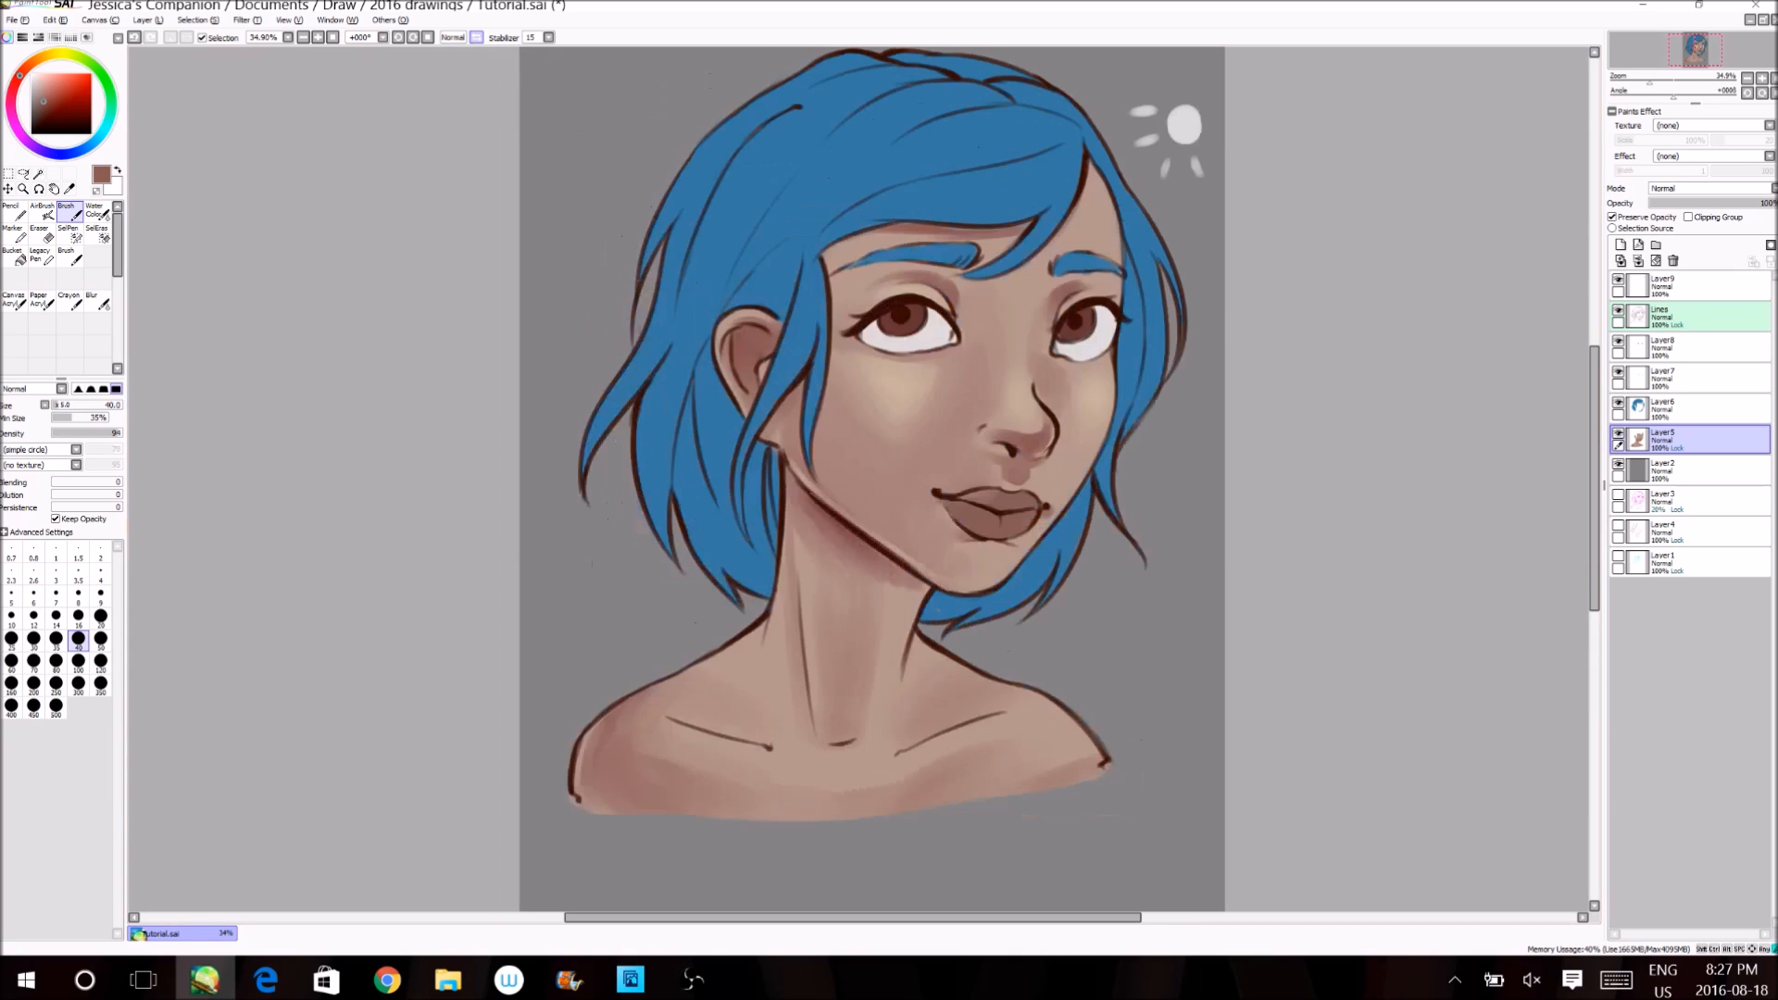
pyautogui.keyDown('alt'); pyautogui.click(994, 396); pyautogui.keyUp('alt')
pyautogui.keyDown('alt'); pyautogui.click(1025, 460); pyautogui.keyUp('alt')
pyautogui.keyDown('alt'); pyautogui.click(1012, 438); pyautogui.keyUp('alt')
pyautogui.keyDown('alt'); pyautogui.click(1021, 402); pyautogui.keyUp('alt')
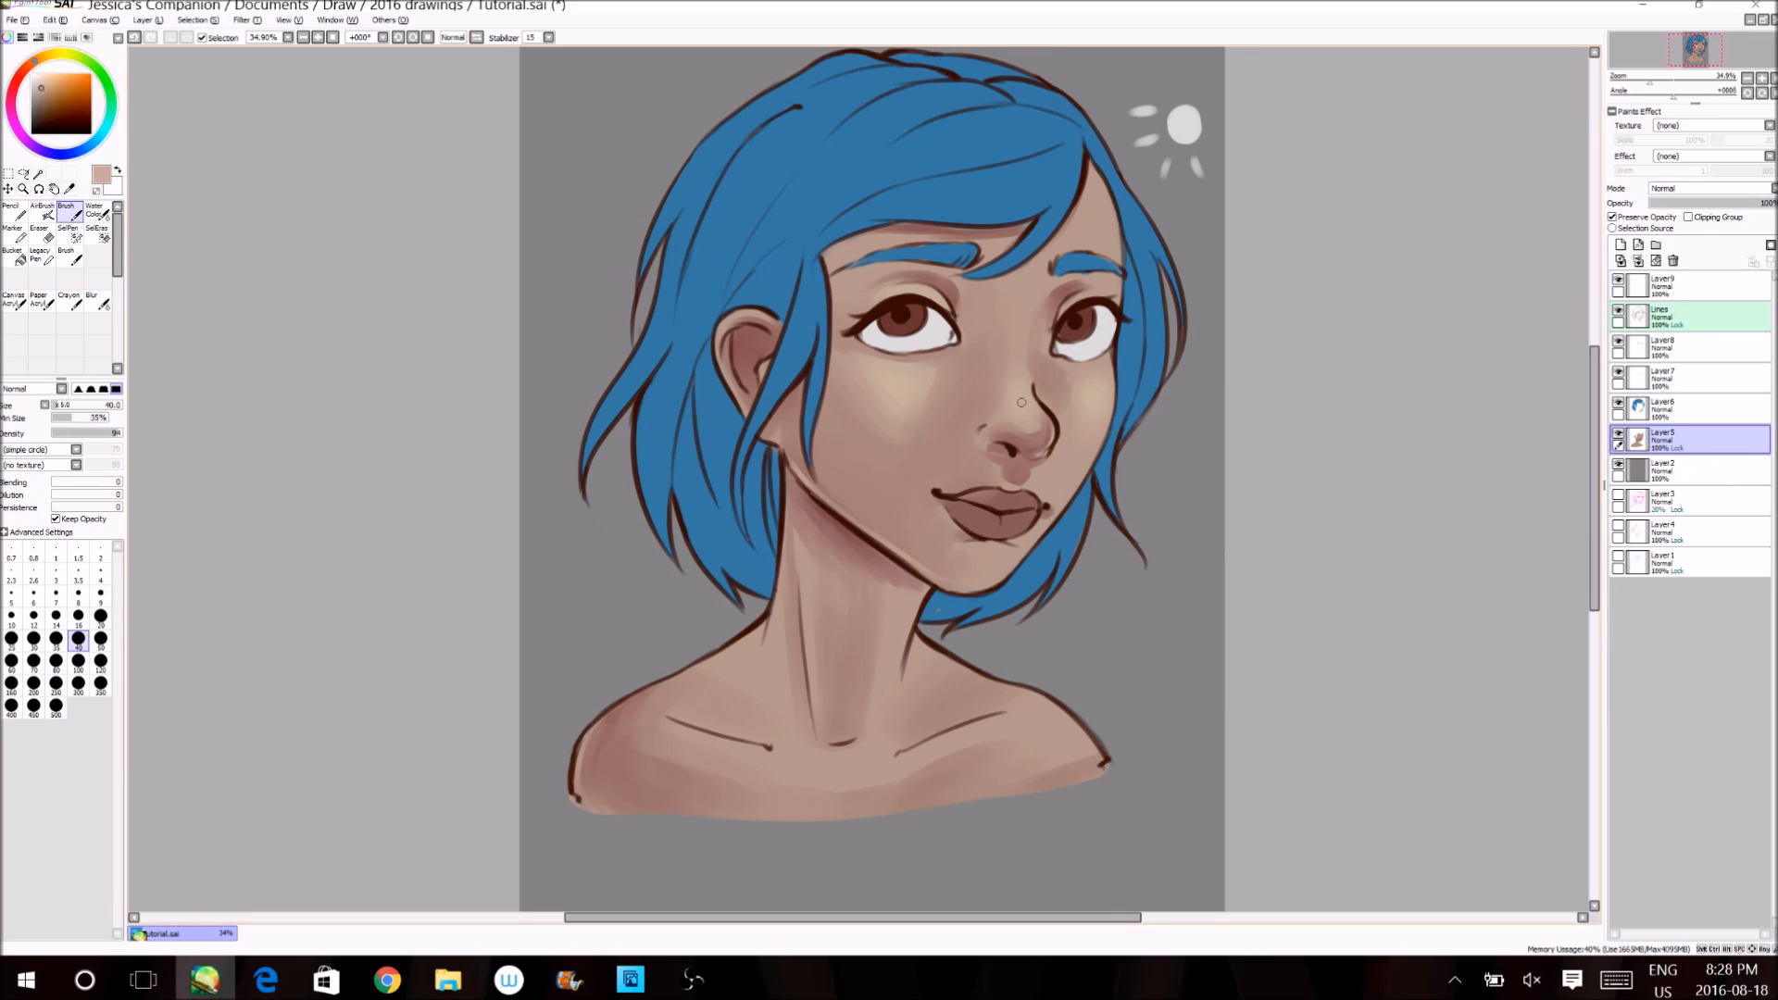
pyautogui.moveTo(1046, 417); pyautogui.dragTo(1032, 455)
# - Paint a highlight on the chin below the lower lip with the light tone sampled from the cheek
pyautogui.keyDown('alt'); pyautogui.click(980, 556); pyautogui.keyUp('alt')
pyautogui.keyDown('alt'); pyautogui.click(904, 385); pyautogui.keyUp('alt')
pyautogui.moveTo(1003, 547); pyautogui.dragTo(971, 556)
# - Enlarge the brush slightly and refine the eyelid shading and the forehead shadow under the fringe with sampled tones
pyautogui.moveTo(858, 478)
pyautogui.keyDown('ctrl'); pyautogui.keyDown('alt'); pyautogui.mouseDown()
pyautogui.moveTo(878, 479)
pyautogui.moveTo(842, 479)
pyautogui.mouseUp(); pyautogui.keyUp('alt'); pyautogui.keyUp('ctrl')
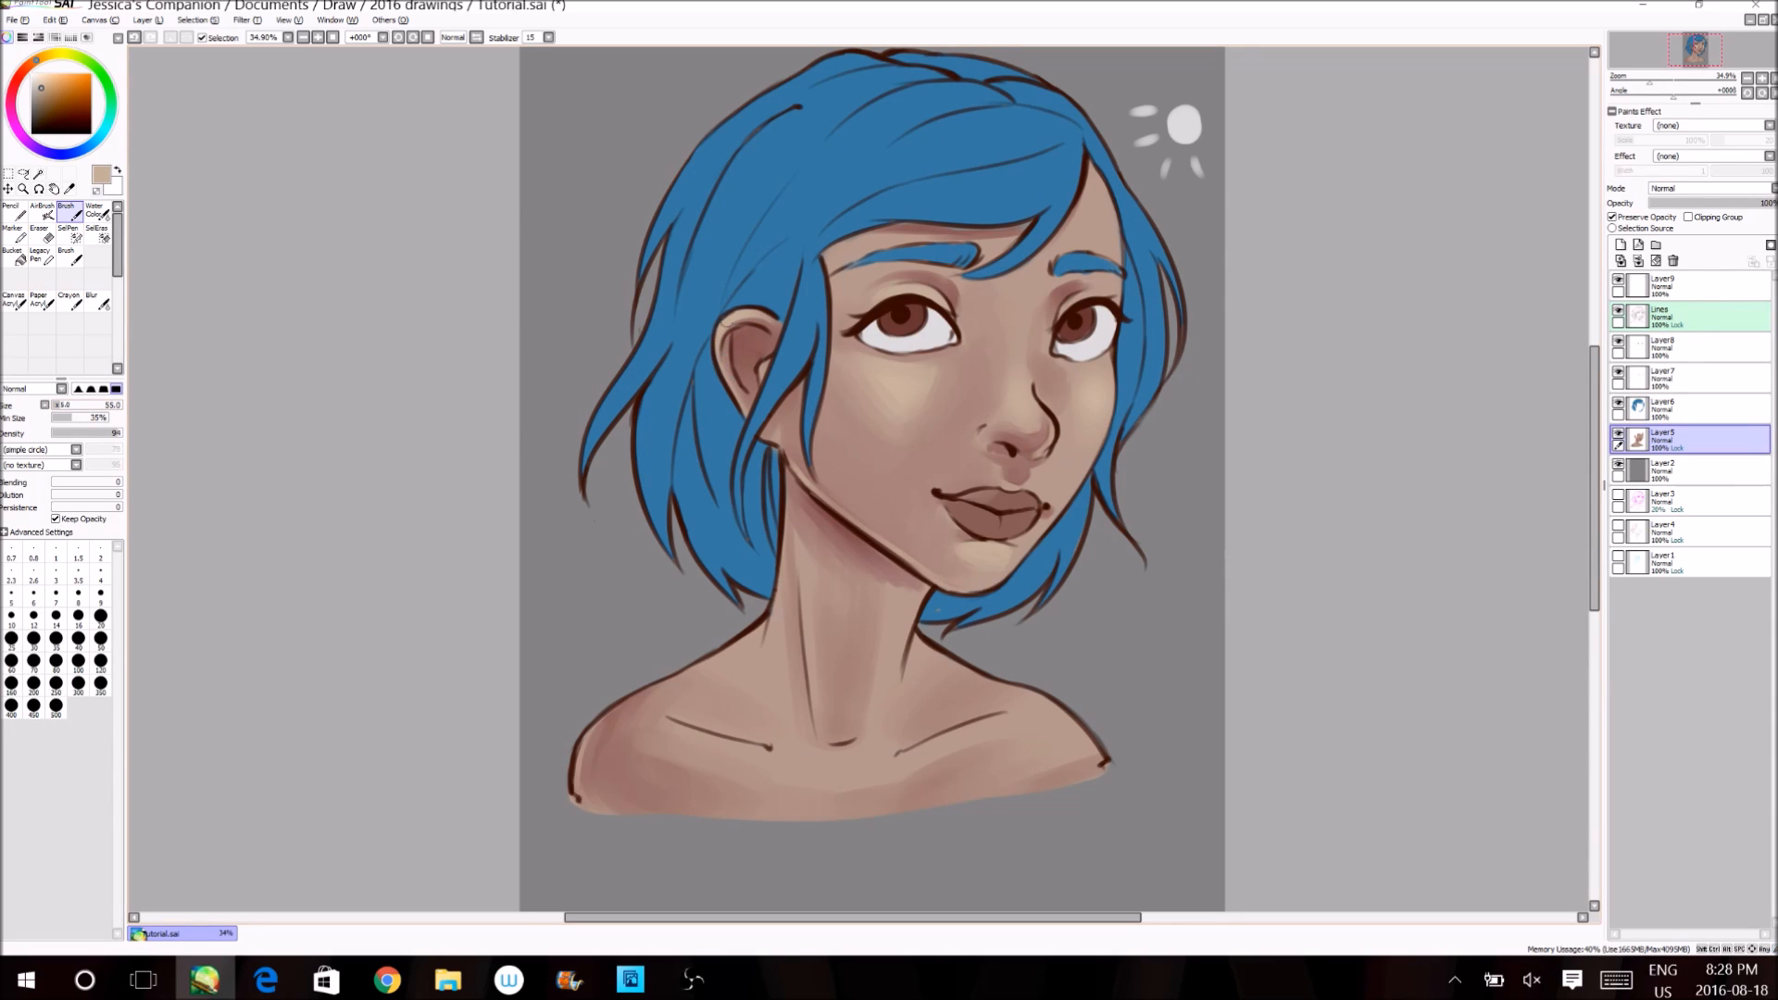
pyautogui.keyDown('alt'); pyautogui.click(902, 276); pyautogui.keyUp('alt')
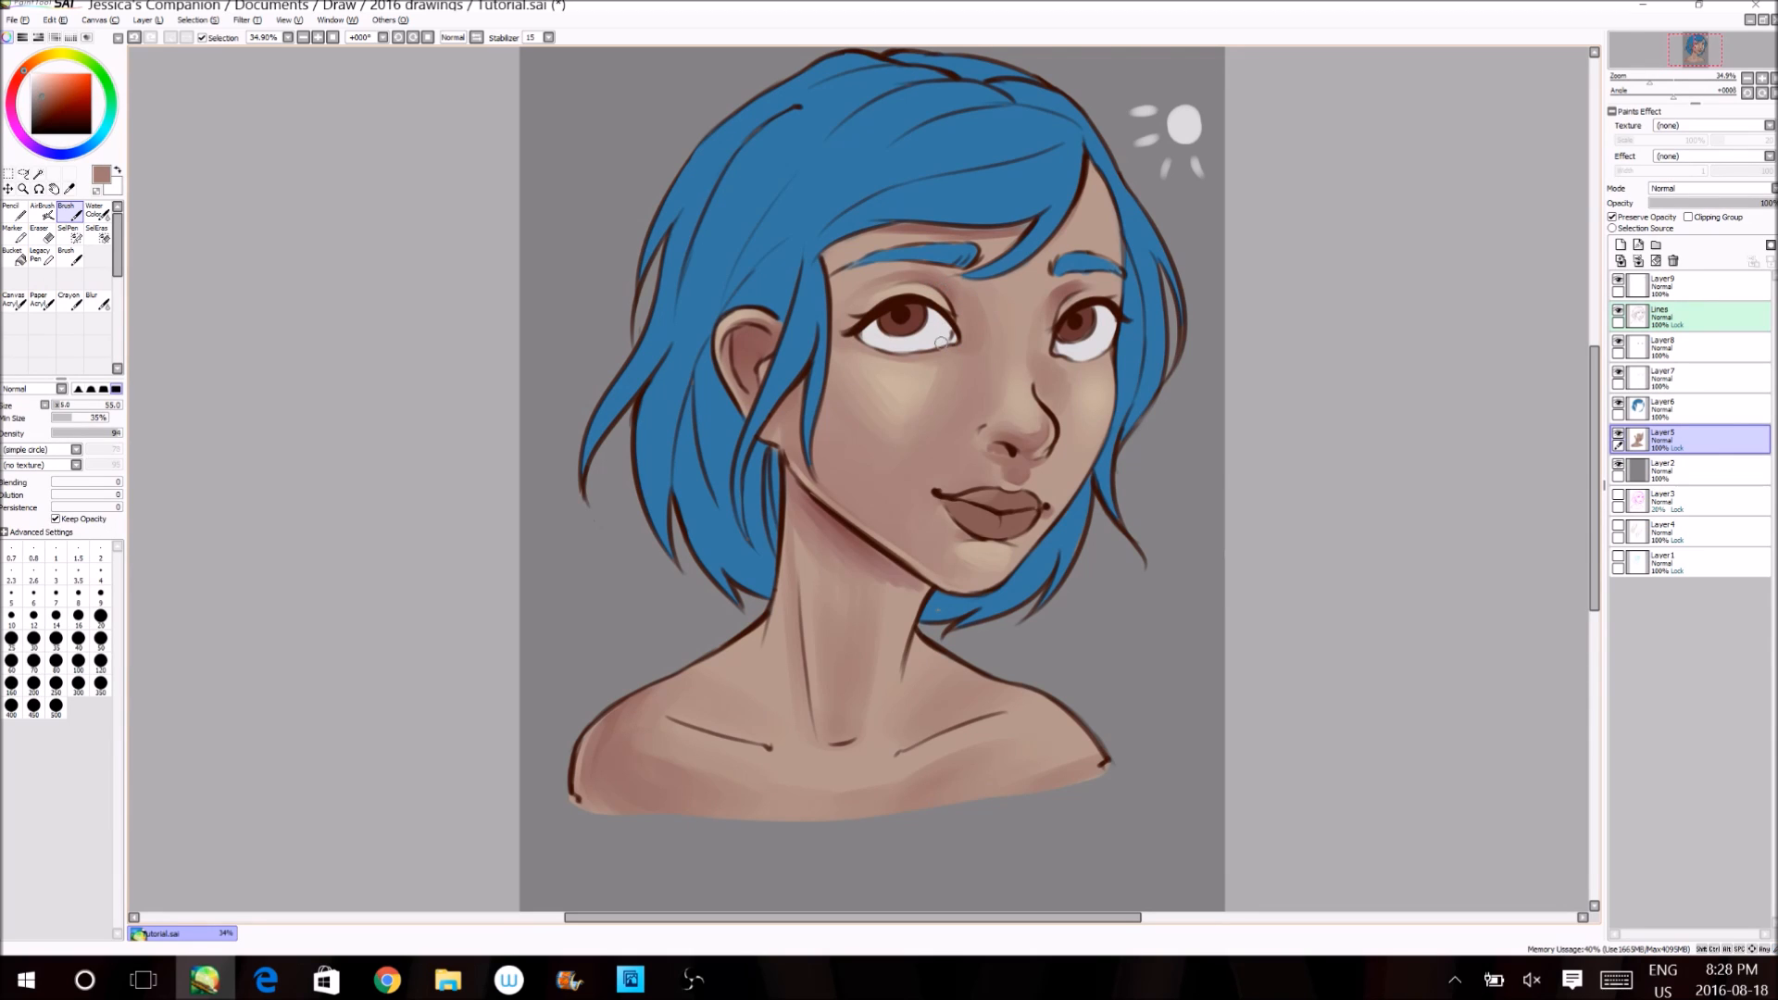
pyautogui.keyDown('alt'); pyautogui.click(1013, 231); pyautogui.keyUp('alt')
pyautogui.moveTo(971, 234); pyautogui.dragTo(814, 263)
# - Blend the outer part of the near cheekbone highlight into the surrounding skin with sampled cheek tones
pyautogui.keyDown('alt'); pyautogui.click(876, 387); pyautogui.keyUp('alt')
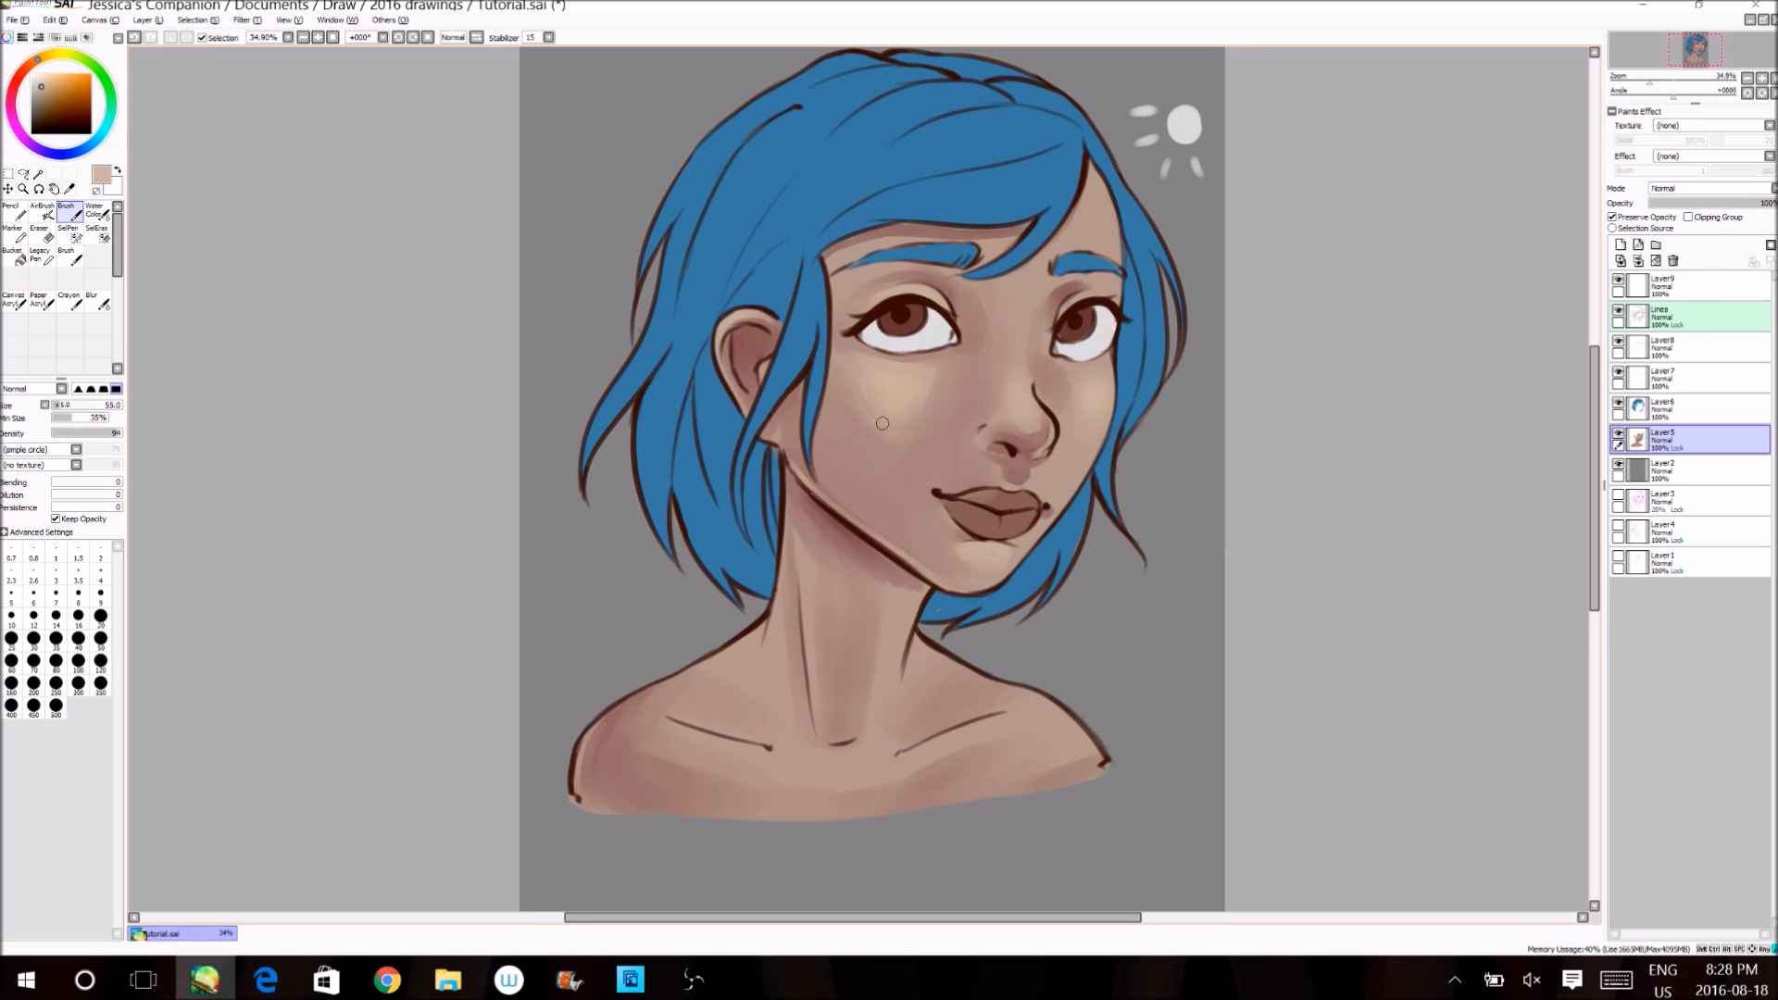
pyautogui.keyDown('alt'); pyautogui.click(842, 374); pyautogui.keyUp('alt')
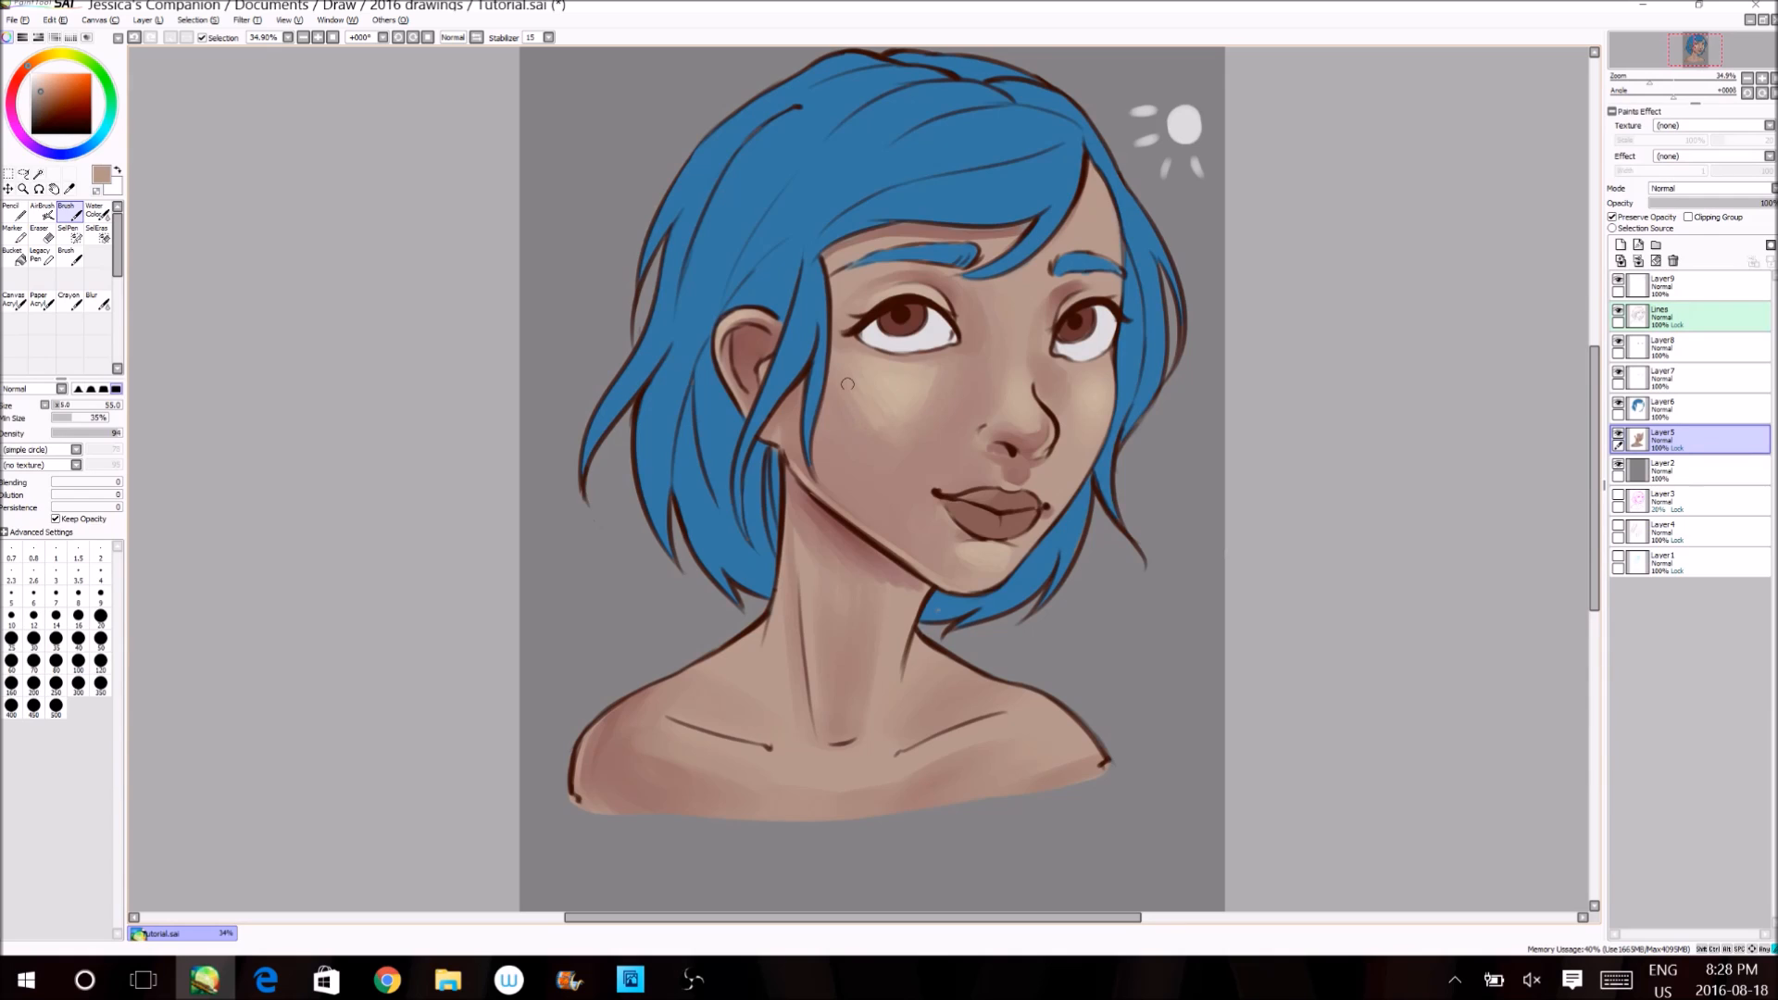
pyautogui.keyDown('alt'); pyautogui.click(951, 411); pyautogui.keyUp('alt')
pyautogui.keyDown('alt'); pyautogui.click(836, 367); pyautogui.keyUp('alt')
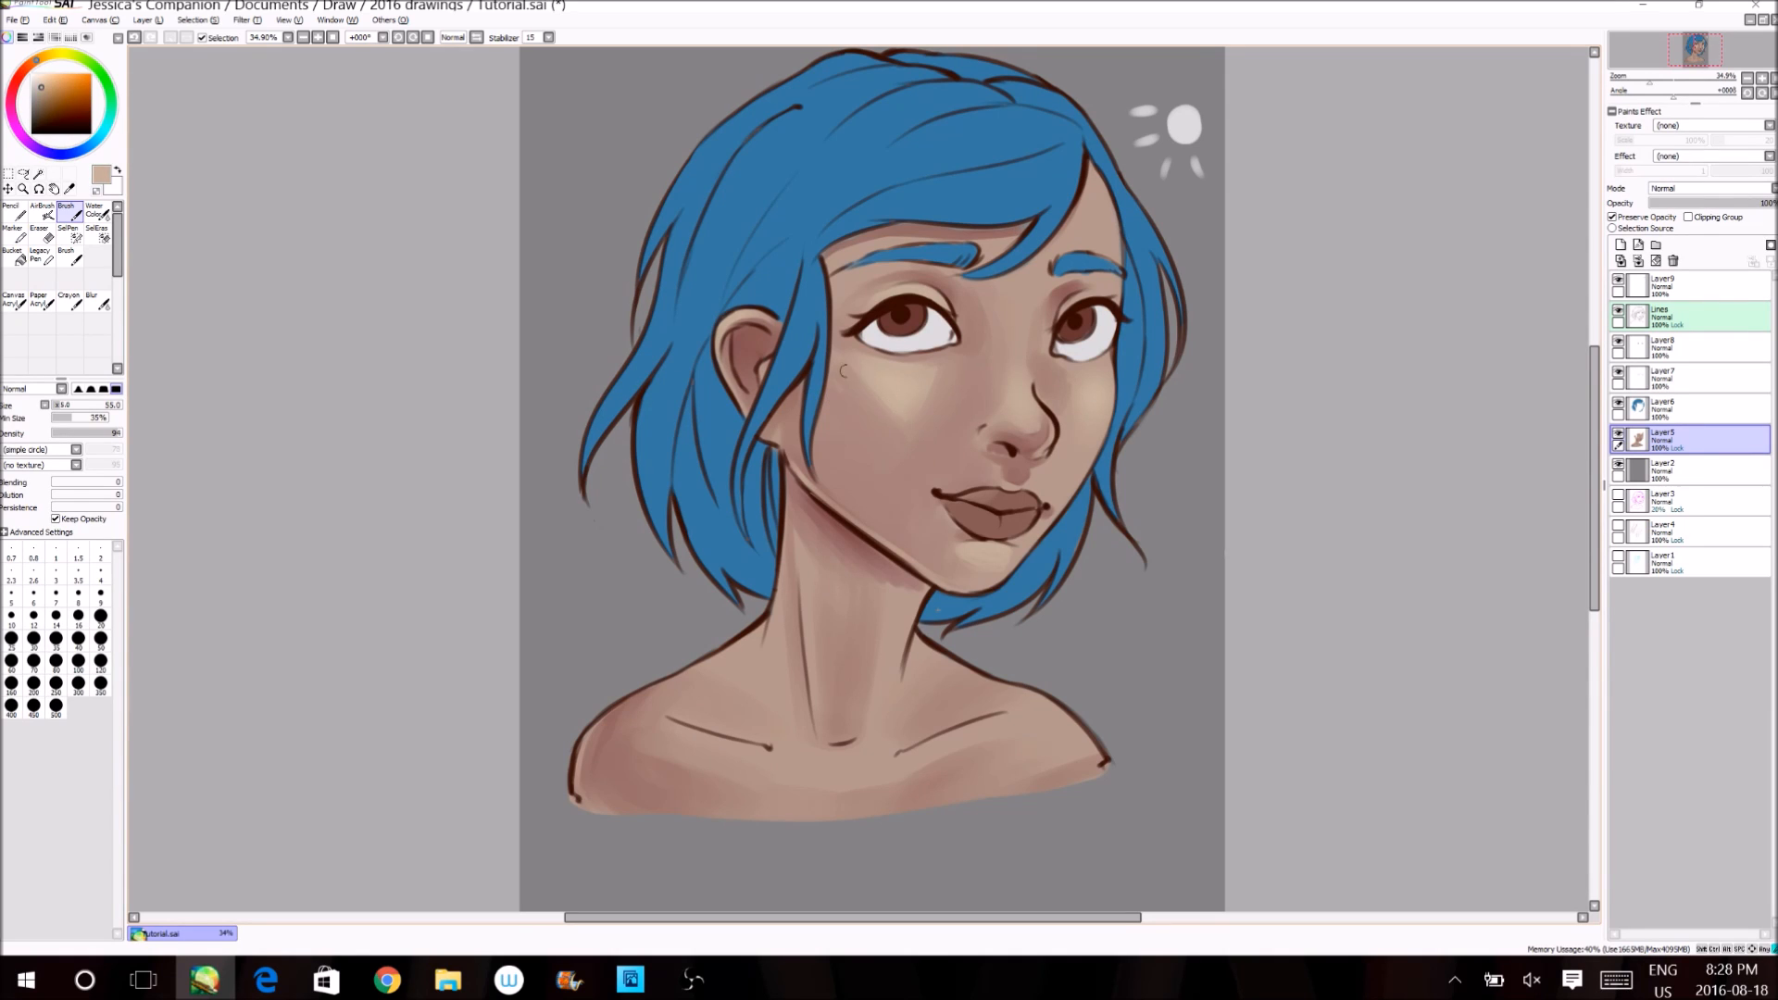
# - Check the face mirrored and touch up the skin around the nose and mouth corner with sampled tones
pyautogui.click(476, 38)
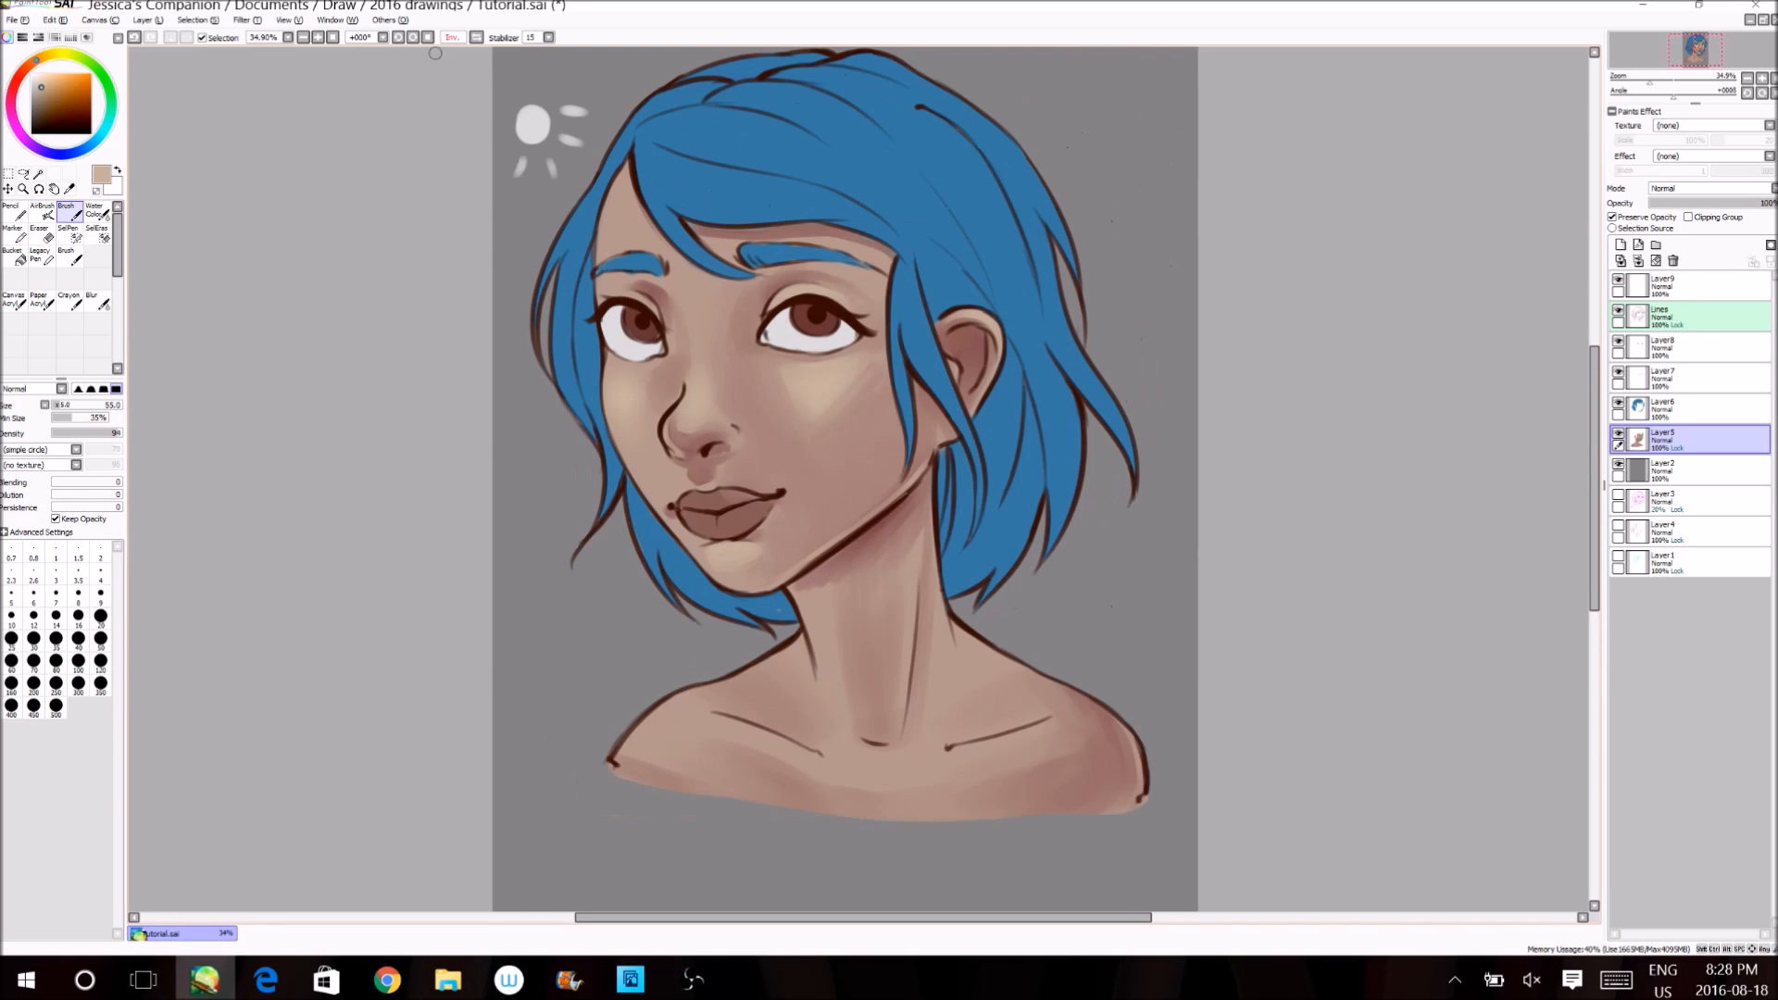
pyautogui.keyDown('alt'); pyautogui.click(702, 469); pyautogui.keyUp('alt')
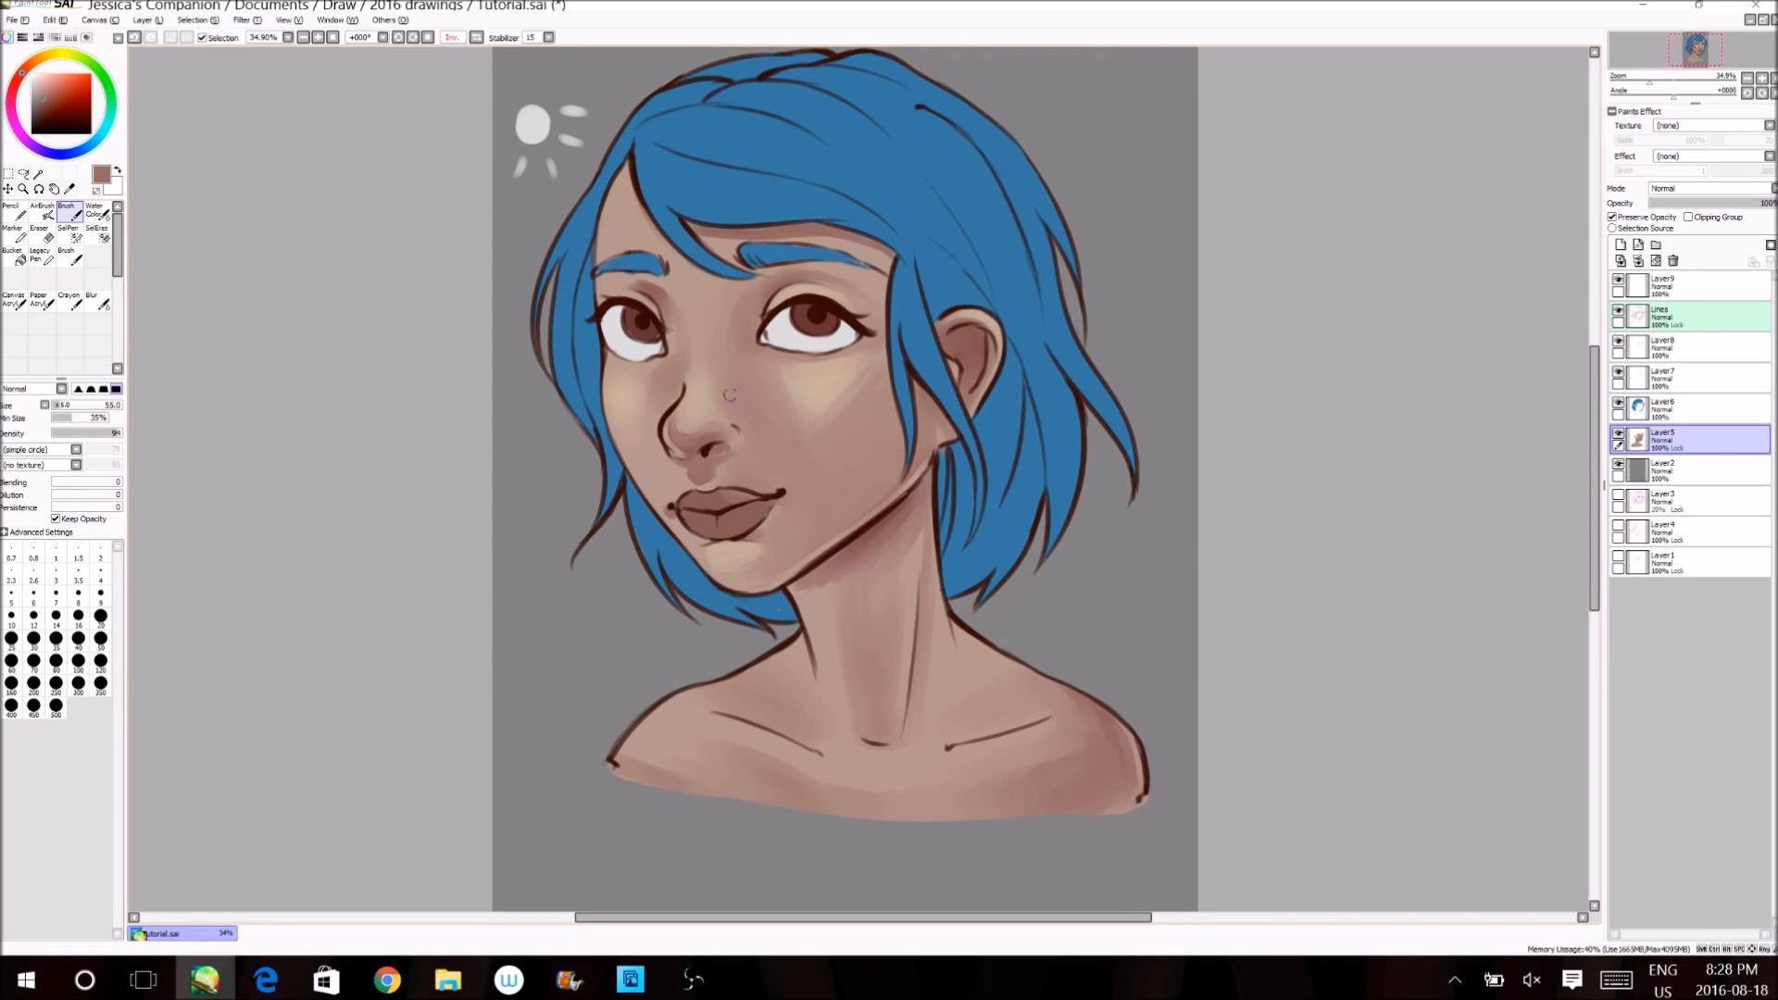
pyautogui.keyDown('alt'); pyautogui.click(819, 385); pyautogui.keyUp('alt')
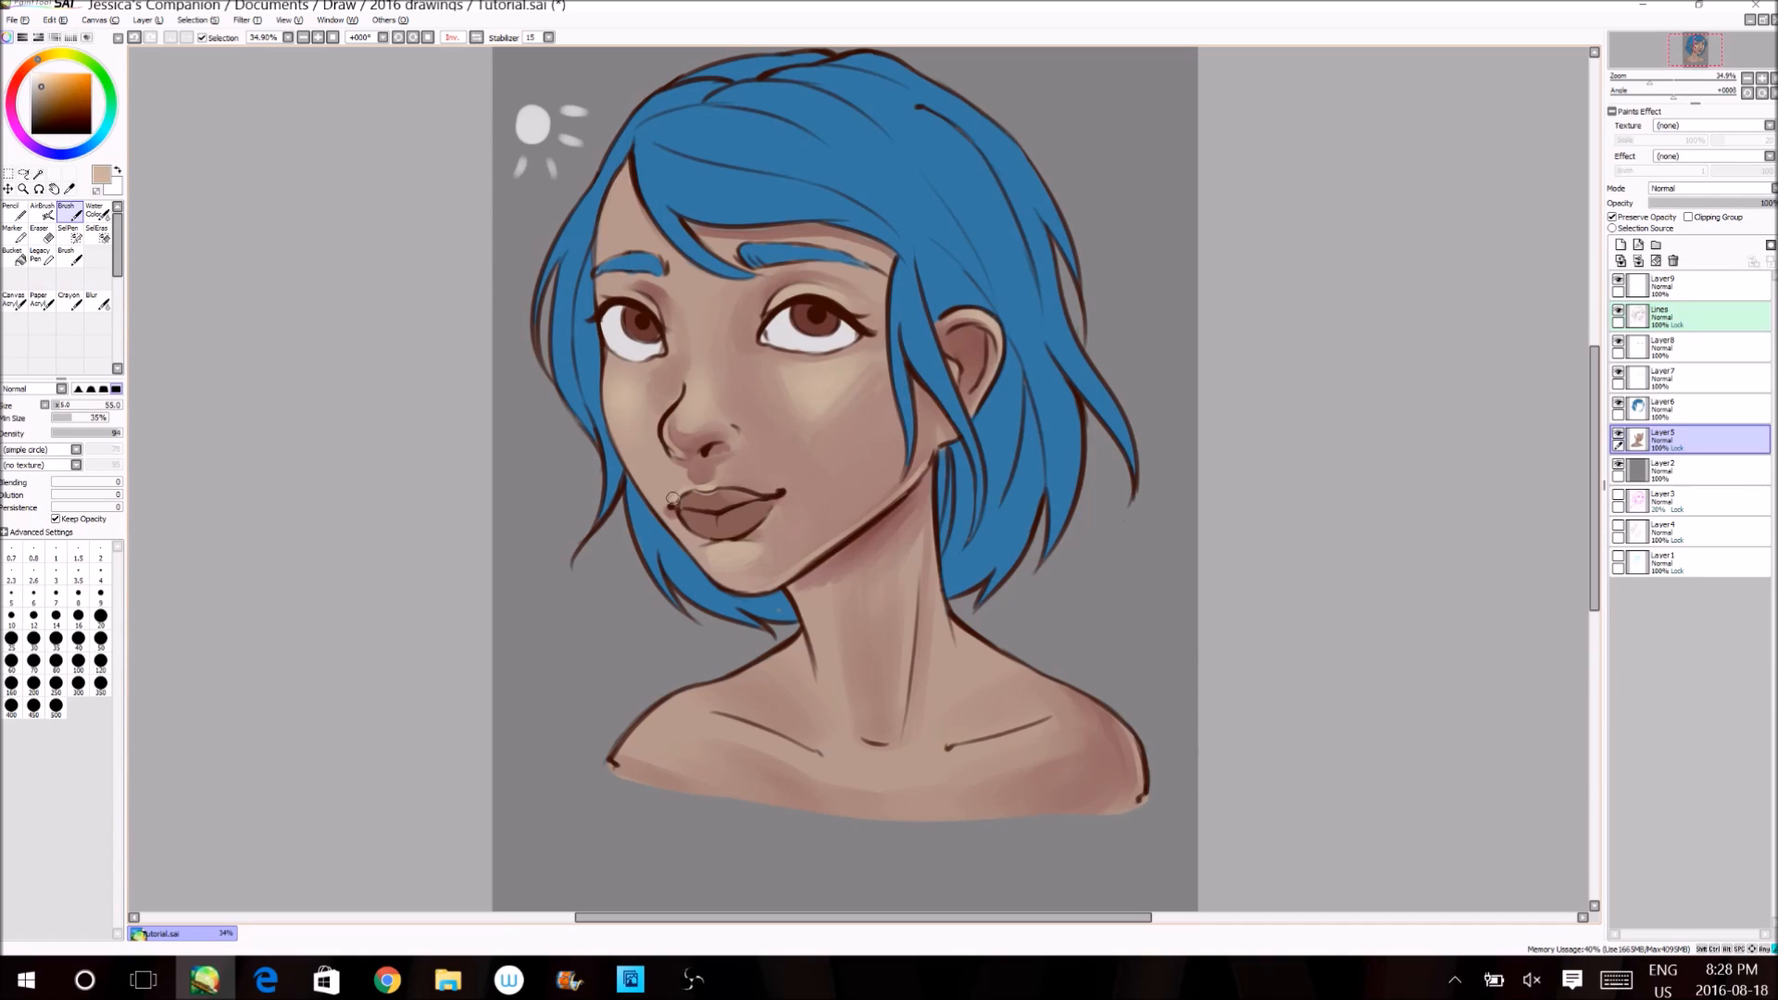
pyautogui.keyDown('alt'); pyautogui.click(674, 501); pyautogui.keyUp('alt')
pyautogui.press('h')
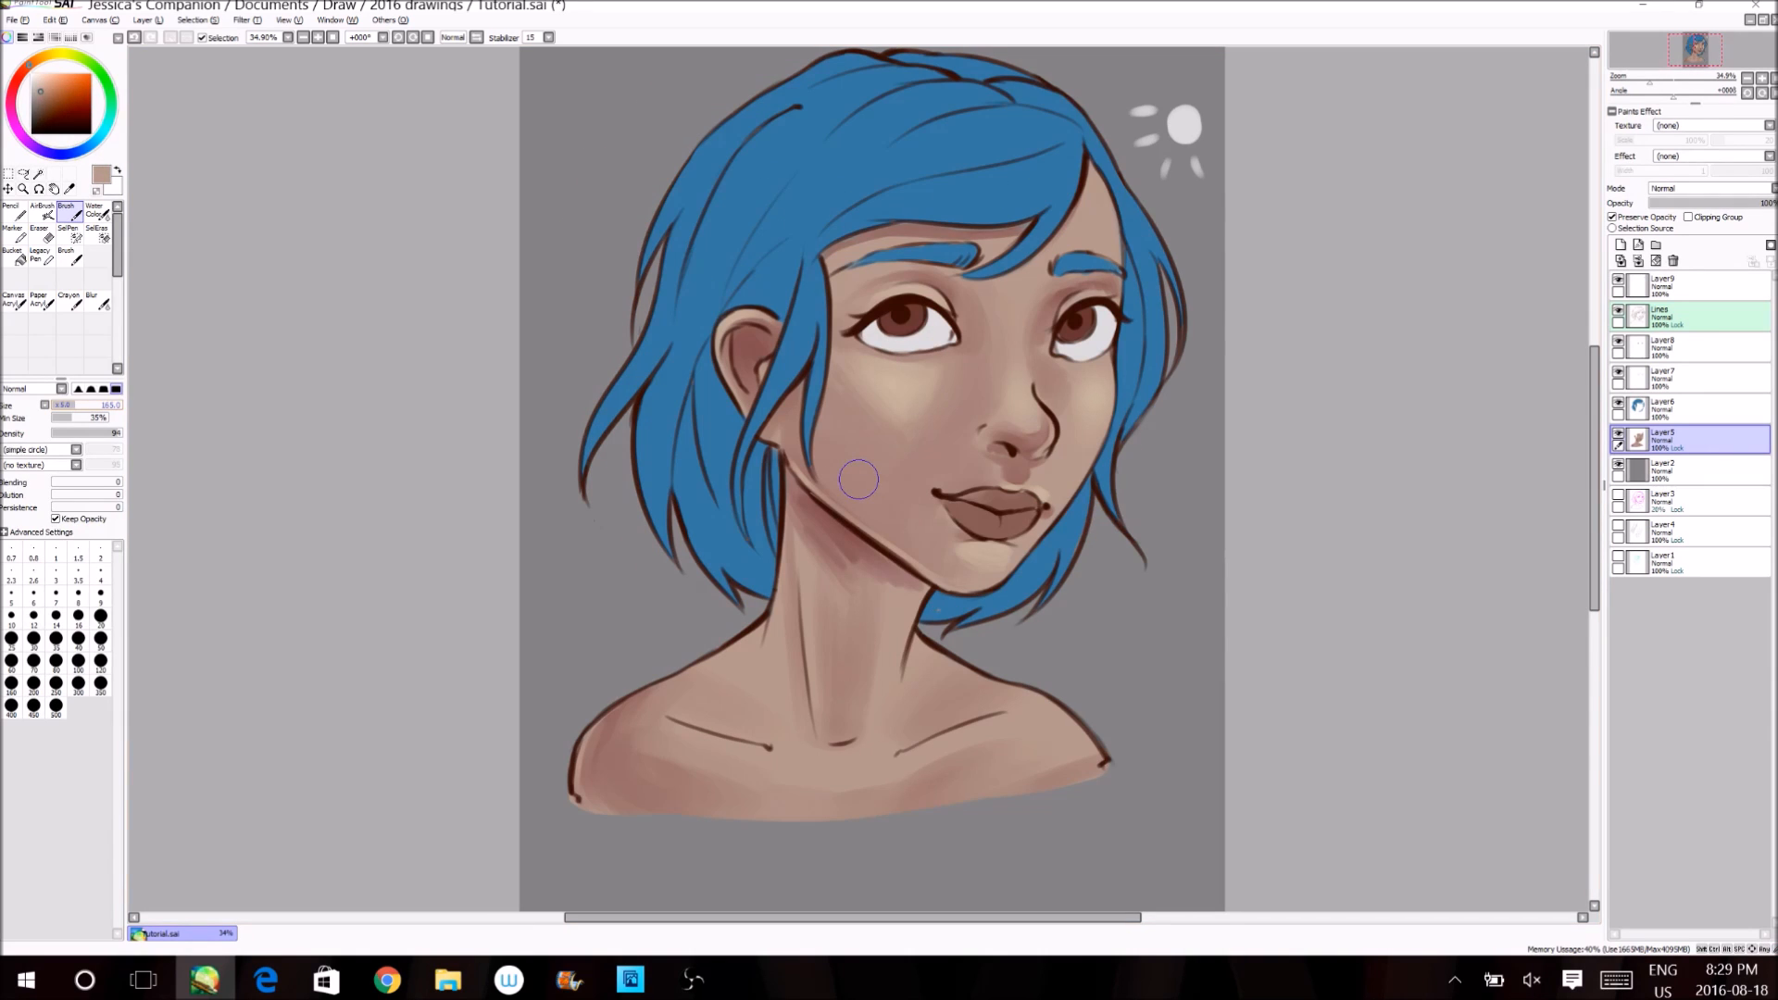
# - Smooth the neck shadow under the jaw with a size 165 brush and a tone sampled from the neck
pyautogui.keyDown('alt'); pyautogui.click(865, 567); pyautogui.keyUp('alt')
pyautogui.moveTo(866, 567); pyautogui.dragTo(874, 585)
pyautogui.moveTo(783, 495)
pyautogui.mouseDown()
pyautogui.moveTo(802, 552)
pyautogui.moveTo(867, 616)
pyautogui.mouseUp()
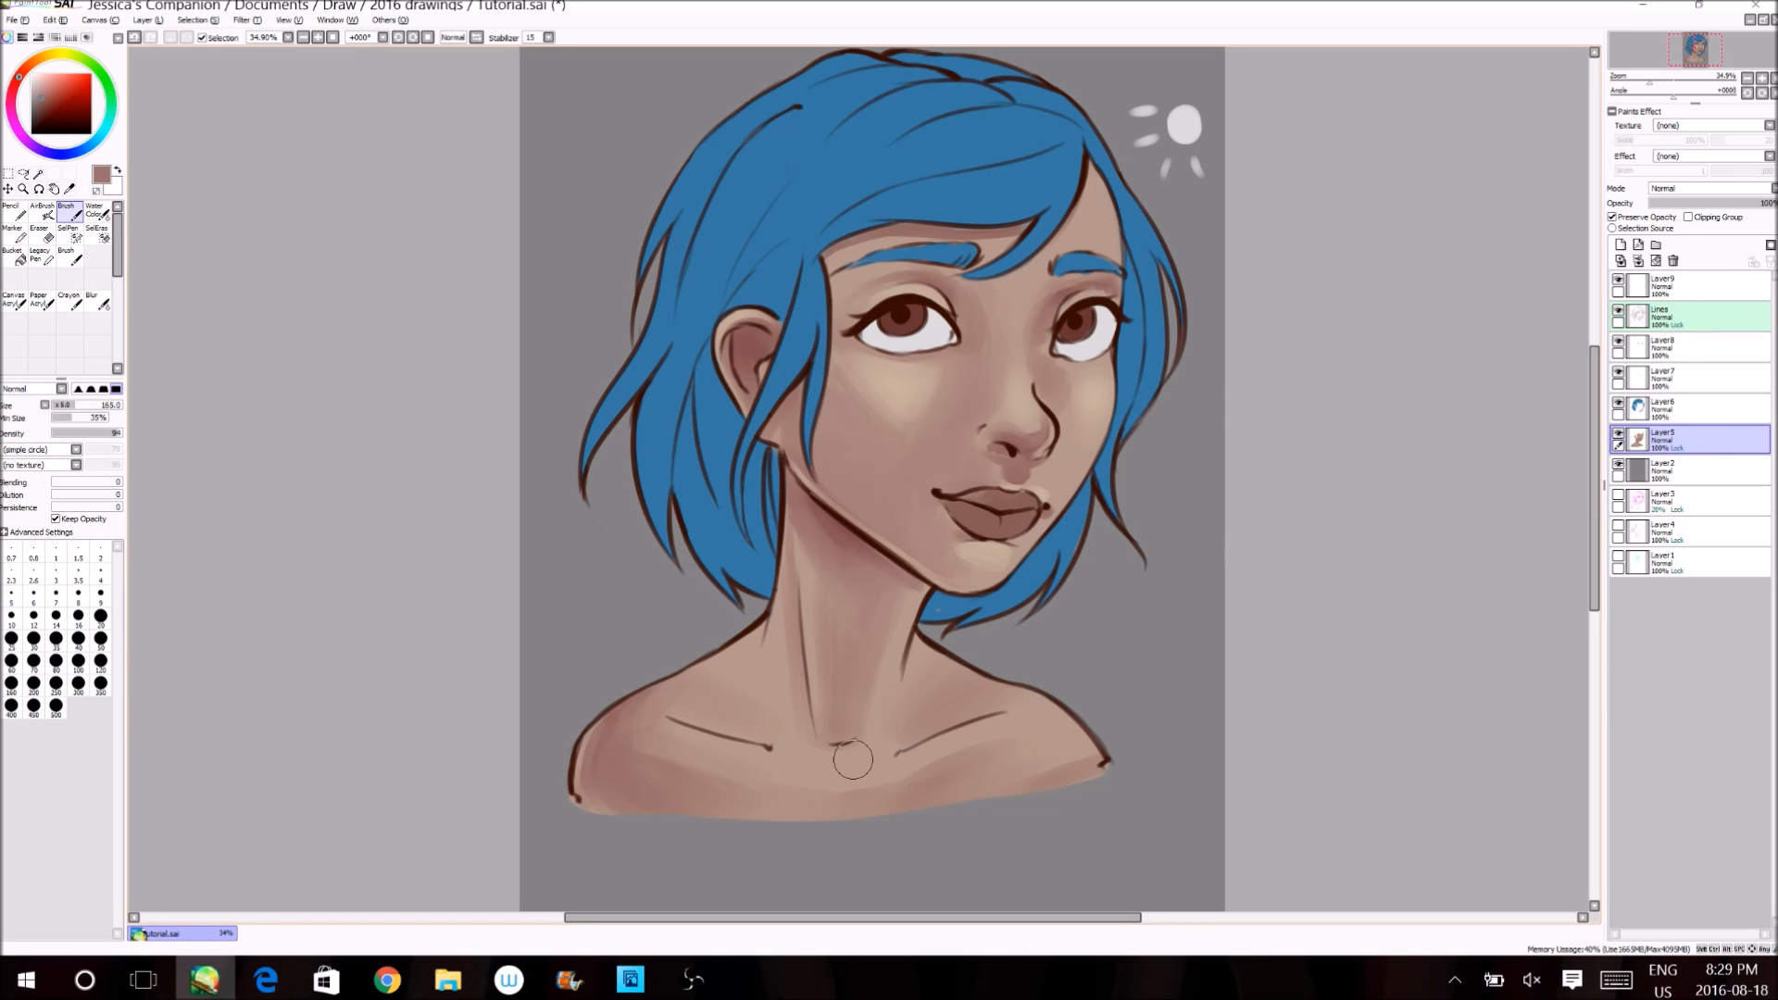
# - Brush highlights along both collarbones with the light tone sampled from the near cheek
pyautogui.keyDown('alt'); pyautogui.click(898, 381); pyautogui.keyUp('alt')
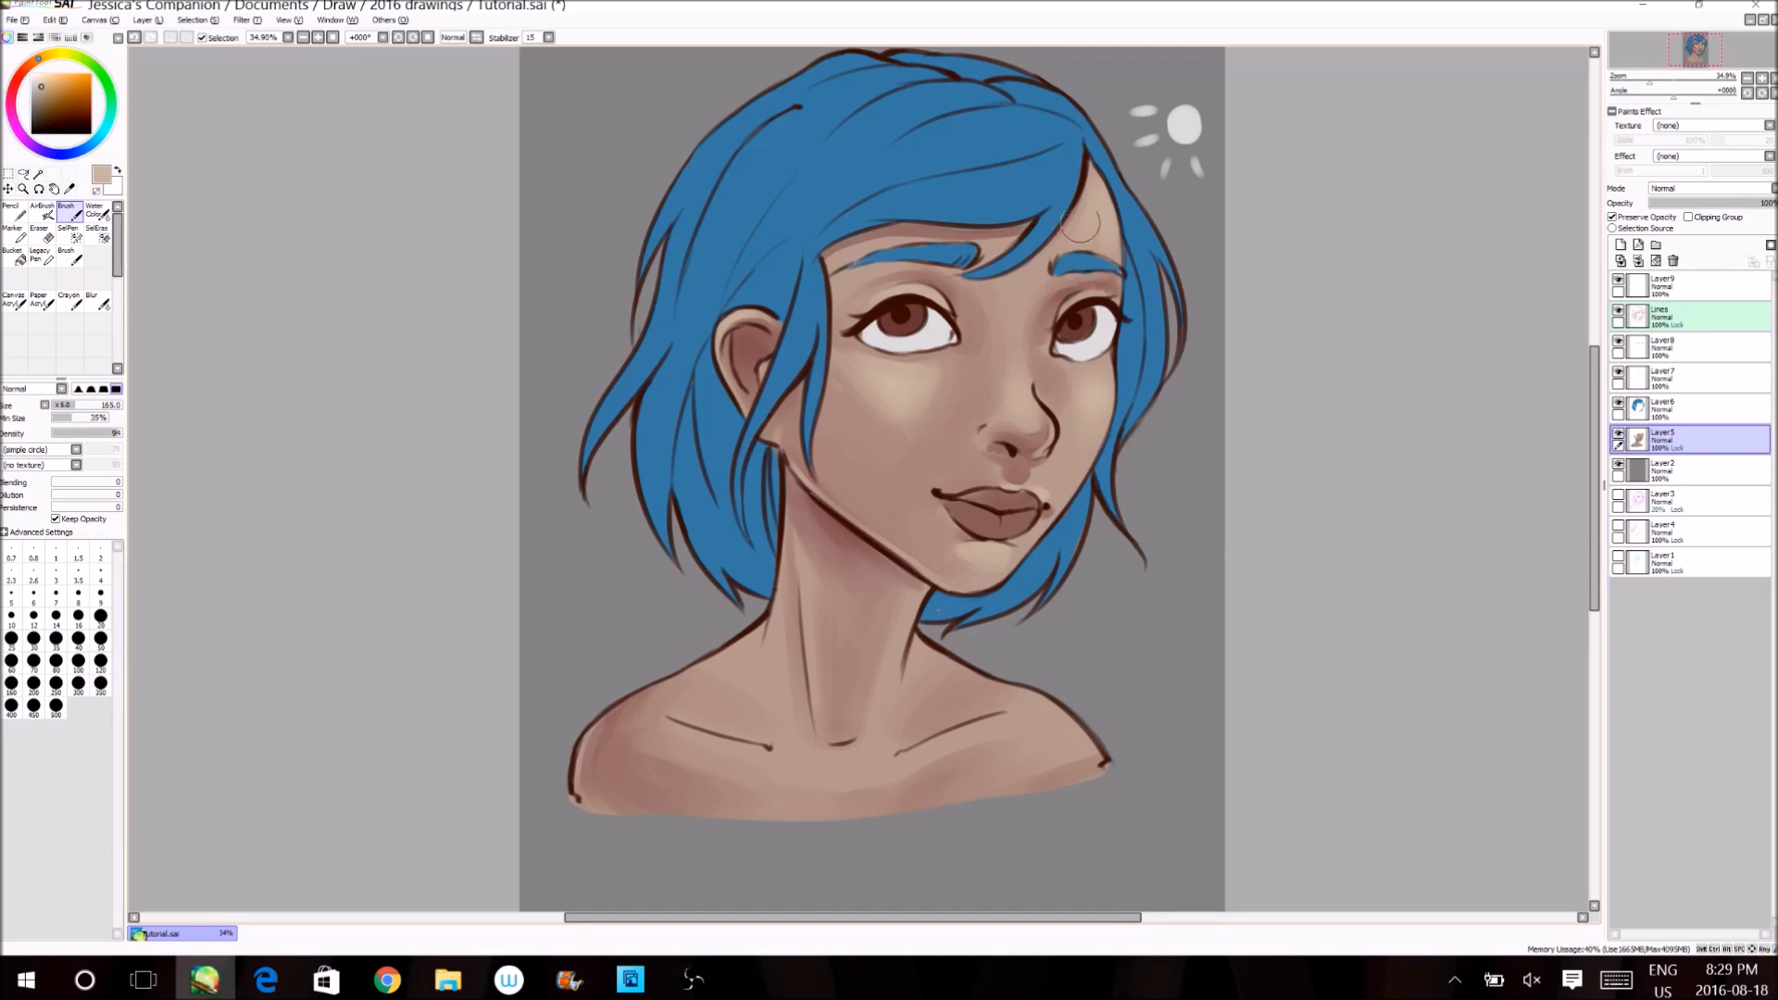
pyautogui.moveTo(1046, 718)
pyautogui.mouseDown()
pyautogui.moveTo(994, 688)
pyautogui.moveTo(1048, 725)
pyautogui.moveTo(1043, 751)
pyautogui.moveTo(936, 749)
pyautogui.mouseUp()
pyautogui.moveTo(770, 762); pyautogui.dragTo(654, 716)
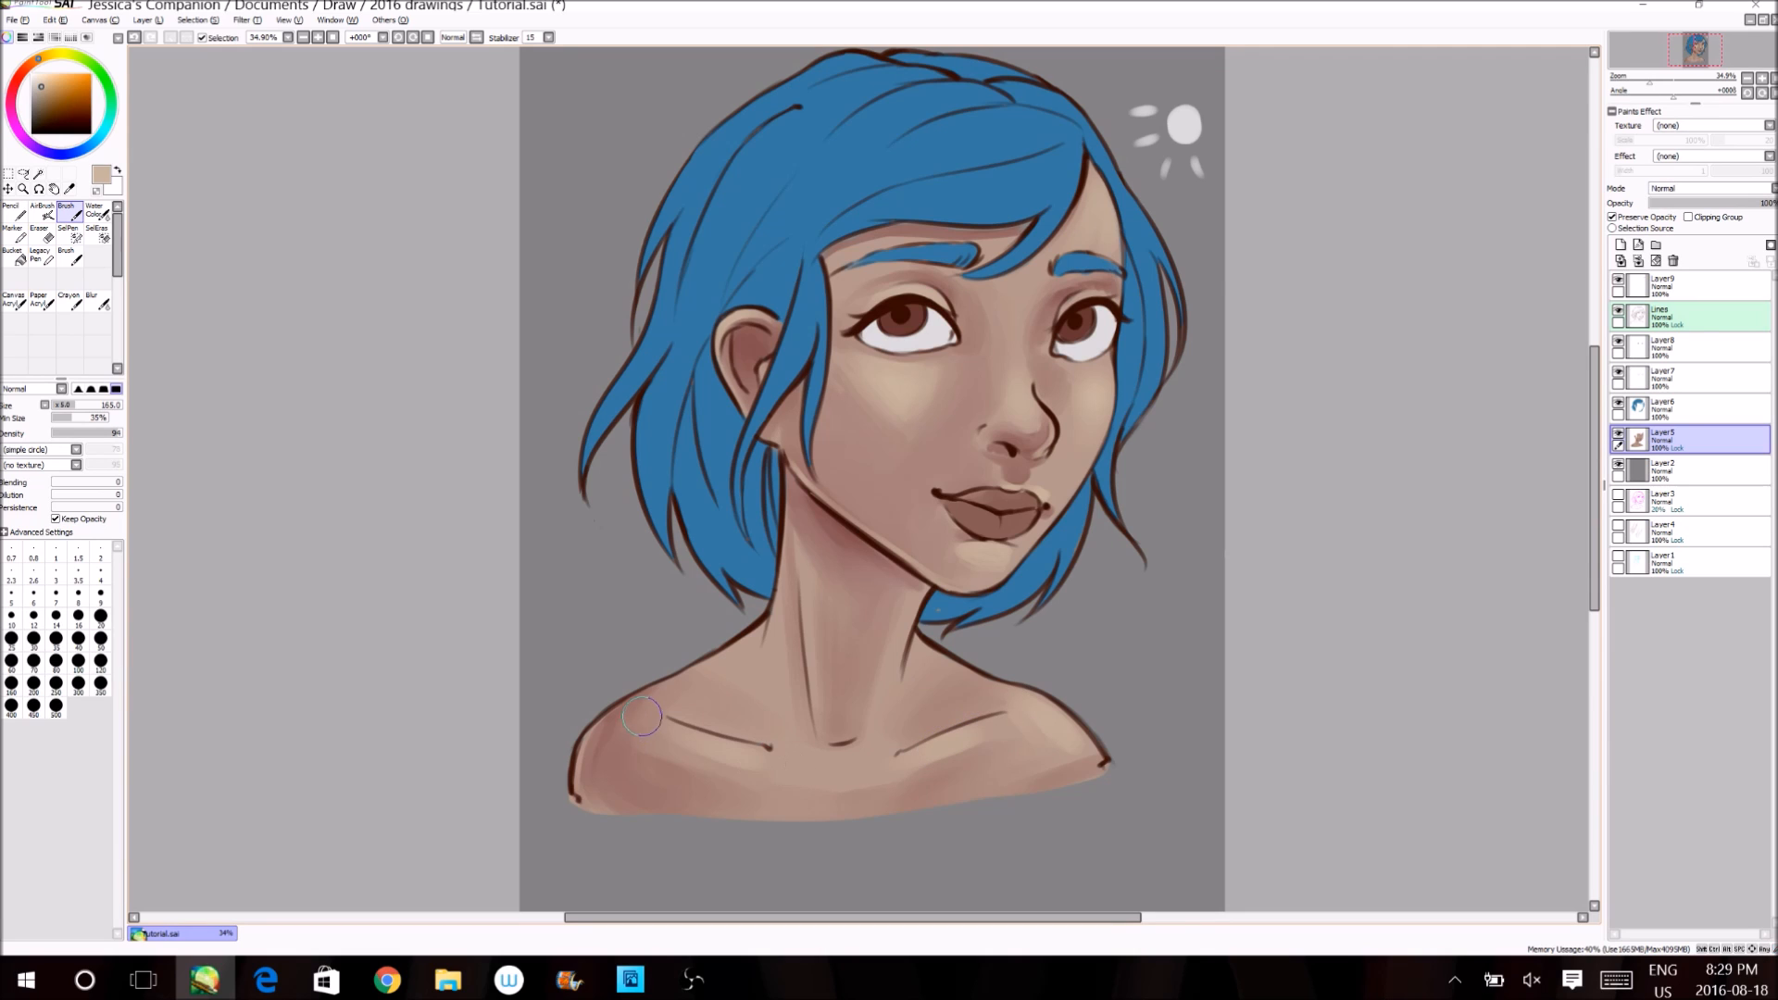
# - Add light sampled skin tone along the shoulders, neck base and between the collarbones, and check the portrait mirrored
pyautogui.moveTo(738, 639); pyautogui.dragTo(654, 702)
pyautogui.moveTo(753, 639); pyautogui.dragTo(764, 613)
pyautogui.moveTo(971, 669); pyautogui.dragTo(959, 673)
pyautogui.moveTo(856, 755); pyautogui.dragTo(839, 763)
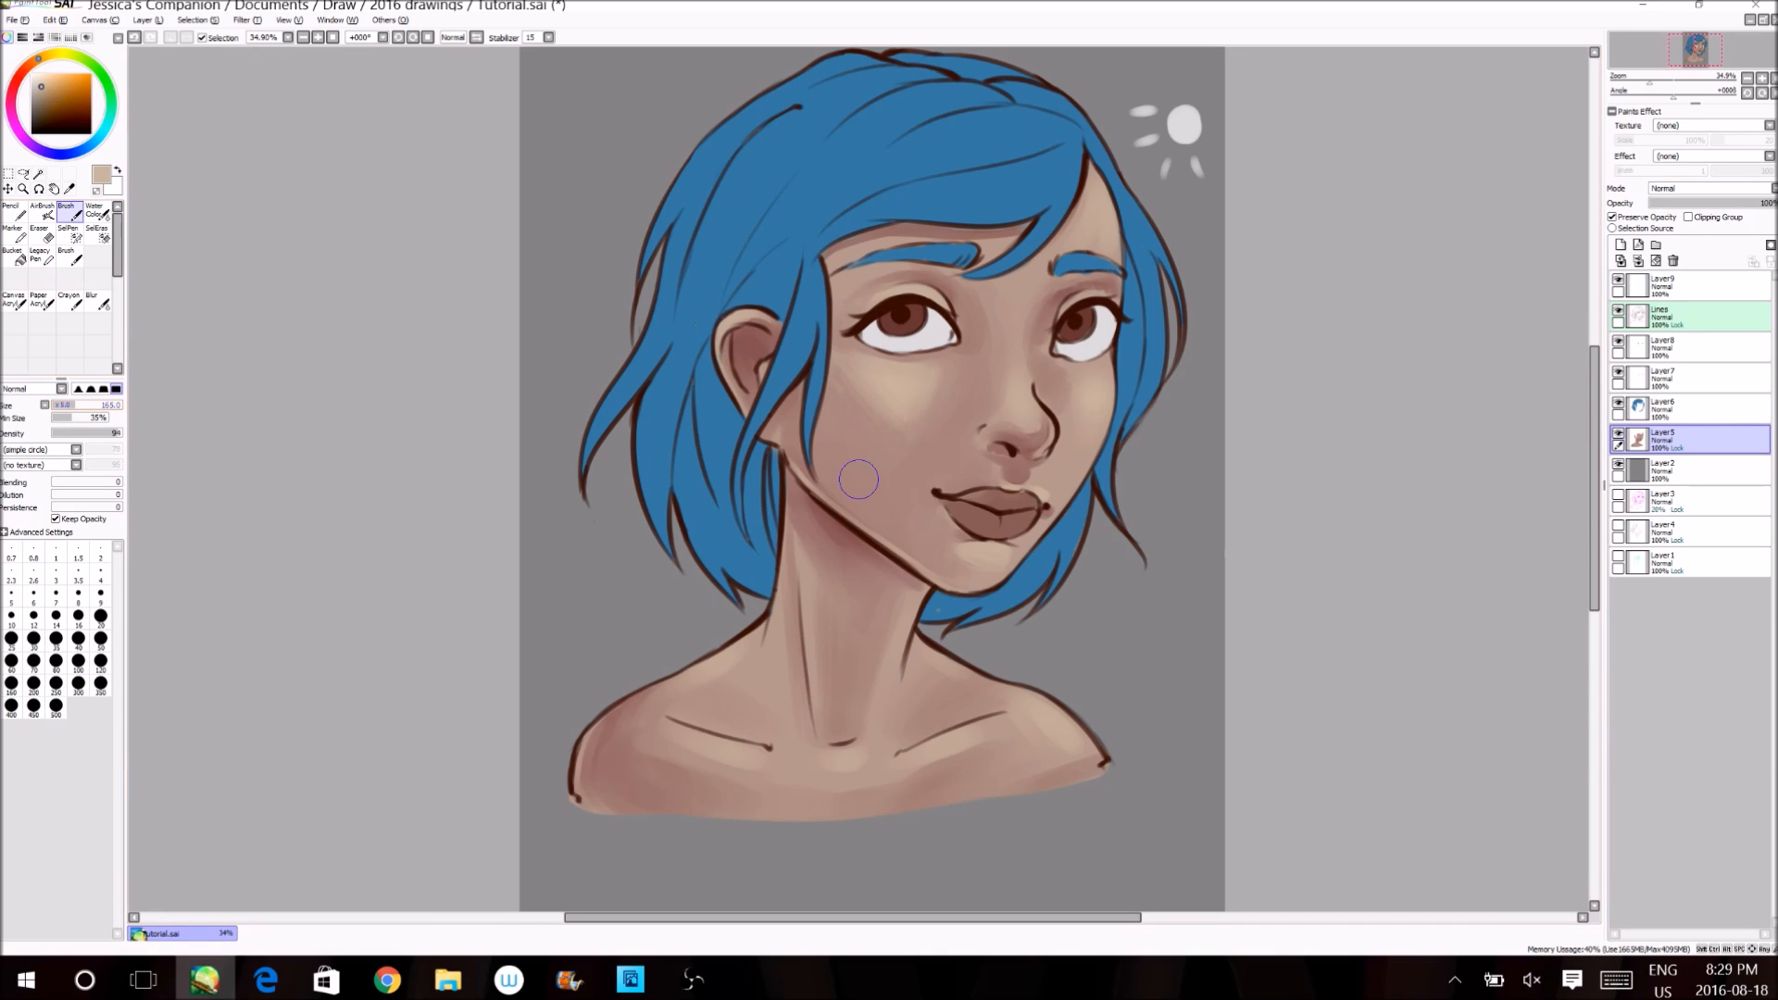
pyautogui.press('h')
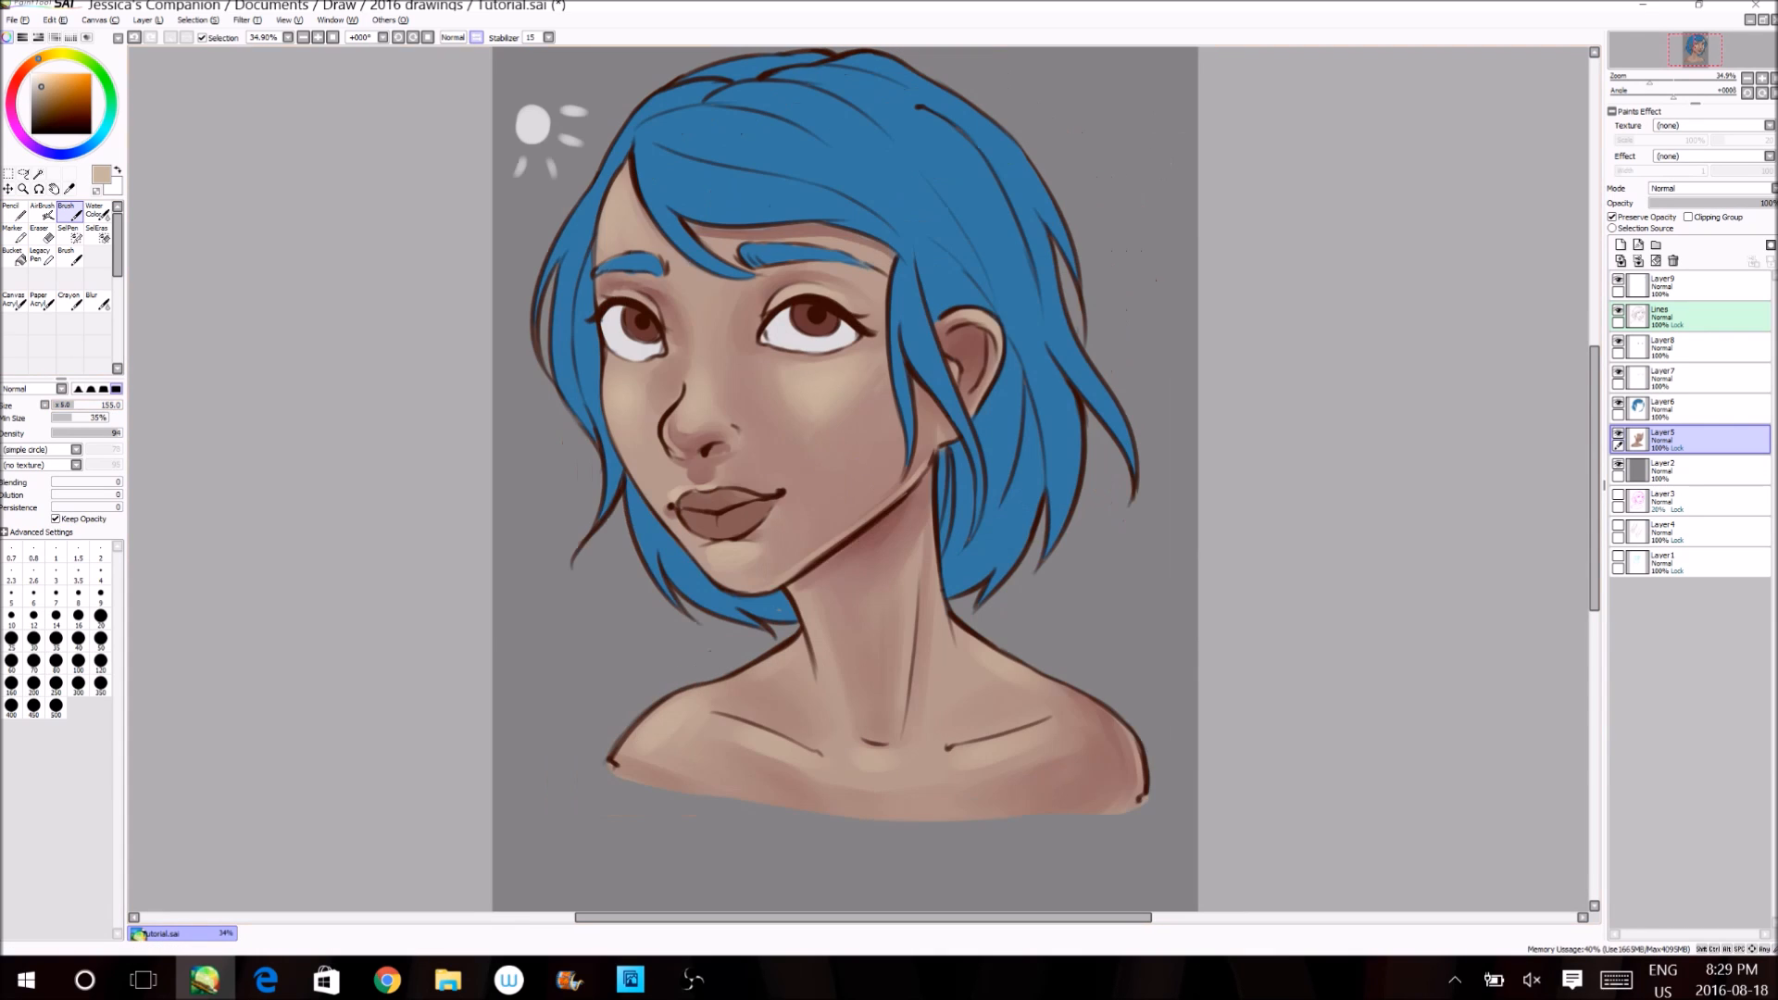
pyautogui.click(476, 37)
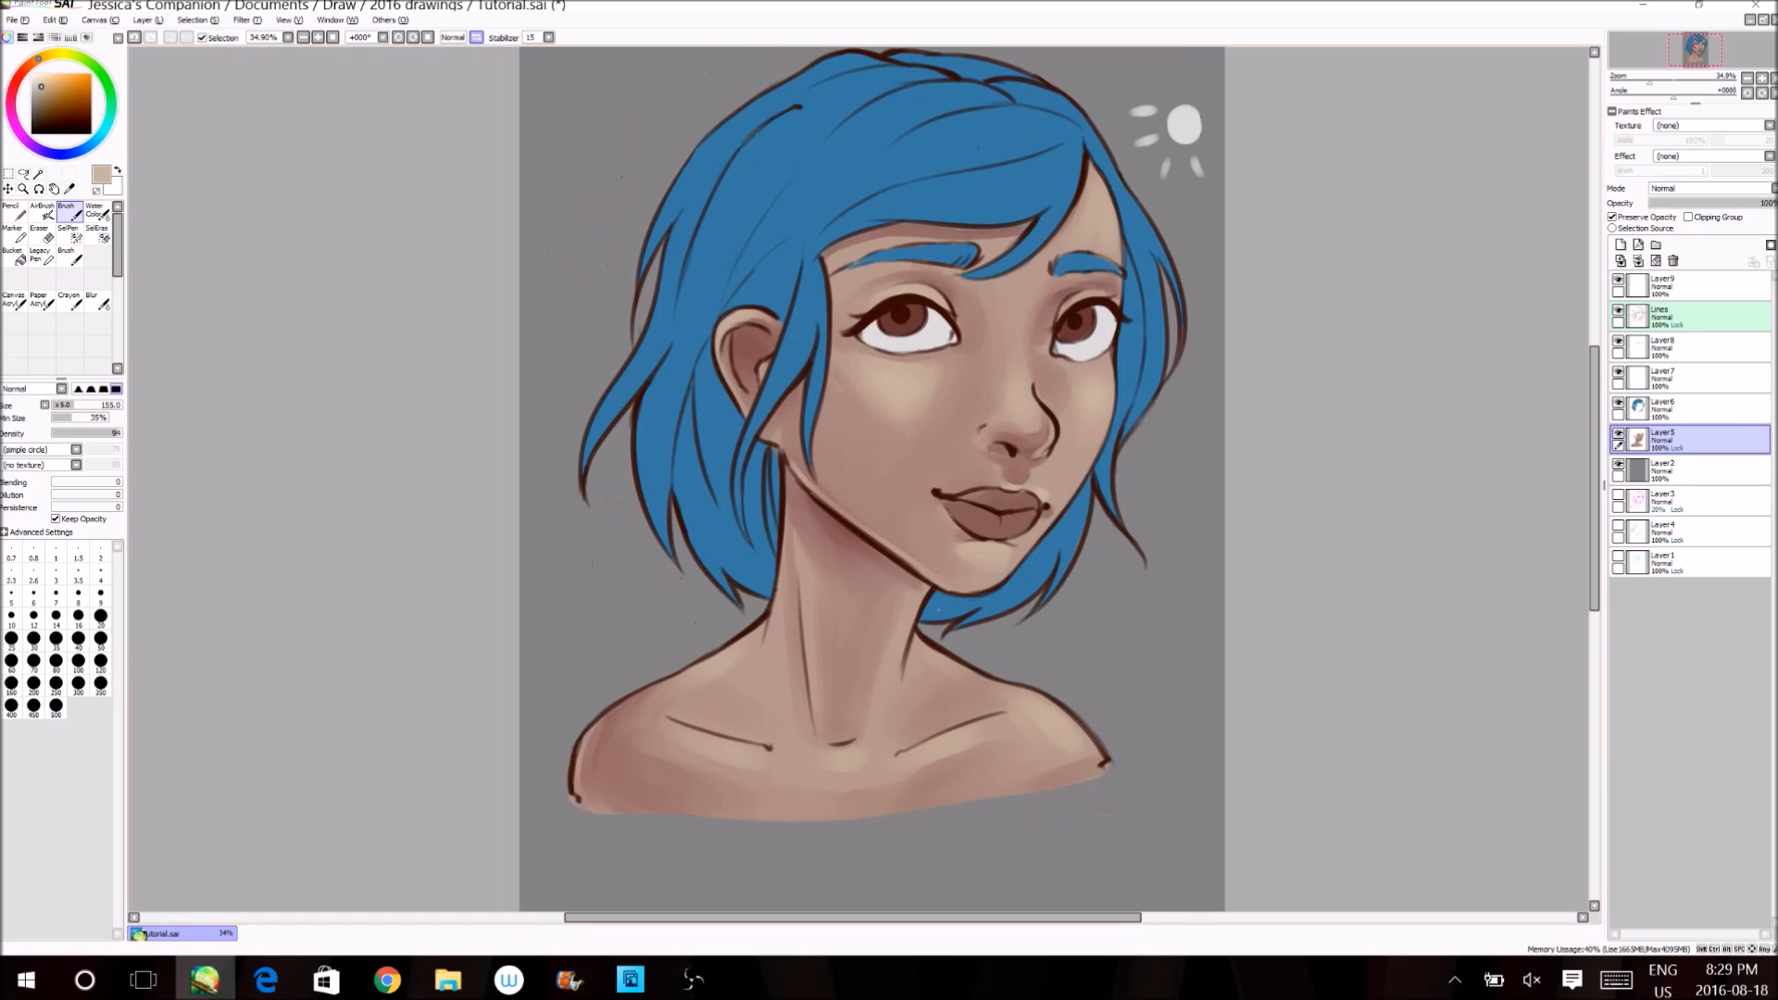
# - Touch up the skin around both eyes and brows with a smaller brush and sampled skin tones, and save the drawing
pyautogui.press('[')
pyautogui.press('[')
pyautogui.press('[')
pyautogui.press('[')
pyautogui.press('[')
pyautogui.press('[')
pyautogui.press('[')
pyautogui.press('[')
pyautogui.press('[')
pyautogui.press('[')
pyautogui.press('[')
pyautogui.press('[')
pyautogui.press('[')
pyautogui.rightClick(846, 438)
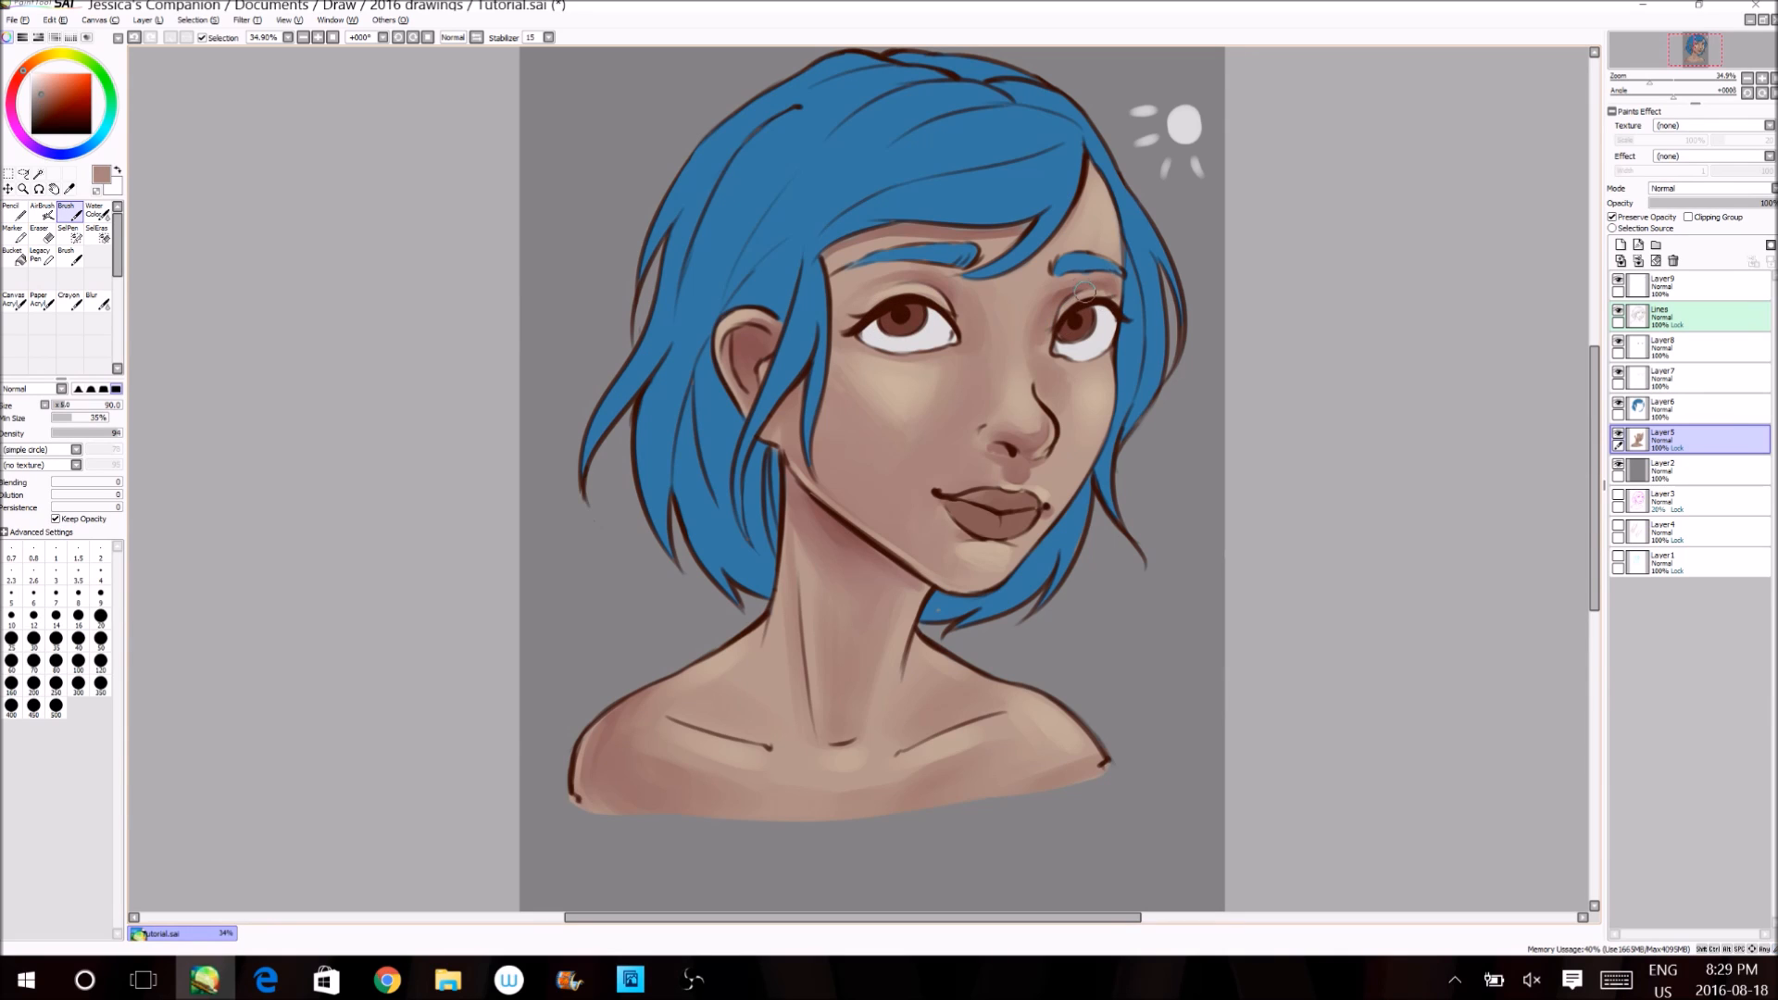
pyautogui.rightClick(1079, 246)
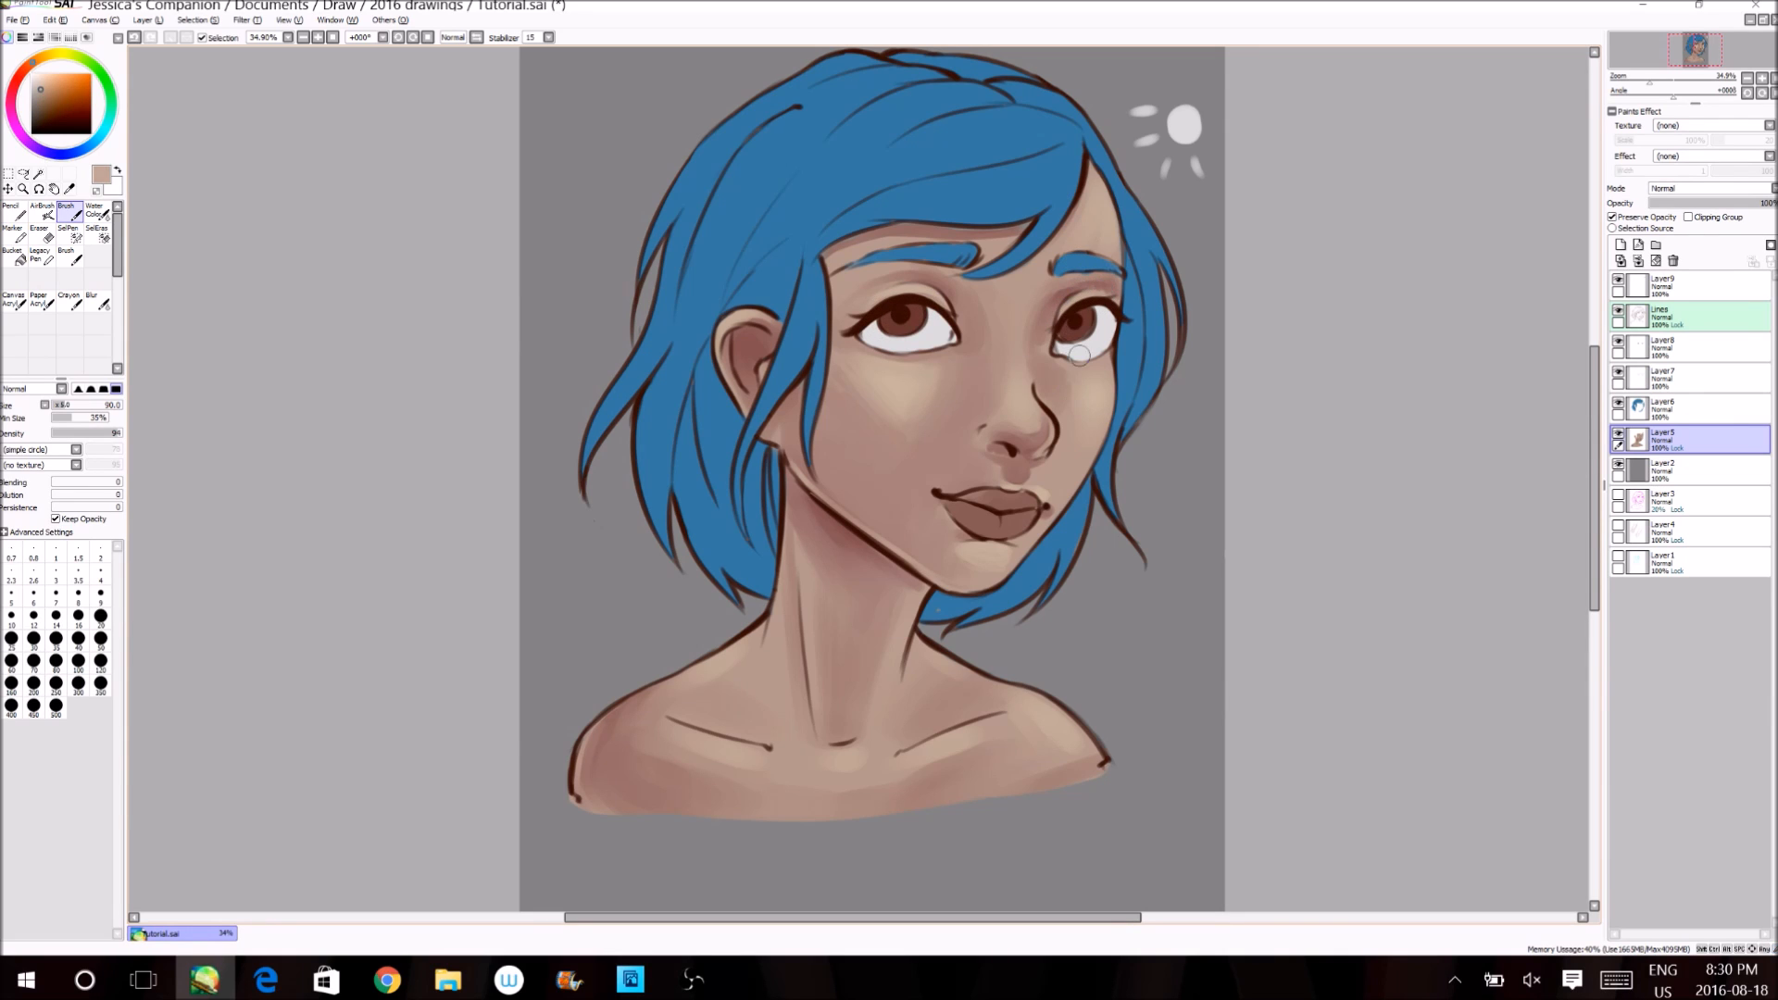
pyautogui.rightClick(1098, 302)
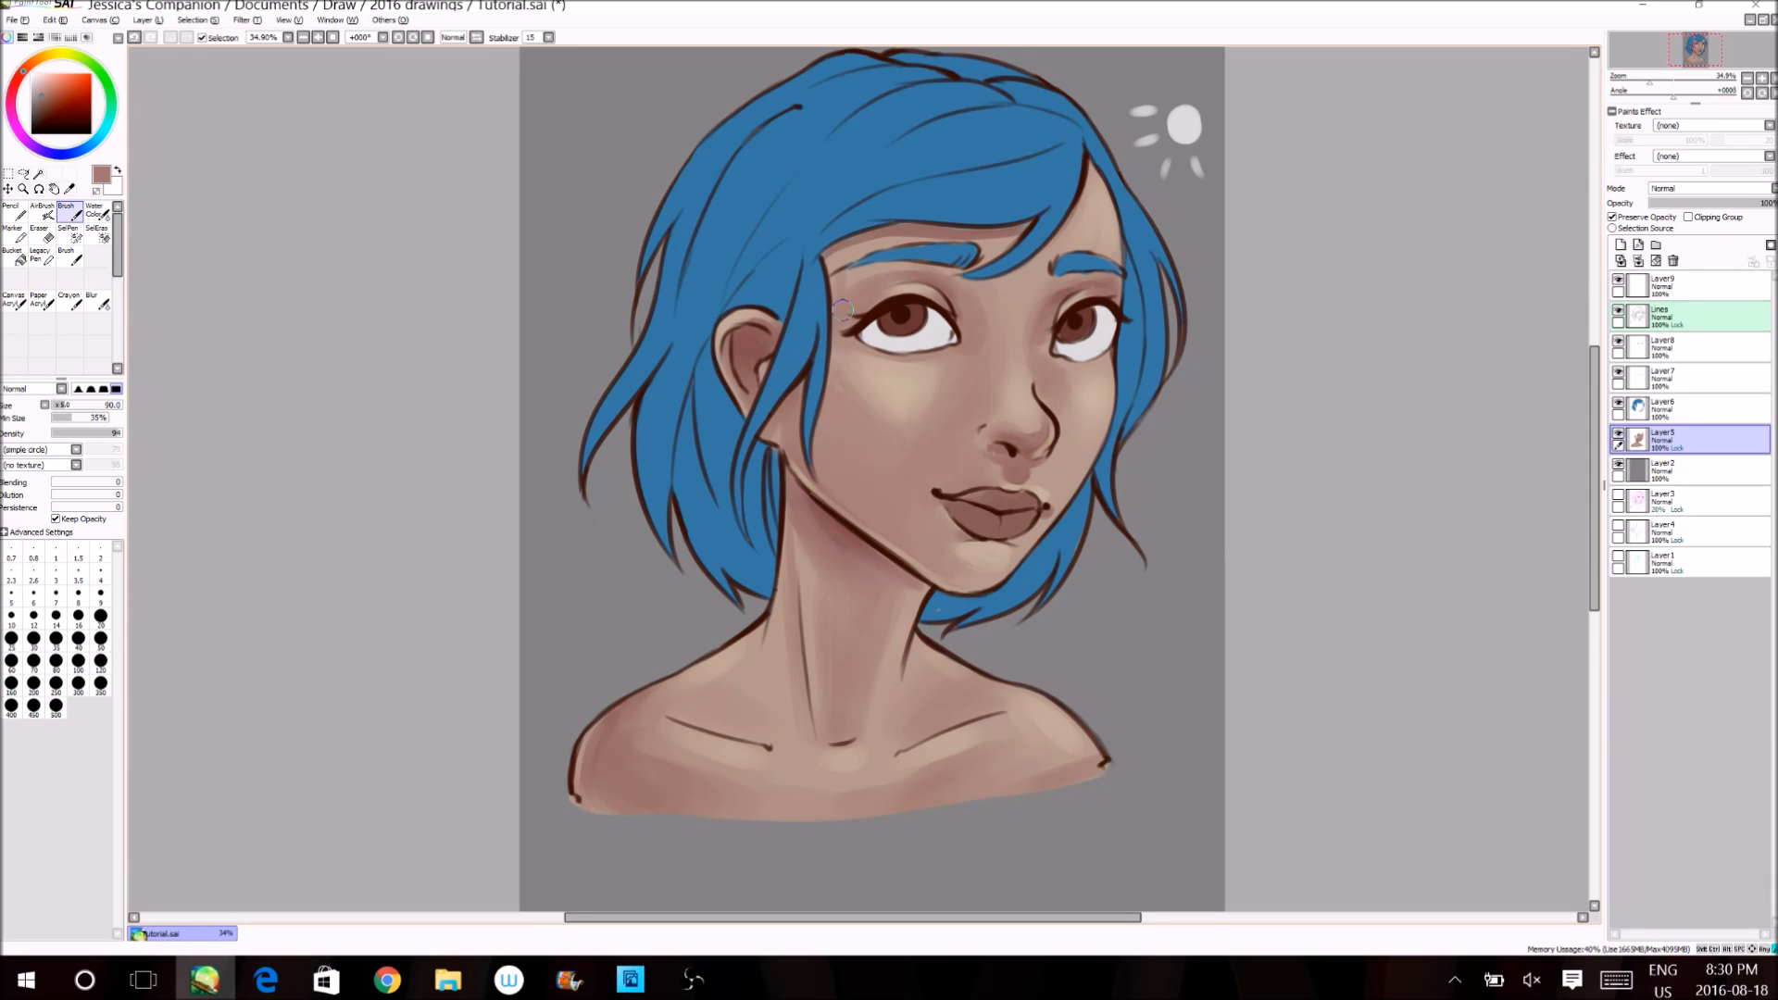
pyautogui.keyDown('alt'); pyautogui.click(859, 249); pyautogui.keyUp('alt')
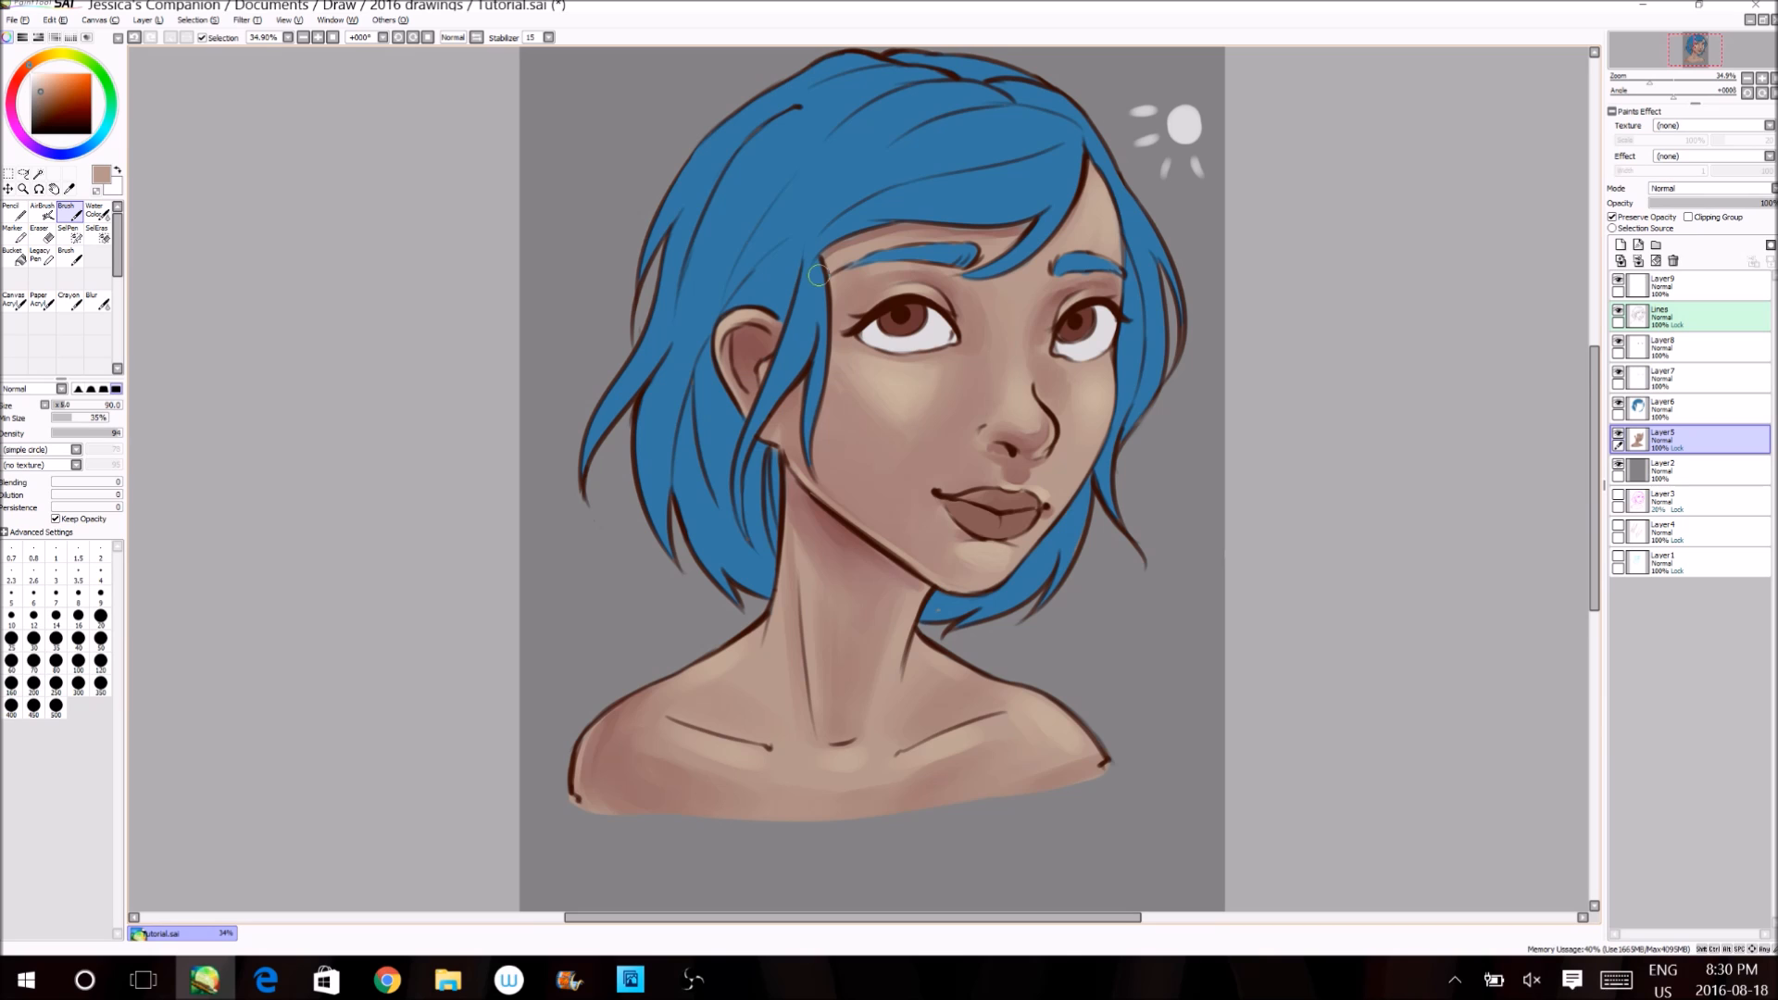
pyautogui.hotkey('ctrl', 's')
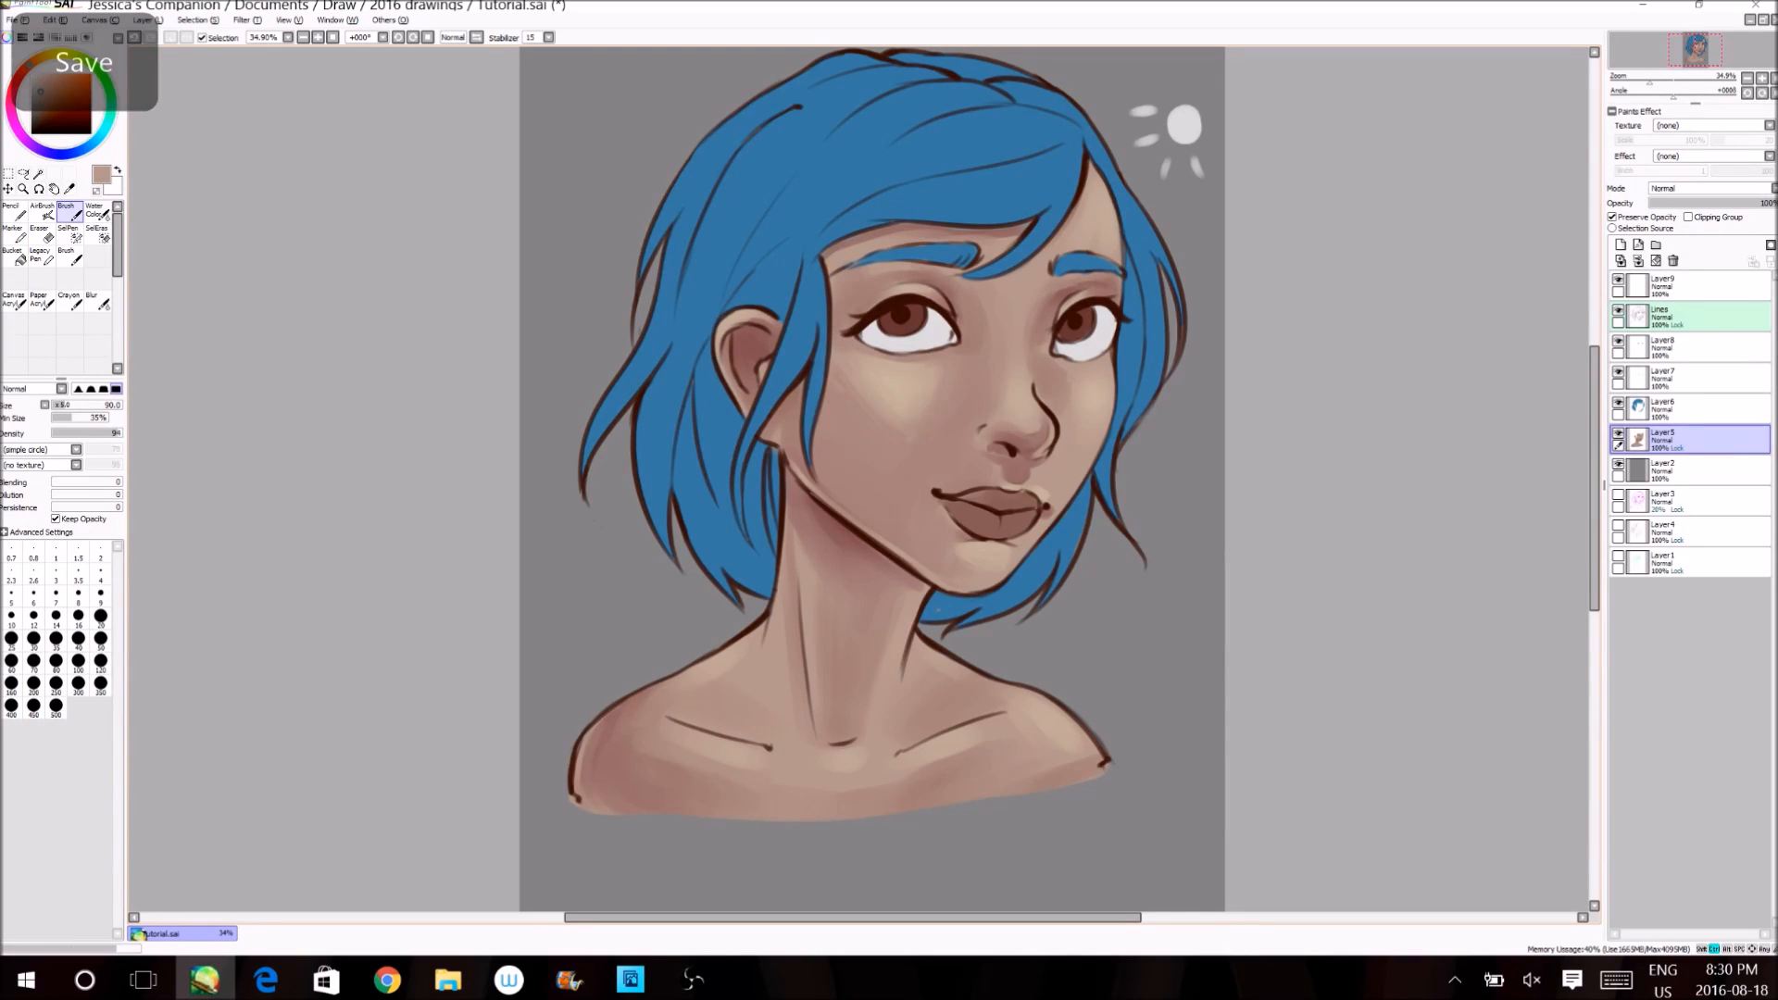
# - Paint dark red shading on the upper lip and along the line between the lips with a small brush
pyautogui.click(23, 188)
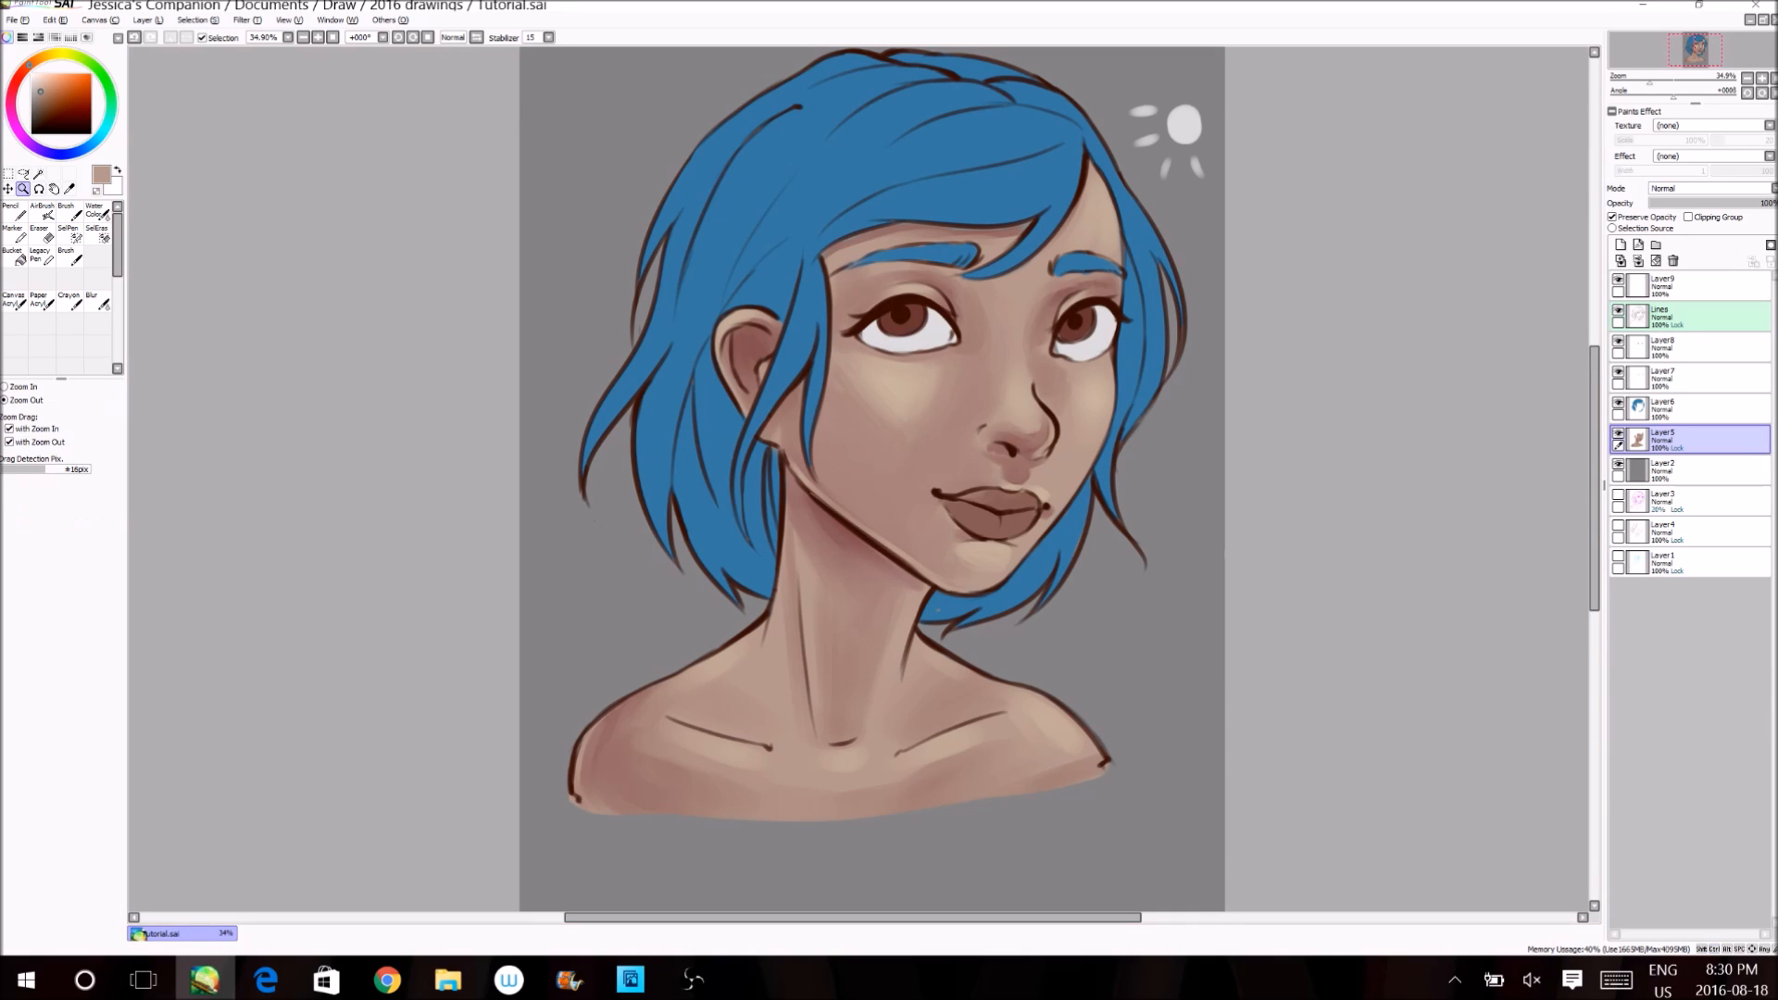
pyautogui.moveTo(753, 289); pyautogui.dragTo(1181, 682)
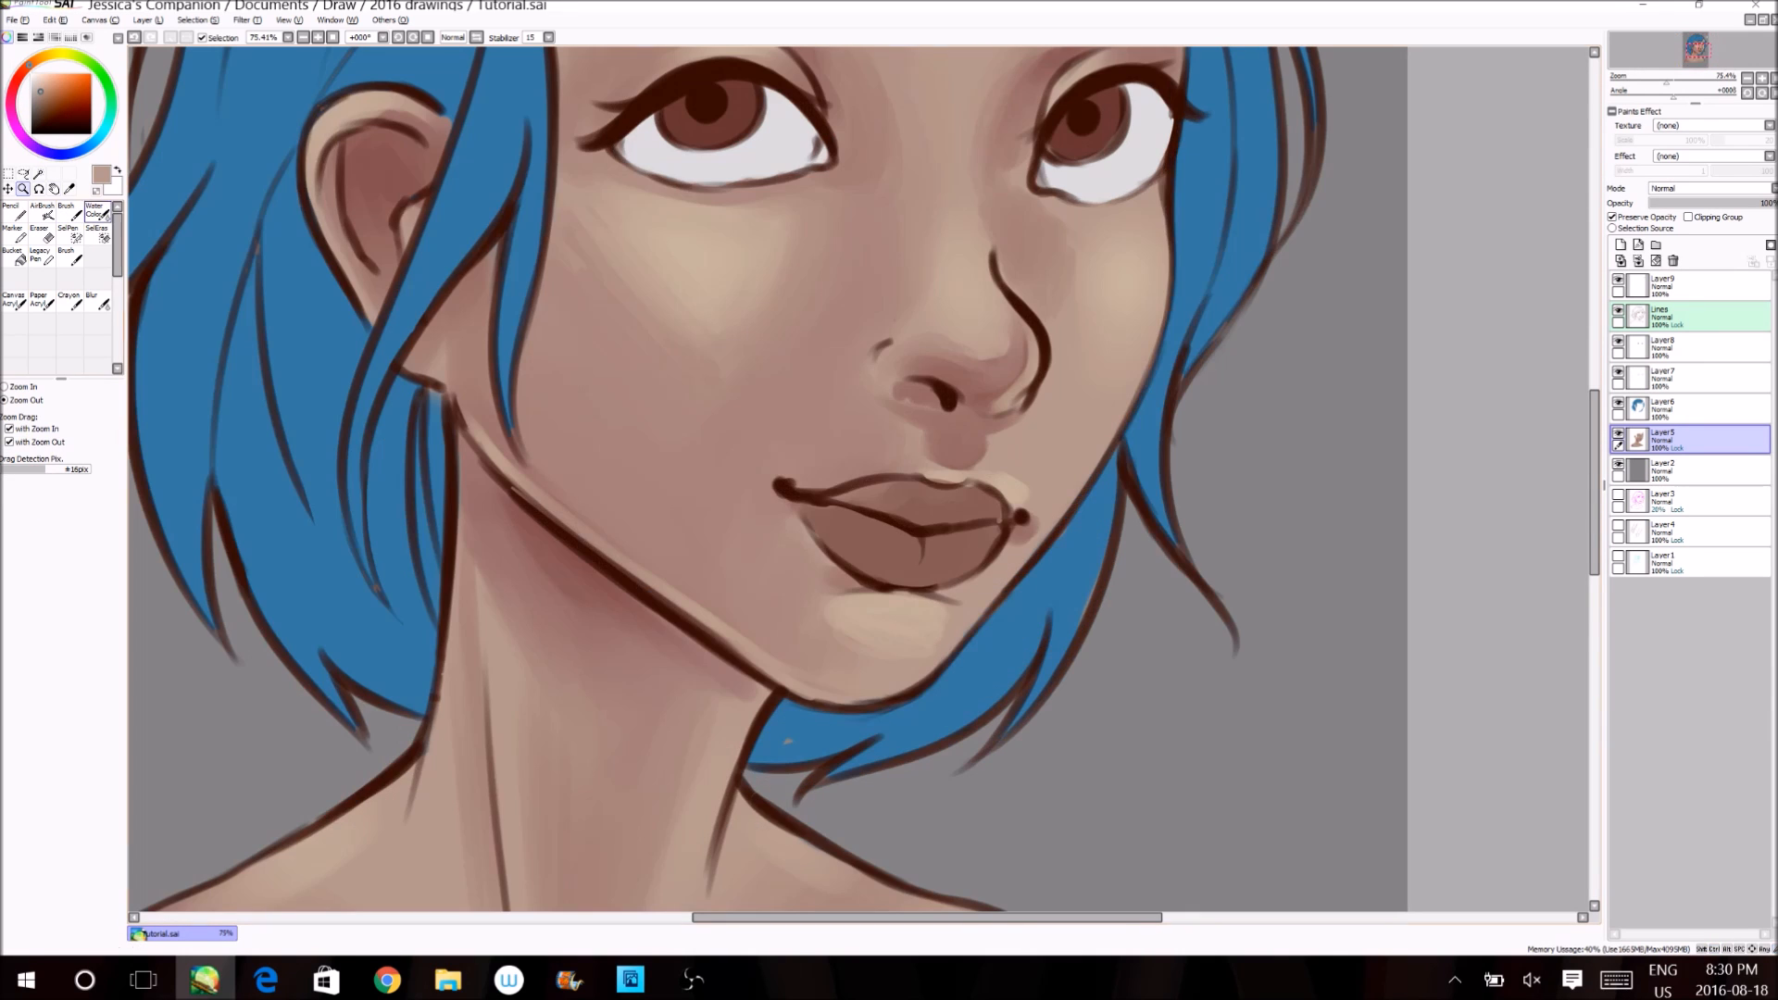
pyautogui.press('b')
pyautogui.keyDown('alt'); pyautogui.click(933, 504); pyautogui.keyUp('alt')
pyautogui.moveTo(48, 109); pyautogui.dragTo(18, 80)
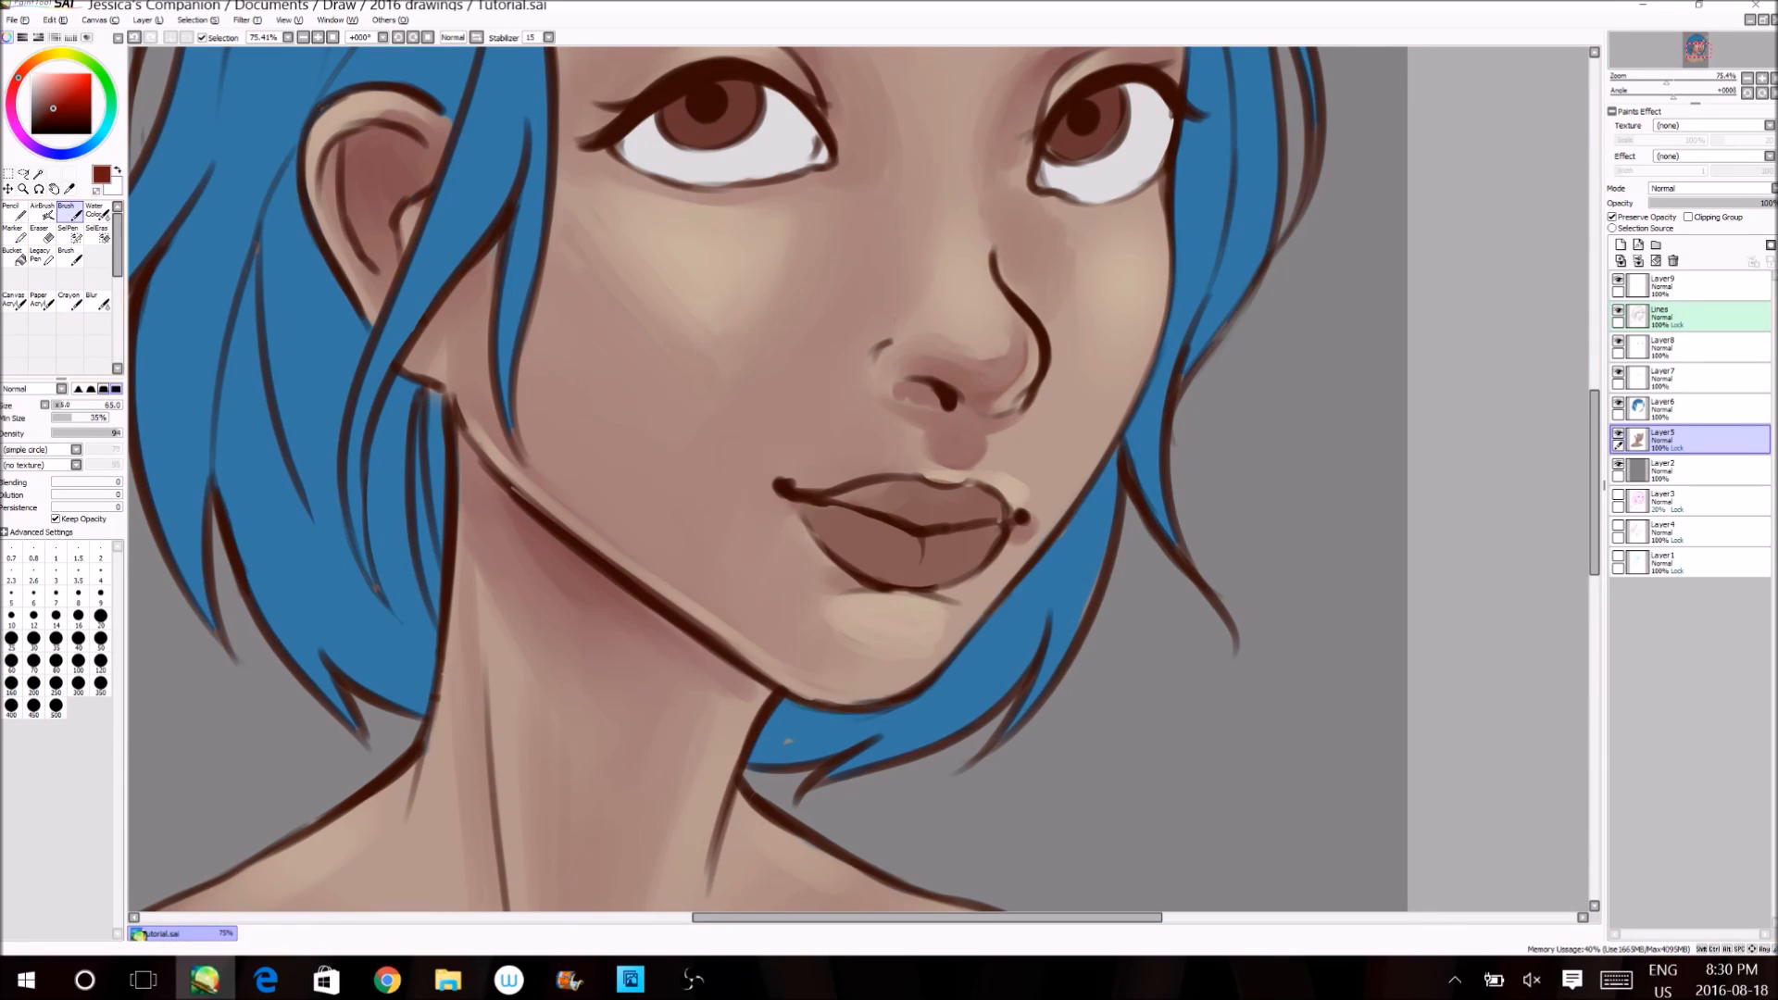
pyautogui.click(59, 406)
pyautogui.moveTo(844, 498)
pyautogui.mouseDown()
pyautogui.moveTo(934, 536)
pyautogui.moveTo(872, 512)
pyautogui.mouseUp()
pyautogui.moveTo(1001, 524)
pyautogui.mouseDown()
pyautogui.moveTo(901, 527)
pyautogui.moveTo(881, 500)
pyautogui.moveTo(907, 533)
pyautogui.moveTo(894, 548)
pyautogui.moveTo(899, 532)
pyautogui.moveTo(829, 507)
pyautogui.moveTo(993, 517)
pyautogui.moveTo(880, 516)
pyautogui.moveTo(949, 515)
pyautogui.moveTo(906, 505)
pyautogui.mouseUp()
# - Blend the red shading across both lips with sampled lip tones, working on the mirrored view
pyautogui.keyDown('alt'); pyautogui.click(871, 493); pyautogui.keyUp('alt')
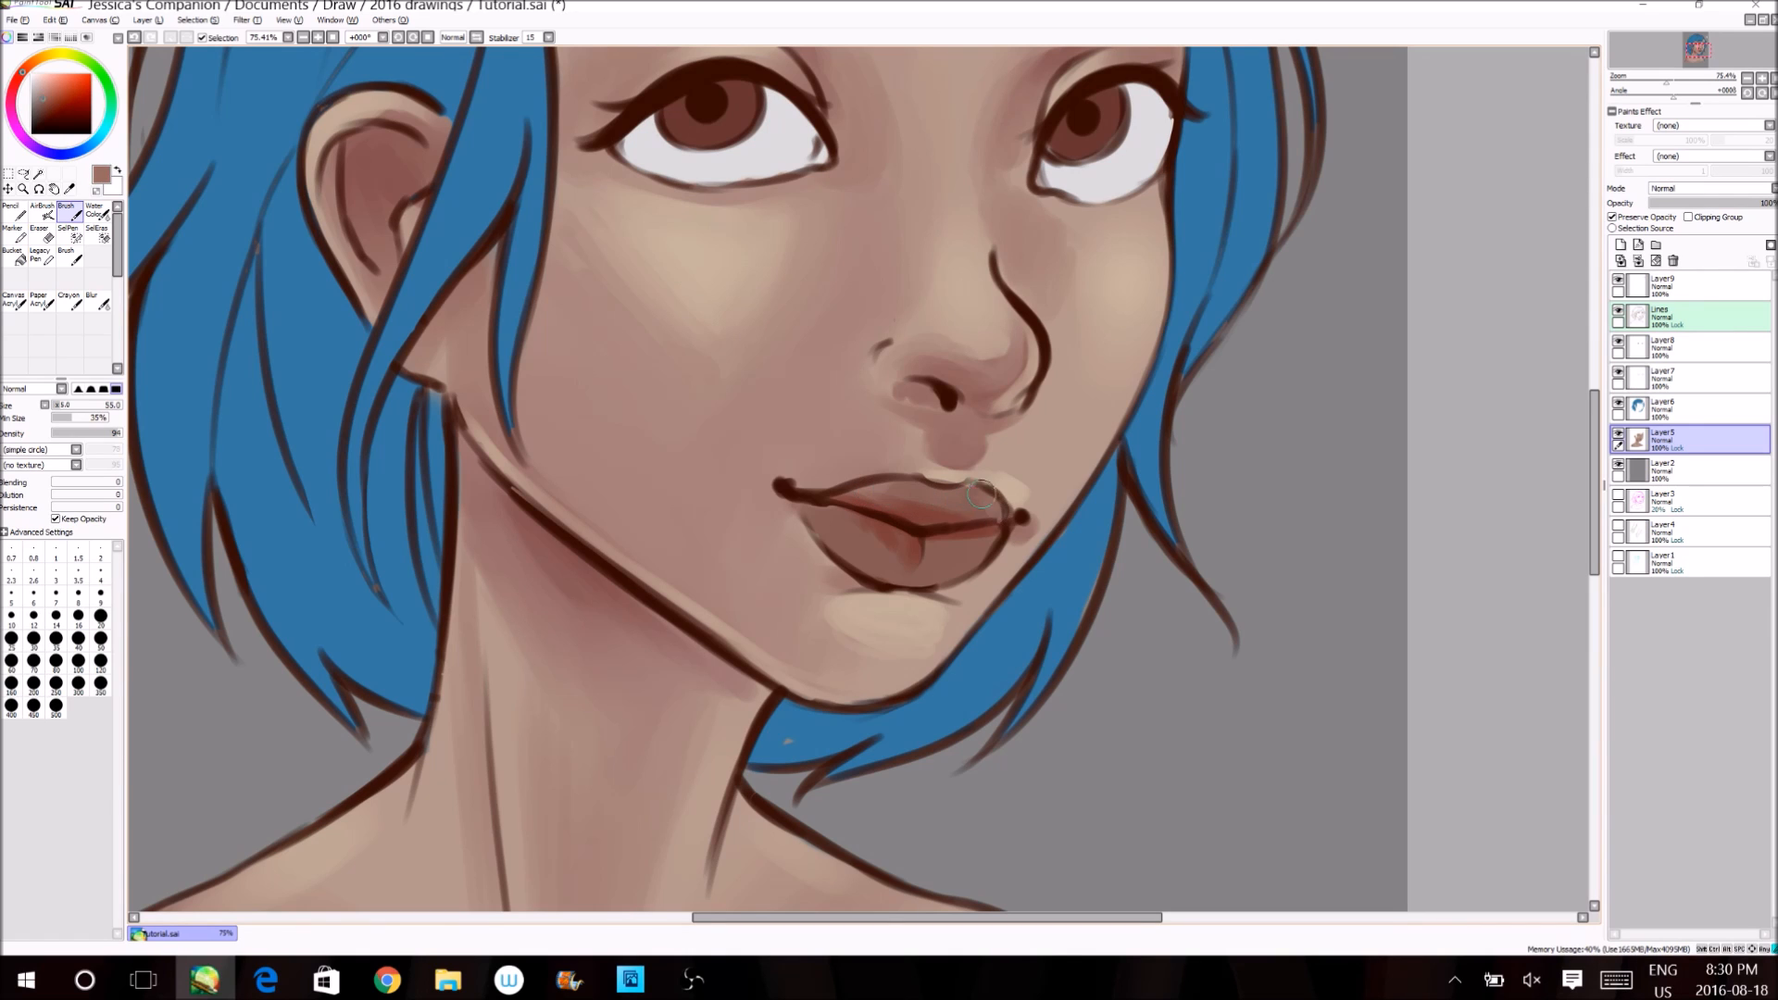
pyautogui.moveTo(960, 506)
pyautogui.mouseDown()
pyautogui.moveTo(956, 543)
pyautogui.moveTo(949, 577)
pyautogui.moveTo(950, 555)
pyautogui.moveTo(903, 572)
pyautogui.mouseUp()
pyautogui.press('h')
pyautogui.keyDown('alt'); pyautogui.click(818, 540); pyautogui.keyUp('alt')
pyautogui.moveTo(900, 517)
pyautogui.mouseDown()
pyautogui.moveTo(814, 570)
pyautogui.moveTo(773, 548)
pyautogui.mouseUp()
pyautogui.moveTo(805, 486)
pyautogui.mouseDown()
pyautogui.moveTo(843, 497)
pyautogui.moveTo(795, 512)
pyautogui.mouseUp()
pyautogui.keyDown('alt'); pyautogui.click(736, 500); pyautogui.keyUp('alt')
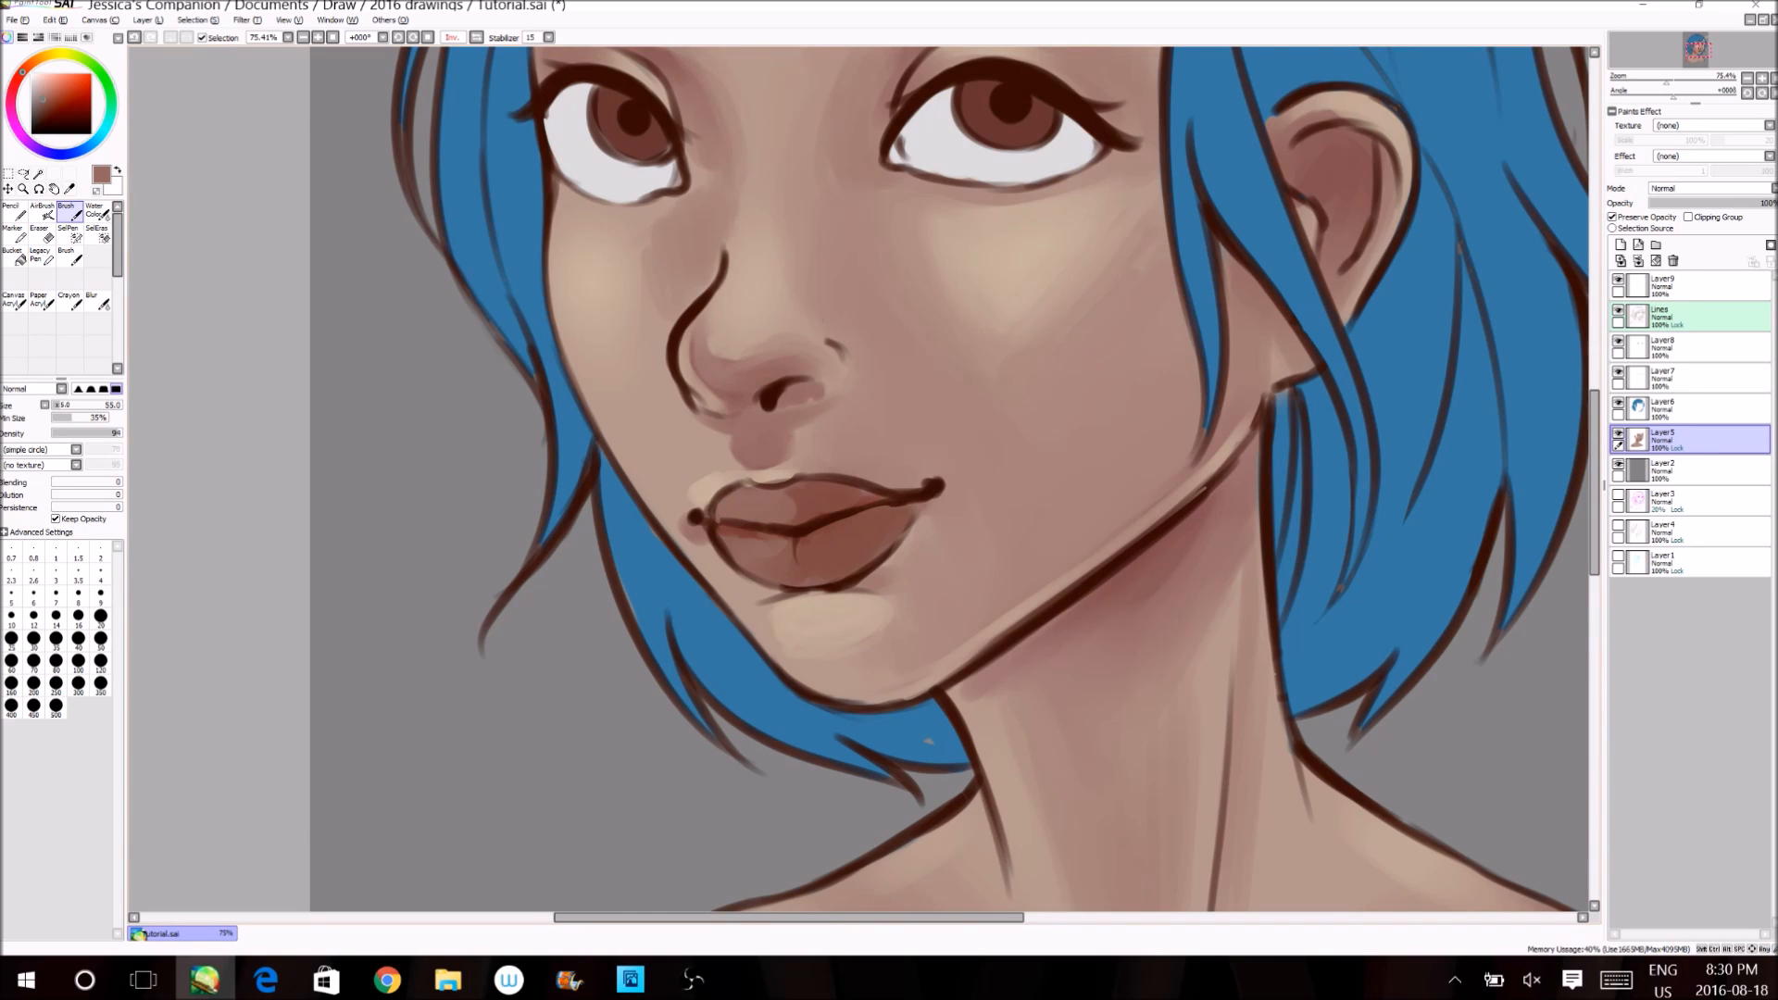
# - Return to the unmirrored view and smooth the lower lip and the upper lip's shadow with sampled lip tones
pyautogui.click(476, 38)
pyautogui.keyDown('alt'); pyautogui.click(912, 501); pyautogui.keyUp('alt')
pyautogui.keyDown('alt'); pyautogui.click(956, 546); pyautogui.keyUp('alt')
pyautogui.moveTo(960, 545)
pyautogui.mouseDown()
pyautogui.moveTo(891, 547)
pyautogui.moveTo(880, 526)
pyautogui.moveTo(924, 564)
pyautogui.moveTo(899, 537)
pyautogui.moveTo(914, 563)
pyautogui.moveTo(949, 541)
pyautogui.moveTo(851, 526)
pyautogui.moveTo(923, 547)
pyautogui.moveTo(854, 559)
pyautogui.mouseUp()
pyautogui.keyDown('alt'); pyautogui.click(850, 526); pyautogui.keyUp('alt')
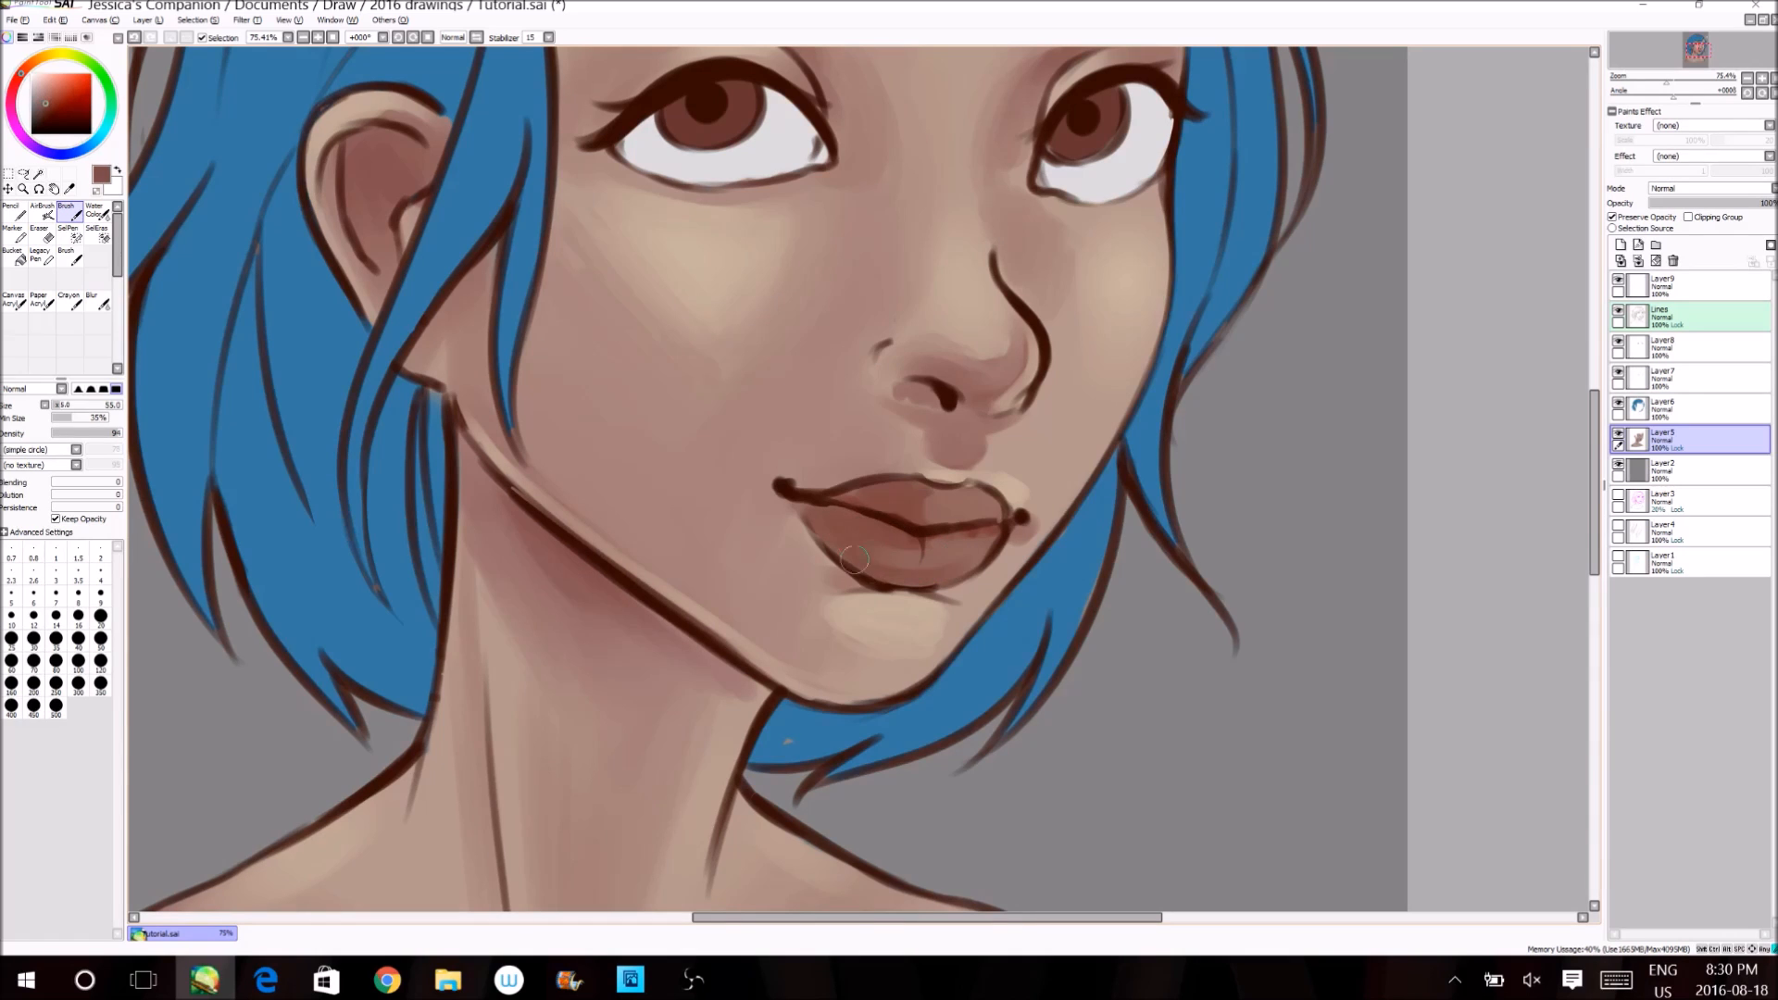
pyautogui.keyDown('alt'); pyautogui.click(853, 515); pyautogui.keyUp('alt')
pyautogui.keyDown('alt'); pyautogui.click(891, 500); pyautogui.keyUp('alt')
pyautogui.moveTo(907, 498); pyautogui.dragTo(990, 509)
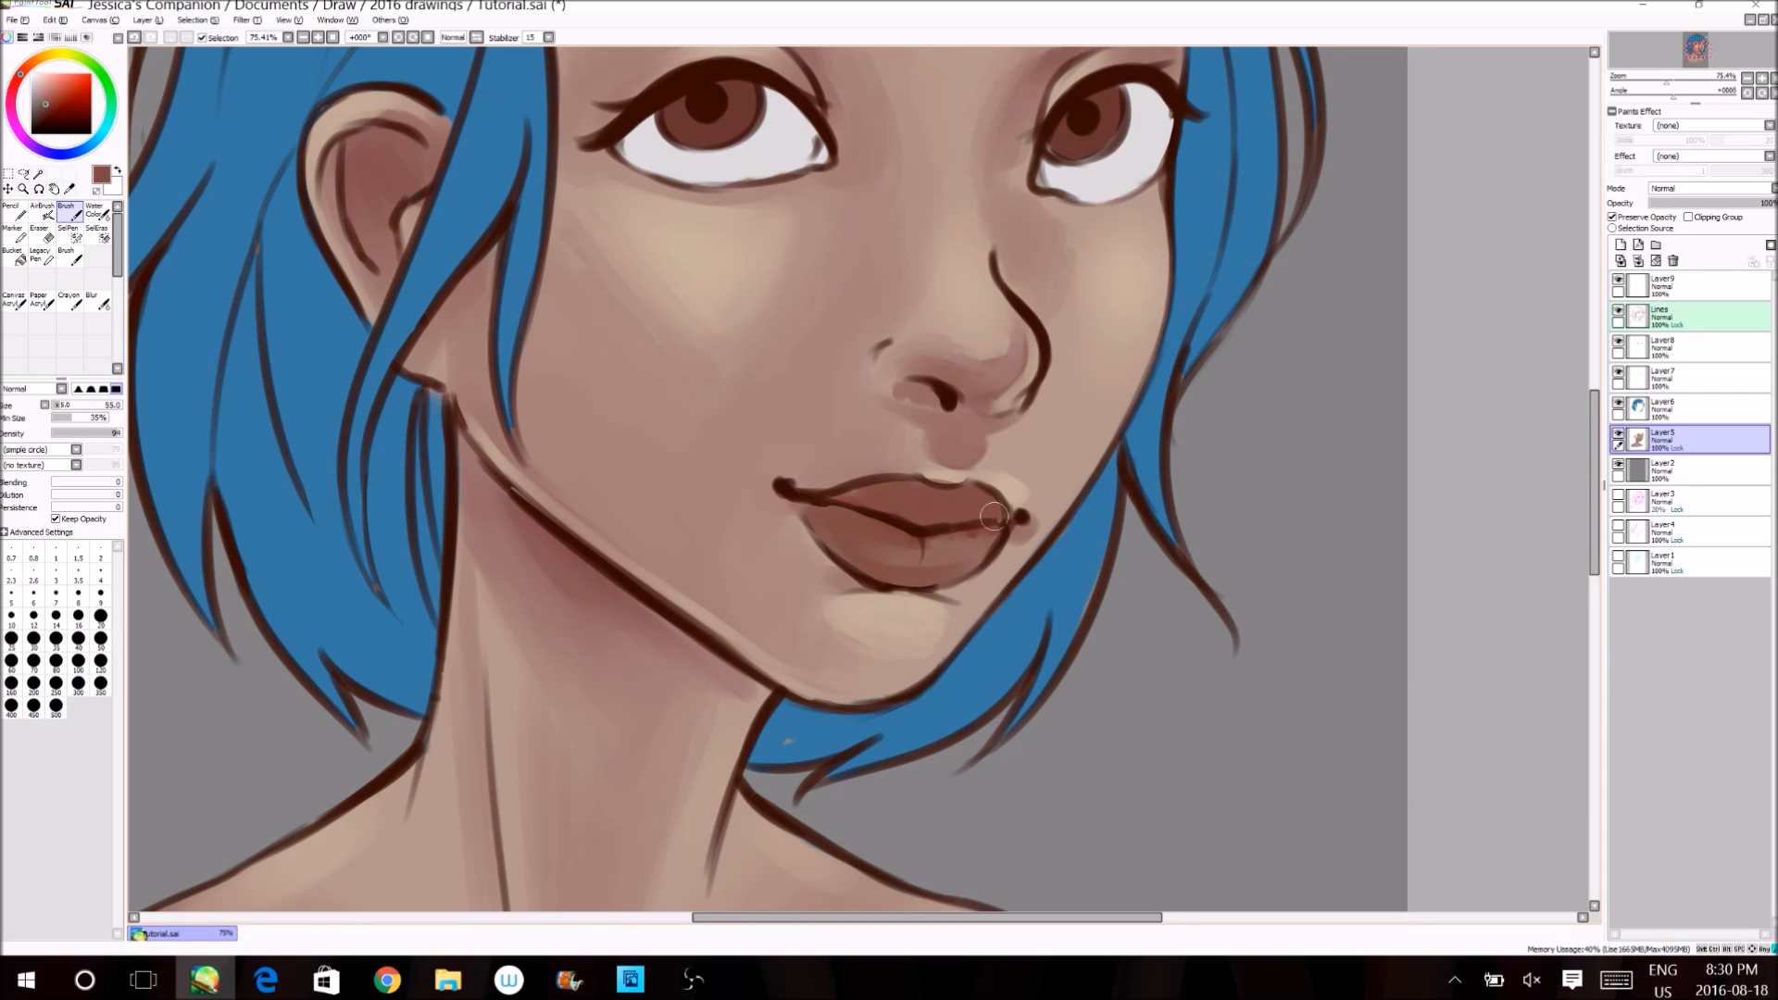
# - Check the lips mirrored and even out the lower lip and the far corner of the upper lip with a sampled tone
pyautogui.press('h')
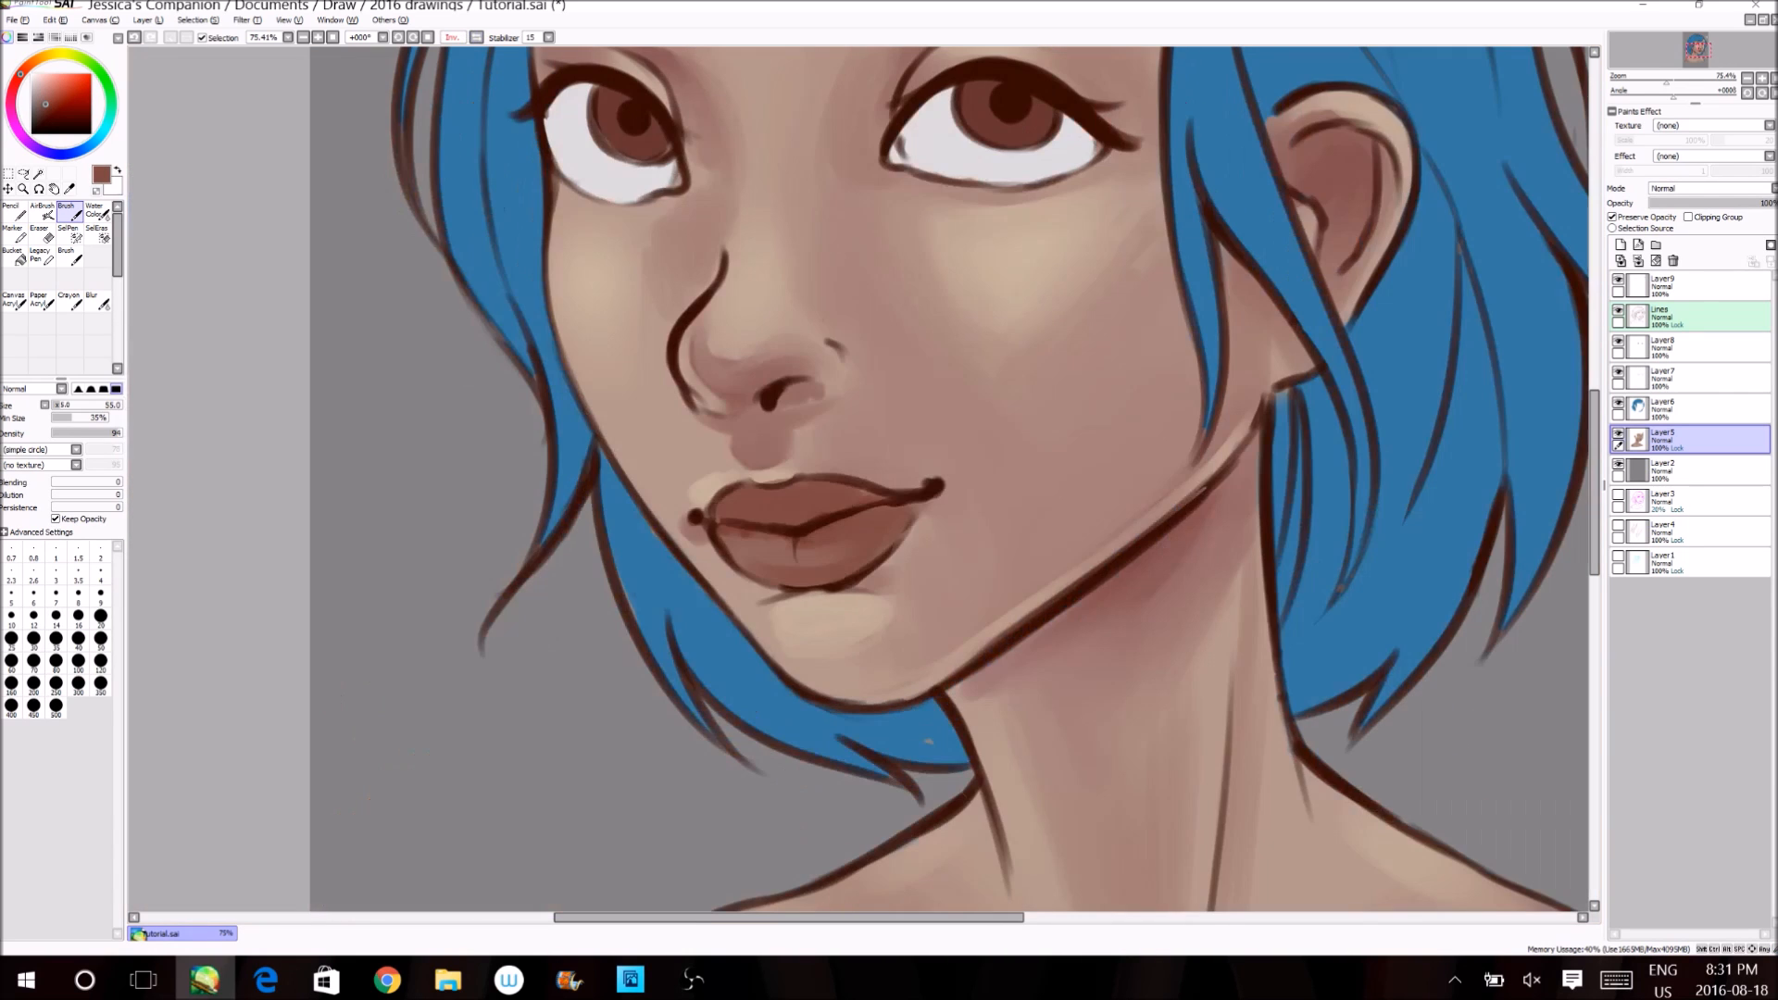
pyautogui.keyDown('alt'); pyautogui.click(787, 541); pyautogui.keyUp('alt')
pyautogui.moveTo(900, 517)
pyautogui.mouseDown()
pyautogui.moveTo(860, 556)
pyautogui.moveTo(850, 524)
pyautogui.moveTo(798, 580)
pyautogui.mouseUp()
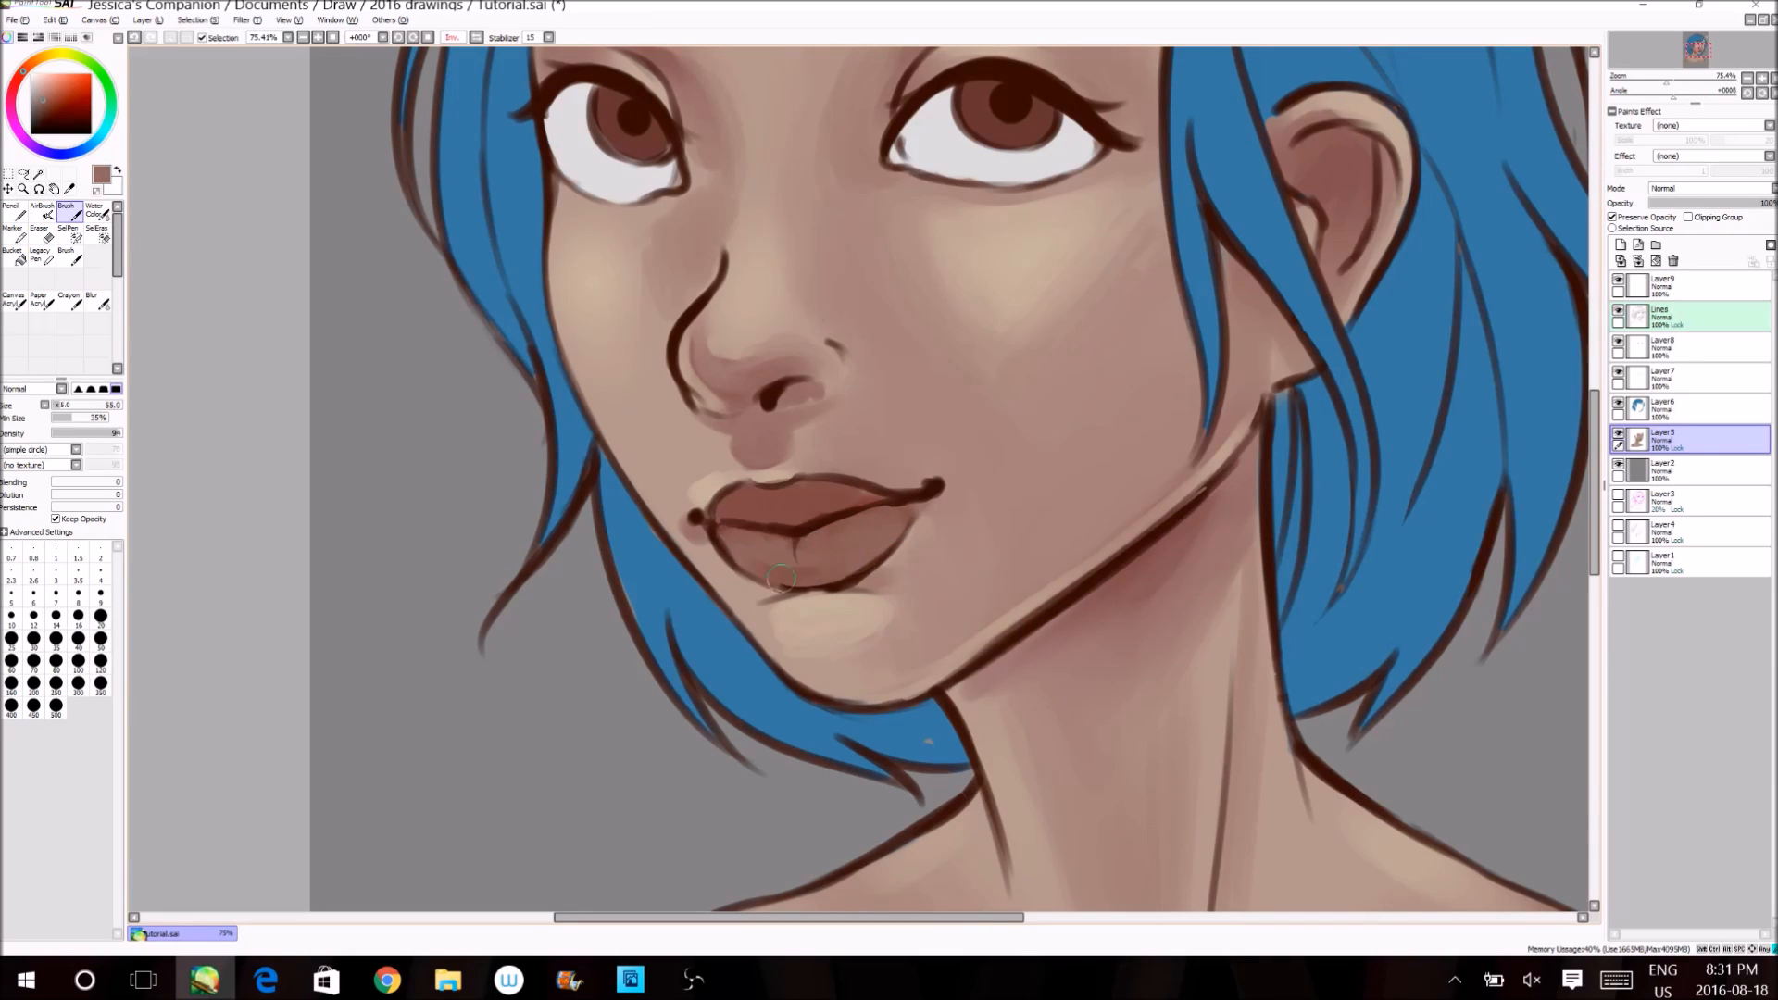
pyautogui.moveTo(727, 514); pyautogui.dragTo(736, 485)
# - Brush a lighter pinkish tone onto the lower lip and blend the near mouth corner with sampled tones
pyautogui.keyDown('alt'); pyautogui.click(1029, 435); pyautogui.keyUp('alt')
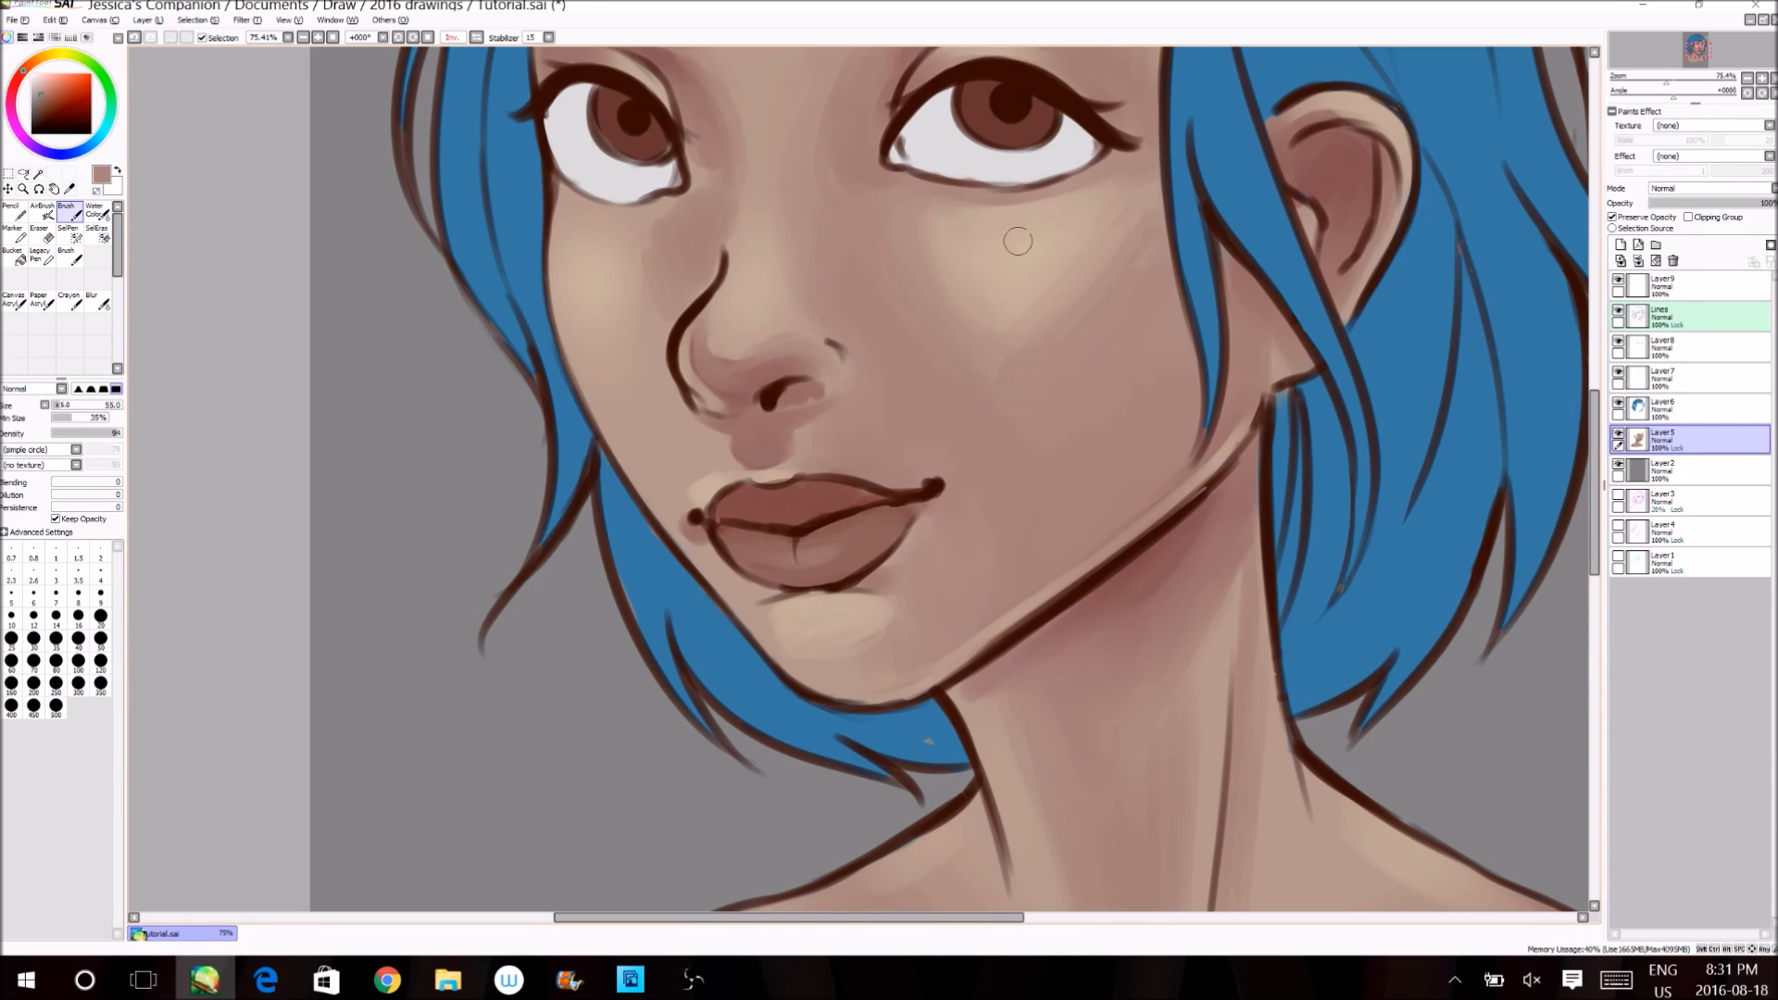
pyautogui.keyDown('alt'); pyautogui.click(1181, 548); pyautogui.keyUp('alt')
pyautogui.keyDown('alt'); pyautogui.click(1171, 525); pyautogui.keyUp('alt')
pyautogui.press('h')
pyautogui.keyDown('alt'); pyautogui.click(906, 554); pyautogui.keyUp('alt')
pyautogui.moveTo(887, 541)
pyautogui.mouseDown()
pyautogui.moveTo(842, 496)
pyautogui.moveTo(986, 501)
pyautogui.moveTo(969, 517)
pyautogui.moveTo(876, 503)
pyautogui.moveTo(896, 499)
pyautogui.moveTo(896, 518)
pyautogui.moveTo(858, 507)
pyautogui.moveTo(875, 492)
pyautogui.moveTo(847, 499)
pyautogui.moveTo(917, 560)
pyautogui.mouseUp()
pyautogui.keyDown('alt'); pyautogui.click(894, 503); pyautogui.keyUp('alt')
pyautogui.keyDown('alt'); pyautogui.click(898, 518); pyautogui.keyUp('alt')
pyautogui.moveTo(803, 507)
pyautogui.mouseDown()
pyautogui.moveTo(856, 560)
pyautogui.moveTo(801, 520)
pyautogui.mouseUp()
pyautogui.keyDown('alt'); pyautogui.click(839, 543); pyautogui.keyUp('alt')
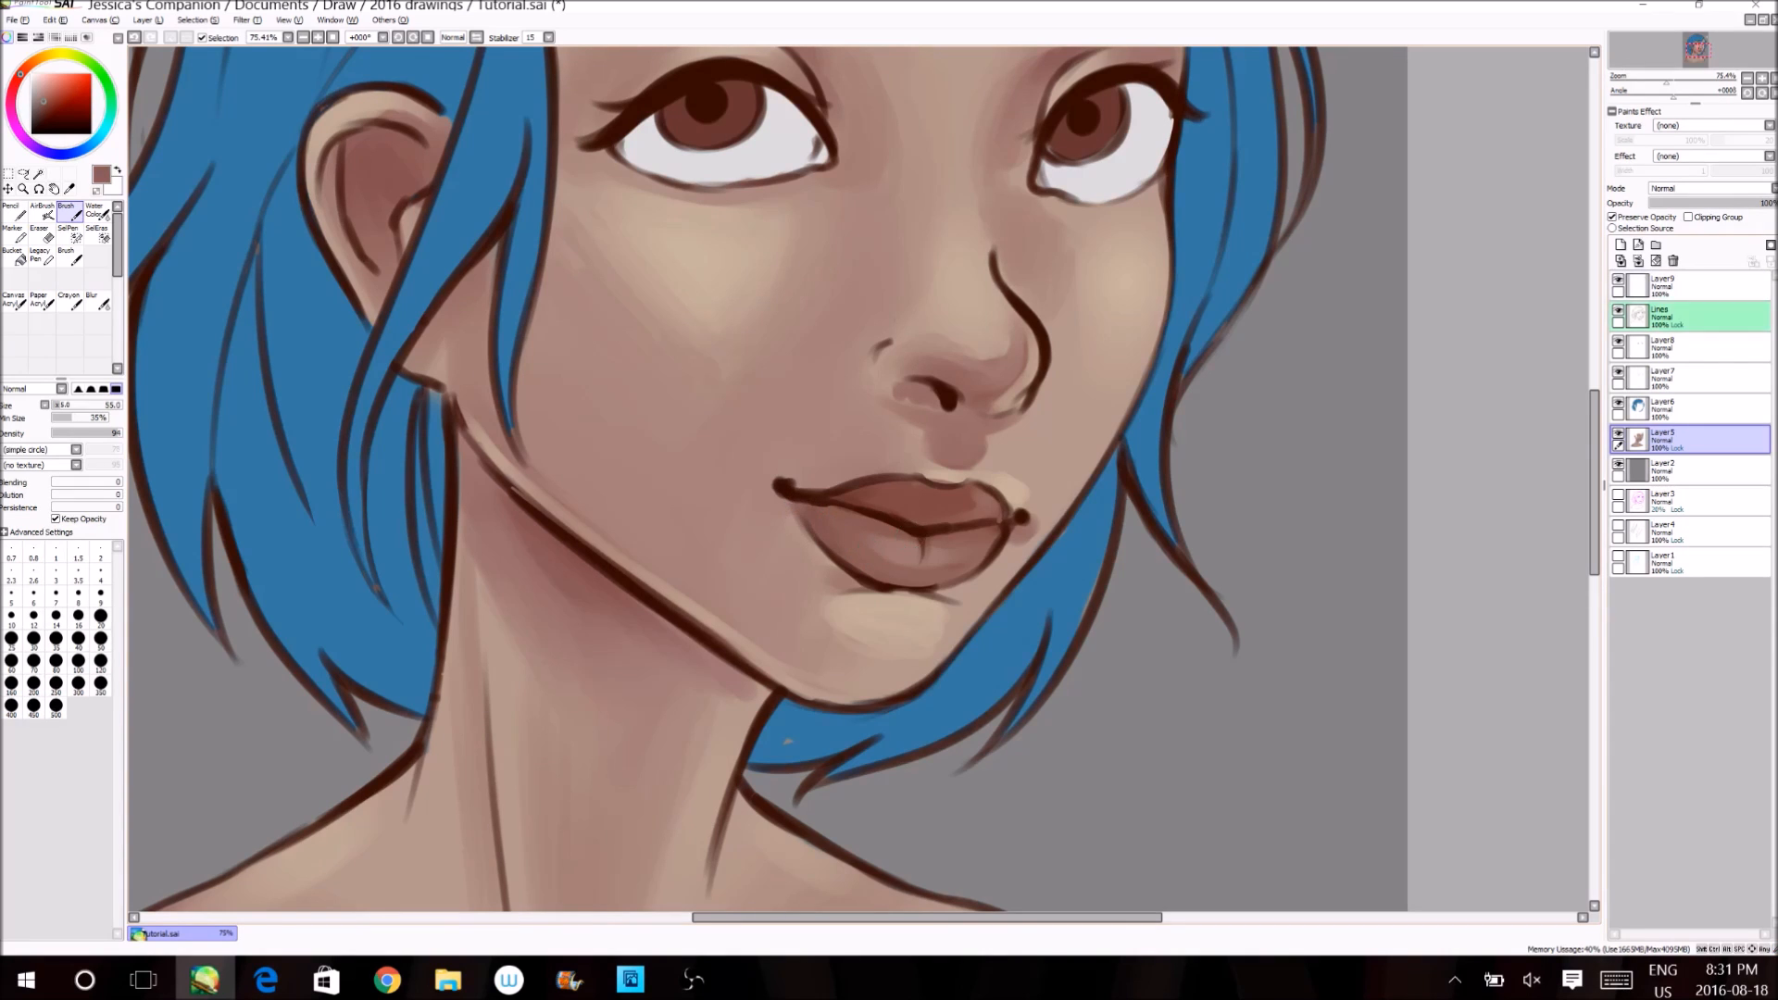
# - Soften the upper lip's outline on the Lines layer with a reddish brown sampled from the lip
pyautogui.click(1710, 317)
pyautogui.keyDown('alt'); pyautogui.click(895, 496); pyautogui.keyUp('alt')
pyautogui.moveTo(913, 488)
pyautogui.mouseDown()
pyautogui.moveTo(829, 480)
pyautogui.moveTo(1002, 496)
pyautogui.mouseUp()
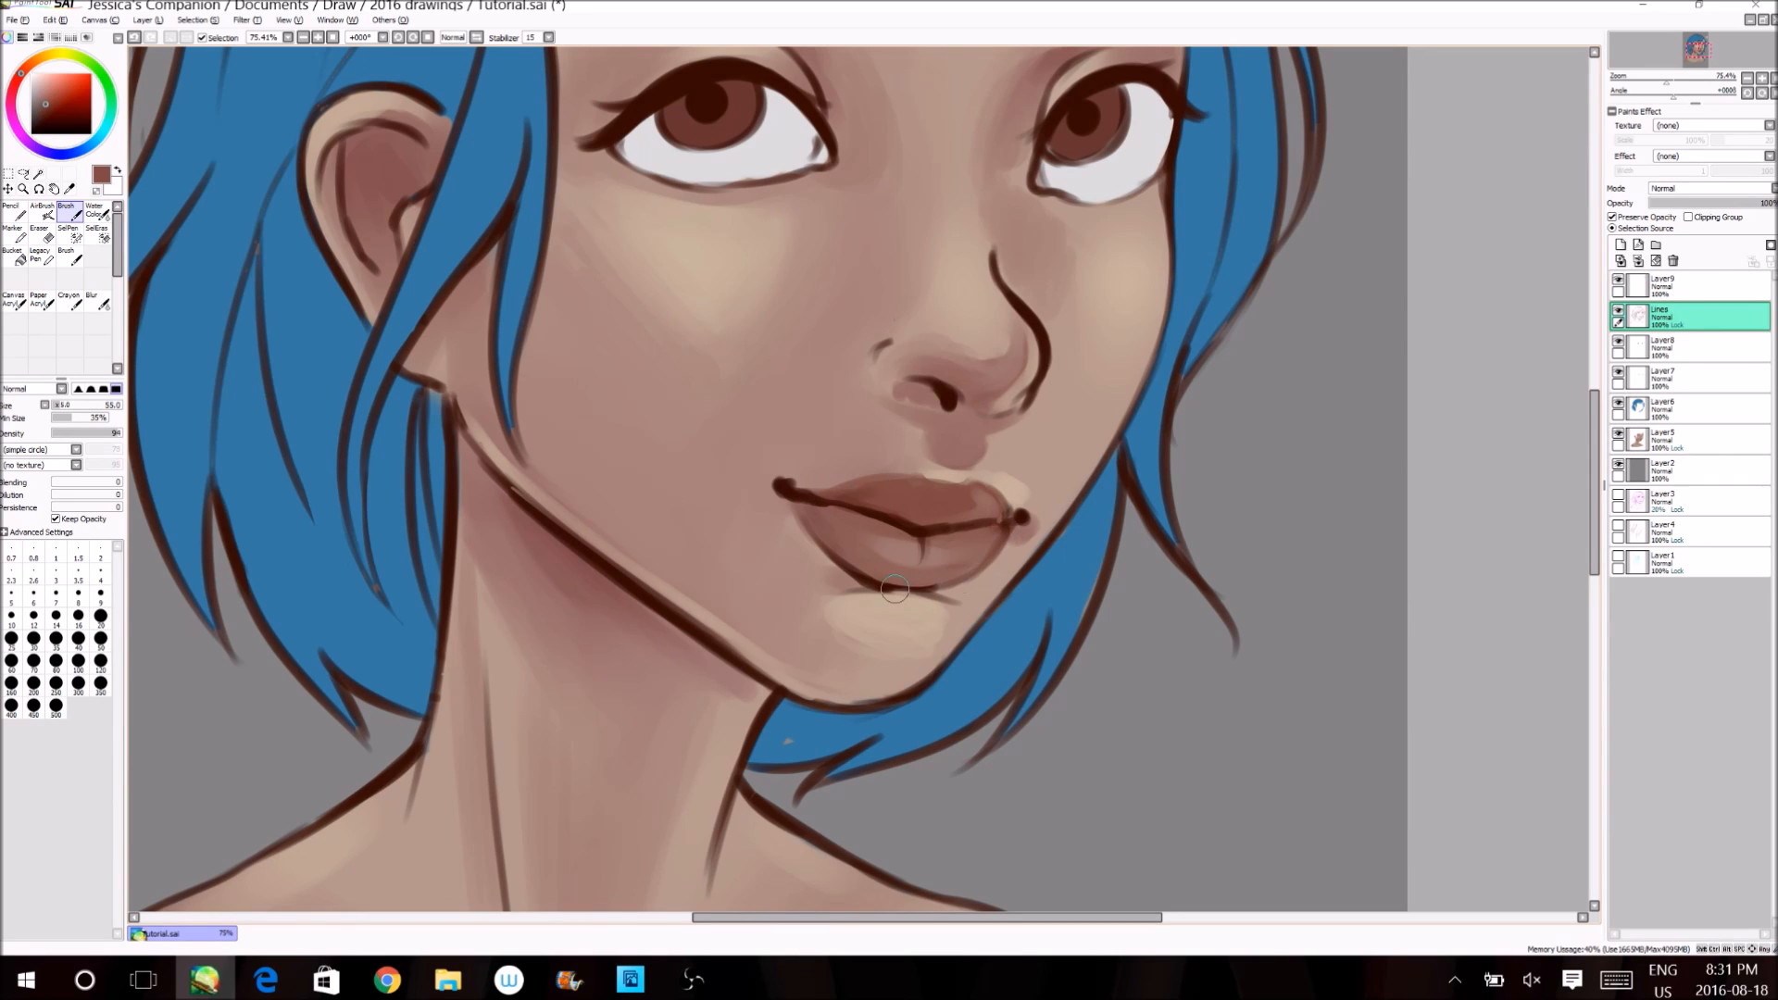
# - Examine the whole portrait at a smaller zoom, both normal and mirrored, with the skin layer selected
pyautogui.click(23, 189)
pyautogui.click(636, 350)
pyautogui.click(636, 350)
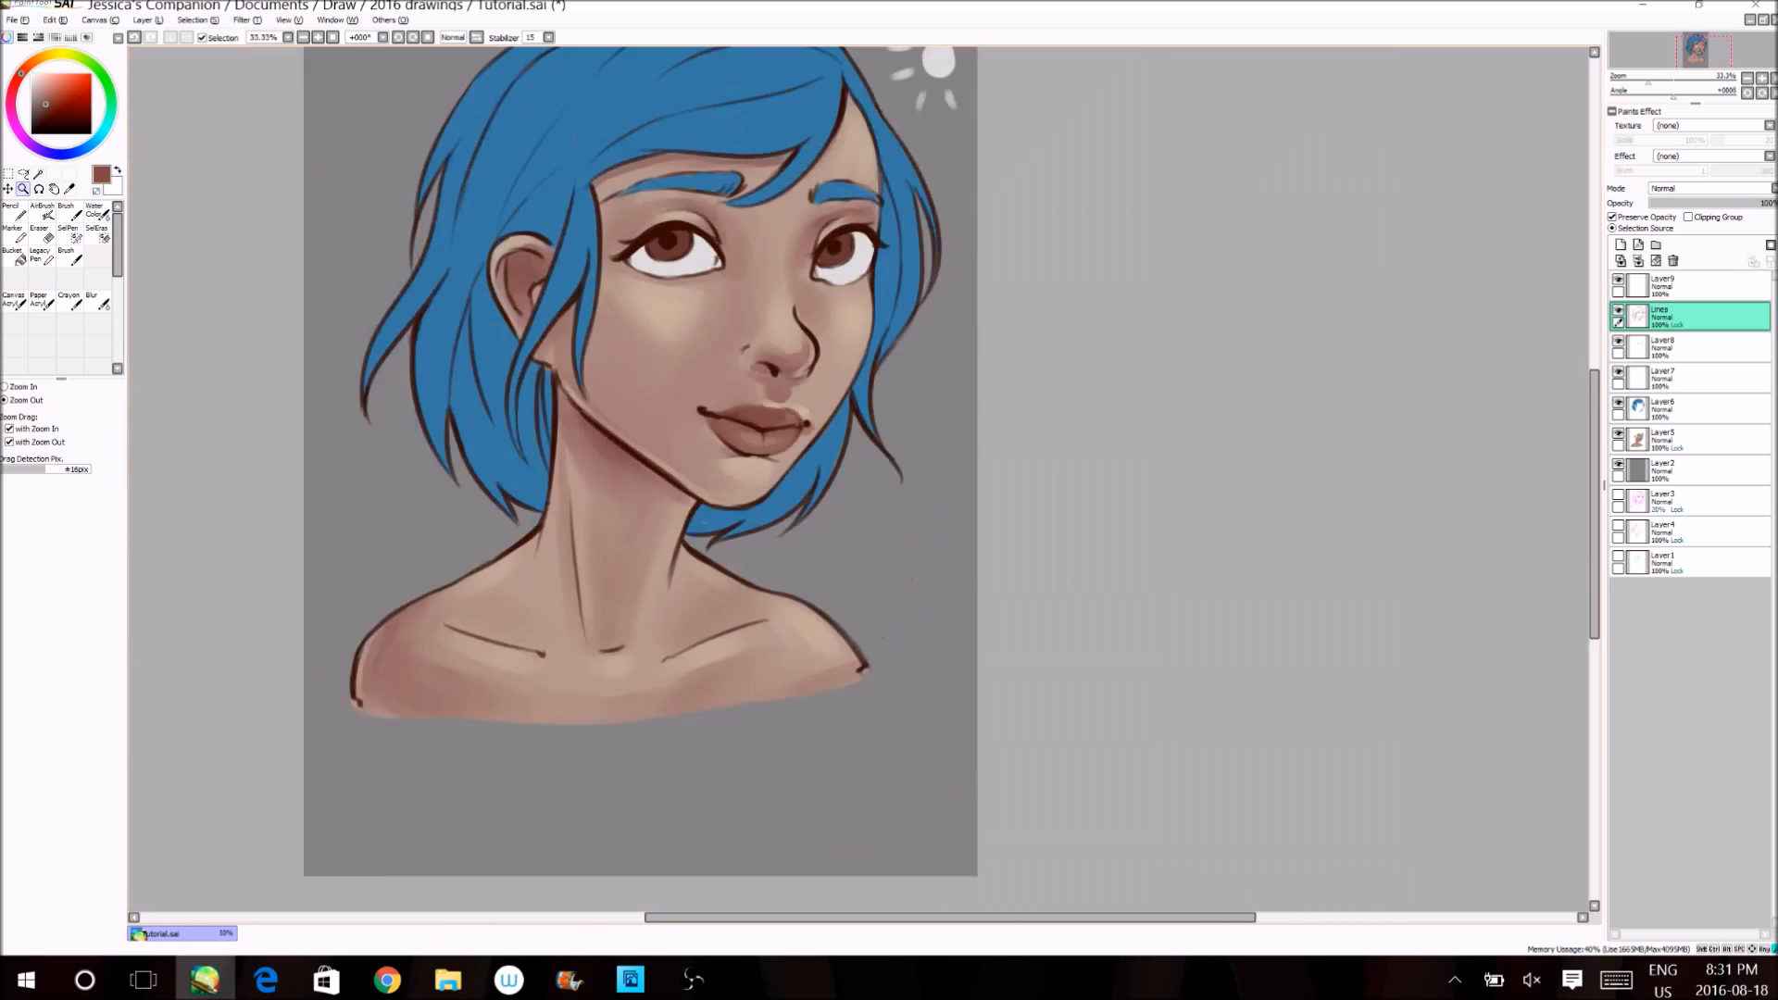
pyautogui.click(640, 334)
pyautogui.moveTo(641, 311); pyautogui.dragTo(847, 515)
pyautogui.click(1704, 440)
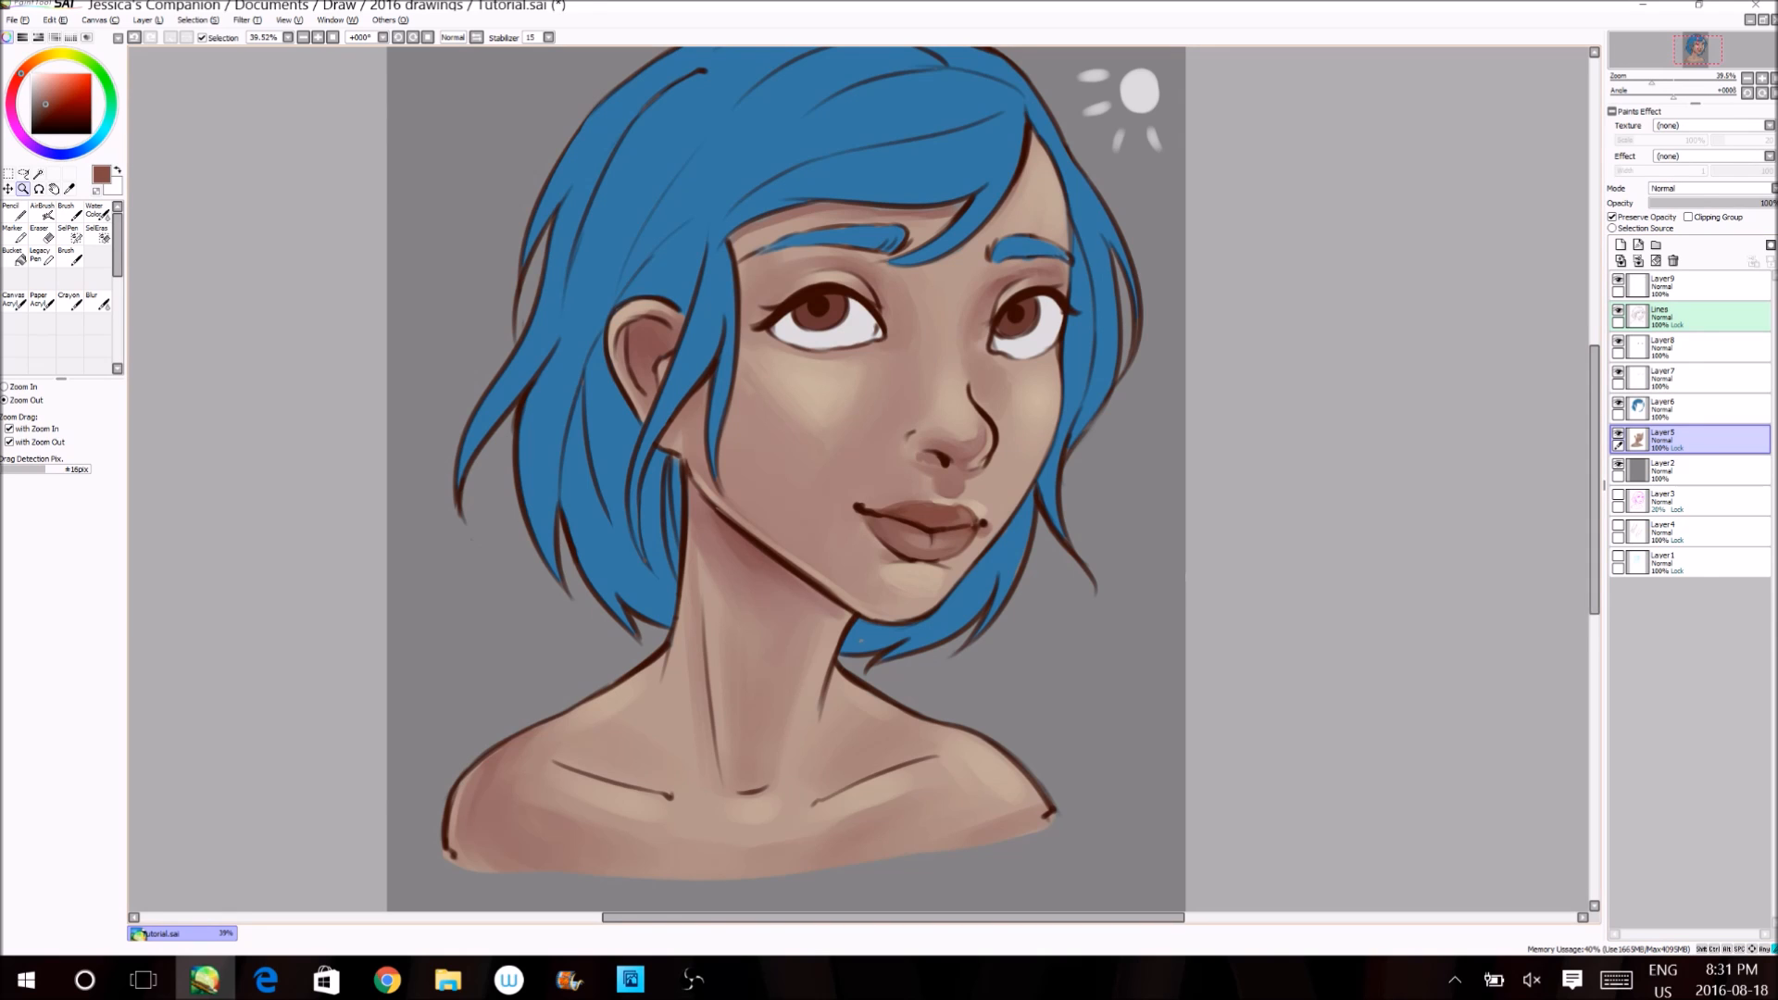
pyautogui.click(696, 384)
pyautogui.moveTo(522, 153); pyautogui.dragTo(850, 480)
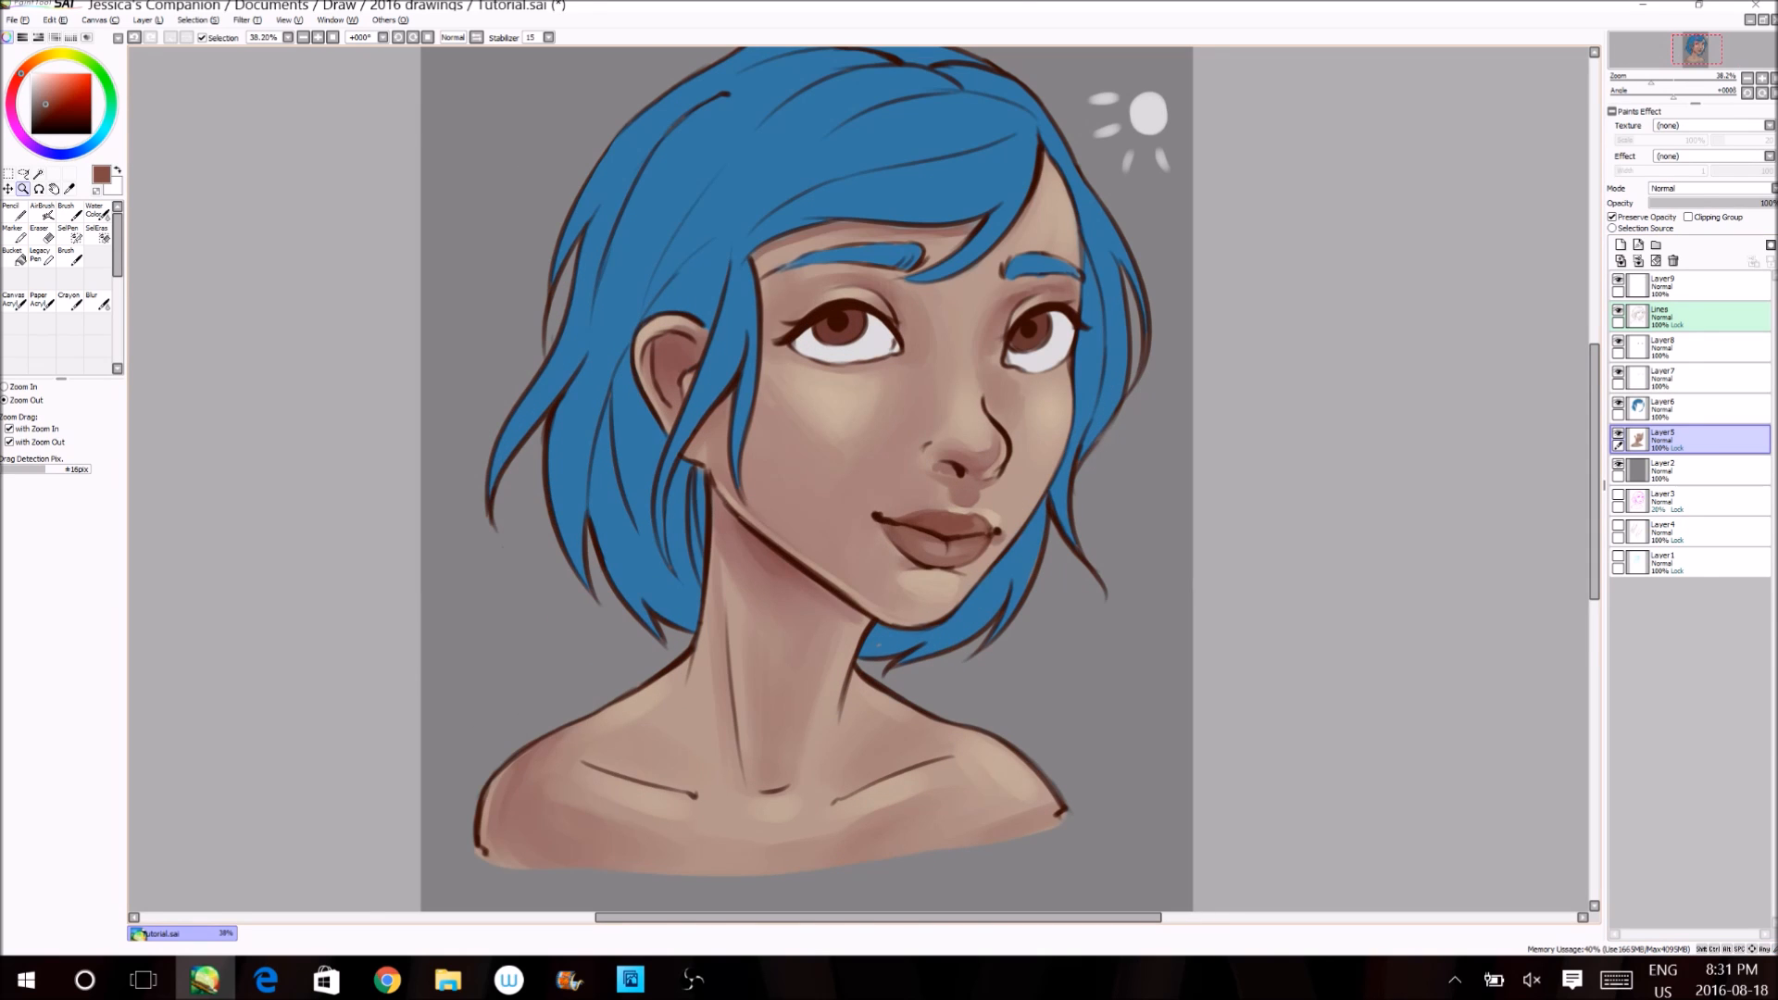
pyautogui.click(476, 38)
pyautogui.click(476, 37)
# - Identify the hair layer, add a new layer directly above it and turn on its clipping group
pyautogui.click(1702, 409)
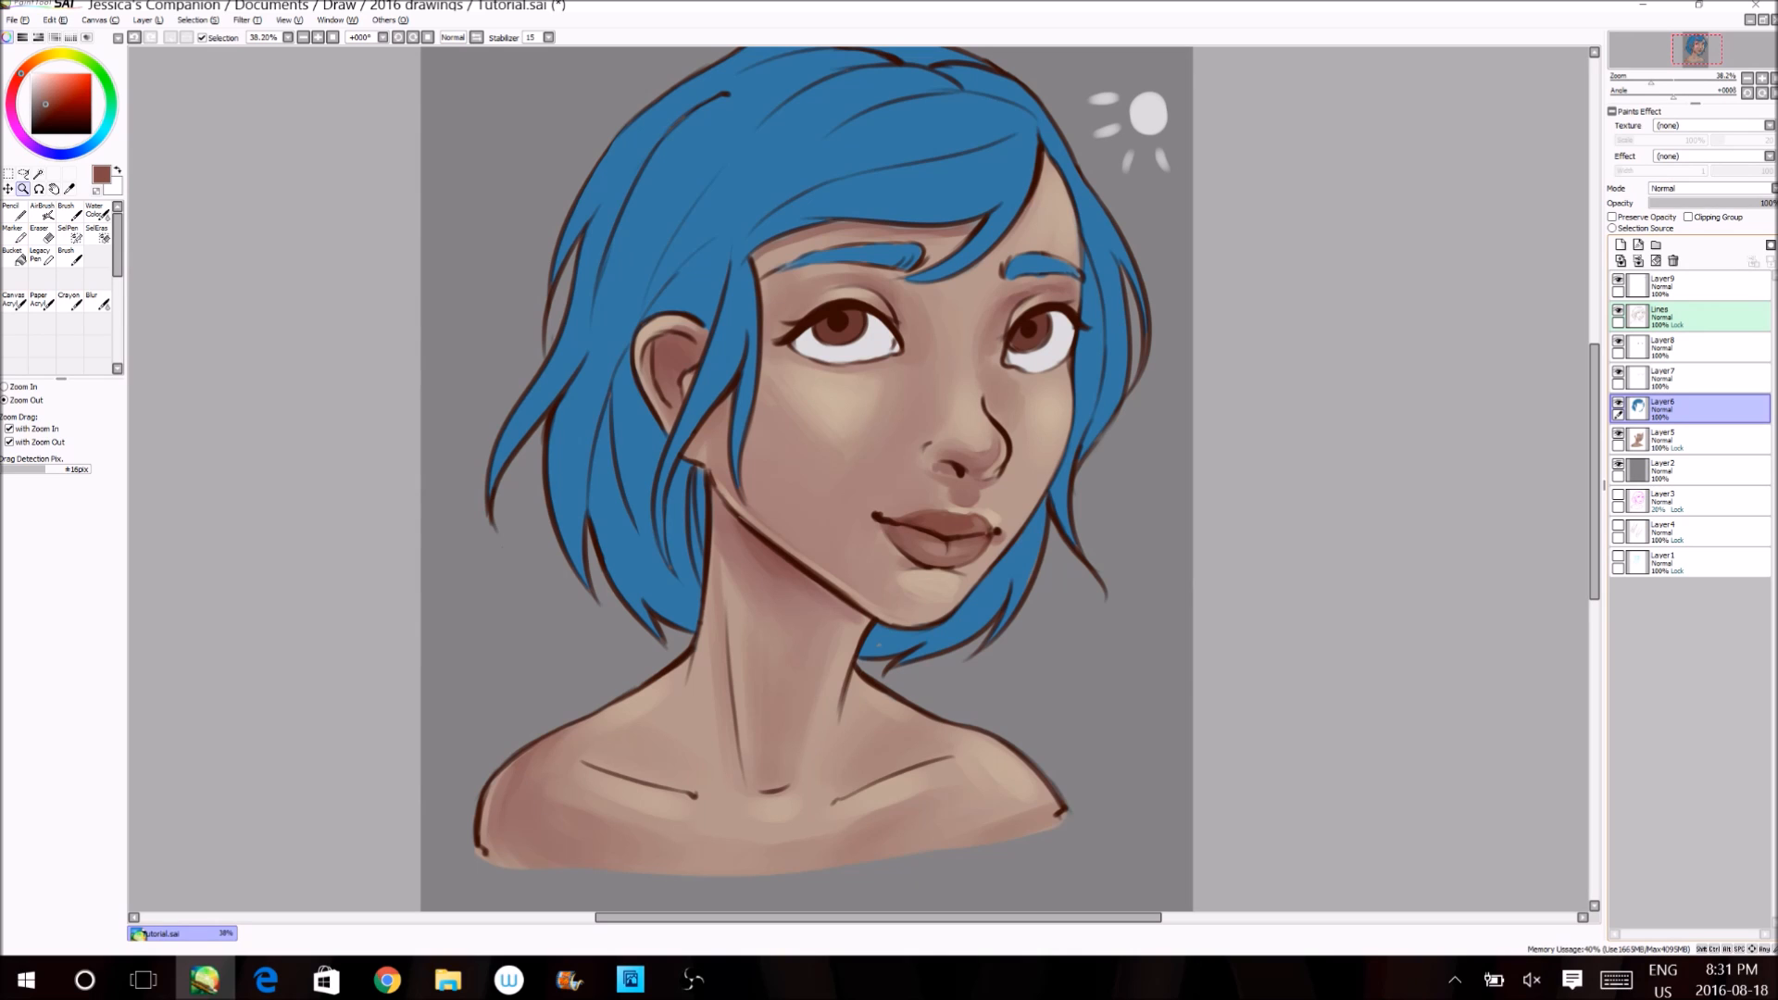
pyautogui.click(1618, 403)
pyautogui.click(1618, 402)
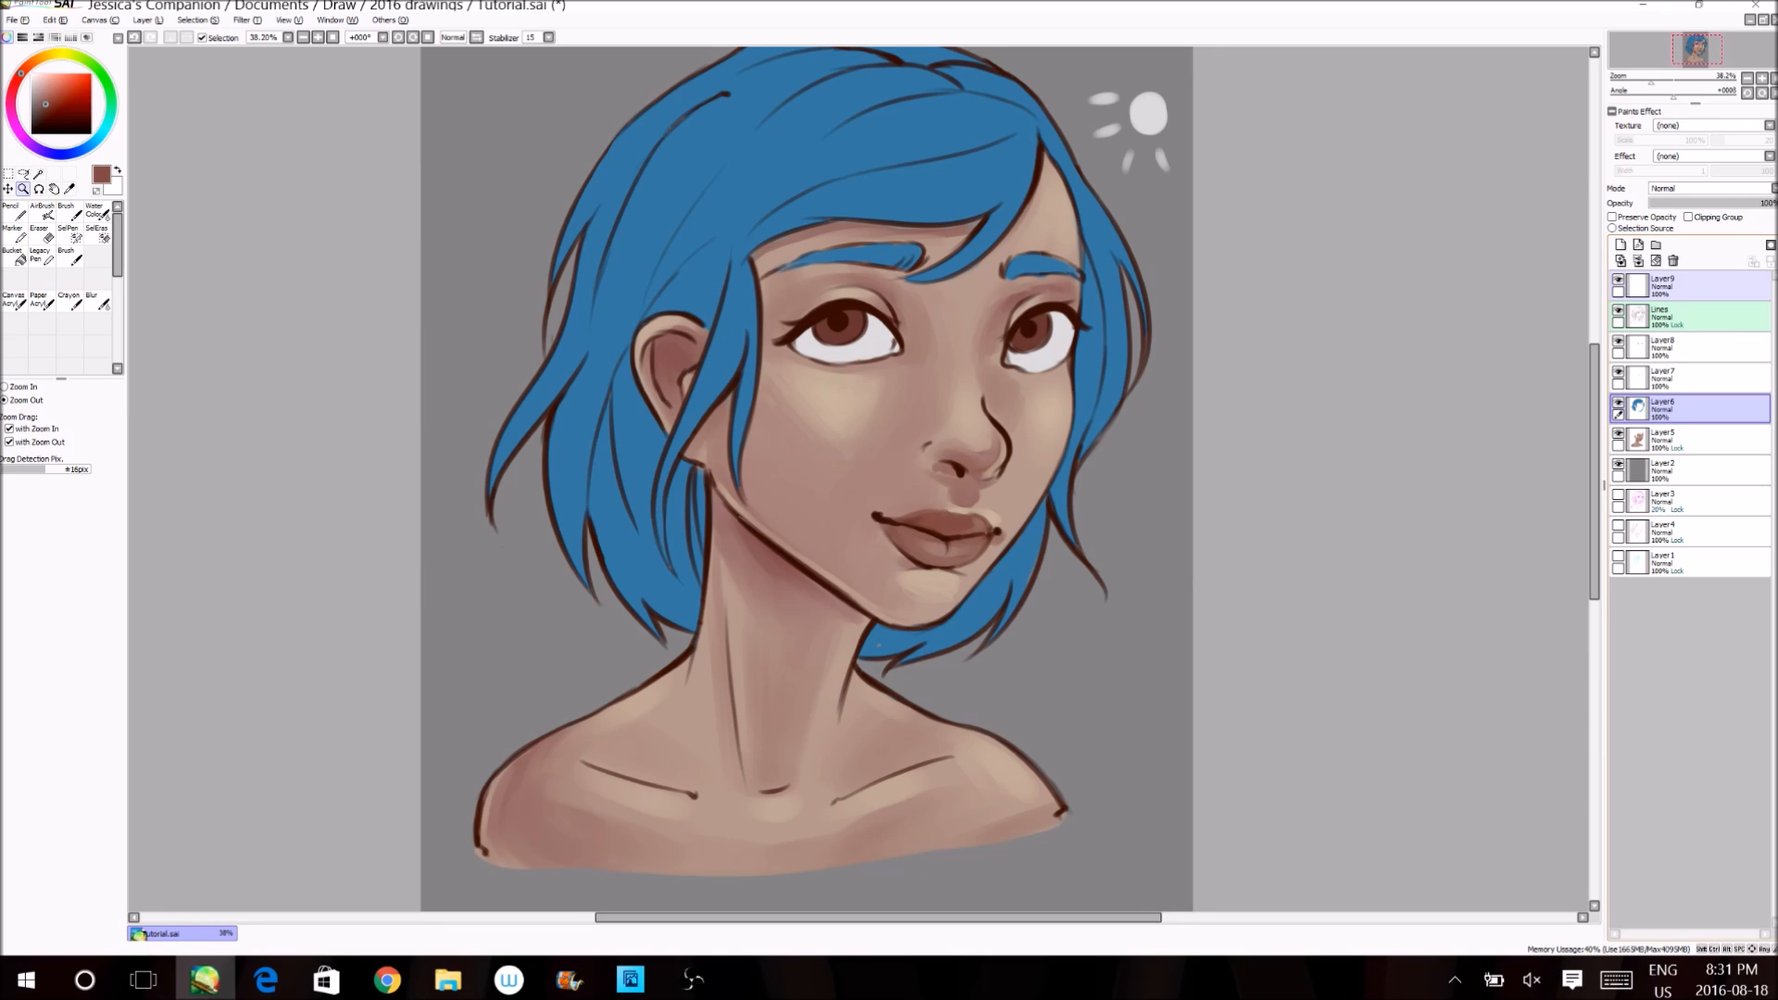
pyautogui.click(1621, 244)
pyautogui.click(1691, 217)
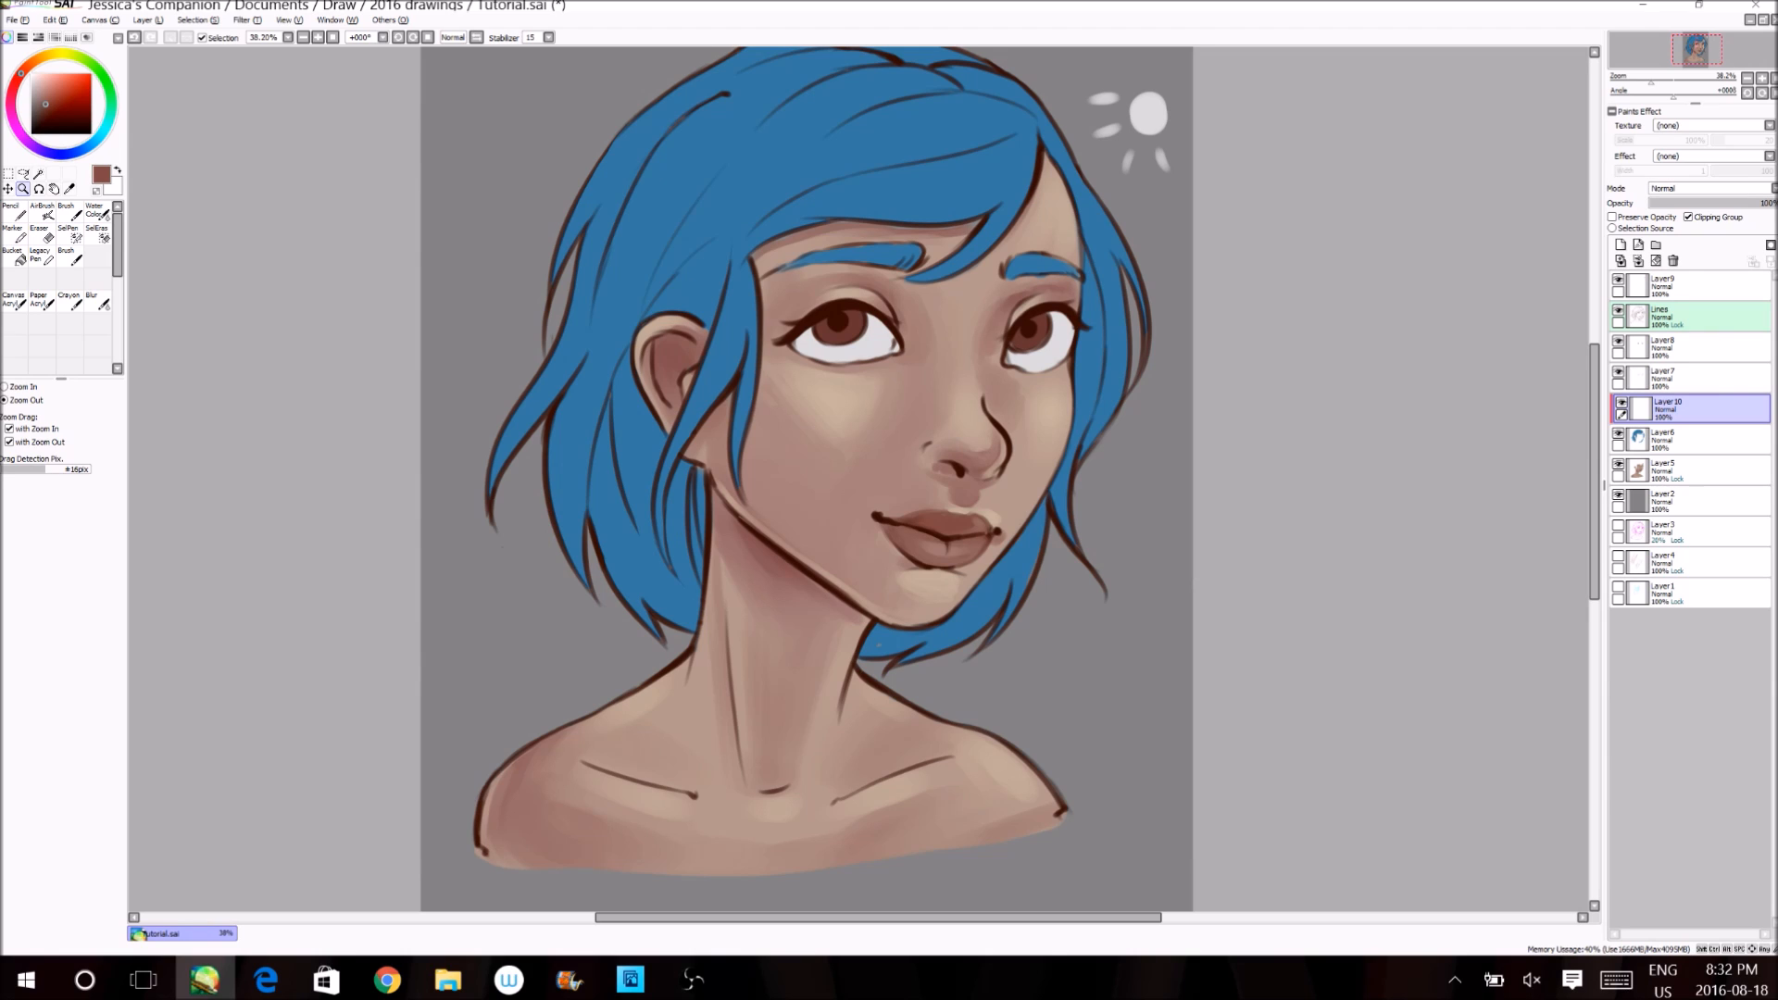
# - Test the clipped layer with broad brown strokes over the face and hair, toggle its visibility, and clear it
pyautogui.press('b')
pyautogui.moveTo(859, 481); pyautogui.dragTo(896, 481)
pyautogui.moveTo(940, 215); pyautogui.dragTo(635, 113)
pyautogui.moveTo(579, 202)
pyautogui.mouseDown()
pyautogui.moveTo(673, 265)
pyautogui.moveTo(606, 459)
pyautogui.moveTo(681, 597)
pyautogui.mouseUp()
pyautogui.click(1621, 403)
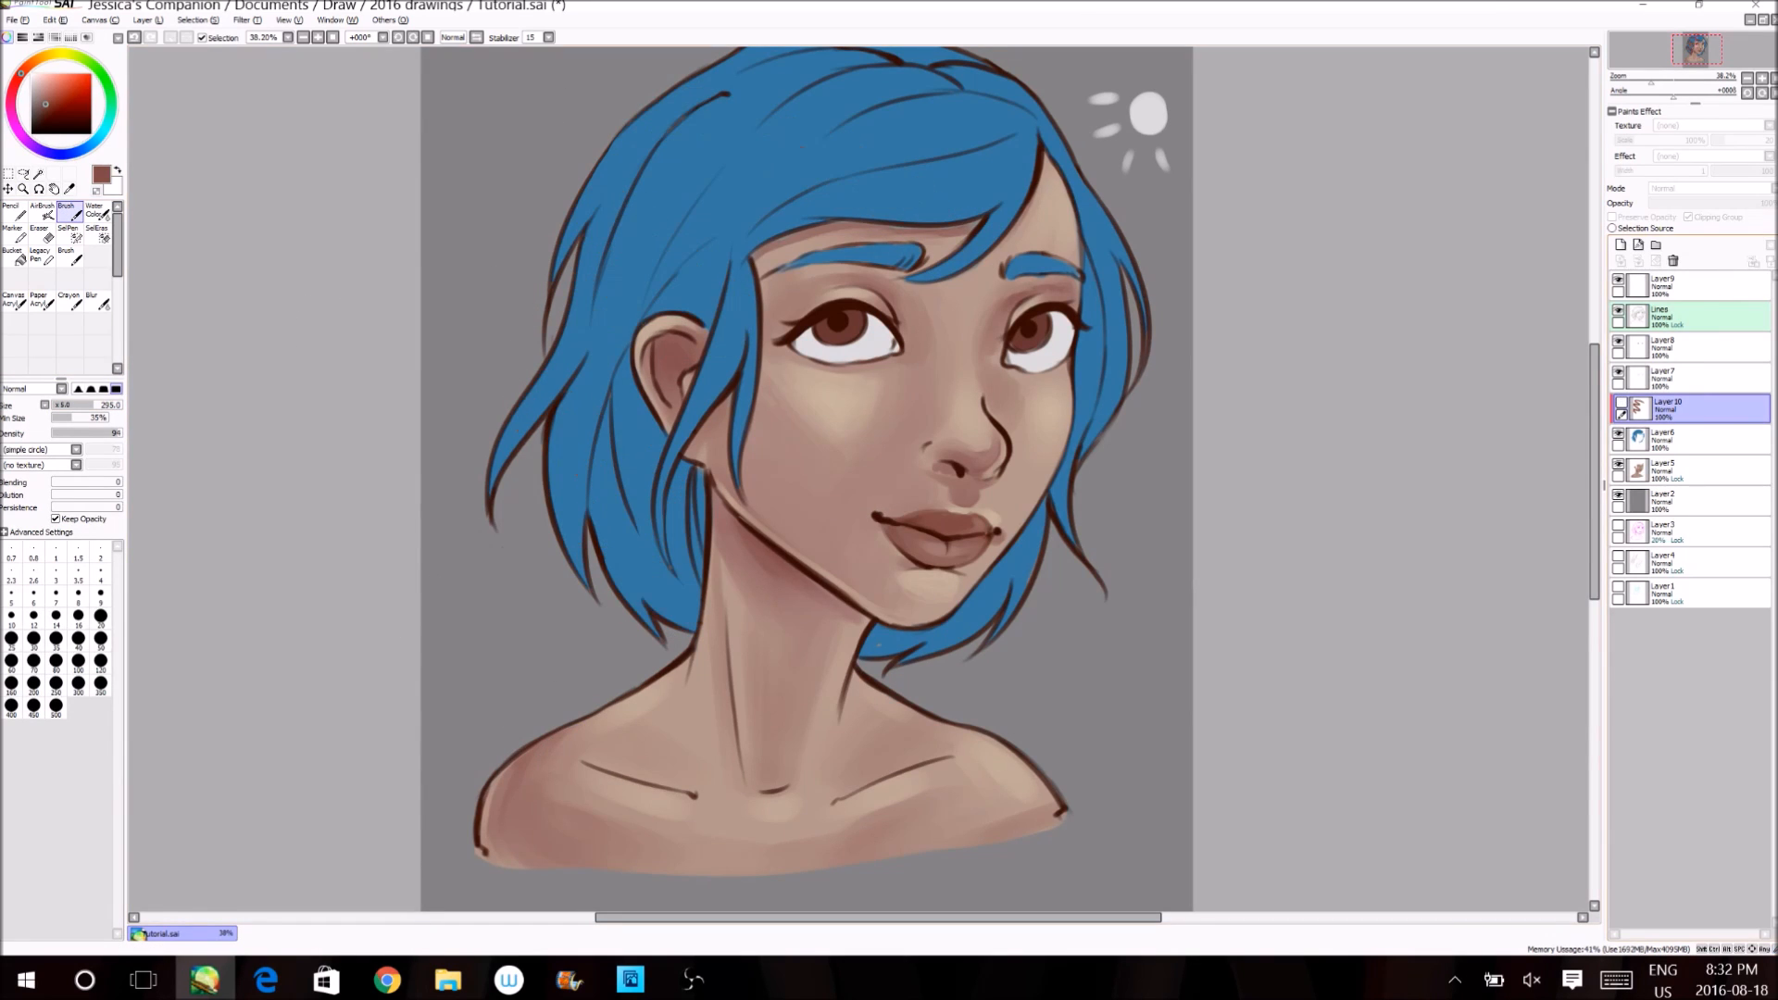
pyautogui.click(1621, 404)
pyautogui.click(1620, 404)
pyautogui.click(1621, 404)
pyautogui.click(1656, 261)
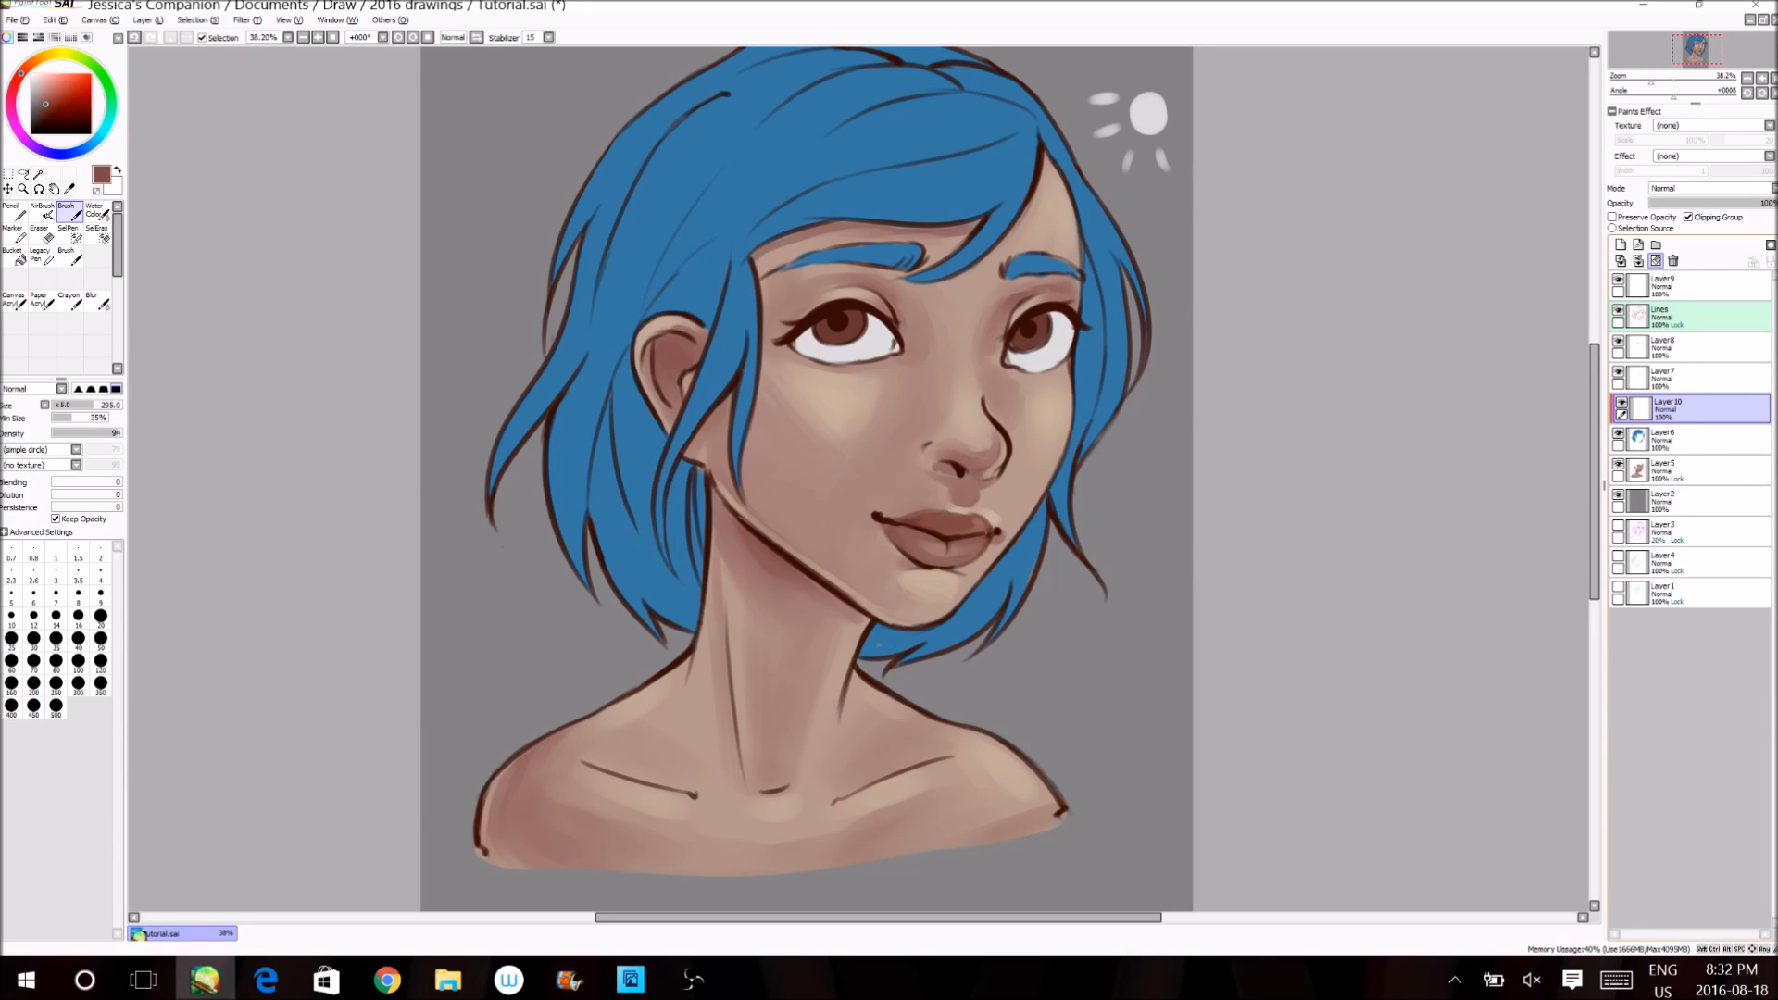
# - Choose a dark magenta shadow colour, reduce the brush size, and set the clipped hair layer's blending mode to Multiply
pyautogui.keyDown('alt'); pyautogui.click(787, 135); pyautogui.keyUp('alt')
pyautogui.click(62, 101)
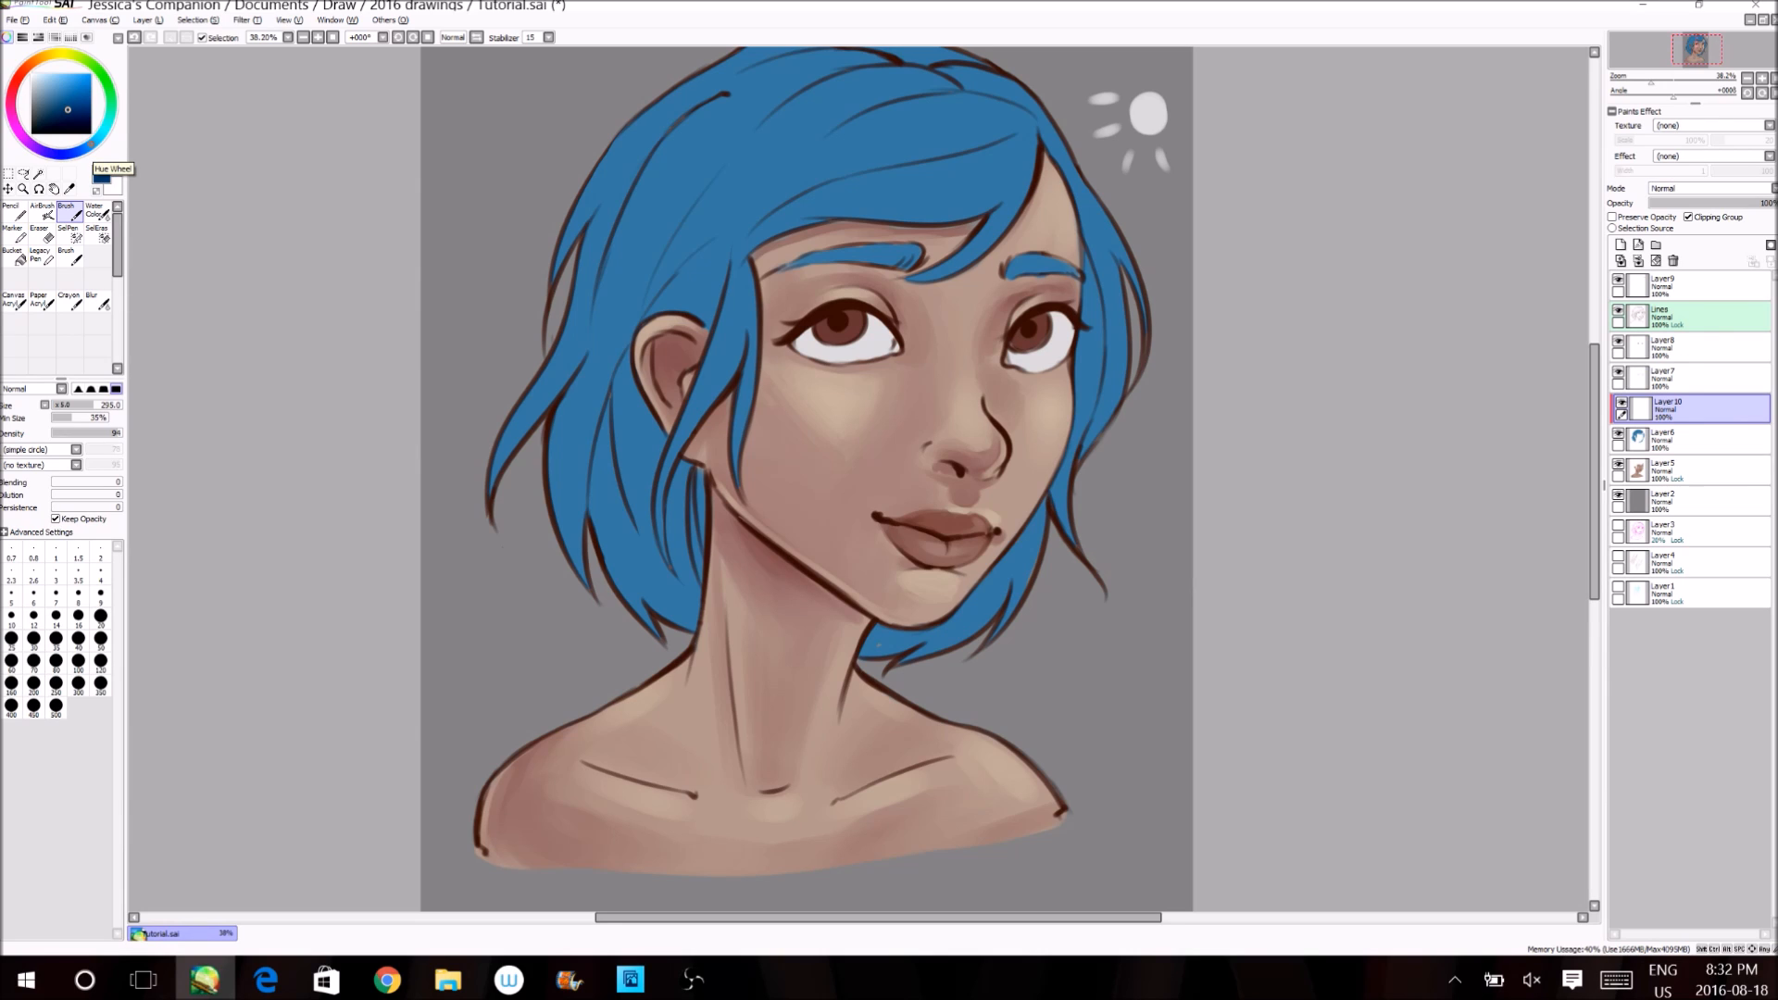
pyautogui.moveTo(91, 144)
pyautogui.mouseDown()
pyautogui.moveTo(42, 154)
pyautogui.moveTo(19, 131)
pyautogui.mouseUp()
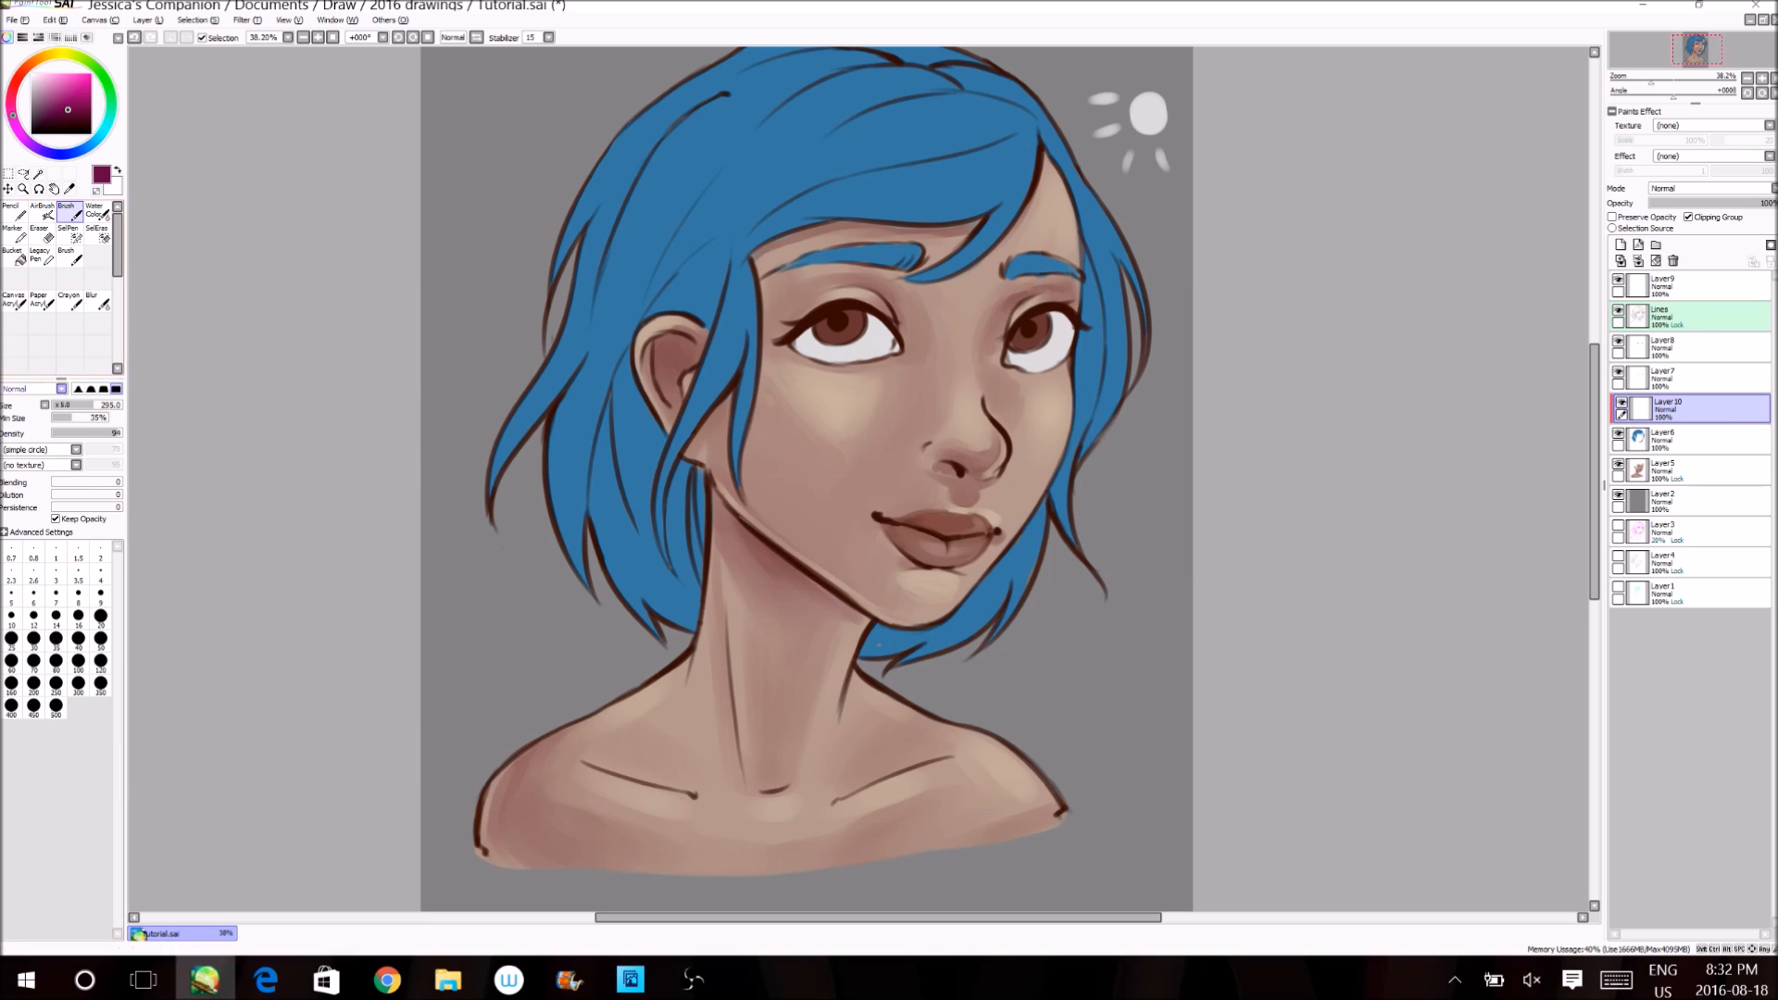
pyautogui.press('[')
pyautogui.press('[')
pyautogui.press('[')
pyautogui.press('[')
pyautogui.press('[')
pyautogui.press('[')
pyautogui.press('[')
pyautogui.press('[')
pyautogui.press('[')
pyautogui.press('[')
pyautogui.press('[')
pyautogui.press('[')
pyautogui.press('[')
pyautogui.press('[')
pyautogui.press('[')
pyautogui.press('[')
pyautogui.press('[')
pyautogui.click(1667, 188)
pyautogui.click(1666, 216)
# - Brush a curved shadow stroke from the crown down past the ear, and lower the layer's opacity to about half
pyautogui.moveTo(826, 134); pyautogui.dragTo(587, 579)
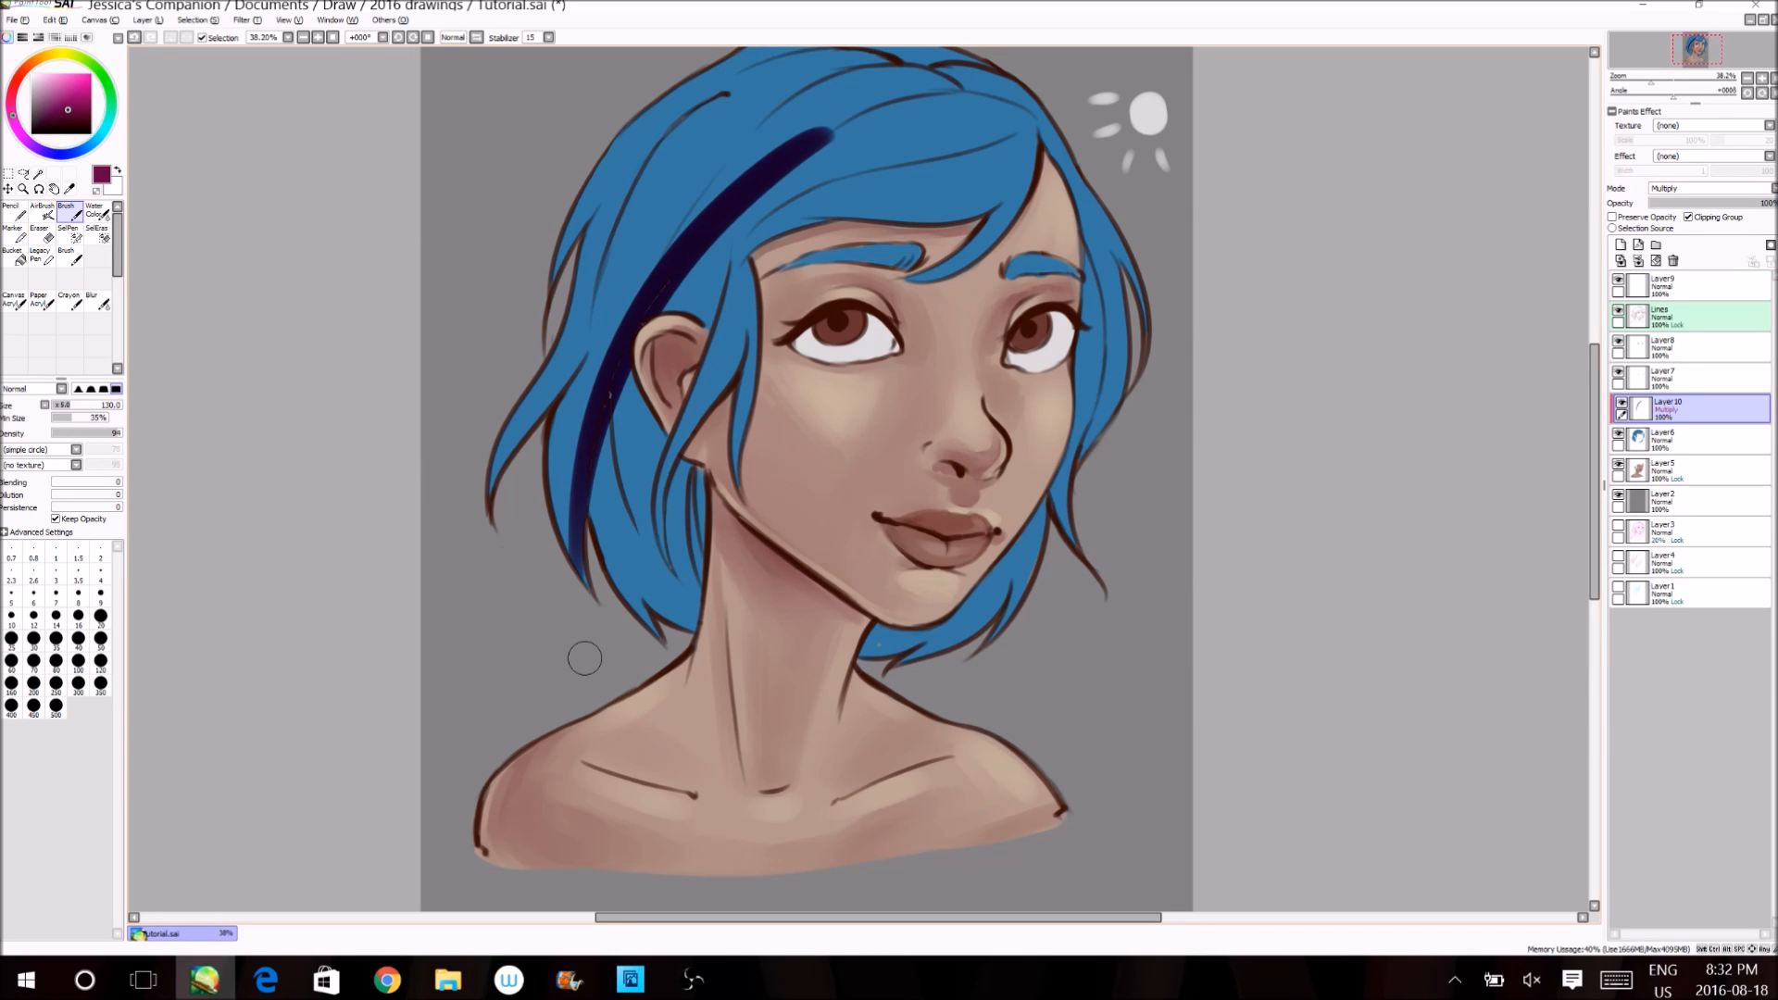
pyautogui.hotkey('ctrl', 'z')
pyautogui.moveTo(1768, 203); pyautogui.dragTo(1732, 203)
pyautogui.moveTo(787, 150); pyautogui.dragTo(584, 407)
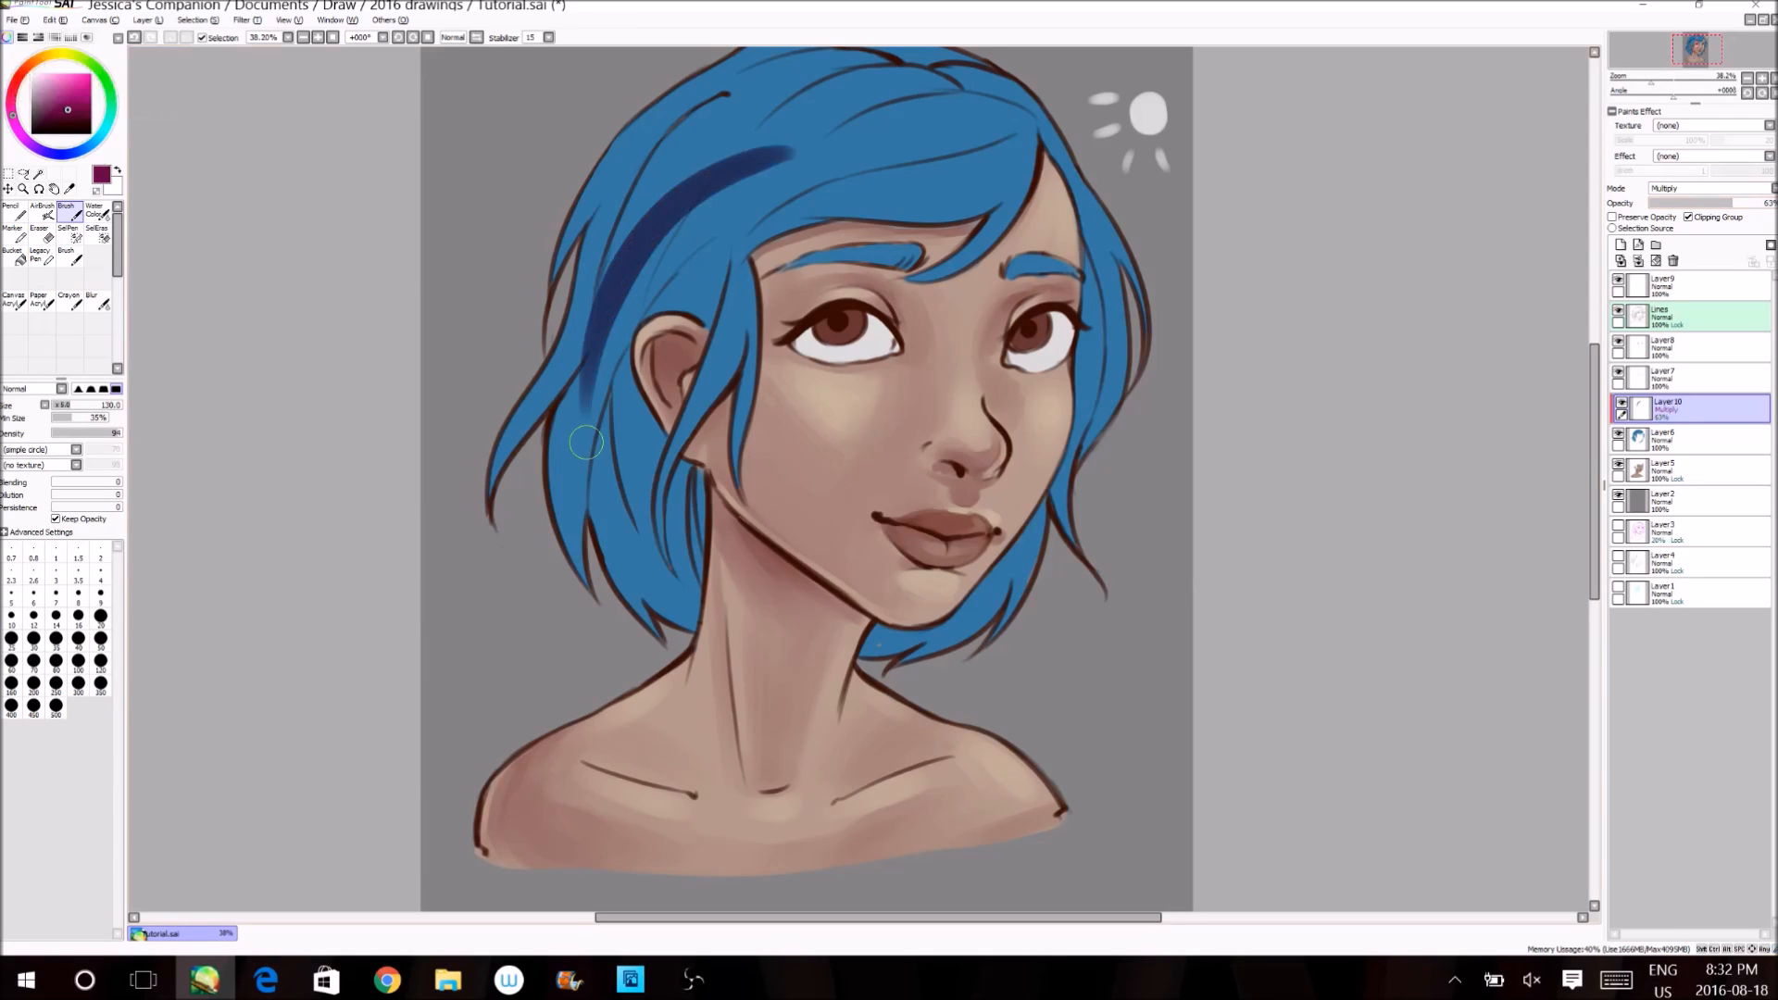
pyautogui.moveTo(1732, 203); pyautogui.dragTo(1714, 203)
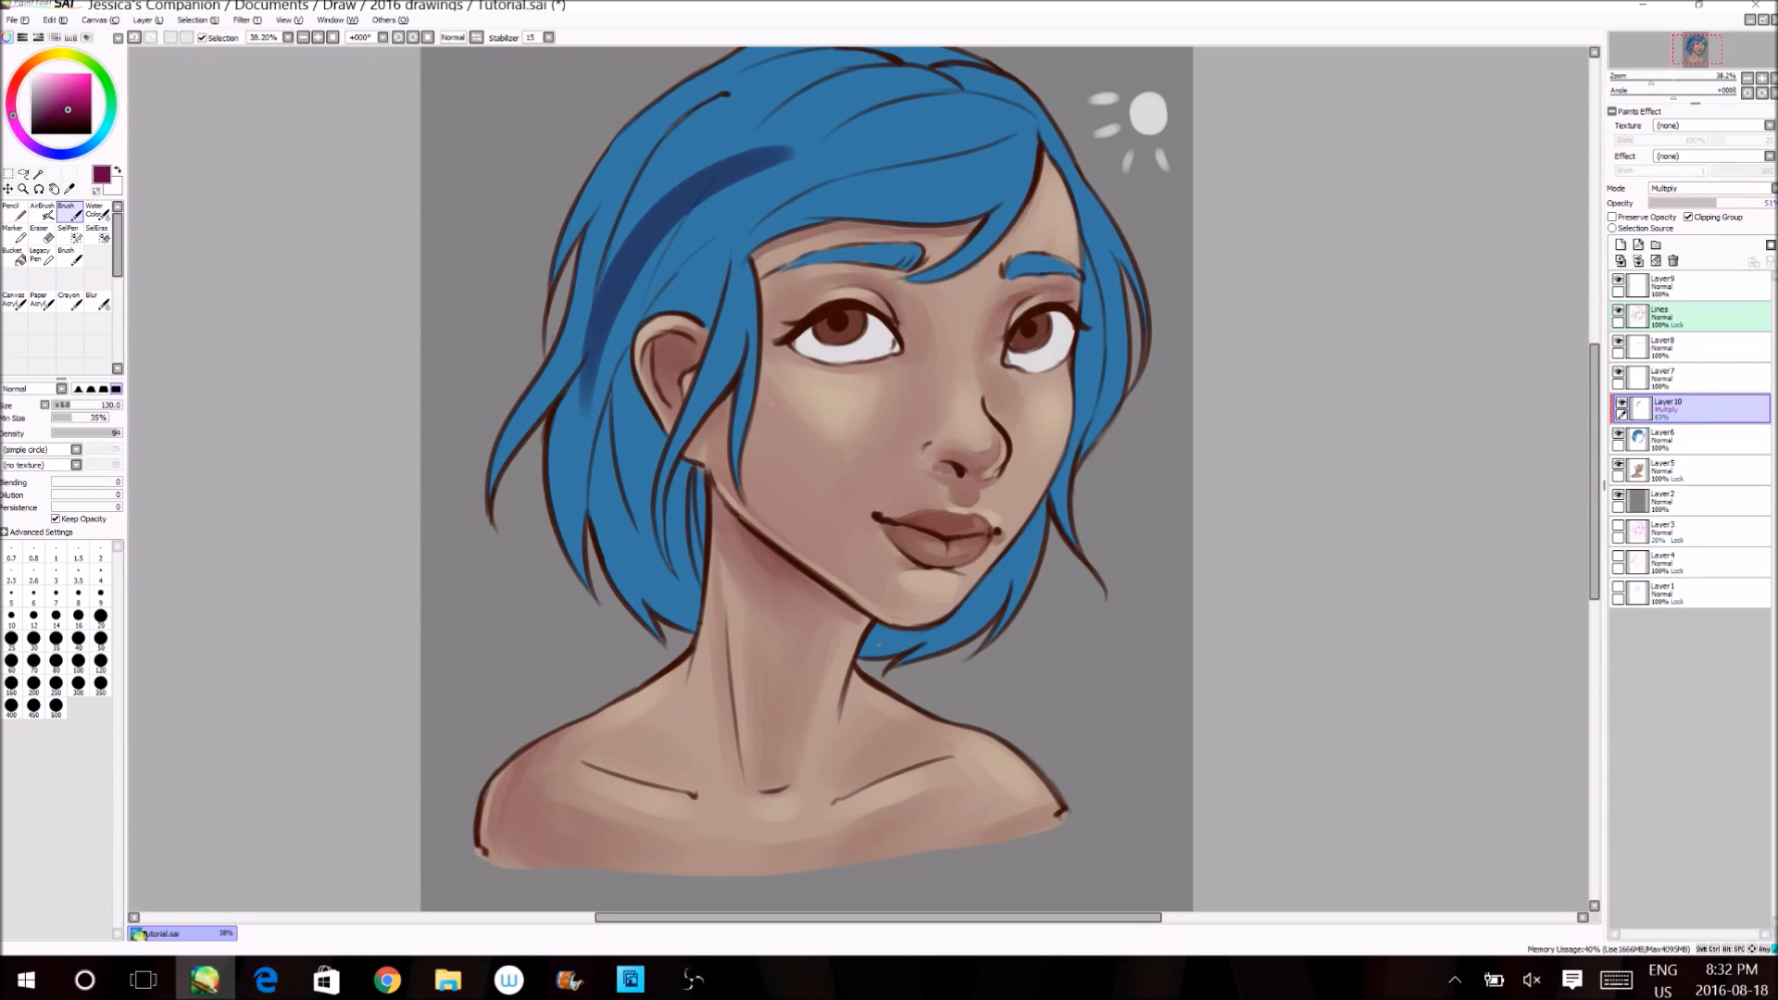
# - Compare the hair shadow stroke in Normal mode at full opacity, and restore Multiply at about half opacity
pyautogui.rightClick(707, 227)
pyautogui.rightClick(646, 227)
pyautogui.moveTo(1715, 203); pyautogui.dragTo(1773, 203)
pyautogui.click(1709, 188)
pyautogui.click(1686, 200)
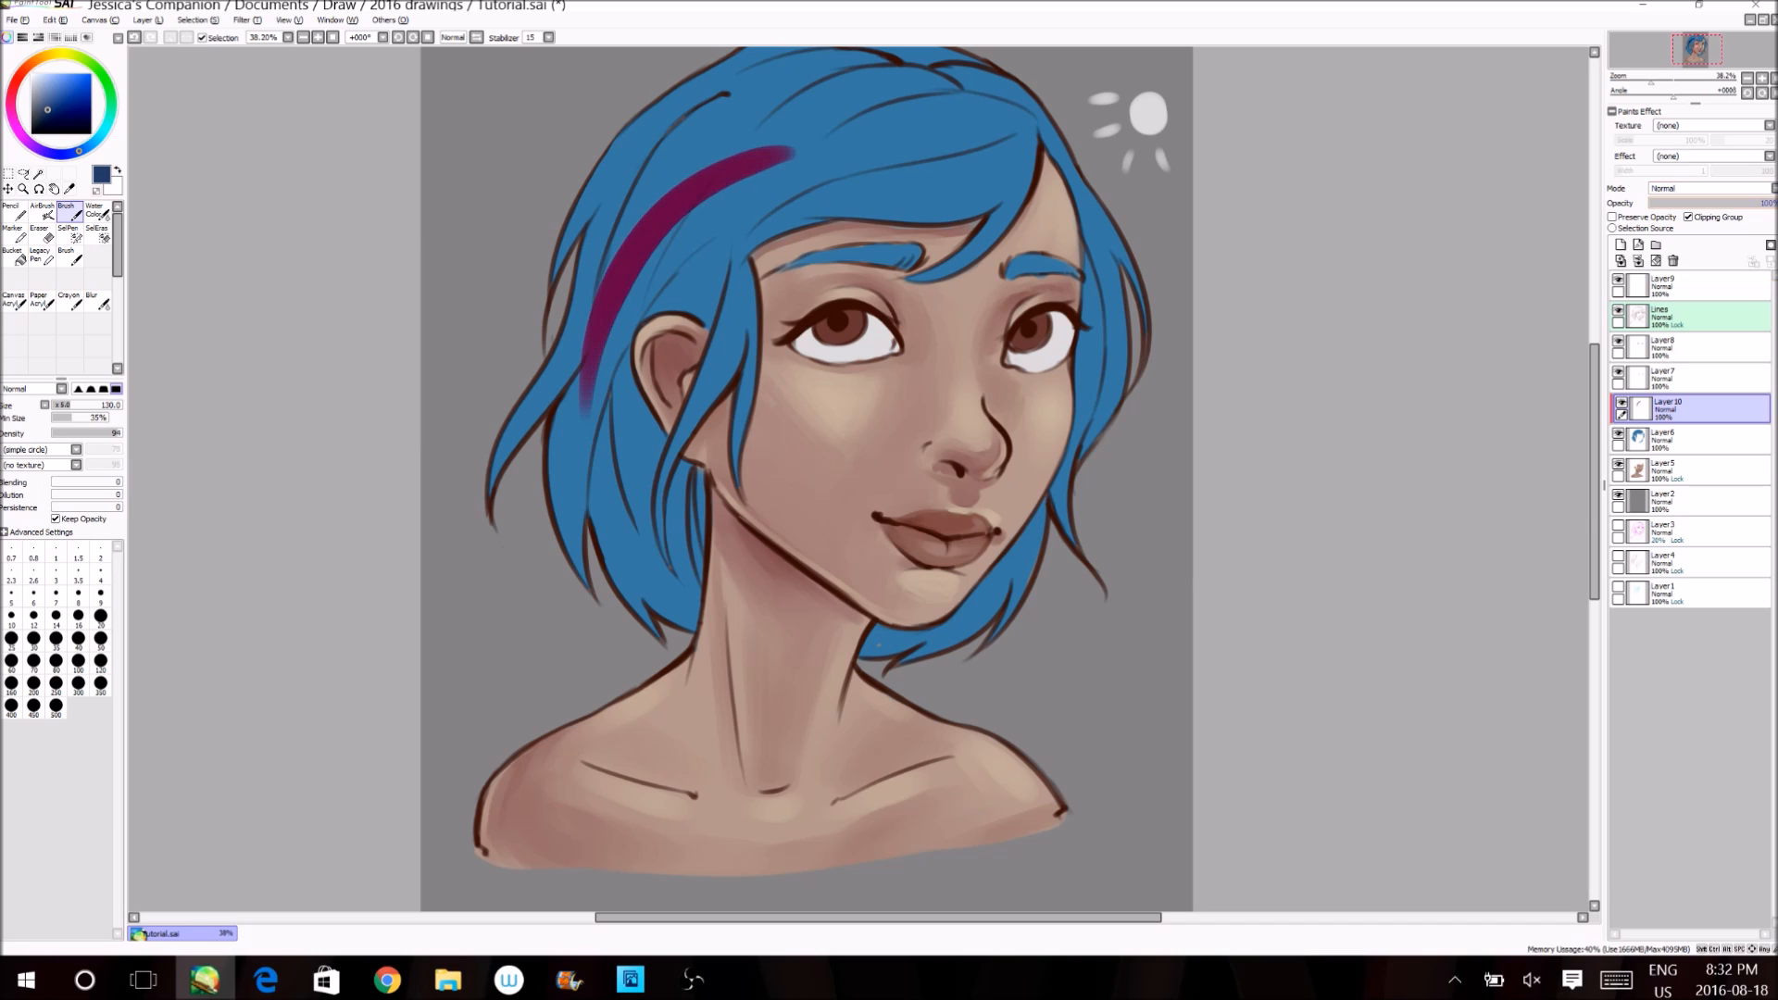
pyautogui.rightClick(659, 218)
pyautogui.click(1709, 188)
pyautogui.click(1685, 211)
pyautogui.click(1714, 203)
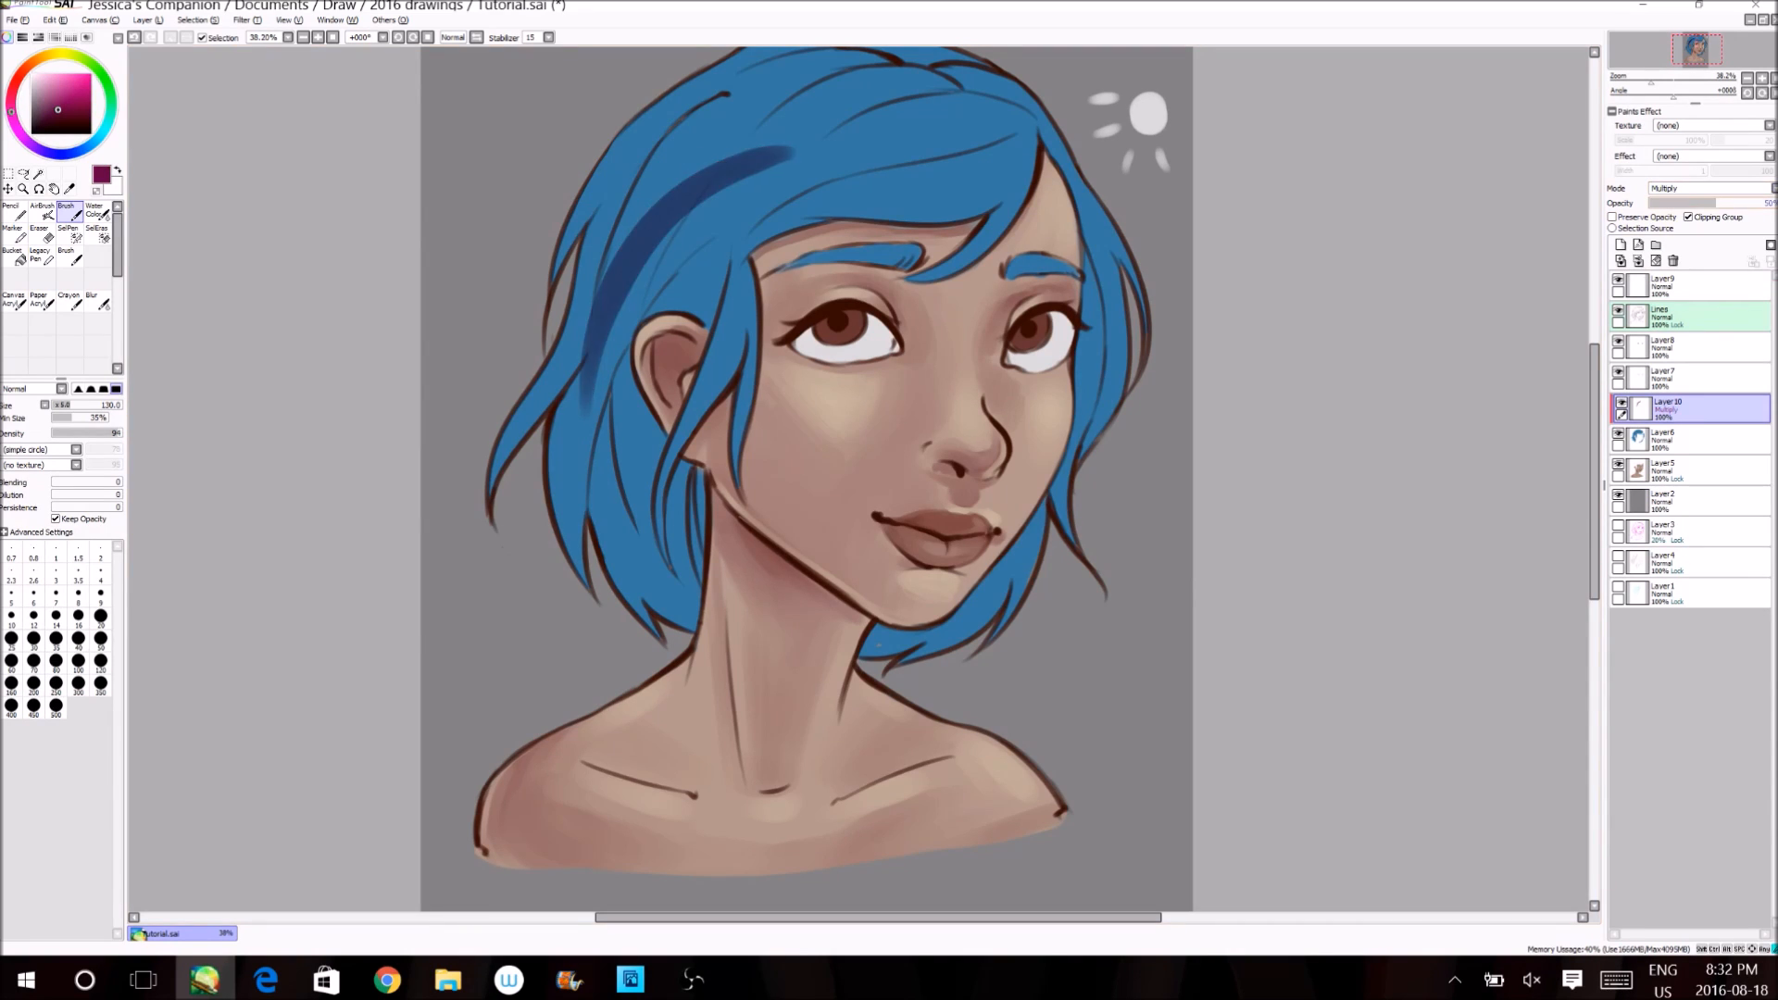
# - Clear the test stroke from the hair shadow layer and brush shadows over the inner hair beside the neck and face
pyautogui.click(1656, 260)
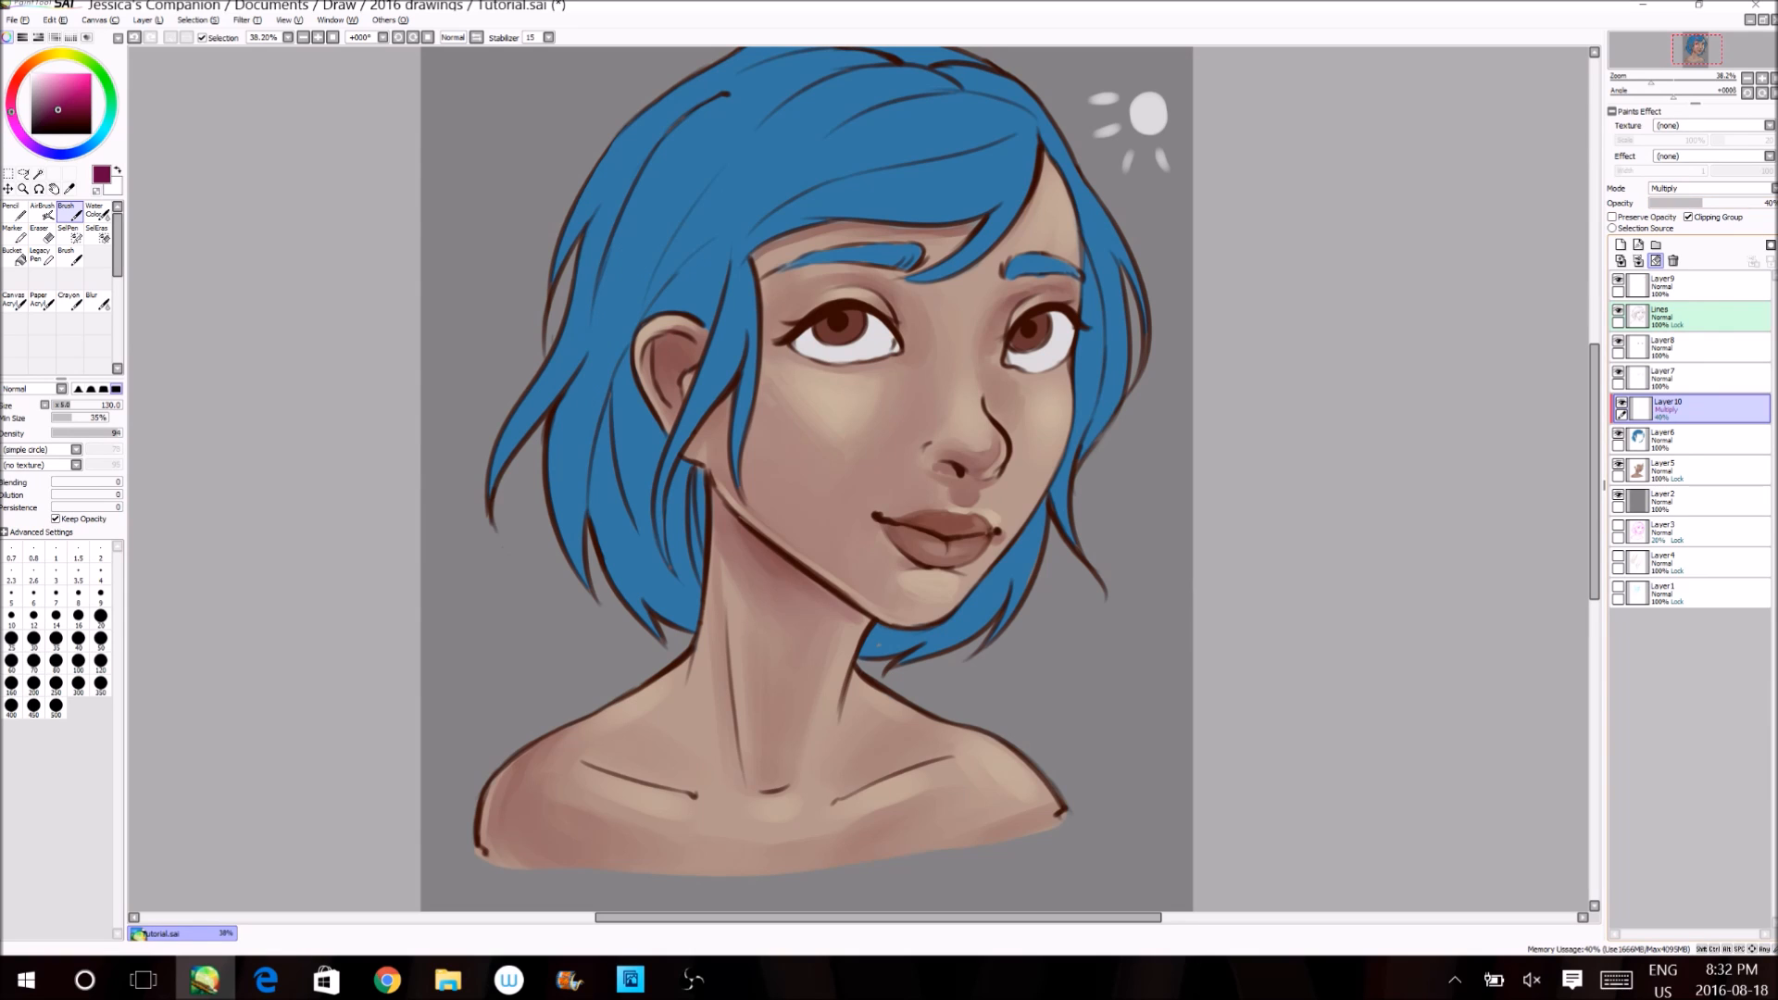
pyautogui.moveTo(1036, 504)
pyautogui.mouseDown()
pyautogui.moveTo(949, 657)
pyautogui.moveTo(991, 566)
pyautogui.moveTo(866, 651)
pyautogui.mouseUp()
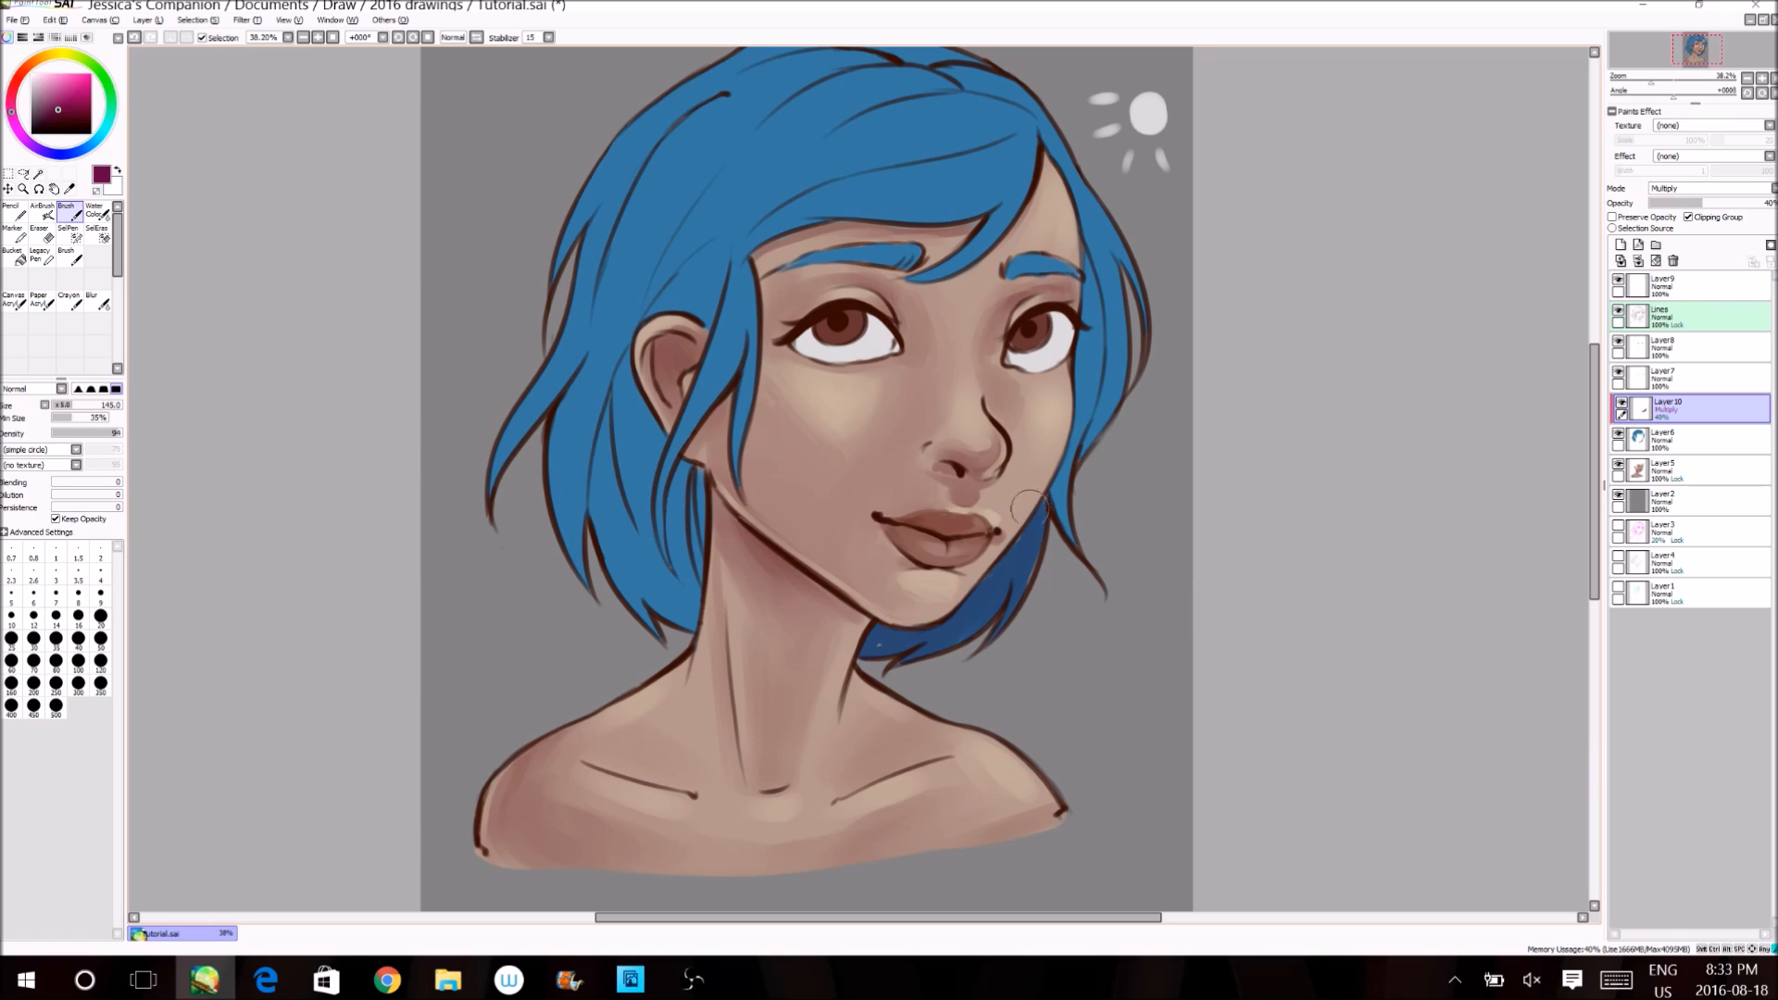
pyautogui.moveTo(1079, 236)
pyautogui.mouseDown()
pyautogui.moveTo(1079, 343)
pyautogui.moveTo(1070, 251)
pyautogui.moveTo(1076, 408)
pyautogui.mouseUp()
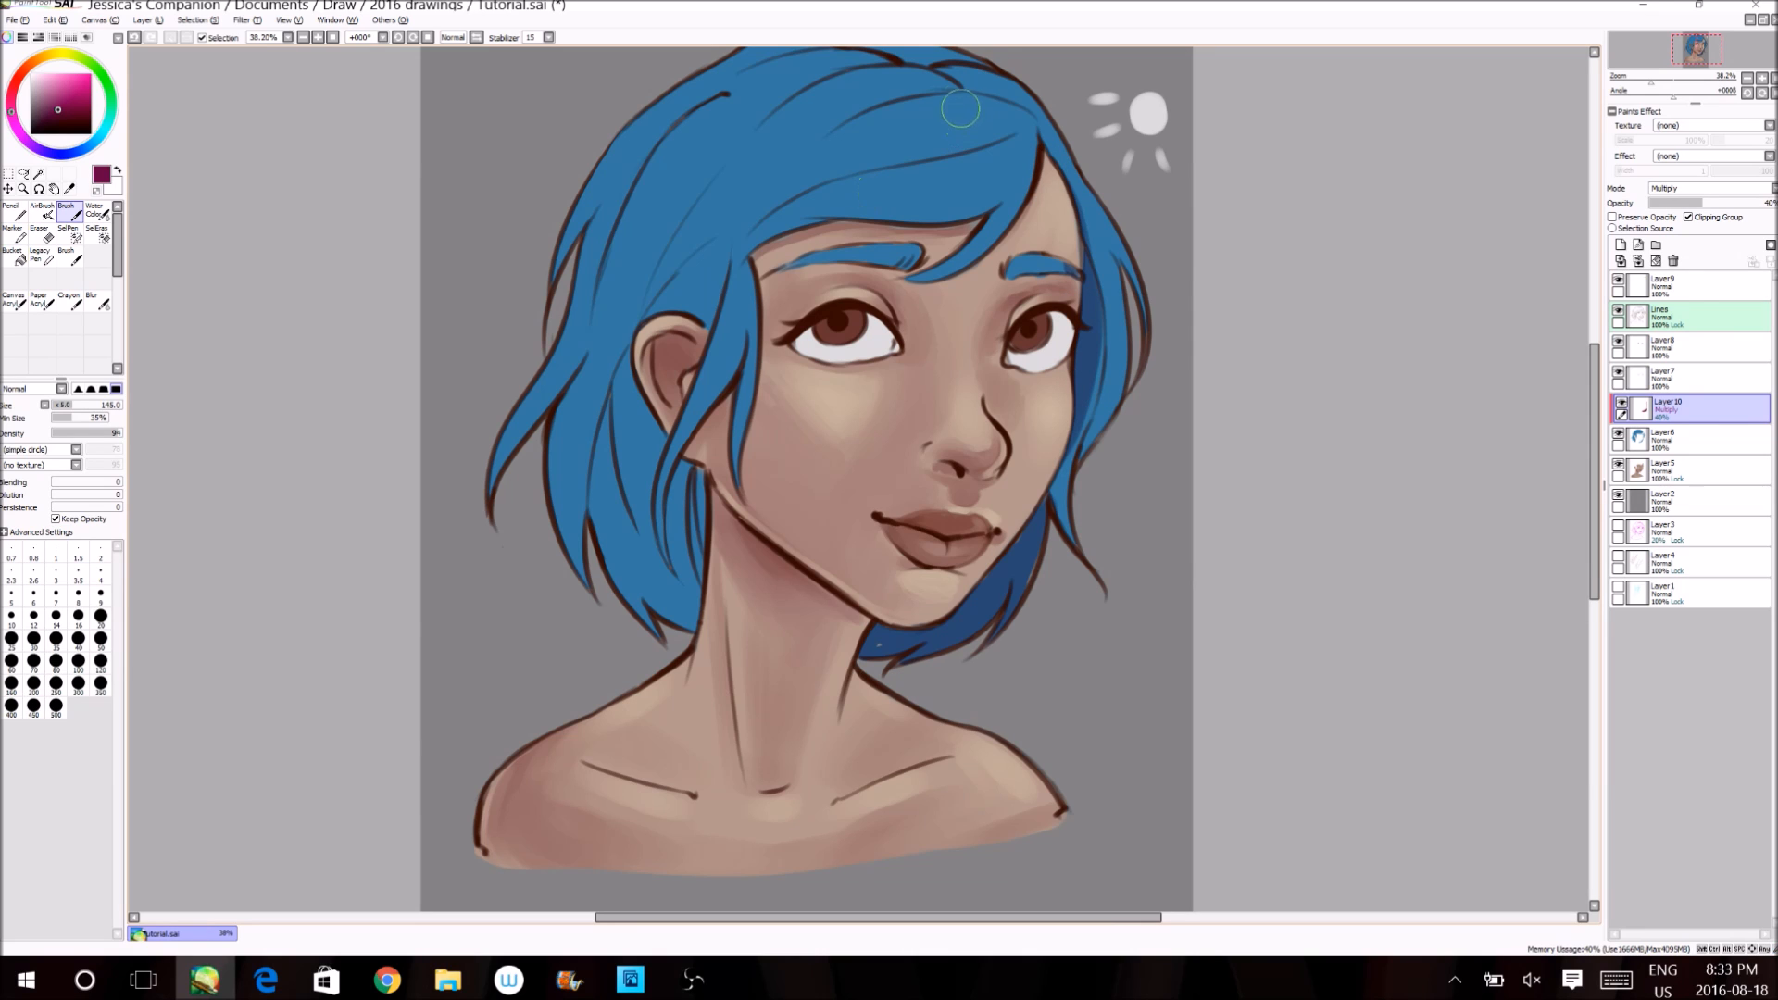
pyautogui.moveTo(695, 459); pyautogui.dragTo(699, 611)
pyautogui.moveTo(681, 464)
pyautogui.mouseDown()
pyautogui.moveTo(686, 542)
pyautogui.moveTo(639, 408)
pyautogui.moveTo(611, 584)
pyautogui.moveTo(652, 639)
pyautogui.moveTo(630, 482)
pyautogui.moveTo(681, 618)
pyautogui.mouseUp()
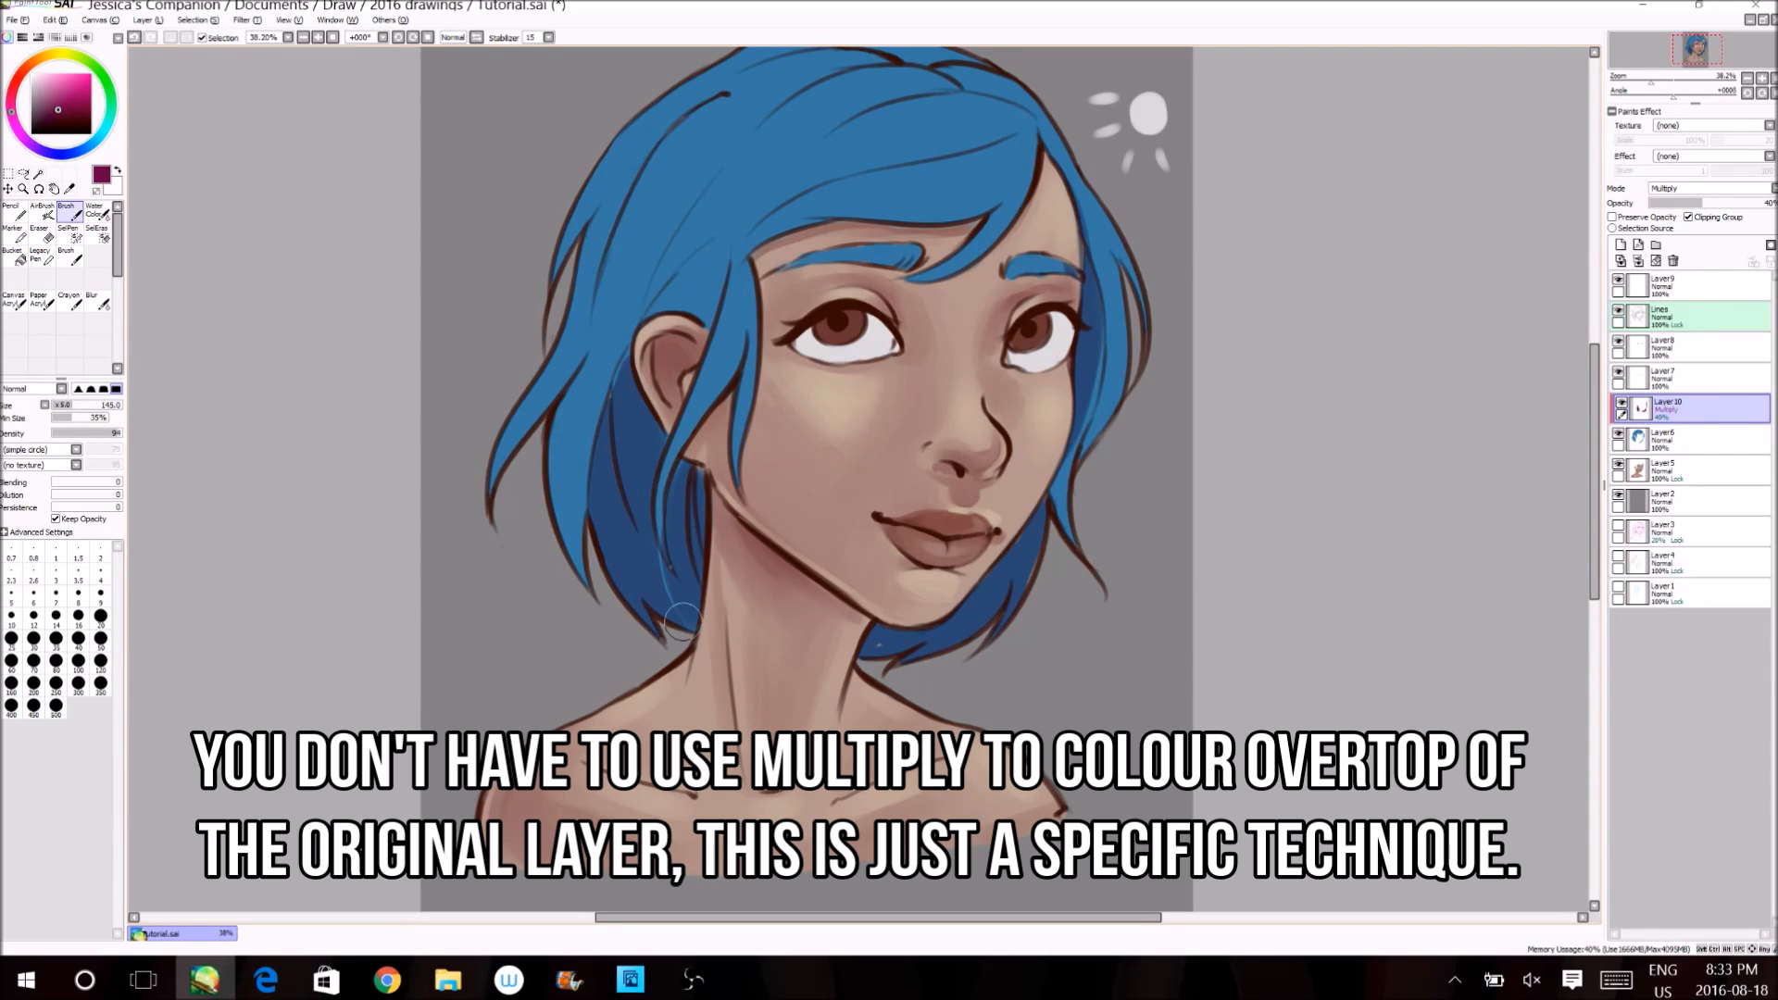
# - Brush a shadow down the outer strands behind the ear, using a smaller brush for the second stroke
pyautogui.moveTo(597, 326); pyautogui.dragTo(526, 470)
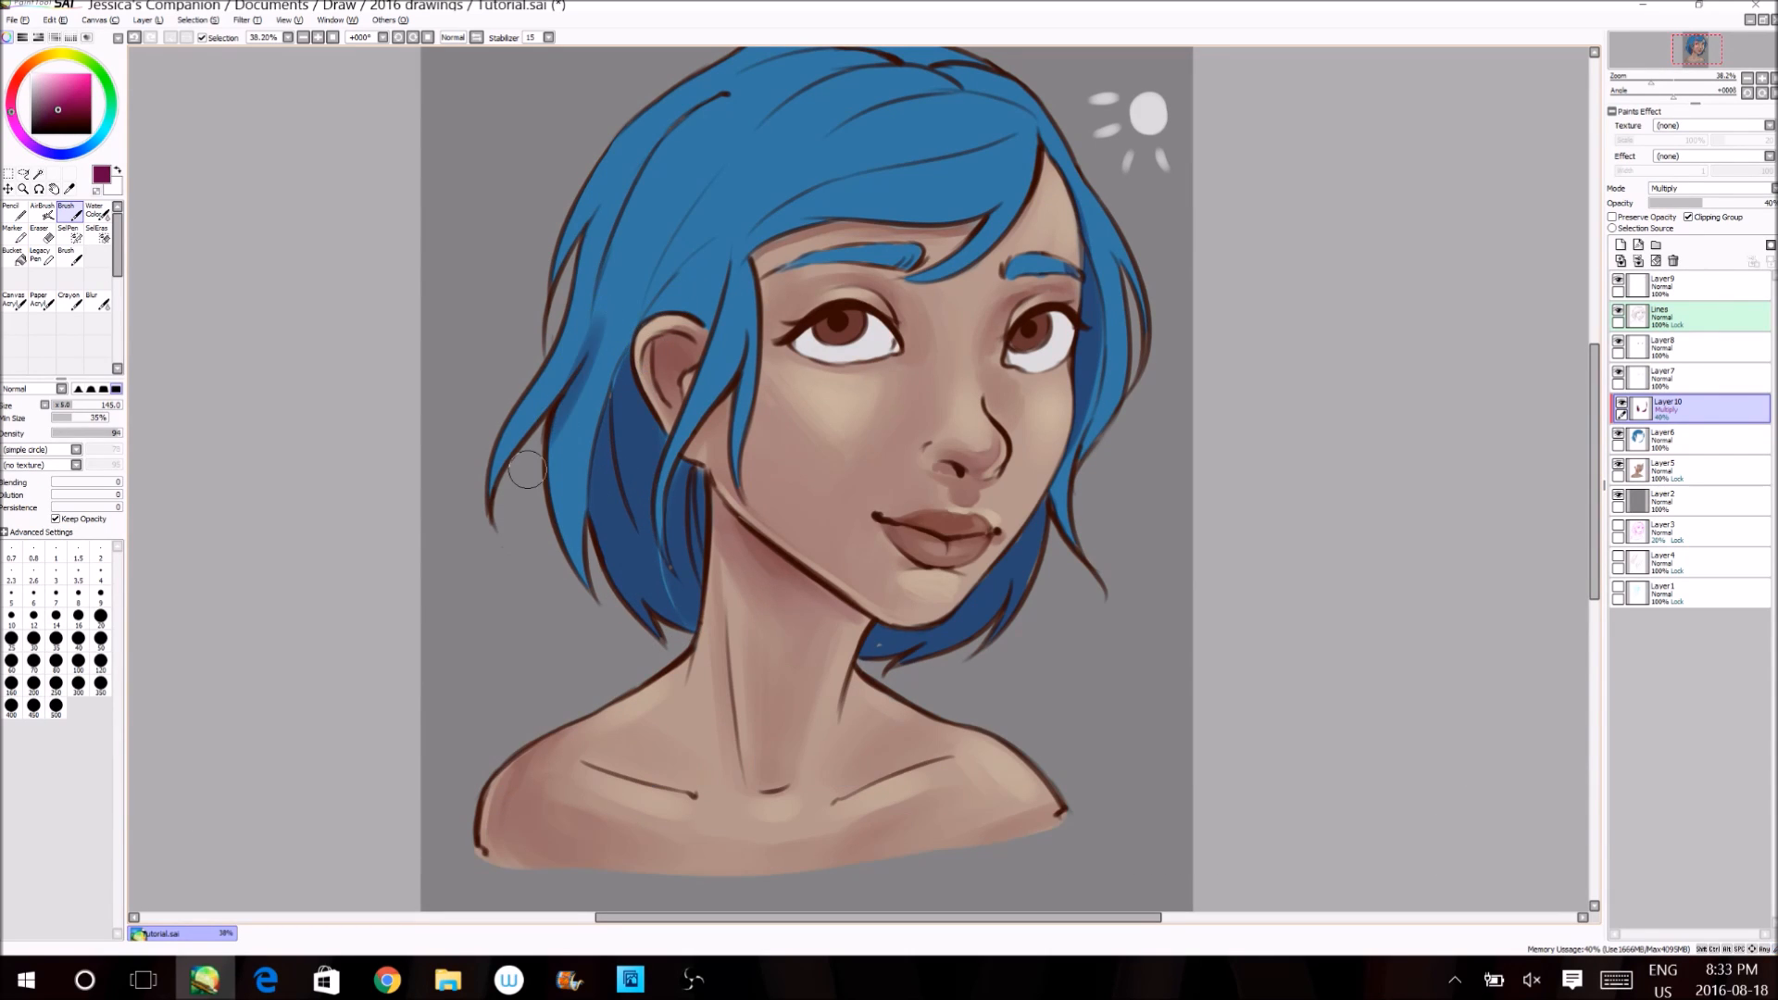
pyautogui.click(65, 405)
pyautogui.moveTo(595, 355); pyautogui.dragTo(554, 487)
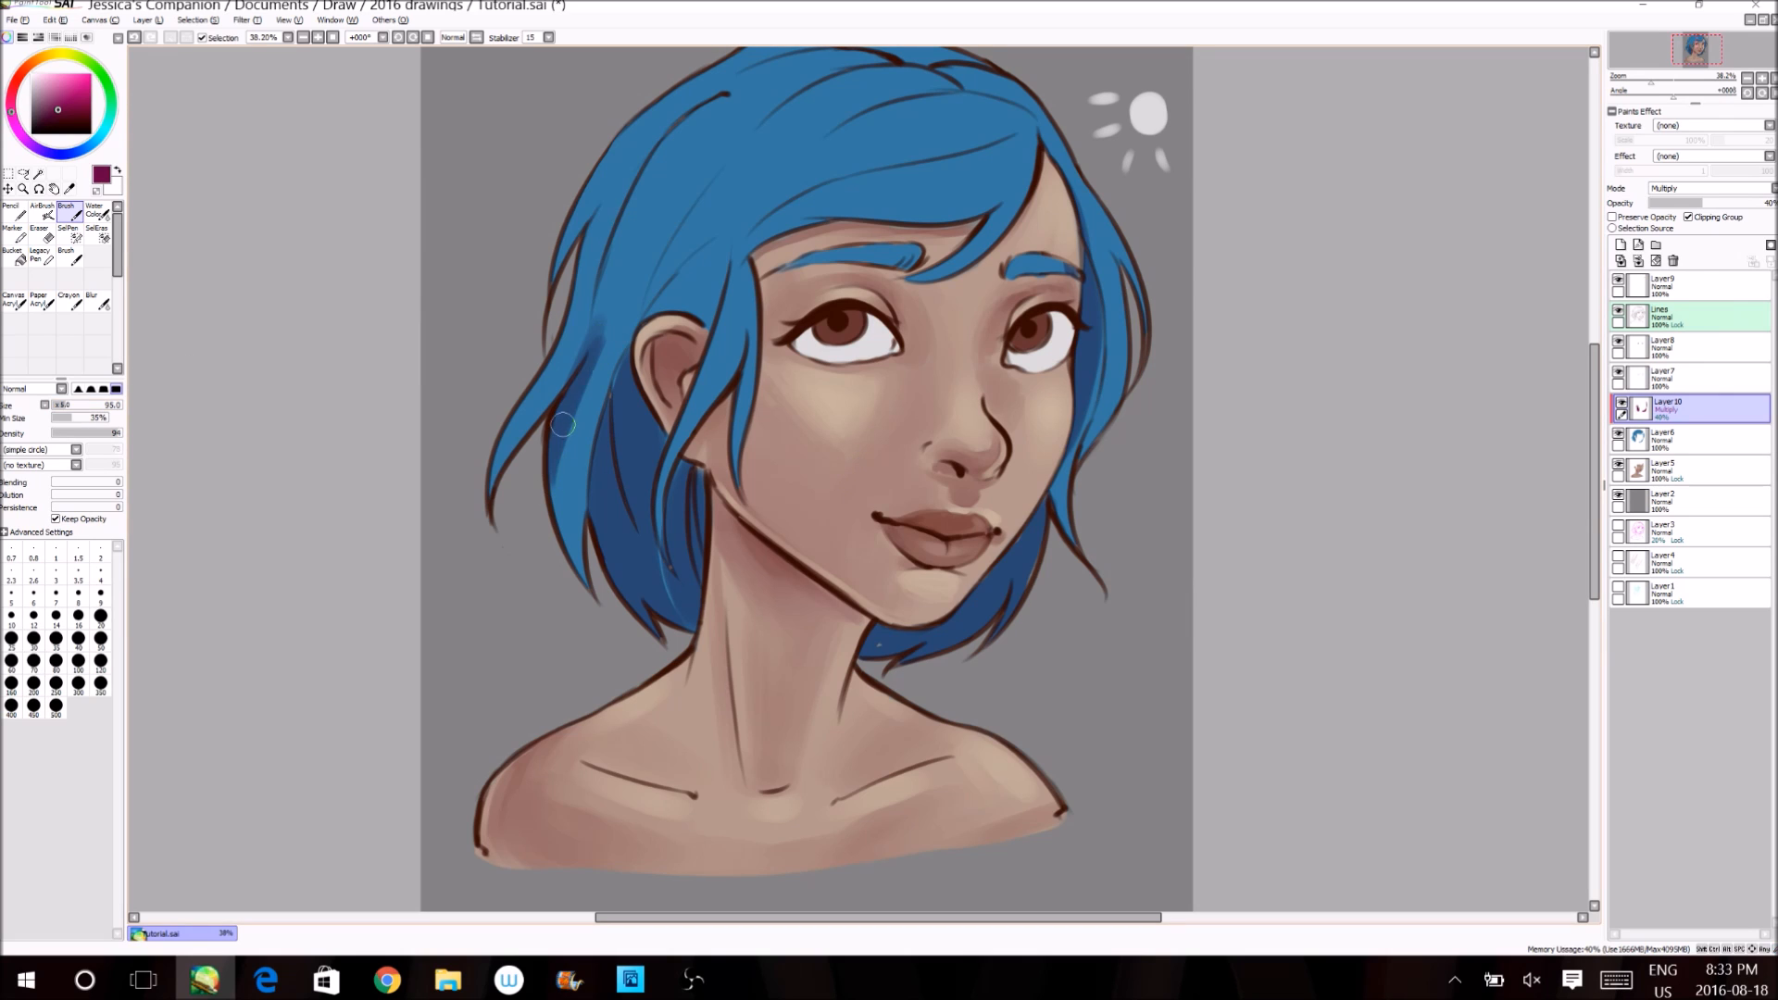
pyautogui.rightClick(569, 345)
pyautogui.moveTo(598, 319); pyautogui.dragTo(523, 421)
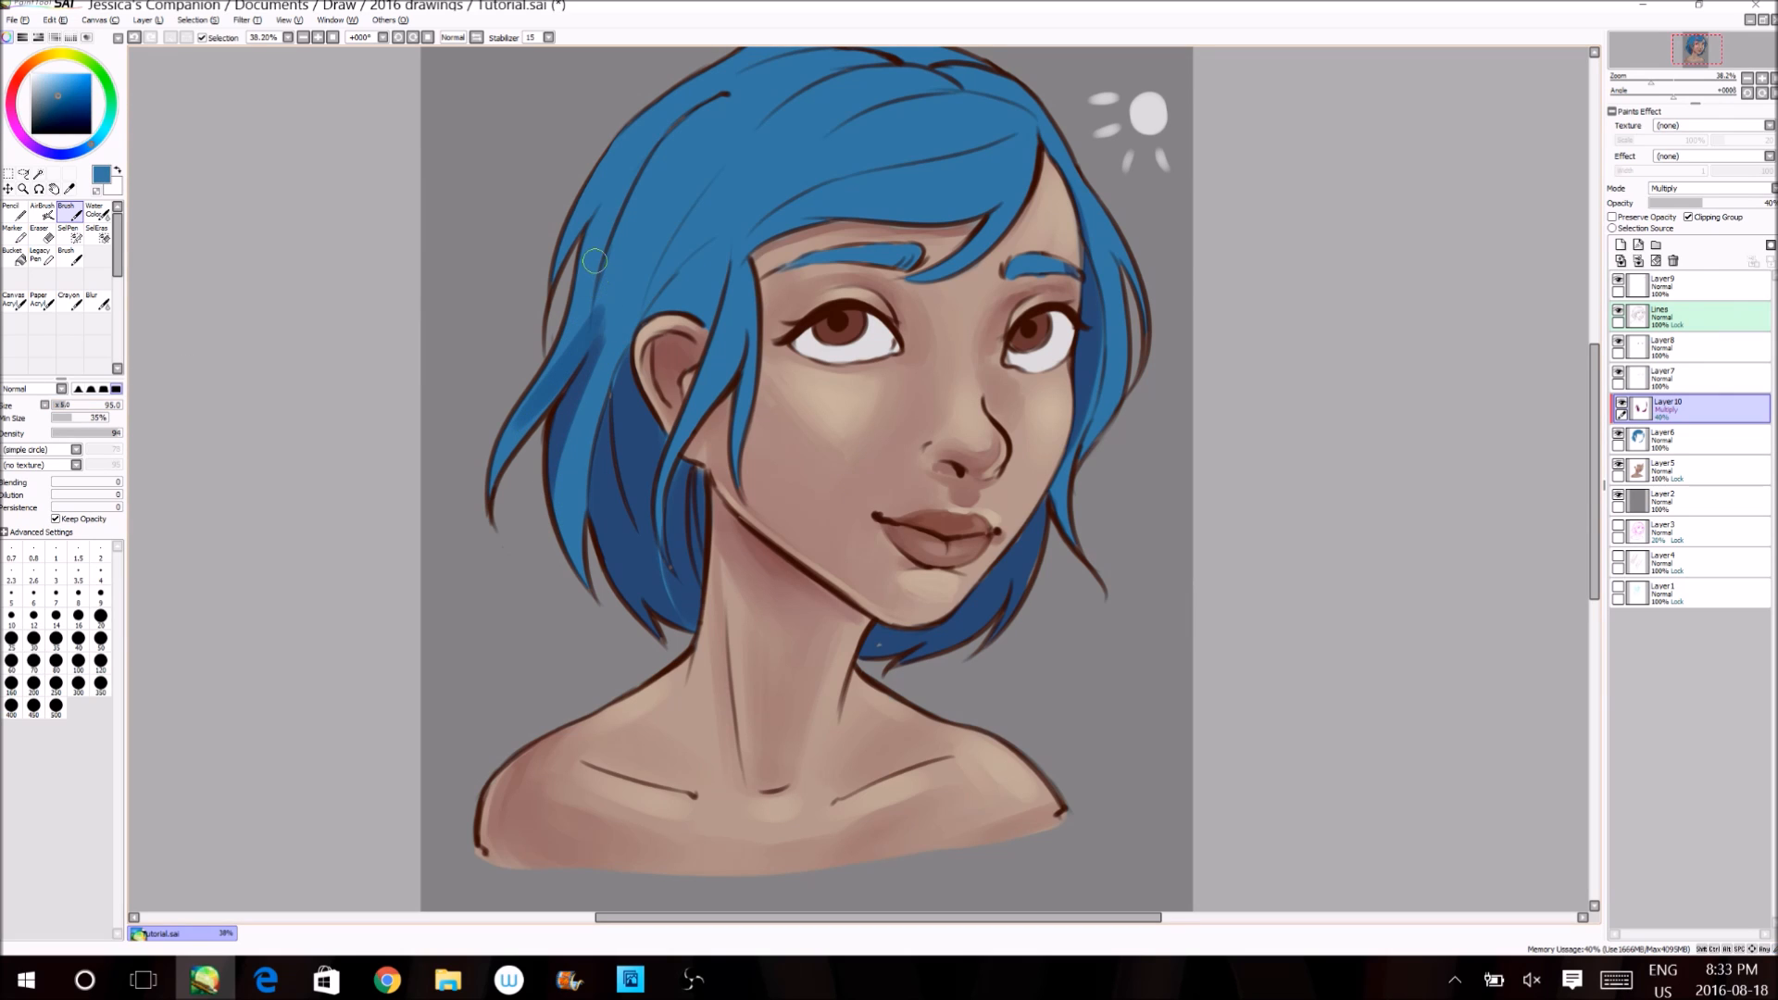
pyautogui.hotkey('ctrl', 'z')
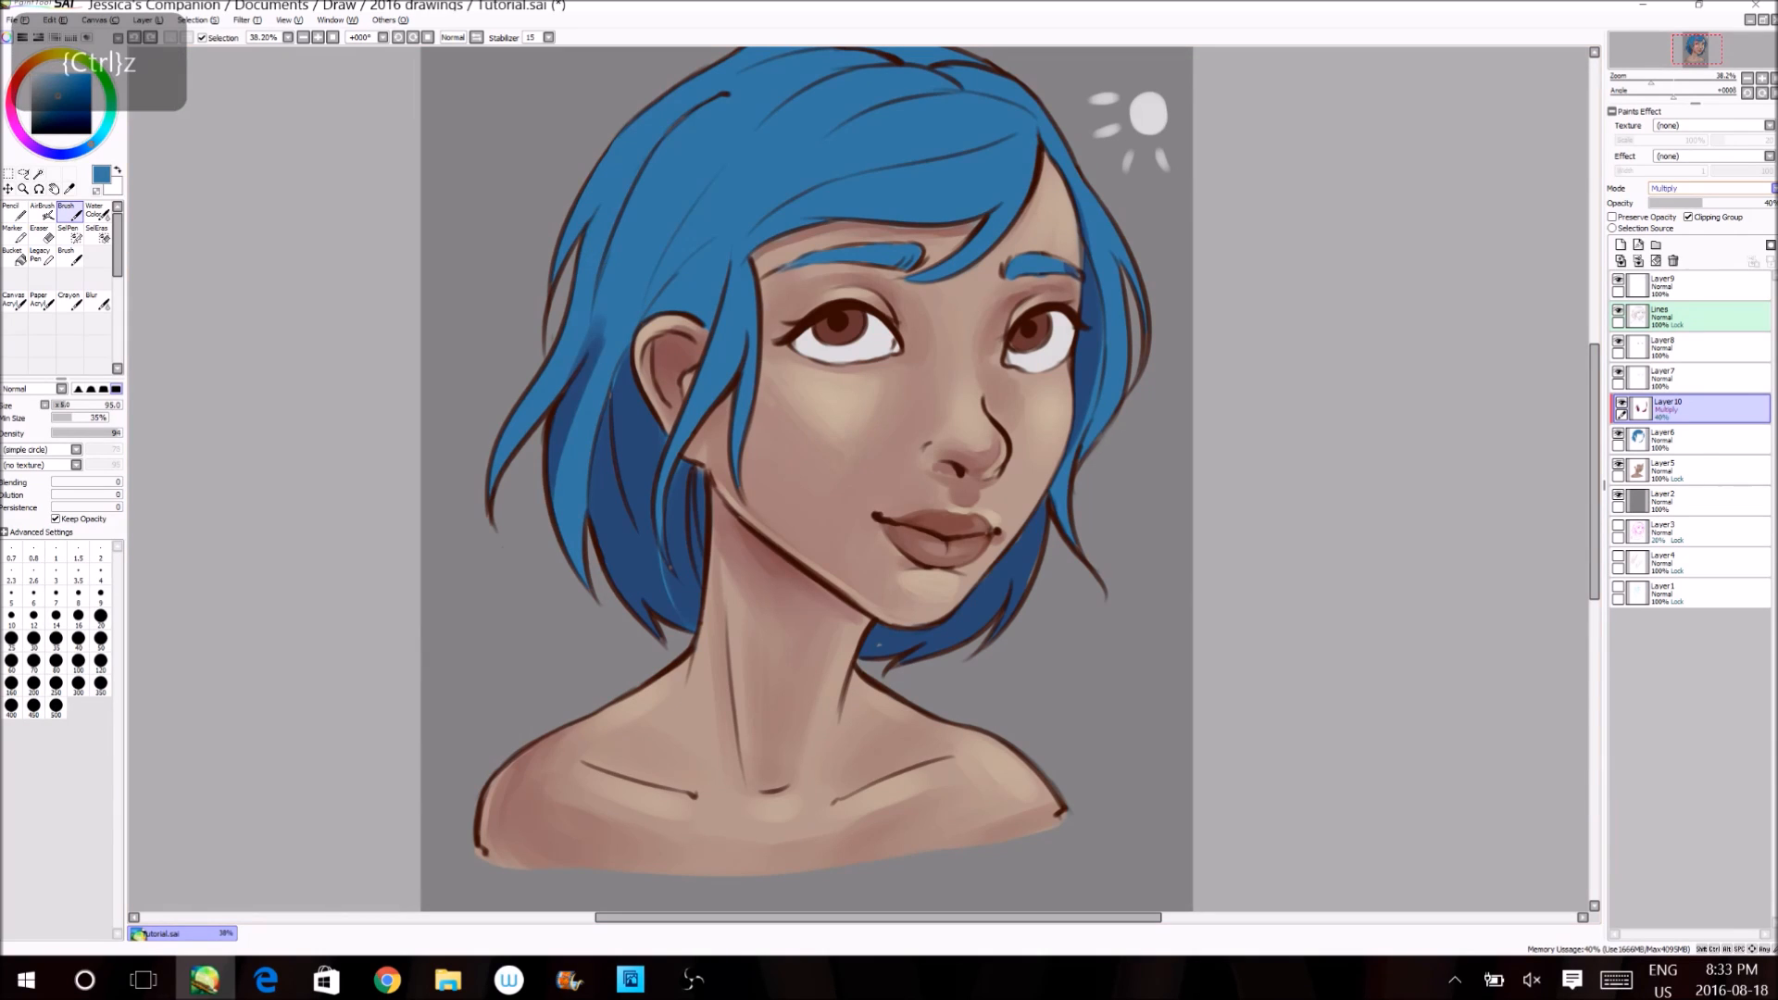
# - Sample the magenta shadow colour with the layer in Normal at full opacity, and restore Multiply at 41% opacity
pyautogui.moveTo(1701, 202); pyautogui.dragTo(1771, 203)
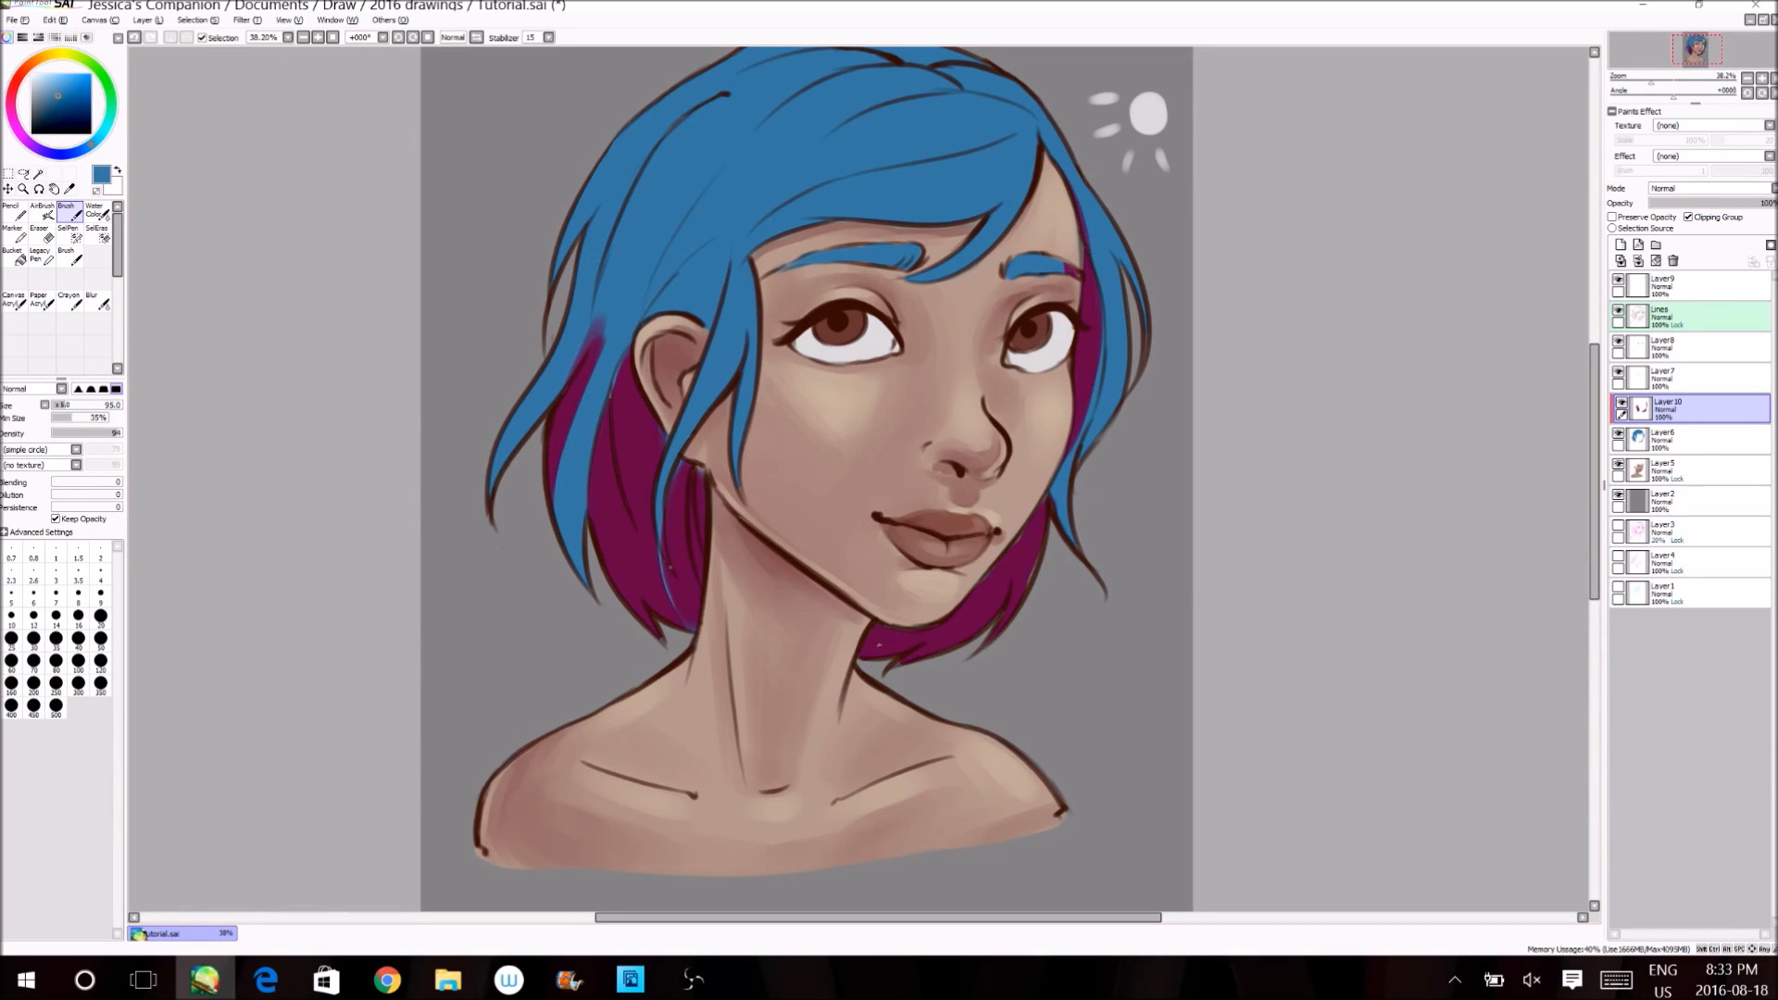
pyautogui.keyDown('alt'); pyautogui.click(633, 450); pyautogui.keyUp('alt')
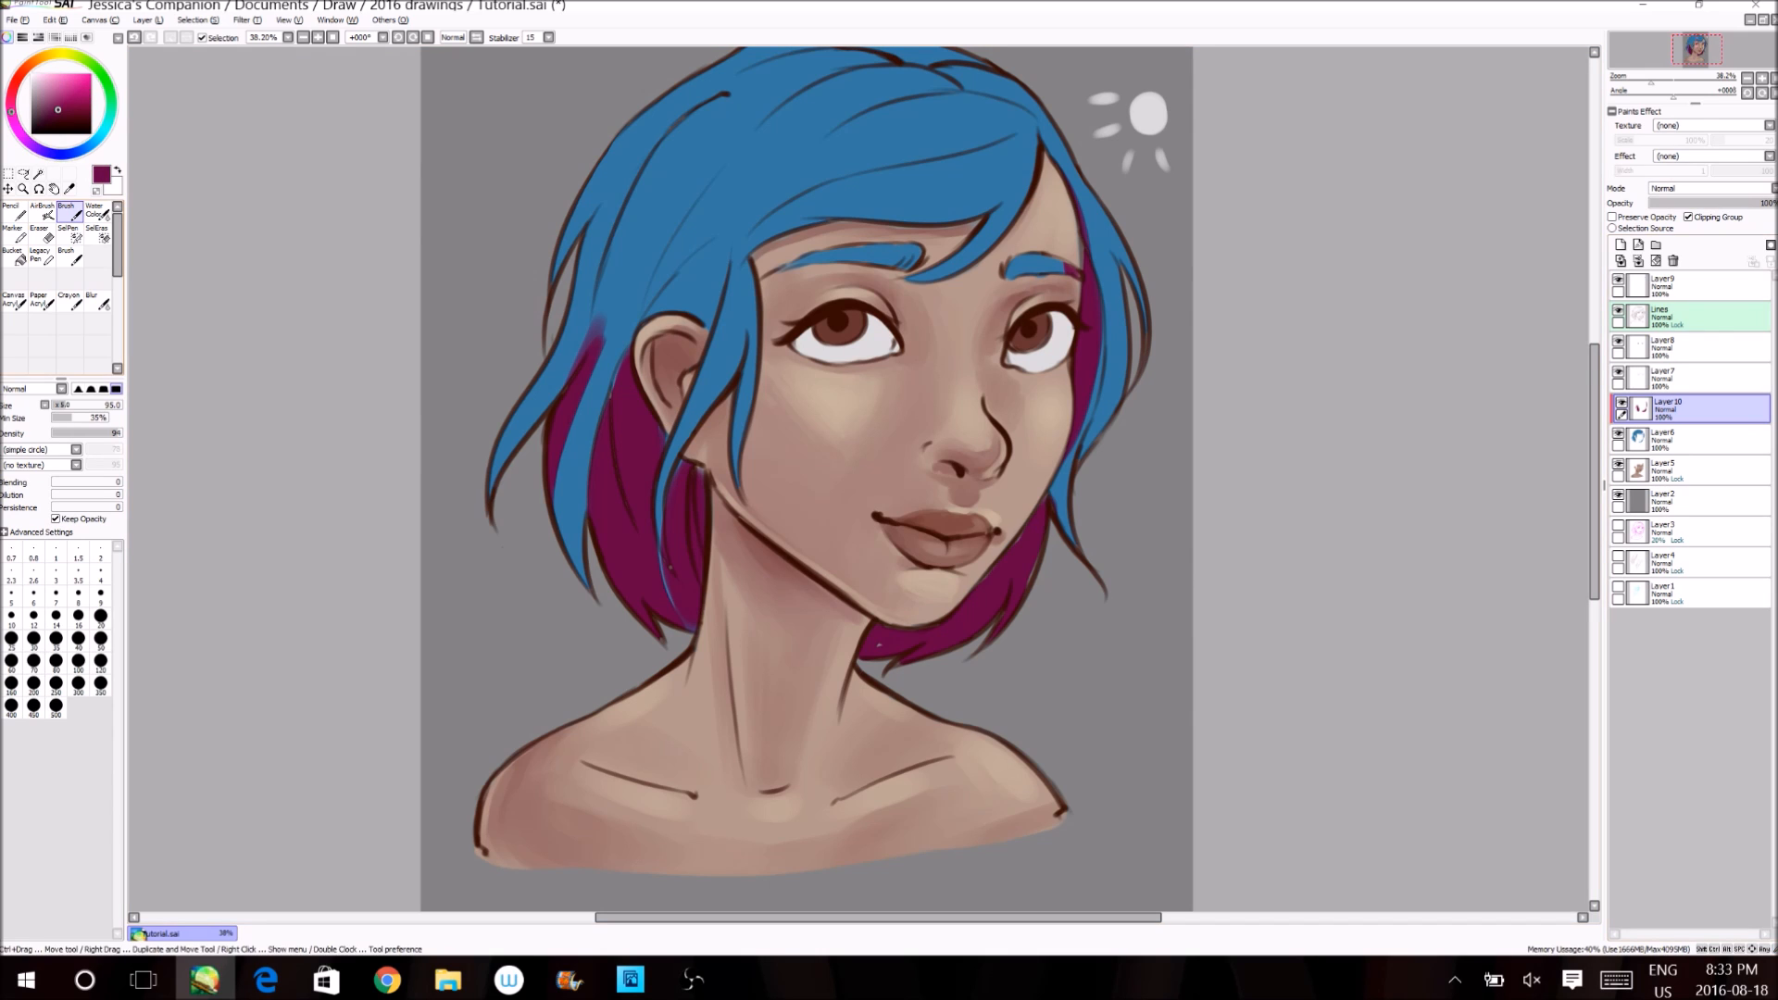
pyautogui.click(87, 38)
pyautogui.moveTo(61, 208); pyautogui.dragTo(75, 208)
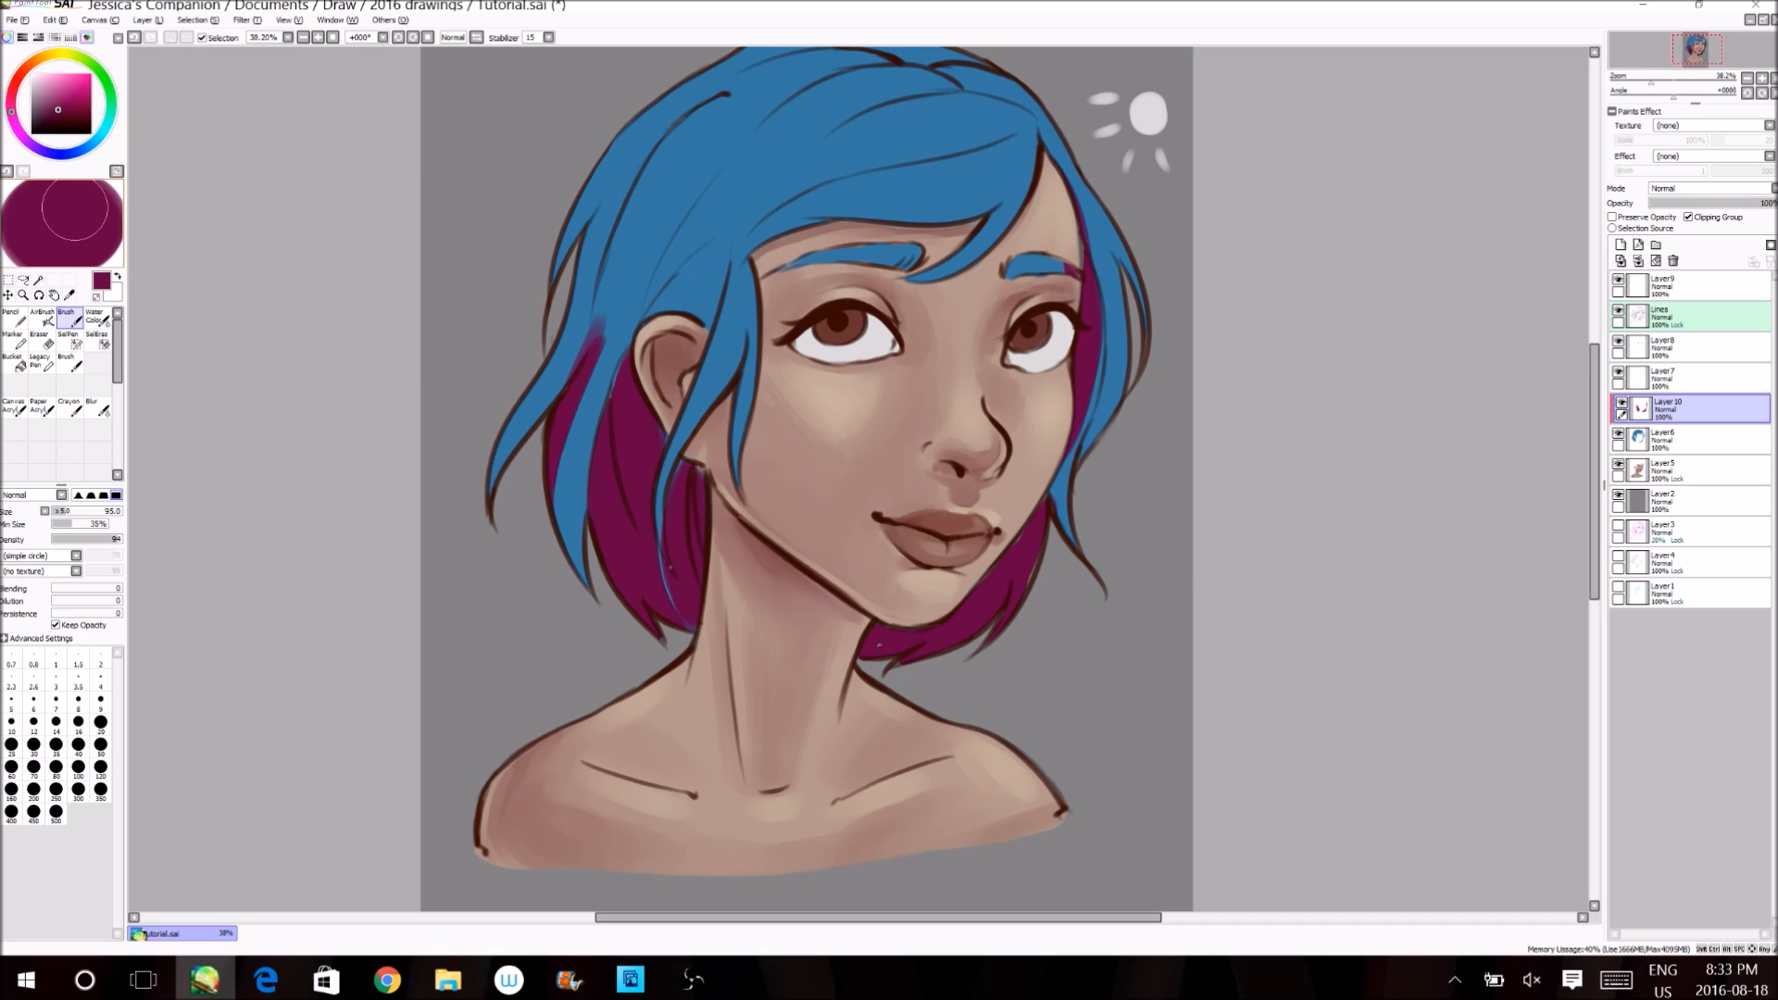
pyautogui.click(1709, 188)
pyautogui.click(1667, 212)
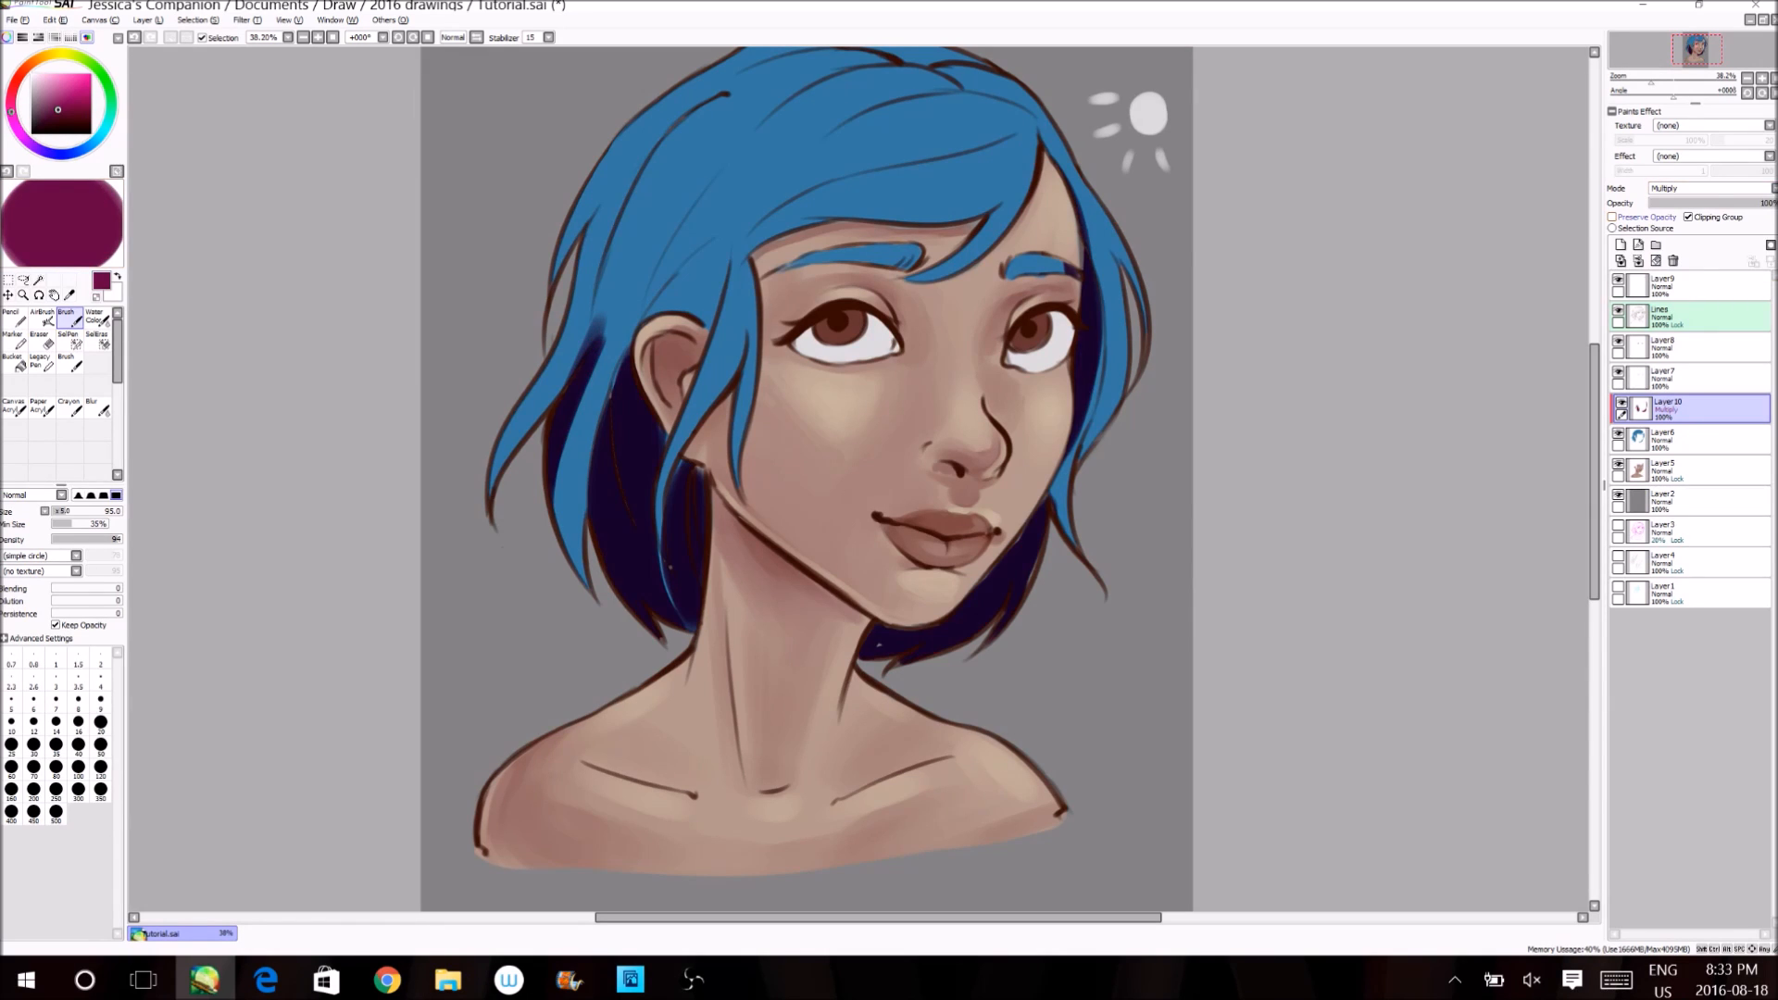
pyautogui.moveTo(1723, 202); pyautogui.dragTo(1692, 203)
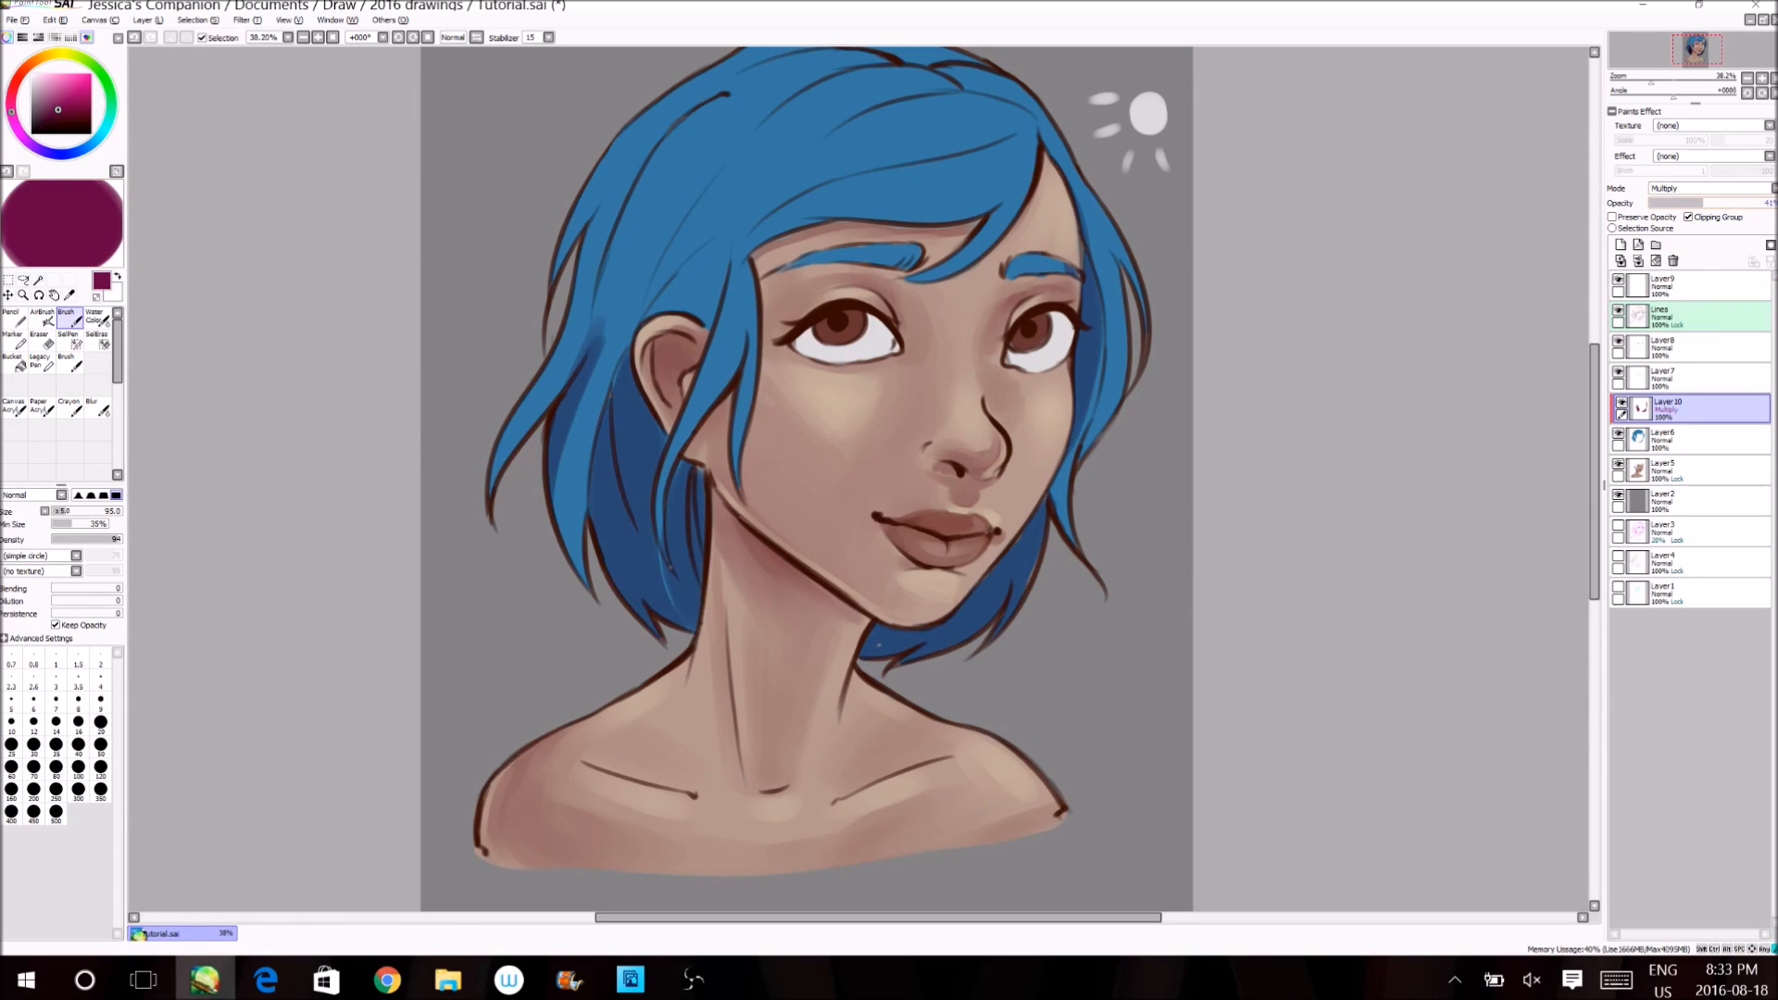
# - Reduce the brush size and brush a shadow along the strands just above the ear
pyautogui.press('[')
pyautogui.press('[')
pyautogui.press('[')
pyautogui.press('[')
pyautogui.press('[')
pyautogui.press('[')
pyautogui.press('[')
pyautogui.press('[')
pyautogui.moveTo(583, 365); pyautogui.dragTo(632, 300)
# - Erase along the shadow's edge from above the ear down the outer strands to shape it
pyautogui.click(39, 339)
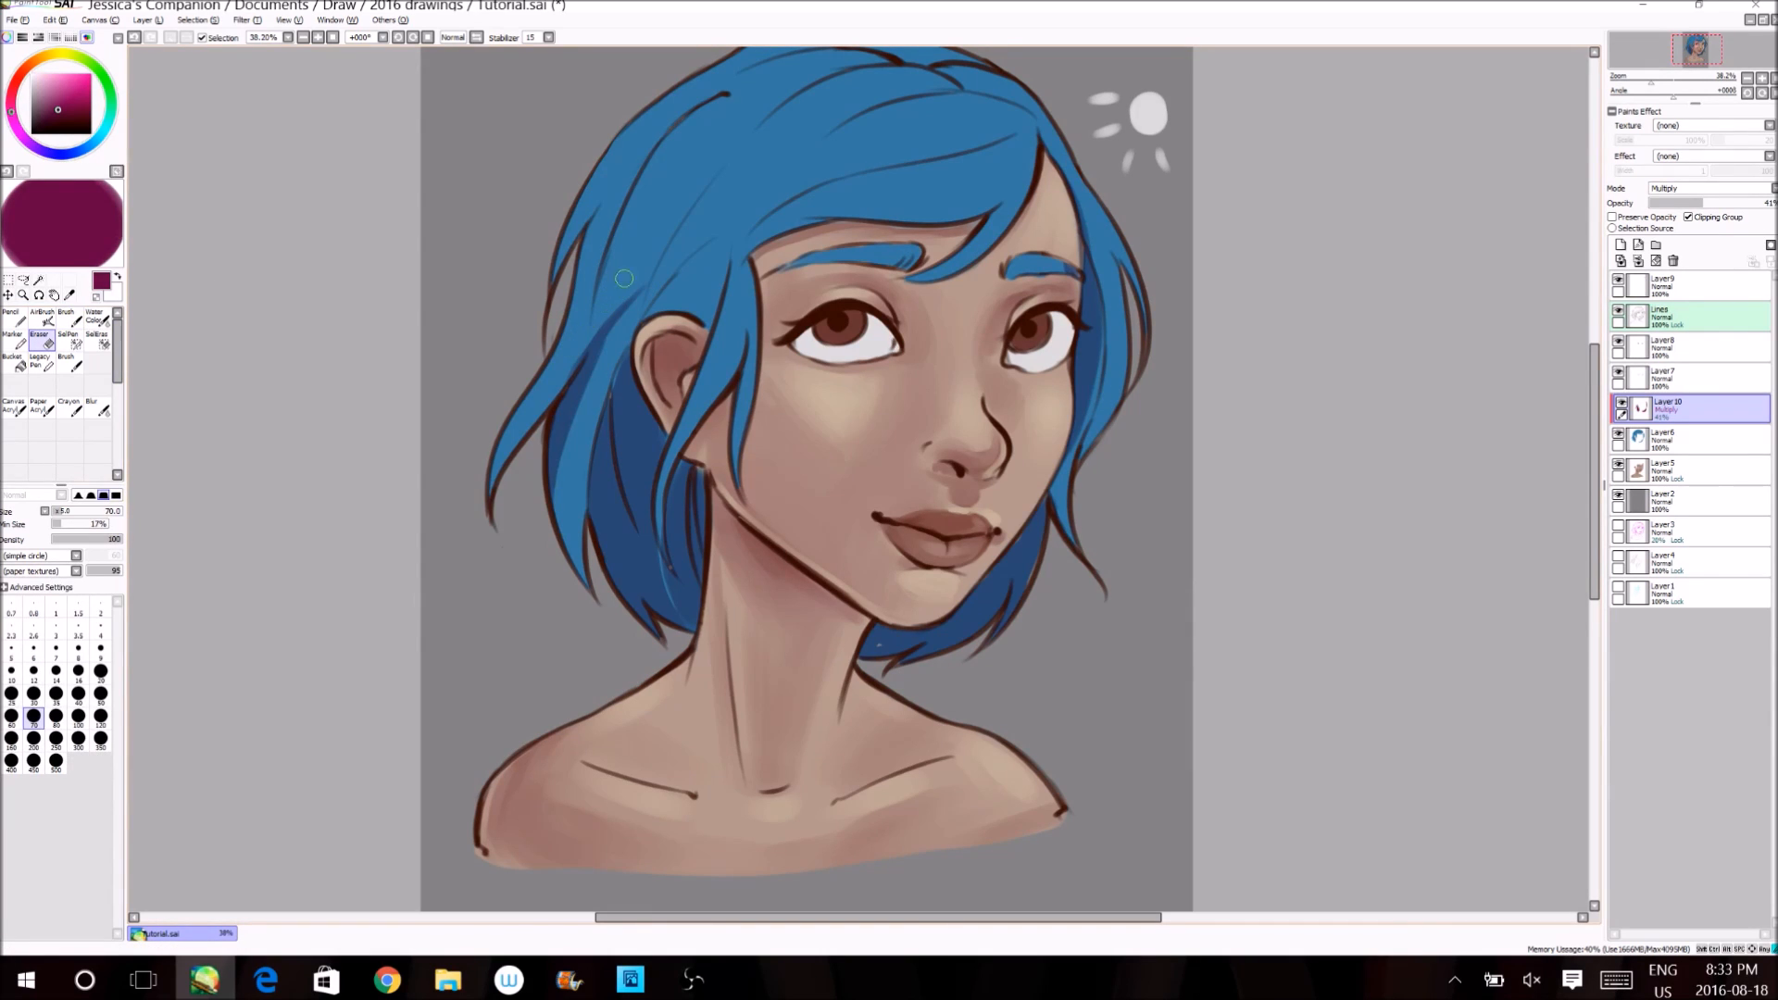
pyautogui.moveTo(628, 291)
pyautogui.mouseDown()
pyautogui.moveTo(613, 326)
pyautogui.moveTo(635, 295)
pyautogui.moveTo(582, 427)
pyautogui.mouseUp()
pyautogui.moveTo(612, 331); pyautogui.dragTo(561, 475)
# - Brush thin shadow strands down the side of the crown and across the fringe, and undo the last fringe stroke
pyautogui.press('b')
pyautogui.moveTo(665, 134); pyautogui.dragTo(593, 306)
pyautogui.moveTo(611, 239); pyautogui.dragTo(600, 319)
pyautogui.moveTo(724, 168); pyautogui.dragTo(652, 315)
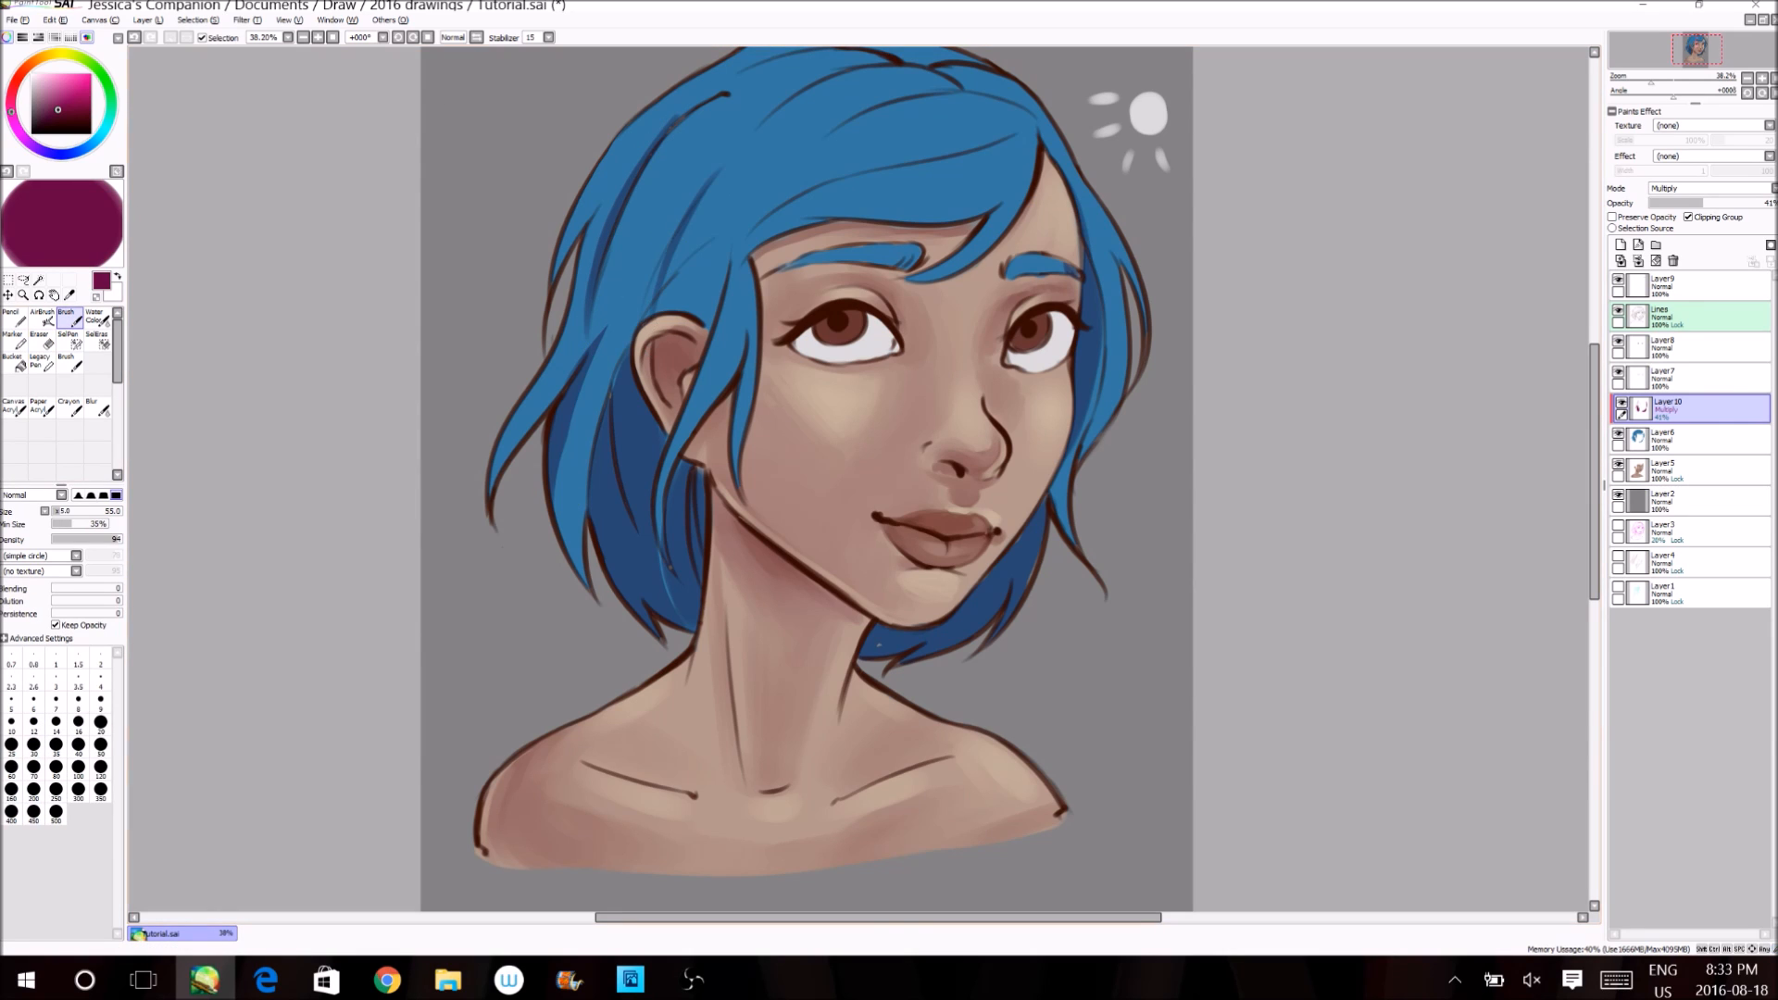
pyautogui.moveTo(1003, 204); pyautogui.dragTo(918, 276)
pyautogui.moveTo(1009, 130); pyautogui.dragTo(765, 230)
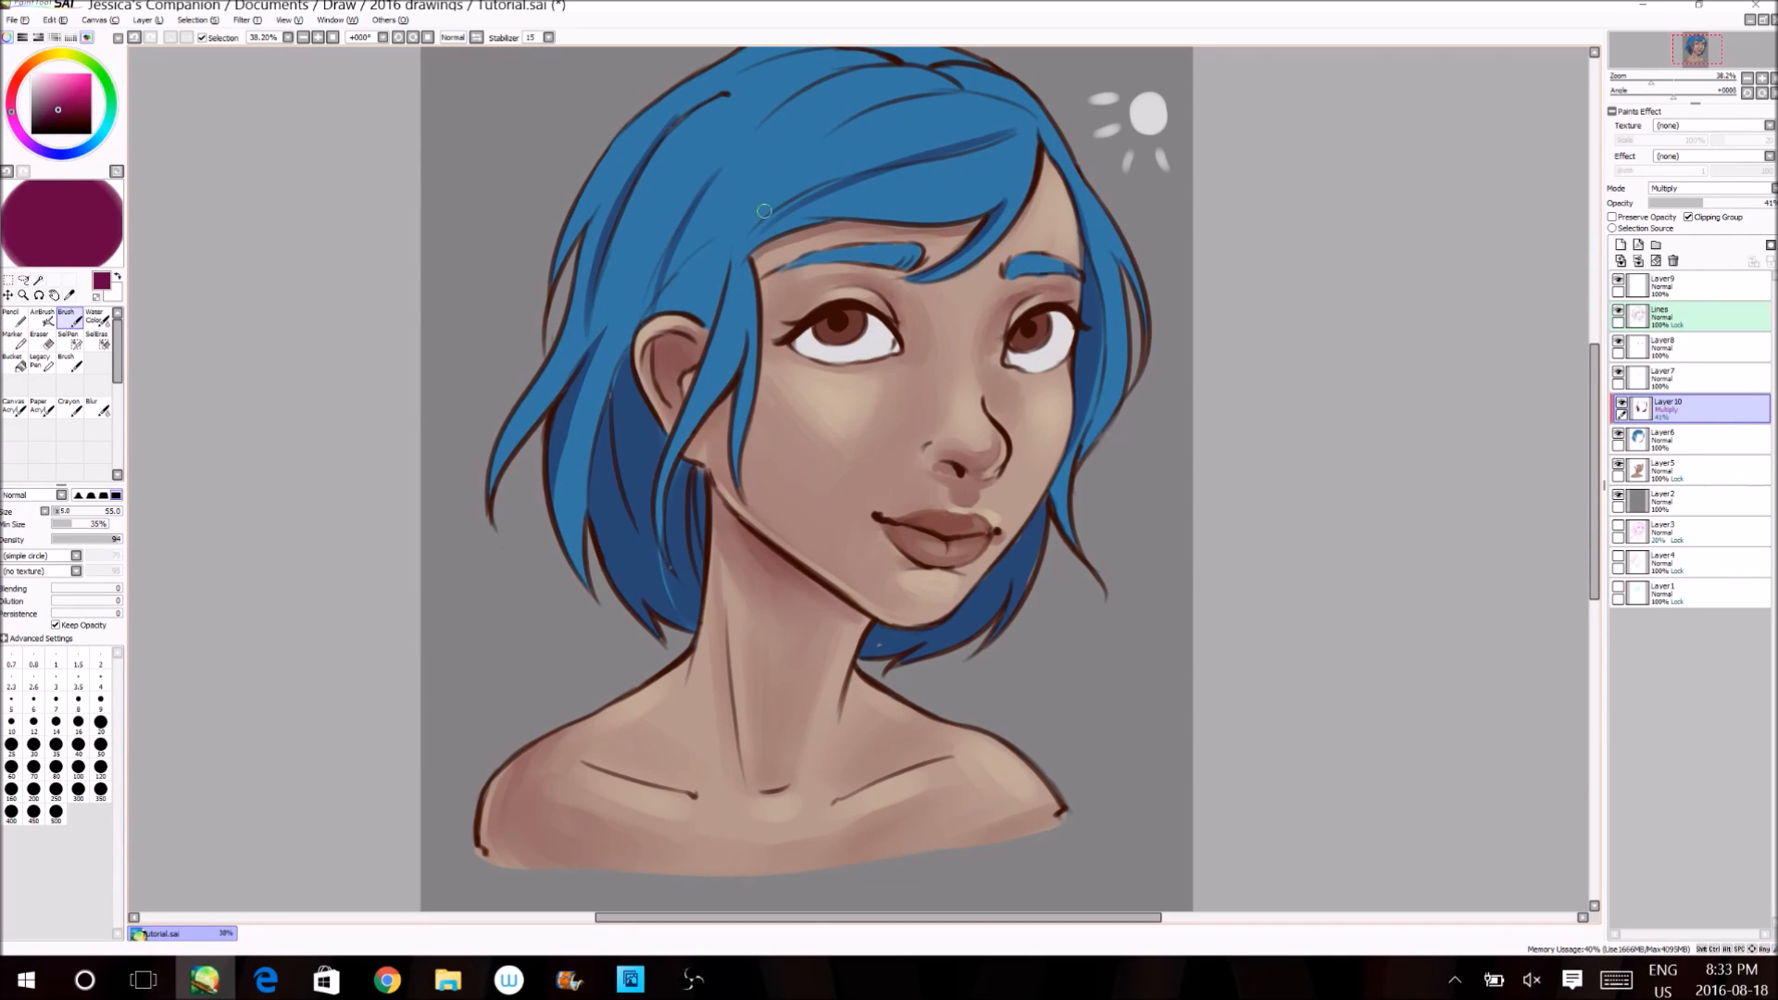
pyautogui.hotkey('ctrl', 'z')
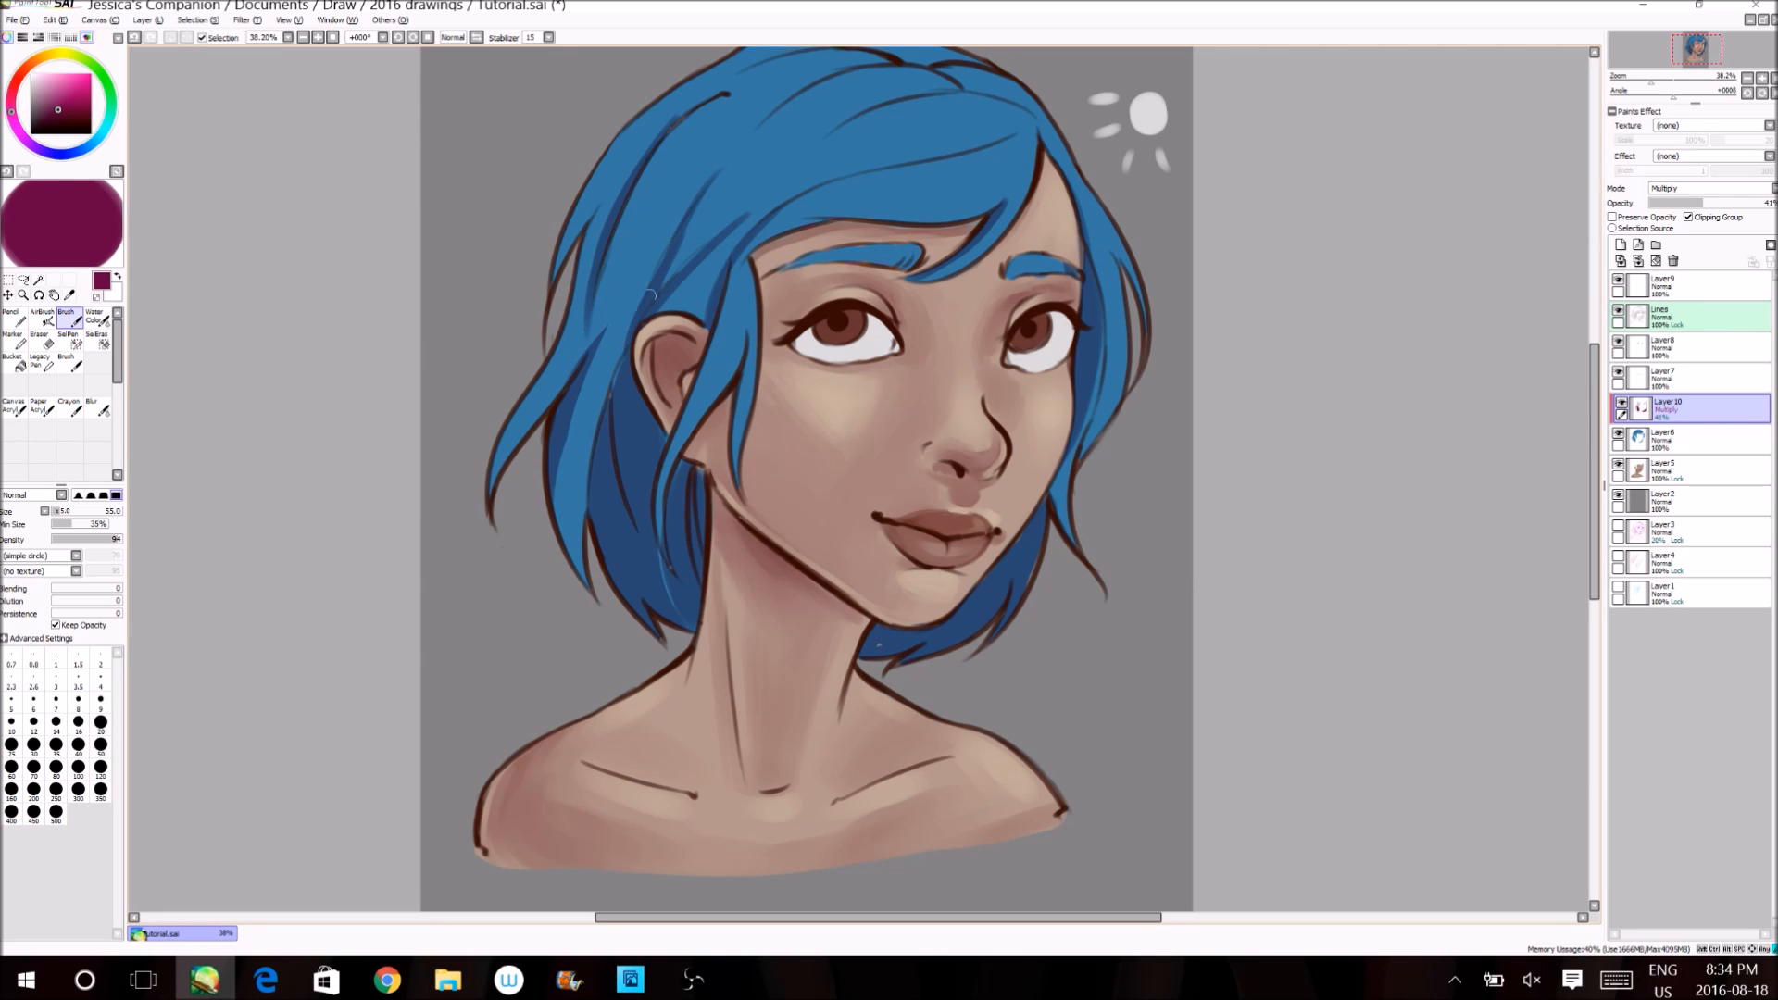
# - Add shadow strands around the ear and along the hair's outer edge, checking the portrait in a flipped view
pyautogui.moveTo(680, 235); pyautogui.dragTo(612, 404)
pyautogui.press('h')
pyautogui.press('h')
pyautogui.moveTo(600, 276); pyautogui.dragTo(528, 428)
pyautogui.moveTo(652, 143); pyautogui.dragTo(585, 245)
pyautogui.moveTo(625, 183)
pyautogui.mouseDown()
pyautogui.moveTo(570, 275)
pyautogui.moveTo(578, 303)
pyautogui.mouseUp()
# - Enlarge the brush and paint broader shadow bands from the ear to the crown and across the fringe
pyautogui.scroll(2, 578, 303)
pyautogui.click(76, 512)
pyautogui.moveTo(654, 371); pyautogui.dragTo(744, 243)
pyautogui.moveTo(739, 196)
pyautogui.mouseDown()
pyautogui.moveTo(850, 146)
pyautogui.moveTo(686, 190)
pyautogui.mouseUp()
pyautogui.moveTo(954, 175); pyautogui.dragTo(773, 242)
pyautogui.moveTo(1009, 211)
pyautogui.mouseDown()
pyautogui.moveTo(741, 324)
pyautogui.moveTo(709, 375)
pyautogui.moveTo(727, 248)
pyautogui.mouseUp()
# - Erase a lighter band from the crown toward the ear, and add shadows to the fringe and the strands behind the ear
pyautogui.press('e')
pyautogui.moveTo(741, 190)
pyautogui.mouseDown()
pyautogui.moveTo(871, 141)
pyautogui.moveTo(650, 361)
pyautogui.mouseUp()
pyautogui.press('b')
pyautogui.moveTo(1034, 217)
pyautogui.mouseDown()
pyautogui.moveTo(1006, 190)
pyautogui.moveTo(846, 251)
pyautogui.moveTo(882, 198)
pyautogui.mouseUp()
pyautogui.moveTo(651, 315); pyautogui.dragTo(620, 442)
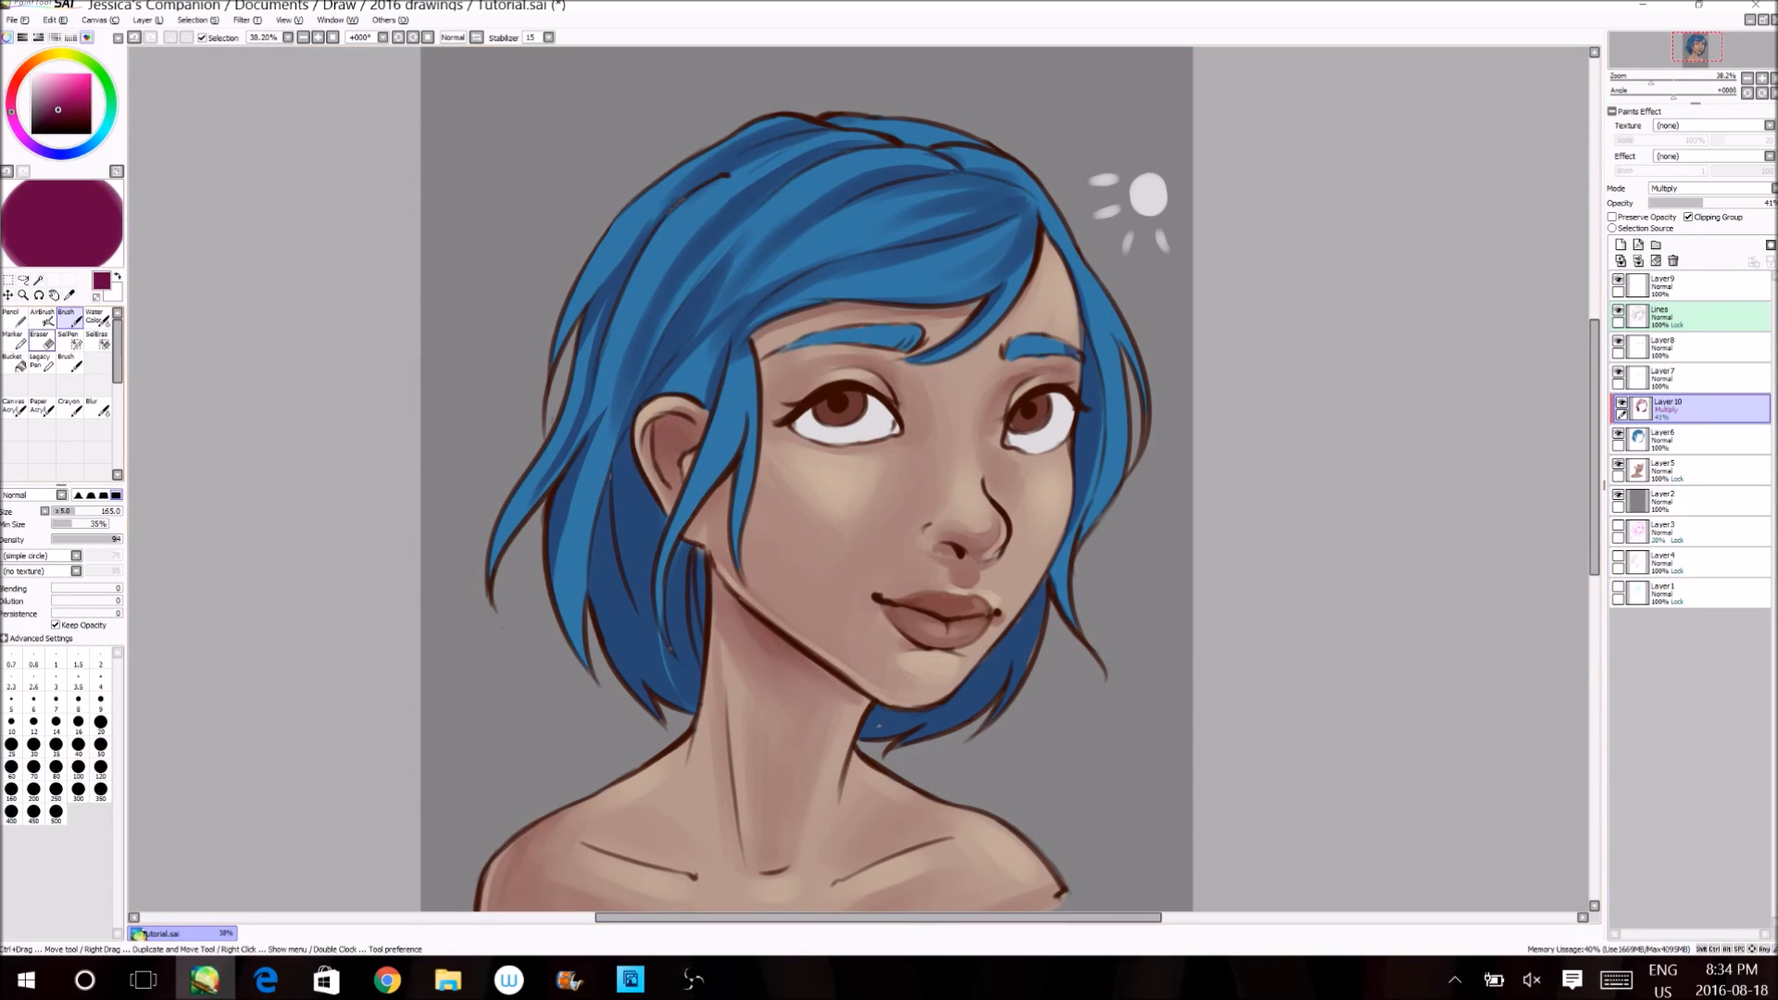
# - Erase light streaks through the crown and side shadows, and undo the last erasure on the fringe
pyautogui.press('e')
pyautogui.moveTo(736, 196)
pyautogui.mouseDown()
pyautogui.moveTo(699, 231)
pyautogui.moveTo(619, 414)
pyautogui.moveTo(651, 328)
pyautogui.moveTo(636, 378)
pyautogui.mouseUp()
pyautogui.moveTo(667, 298); pyautogui.dragTo(604, 458)
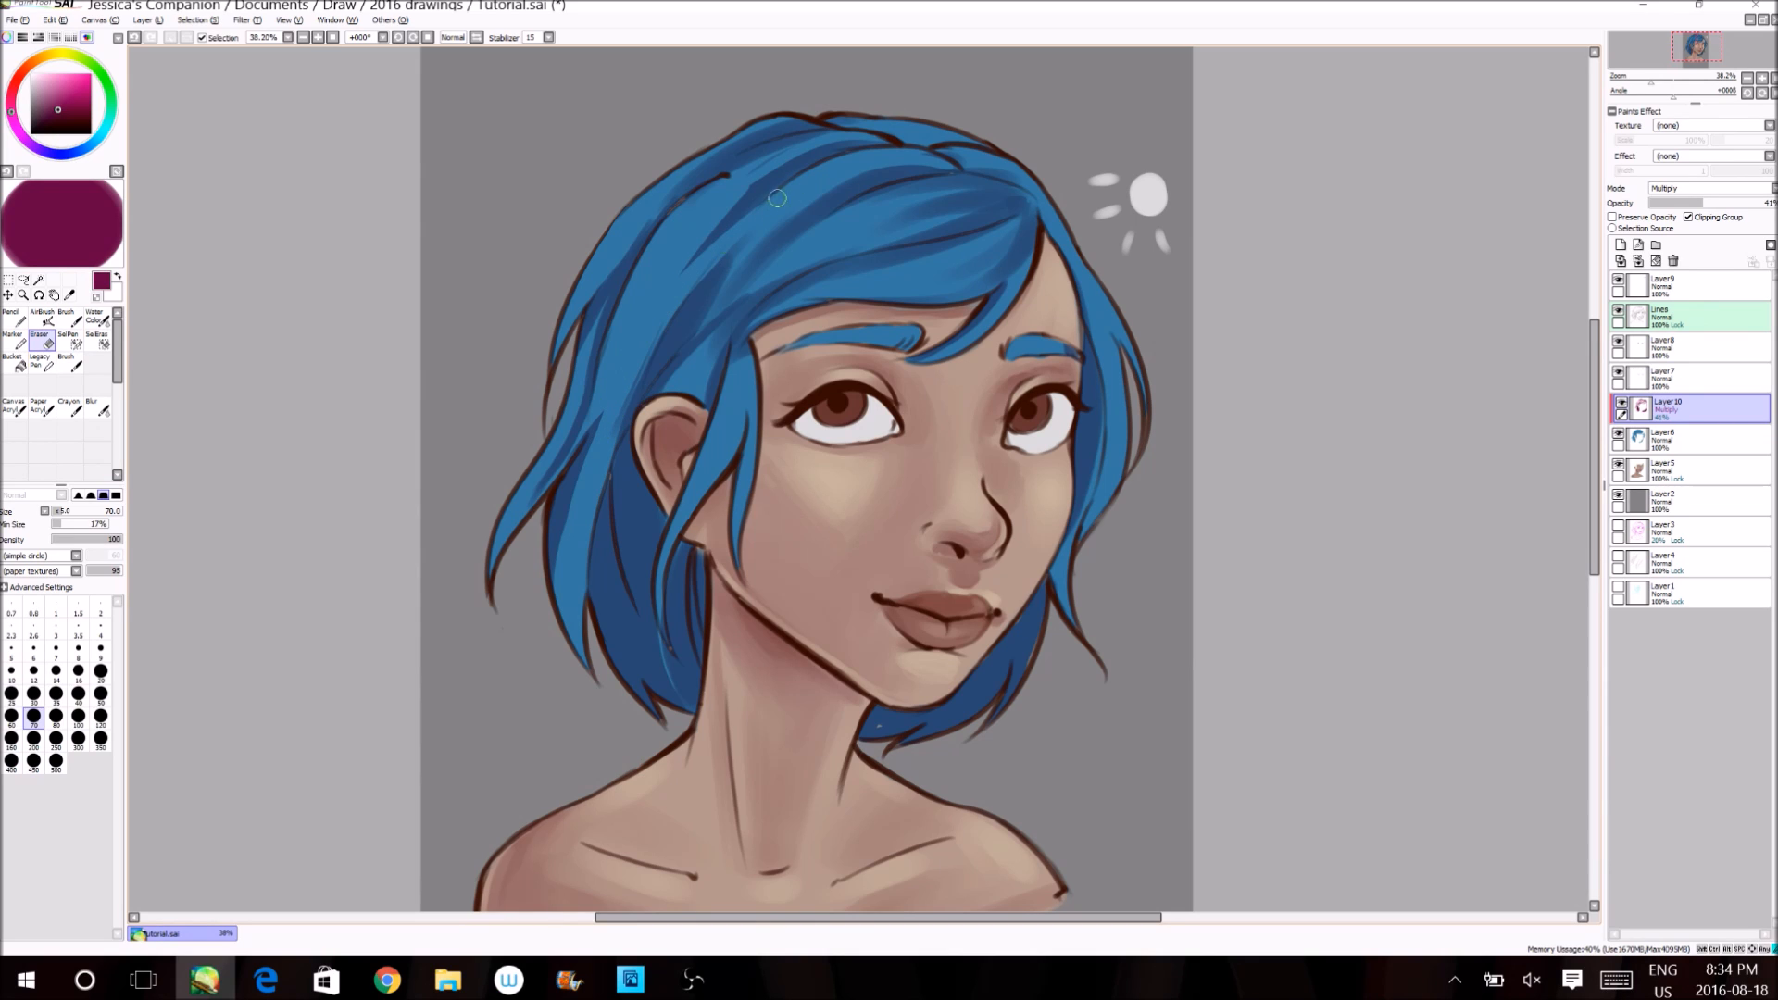
pyautogui.moveTo(783, 169)
pyautogui.mouseDown()
pyautogui.moveTo(692, 263)
pyautogui.moveTo(649, 360)
pyautogui.mouseUp()
pyautogui.moveTo(1015, 222)
pyautogui.mouseDown()
pyautogui.moveTo(939, 276)
pyautogui.moveTo(976, 248)
pyautogui.moveTo(966, 285)
pyautogui.moveTo(981, 281)
pyautogui.mouseUp()
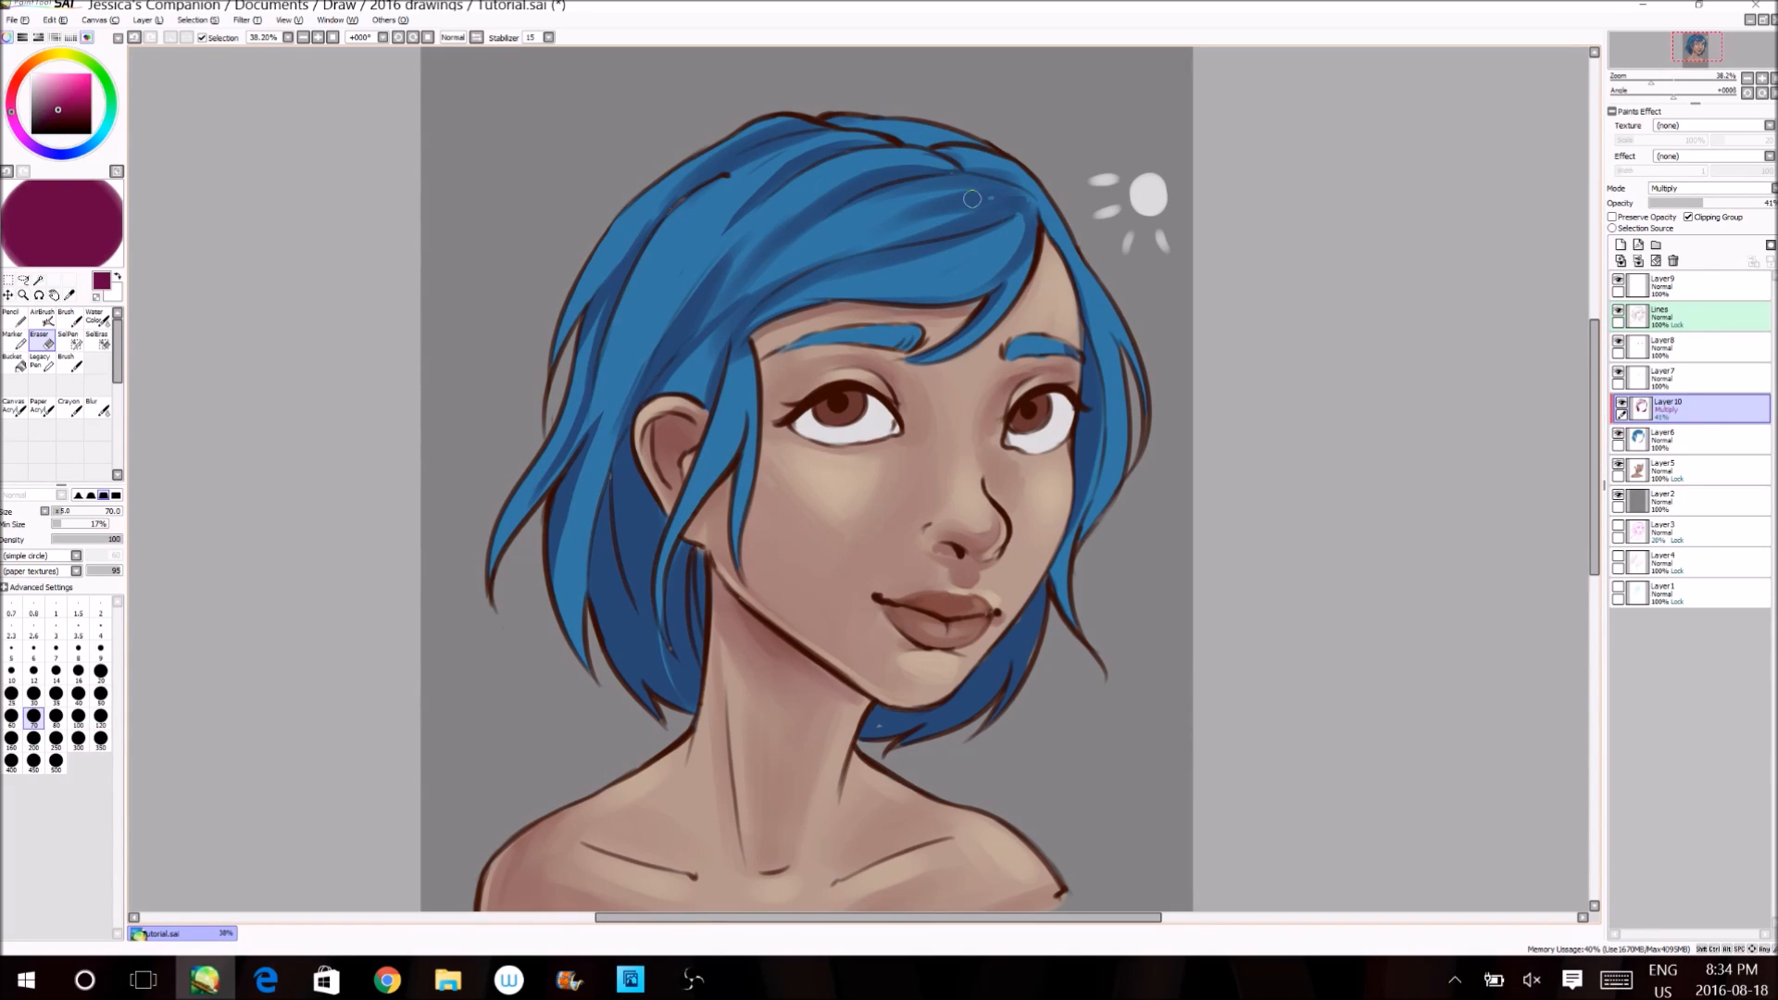
pyautogui.hotkey('ctrl', 'z')
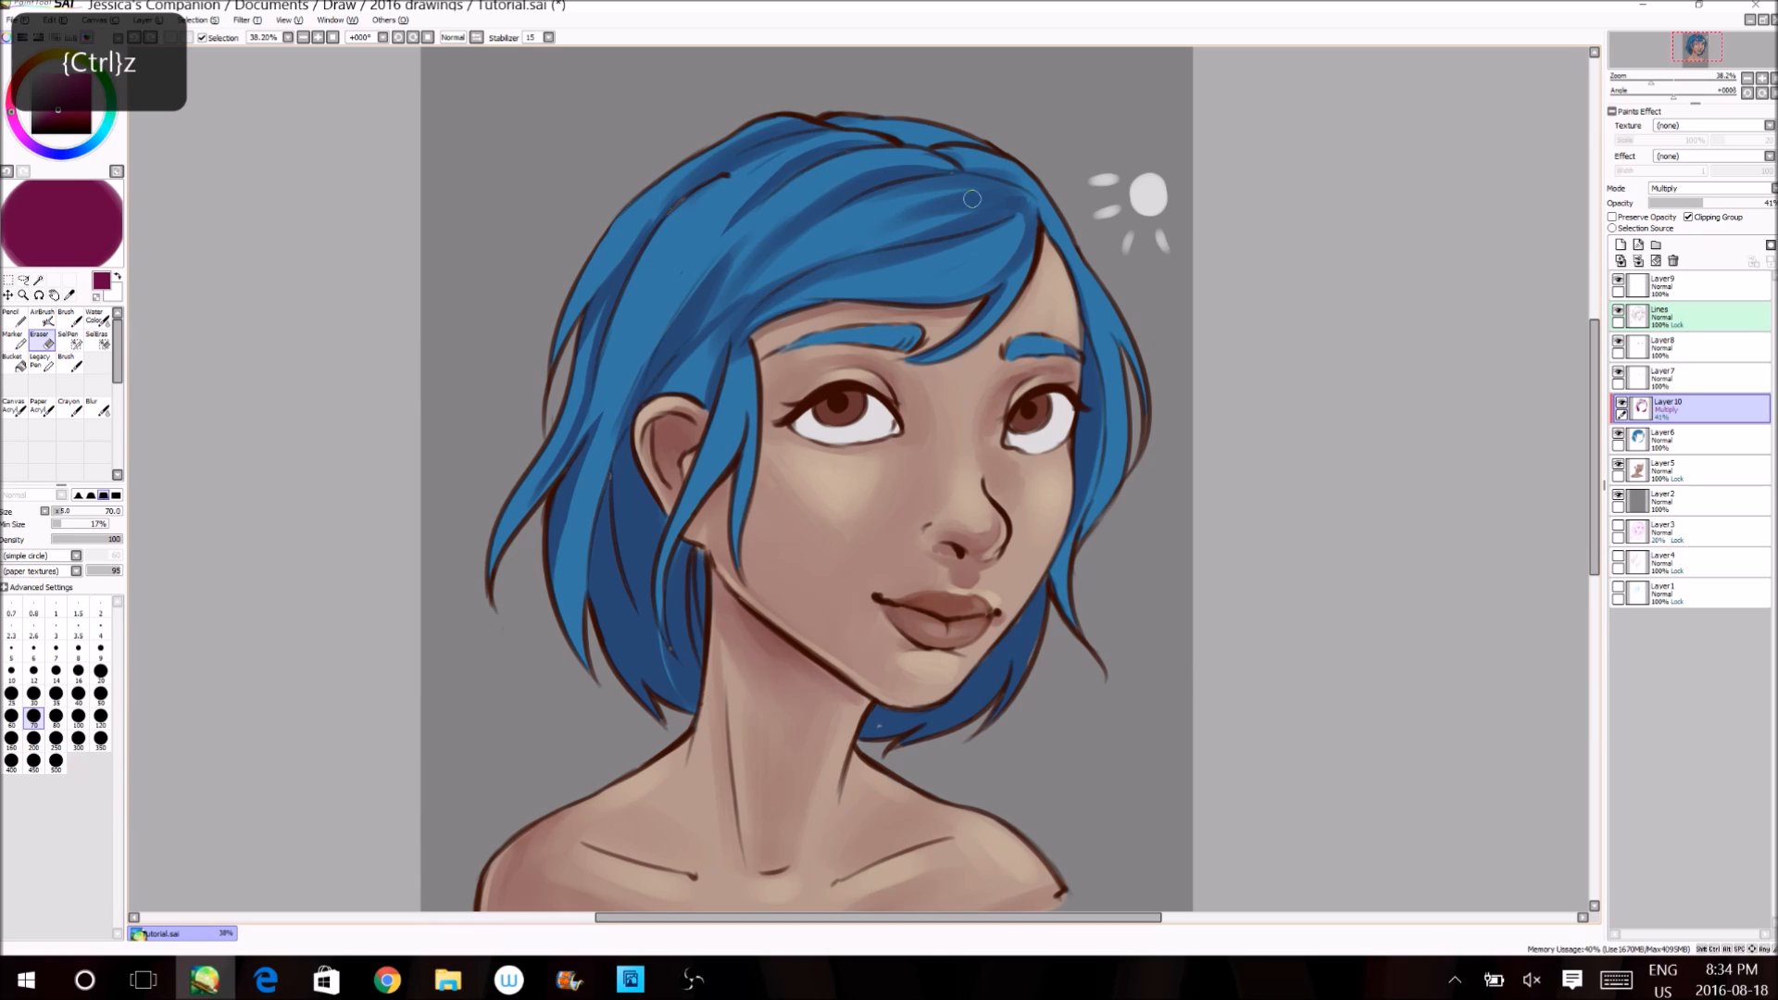
# - Merge the shadow layer into the hair layer, and add a new clipped layer above it in Luminosity mode
pyautogui.click(67, 317)
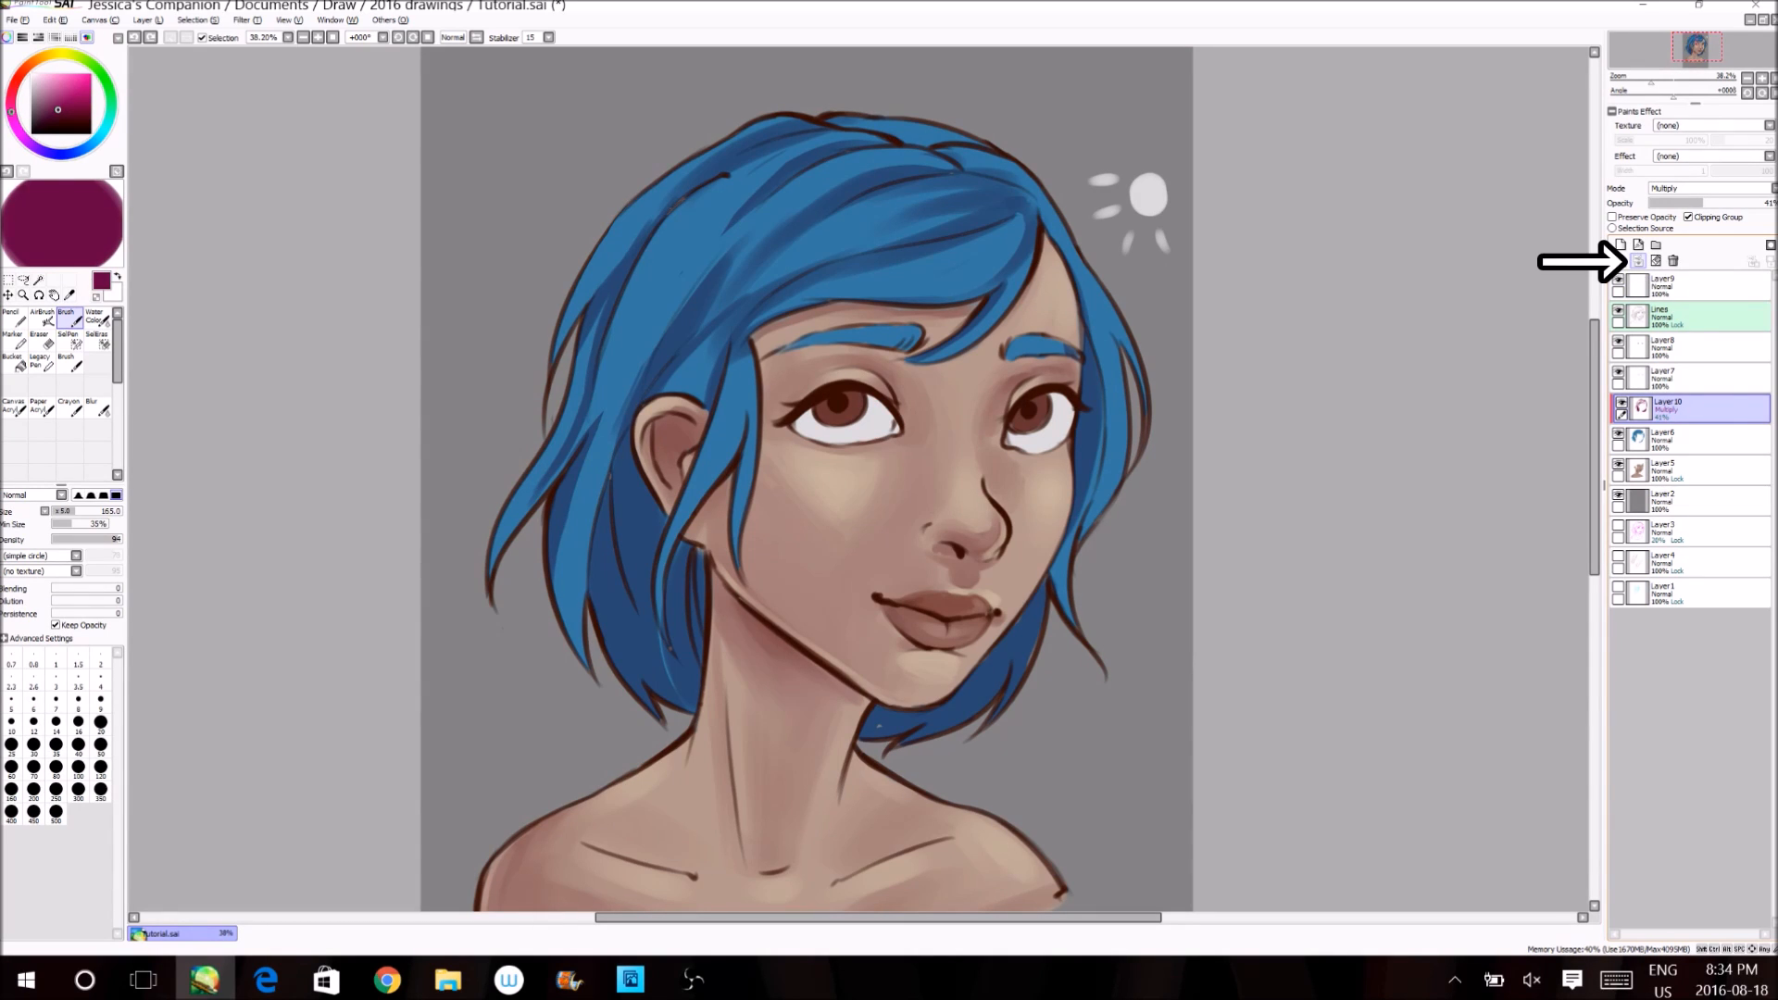
pyautogui.click(1638, 260)
pyautogui.click(1618, 403)
pyautogui.click(1621, 245)
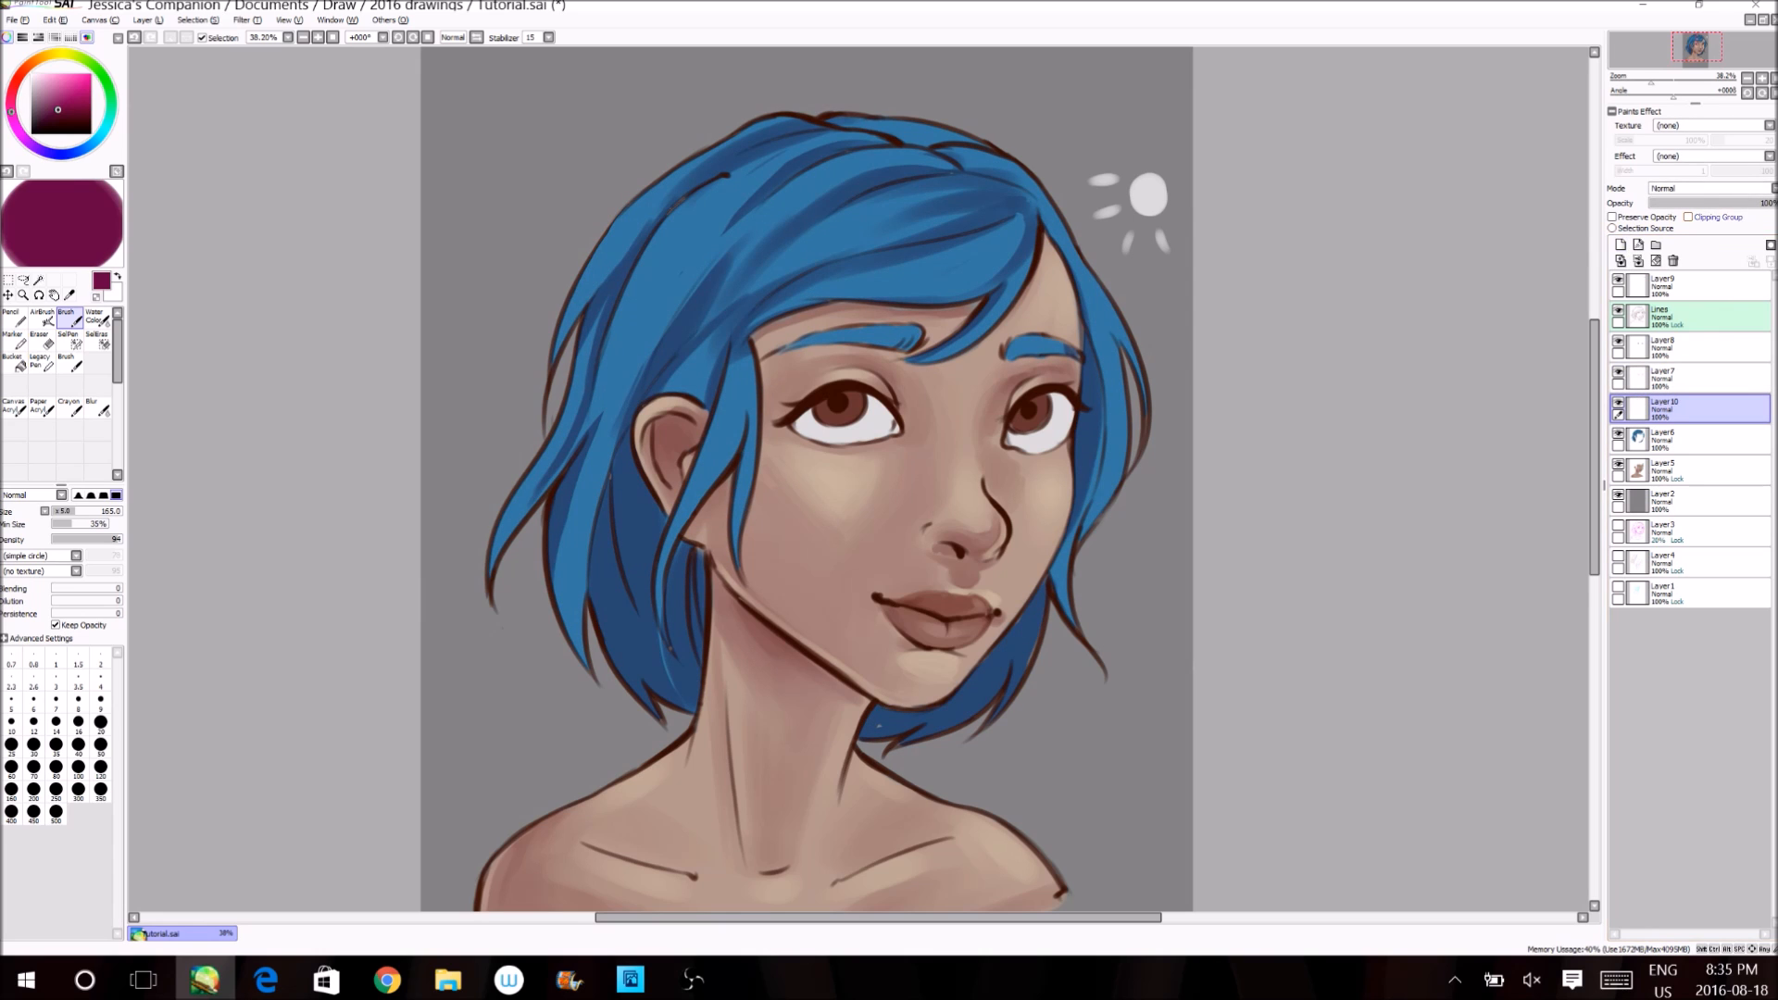
pyautogui.click(1709, 188)
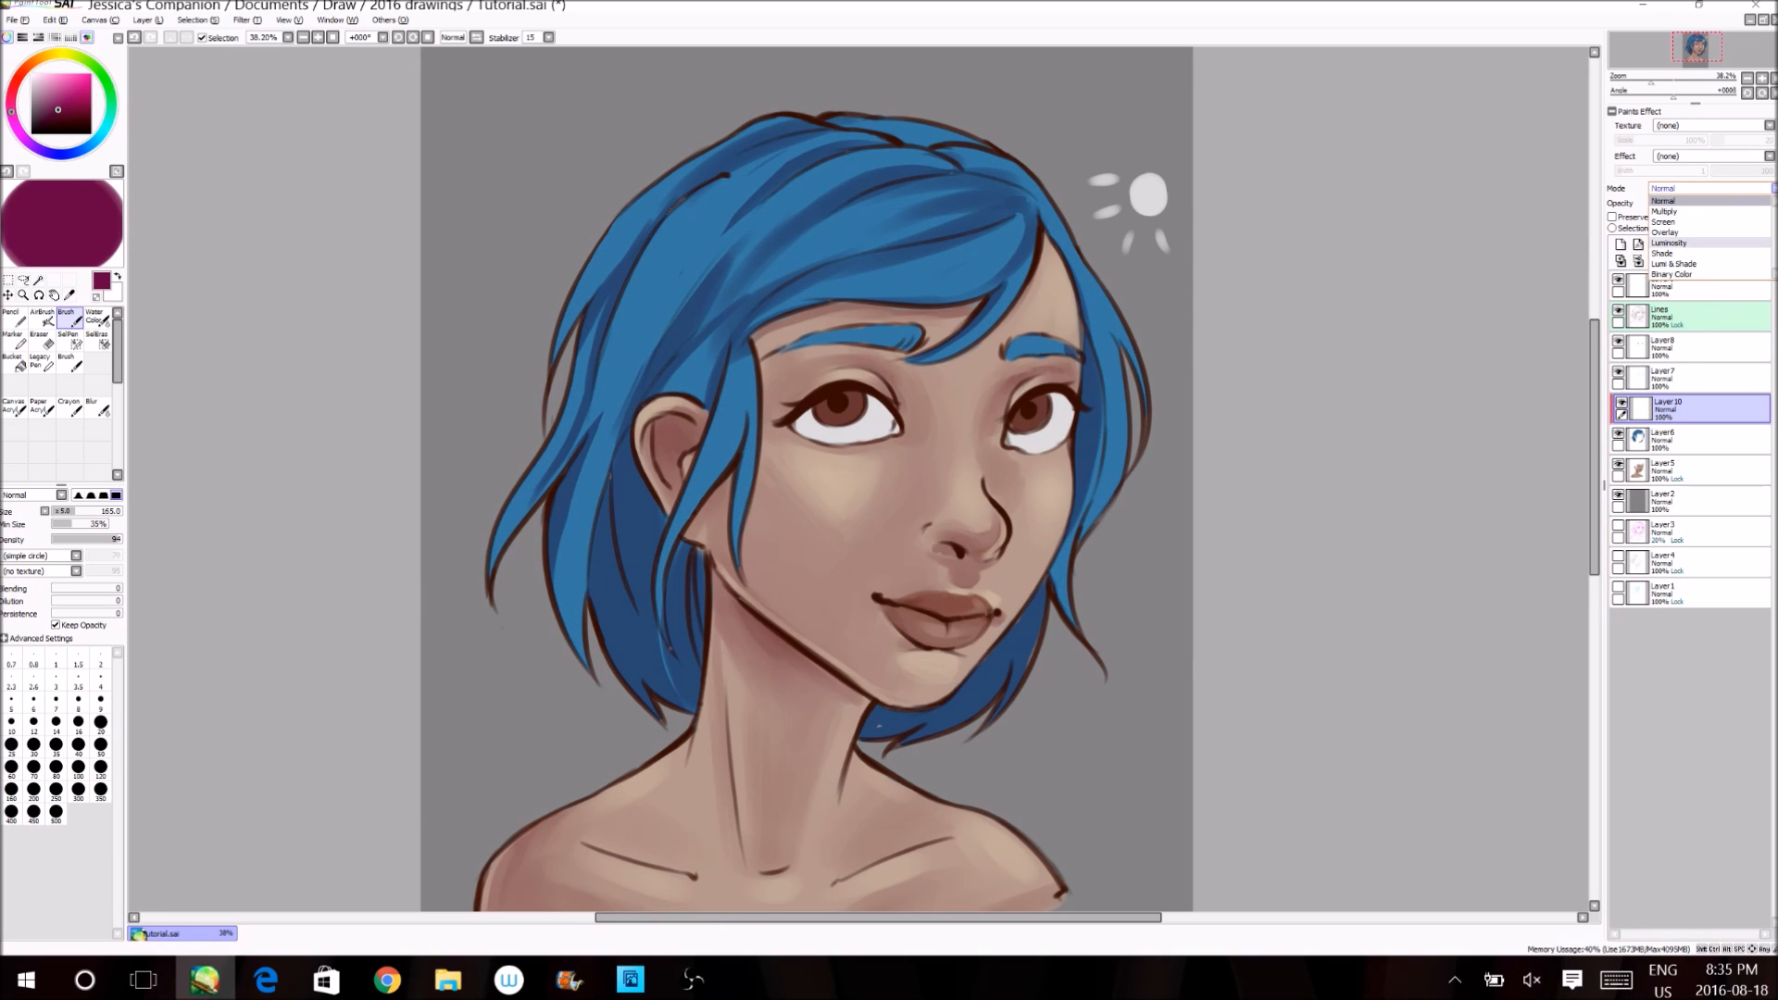
pyautogui.click(1669, 243)
# - Reduce the brush size to 105 and choose a pale yellow highlight colour
pyautogui.moveTo(74, 511); pyautogui.dragTo(68, 512)
pyautogui.keyDown('alt'); pyautogui.click(973, 268); pyautogui.keyUp('alt')
pyautogui.moveTo(52, 86); pyautogui.dragTo(50, 55)
# - Try highlight strokes across the fringe and undo them, lowering the layer's opacity to about 40%
pyautogui.moveTo(982, 244); pyautogui.dragTo(838, 278)
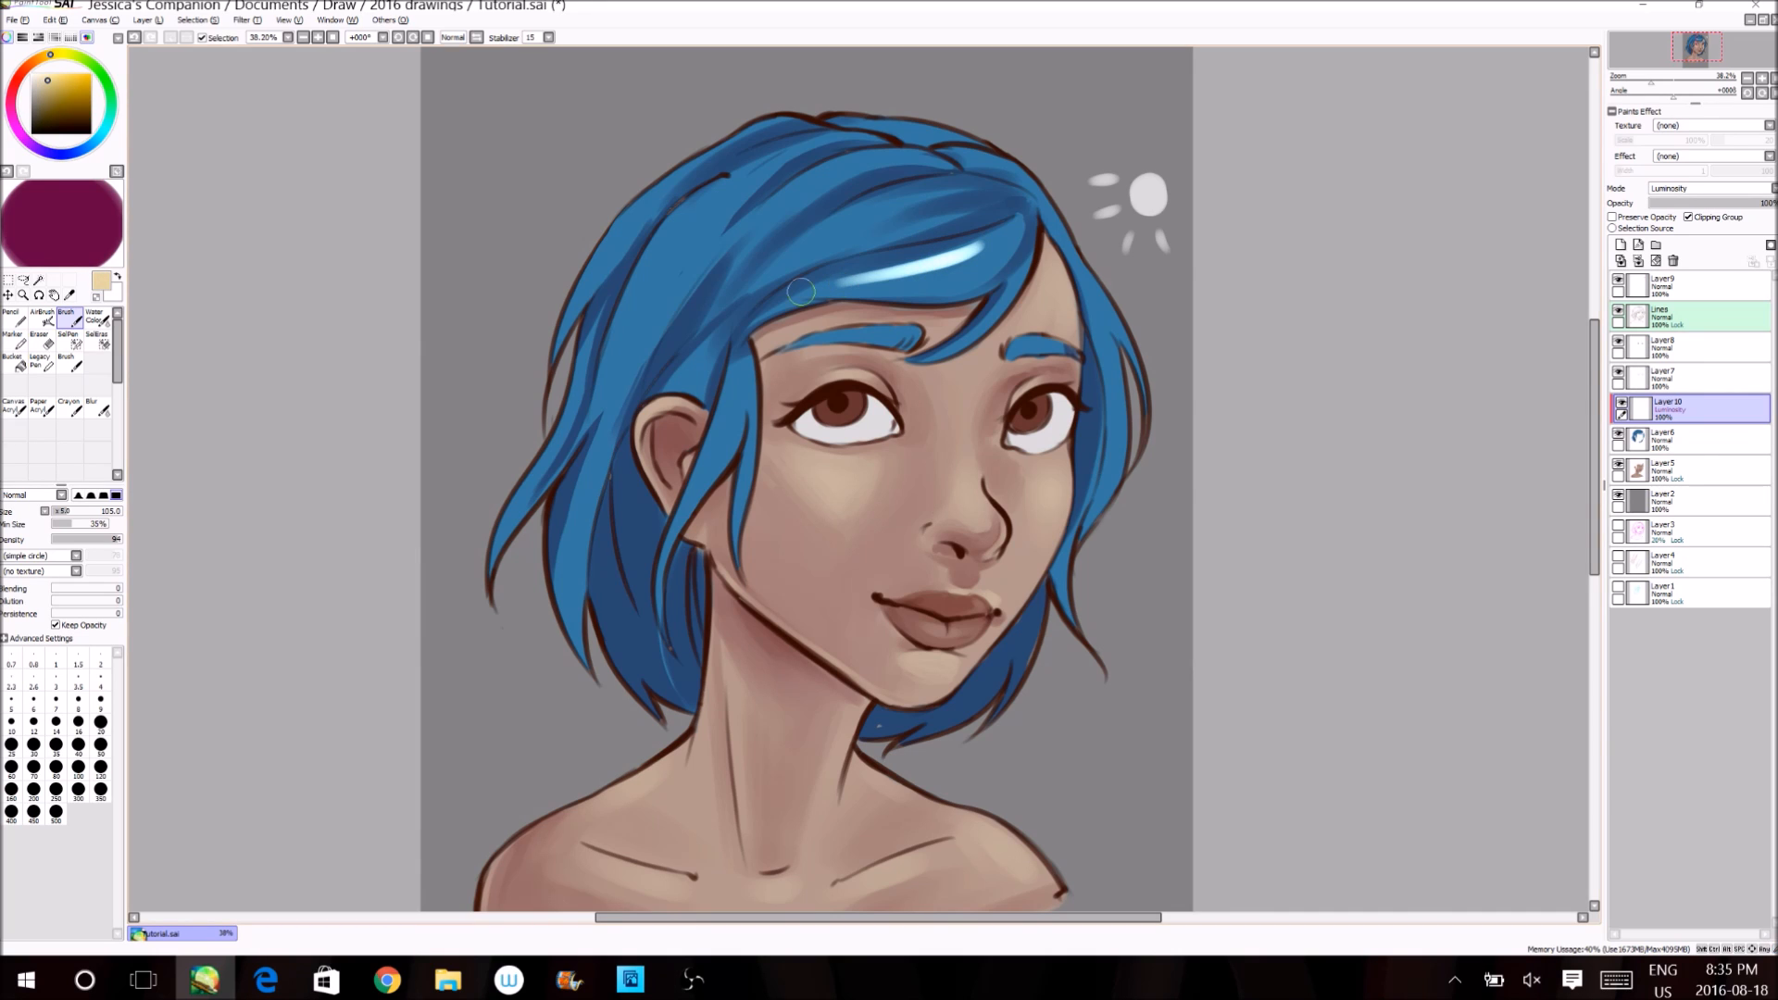
pyautogui.hotkey('ctrl', 'z')
pyautogui.click(1688, 203)
pyautogui.moveTo(991, 238); pyautogui.dragTo(798, 293)
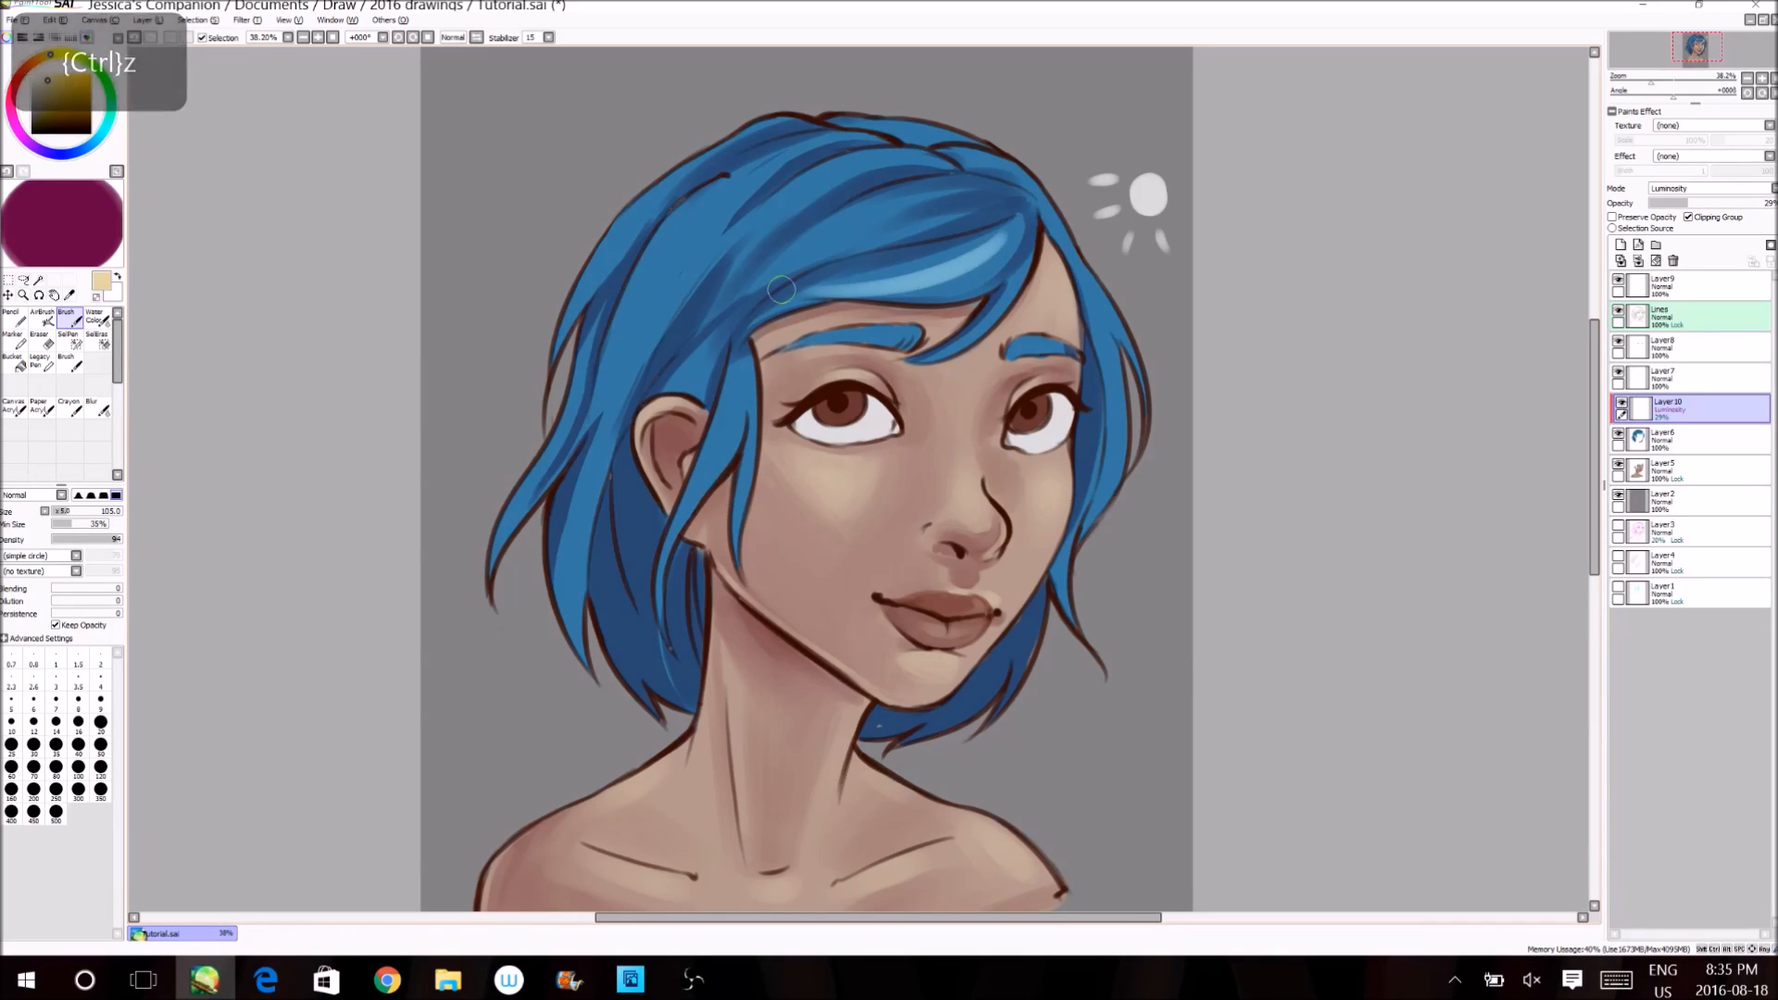
pyautogui.hotkey('ctrl', 'z')
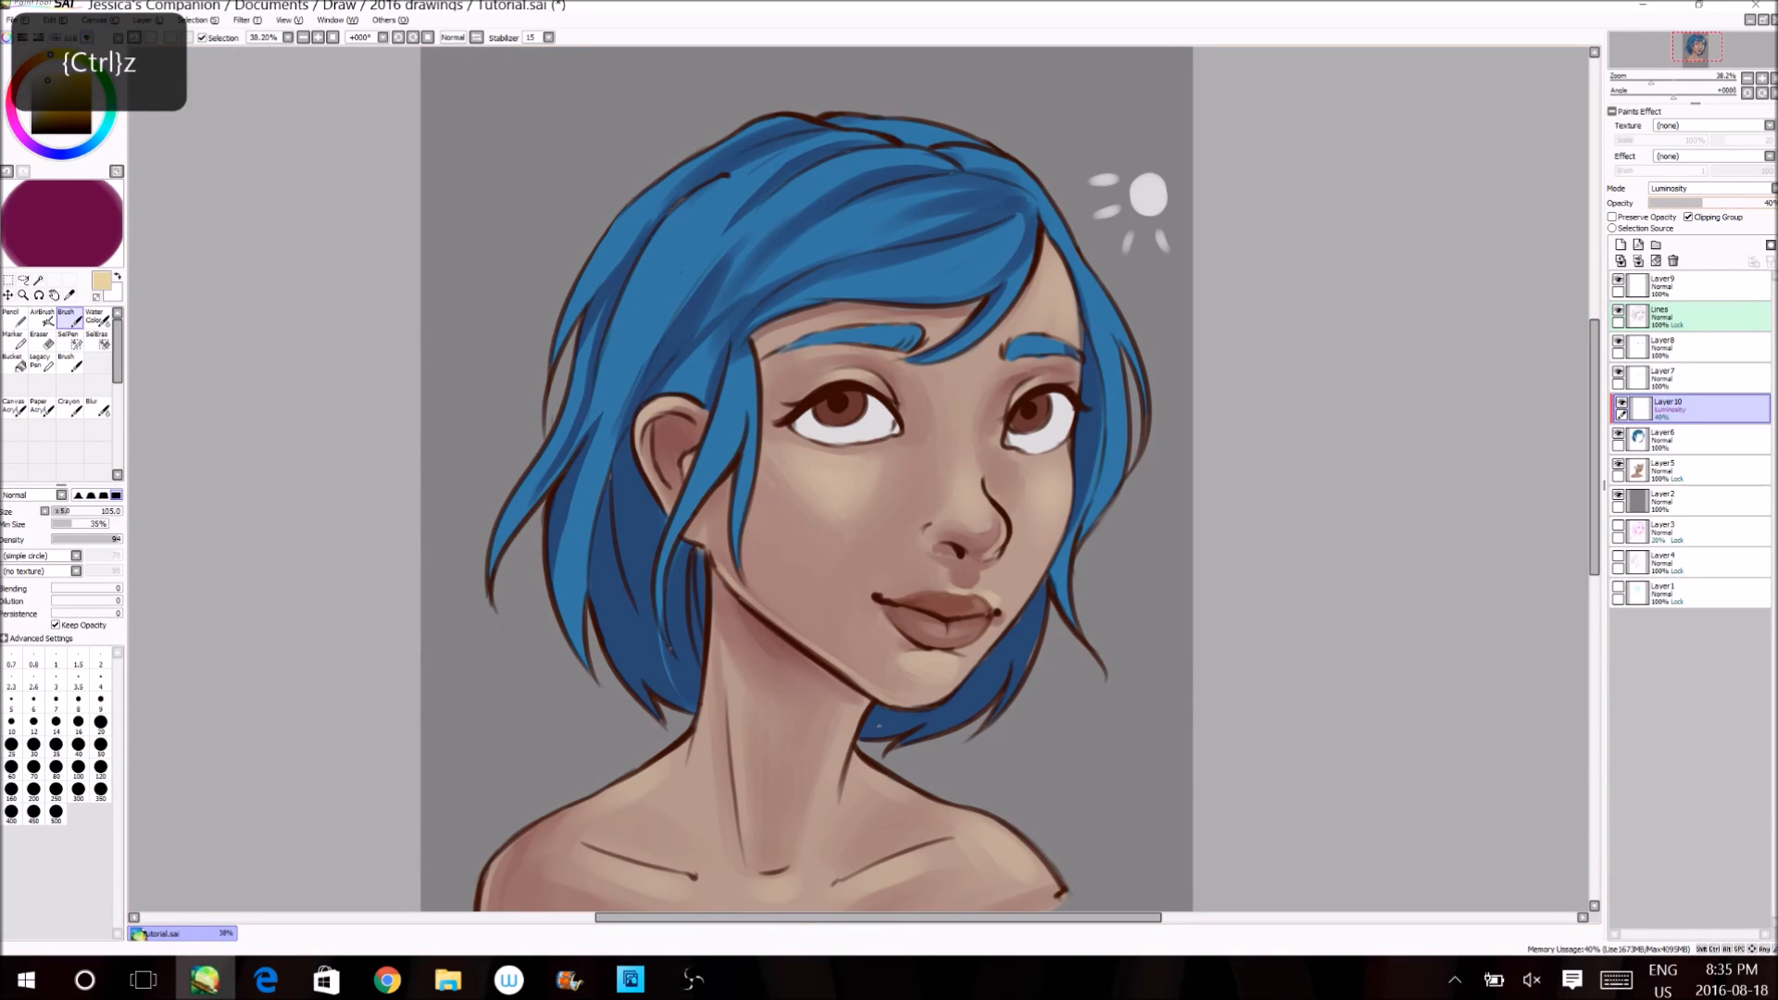
# - Airbrush soft highlights over the fringe, the crown and the strand on the far side of the face
pyautogui.click(42, 318)
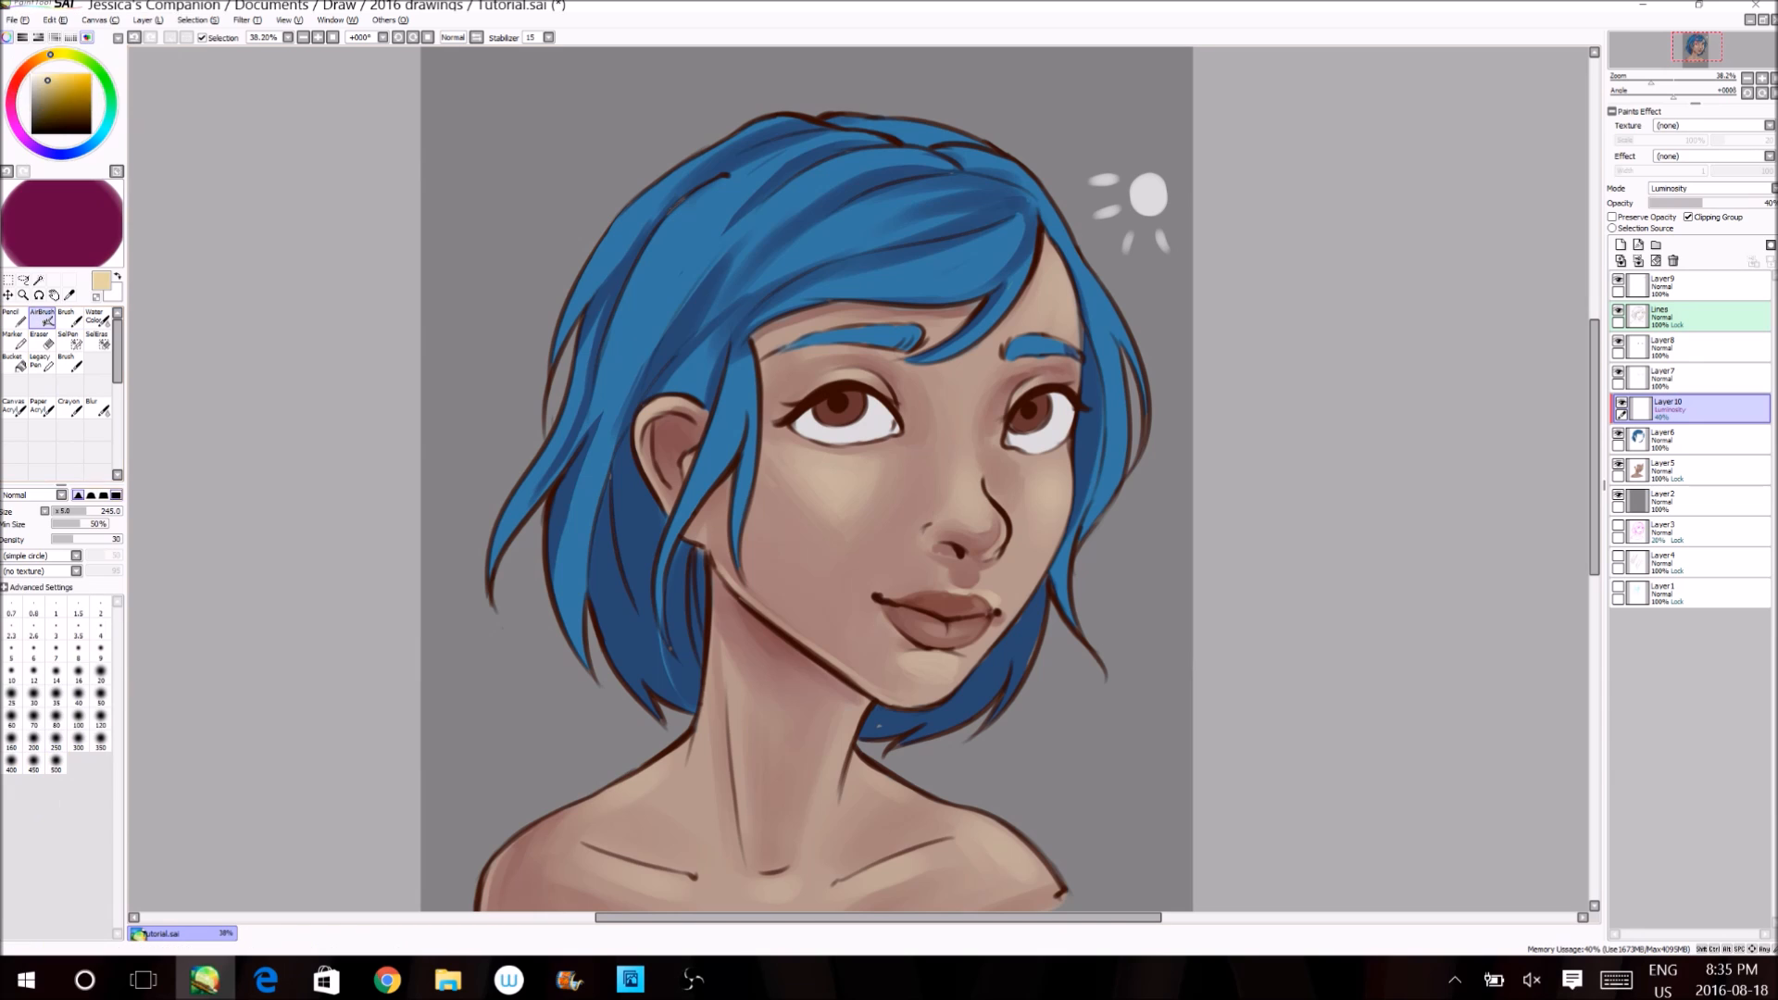
pyautogui.moveTo(903, 203)
pyautogui.mouseDown()
pyautogui.moveTo(827, 242)
pyautogui.moveTo(906, 204)
pyautogui.moveTo(750, 297)
pyautogui.mouseUp()
pyautogui.moveTo(856, 175); pyautogui.dragTo(687, 301)
pyautogui.moveTo(741, 189); pyautogui.dragTo(636, 331)
pyautogui.moveTo(697, 222)
pyautogui.mouseDown()
pyautogui.moveTo(649, 320)
pyautogui.moveTo(619, 331)
pyautogui.mouseUp()
pyautogui.moveTo(1079, 269); pyautogui.dragTo(1107, 426)
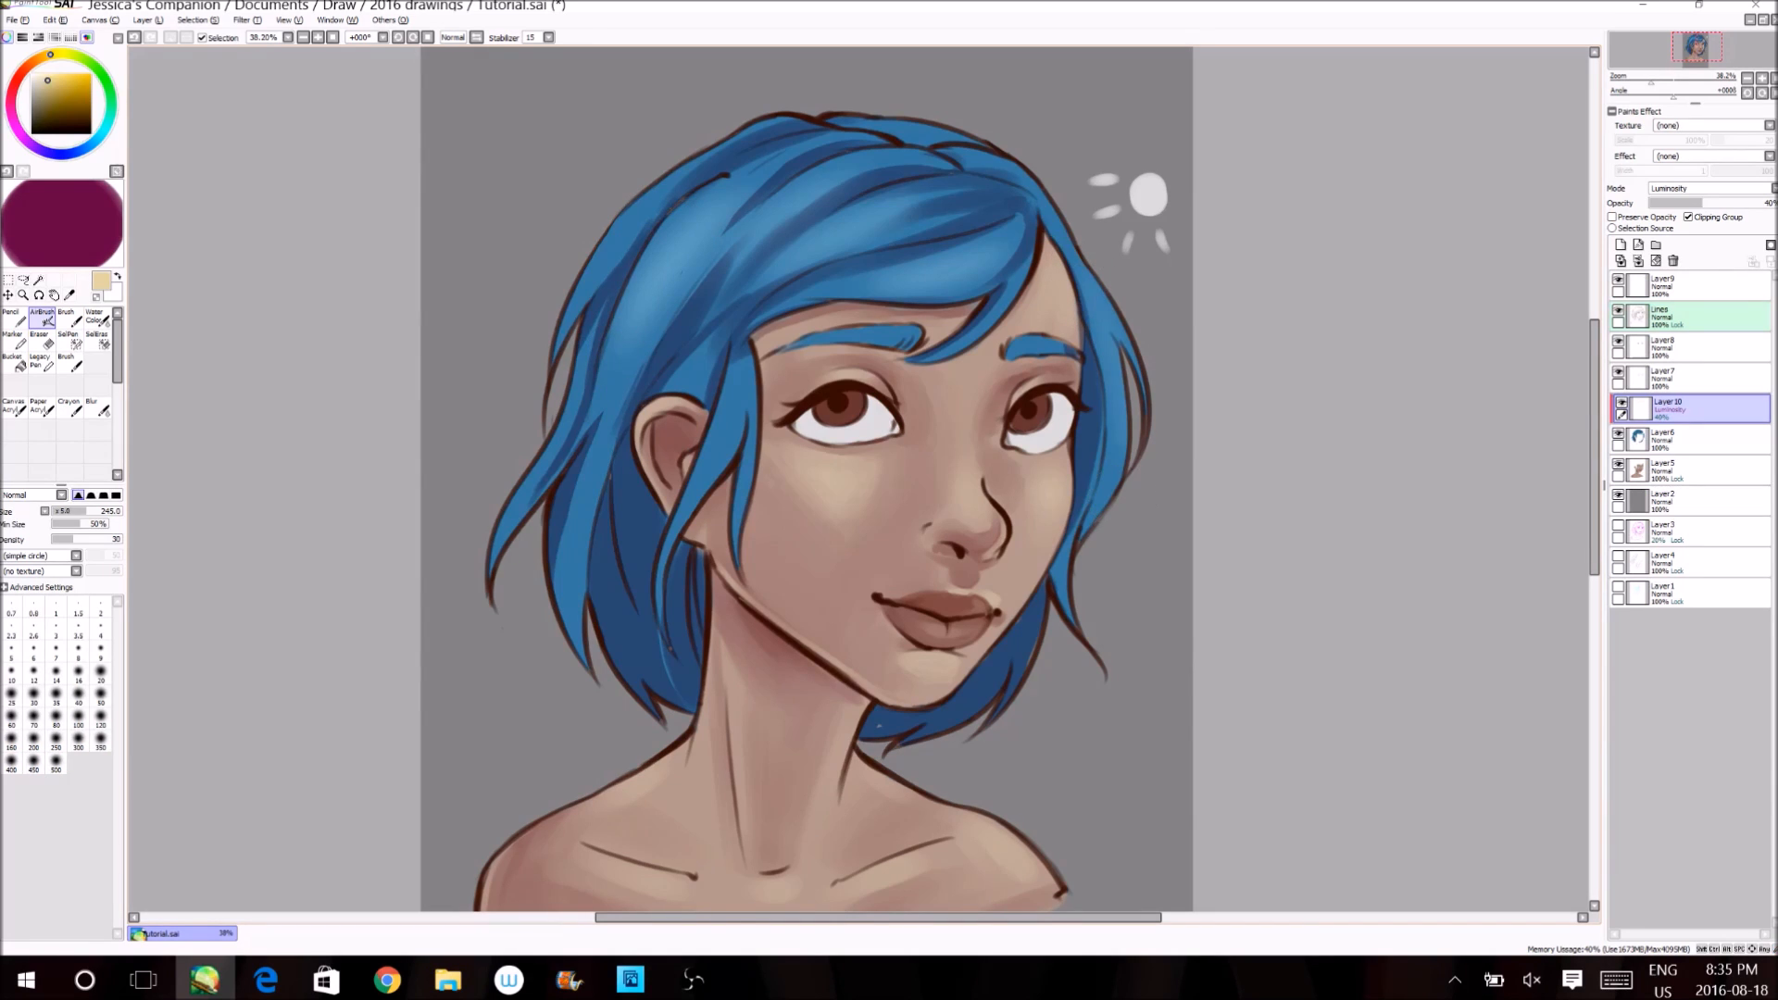
# - Set the highlight layer to Overlay at 100% opacity and merge it into the hair layer
pyautogui.click(1711, 188)
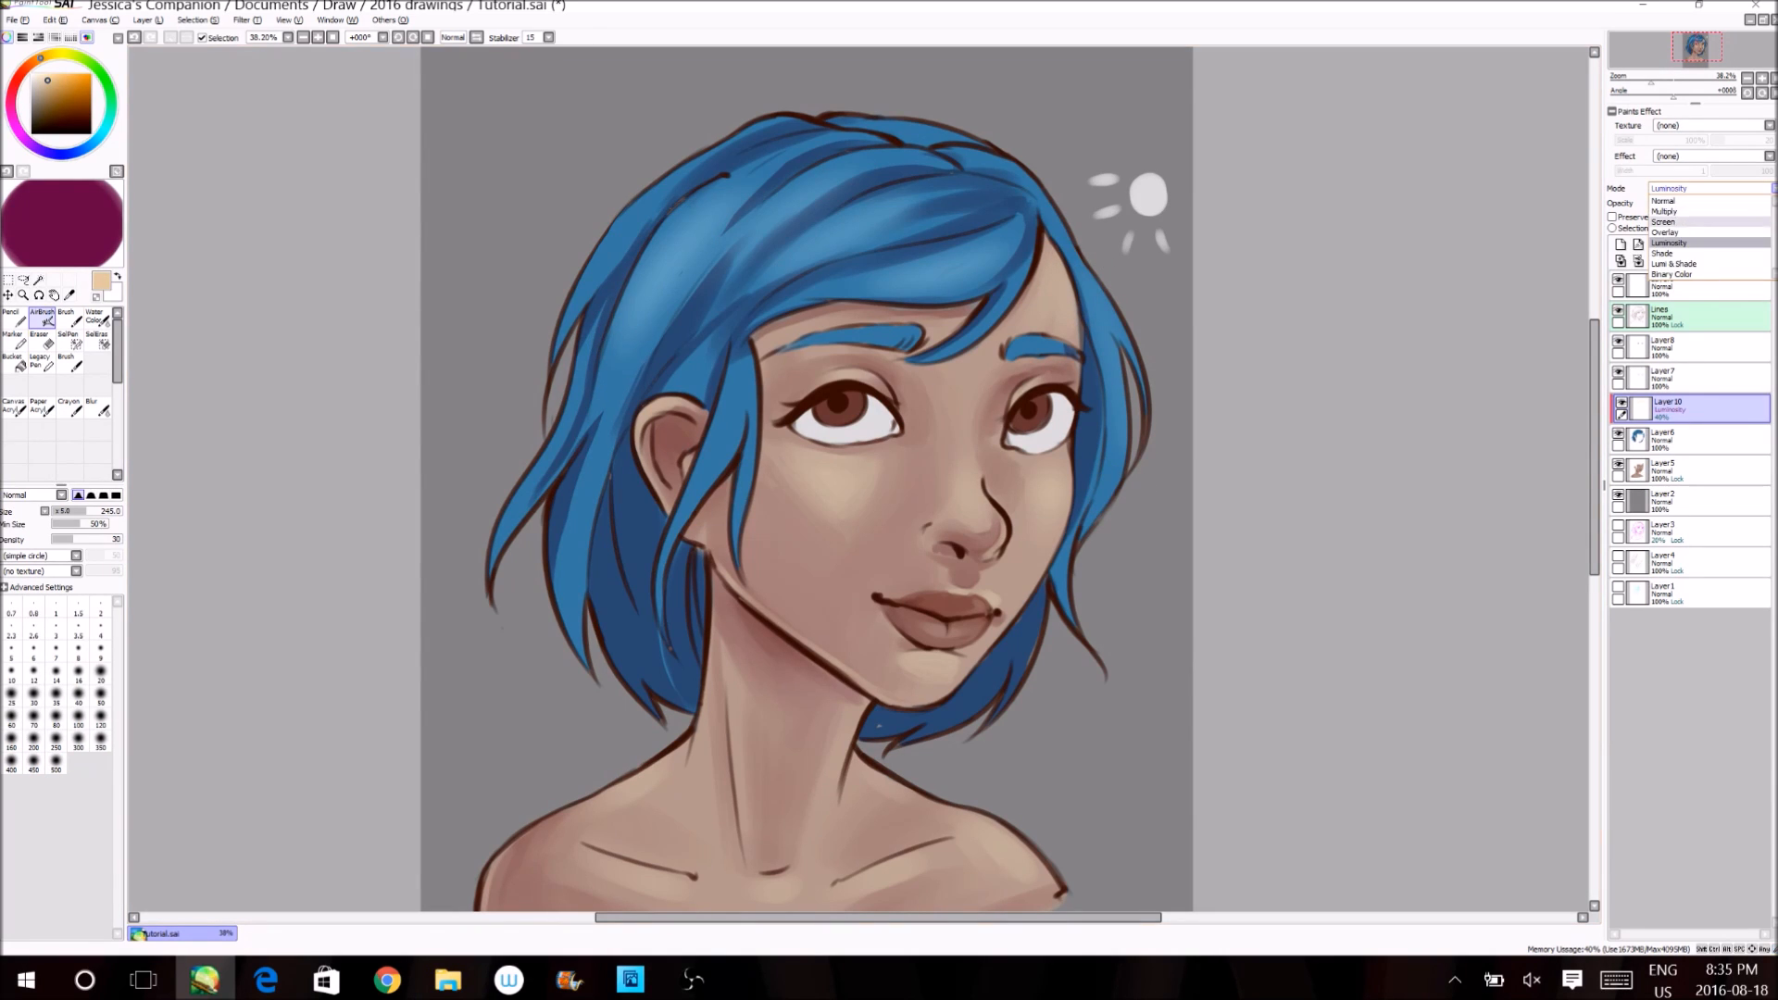
pyautogui.click(1710, 233)
pyautogui.moveTo(1703, 203); pyautogui.dragTo(1773, 203)
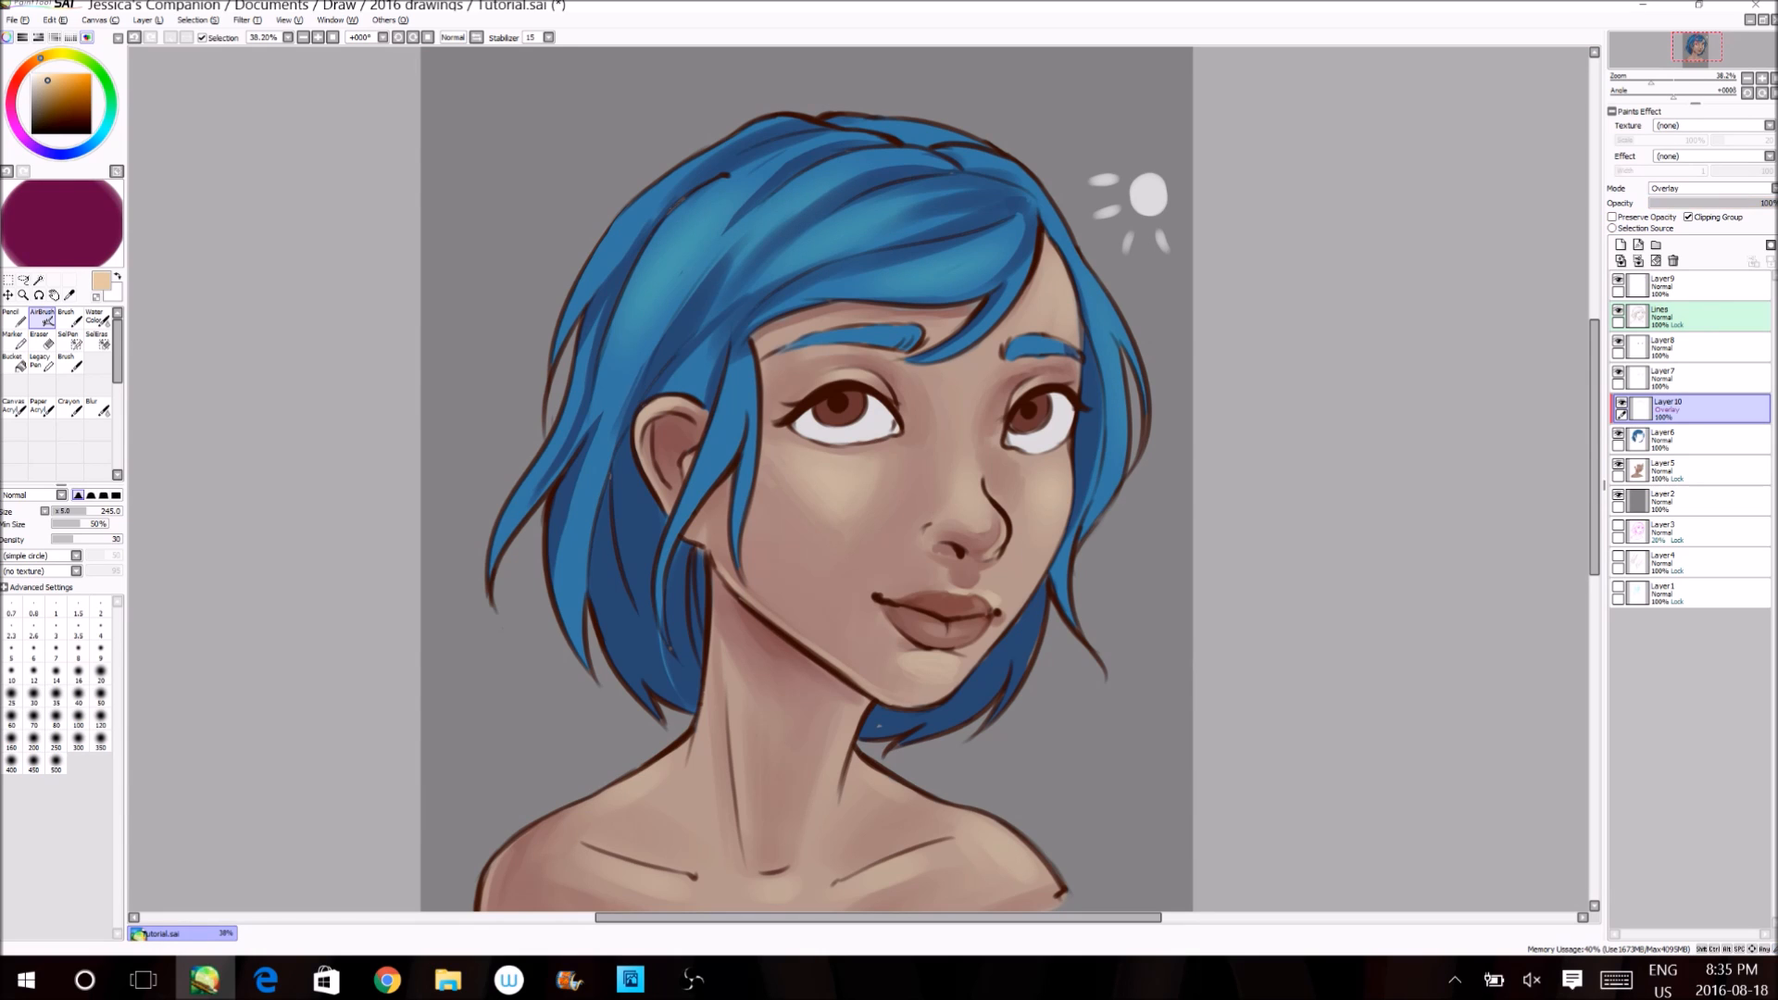
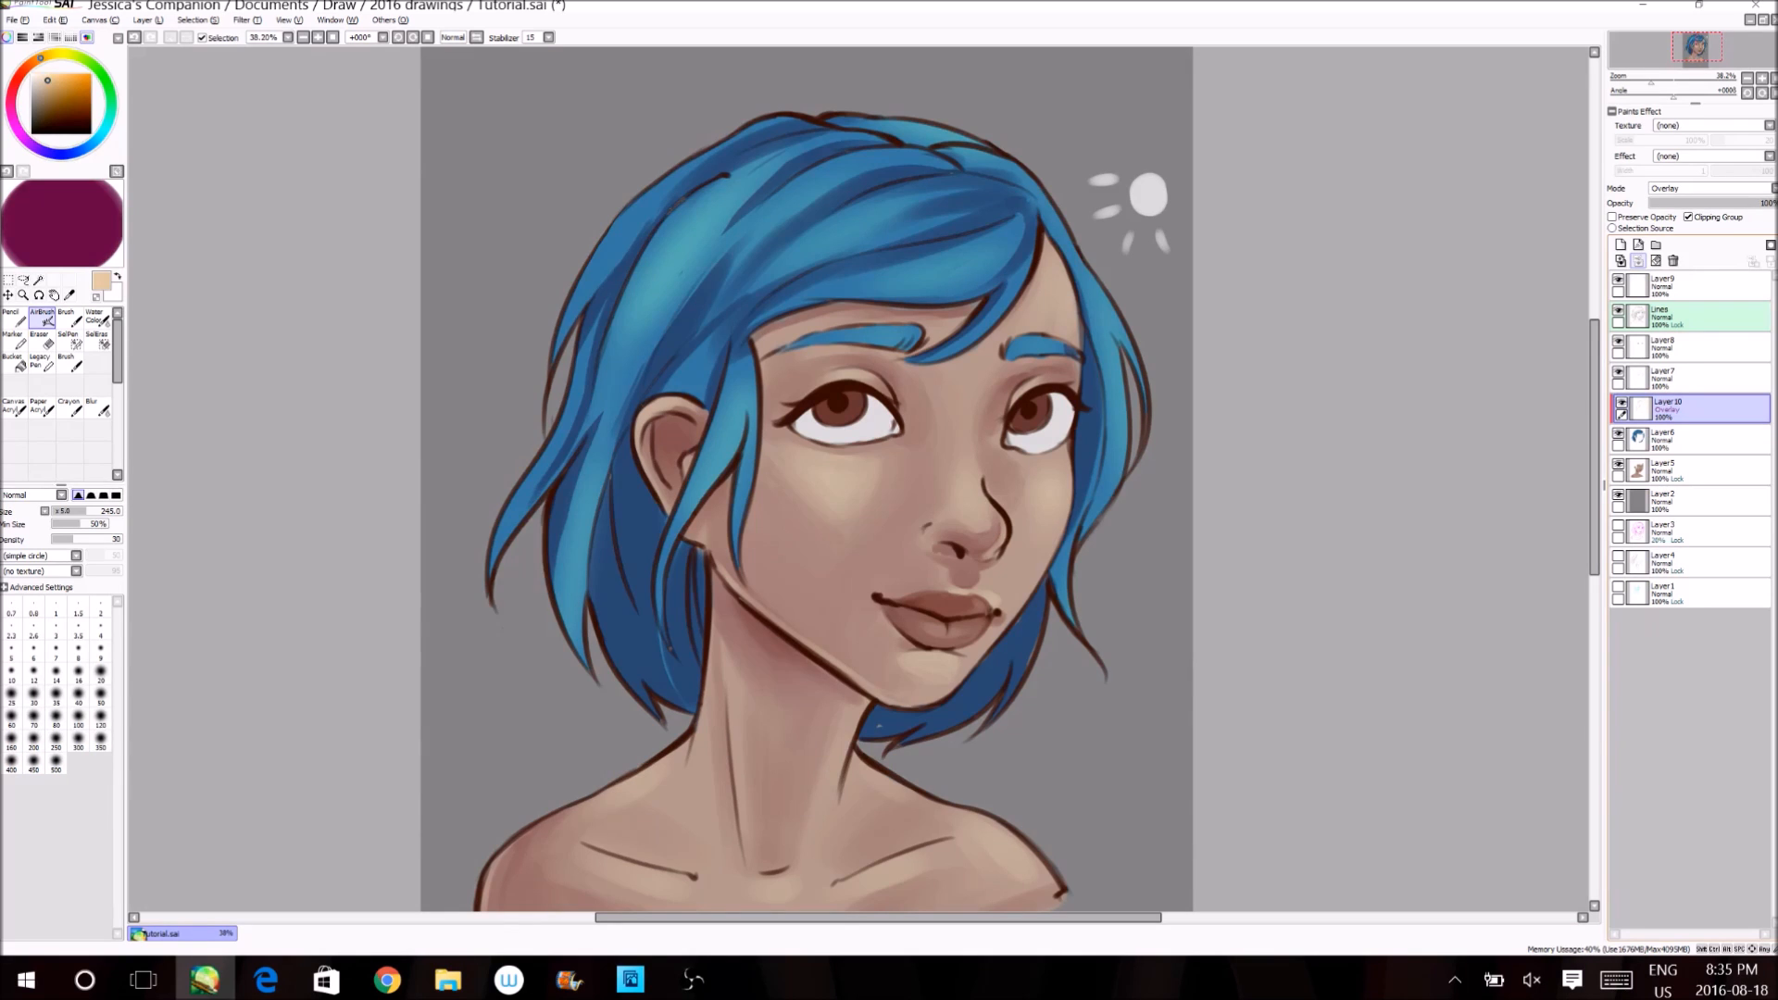
pyautogui.click(1639, 260)
# - Sample blues from the hair and brush strand detail into the long side lock behind the ear
pyautogui.press('b')
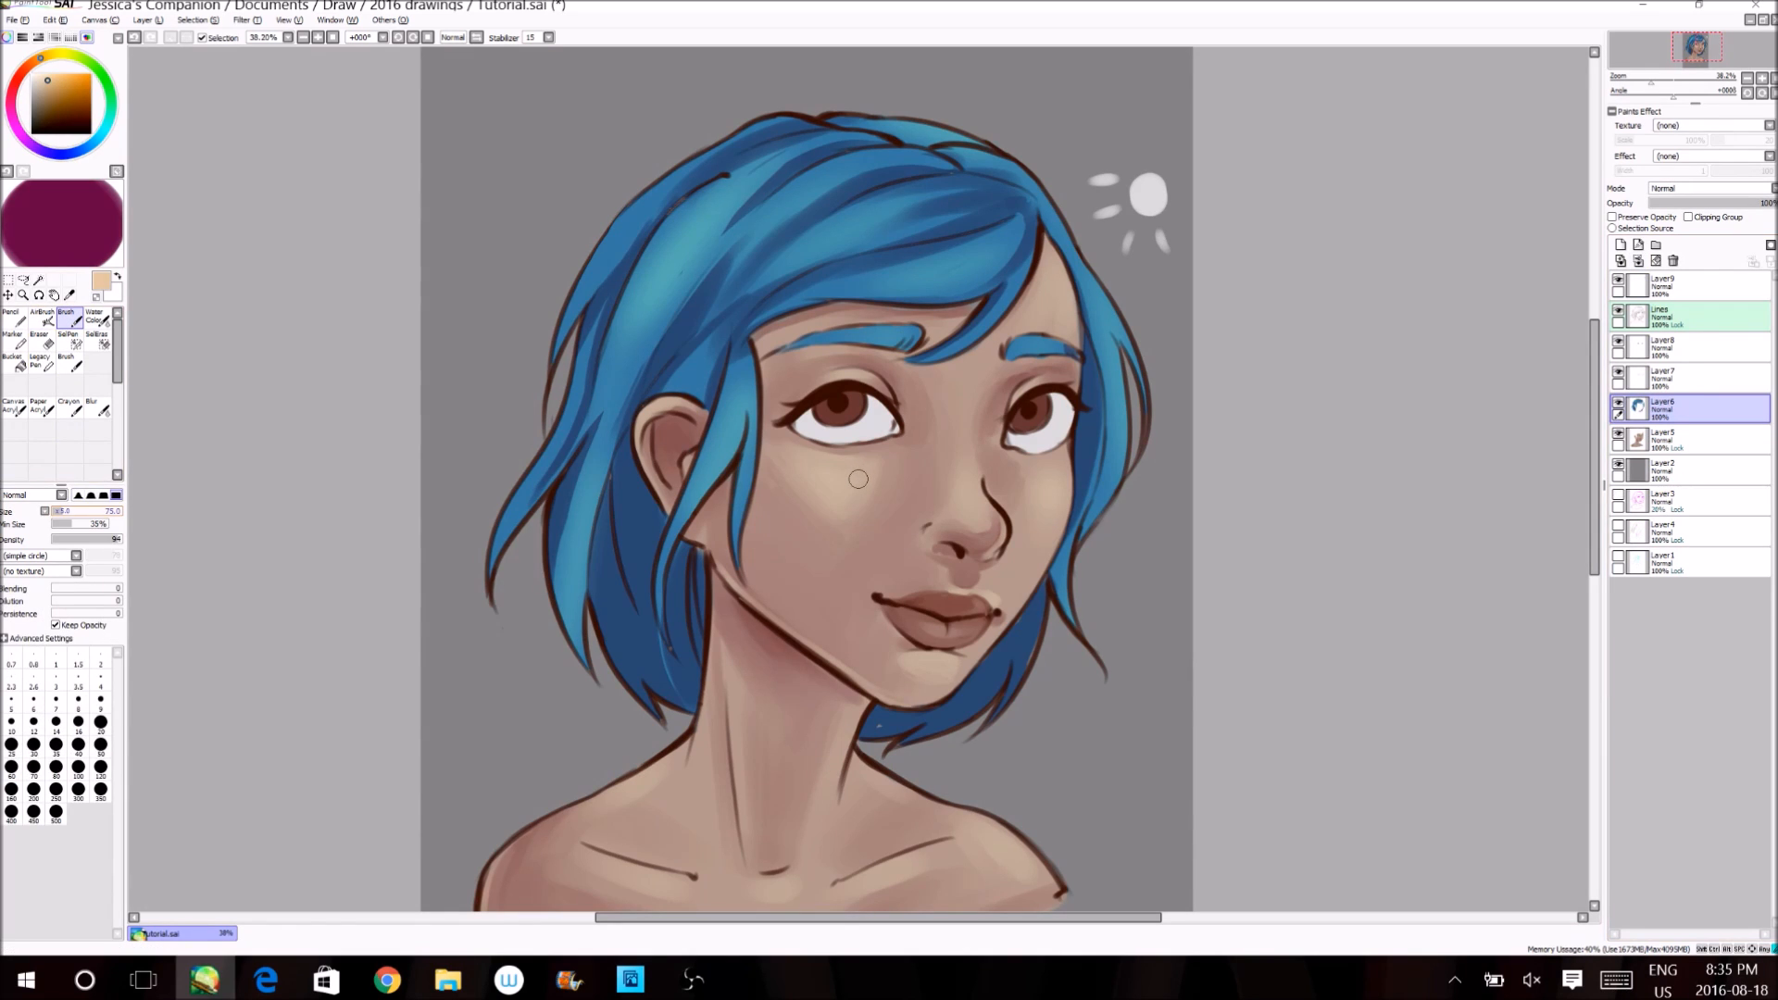
pyautogui.keyDown('alt'); pyautogui.click(732, 347); pyautogui.keyUp('alt')
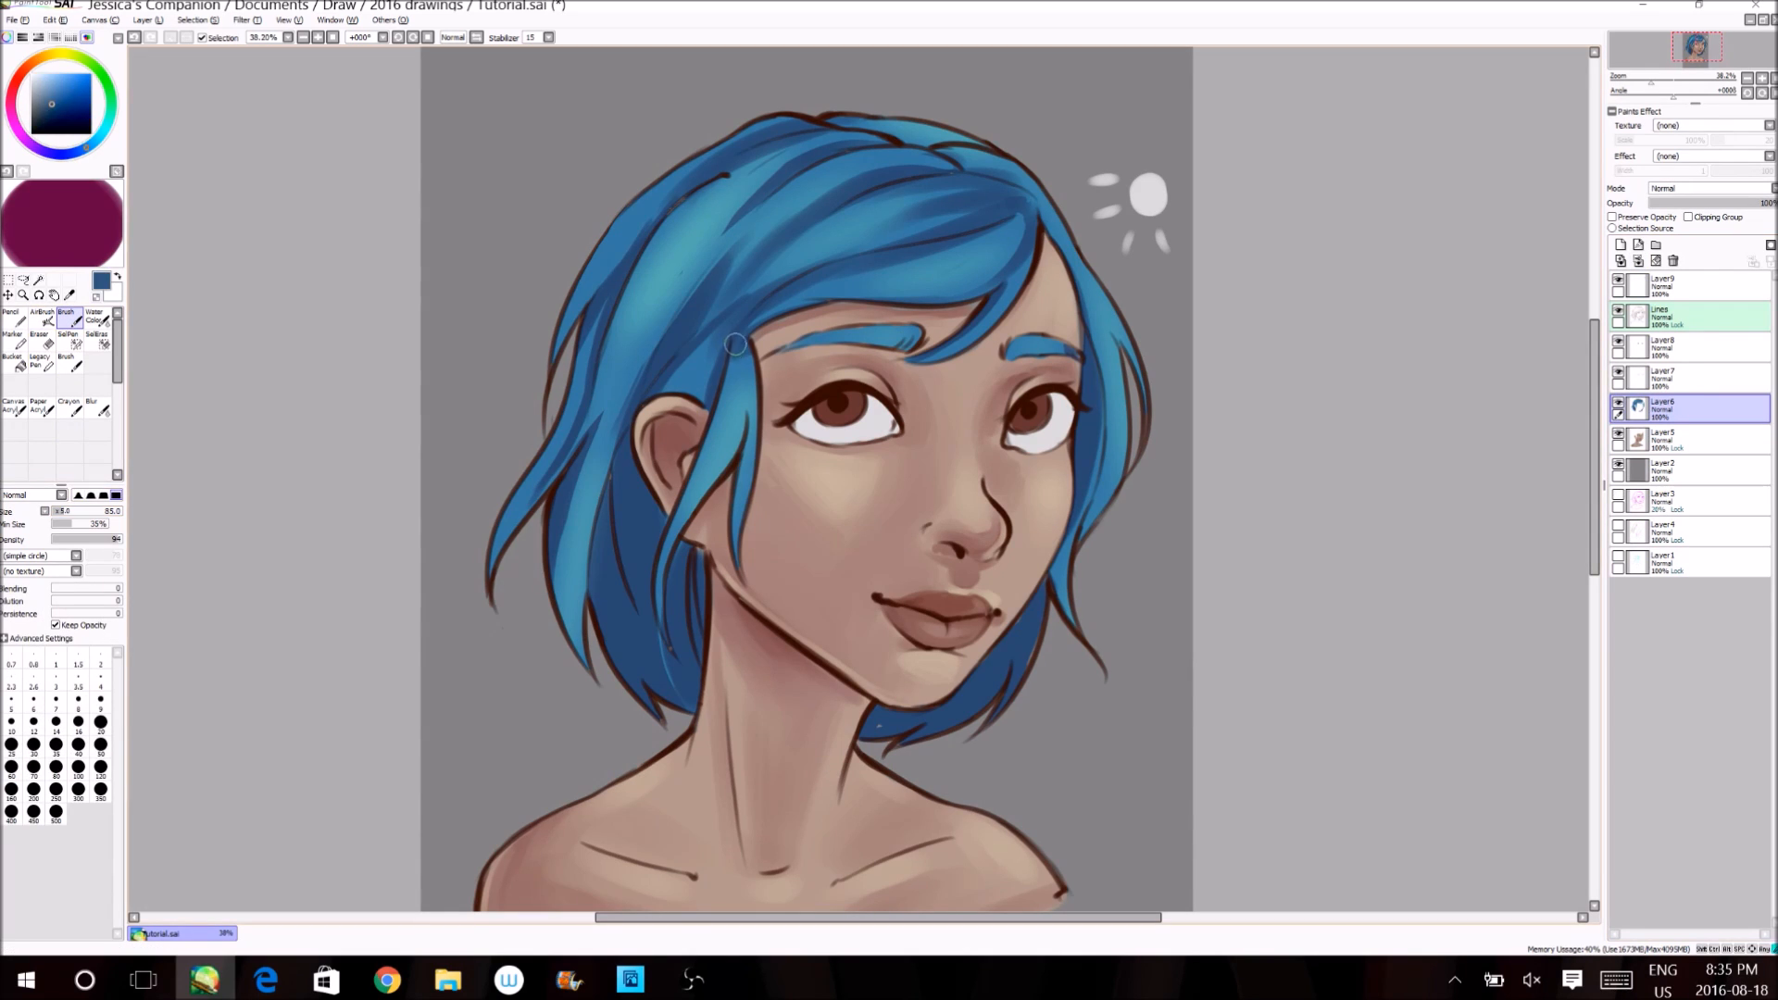
pyautogui.keyDown('alt'); pyautogui.click(691, 488); pyautogui.keyUp('alt')
pyautogui.keyDown('alt'); pyautogui.click(630, 394); pyautogui.keyUp('alt')
pyautogui.moveTo(580, 454); pyautogui.dragTo(569, 565)
pyautogui.keyDown('alt'); pyautogui.click(587, 515); pyautogui.keyUp('alt')
pyautogui.moveTo(608, 439); pyautogui.dragTo(566, 607)
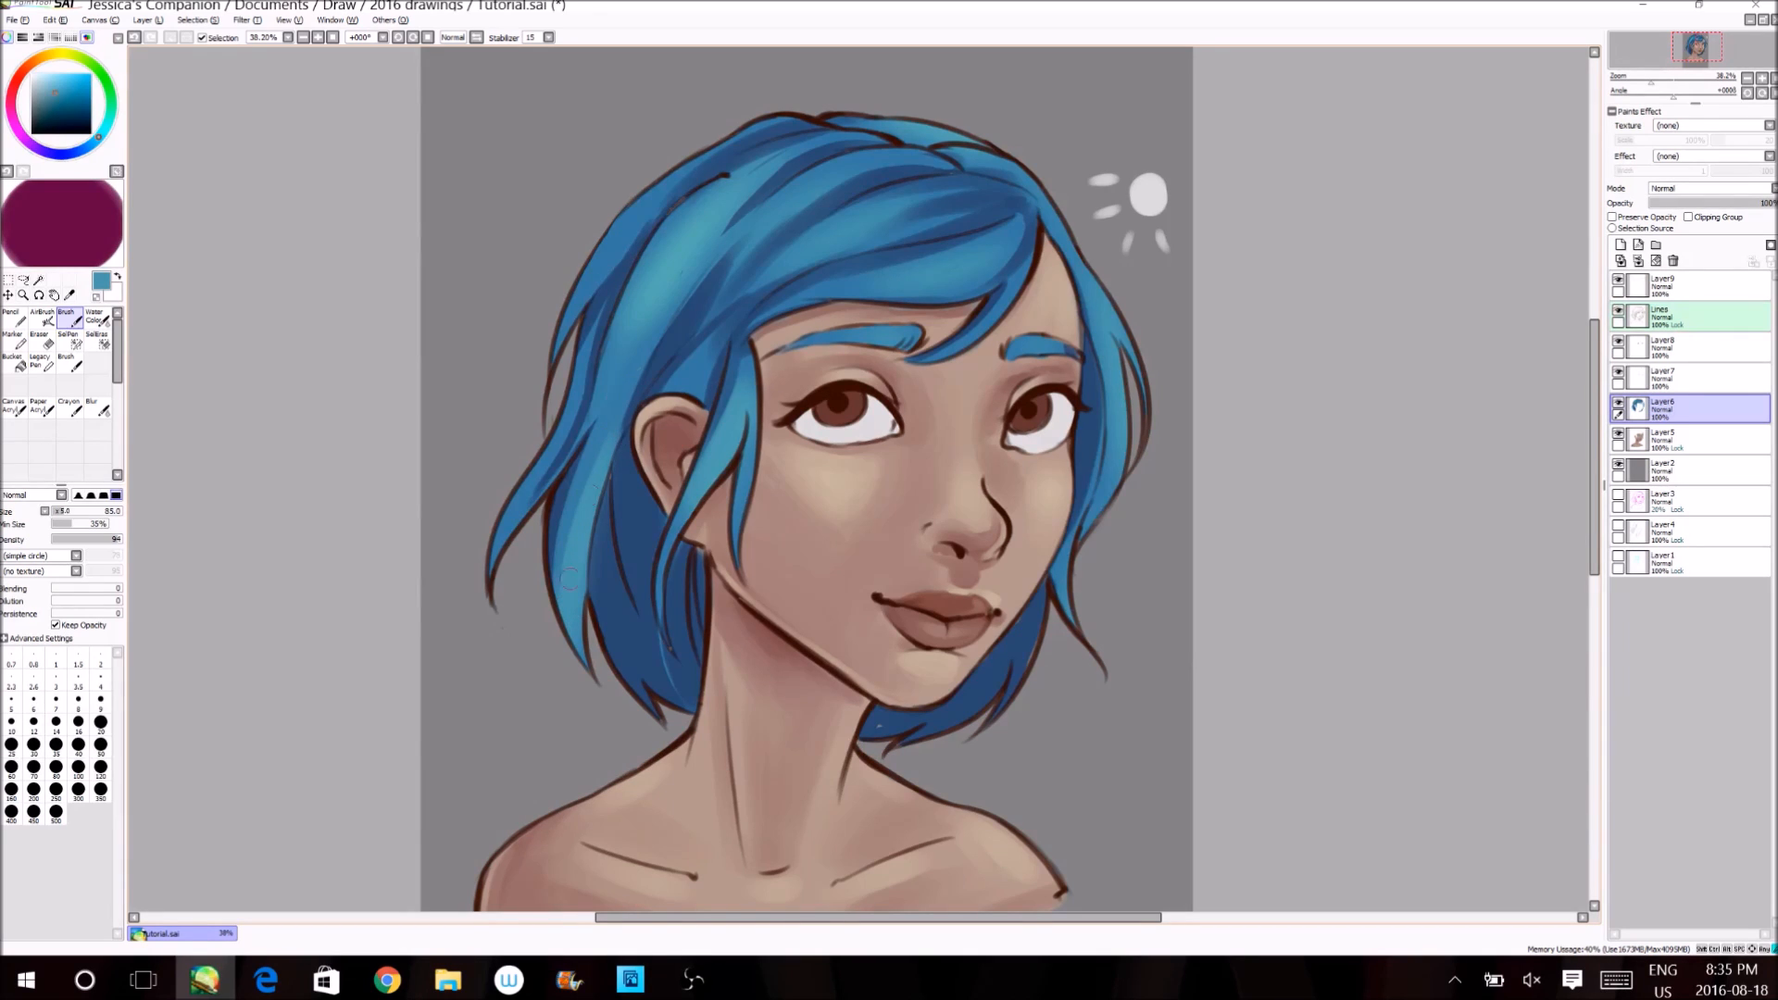
# - Sample blues from the hair and brush strand detail from the side above the ear up to the crown
pyautogui.keyDown('alt'); pyautogui.click(617, 387); pyautogui.keyUp('alt')
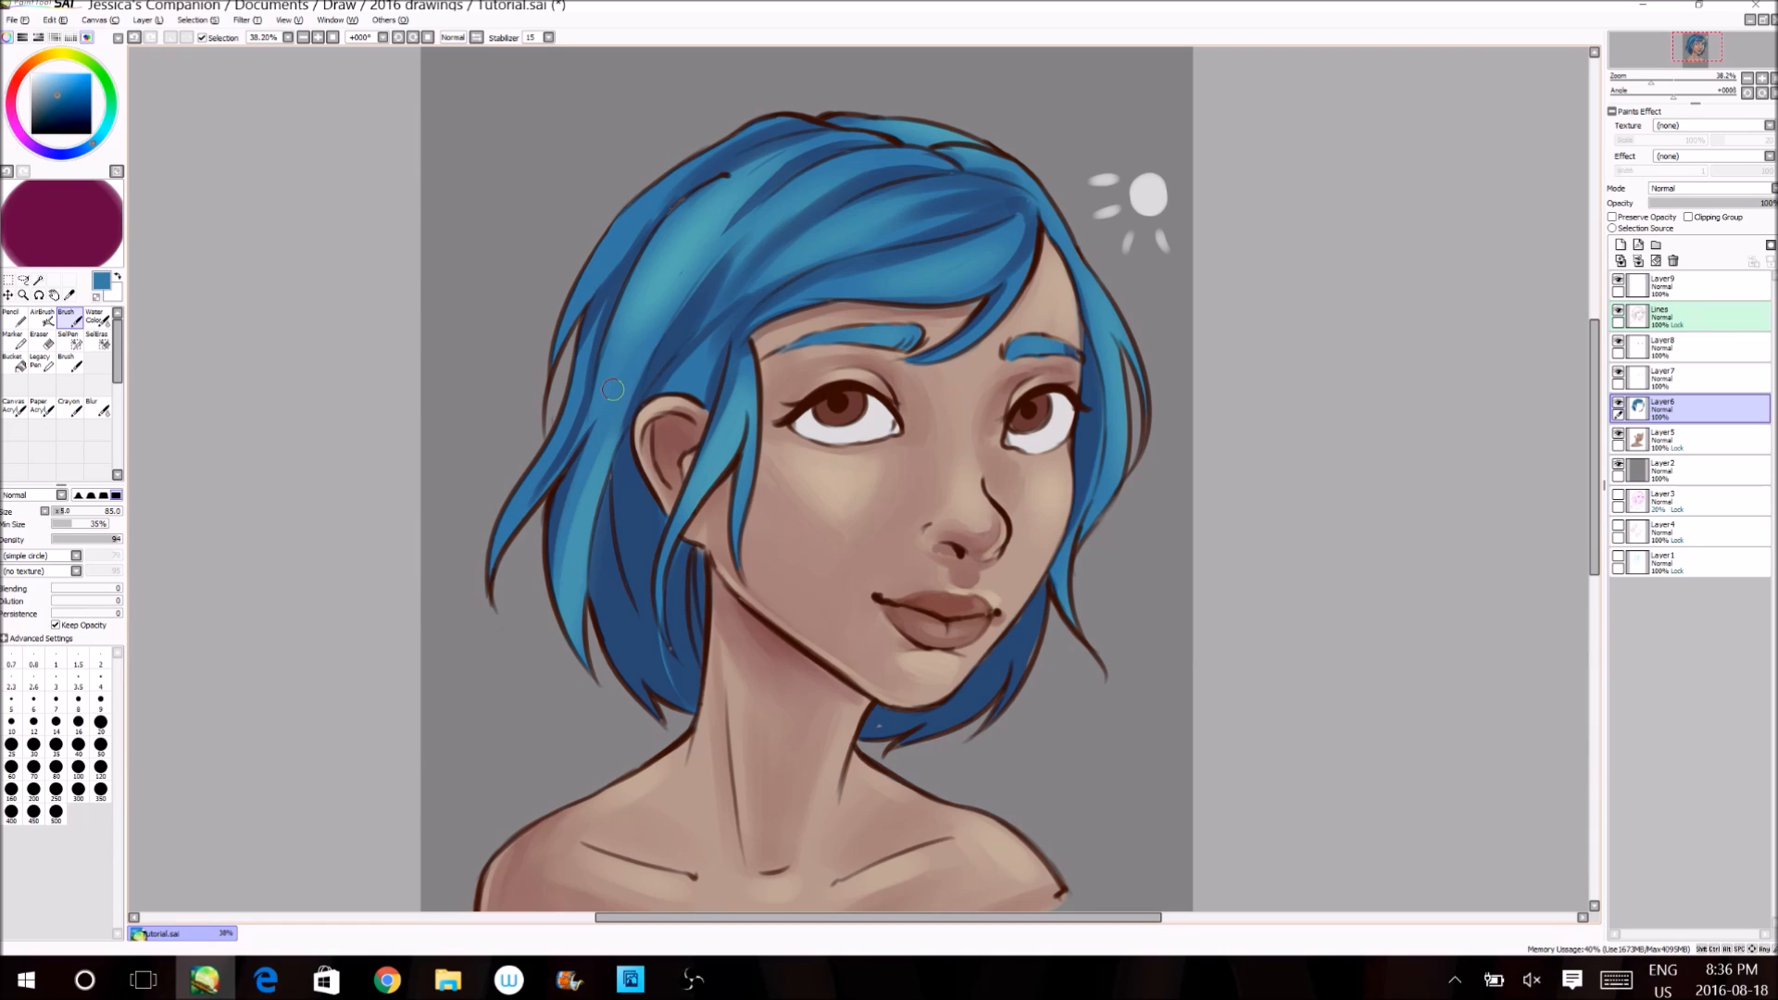
pyautogui.keyDown('alt'); pyautogui.click(611, 435); pyautogui.keyUp('alt')
pyautogui.hotkey('ctrl', 'z')
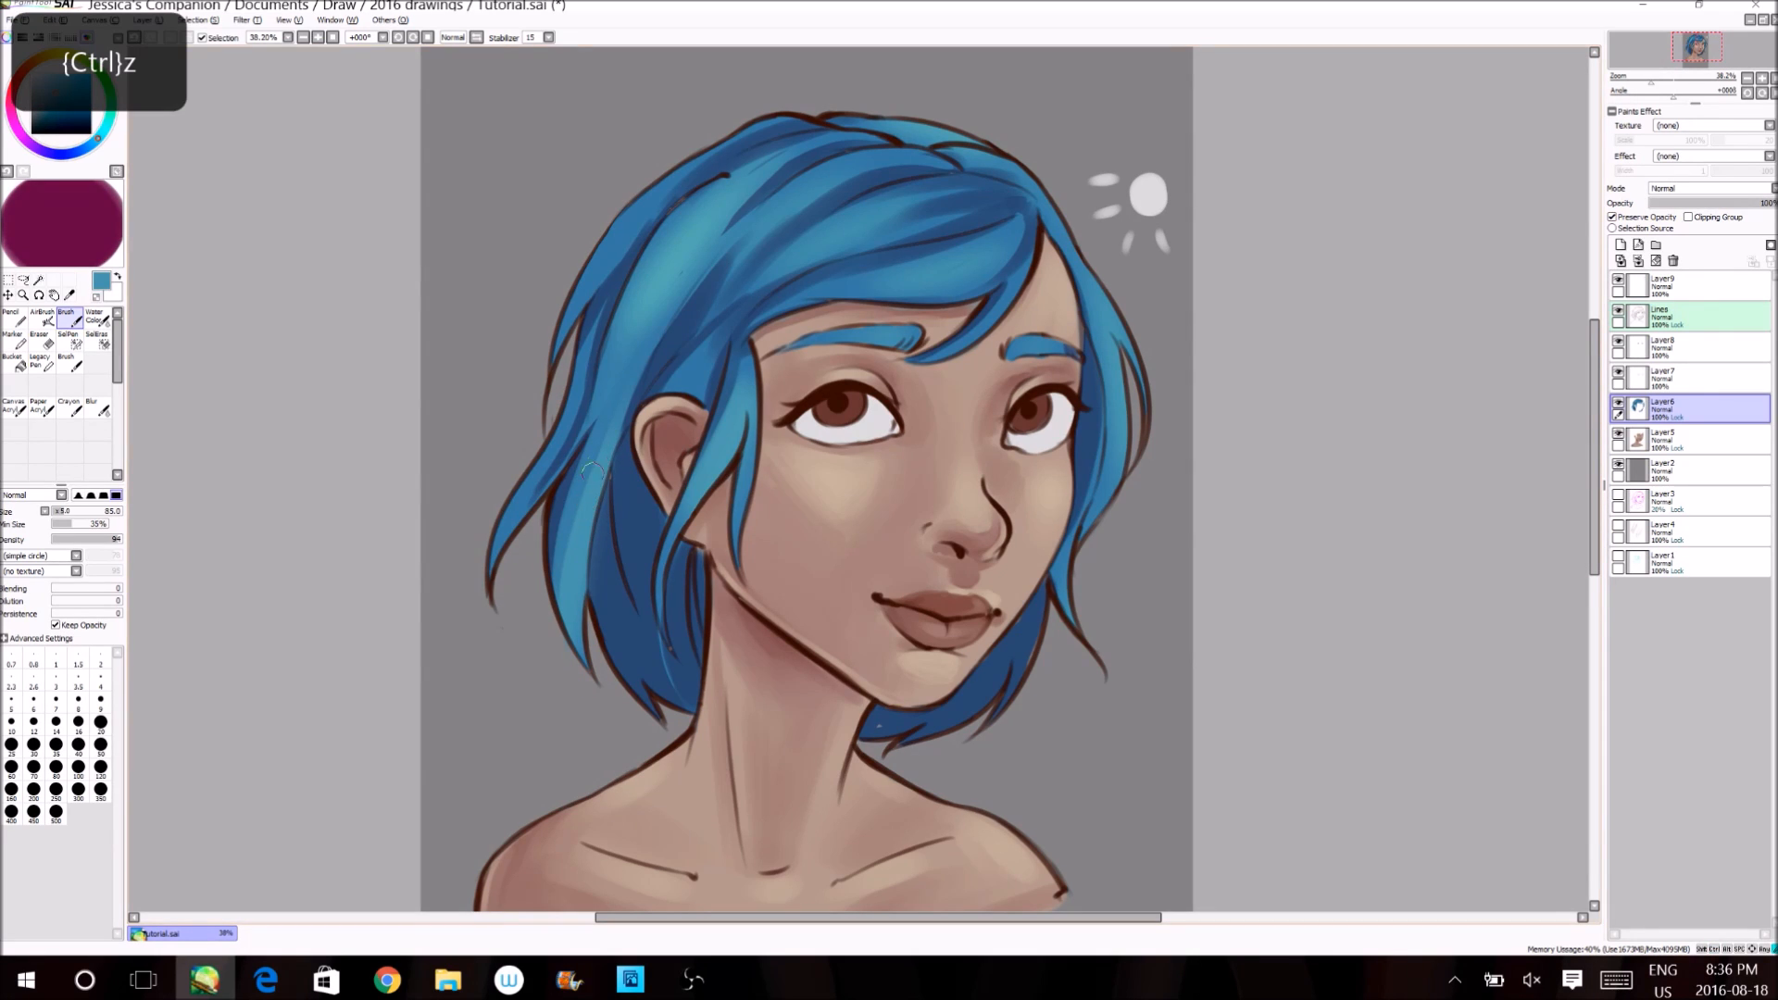
pyautogui.keyDown('alt'); pyautogui.click(621, 353); pyautogui.keyUp('alt')
pyautogui.moveTo(641, 333); pyautogui.dragTo(678, 259)
pyautogui.rightClick(750, 172)
pyautogui.rightClick(789, 172)
pyautogui.moveTo(848, 139); pyautogui.dragTo(723, 206)
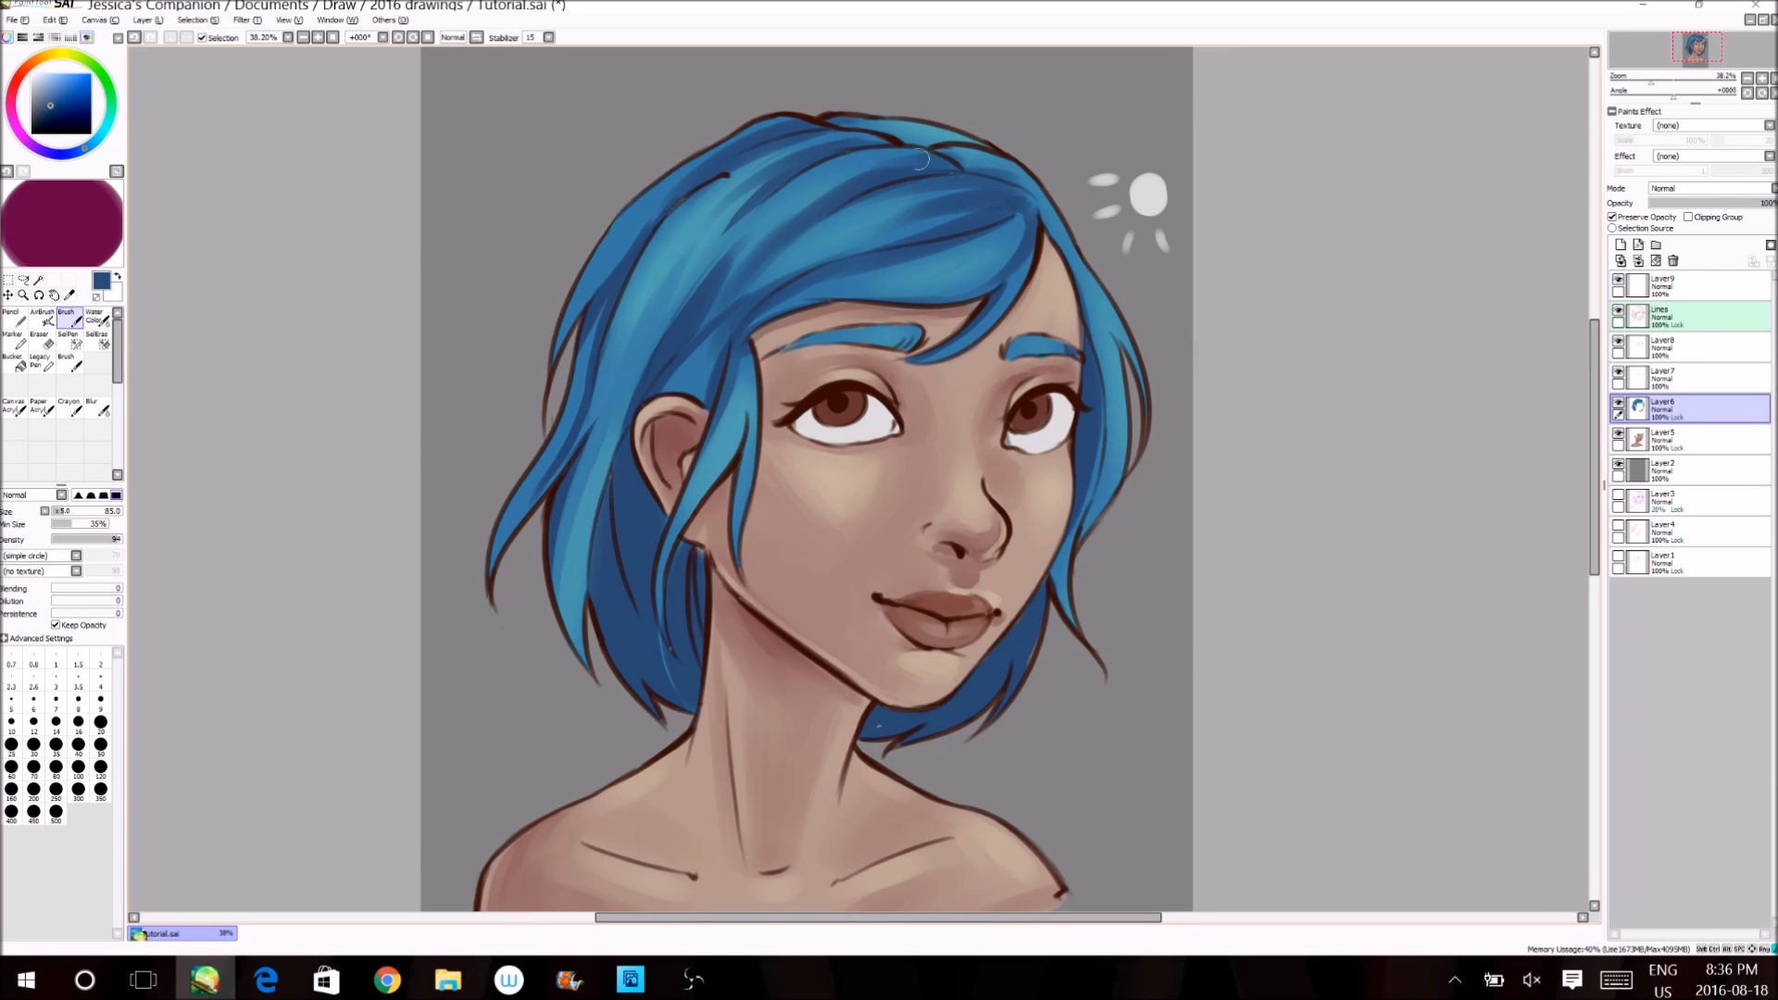
# - Brush alternating dark and light sampled blues through the fringe and the hair sweeping back above the ear
pyautogui.rightClick(898, 219)
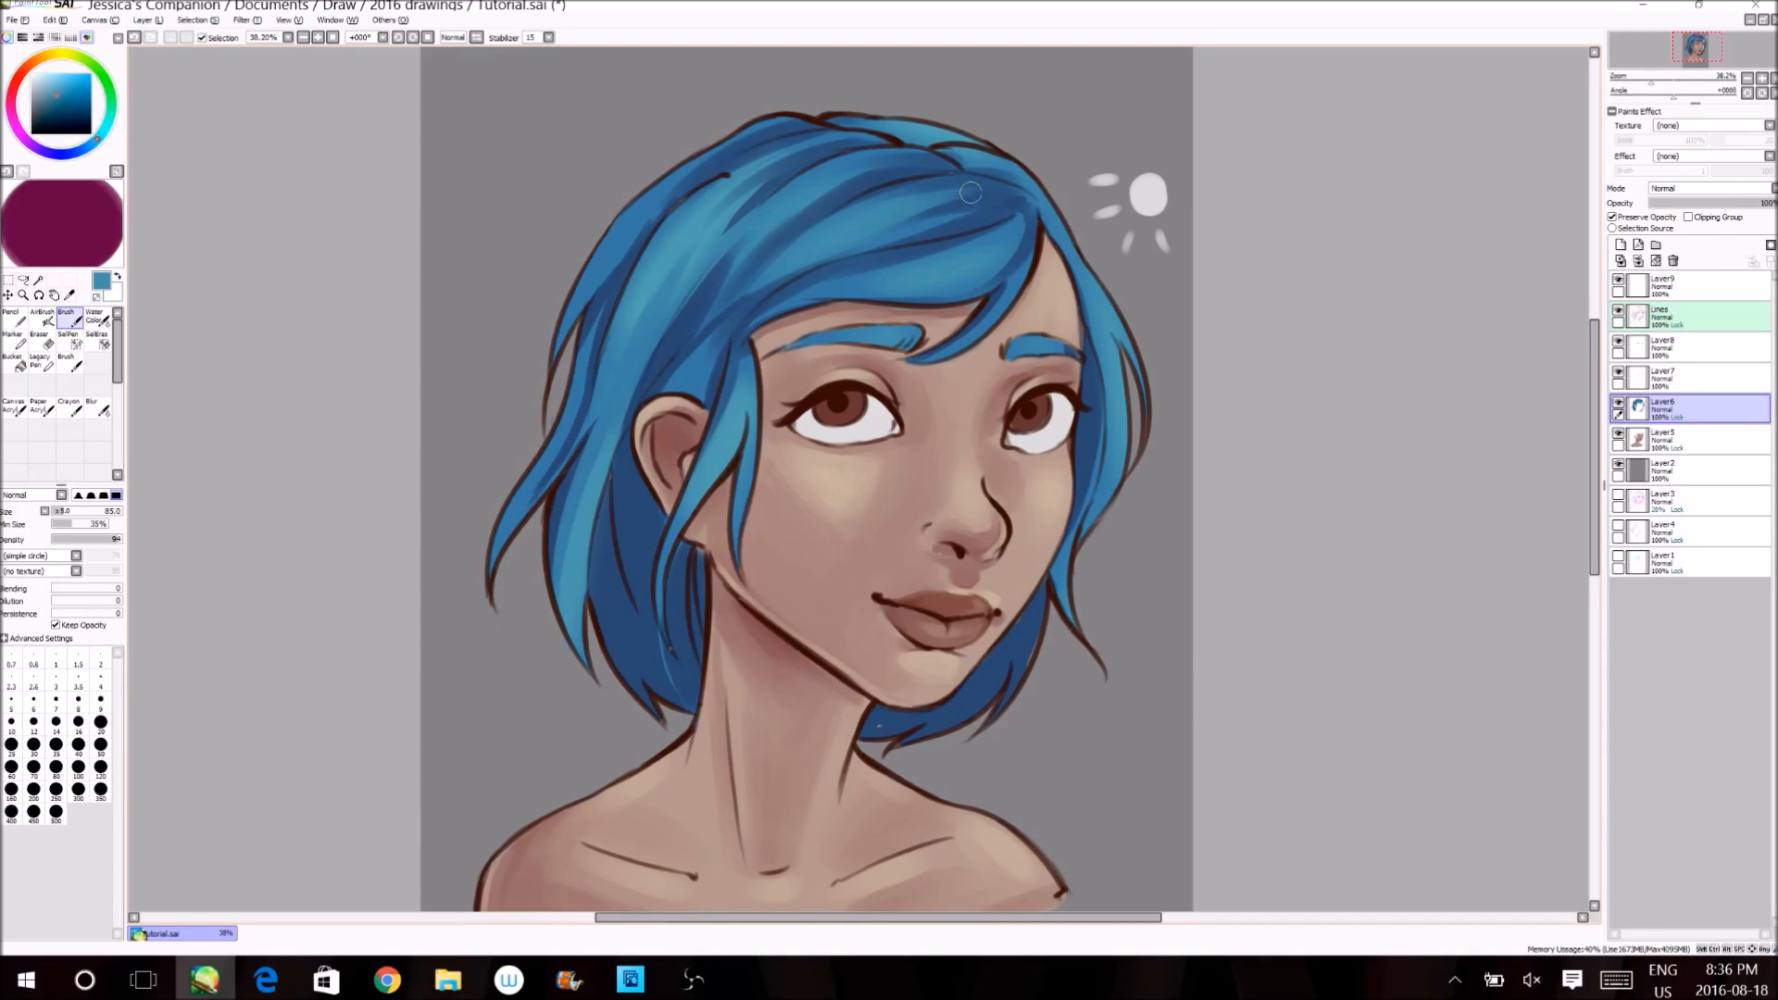
pyautogui.rightClick(977, 196)
pyautogui.moveTo(707, 324); pyautogui.dragTo(831, 237)
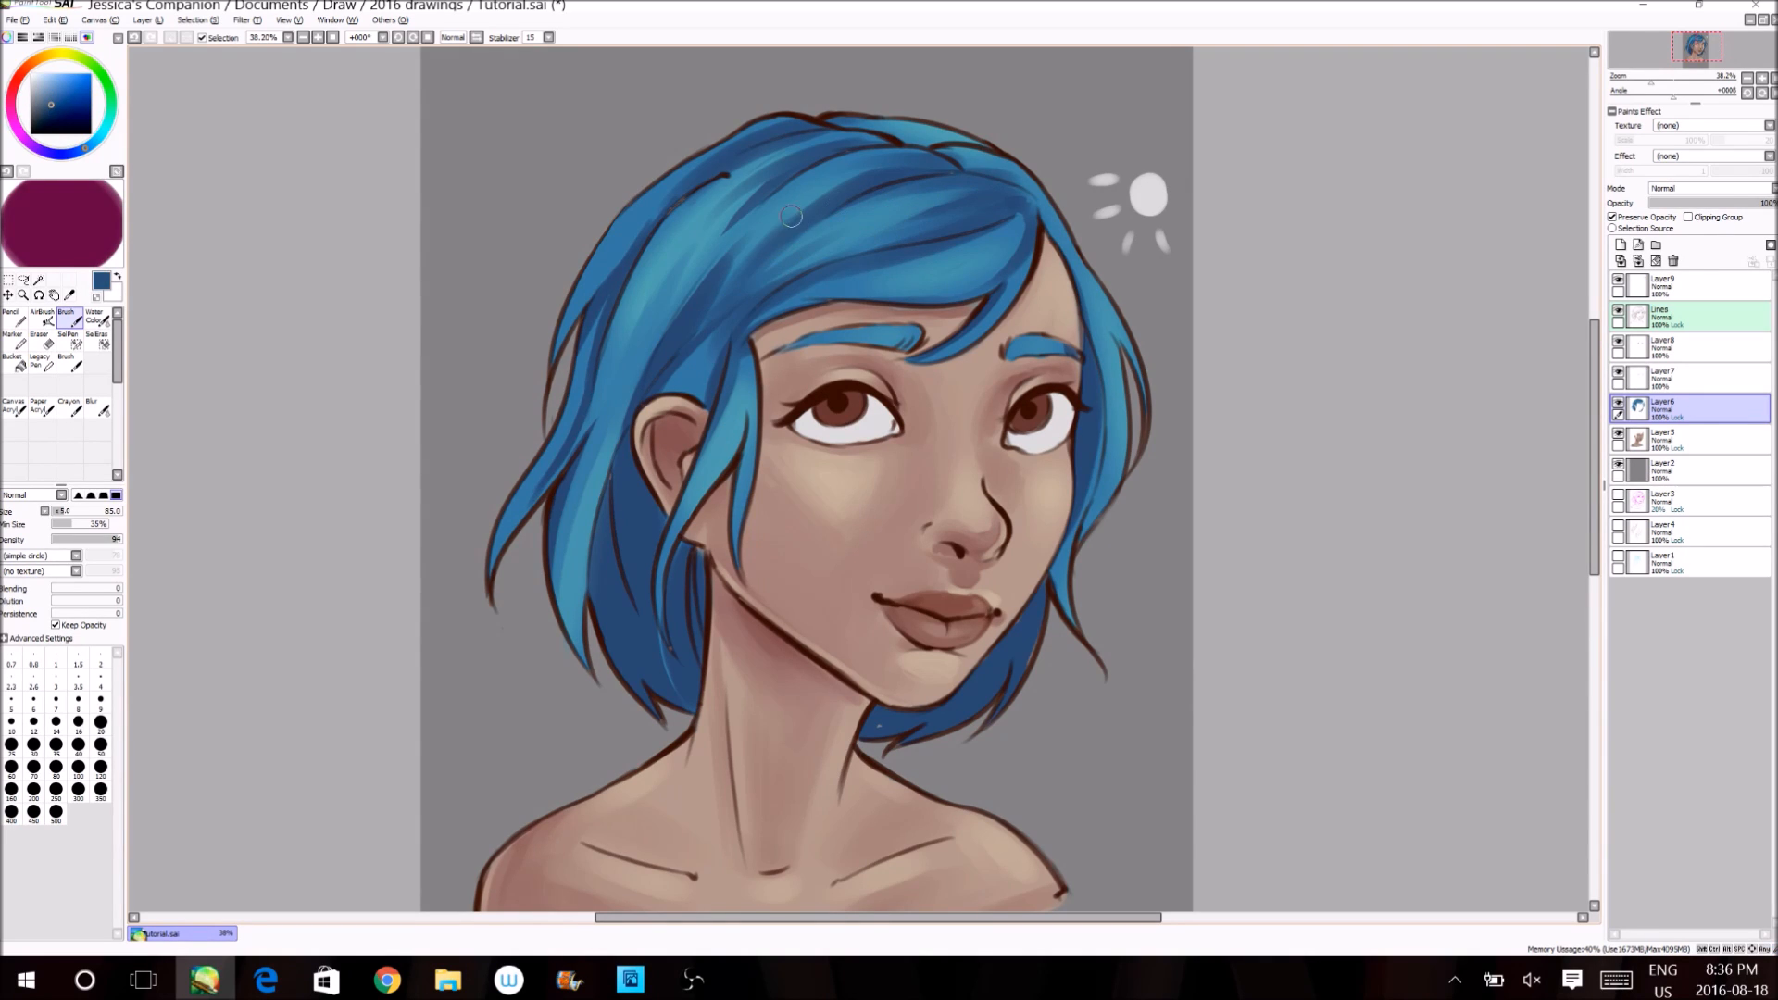
pyautogui.rightClick(792, 218)
pyautogui.moveTo(727, 285)
pyautogui.mouseDown()
pyautogui.moveTo(833, 214)
pyautogui.moveTo(743, 290)
pyautogui.moveTo(786, 245)
pyautogui.moveTo(747, 261)
pyautogui.moveTo(699, 323)
pyautogui.mouseUp()
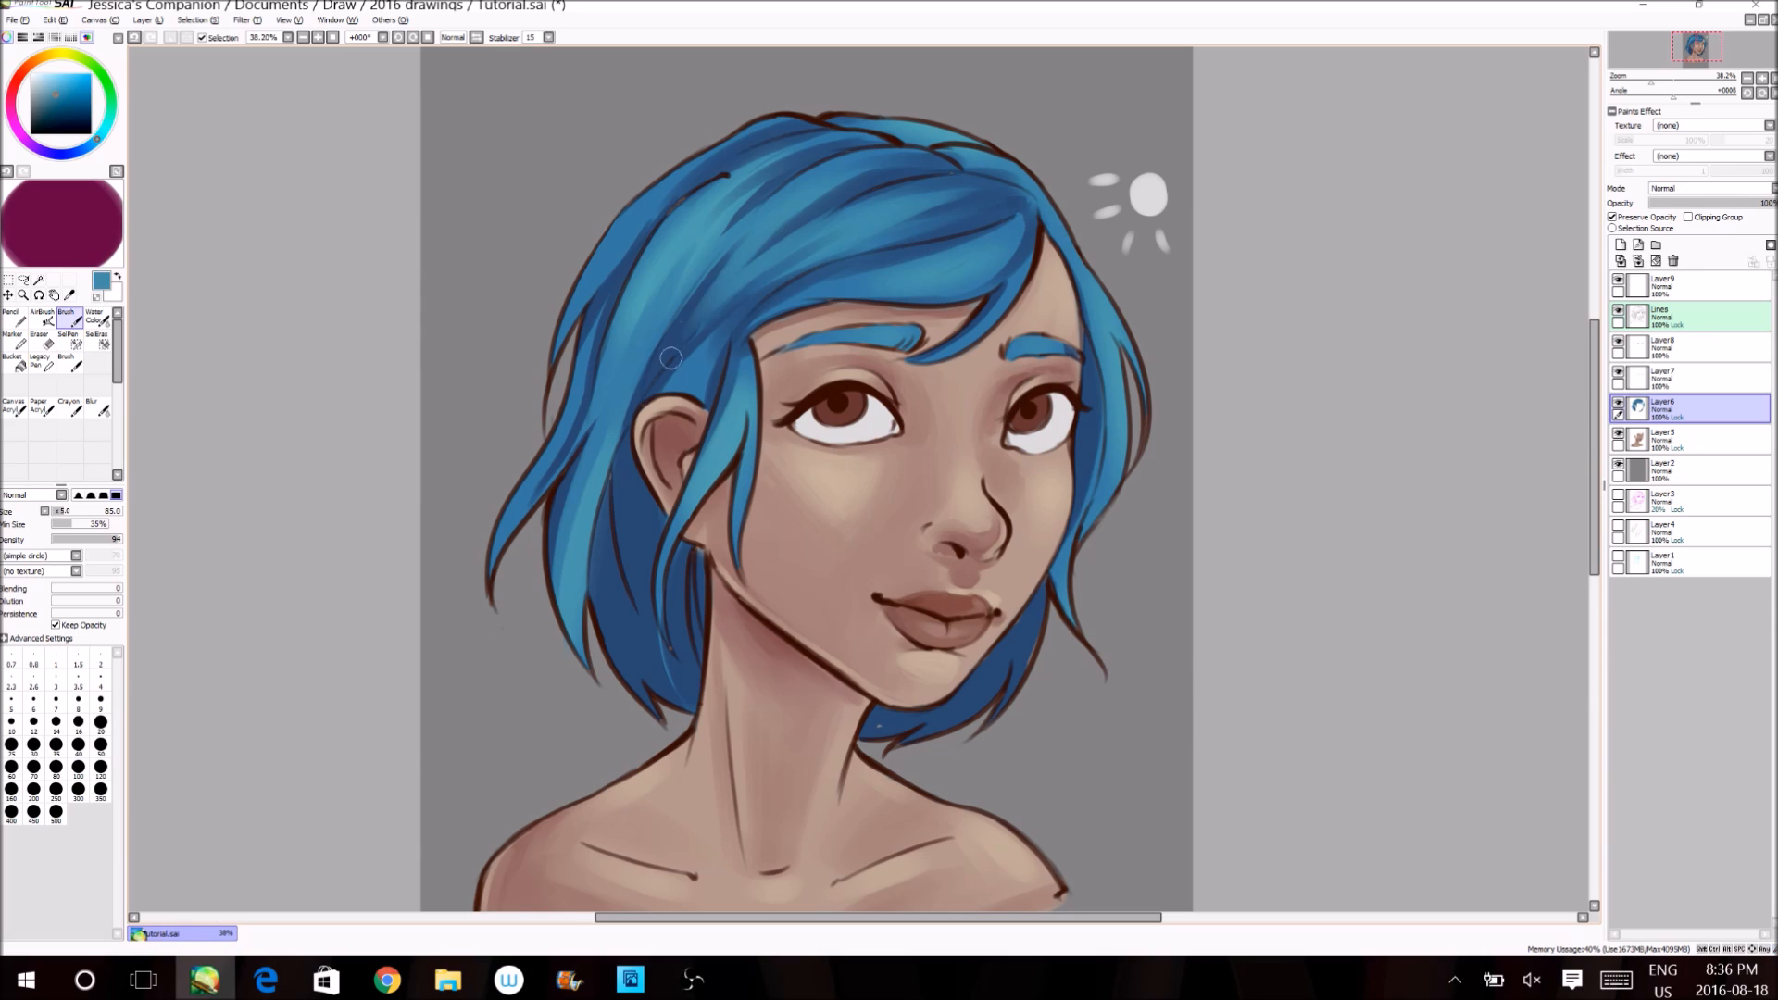
pyautogui.moveTo(724, 263)
pyautogui.mouseDown()
pyautogui.moveTo(769, 227)
pyautogui.moveTo(676, 371)
pyautogui.moveTo(698, 304)
pyautogui.moveTo(652, 374)
pyautogui.moveTo(741, 252)
pyautogui.mouseUp()
# - Paint strand strokes into the side hair behind the ear and touch up the thin strand beside the neck
pyautogui.rightClick(656, 368)
pyautogui.moveTo(637, 374); pyautogui.dragTo(597, 504)
pyautogui.moveTo(732, 375)
pyautogui.mouseDown()
pyautogui.moveTo(649, 653)
pyautogui.moveTo(668, 699)
pyautogui.mouseUp()
pyautogui.hotkey('ctrl', 'z')
pyautogui.moveTo(659, 622); pyautogui.dragTo(672, 687)
pyautogui.moveTo(618, 438); pyautogui.dragTo(610, 458)
# - Pick a very dark violet-blue and paint a deep shadow stroke into the under-hair behind the ear
pyautogui.click(56, 118)
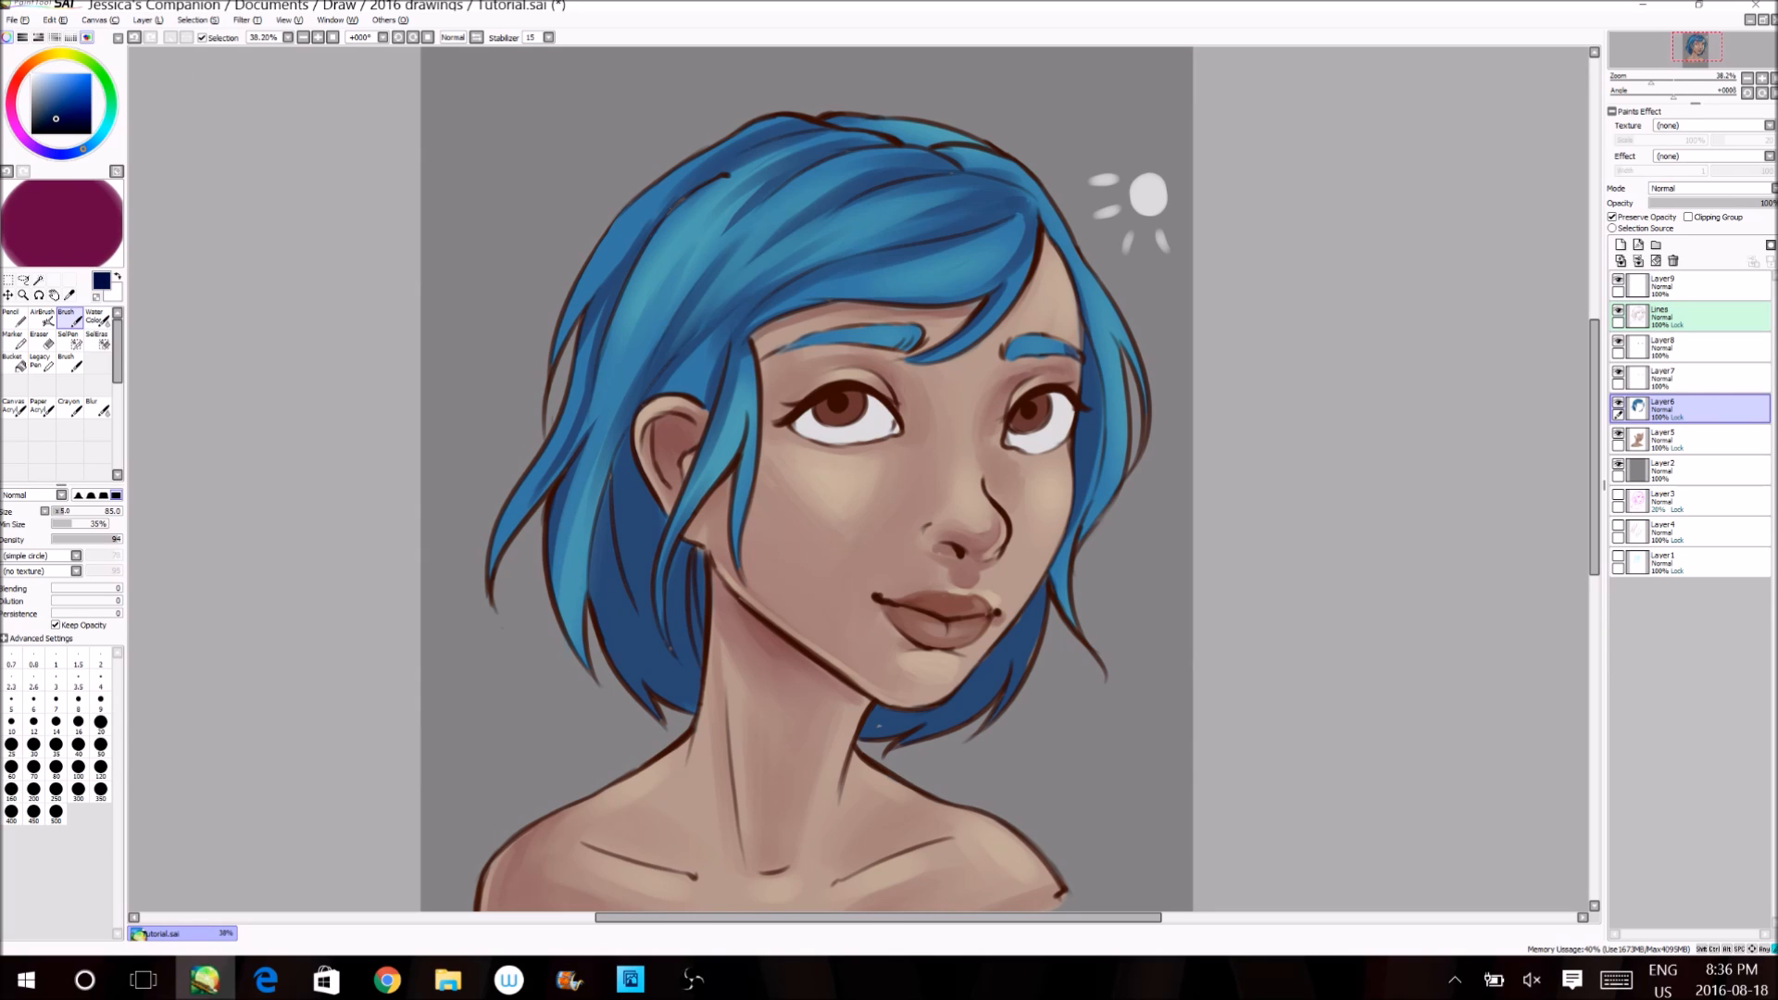
pyautogui.moveTo(84, 147); pyautogui.dragTo(110, 115)
pyautogui.moveTo(620, 477); pyautogui.dragTo(630, 638)
pyautogui.hotkey('ctrl', 'z')
pyautogui.hotkey('ctrl', 'z')
pyautogui.moveTo(611, 501); pyautogui.dragTo(650, 668)
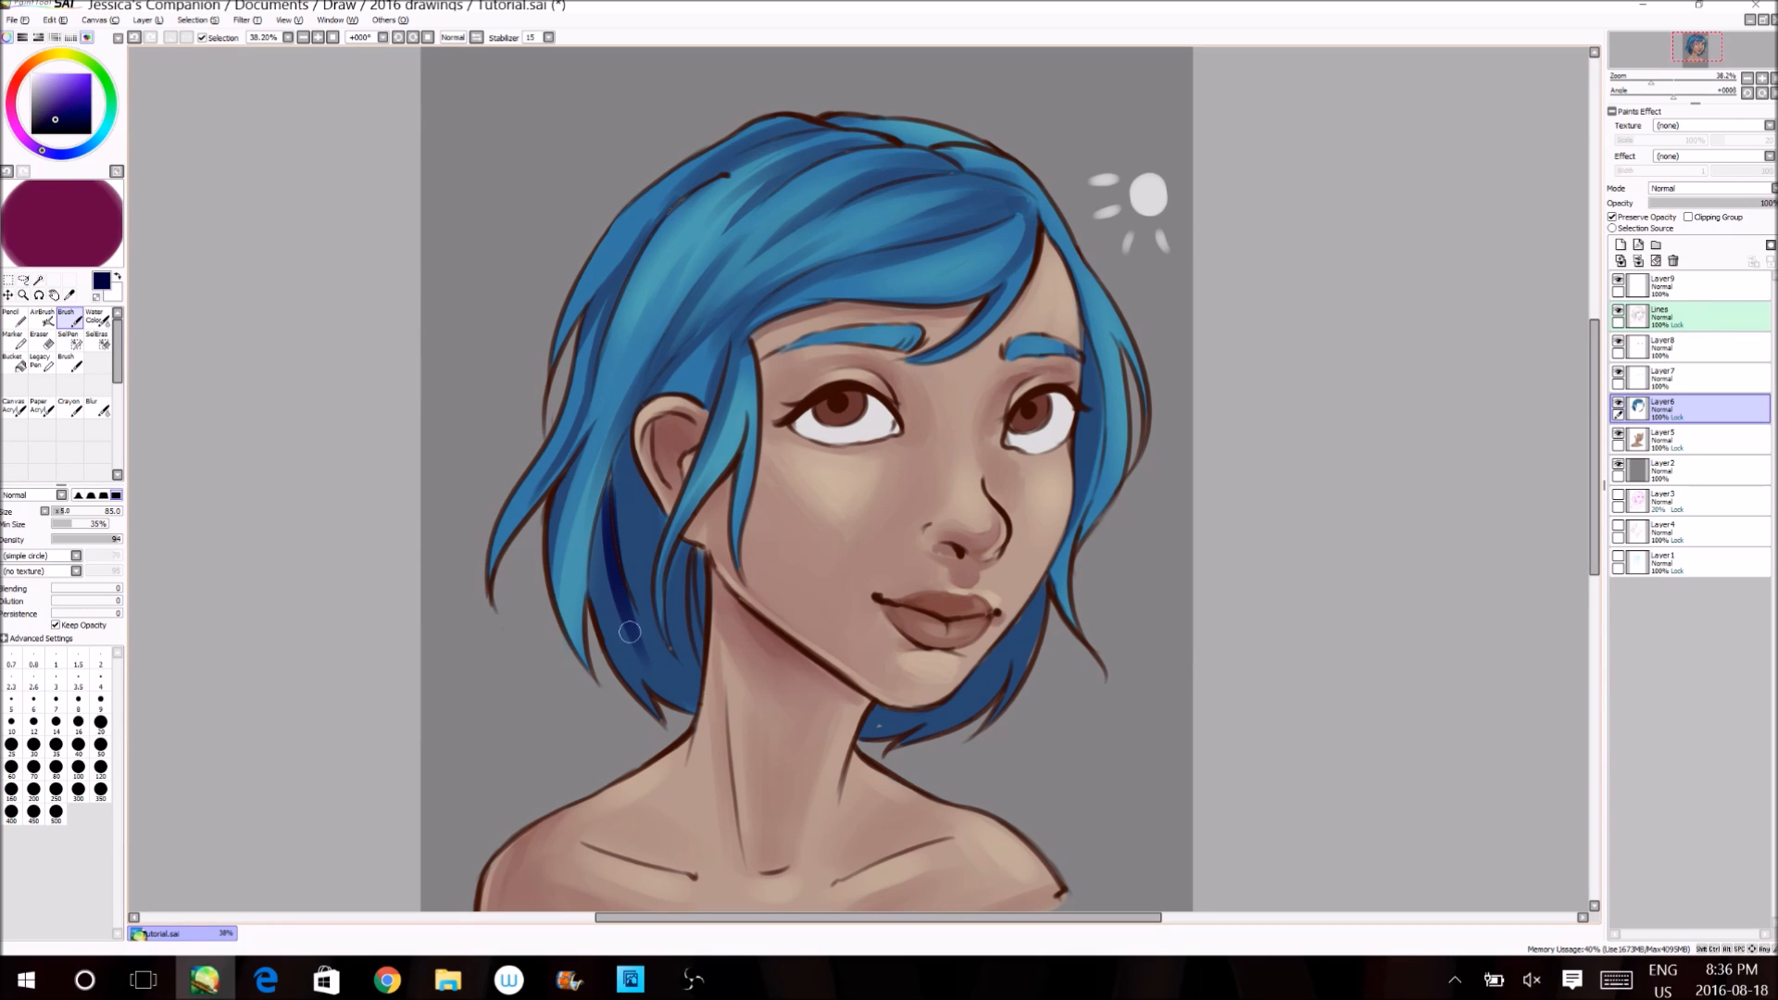
# - Sample intermediate navy tones and blend the dark shadow stroke into the surrounding under-hair behind the ear
pyautogui.rightClick(630, 631)
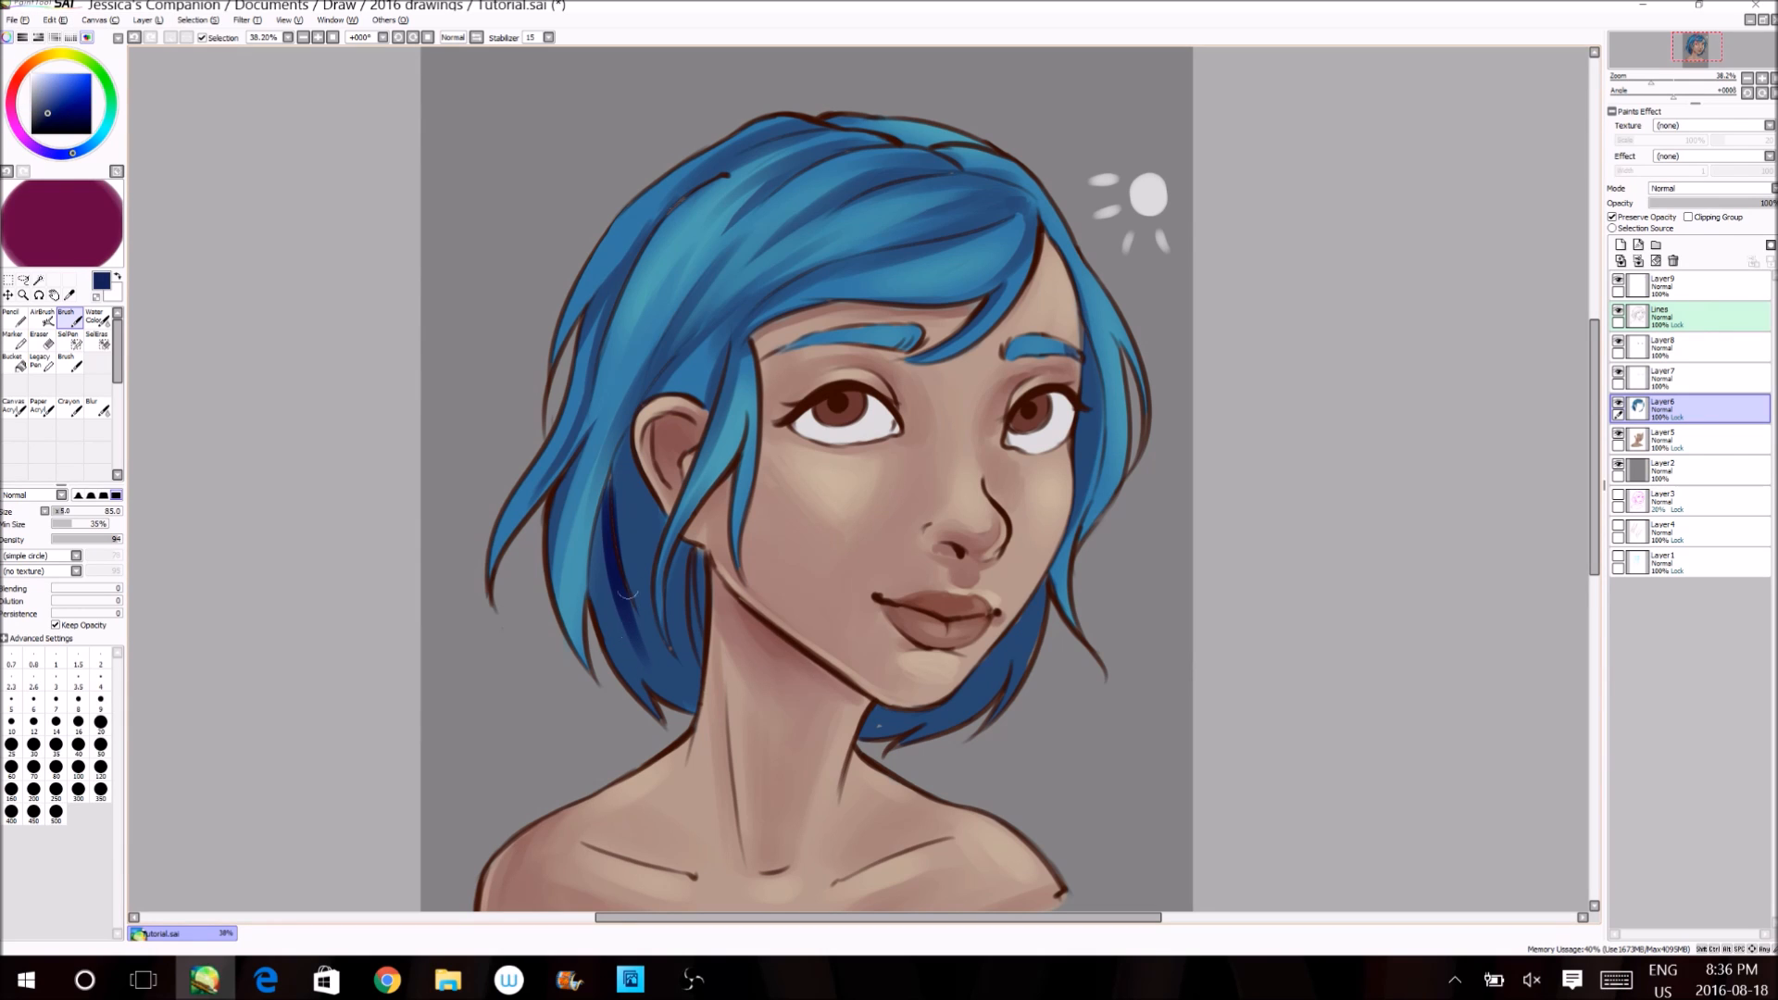
pyautogui.moveTo(622, 464)
pyautogui.mouseDown()
pyautogui.moveTo(632, 662)
pyautogui.moveTo(651, 672)
pyautogui.mouseUp()
pyautogui.rightClick(636, 648)
pyautogui.moveTo(611, 494)
pyautogui.mouseDown()
pyautogui.moveTo(618, 592)
pyautogui.moveTo(619, 511)
pyautogui.moveTo(641, 642)
pyautogui.mouseUp()
pyautogui.moveTo(628, 469); pyautogui.dragTo(639, 624)
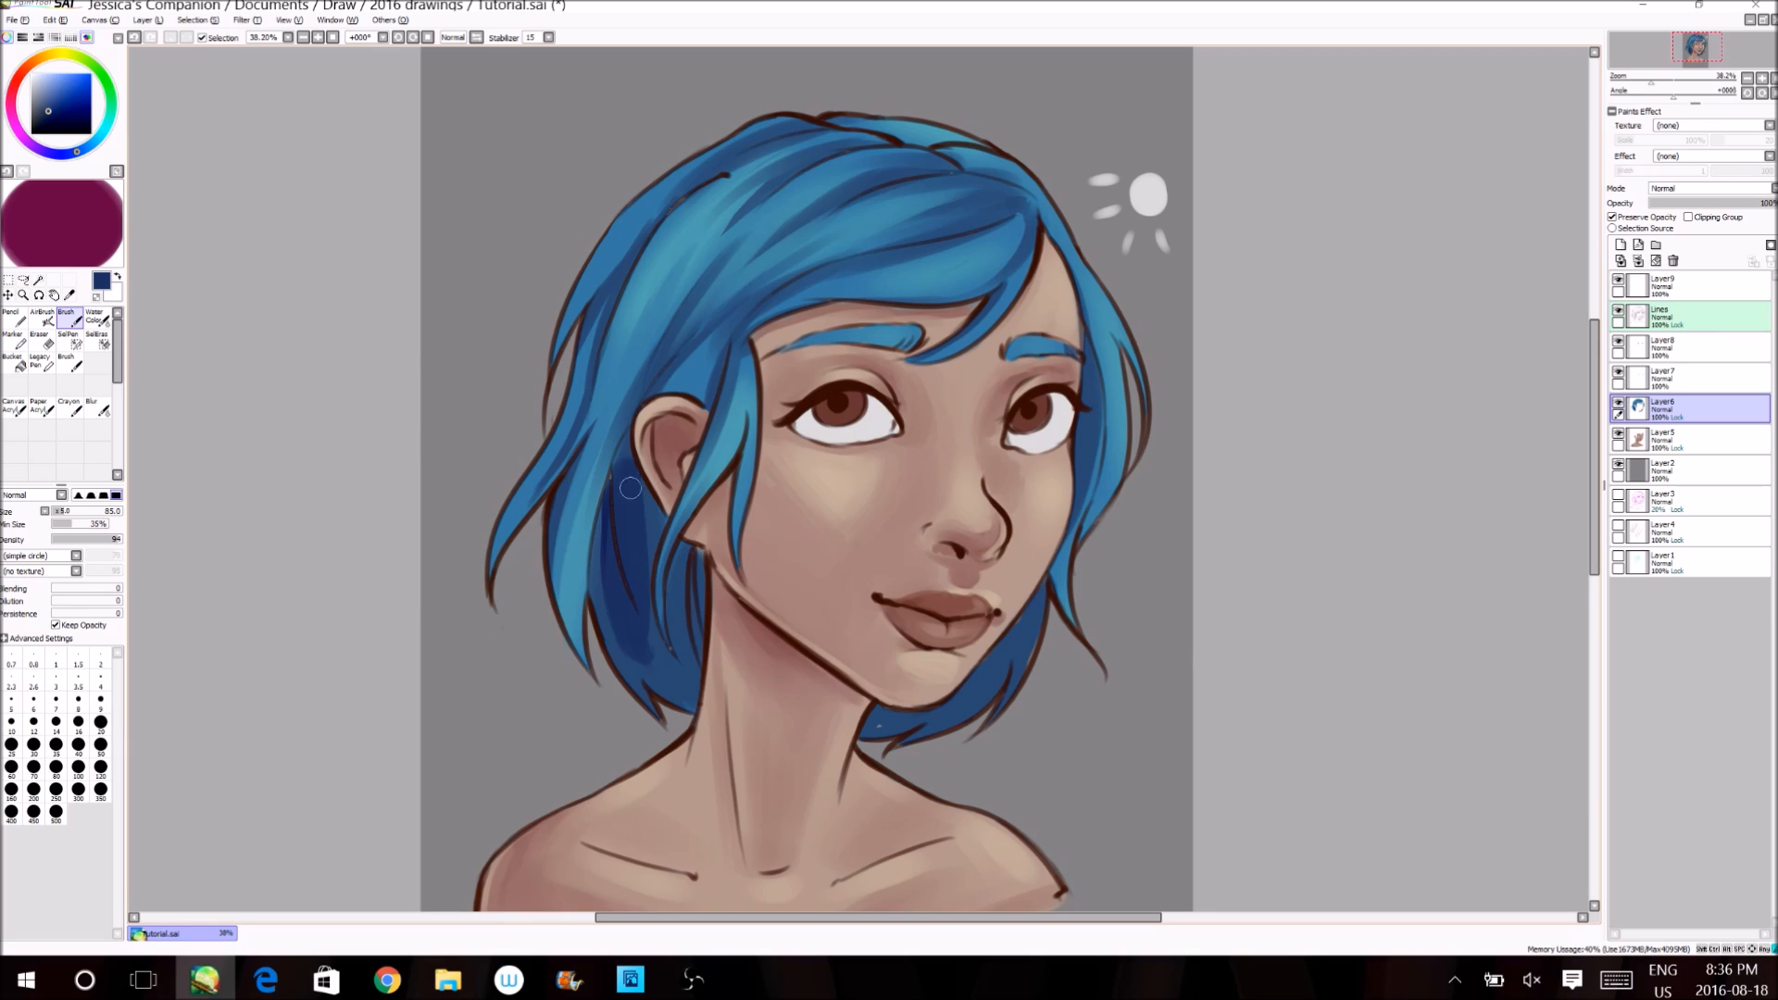
pyautogui.rightClick(648, 510)
pyautogui.moveTo(631, 481); pyautogui.dragTo(648, 662)
# - Extend the sampled navy shadow across the rest of the under-hair between the ear and the neck
pyautogui.rightClick(607, 580)
pyautogui.moveTo(698, 554); pyautogui.dragTo(693, 702)
pyautogui.moveTo(687, 553); pyautogui.dragTo(685, 702)
pyautogui.moveTo(607, 535)
pyautogui.mouseDown()
pyautogui.moveTo(665, 695)
pyautogui.moveTo(602, 624)
pyautogui.moveTo(646, 701)
pyautogui.mouseUp()
pyautogui.moveTo(620, 465); pyautogui.dragTo(614, 653)
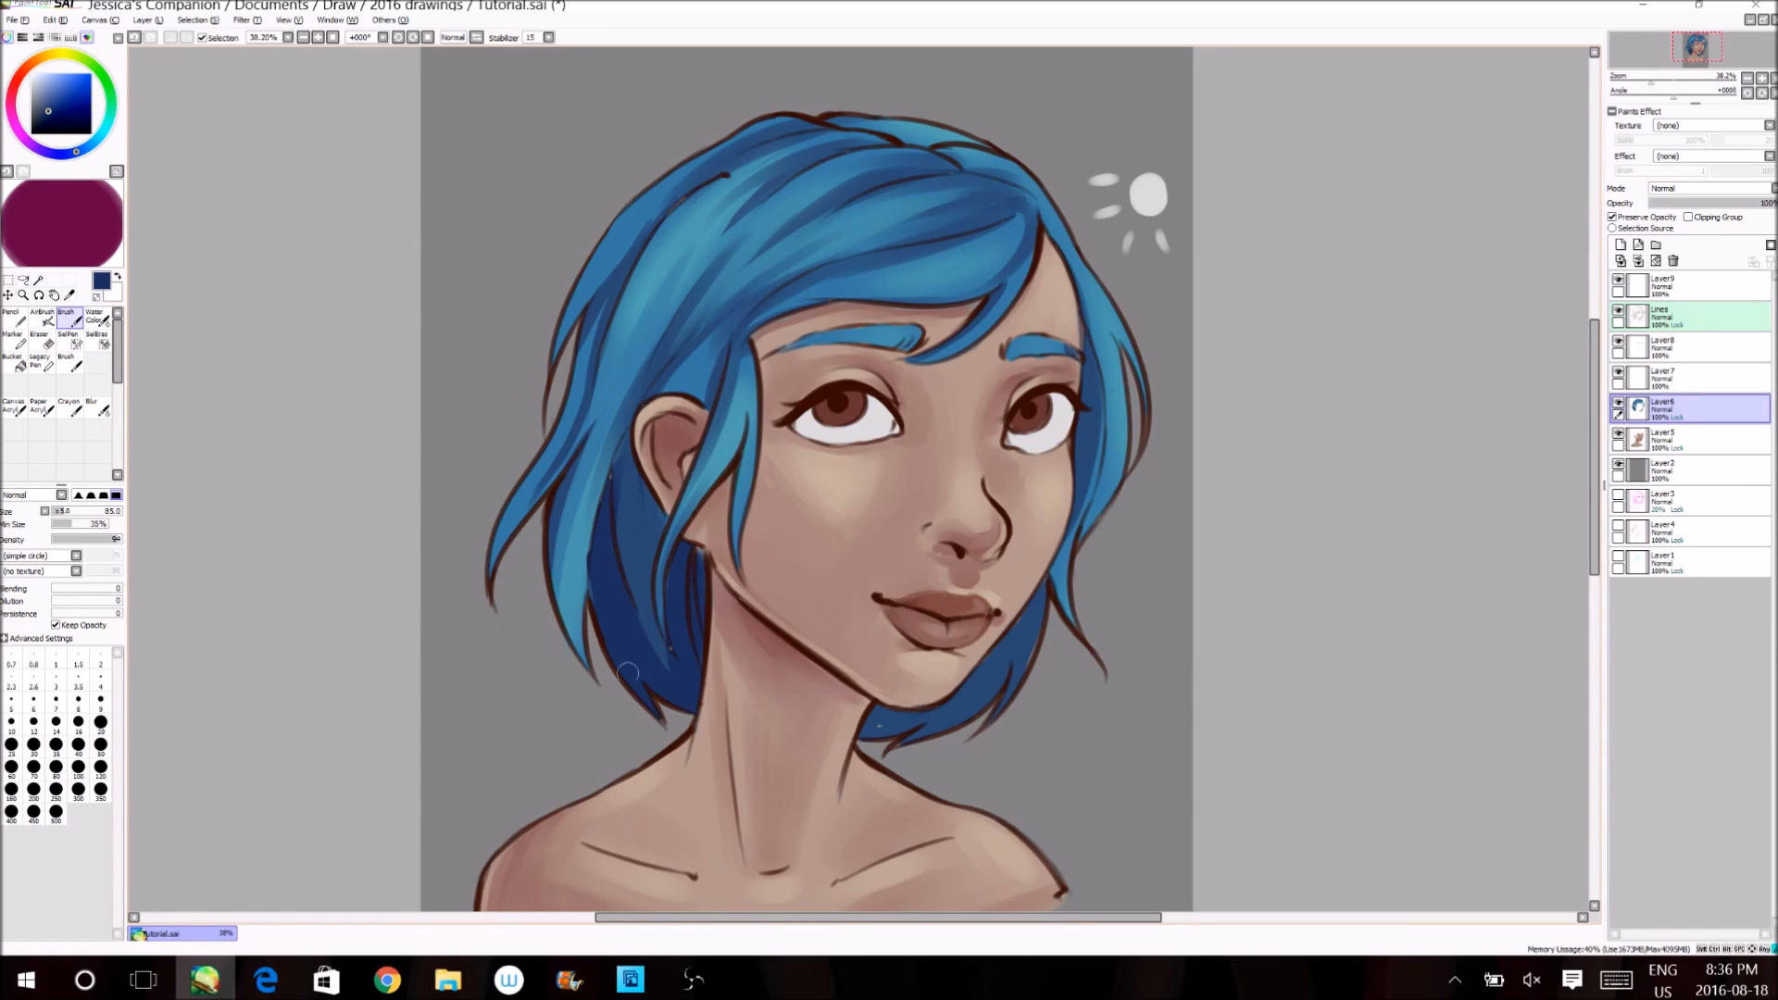
pyautogui.moveTo(627, 452); pyautogui.dragTo(632, 584)
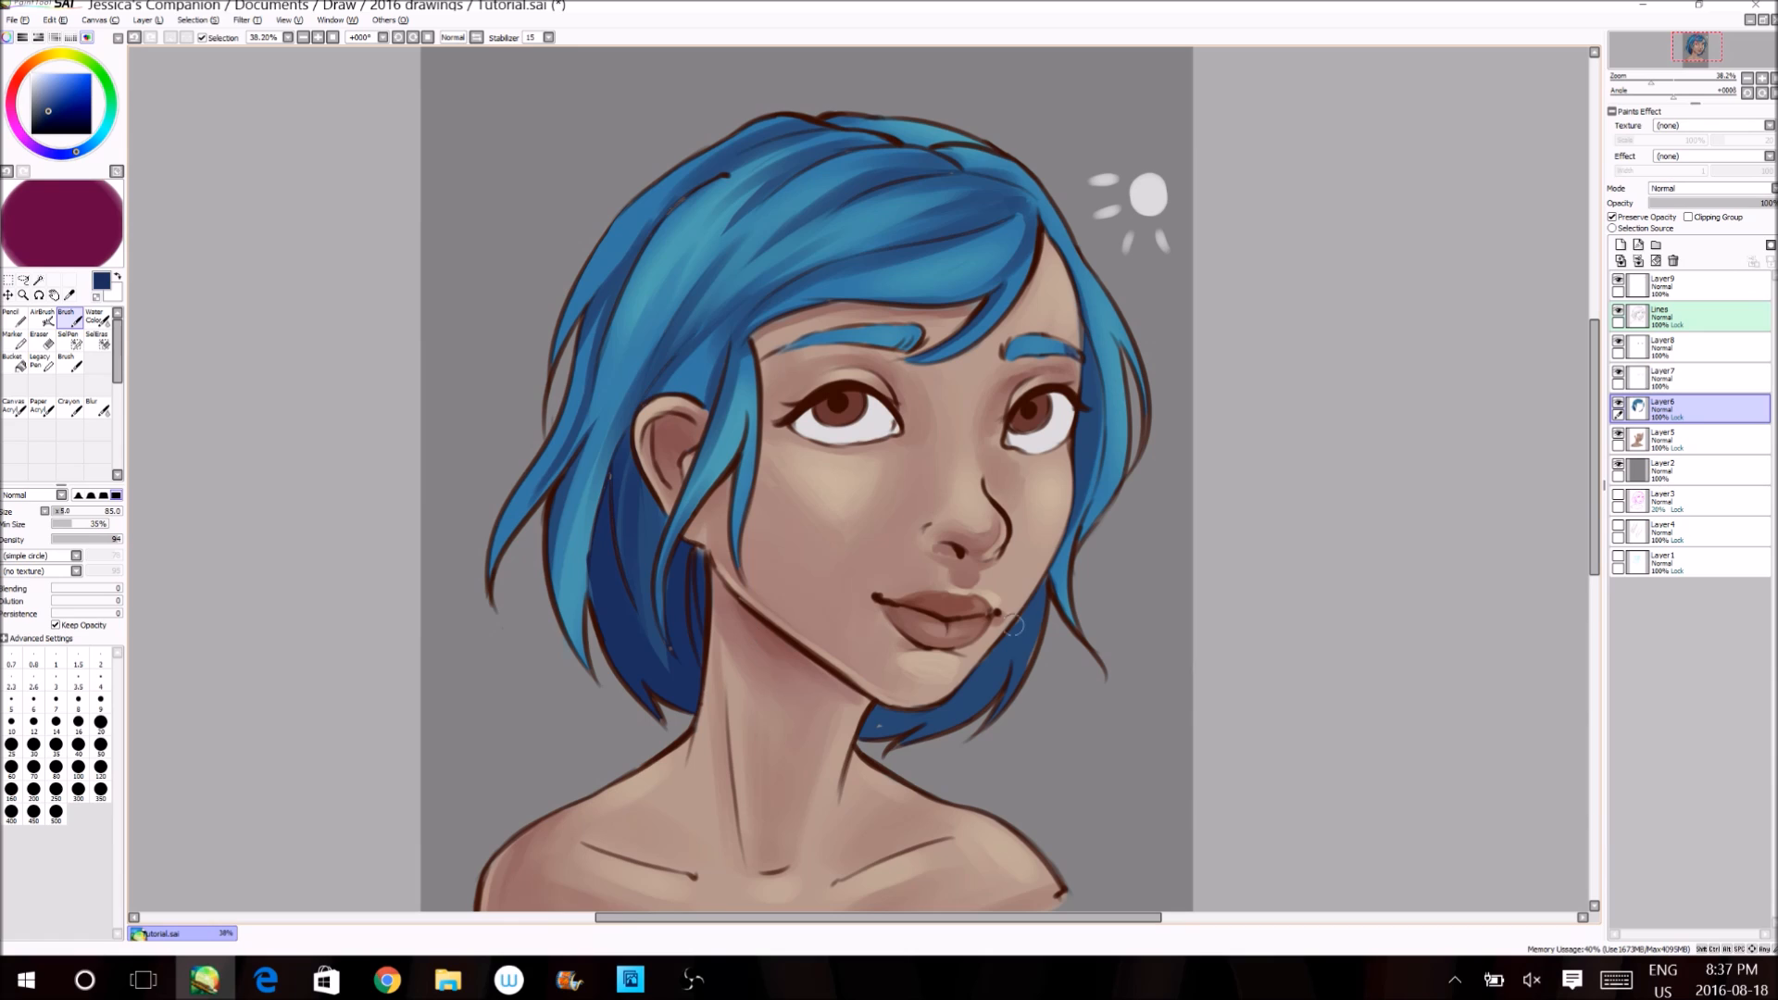
# - Brush the navy shadow over the under-hair beneath the jaw on the far side of the face
pyautogui.moveTo(1027, 596); pyautogui.dragTo(882, 737)
pyautogui.moveTo(948, 683)
pyautogui.mouseDown()
pyautogui.moveTo(870, 726)
pyautogui.moveTo(887, 705)
pyautogui.mouseUp()
pyautogui.moveTo(1027, 586); pyautogui.dragTo(991, 698)
# - Sample light and dark blues and paint strand strokes along the long side lock down to its tip
pyautogui.moveTo(639, 432); pyautogui.dragTo(593, 547)
pyautogui.keyDown('alt'); pyautogui.click(574, 539); pyautogui.keyUp('alt')
pyautogui.moveTo(622, 397); pyautogui.dragTo(580, 500)
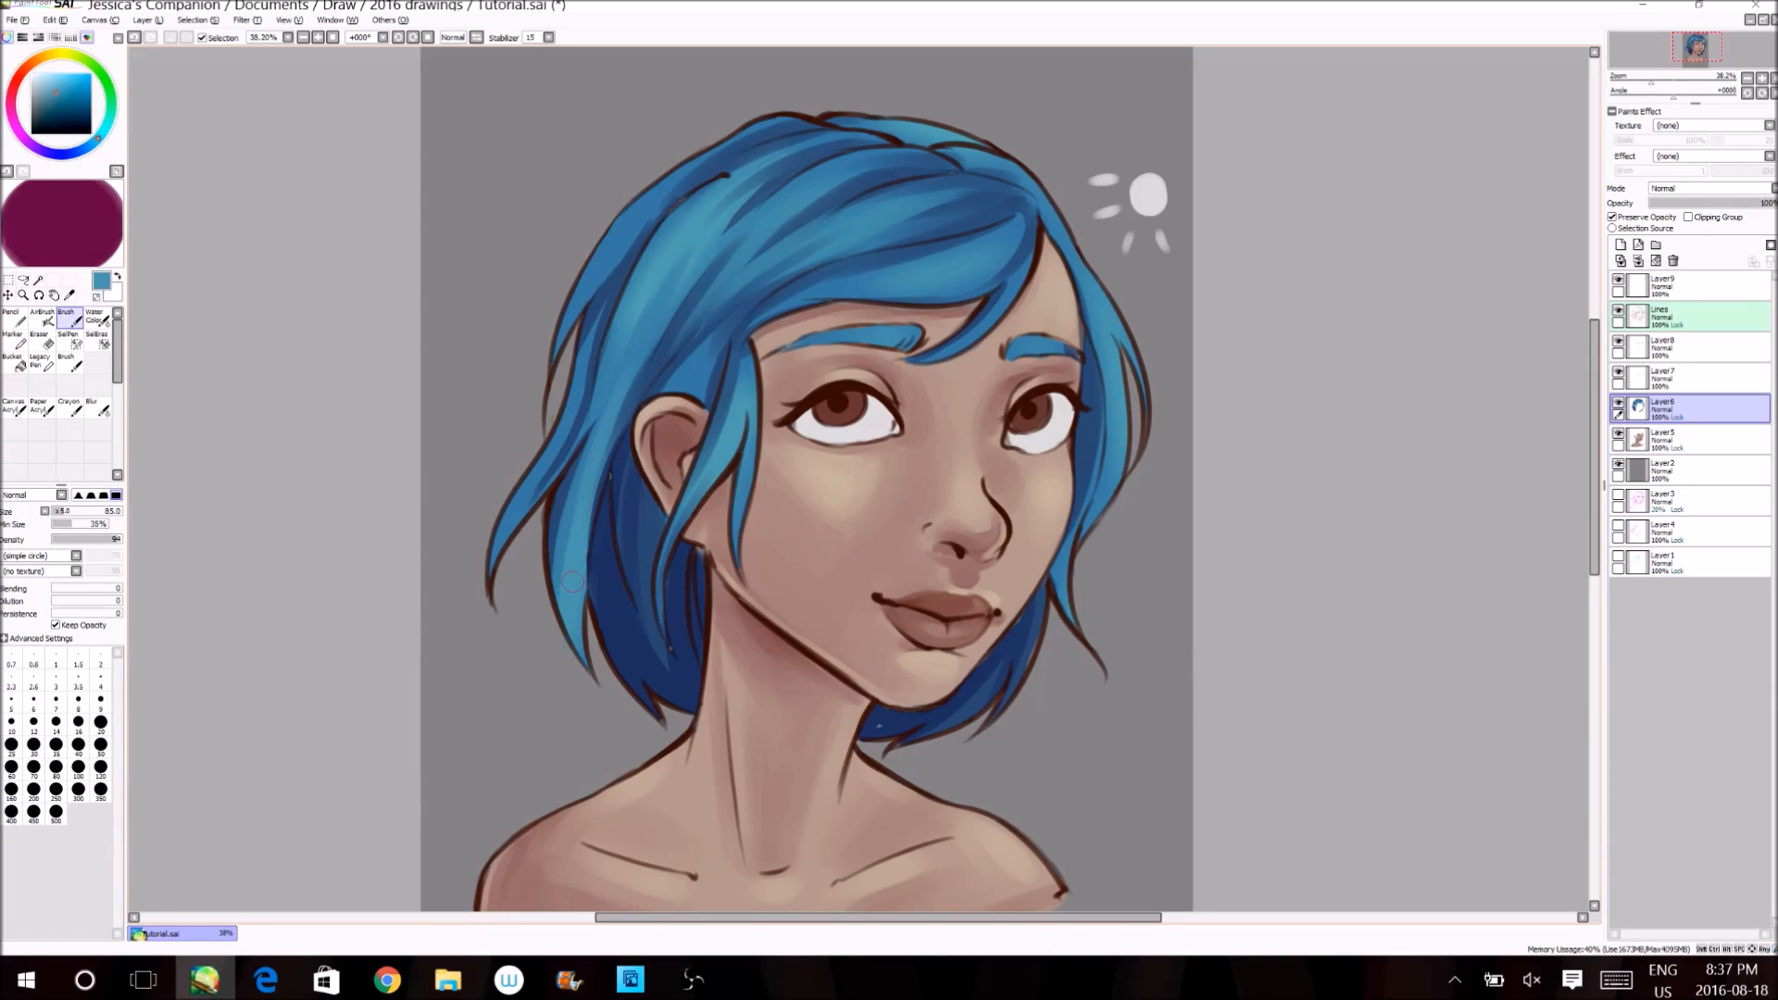
pyautogui.moveTo(590, 437); pyautogui.dragTo(557, 572)
pyautogui.keyDown('alt'); pyautogui.click(557, 496); pyautogui.keyUp('alt')
pyautogui.moveTo(558, 490); pyautogui.dragTo(568, 636)
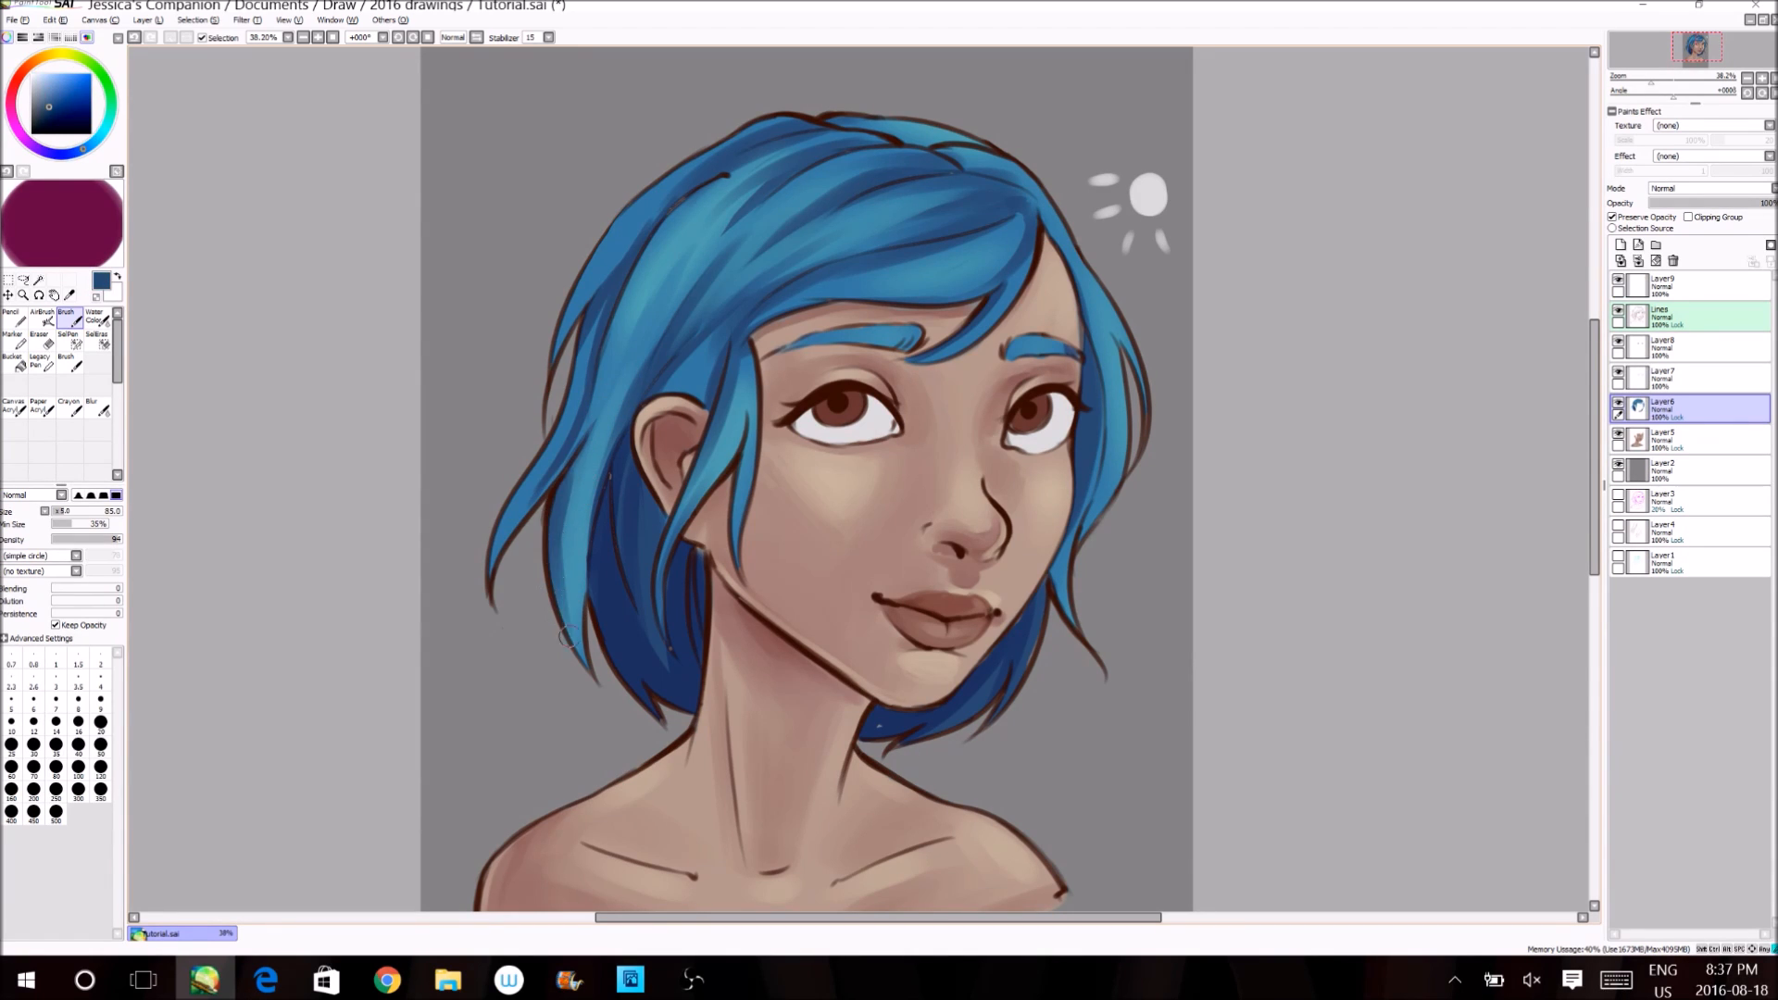
pyautogui.keyDown('alt'); pyautogui.click(580, 483); pyautogui.keyUp('alt')
pyautogui.moveTo(578, 463); pyautogui.dragTo(575, 638)
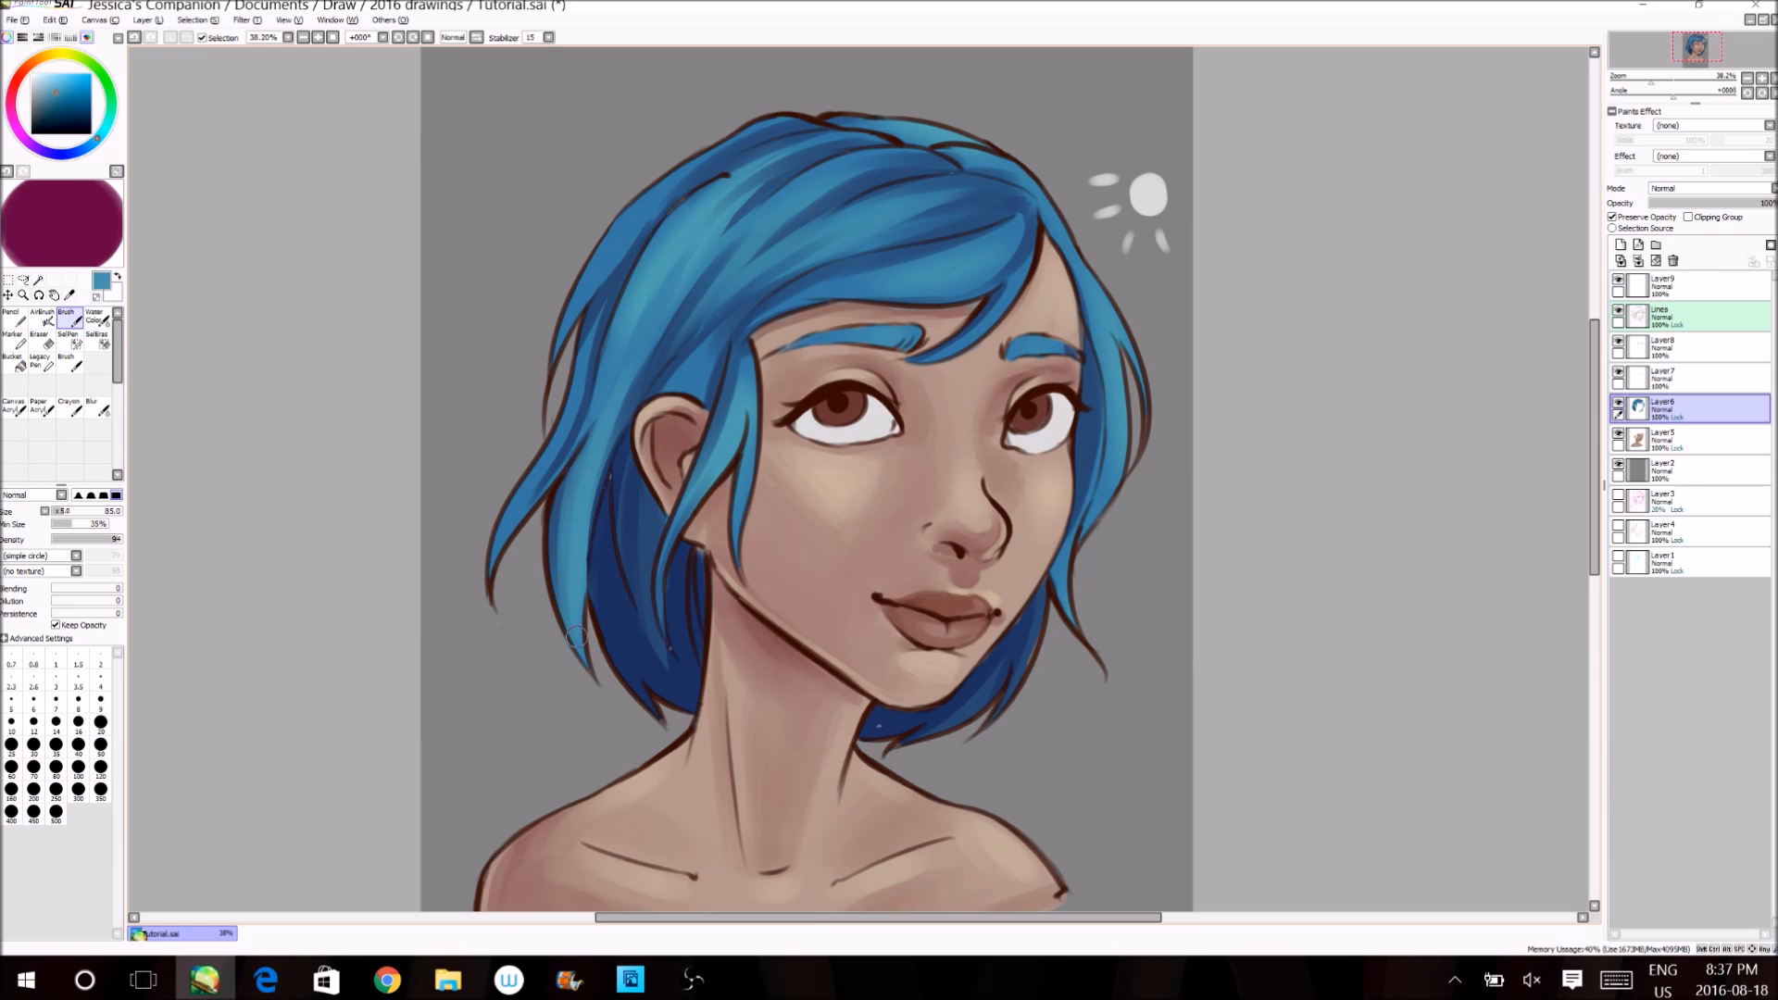
pyautogui.keyDown('alt'); pyautogui.click(654, 376); pyautogui.keyUp('alt')
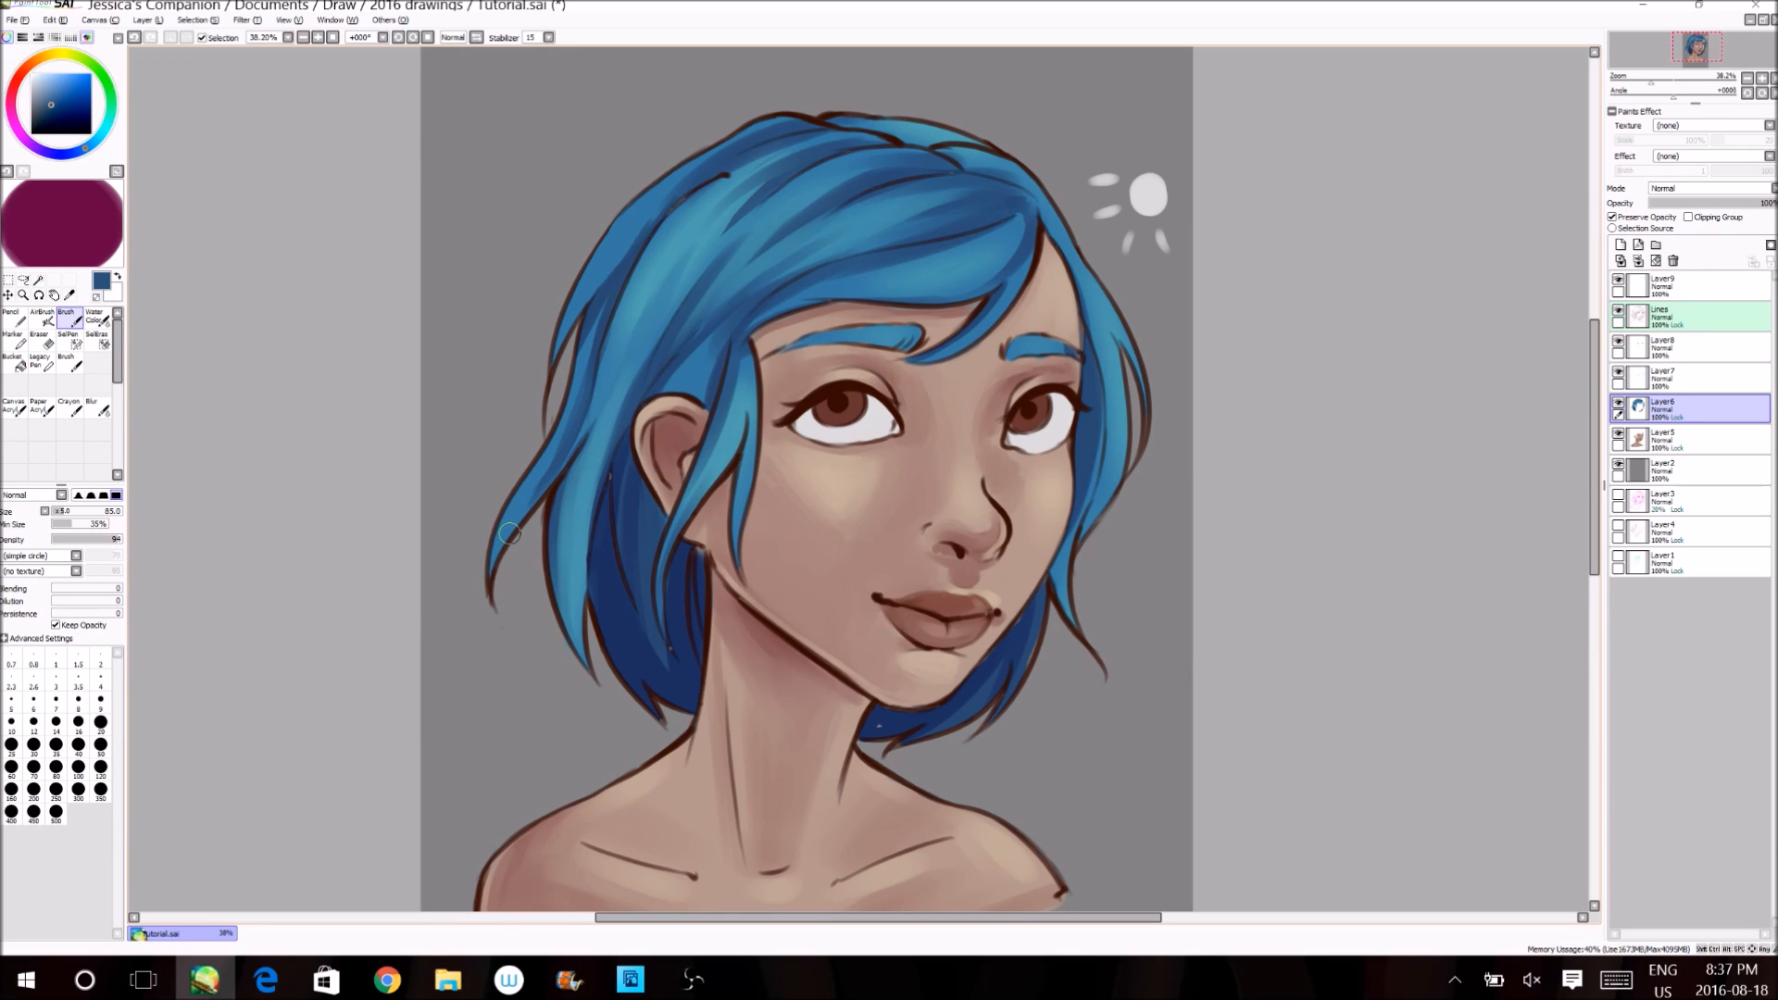
# - Mirror the canvas view, refine the long side lock with sampled blues, and restore the normal orientation
pyautogui.press('h')
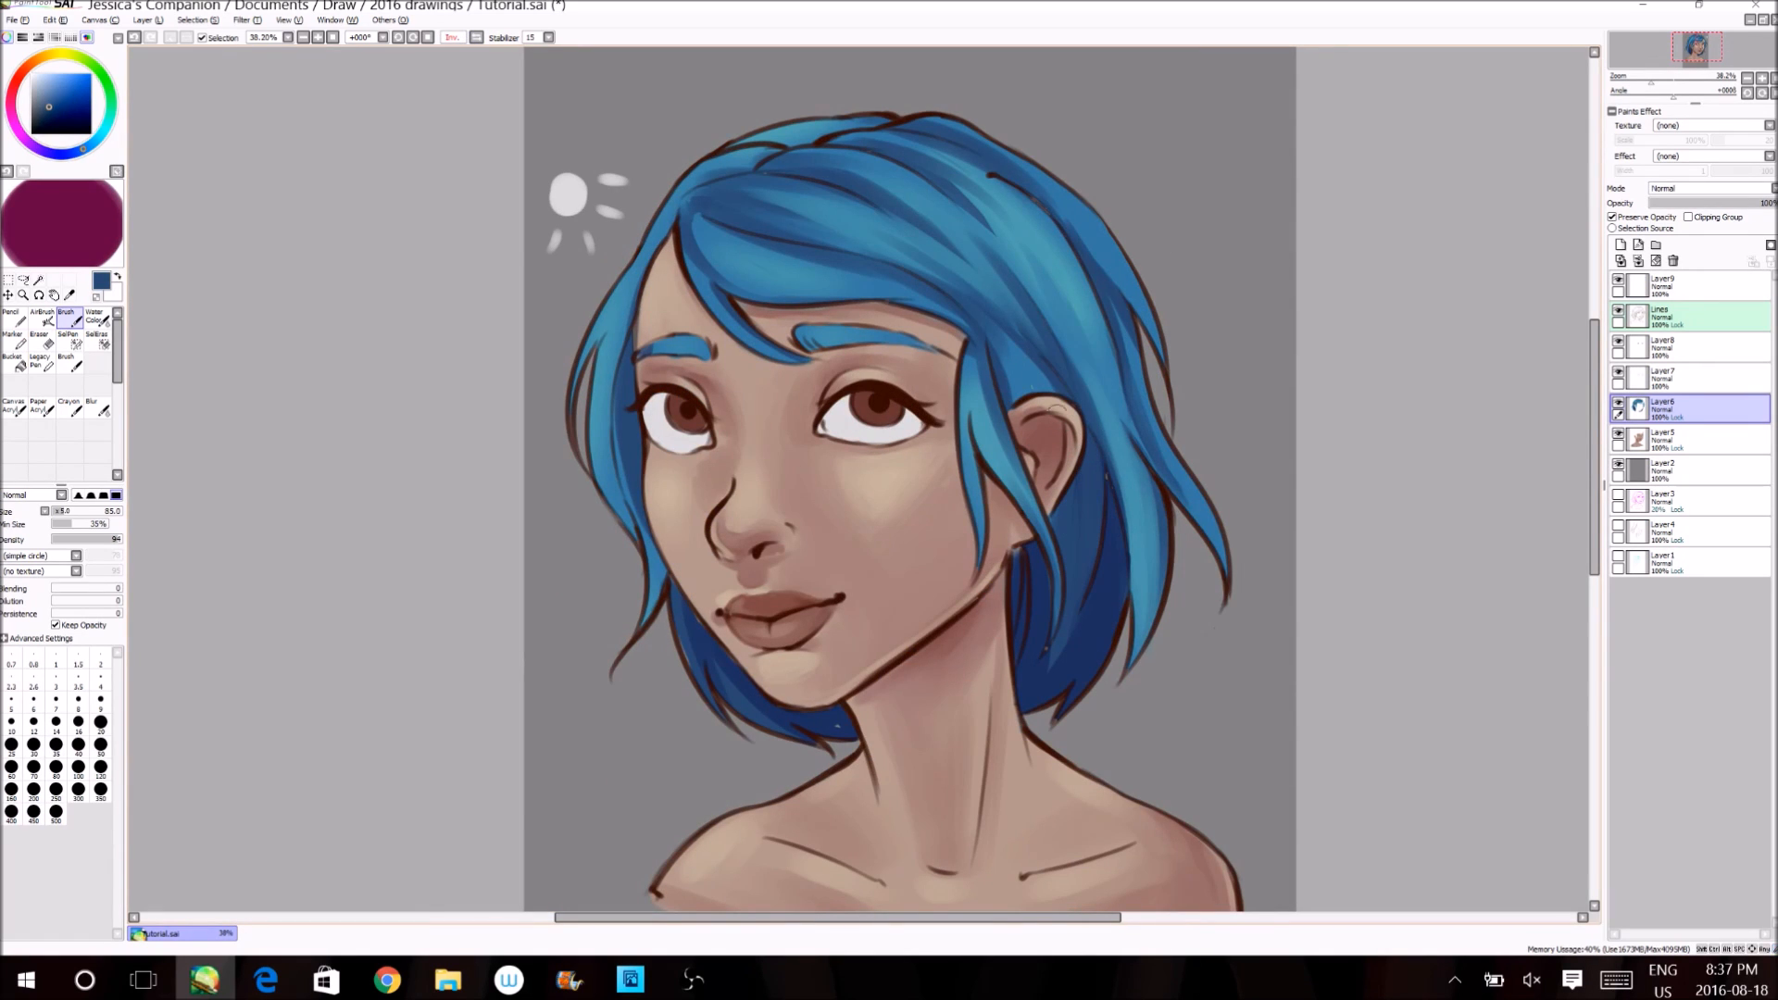
pyautogui.keyDown('alt'); pyautogui.click(1091, 406); pyautogui.keyUp('alt')
pyautogui.rightClick(1134, 507)
pyautogui.moveTo(1129, 494); pyautogui.dragTo(1142, 660)
pyautogui.rightClick(1074, 389)
pyautogui.rightClick(1123, 448)
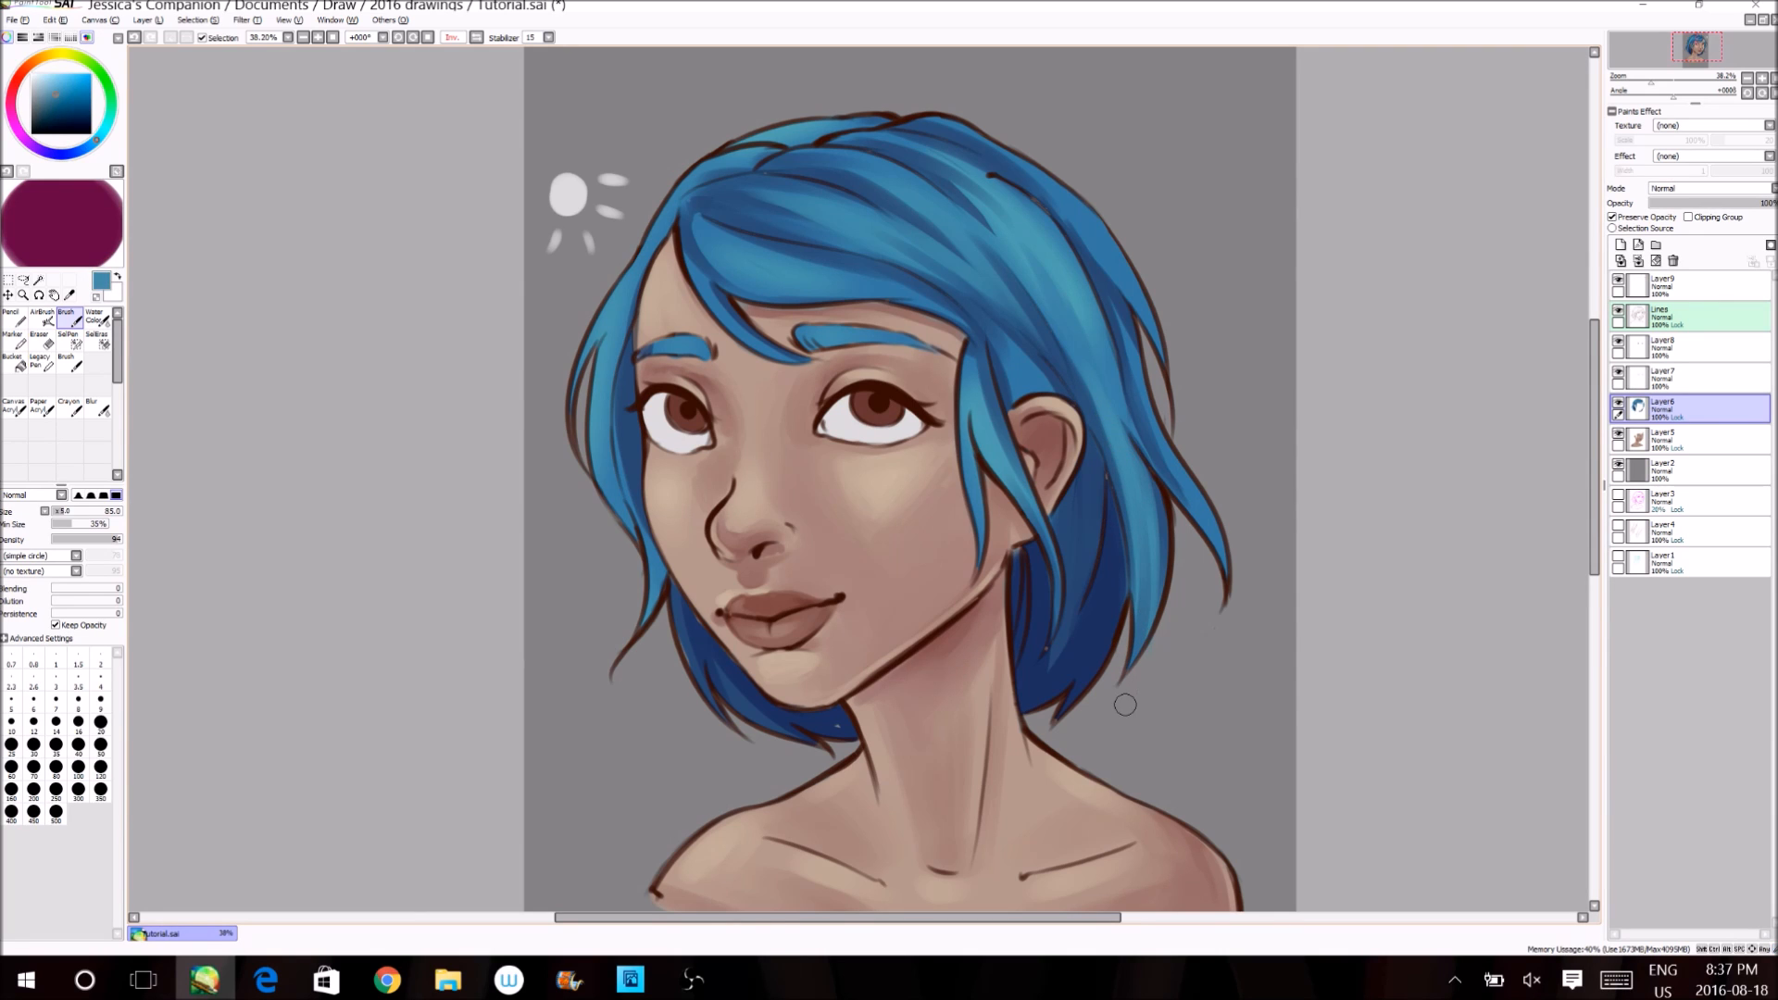
pyautogui.press('h')
# - Brush sampled blues into the outer side lock, the hair above the ear and the top of the fringe
pyautogui.rightClick(591, 419)
pyautogui.moveTo(585, 407); pyautogui.dragTo(541, 480)
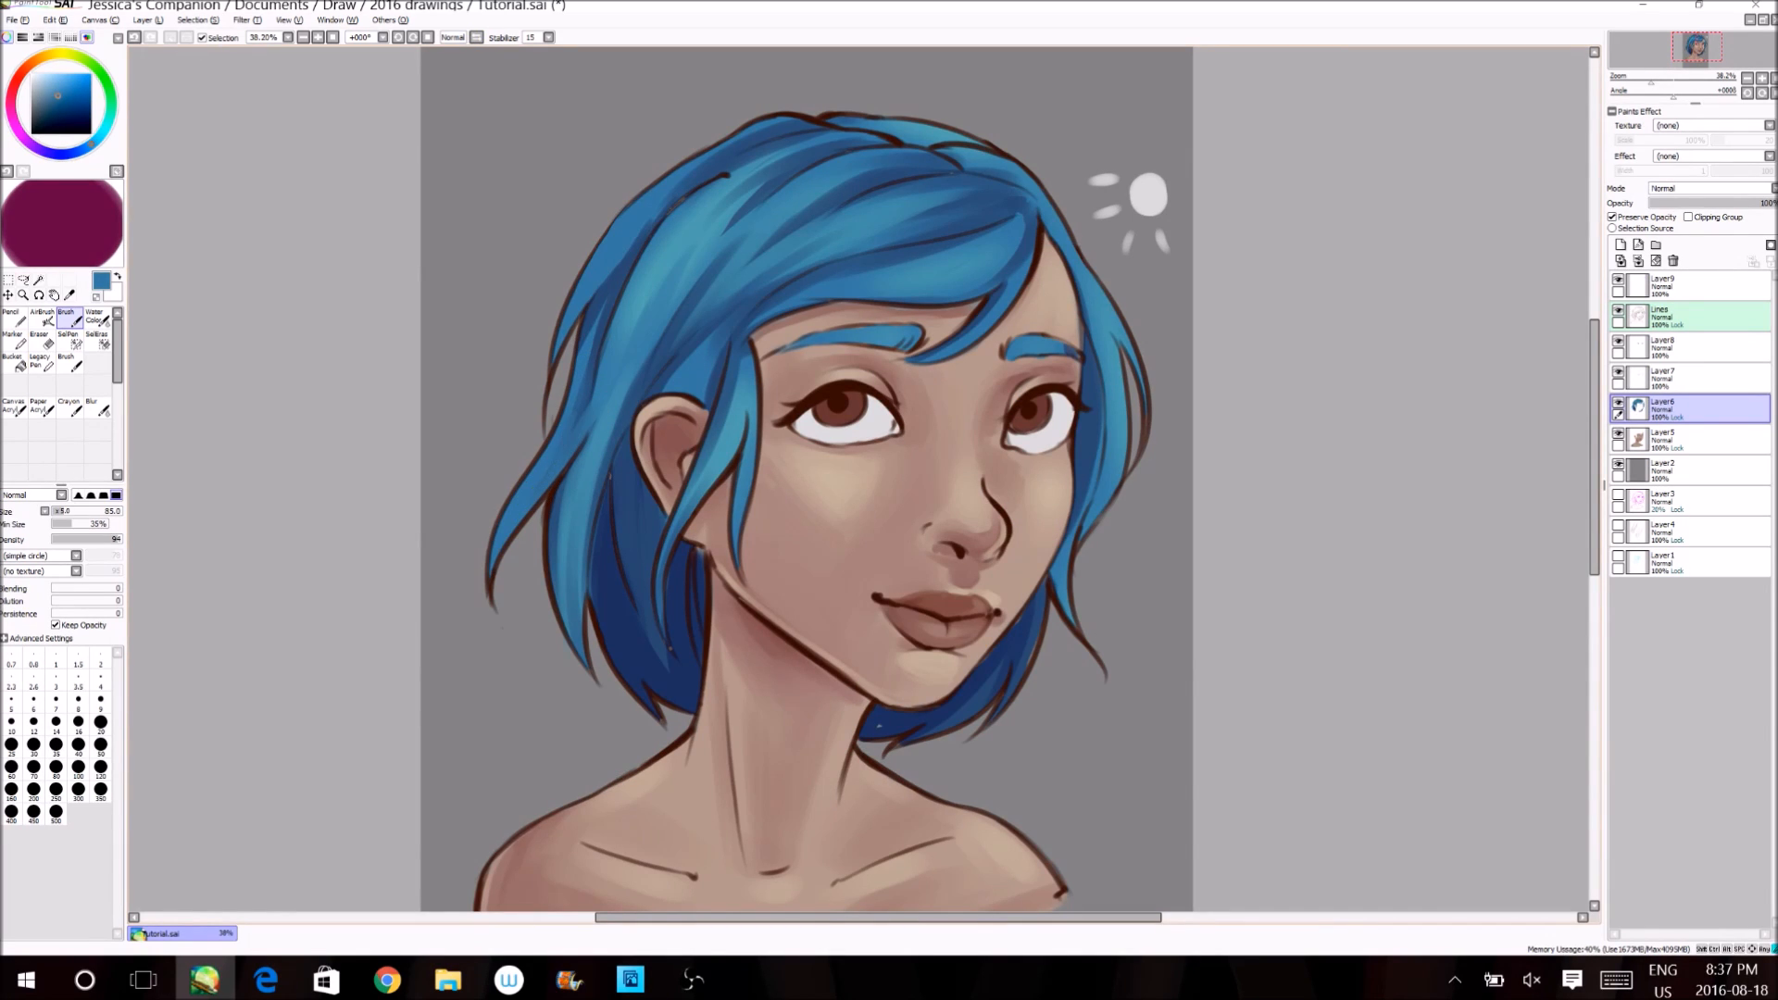
pyautogui.rightClick(716, 293)
pyautogui.moveTo(707, 312); pyautogui.dragTo(648, 399)
pyautogui.rightClick(678, 232)
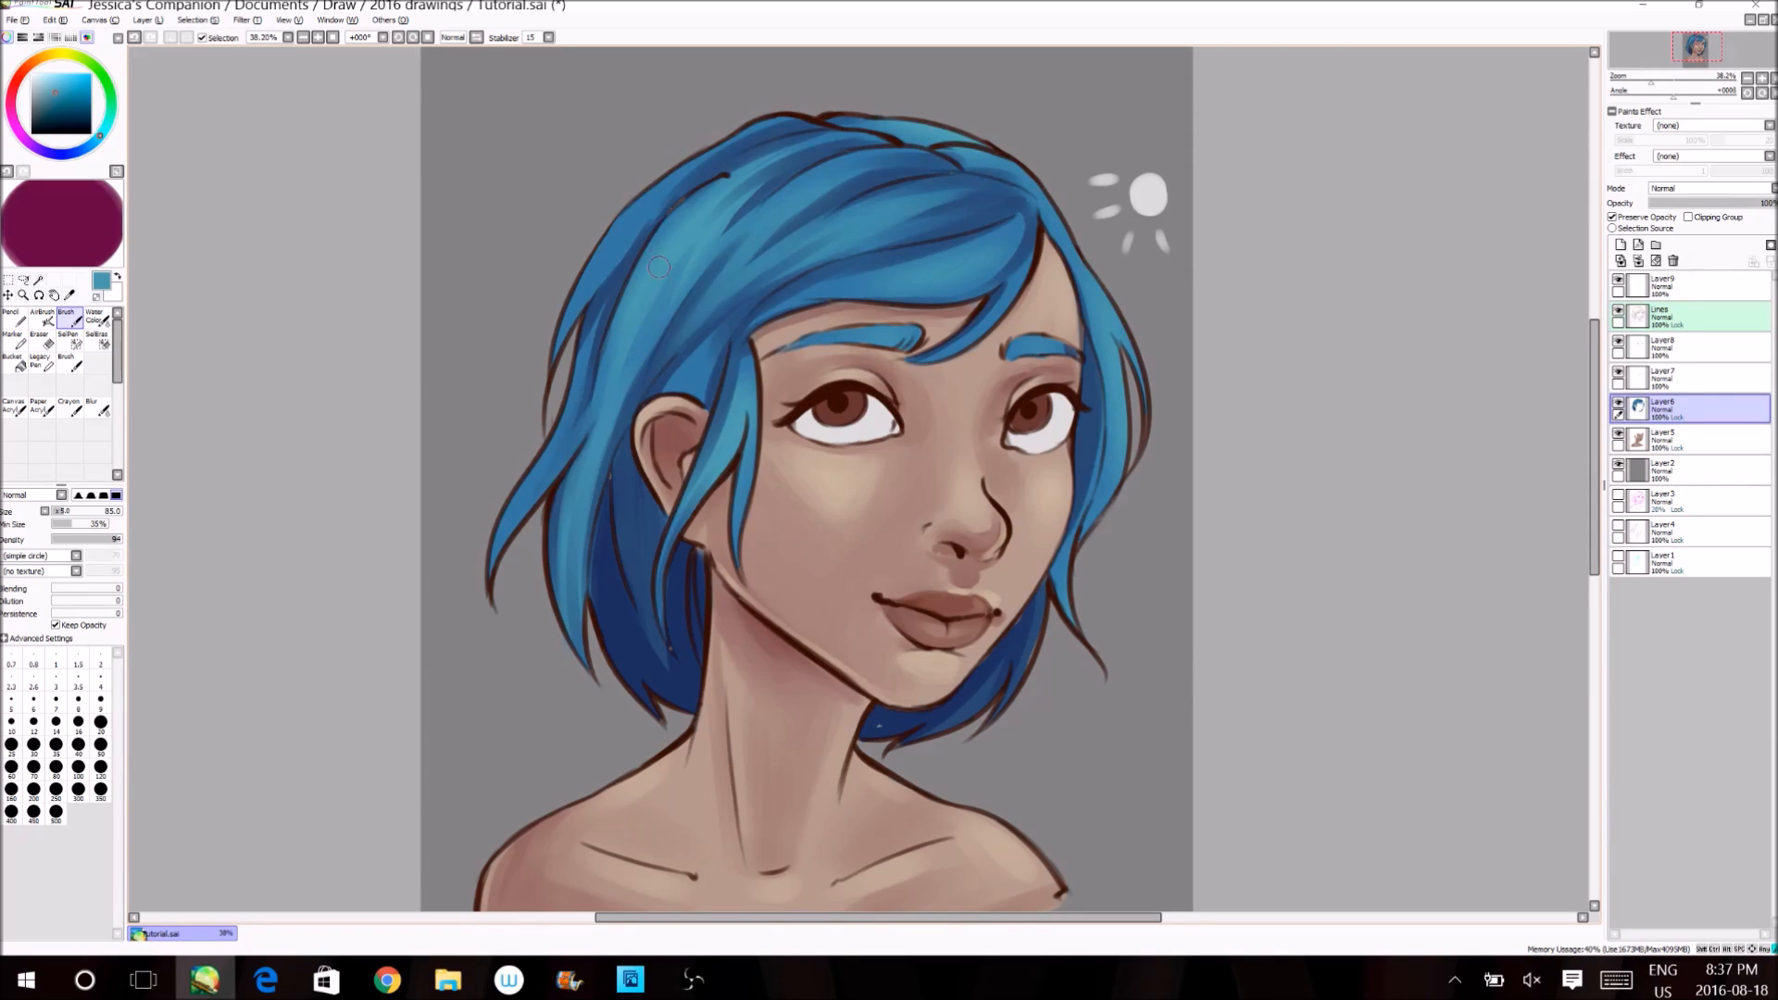
pyautogui.rightClick(890, 236)
pyautogui.moveTo(888, 170); pyautogui.dragTo(831, 192)
# - On the eye-white layer with Preserve Opacity on, shade both eye whites with a pale greyish violet
pyautogui.click(1691, 348)
pyautogui.click(1618, 371)
pyautogui.click(1618, 371)
pyautogui.click(1690, 378)
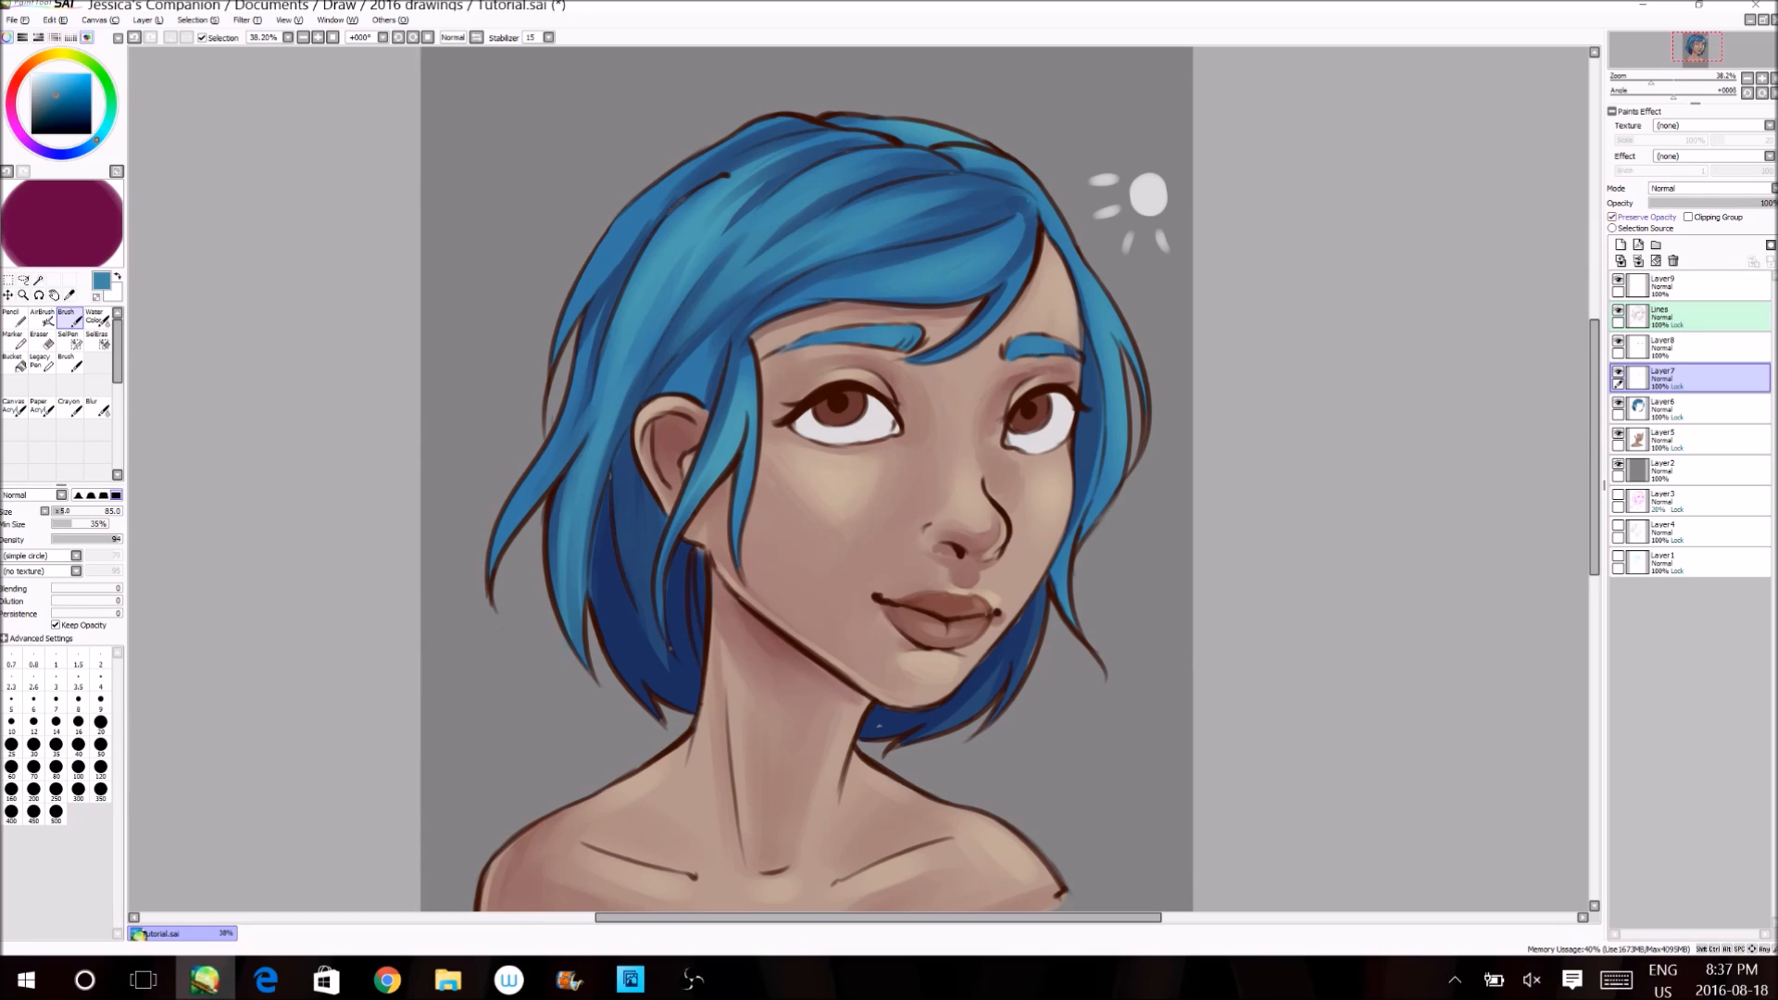
pyautogui.keyDown('alt'); pyautogui.click(875, 419); pyautogui.keyUp('alt')
pyautogui.click(39, 92)
pyautogui.click(36, 147)
pyautogui.click(34, 91)
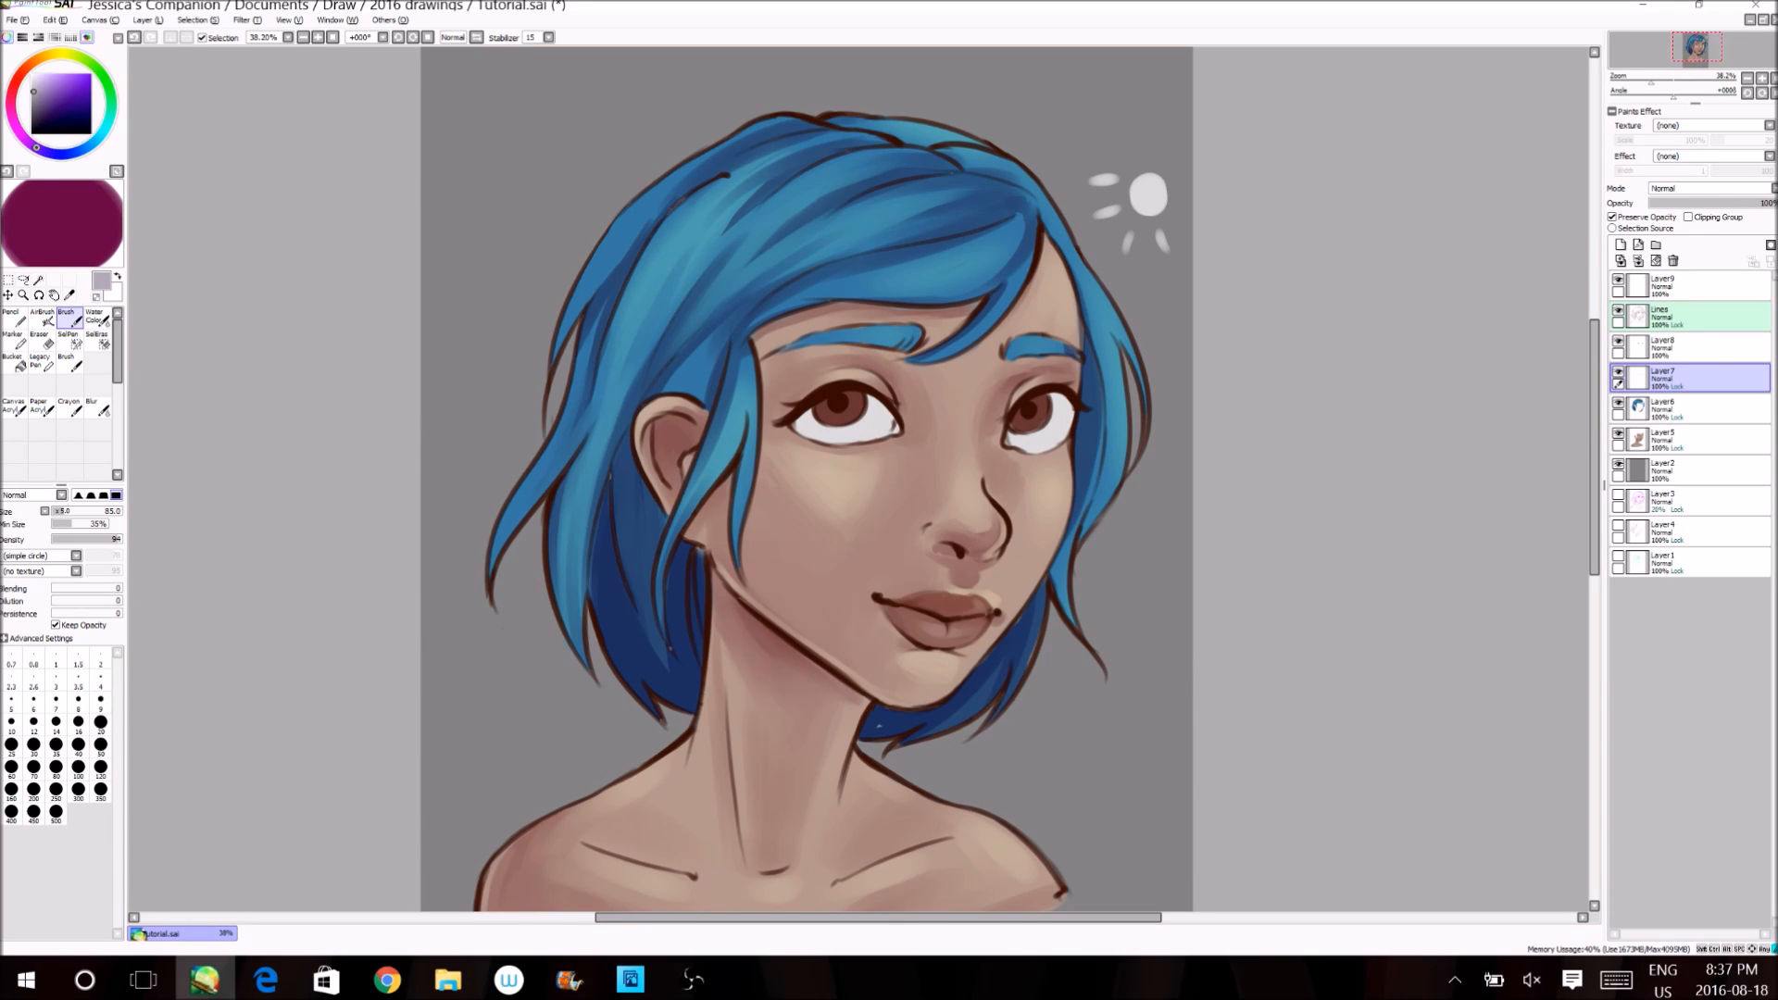
pyautogui.click(36, 96)
pyautogui.moveTo(827, 395)
pyautogui.mouseDown()
pyautogui.moveTo(791, 420)
pyautogui.moveTo(887, 414)
pyautogui.mouseUp()
pyautogui.moveTo(786, 452); pyautogui.dragTo(840, 395)
pyautogui.moveTo(1027, 411)
pyautogui.mouseDown()
pyautogui.moveTo(1016, 438)
pyautogui.moveTo(1027, 412)
pyautogui.moveTo(1078, 408)
pyautogui.mouseUp()
# - Sample tones from the eyes to blend and deepen the violet shading on both eye whites, checking it in a mirrored view
pyautogui.keyDown('alt'); pyautogui.click(1042, 446); pyautogui.keyUp('alt')
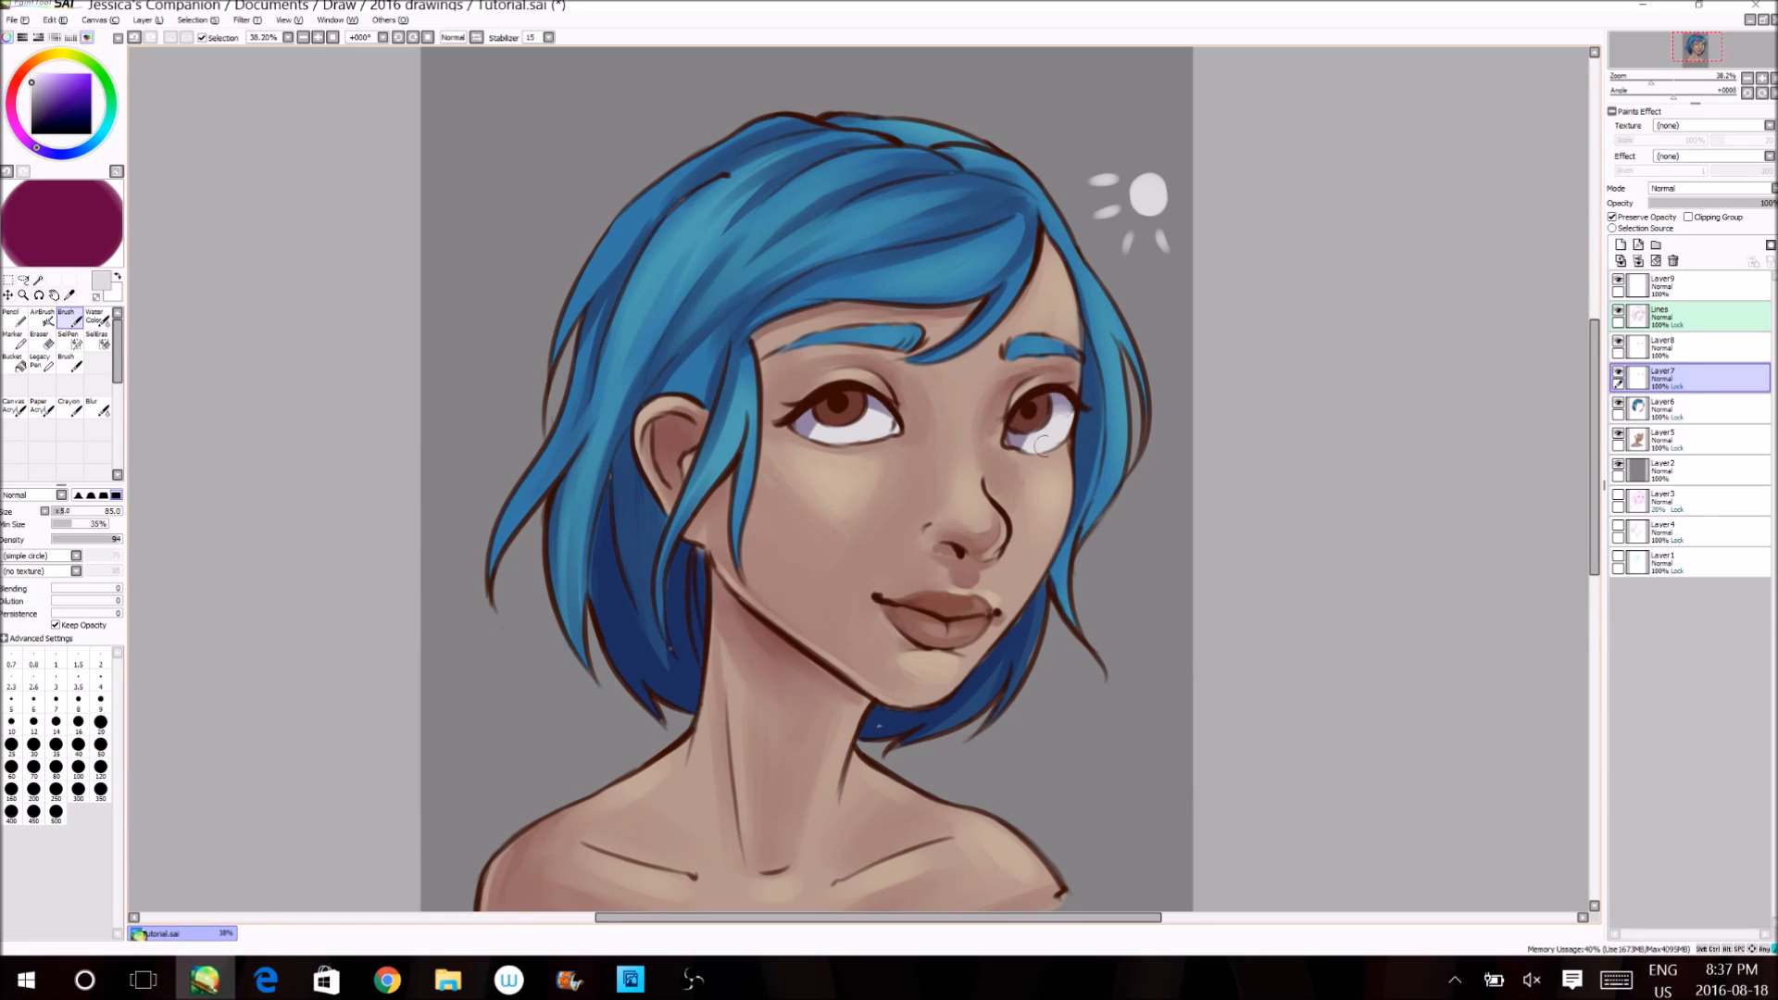
pyautogui.keyDown('alt'); pyautogui.click(1061, 408); pyautogui.keyUp('alt')
pyautogui.moveTo(1062, 408)
pyautogui.mouseDown()
pyautogui.moveTo(1050, 447)
pyautogui.moveTo(1052, 418)
pyautogui.moveTo(1029, 439)
pyautogui.moveTo(1064, 413)
pyautogui.moveTo(1004, 451)
pyautogui.moveTo(851, 403)
pyautogui.moveTo(1072, 417)
pyautogui.moveTo(1024, 456)
pyautogui.mouseUp()
pyautogui.keyDown('alt'); pyautogui.click(1048, 428); pyautogui.keyUp('alt')
pyautogui.keyDown('alt'); pyautogui.click(1016, 437); pyautogui.keyUp('alt')
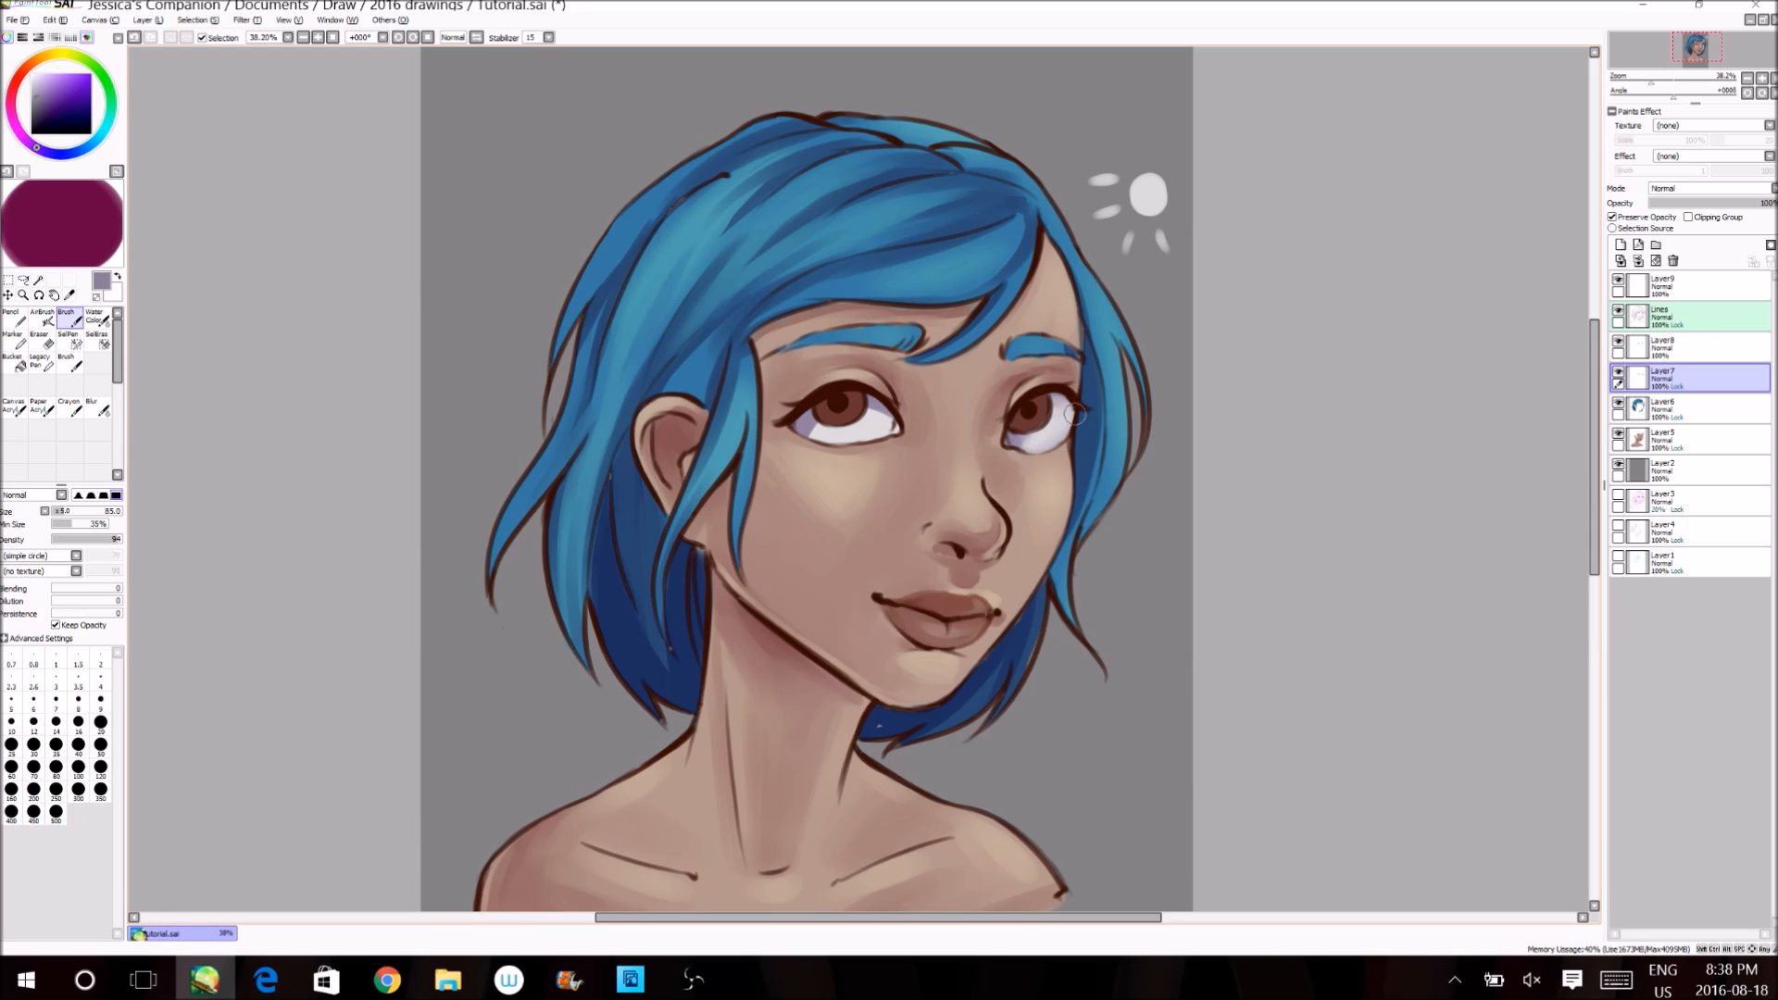
pyautogui.moveTo(897, 405)
pyautogui.mouseDown()
pyautogui.moveTo(883, 418)
pyautogui.moveTo(812, 434)
pyautogui.mouseUp()
pyautogui.keyDown('alt'); pyautogui.click(852, 432); pyautogui.keyUp('alt')
pyautogui.keyDown('alt'); pyautogui.click(805, 425); pyautogui.keyUp('alt')
pyautogui.keyDown('alt'); pyautogui.click(808, 421); pyautogui.keyUp('alt')
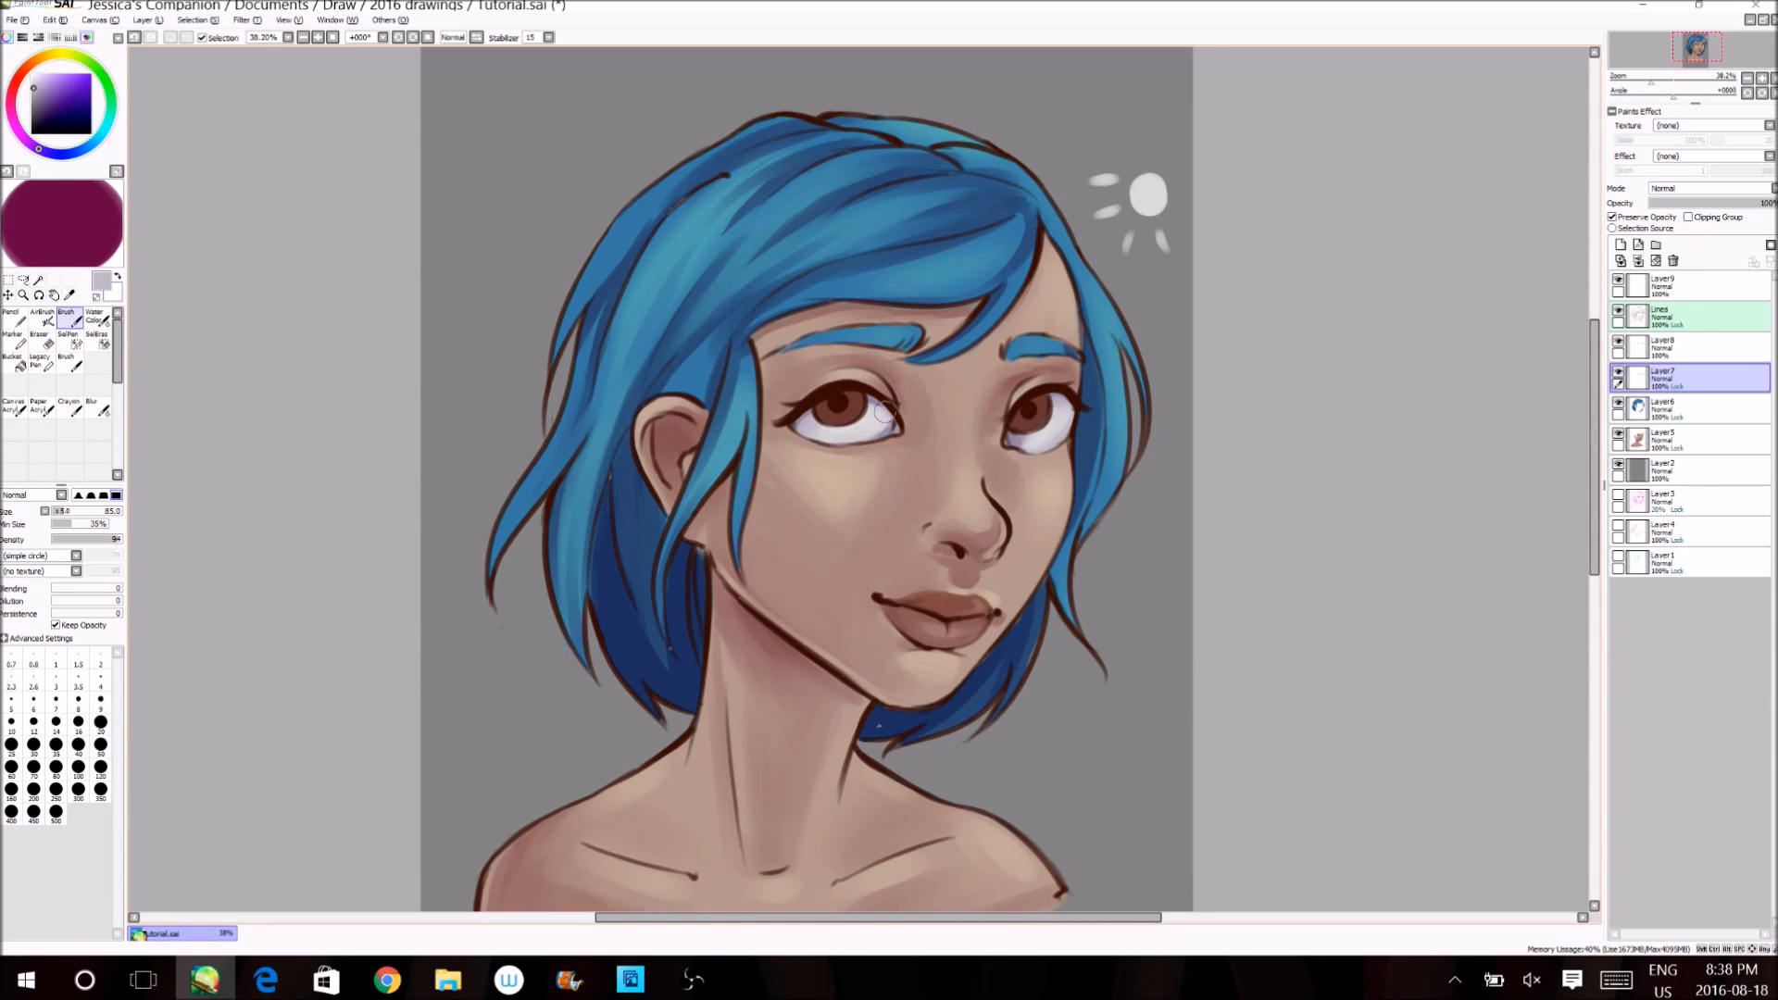
pyautogui.press('h')
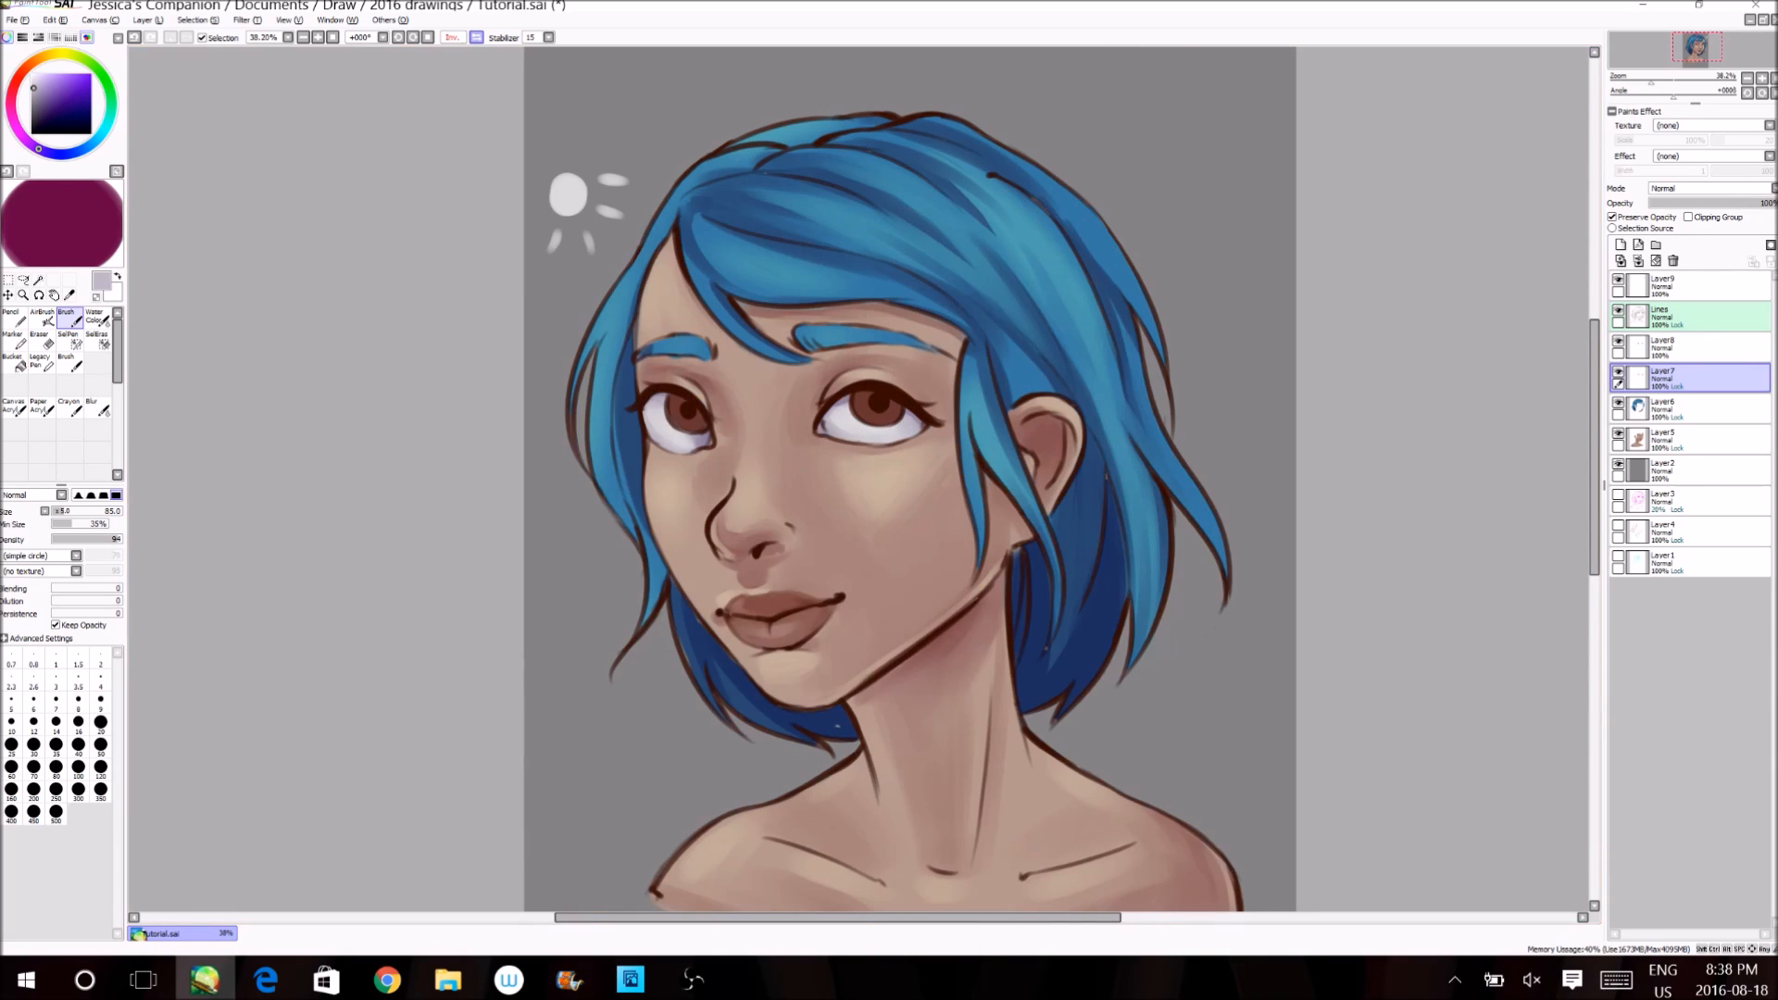
pyautogui.press('h')
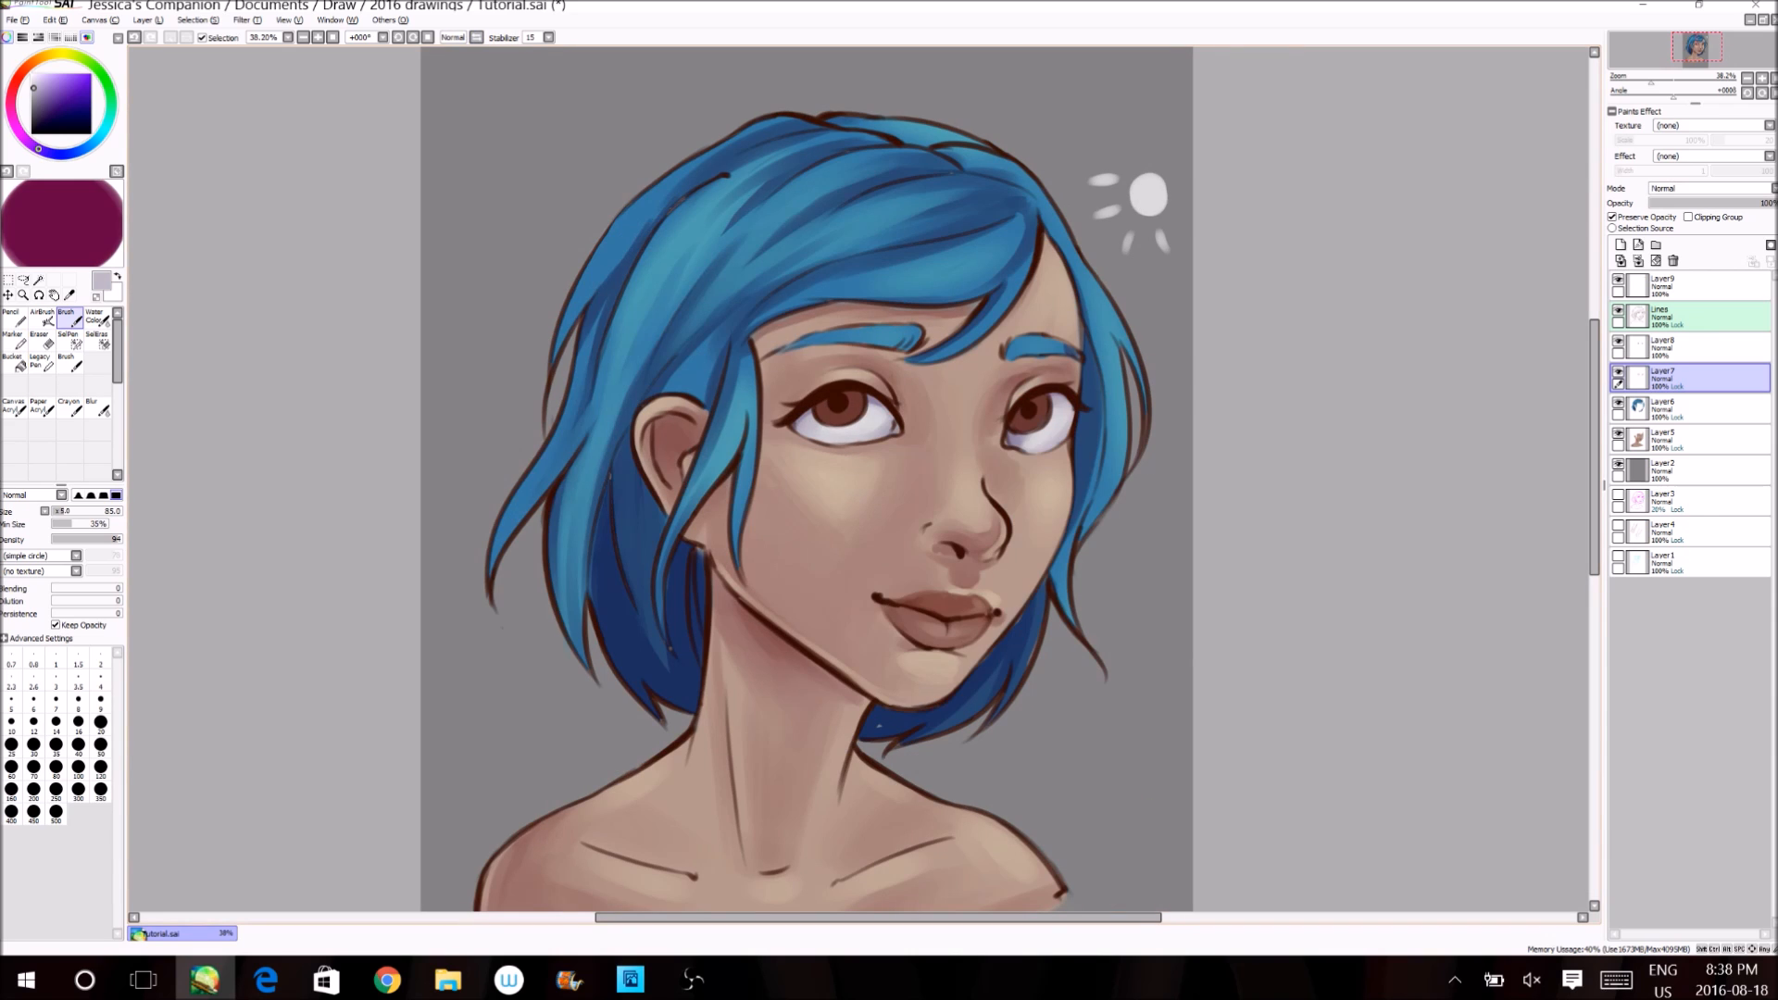
# - Turn on Preserve Opacity for the iris layer and paint a darker red-brown shadow across the upper irises
pyautogui.click(1618, 341)
pyautogui.click(1618, 341)
pyautogui.click(1691, 348)
pyautogui.click(1613, 217)
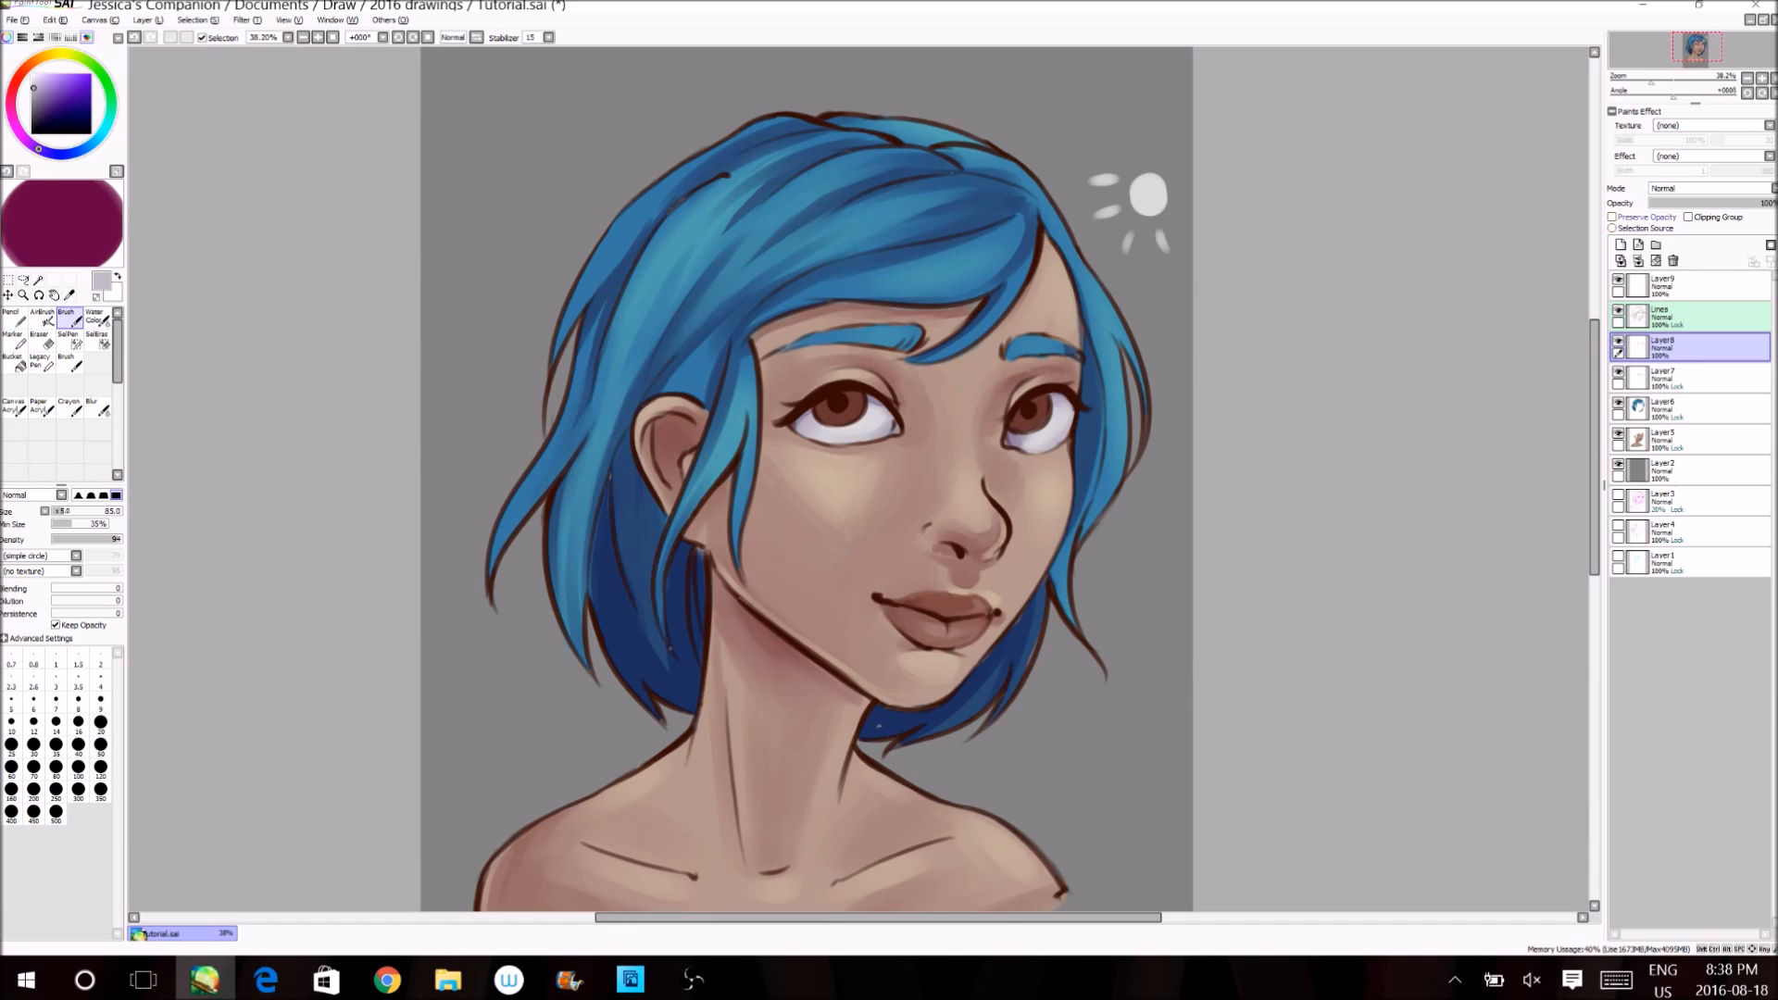
pyautogui.keyDown('alt'); pyautogui.click(827, 404); pyautogui.keyUp('alt')
pyautogui.moveTo(44, 109); pyautogui.dragTo(48, 116)
pyautogui.moveTo(857, 401)
pyautogui.mouseDown()
pyautogui.moveTo(867, 390)
pyautogui.moveTo(832, 400)
pyautogui.mouseUp()
pyautogui.moveTo(1024, 397); pyautogui.dragTo(1052, 394)
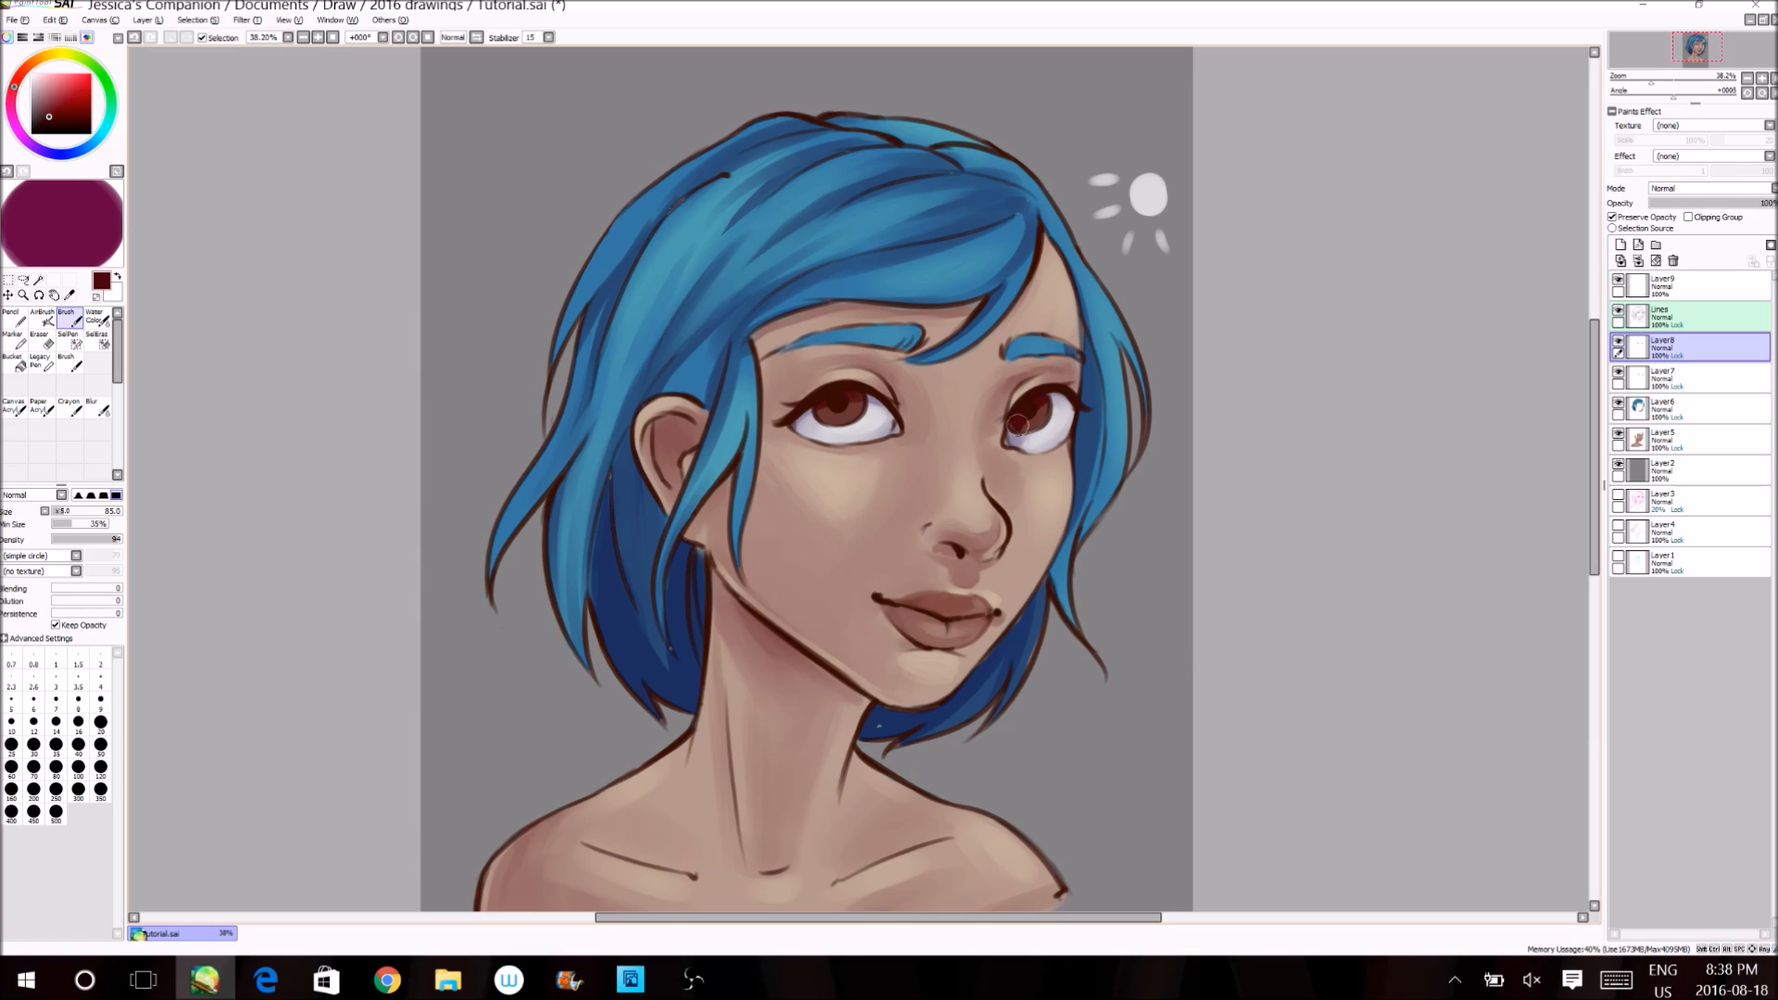
# - Blend the iris shadows with sampled brown and add a lighter orange-brown glow to both irises
pyautogui.keyDown('alt'); pyautogui.click(857, 408); pyautogui.keyUp('alt')
pyautogui.moveTo(1054, 412)
pyautogui.mouseDown()
pyautogui.moveTo(1020, 418)
pyautogui.moveTo(1027, 432)
pyautogui.mouseUp()
pyautogui.click(46, 92)
pyautogui.click(31, 64)
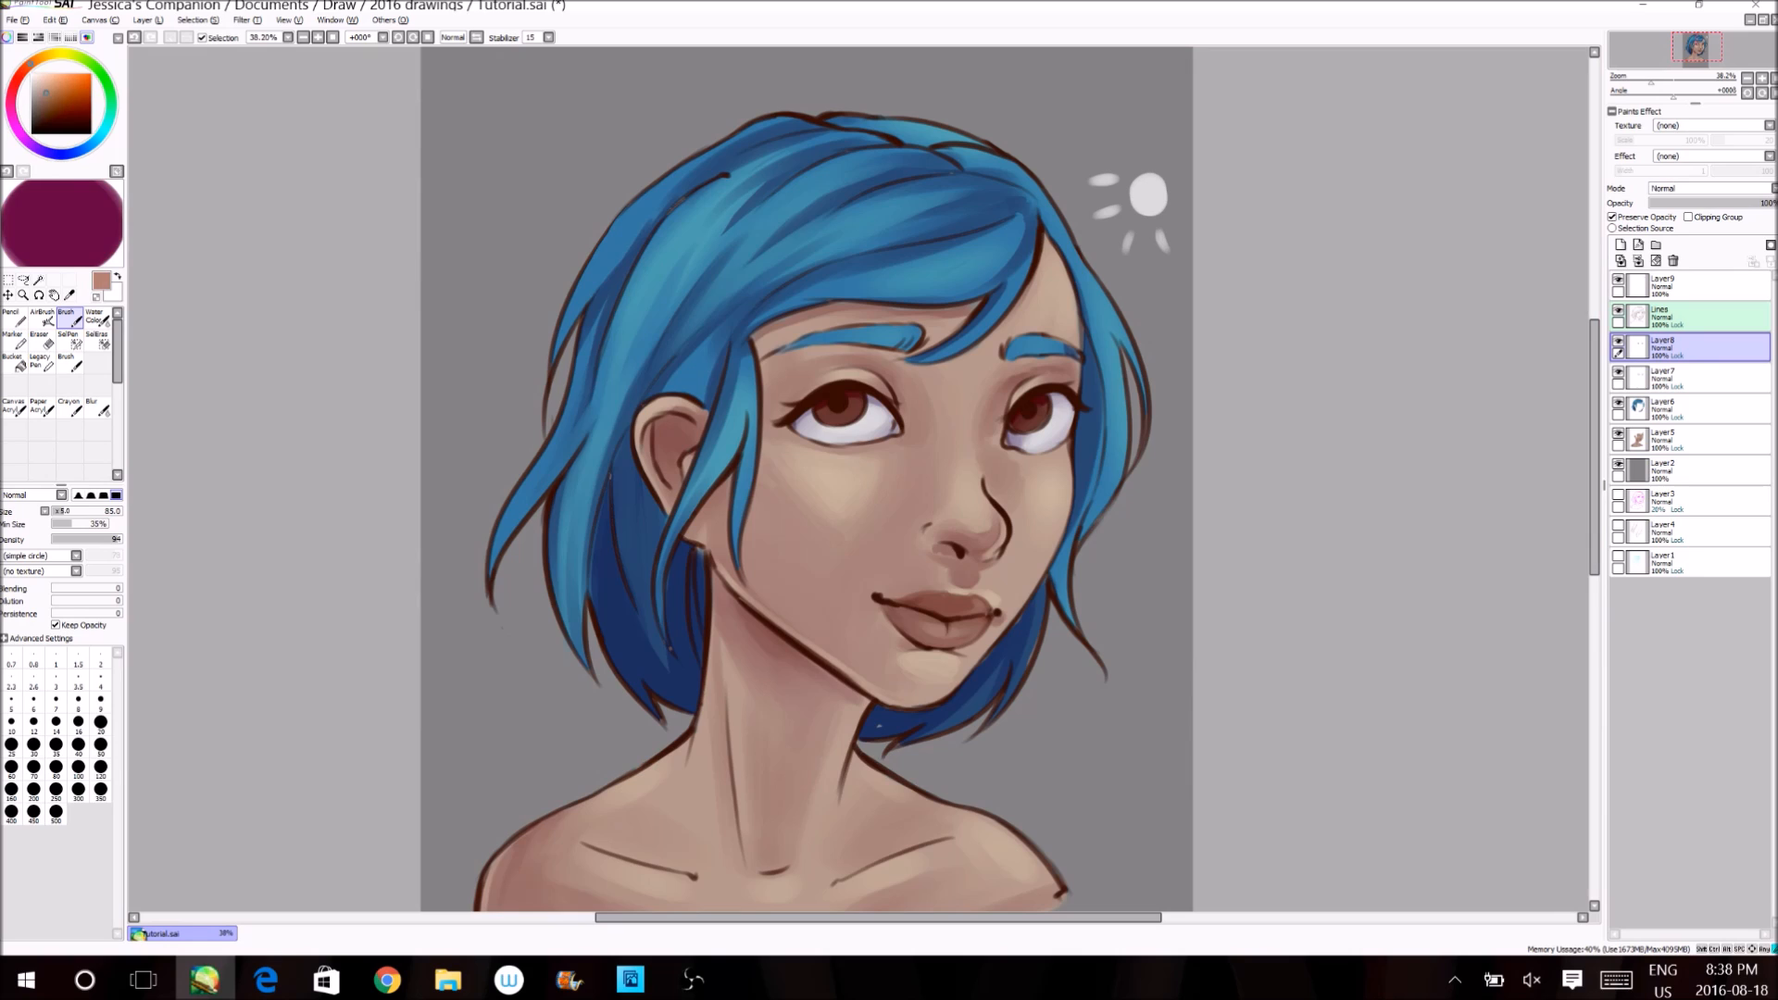
pyautogui.moveTo(854, 412)
pyautogui.mouseDown()
pyautogui.moveTo(838, 419)
pyautogui.moveTo(854, 406)
pyautogui.mouseUp()
pyautogui.moveTo(1042, 407); pyautogui.dragTo(1004, 423)
# - Add a new layer above the line art and dot white highlights on both eyes with the brush at size 50
pyautogui.click(1704, 316)
pyautogui.click(1621, 246)
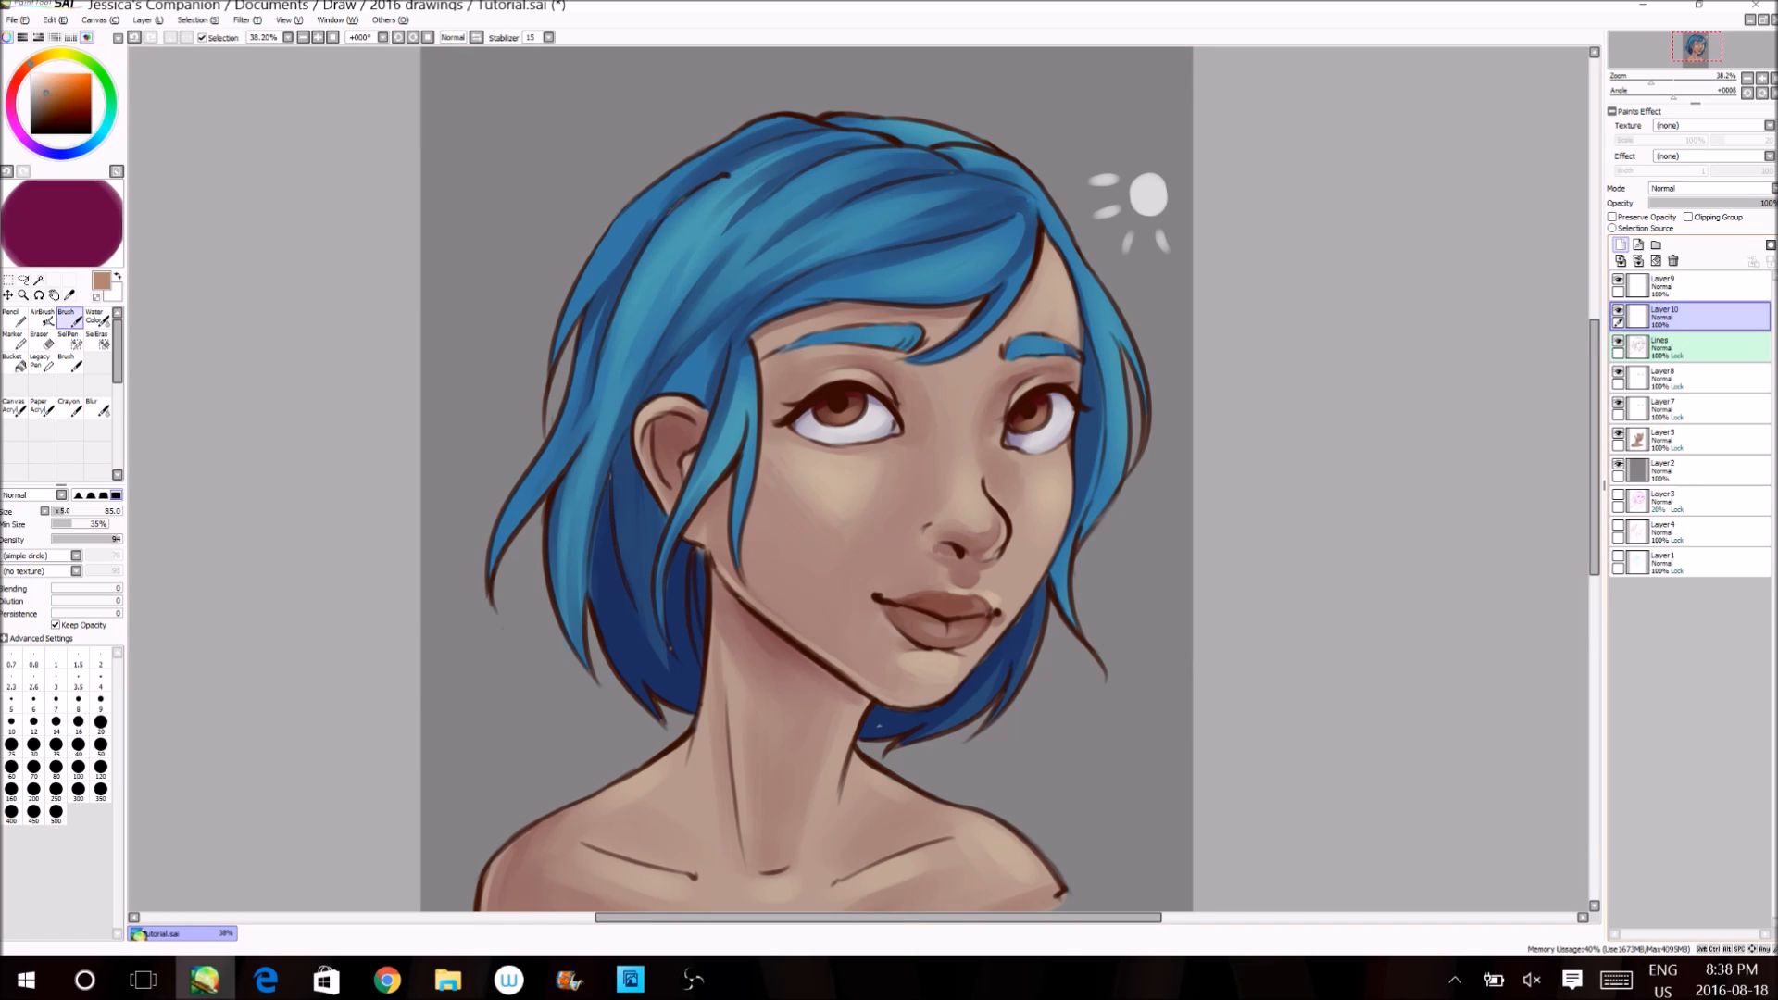
pyautogui.click(101, 745)
pyautogui.press('x')
pyautogui.click(868, 406)
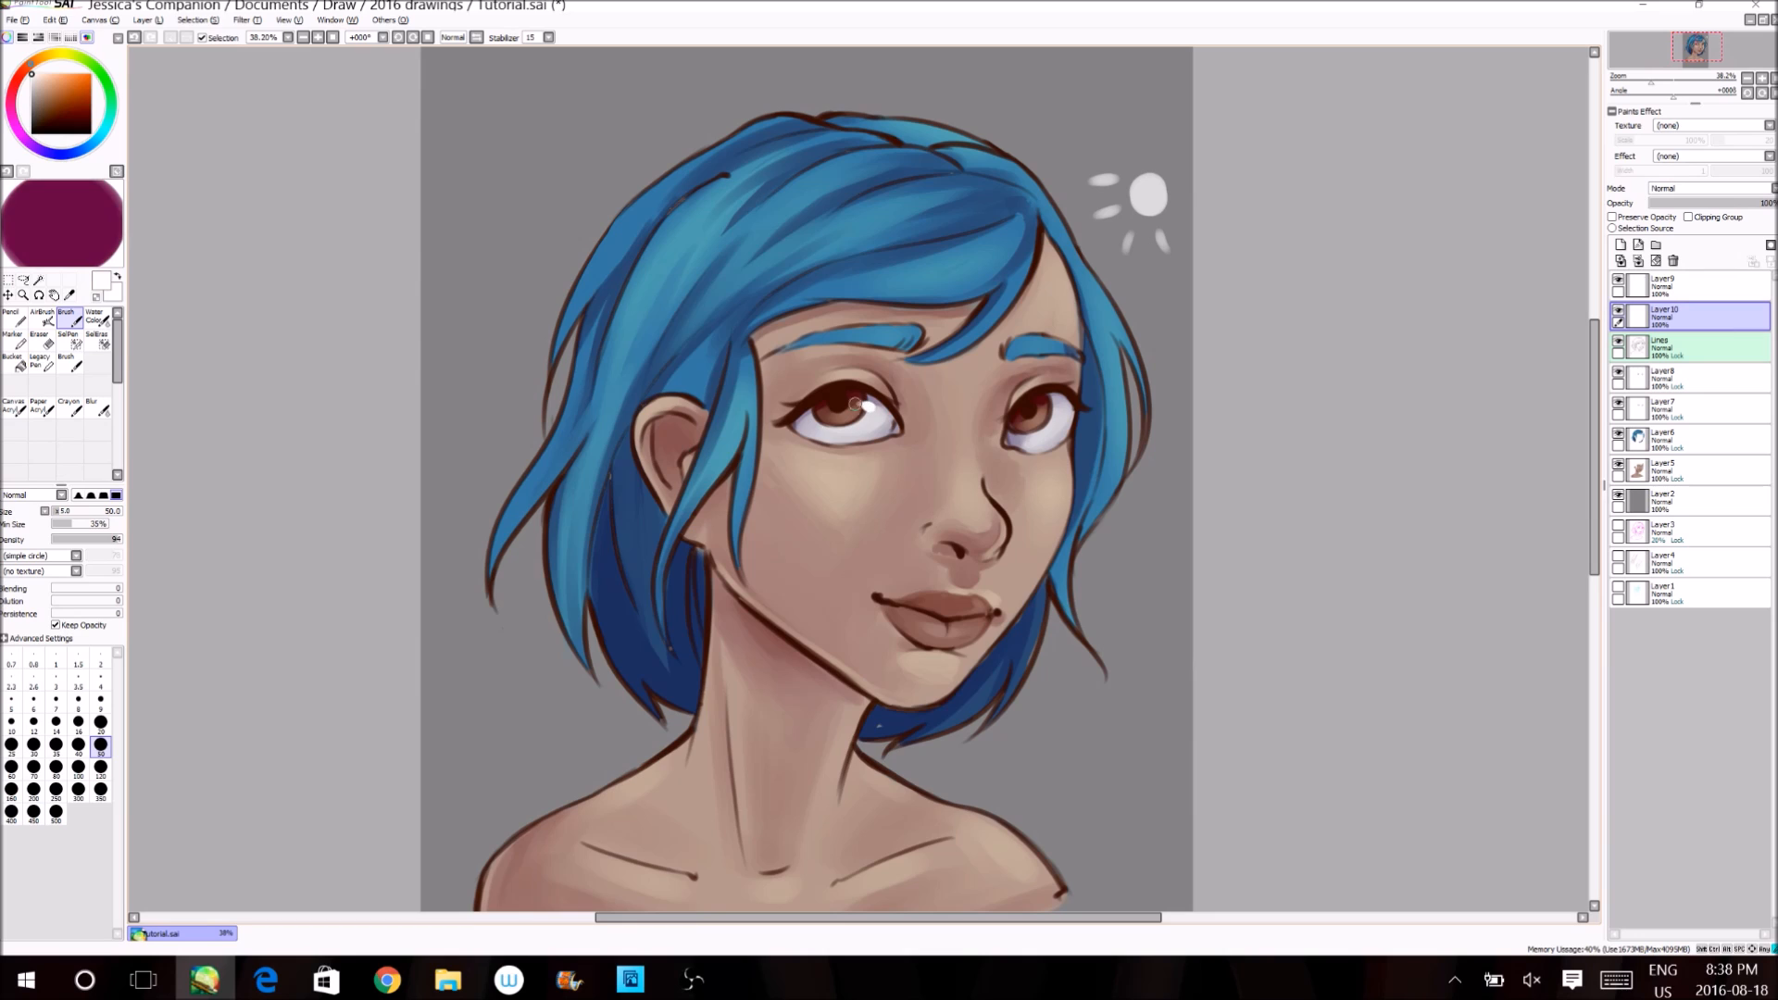
pyautogui.click(1054, 400)
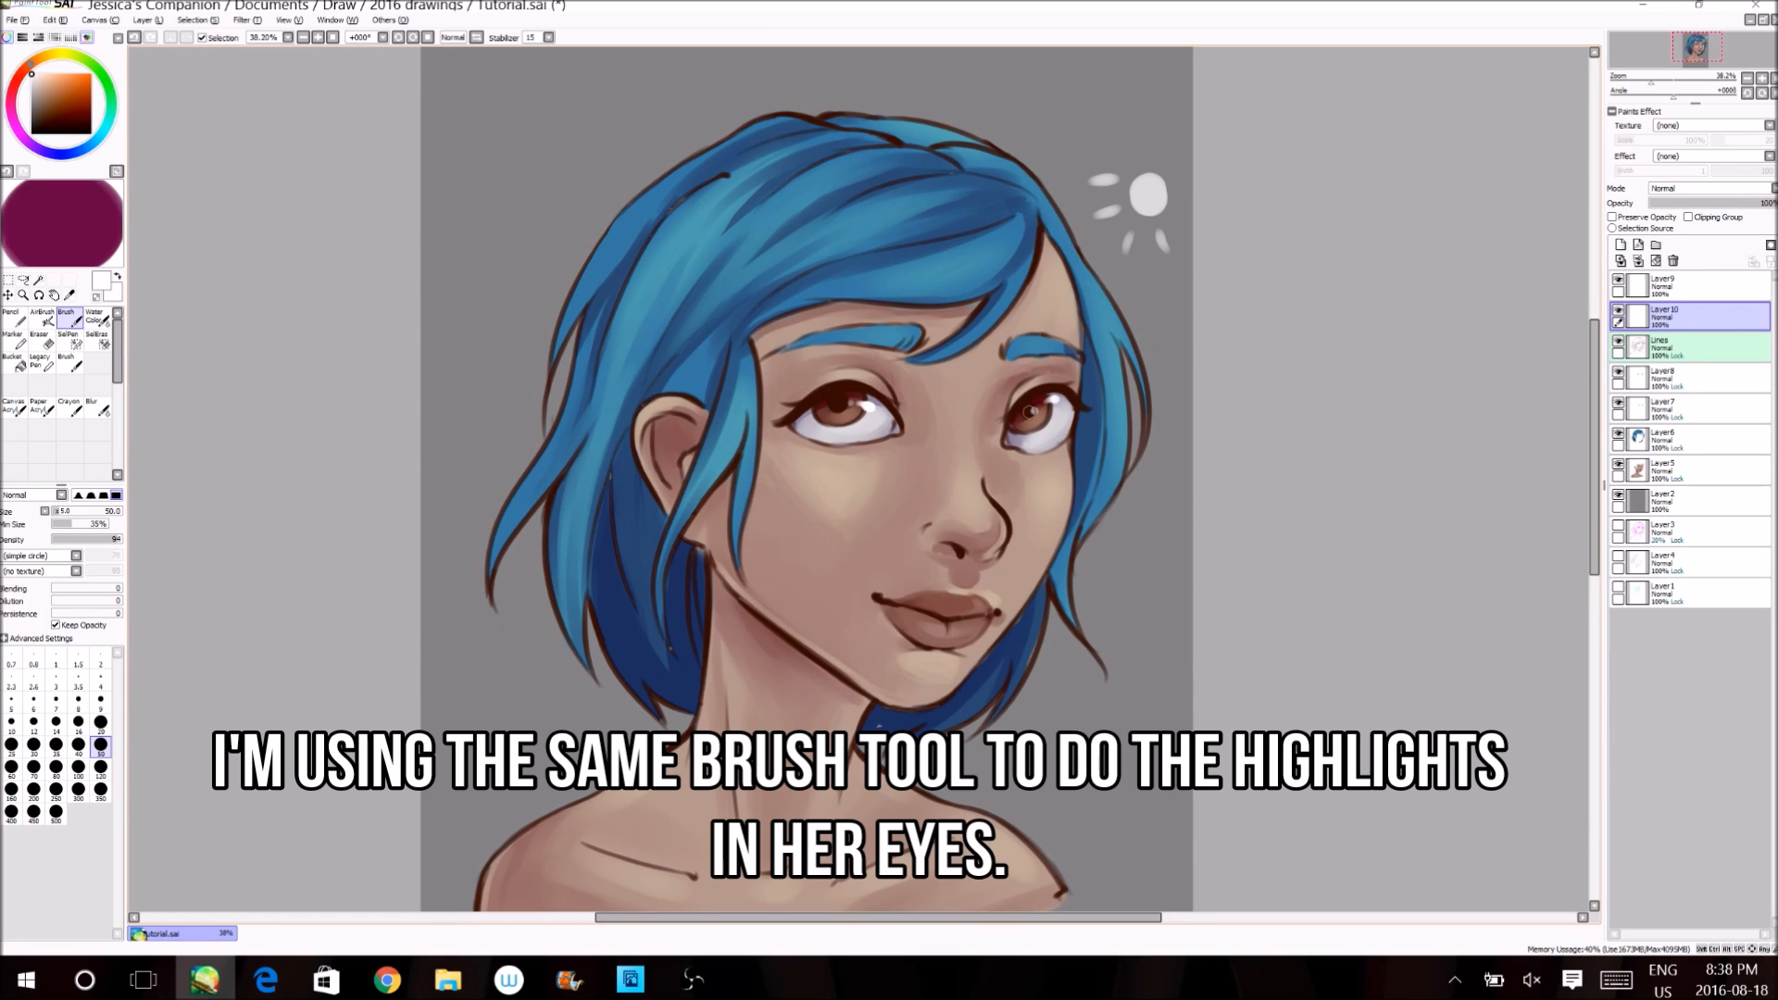
pyautogui.hotkey('ctrl', 'z')
pyautogui.hotkey('ctrl', 'z')
pyautogui.click(852, 399)
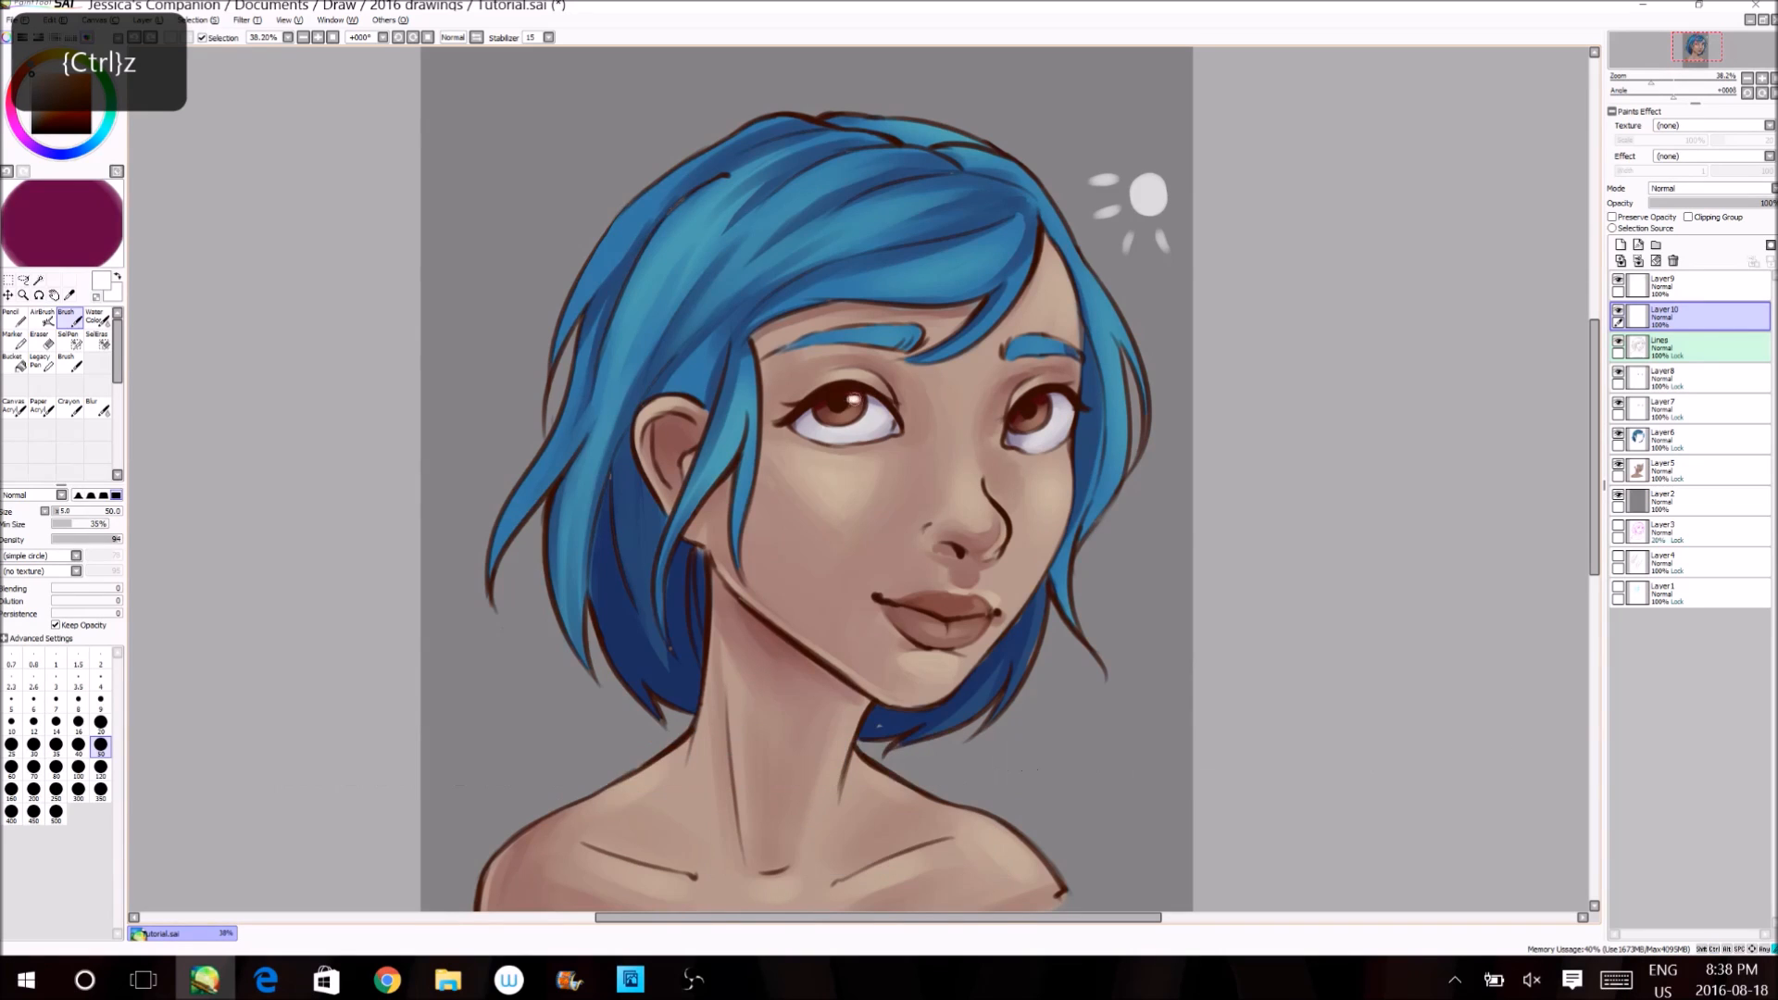
pyautogui.click(1046, 402)
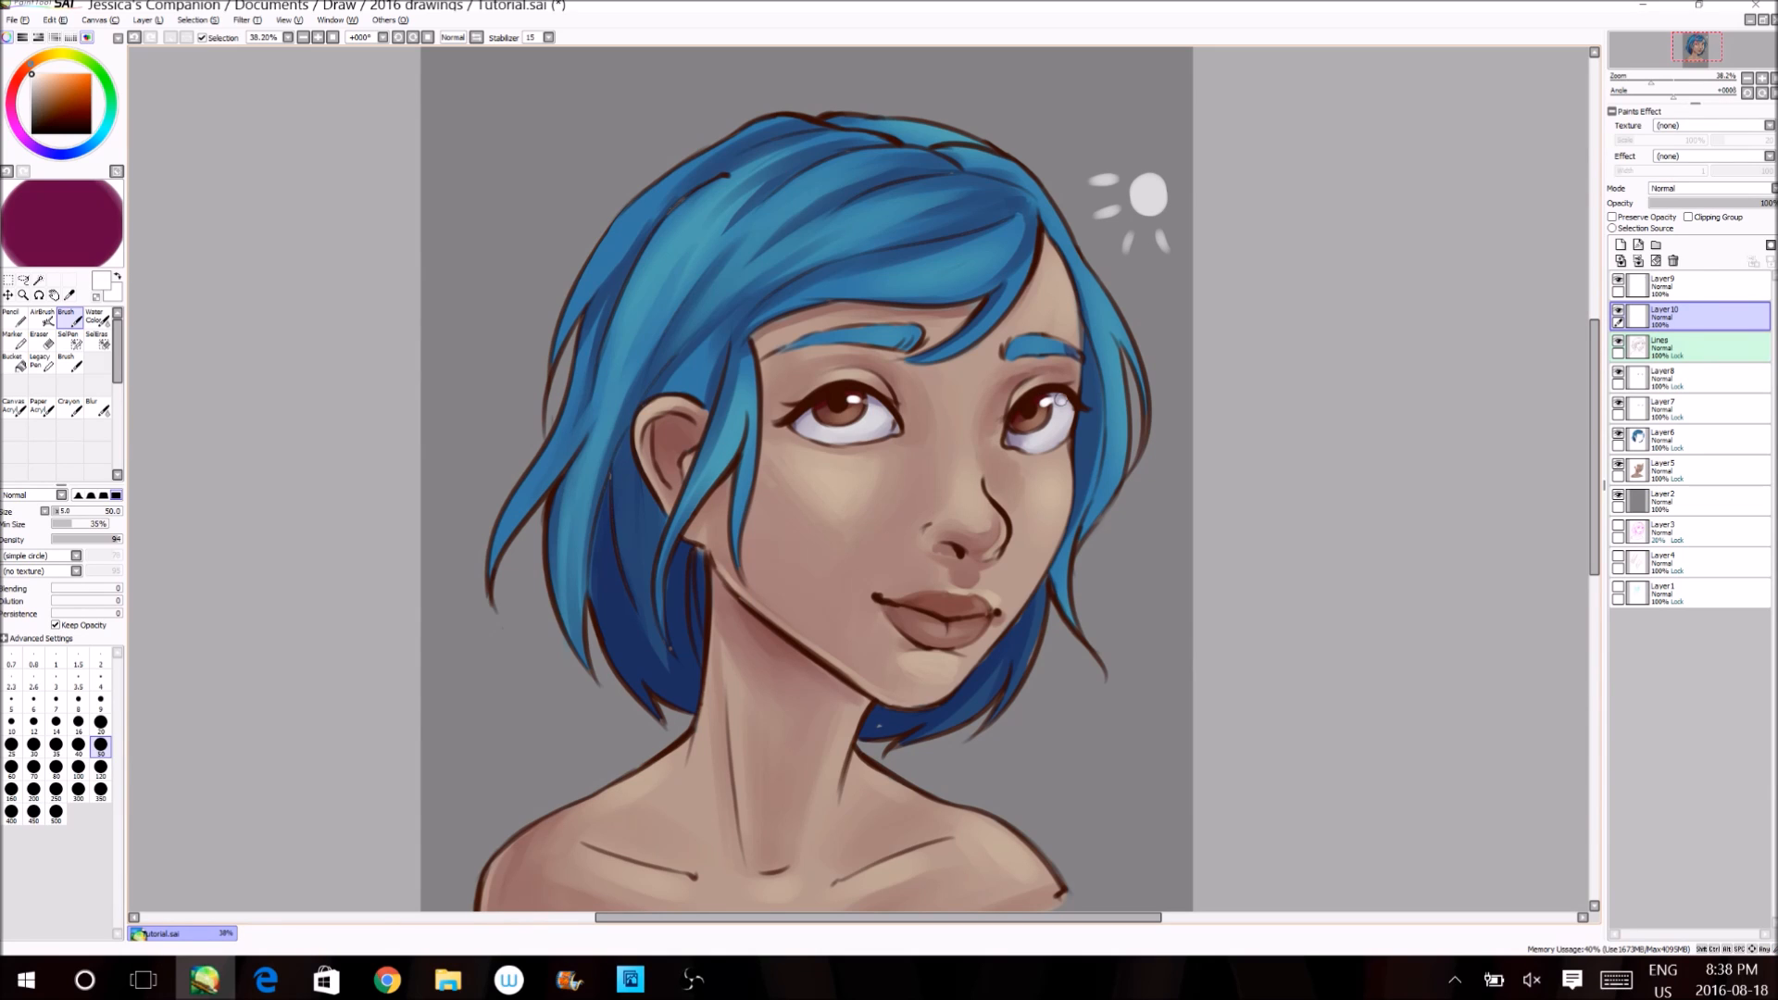
# - Blend sampled skin and brown tones into both irises on Layer8 with the brush at size 40, and save the drawing
pyautogui.hotkey('ctrl', 's')
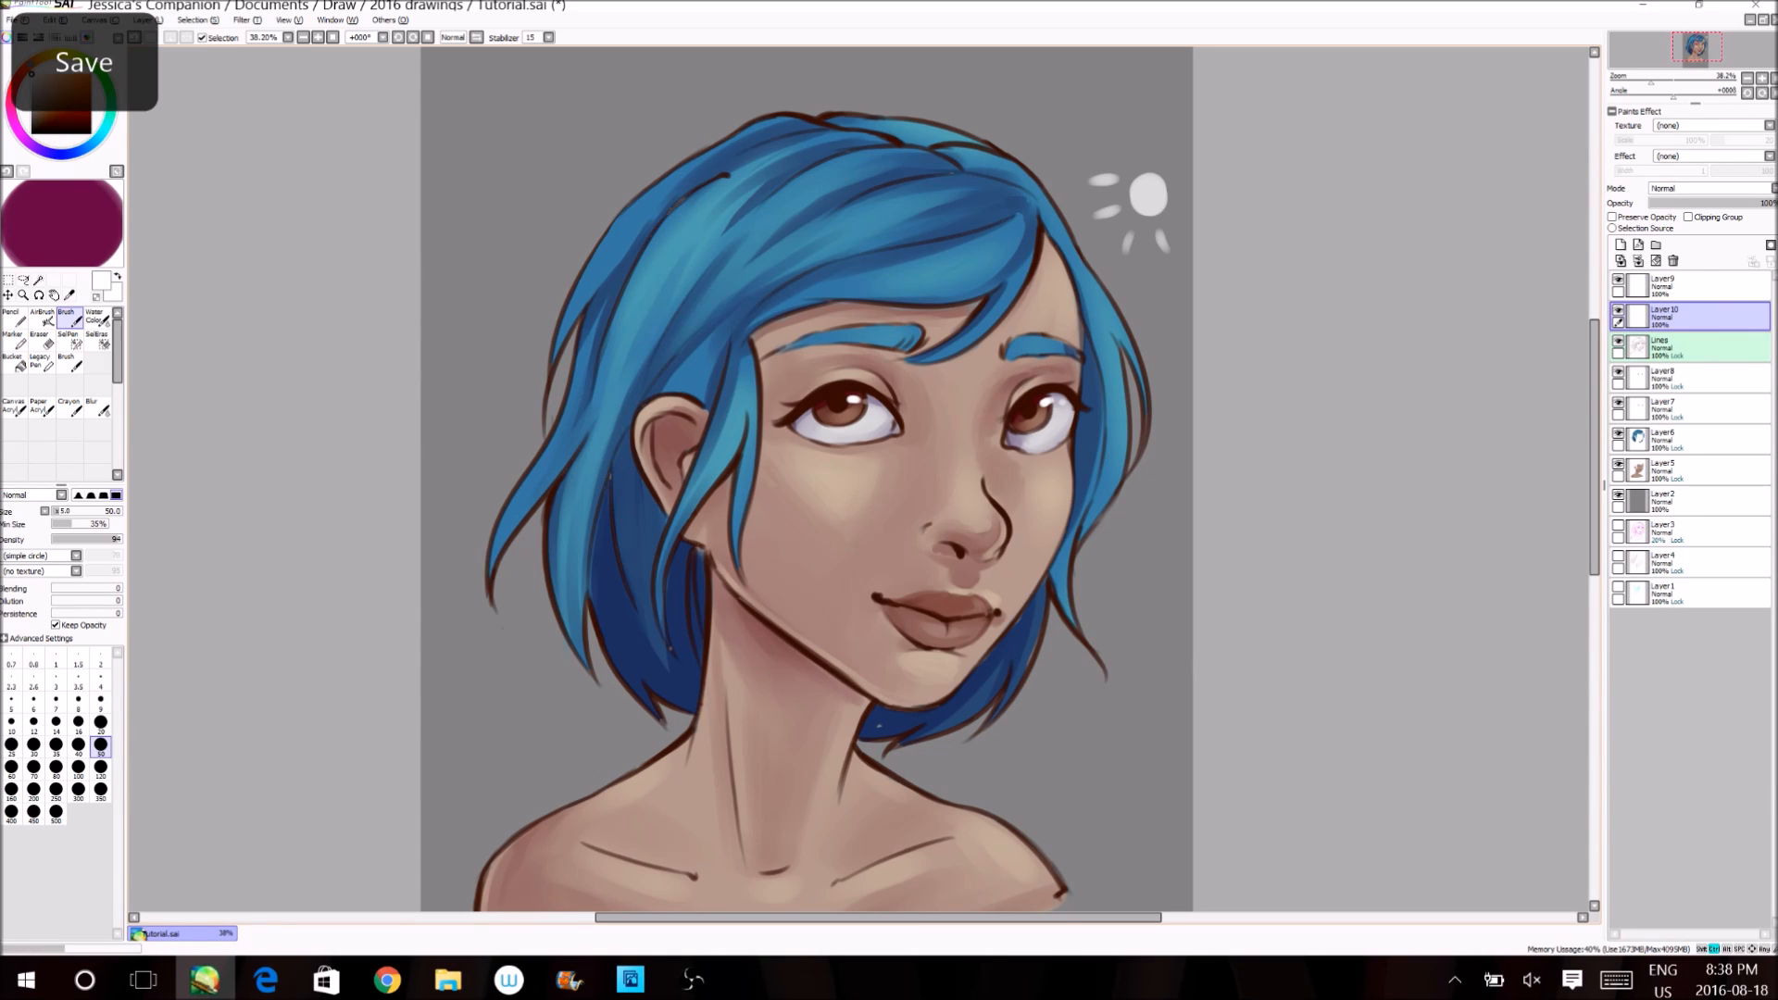
pyautogui.click(1693, 378)
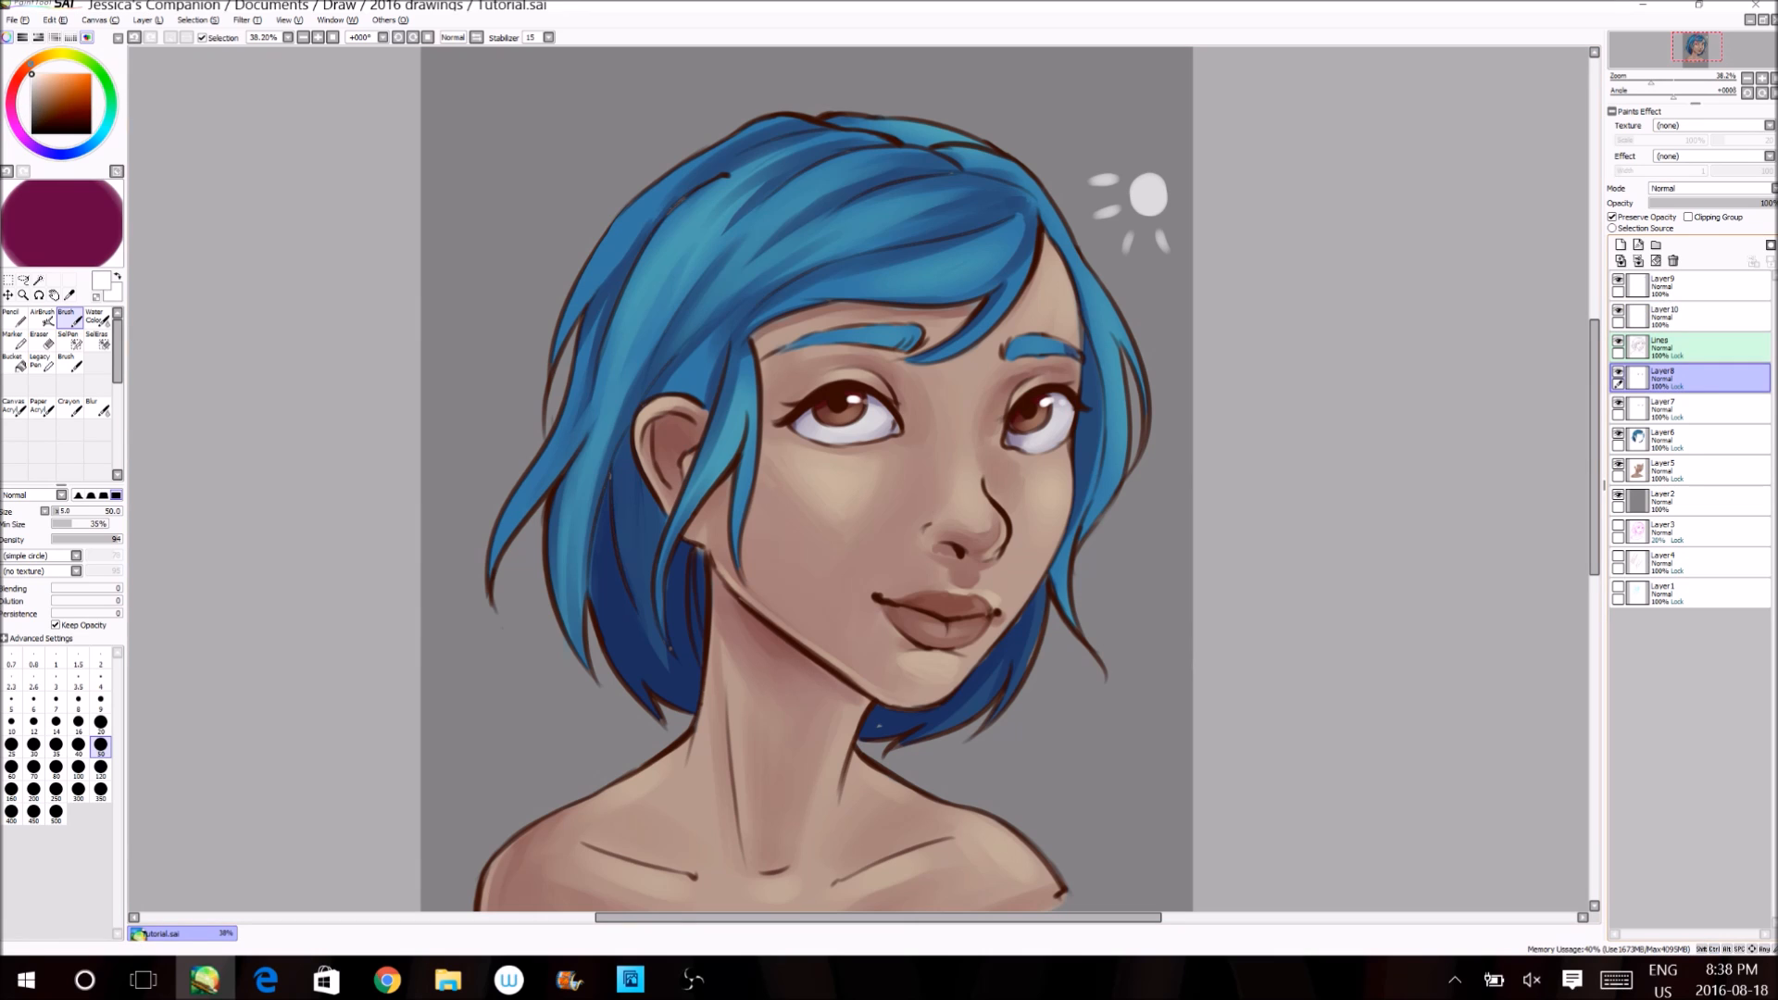
pyautogui.press('[')
pyautogui.keyDown('alt'); pyautogui.click(840, 479); pyautogui.keyUp('alt')
pyautogui.moveTo(819, 423); pyautogui.dragTo(854, 405)
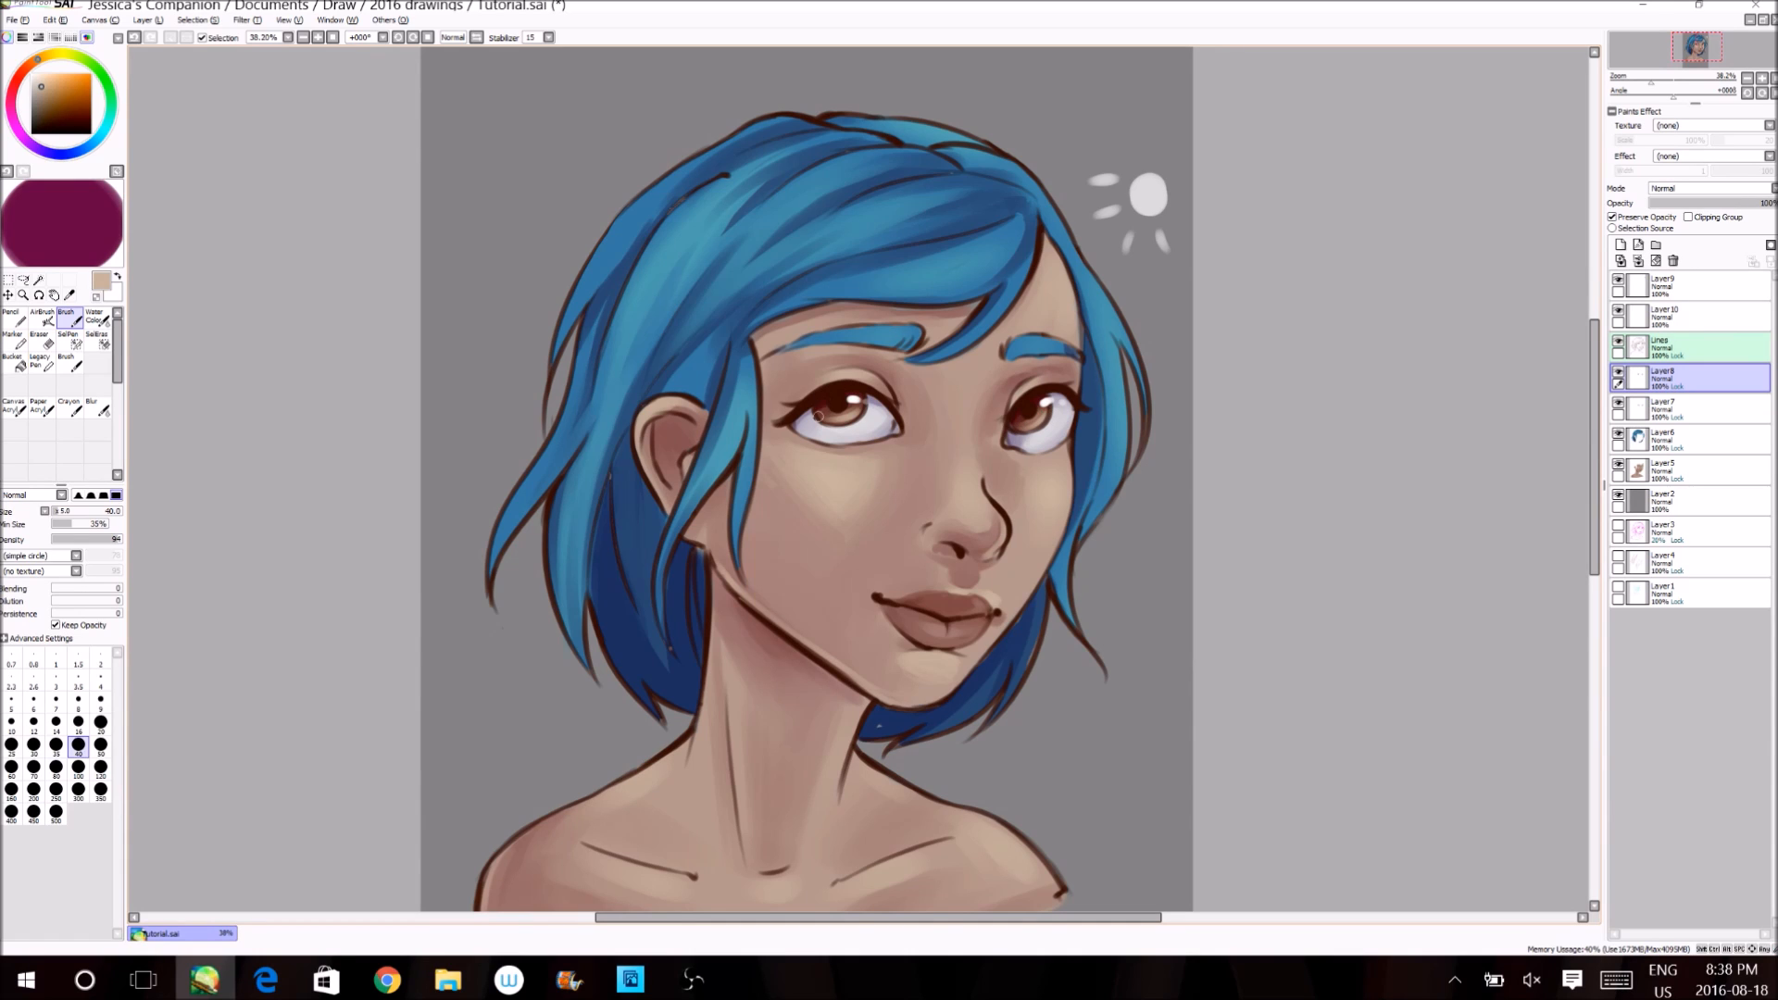
pyautogui.keyDown('alt'); pyautogui.click(822, 405); pyautogui.keyUp('alt')
pyautogui.moveTo(1039, 404); pyautogui.dragTo(1027, 416)
pyautogui.keyDown('alt'); pyautogui.click(1035, 417); pyautogui.keyUp('alt')
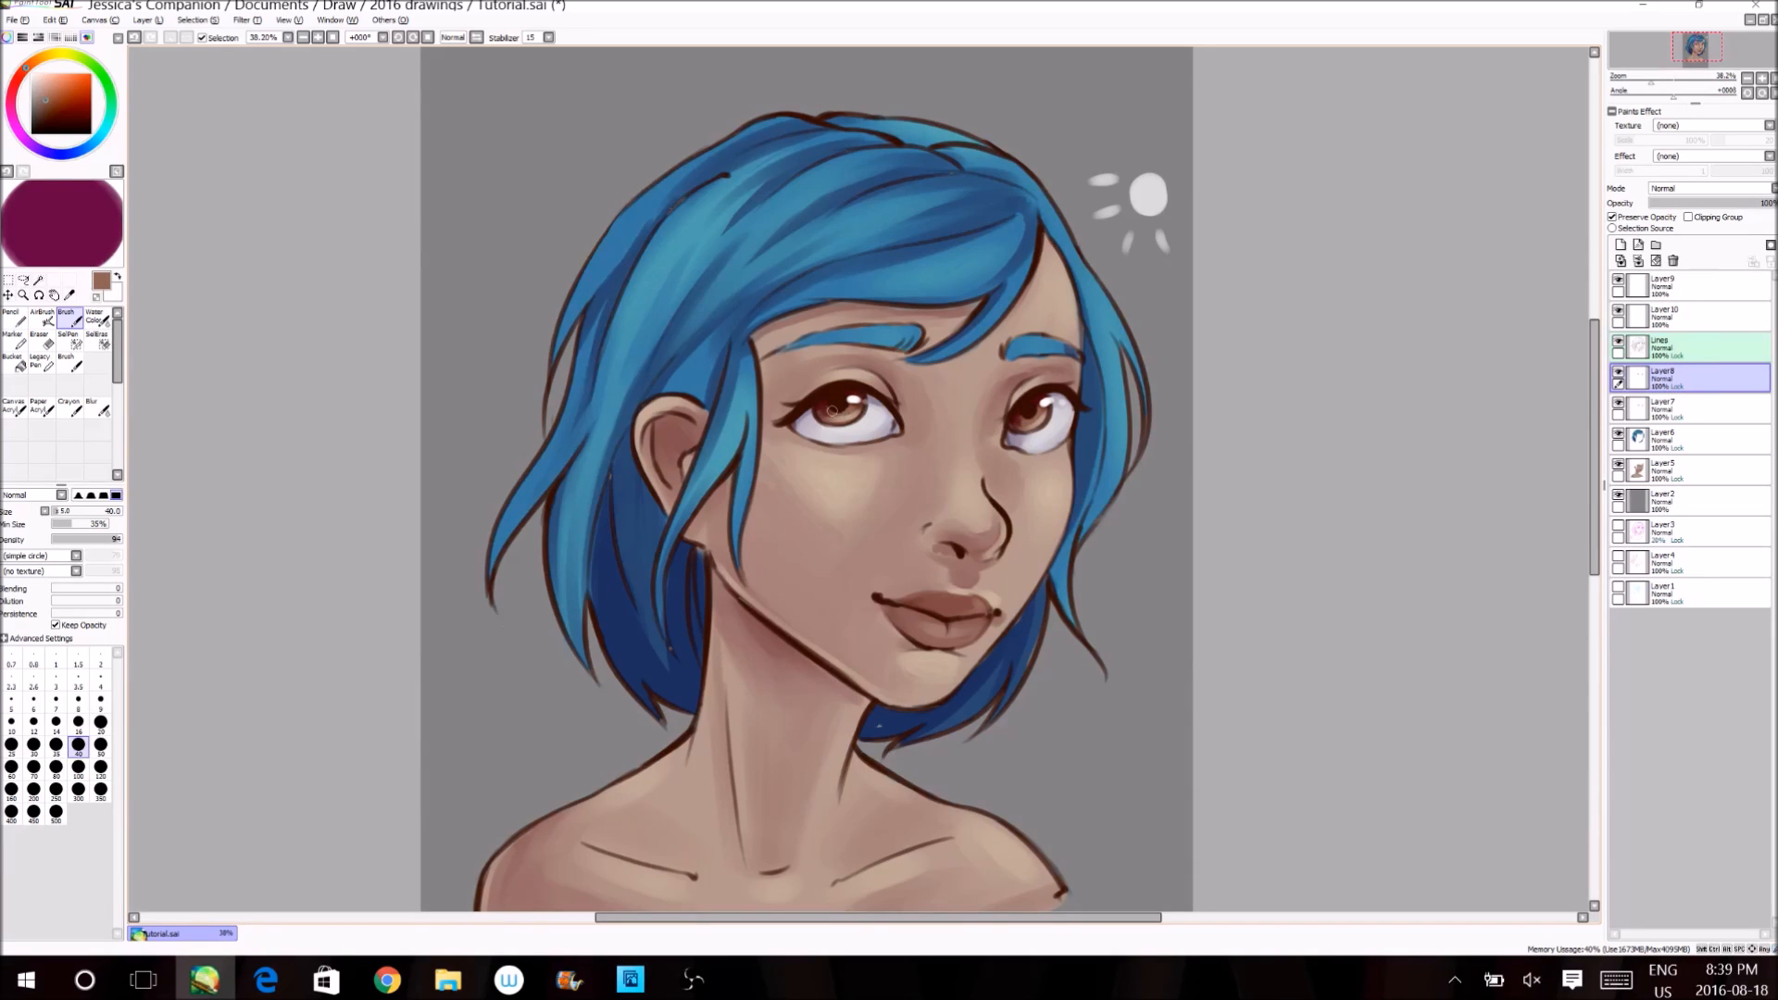
pyautogui.click(23, 295)
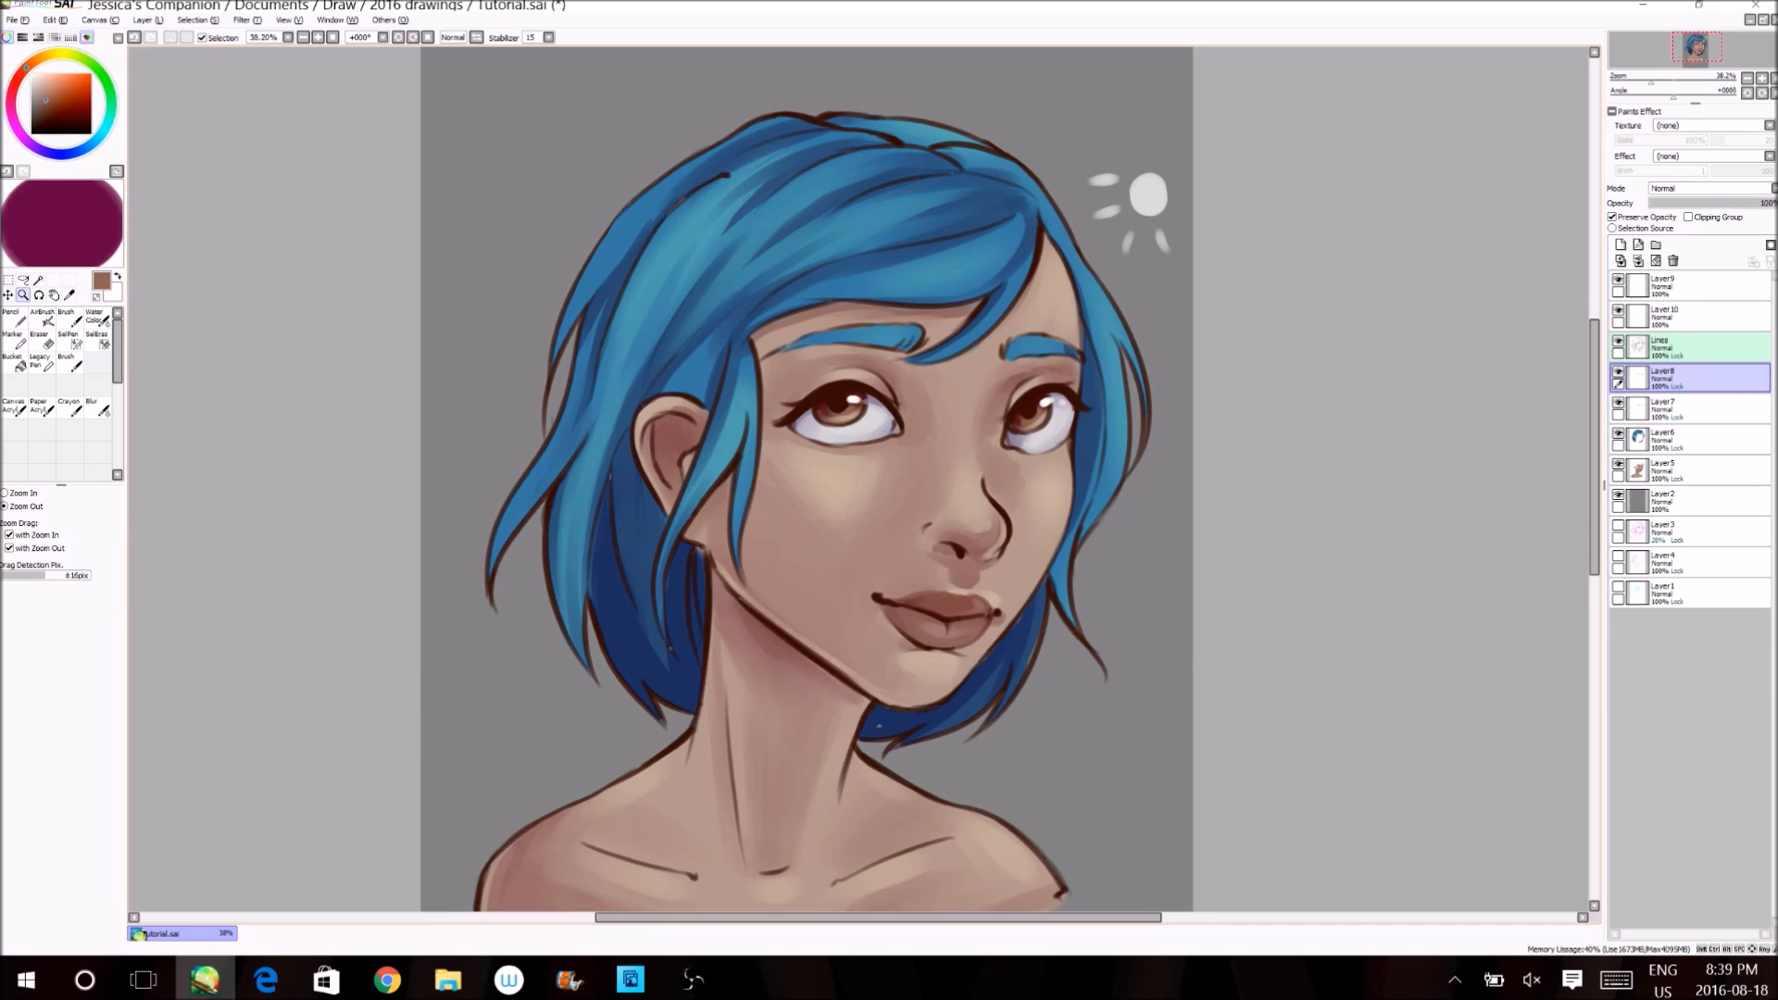
pyautogui.click(647, 400)
pyautogui.moveTo(498, 189); pyautogui.dragTo(1070, 775)
pyautogui.hotkey('ctrl', 's')
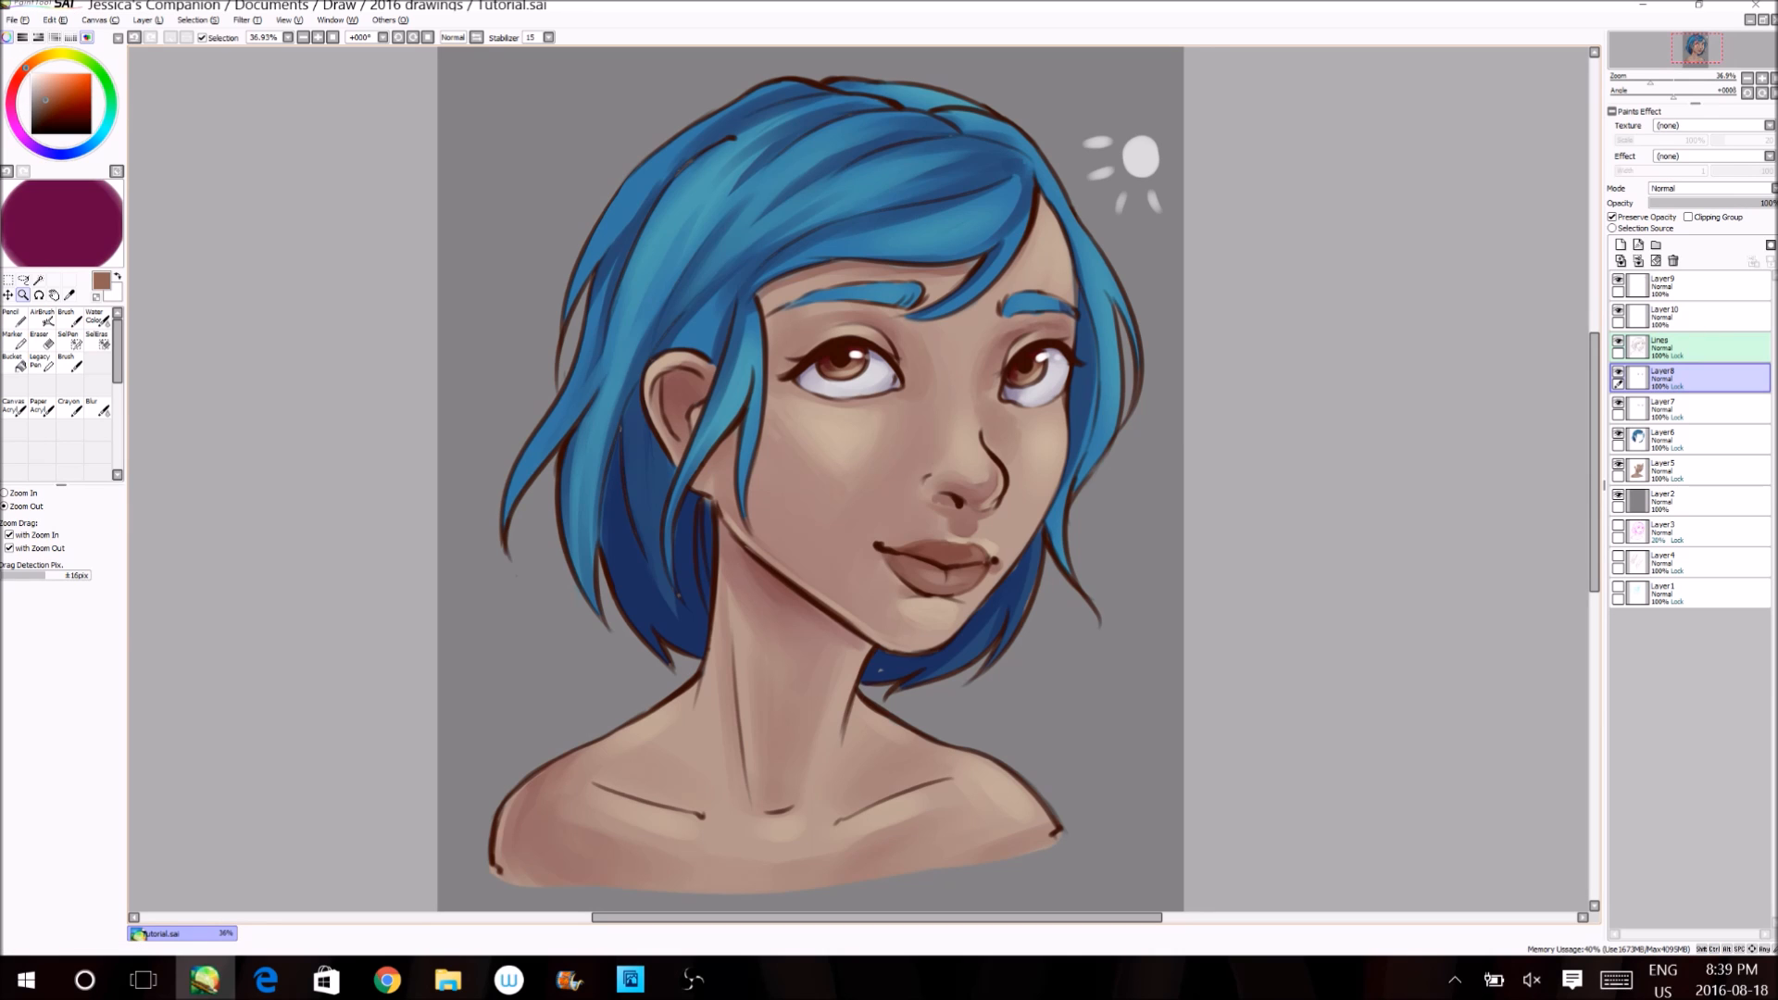
# - On the hair layer, sample a blue and paint strokes over the crown, side locks and lower tips, and save the drawing
pyautogui.click(70, 318)
pyautogui.click(1702, 440)
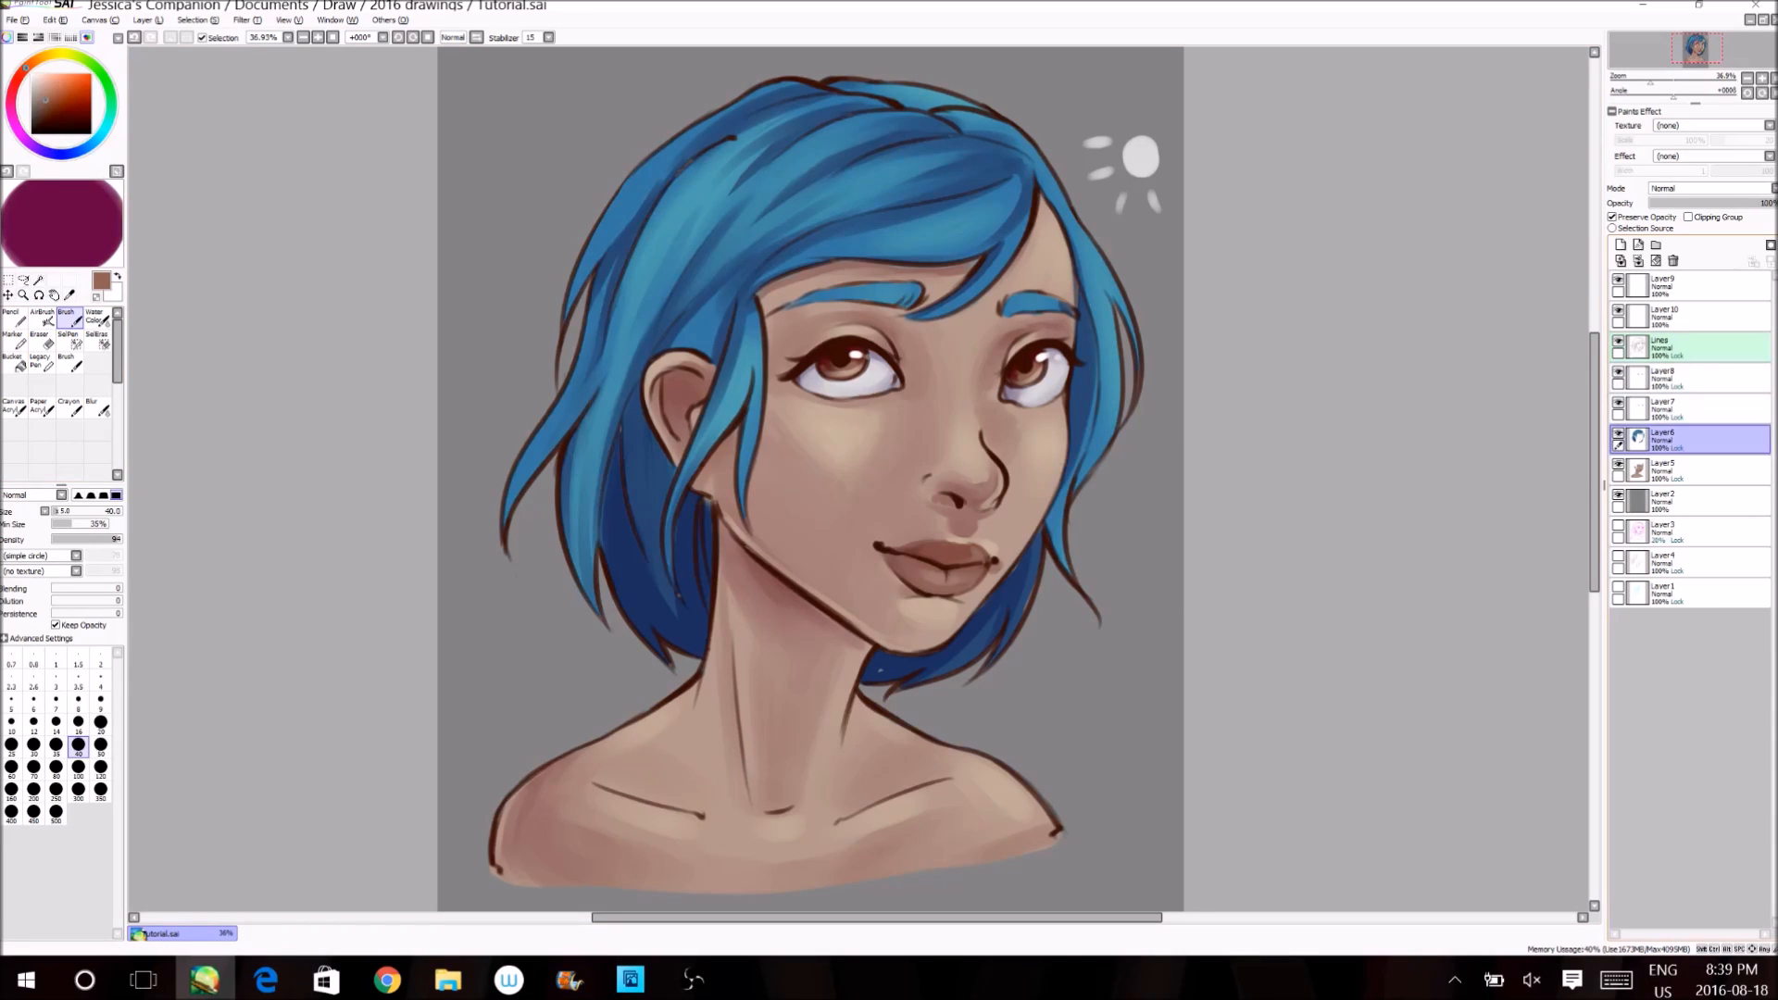
pyautogui.rightClick(896, 177)
pyautogui.moveTo(1023, 166); pyautogui.dragTo(885, 110)
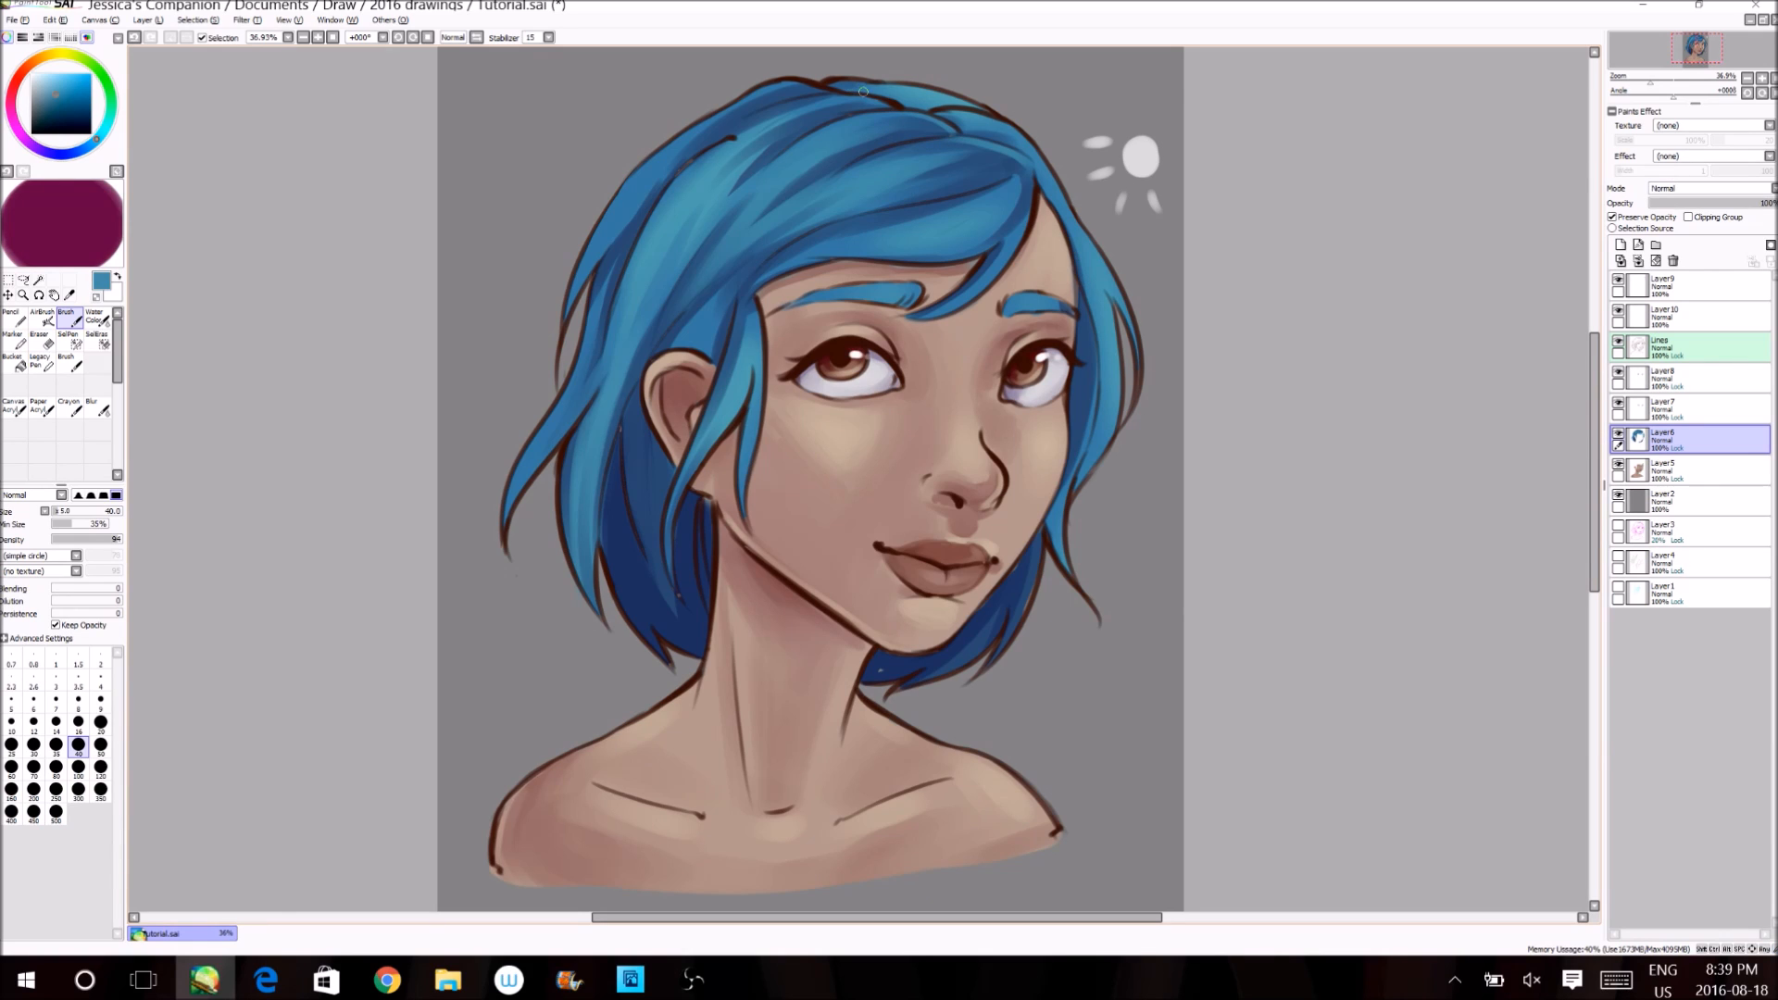
pyautogui.moveTo(1013, 181)
pyautogui.mouseDown()
pyautogui.moveTo(914, 122)
pyautogui.moveTo(863, 131)
pyautogui.mouseUp()
pyautogui.moveTo(604, 443)
pyautogui.mouseDown()
pyautogui.moveTo(607, 515)
pyautogui.moveTo(668, 643)
pyautogui.mouseUp()
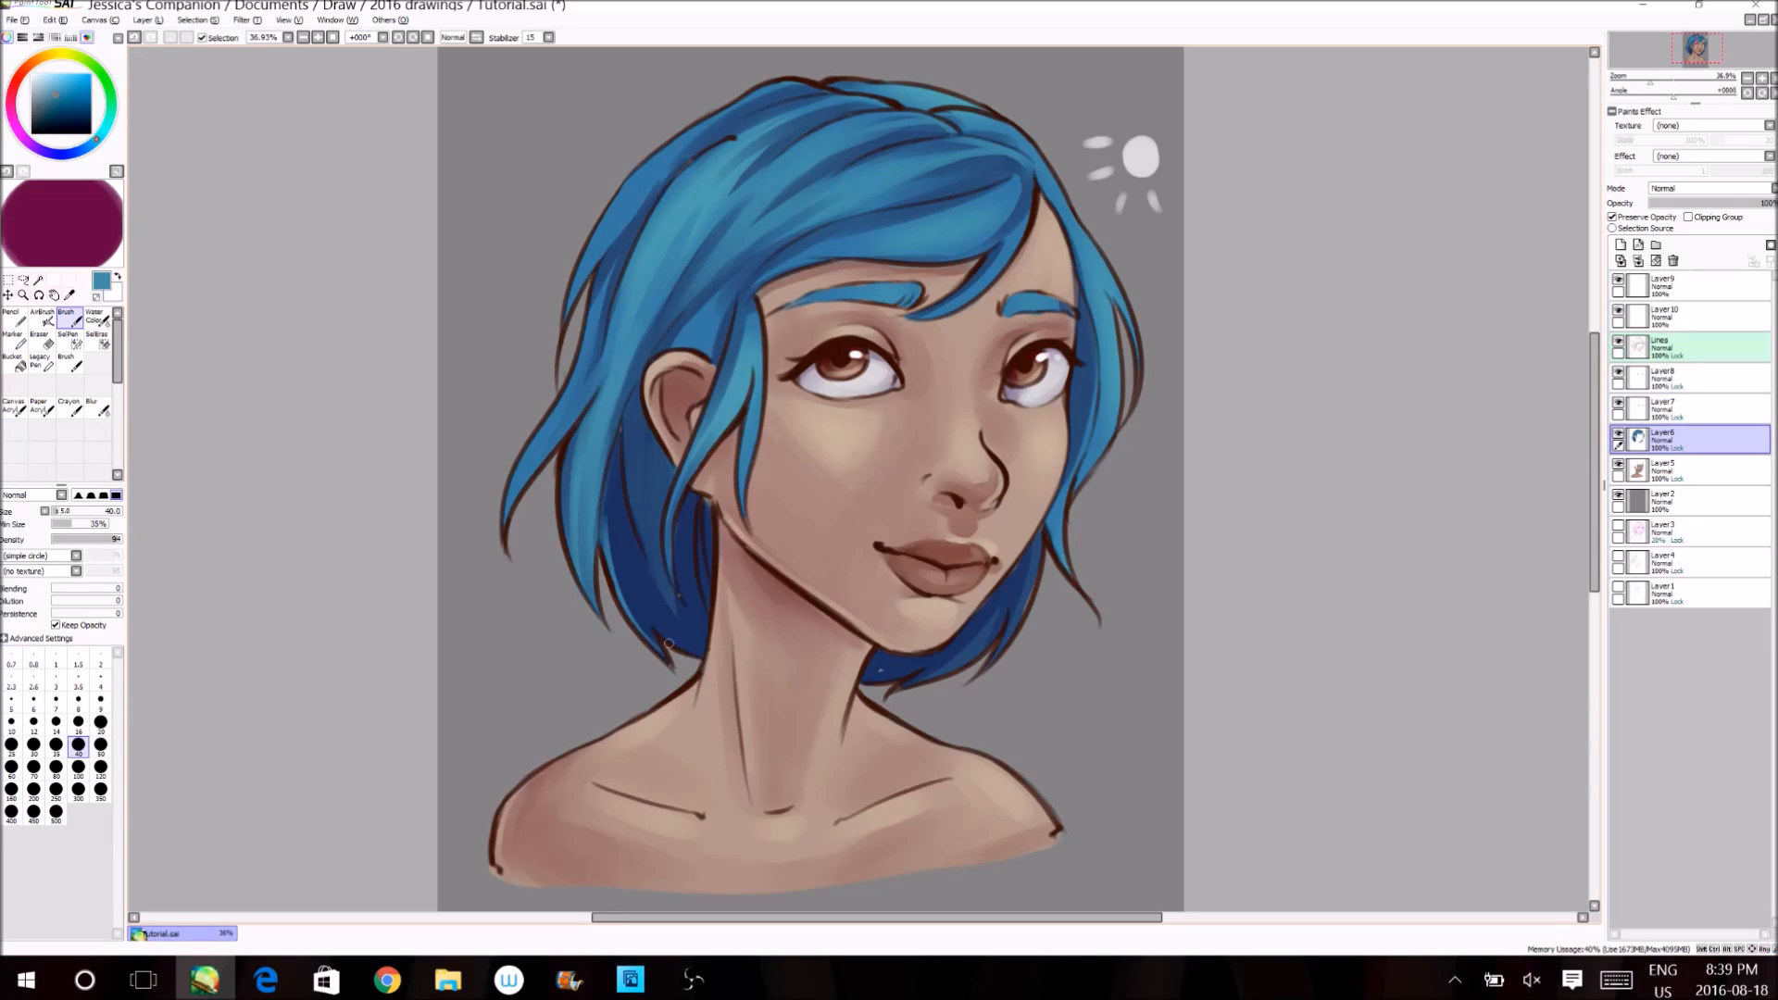
pyautogui.moveTo(1035, 560); pyautogui.dragTo(989, 665)
pyautogui.moveTo(659, 631); pyautogui.dragTo(704, 661)
pyautogui.moveTo(565, 457); pyautogui.dragTo(572, 547)
pyautogui.hotkey('ctrl', 's')
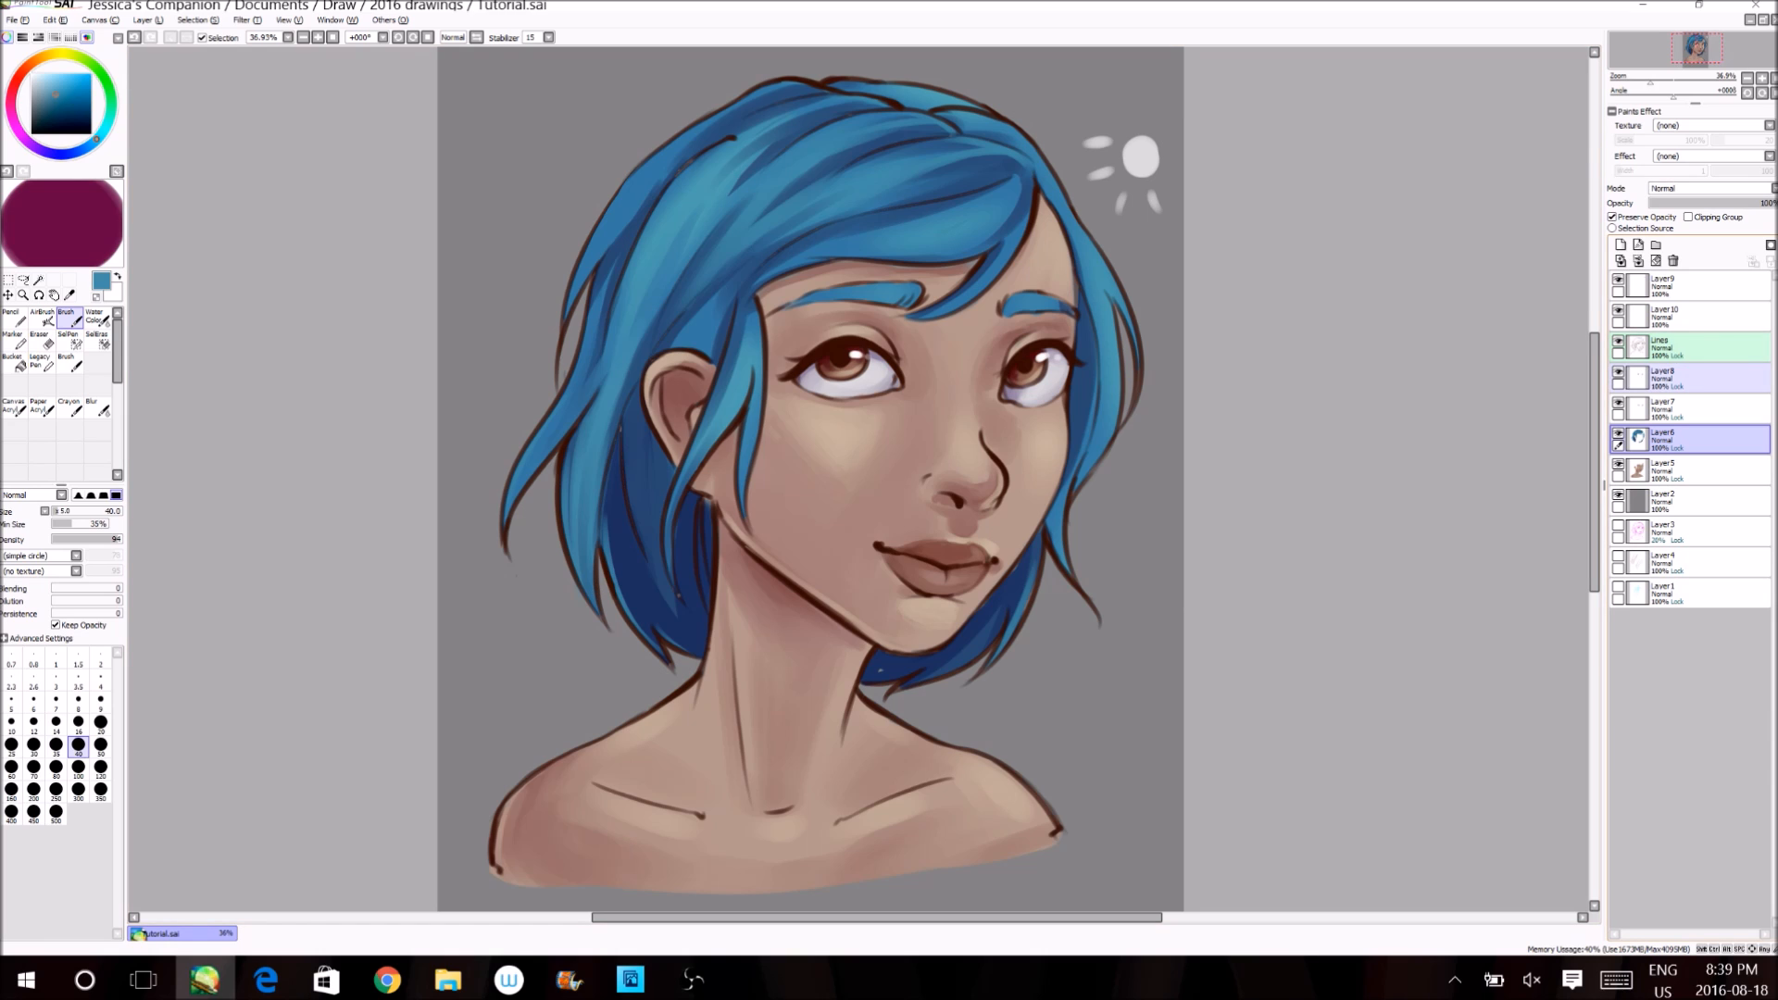
# - Hide Layer9 and merge the line art, eye, hair and highlight layers down into Layer5, checking the merged layer's visibility
pyautogui.click(1695, 378)
pyautogui.click(1695, 347)
pyautogui.click(1618, 280)
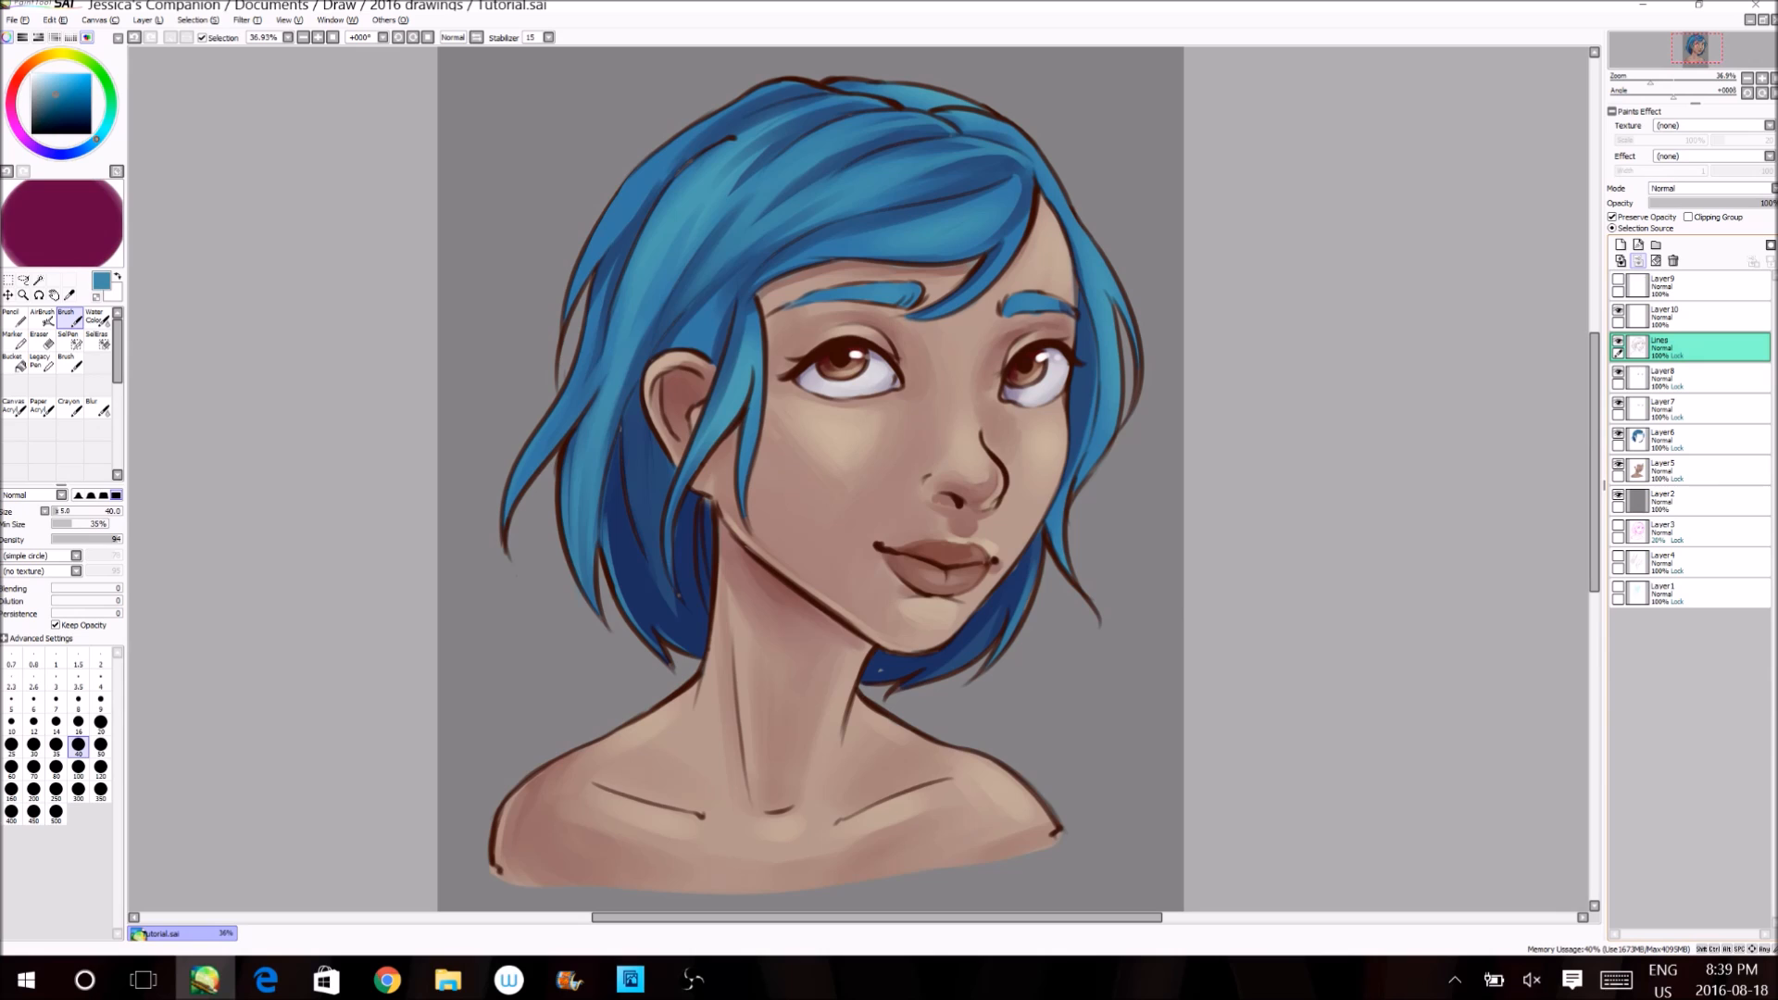
pyautogui.click(1638, 262)
pyautogui.click(1638, 261)
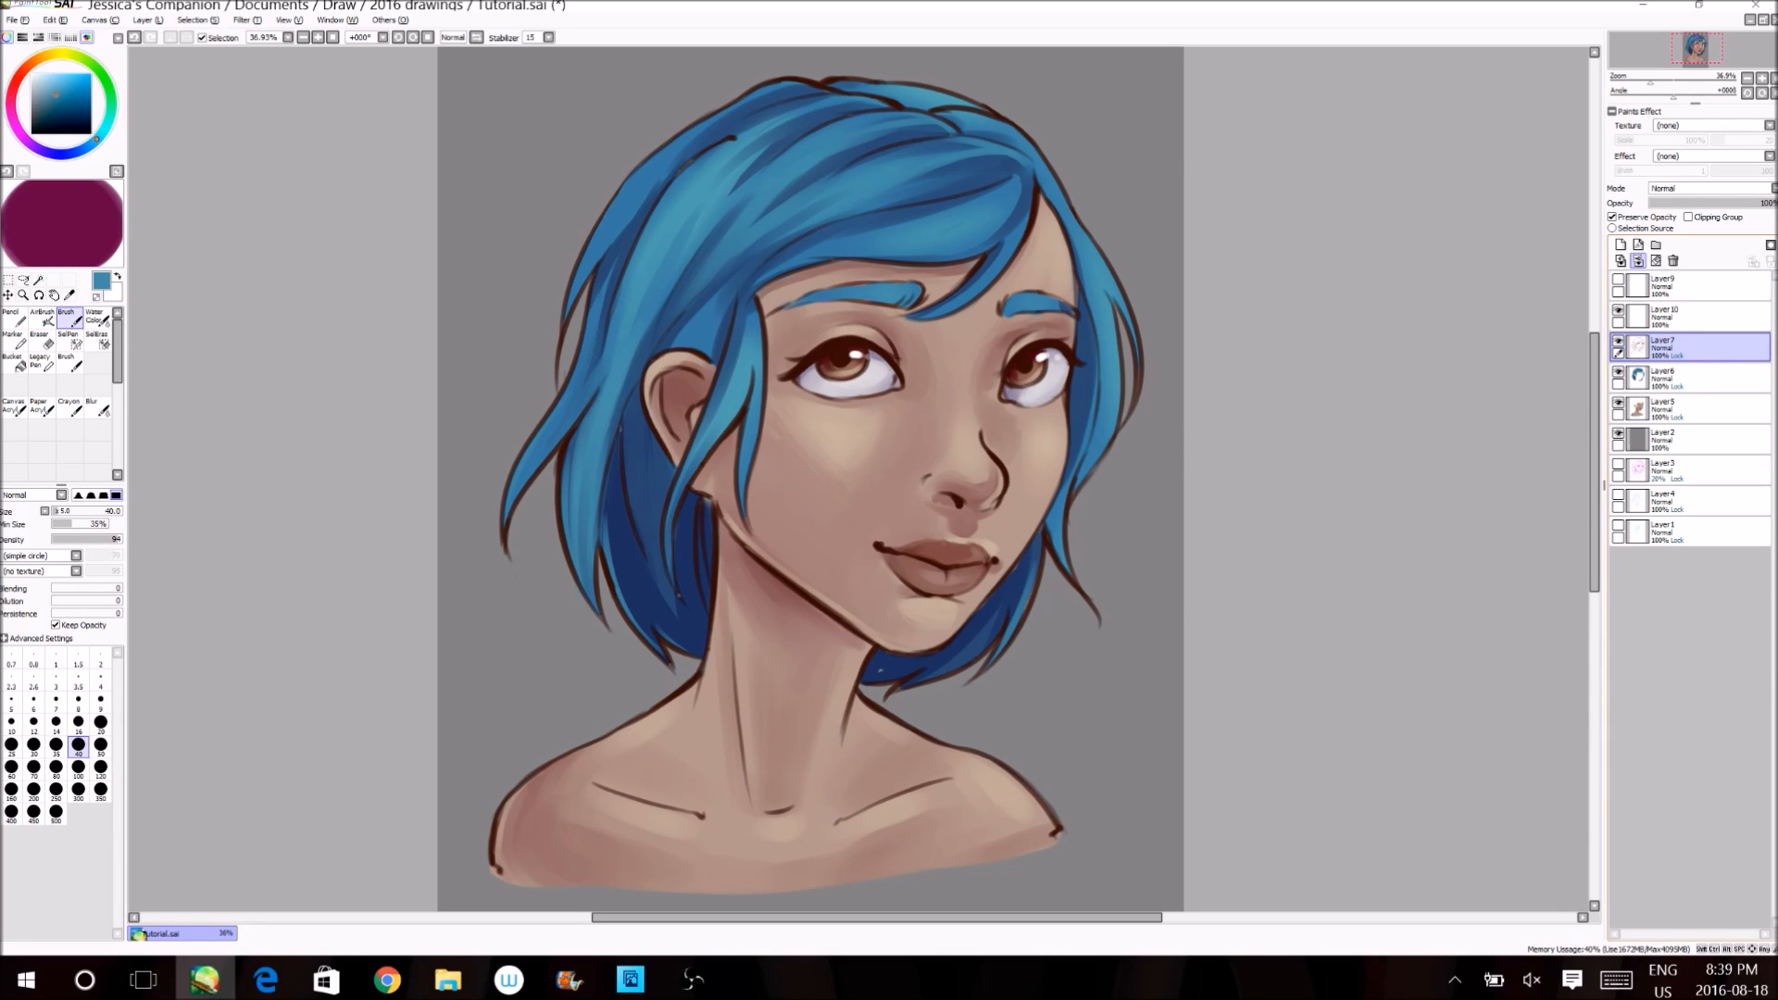
pyautogui.click(1638, 261)
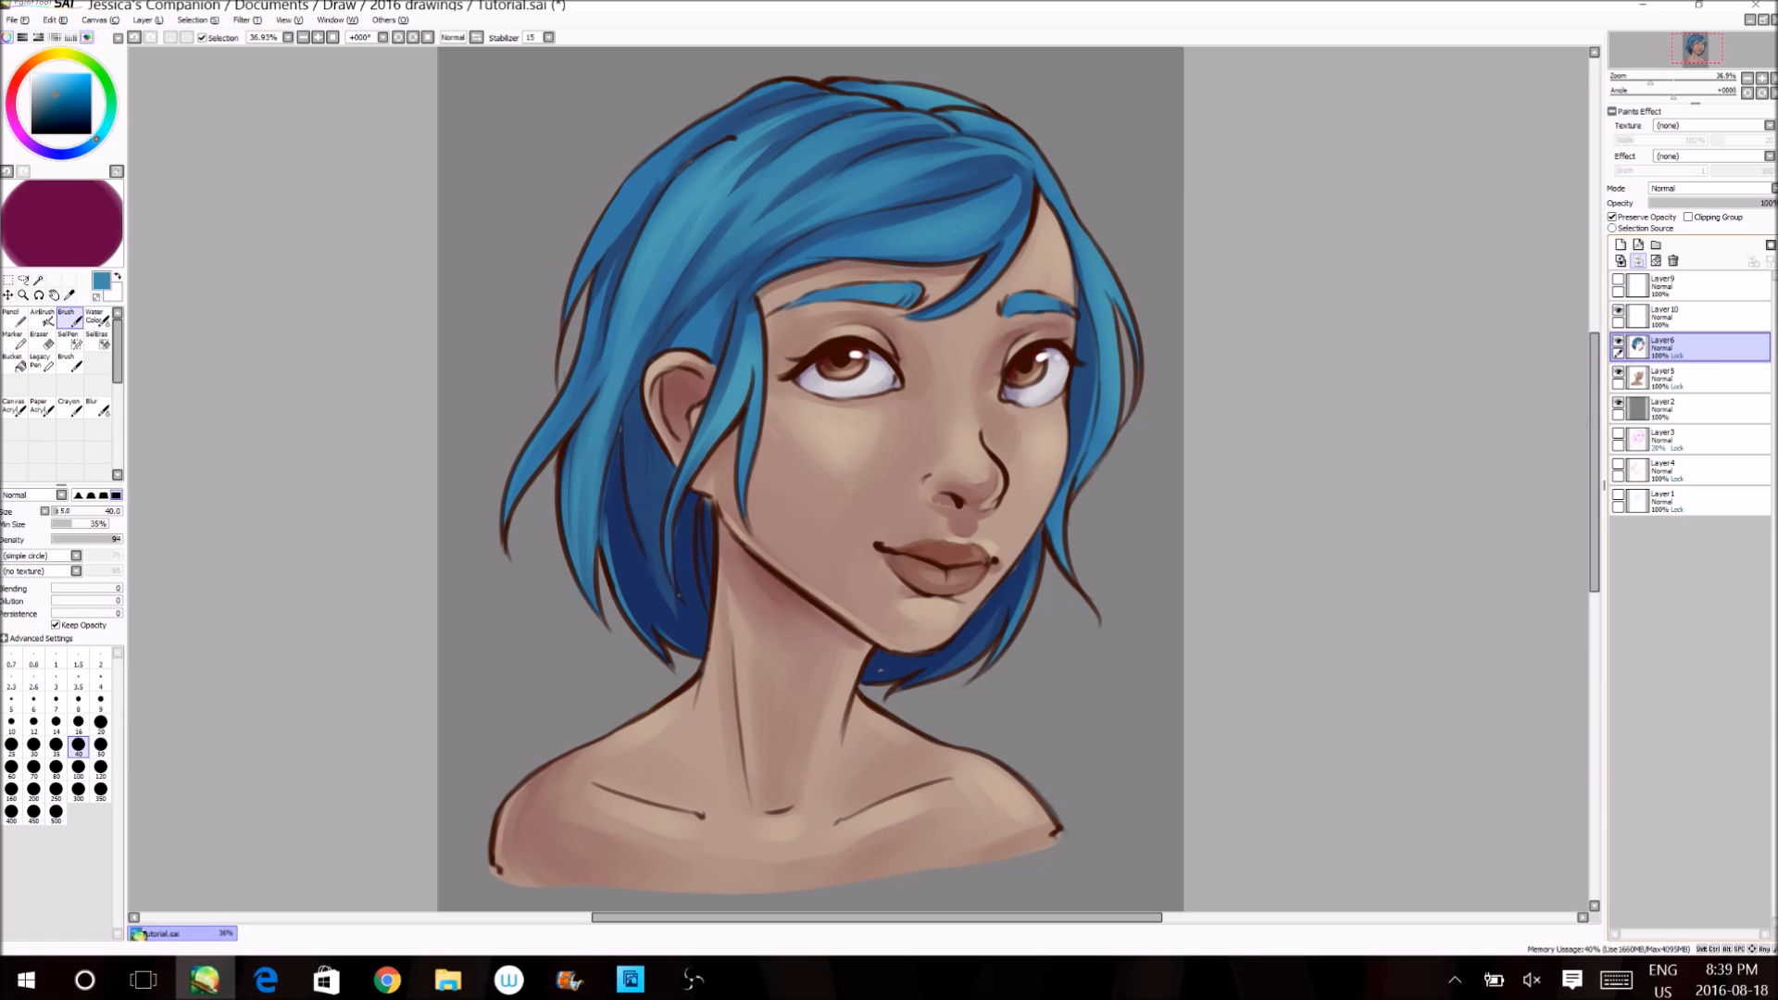
pyautogui.click(1638, 262)
pyautogui.click(1686, 316)
pyautogui.click(1638, 261)
pyautogui.click(1619, 310)
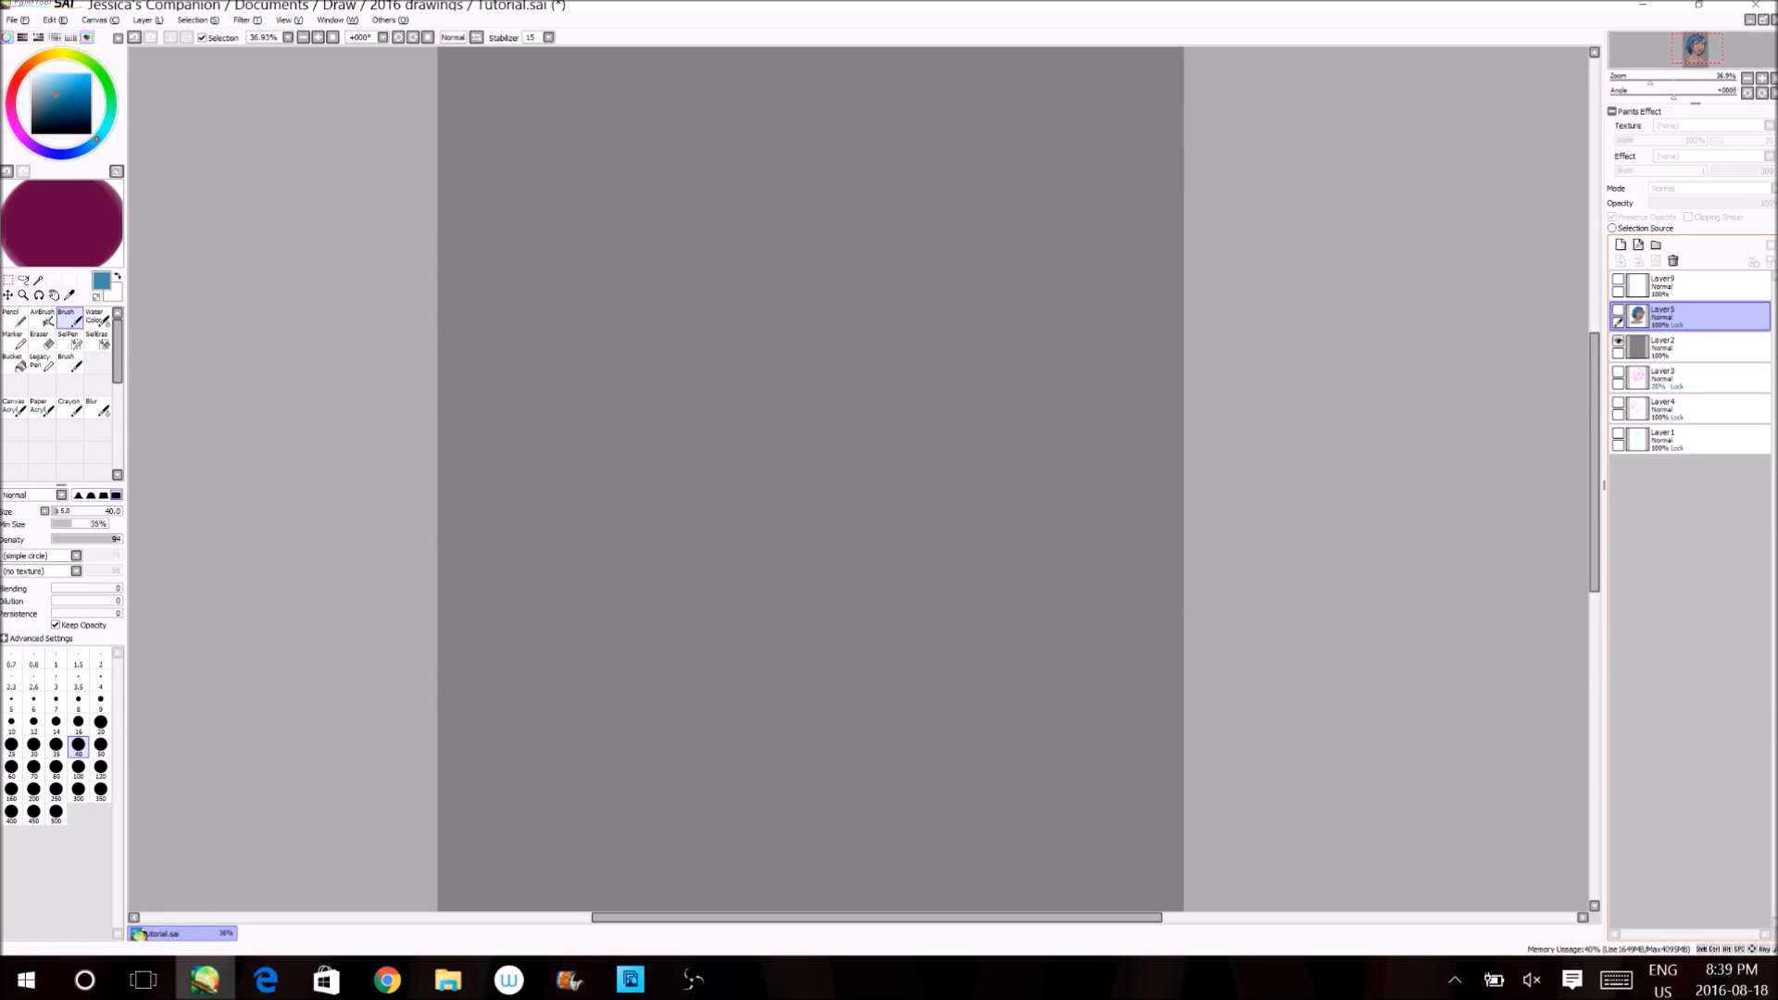
pyautogui.click(1618, 311)
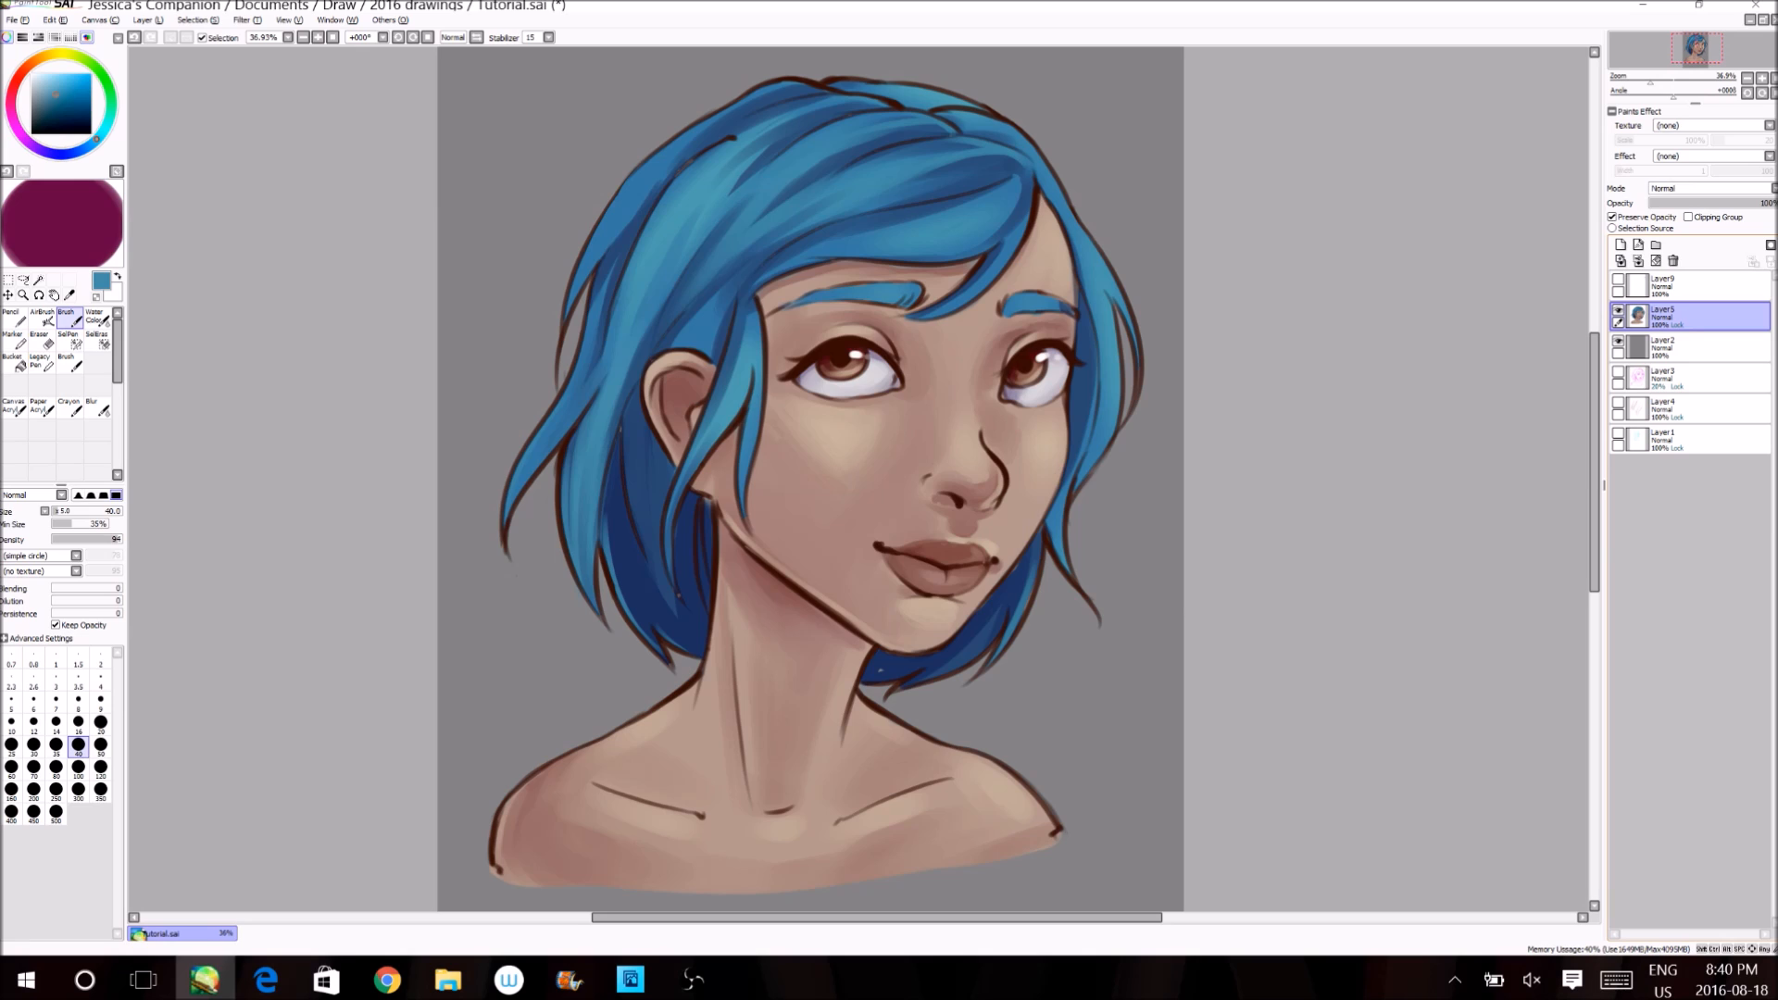
# - Sample skin and shadow tones around the ear and paint over its line art with the brush at size 45
pyautogui.press(']')
pyautogui.keyDown('alt'); pyautogui.click(838, 350); pyautogui.keyUp('alt')
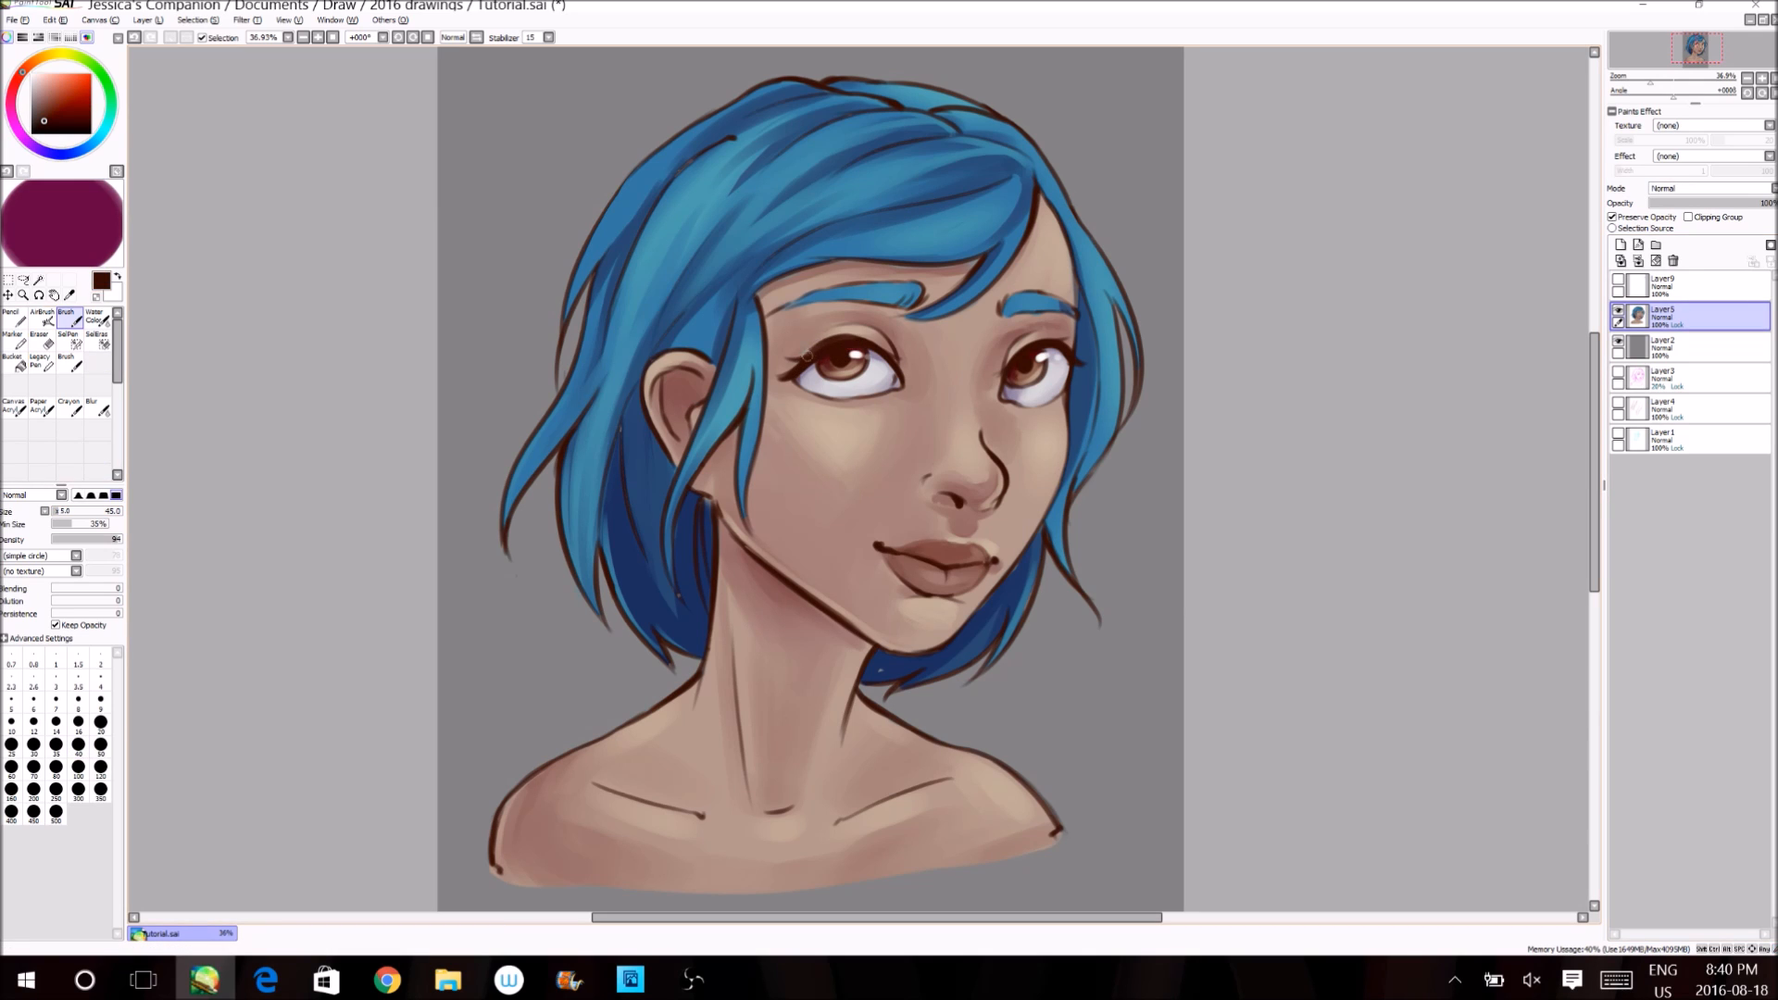
pyautogui.keyDown('alt'); pyautogui.click(708, 373); pyautogui.keyUp('alt')
pyautogui.keyDown('alt'); pyautogui.click(697, 355); pyautogui.keyUp('alt')
pyautogui.keyDown('alt'); pyautogui.click(713, 370); pyautogui.keyUp('alt')
pyautogui.keyDown('alt'); pyautogui.click(660, 369); pyautogui.keyUp('alt')
pyautogui.moveTo(659, 365); pyautogui.dragTo(653, 398)
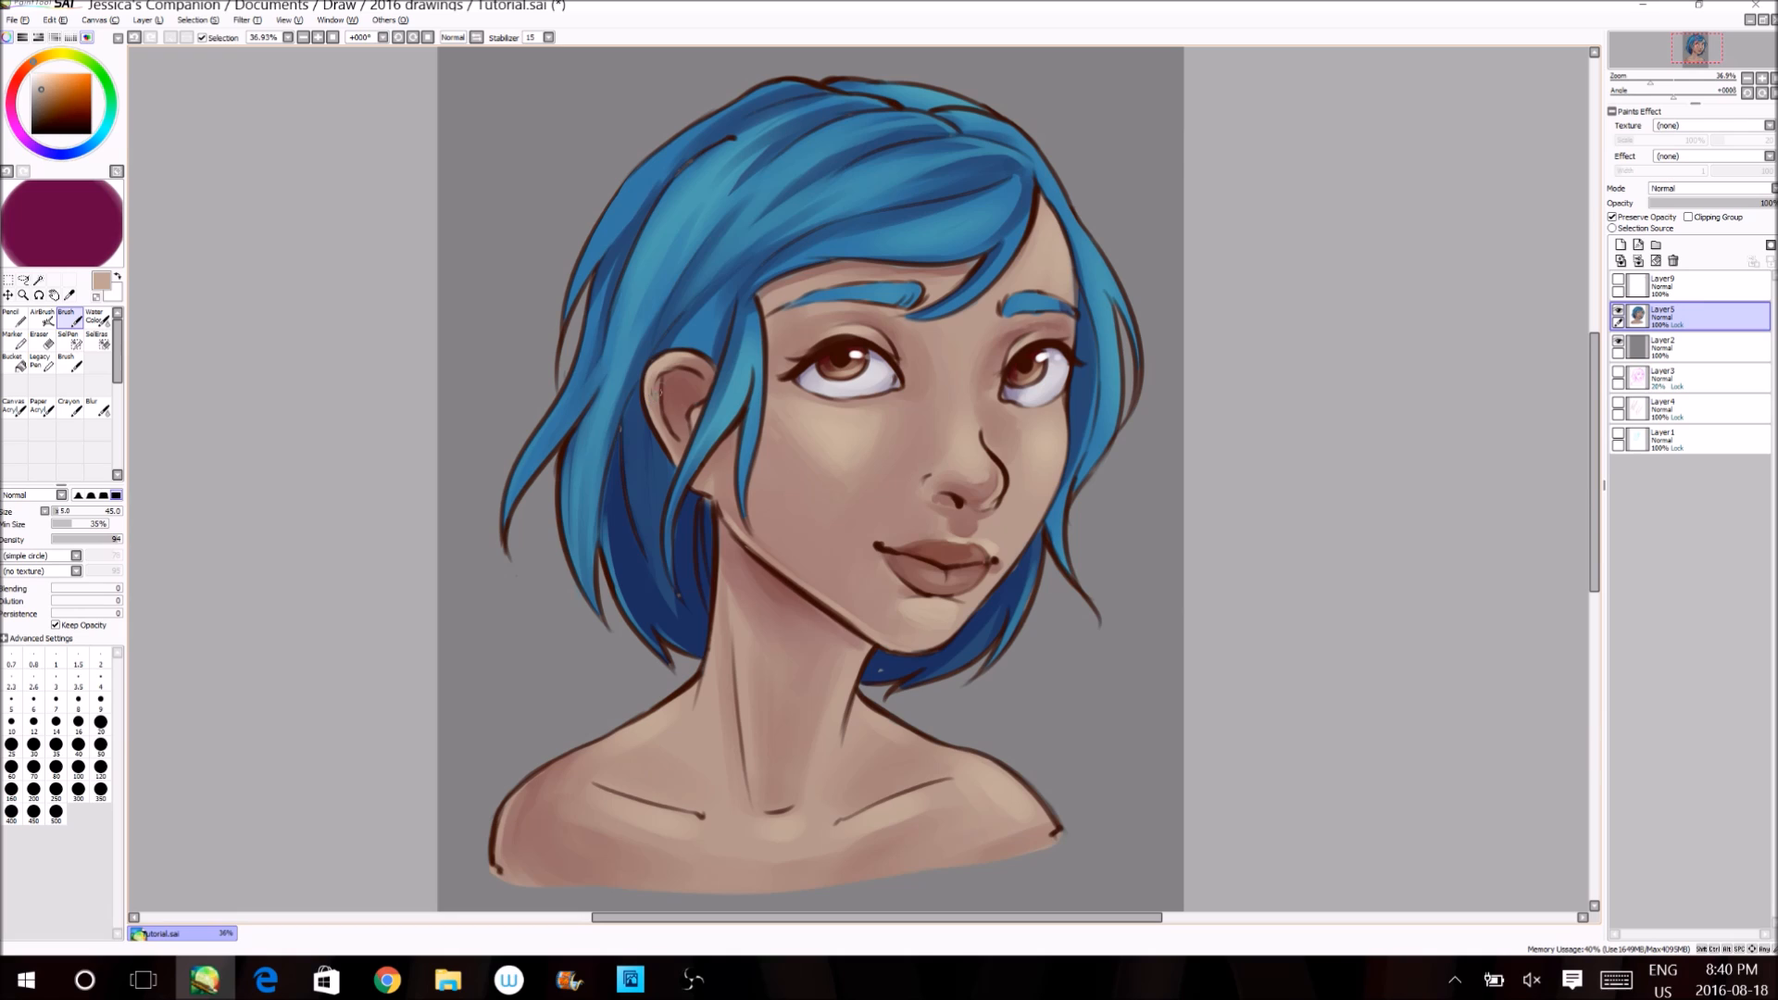
pyautogui.keyDown('alt'); pyautogui.click(671, 404); pyautogui.keyUp('alt')
pyautogui.keyDown('alt'); pyautogui.click(652, 375); pyautogui.keyUp('alt')
pyautogui.keyDown('alt'); pyautogui.click(697, 414); pyautogui.keyUp('alt')
pyautogui.keyDown('alt'); pyautogui.click(691, 405); pyautogui.keyUp('alt')
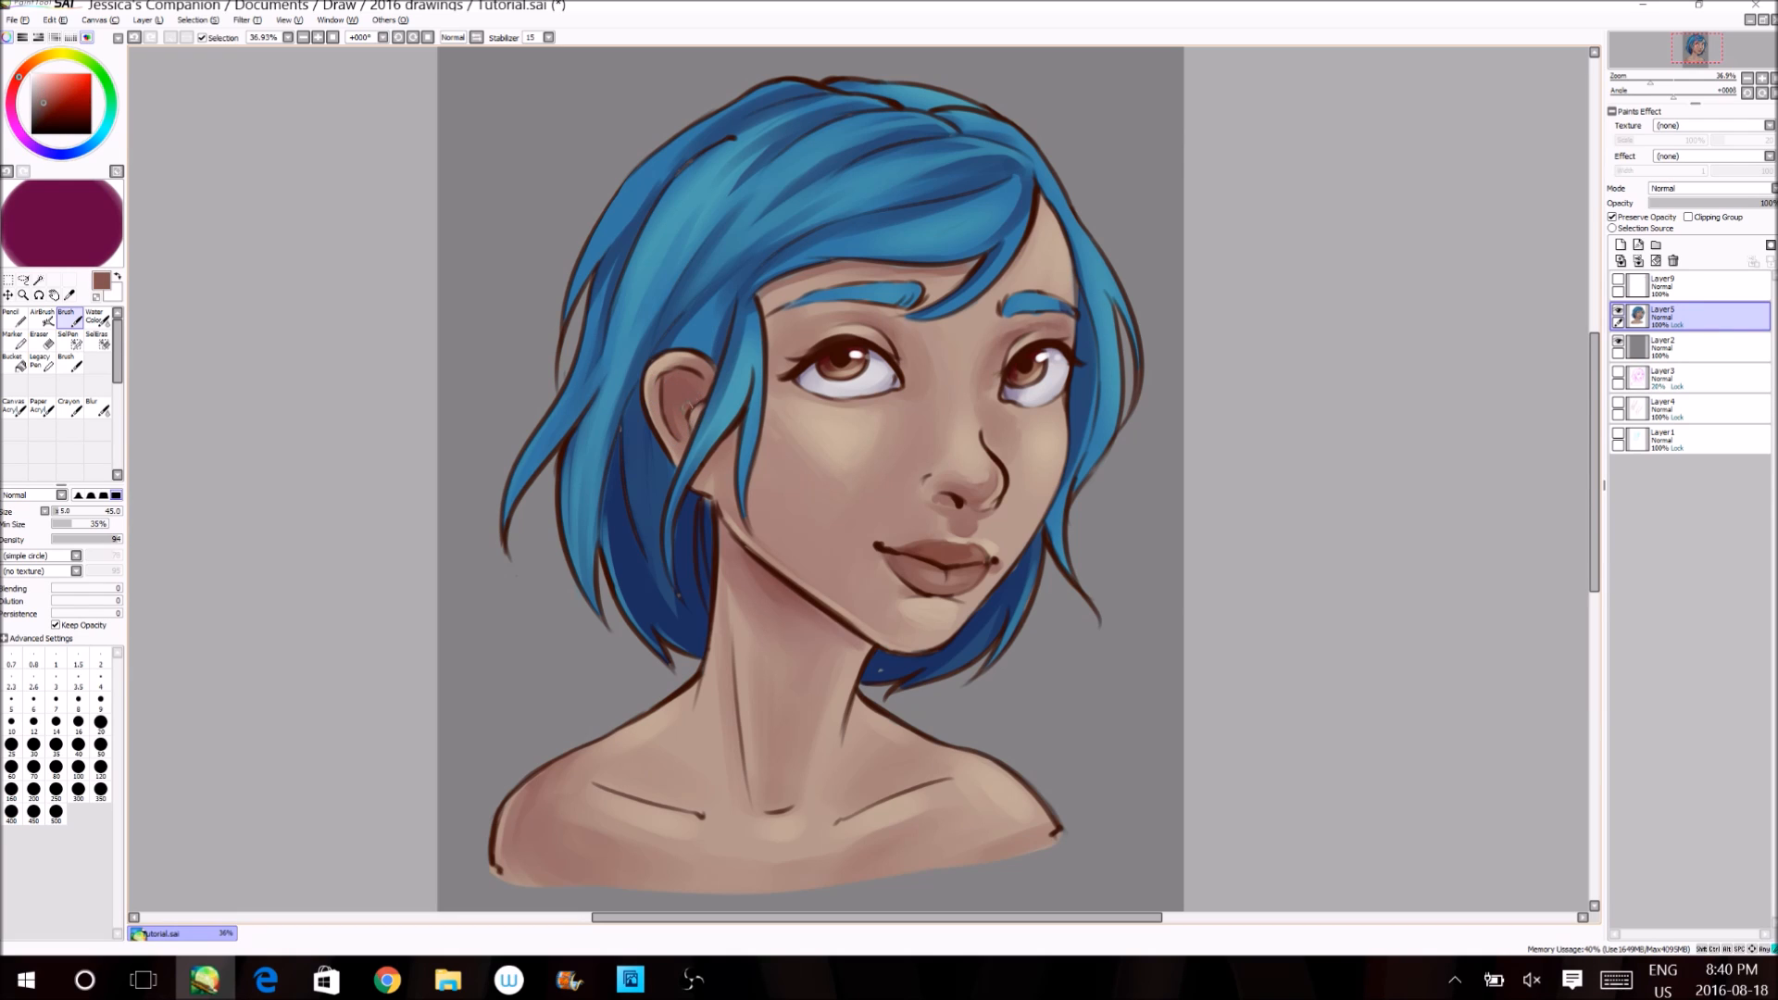
# - Paint over the hair lock beside the ear, darken the gap behind the neck and rework the jawline with sampled dark brown
pyautogui.keyDown('alt'); pyautogui.click(739, 396); pyautogui.keyUp('alt')
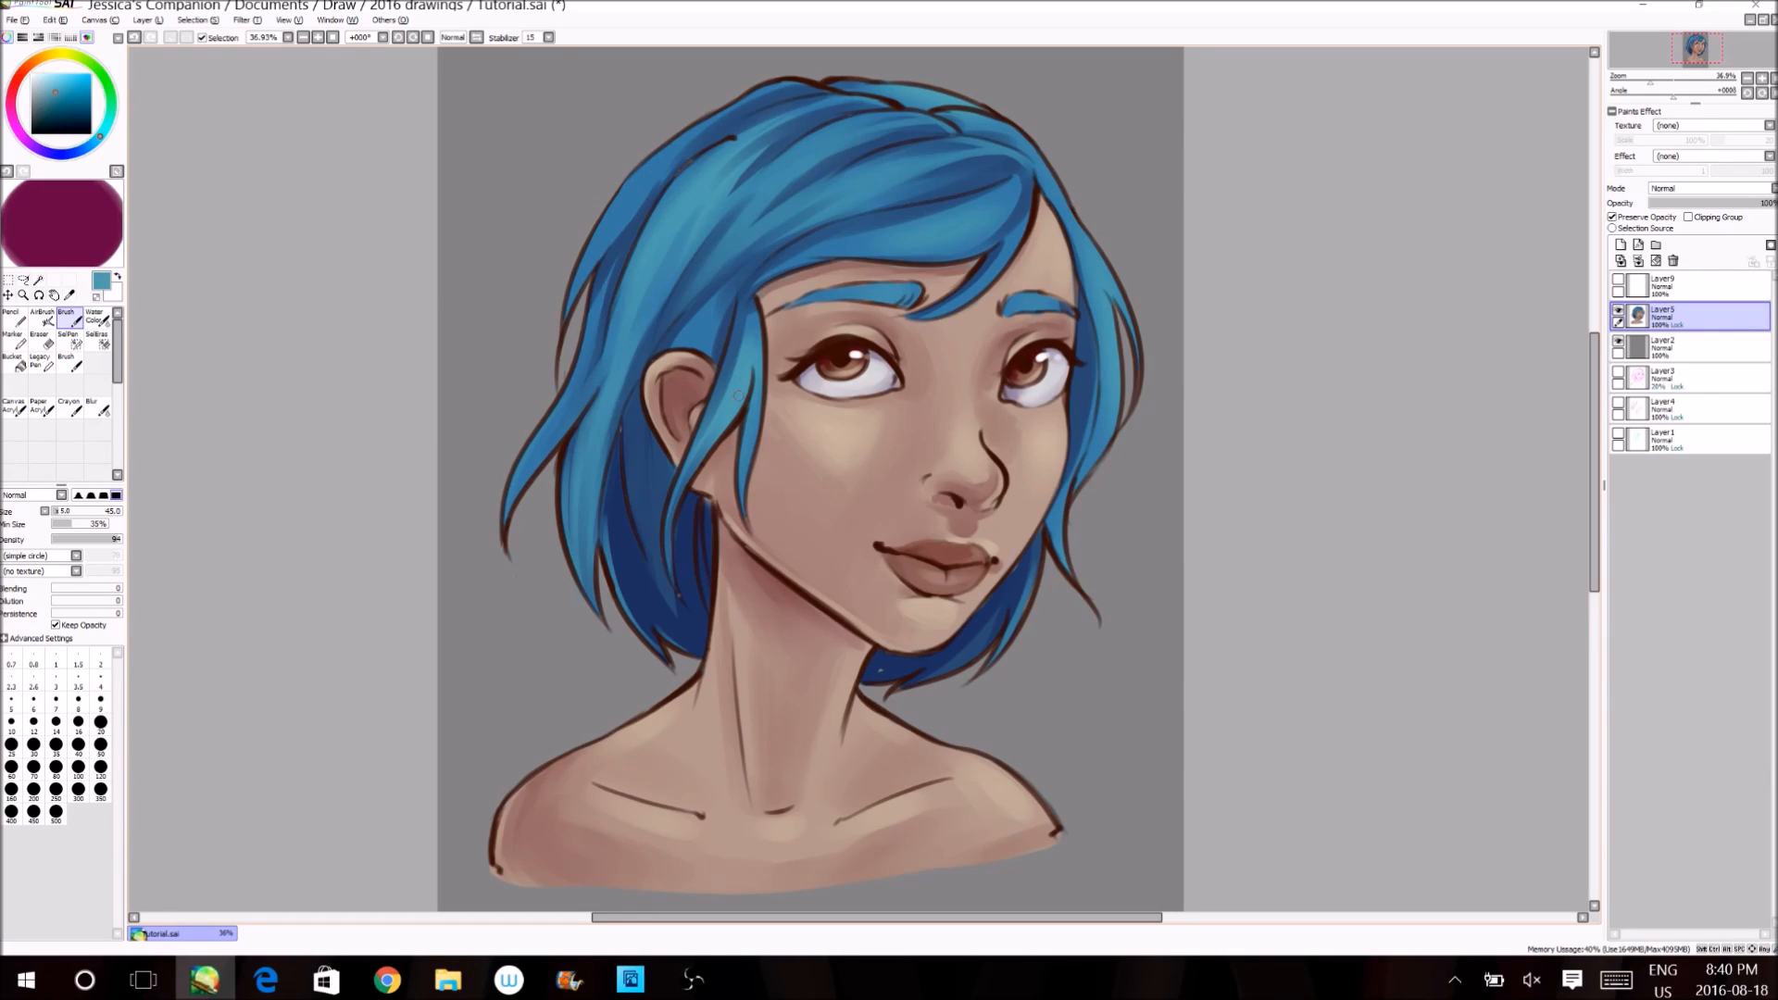
pyautogui.keyDown('alt'); pyautogui.click(738, 416); pyautogui.keyUp('alt')
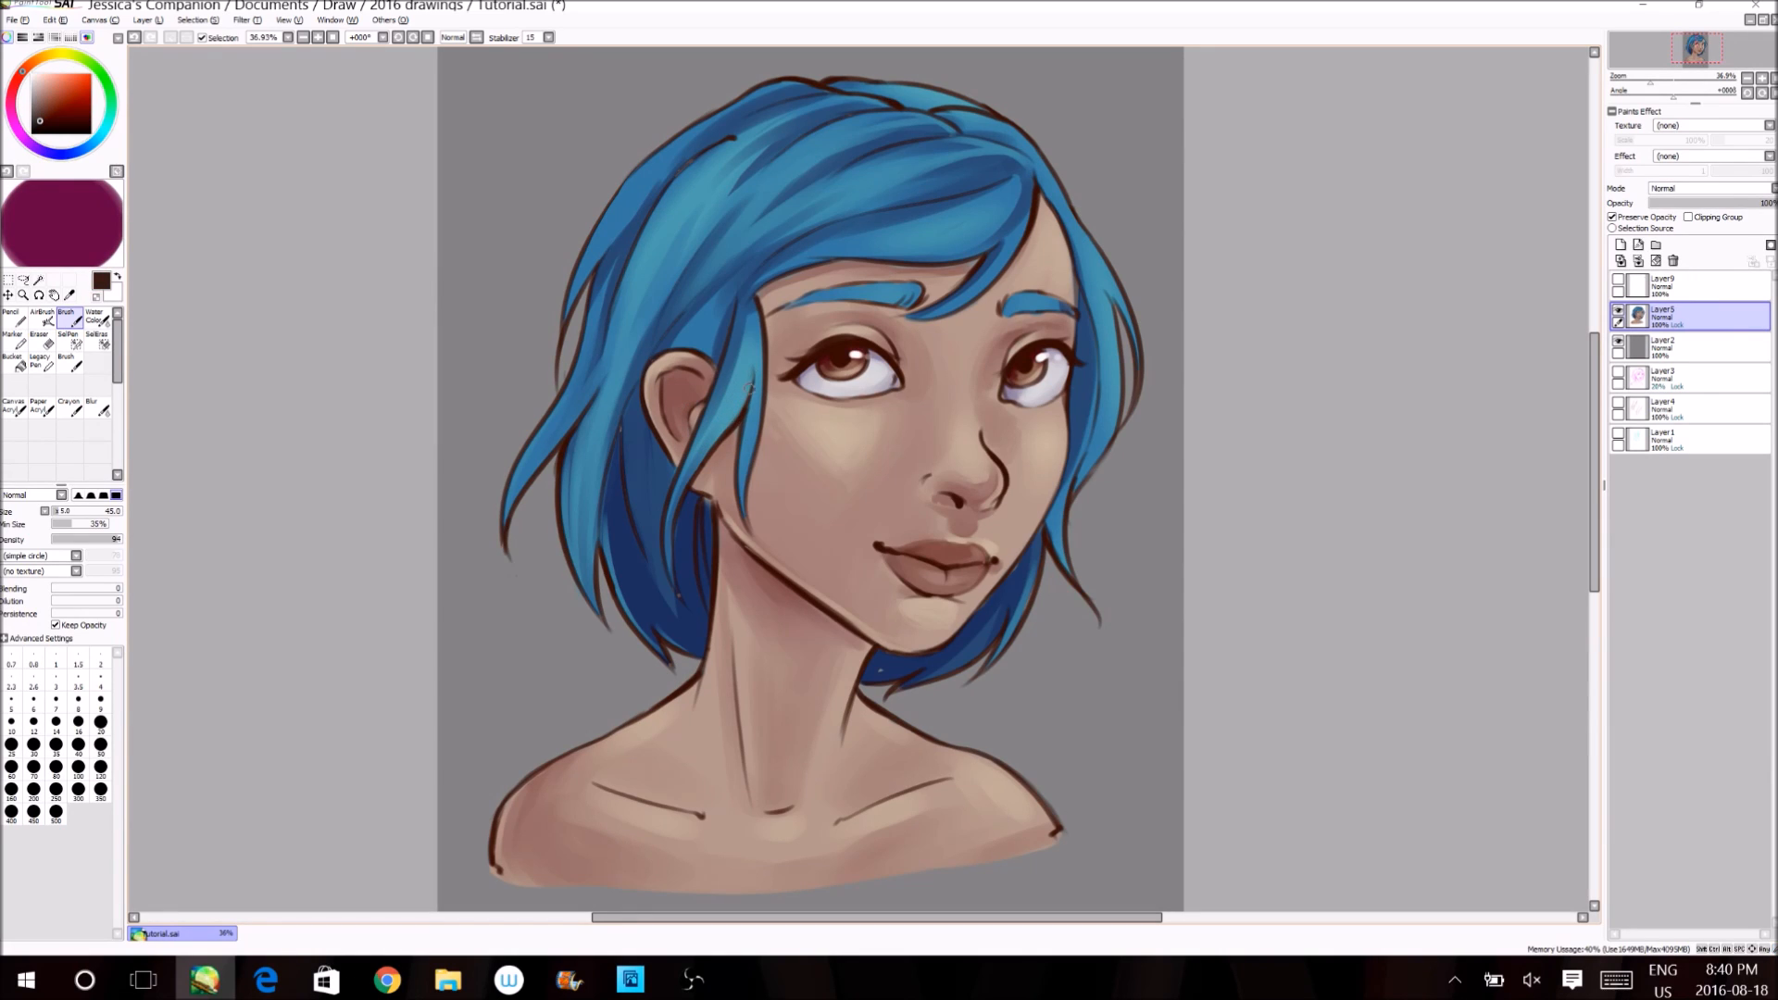
pyautogui.keyDown('alt'); pyautogui.click(697, 509); pyautogui.keyUp('alt')
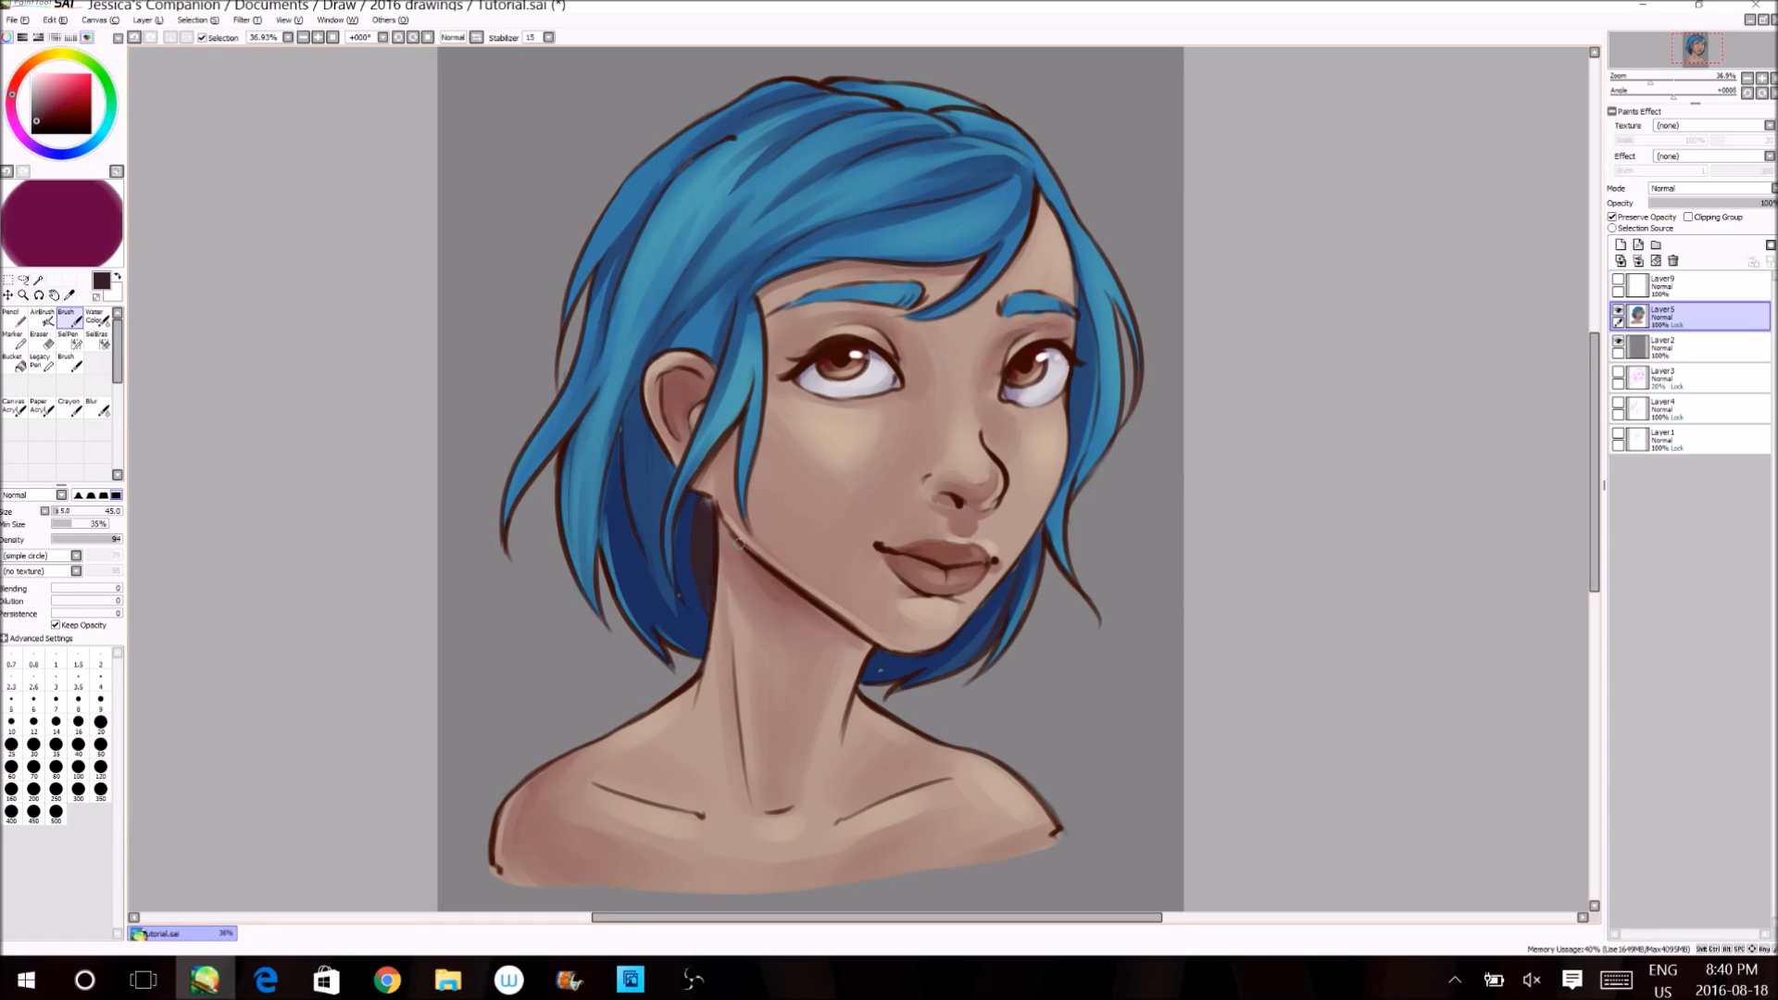
pyautogui.moveTo(734, 543)
pyautogui.mouseDown()
pyautogui.moveTo(836, 631)
pyautogui.moveTo(754, 562)
pyautogui.moveTo(812, 612)
pyautogui.mouseUp()
pyautogui.rightClick(778, 576)
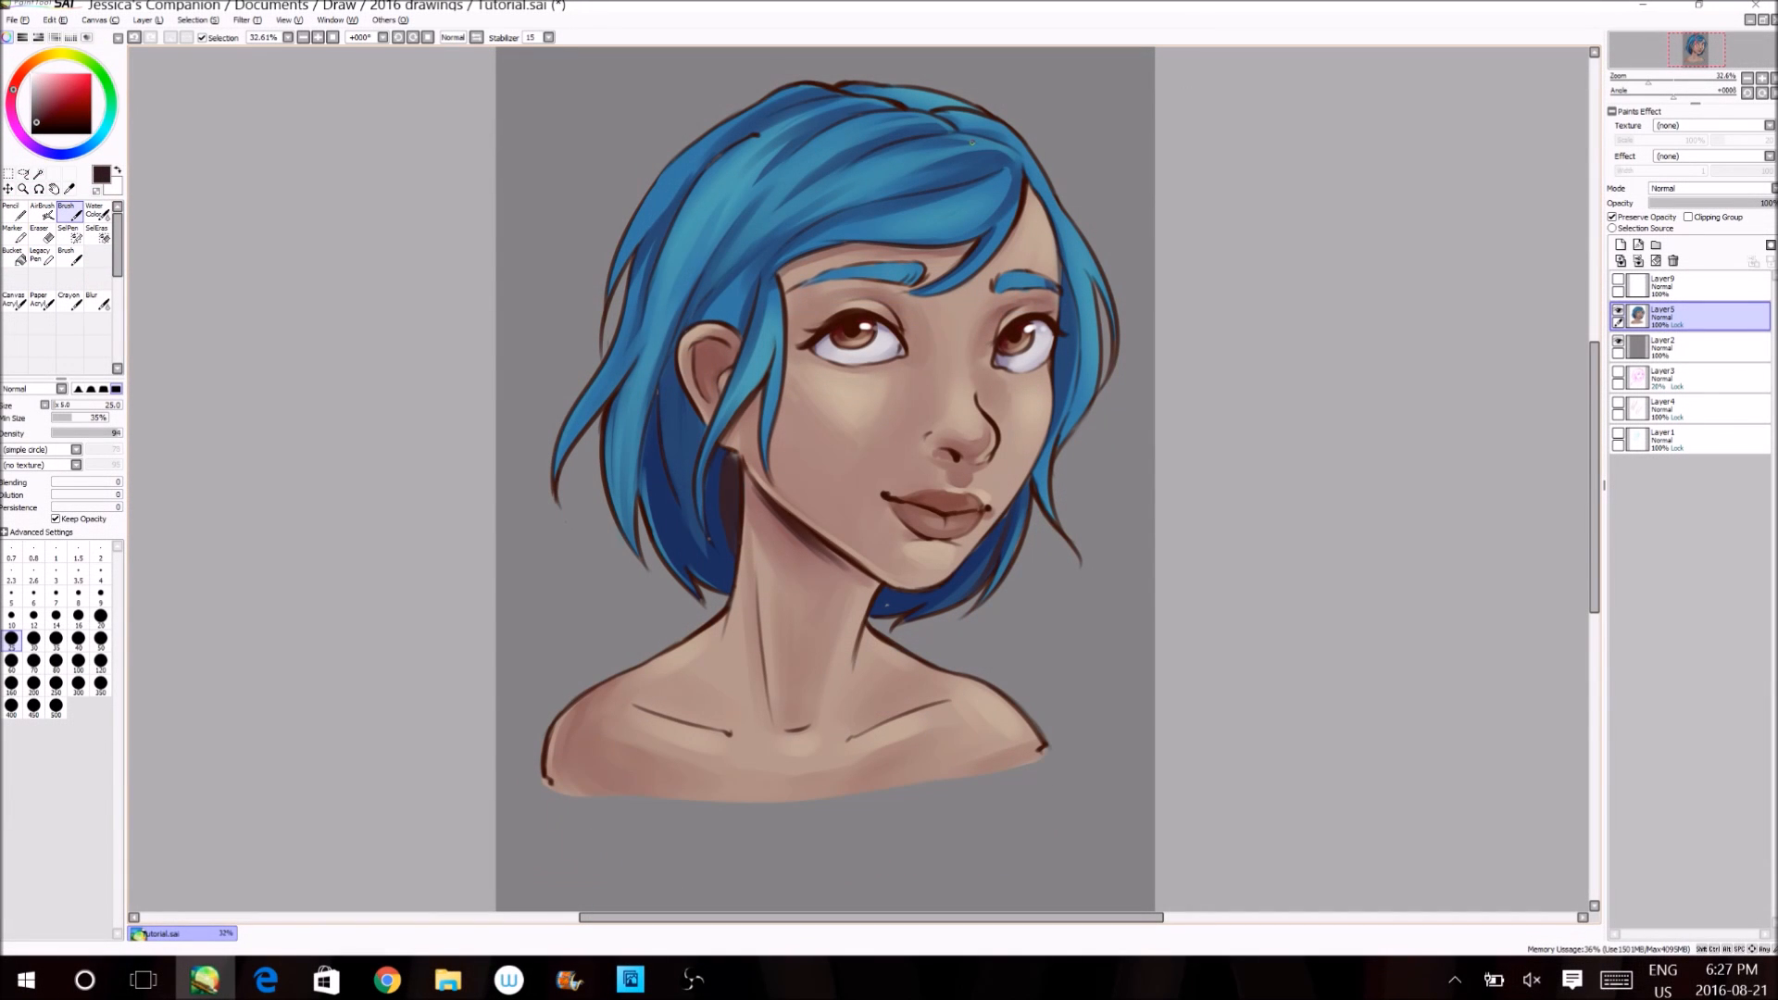
# - Paint over the crown and the hair behind the ear with sampled tones, and shade the neck's side at brush size 60
pyautogui.rightClick(837, 89)
pyautogui.moveTo(841, 91)
pyautogui.mouseDown()
pyautogui.moveTo(767, 114)
pyautogui.moveTo(690, 188)
pyautogui.mouseUp()
pyautogui.rightClick(727, 172)
pyautogui.moveTo(660, 389)
pyautogui.mouseDown()
pyautogui.moveTo(683, 434)
pyautogui.moveTo(680, 519)
pyautogui.mouseUp()
pyautogui.click(11, 662)
pyautogui.moveTo(738, 611); pyautogui.dragTo(743, 528)
# - Paint strands through the hair behind the ear, the outer locks and the far side with the brush at size 35
pyautogui.click(55, 639)
pyautogui.rightClick(685, 528)
pyautogui.moveTo(664, 338); pyautogui.dragTo(660, 434)
pyautogui.moveTo(687, 381); pyautogui.dragTo(691, 472)
pyautogui.moveTo(1008, 505); pyautogui.dragTo(976, 595)
pyautogui.moveTo(1104, 286); pyautogui.dragTo(1092, 407)
pyautogui.moveTo(639, 352); pyautogui.dragTo(613, 529)
pyautogui.moveTo(683, 189); pyautogui.dragTo(657, 288)
pyautogui.moveTo(735, 549); pyautogui.dragTo(721, 599)
# - Sample a blue from the bangs and paint strands across the bangs, crown and side locks
pyautogui.rightClick(833, 176)
pyautogui.moveTo(868, 137); pyautogui.dragTo(759, 222)
pyautogui.moveTo(833, 97); pyautogui.dragTo(772, 112)
pyautogui.moveTo(669, 200); pyautogui.dragTo(601, 341)
pyautogui.moveTo(615, 442); pyautogui.dragTo(641, 566)
pyautogui.moveTo(680, 300); pyautogui.dragTo(648, 384)
pyautogui.moveTo(1052, 351); pyautogui.dragTo(1027, 478)
# - Refine the edges of both eyes, the nose bridge and the corner of the lips, using a mirrored view as a check
pyautogui.press('h')
pyautogui.rightClick(659, 331)
pyautogui.moveTo(661, 317)
pyautogui.mouseDown()
pyautogui.moveTo(683, 371)
pyautogui.moveTo(708, 372)
pyautogui.mouseUp()
pyautogui.press('h')
pyautogui.moveTo(1006, 370); pyautogui.dragTo(1047, 351)
pyautogui.moveTo(976, 373); pyautogui.dragTo(970, 404)
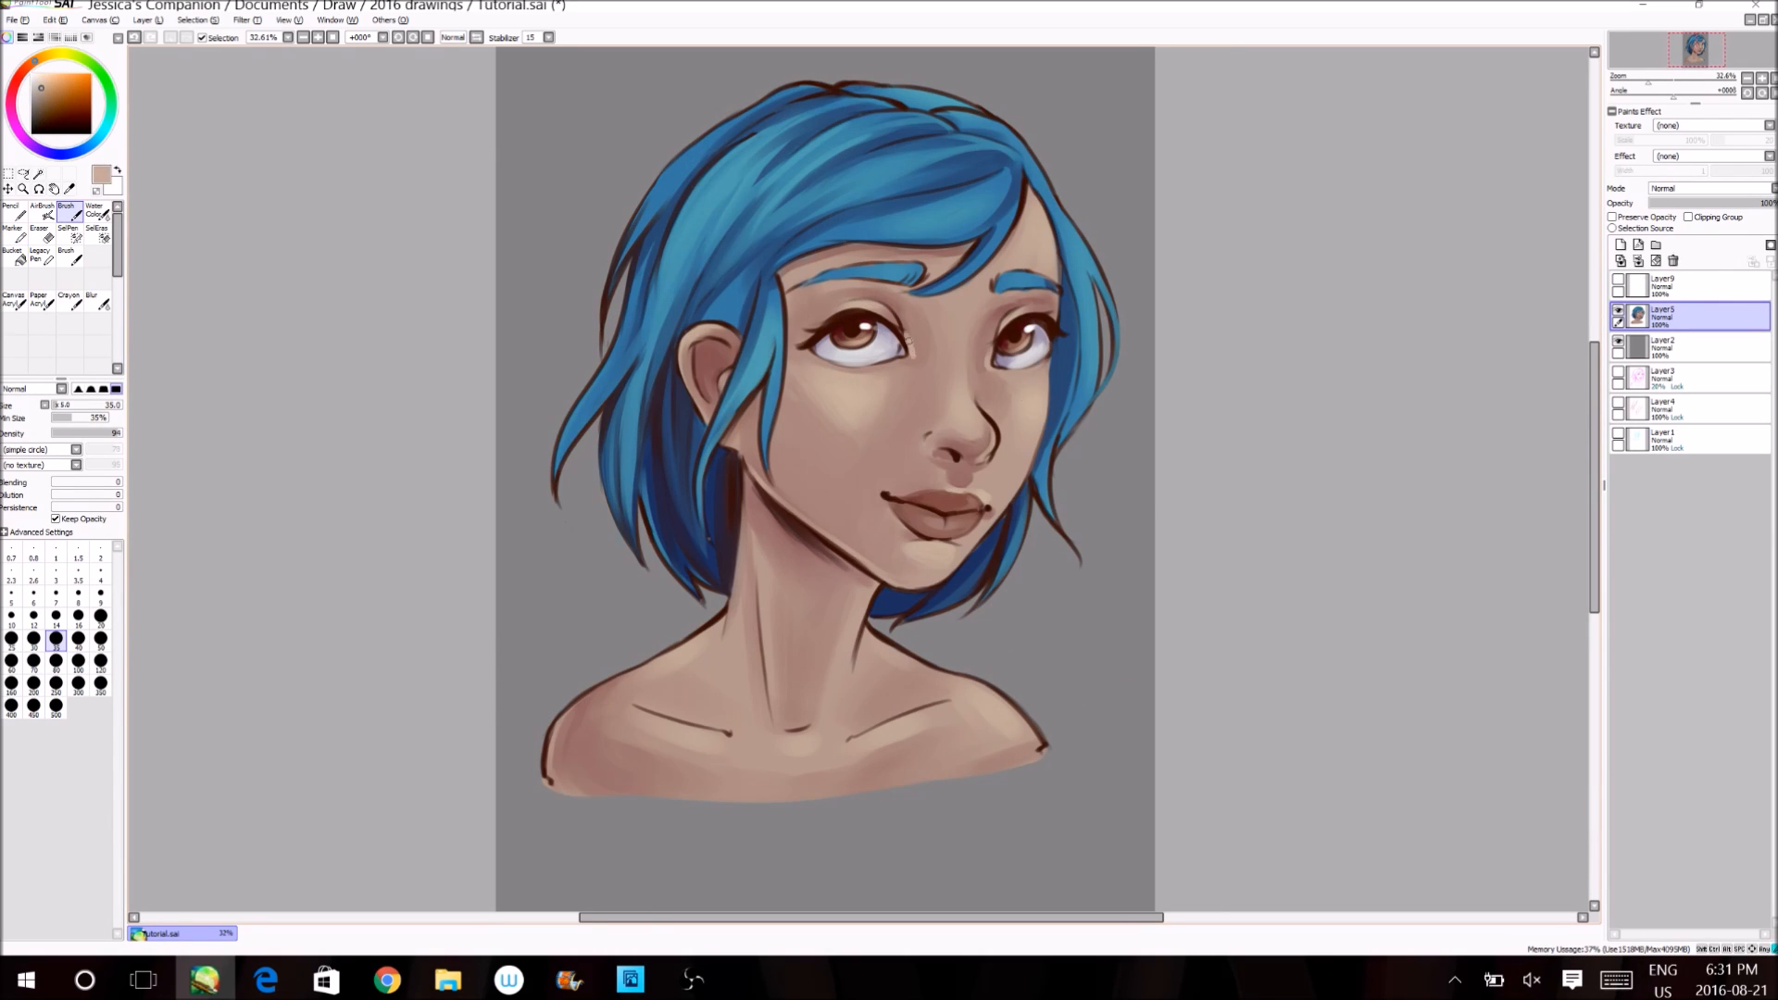
pyautogui.moveTo(856, 304); pyautogui.dragTo(910, 331)
pyautogui.moveTo(963, 512); pyautogui.dragTo(989, 507)
pyautogui.press('h')
pyautogui.press('h')
# - Paint sampled skin shadow beneath the jawline, enlarge the brush for the neck and cheek, and undo the last stroke
pyautogui.rightClick(788, 528)
pyautogui.moveTo(752, 486)
pyautogui.mouseDown()
pyautogui.moveTo(839, 570)
pyautogui.moveTo(877, 580)
pyautogui.mouseUp()
pyautogui.press(']')
pyautogui.press(']')
pyautogui.press(']')
pyautogui.press(']')
pyautogui.press(']')
pyautogui.press(']')
pyautogui.rightClick(736, 473)
pyautogui.rightClick(804, 514)
pyautogui.press('h')
pyautogui.hotkey('ctrl', 'z')
# - In the mirrored view, paint over the hair lock by the ear, the far cheek and the nose
pyautogui.rightClick(949, 416)
pyautogui.moveTo(984, 428); pyautogui.dragTo(969, 473)
pyautogui.moveTo(674, 398); pyautogui.dragTo(739, 500)
pyautogui.moveTo(726, 419)
pyautogui.mouseDown()
pyautogui.moveTo(745, 454)
pyautogui.moveTo(789, 451)
pyautogui.mouseUp()
pyautogui.press('h')
# - Sample a neck tone and blend the shadow down the neck and along the jawline, checking it in a mirrored view
pyautogui.rightClick(815, 593)
pyautogui.moveTo(781, 630); pyautogui.dragTo(801, 730)
pyautogui.moveTo(745, 491)
pyautogui.mouseDown()
pyautogui.moveTo(768, 564)
pyautogui.moveTo(857, 583)
pyautogui.mouseUp()
pyautogui.moveTo(776, 517)
pyautogui.mouseDown()
pyautogui.moveTo(823, 548)
pyautogui.moveTo(817, 576)
pyautogui.mouseUp()
pyautogui.press('h')
pyautogui.press('h')
# - Sample tones around the ear and bangs and repaint the hair above the ear and the bangs' lower edge
pyautogui.rightClick(690, 292)
pyautogui.moveTo(696, 280); pyautogui.dragTo(650, 396)
pyautogui.moveTo(752, 271); pyautogui.dragTo(705, 323)
pyautogui.rightClick(850, 246)
pyautogui.moveTo(849, 245); pyautogui.dragTo(785, 270)
# - In the mirrored view, paint sampled blue strands over the lower locks, the bangs and the crown down to the back
pyautogui.press('h')
pyautogui.rightClick(1065, 445)
pyautogui.moveTo(1069, 434); pyautogui.dragTo(1065, 516)
pyautogui.rightClick(912, 199)
pyautogui.moveTo(866, 183); pyautogui.dragTo(755, 155)
pyautogui.moveTo(897, 141); pyautogui.dragTo(954, 213)
pyautogui.rightClick(767, 144)
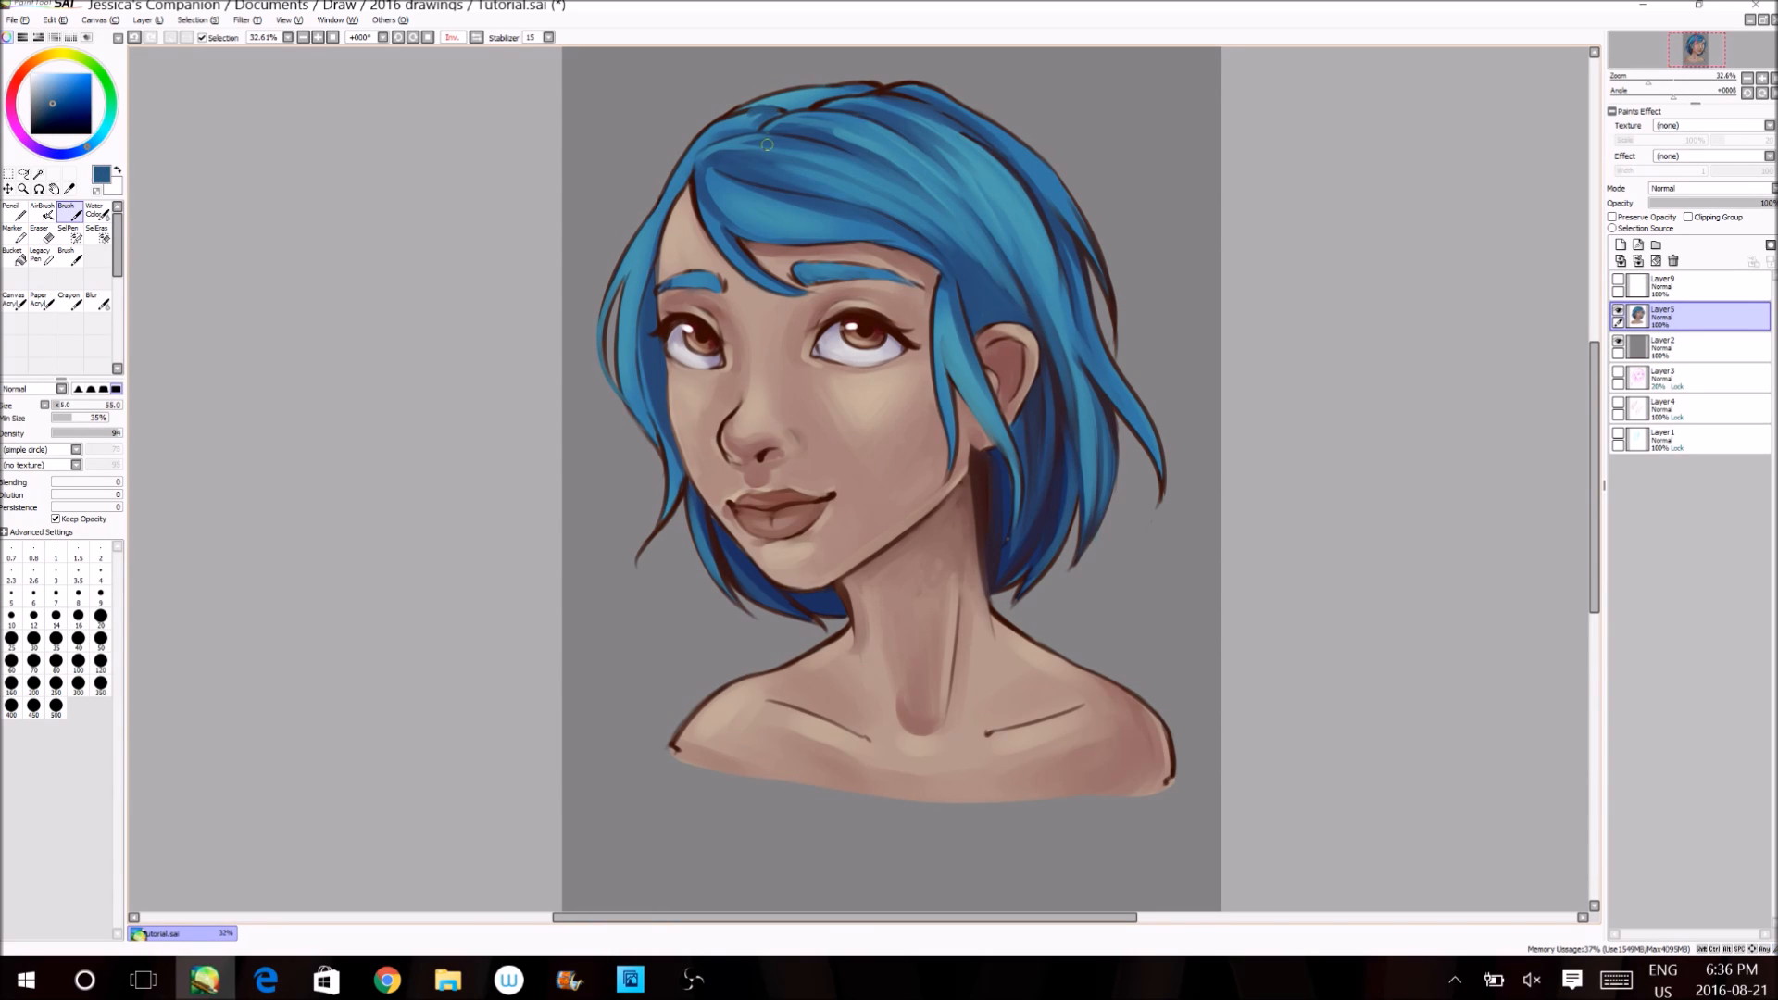
pyautogui.moveTo(871, 101); pyautogui.dragTo(1019, 231)
pyautogui.moveTo(1040, 217); pyautogui.dragTo(1065, 310)
pyautogui.moveTo(973, 144); pyautogui.dragTo(1069, 241)
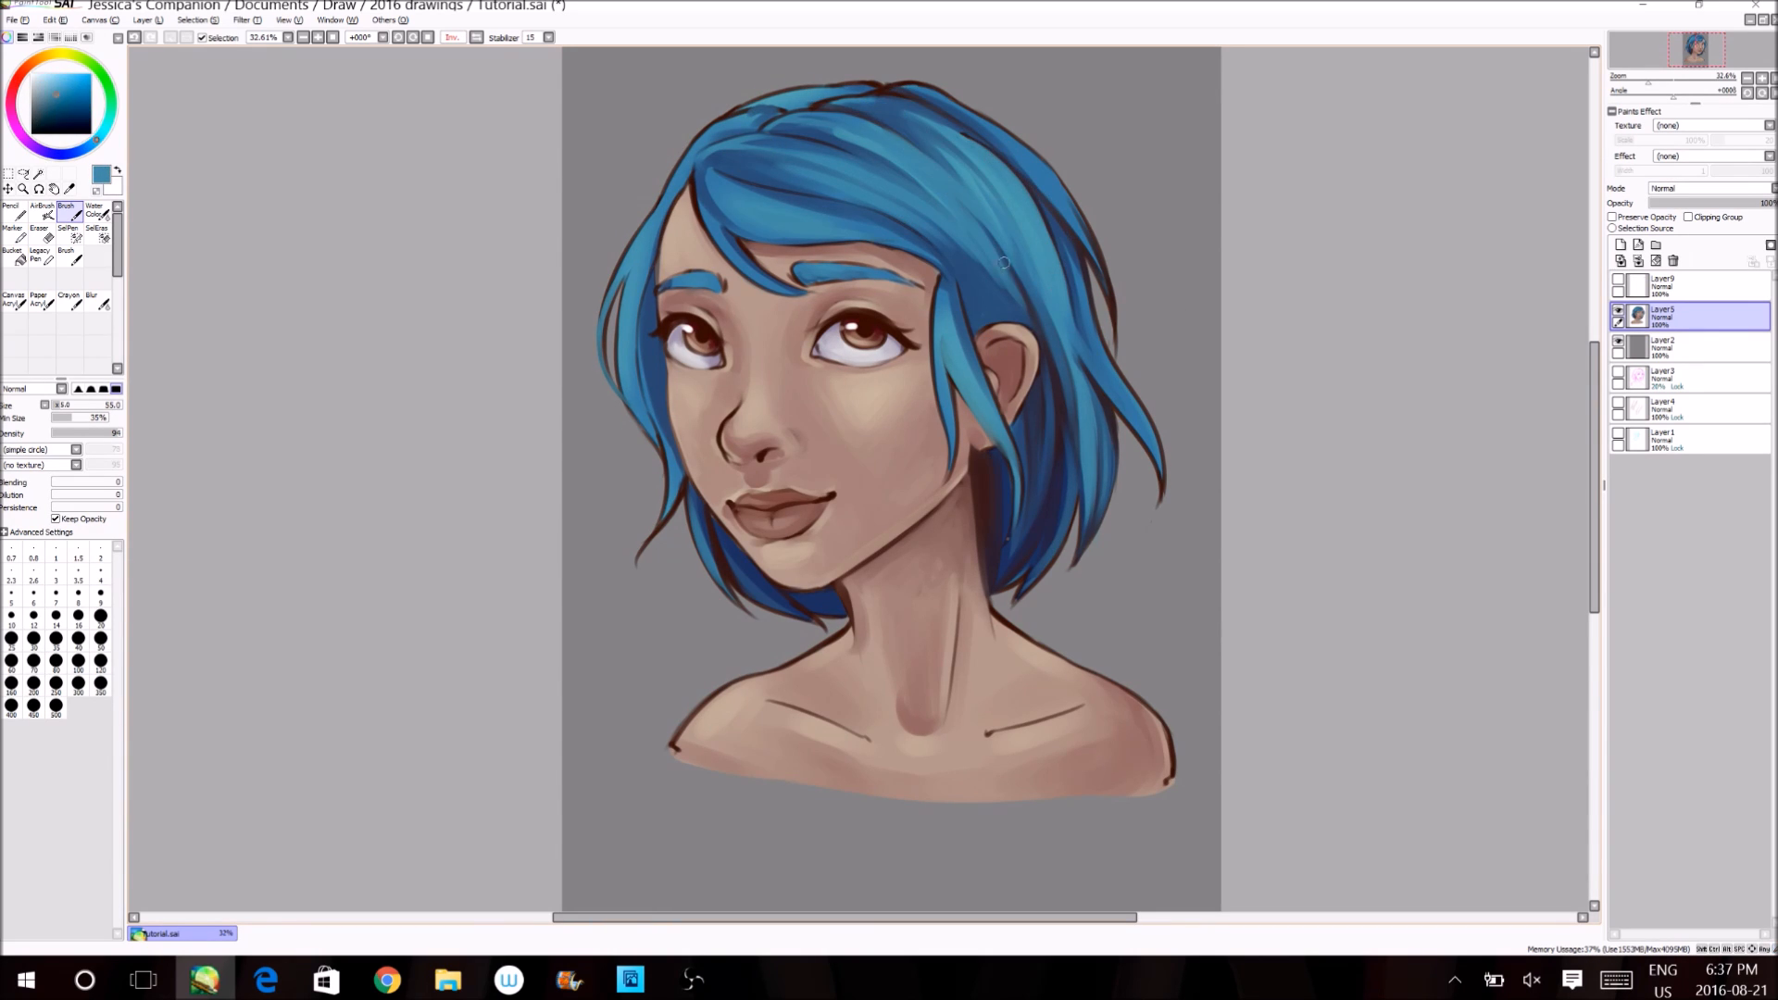
# - Reshape the thin lock beside the far cheek and add strands to the bangs and behind the ear at brush size 30
pyautogui.moveTo(642, 341); pyautogui.dragTo(682, 515)
pyautogui.press('e')
pyautogui.press('b')
pyautogui.click(33, 639)
pyautogui.moveTo(667, 211); pyautogui.dragTo(632, 370)
pyautogui.hotkey('ctrl', 'z')
pyautogui.moveTo(804, 178); pyautogui.dragTo(913, 223)
pyautogui.rightClick(1005, 472)
pyautogui.moveTo(986, 396); pyautogui.dragTo(1019, 514)
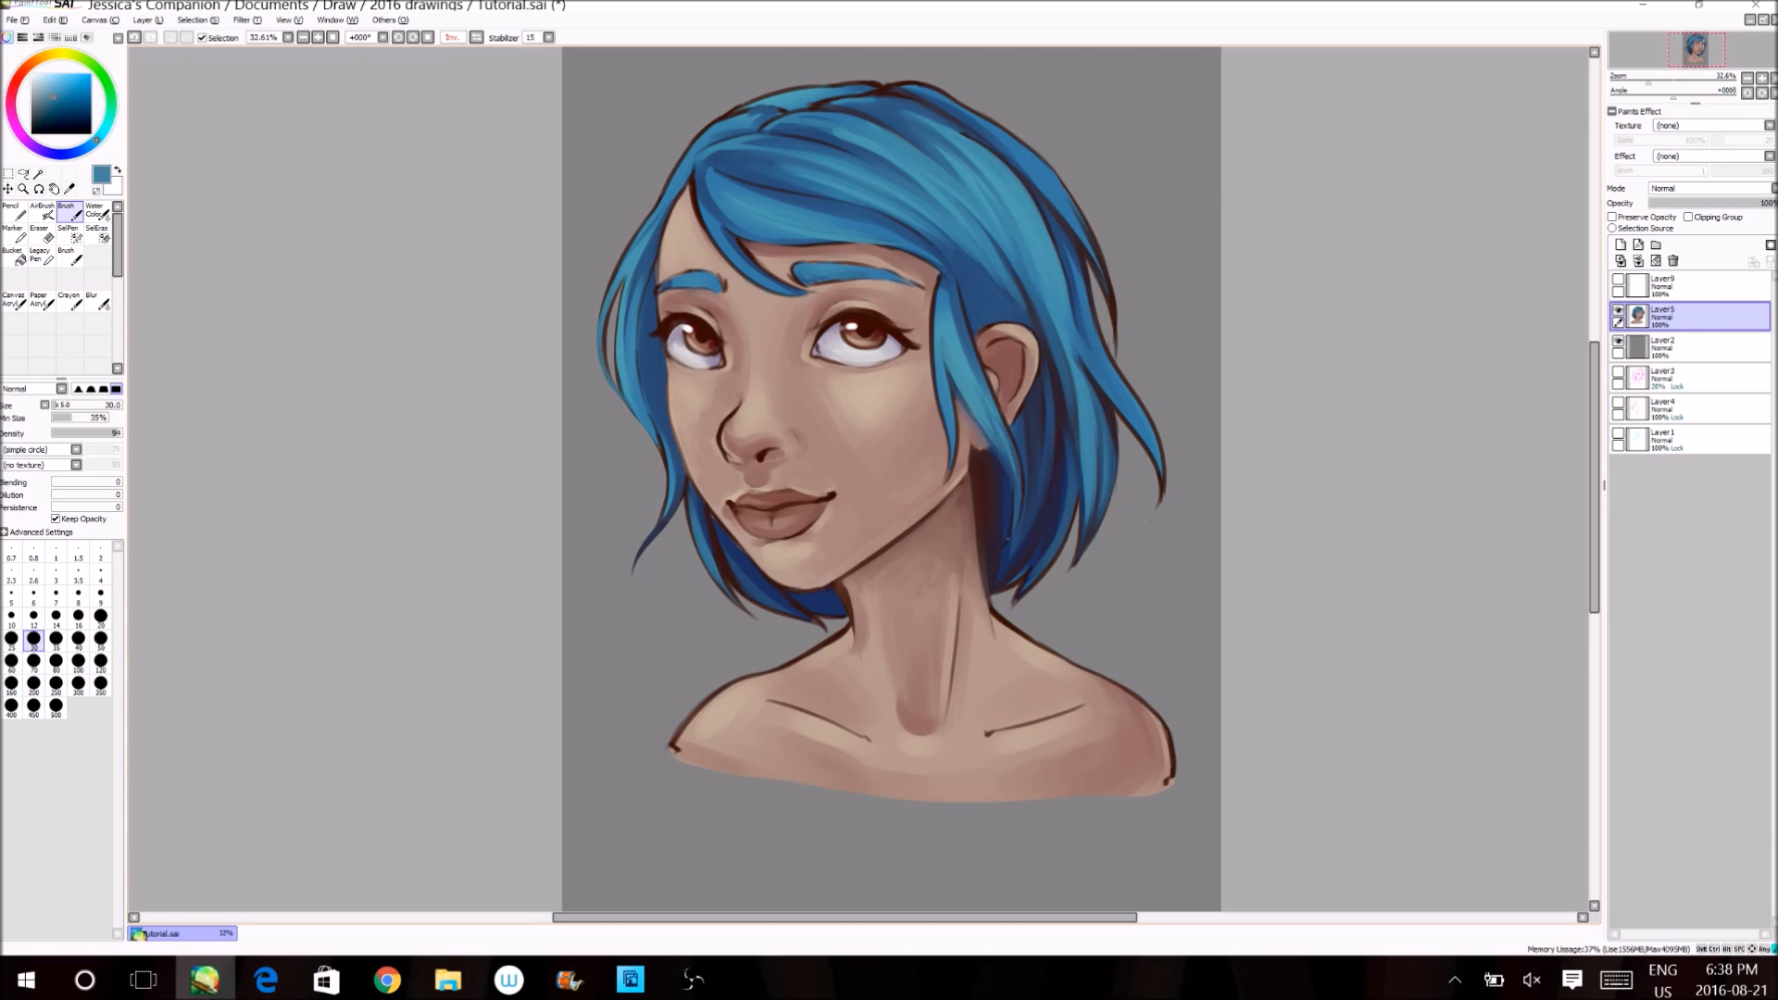
pyautogui.moveTo(939, 278); pyautogui.dragTo(939, 371)
# - In the unmirrored view, paint over the hair above the ear, the far-side locks and the far cheek's edge
pyautogui.press('h')
pyautogui.moveTo(755, 255); pyautogui.dragTo(701, 320)
pyautogui.moveTo(1065, 285); pyautogui.dragTo(1054, 413)
pyautogui.rightClick(1019, 315)
pyautogui.moveTo(1060, 341)
pyautogui.mouseDown()
pyautogui.moveTo(1059, 391)
pyautogui.moveTo(994, 415)
pyautogui.mouseUp()
# - Enlarge the brush and blend the skin over the shoulders, collarbones, chest and base of the neck
pyautogui.press(']')
pyautogui.moveTo(622, 709)
pyautogui.mouseDown()
pyautogui.moveTo(707, 727)
pyautogui.moveTo(695, 771)
pyautogui.mouseUp()
pyautogui.moveTo(890, 764); pyautogui.dragTo(973, 737)
pyautogui.moveTo(857, 713); pyautogui.dragTo(847, 633)
pyautogui.moveTo(736, 630); pyautogui.dragTo(669, 705)
pyautogui.moveTo(831, 685)
pyautogui.mouseDown()
pyautogui.moveTo(831, 644)
pyautogui.moveTo(763, 695)
pyautogui.mouseUp()
# - Paint broad sampled strokes on the hair at size 80, rework the crown's edge at size 35, and undo the last stroke
pyautogui.click(55, 662)
pyautogui.rightClick(639, 371)
pyautogui.moveTo(787, 125); pyautogui.dragTo(659, 292)
pyautogui.click(55, 640)
pyautogui.rightClick(741, 463)
pyautogui.moveTo(849, 88); pyautogui.dragTo(1006, 141)
pyautogui.moveTo(925, 89); pyautogui.dragTo(802, 82)
pyautogui.hotkey('ctrl', 'z')
# - Paint long strands down the far side of the hair with a freshly sampled tone
pyautogui.moveTo(1028, 162)
pyautogui.mouseDown()
pyautogui.moveTo(1109, 282)
pyautogui.moveTo(1054, 463)
pyautogui.mouseUp()
pyautogui.rightClick(1085, 278)
pyautogui.moveTo(1093, 301); pyautogui.dragTo(1075, 426)
pyautogui.moveTo(1052, 352); pyautogui.dragTo(1033, 460)
# - In the mirrored view, sample a skin tone and paint along the far jaw and chin beside the lips
pyautogui.press('h')
pyautogui.rightClick(741, 546)
pyautogui.moveTo(735, 574); pyautogui.dragTo(696, 486)
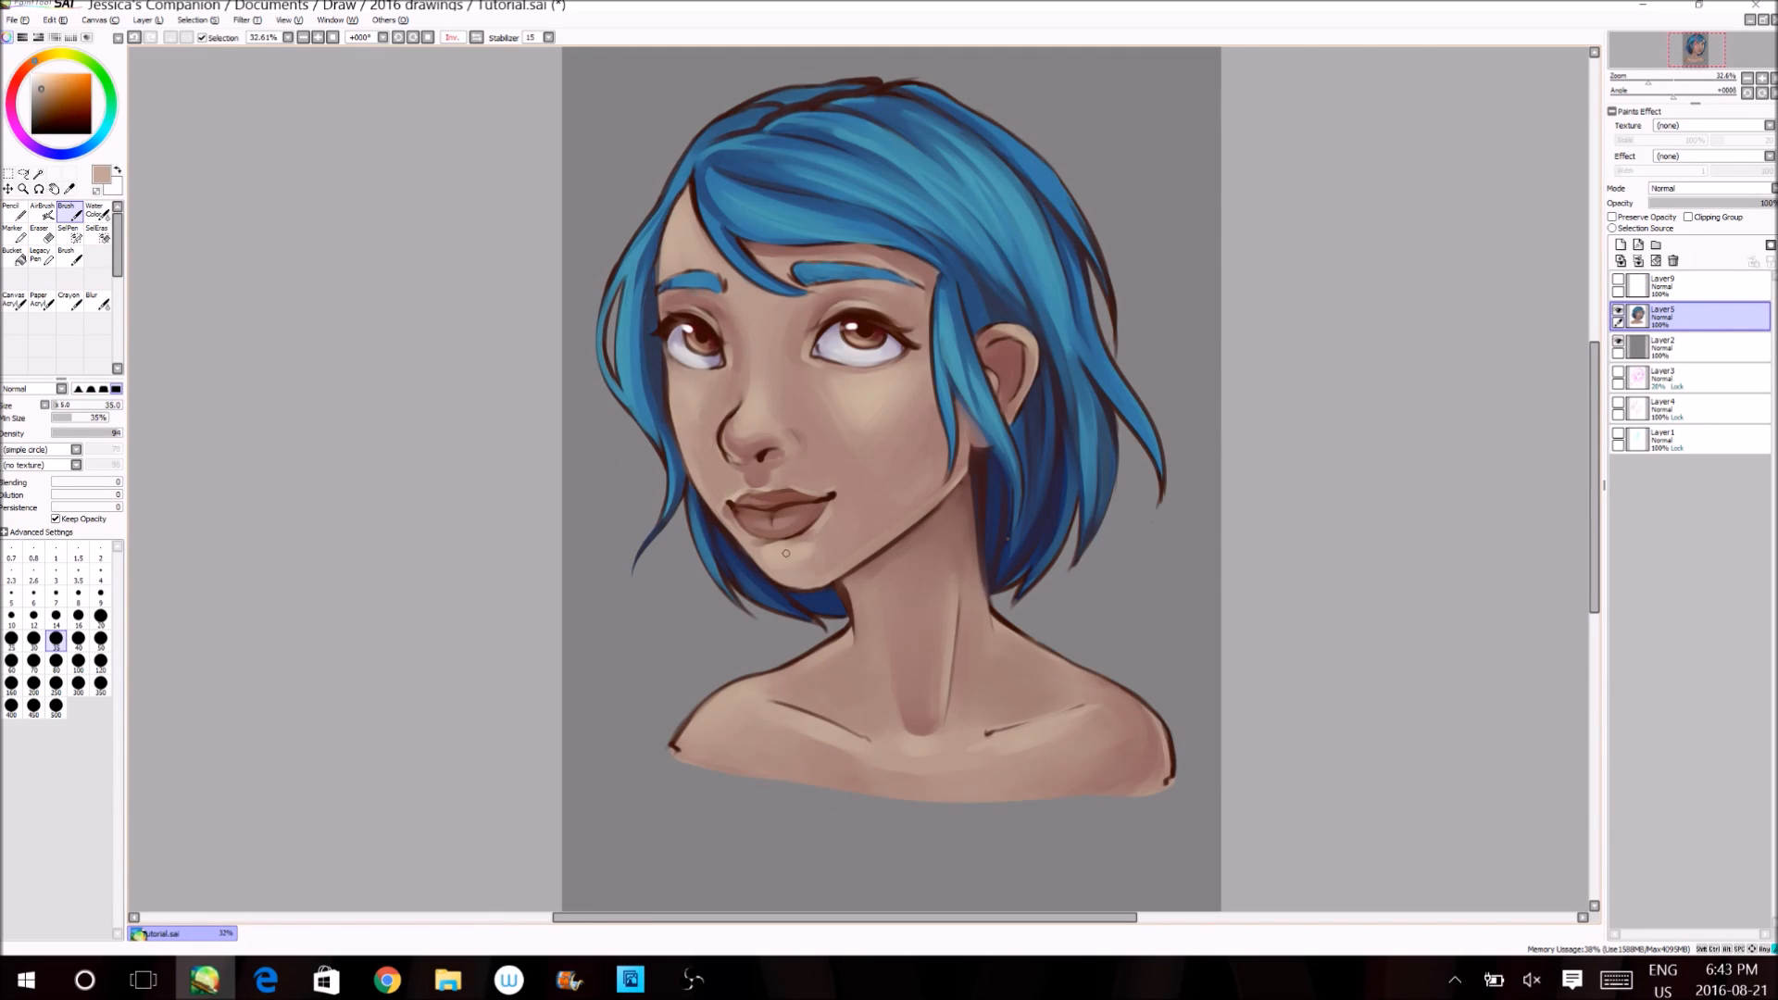
# - Soften the chin below the lips, try a sampled stroke over the fringe in the mirrored view, and undo that stroke
pyautogui.moveTo(778, 529); pyautogui.dragTo(820, 545)
pyautogui.press('h')
pyautogui.rightClick(1025, 180)
pyautogui.moveTo(1024, 189)
pyautogui.mouseDown()
pyautogui.moveTo(1012, 247)
pyautogui.moveTo(892, 247)
pyautogui.mouseUp()
pyautogui.hotkey('ctrl', 'z')
# - Flip the view back and paint the fringe's lower edge and the crown with sampled hair tones
pyautogui.press('h')
pyautogui.rightClick(833, 258)
pyautogui.moveTo(769, 249)
pyautogui.mouseDown()
pyautogui.moveTo(926, 285)
pyautogui.moveTo(841, 264)
pyautogui.mouseUp()
pyautogui.rightClick(964, 130)
pyautogui.moveTo(917, 91)
pyautogui.mouseDown()
pyautogui.moveTo(1054, 190)
pyautogui.moveTo(989, 116)
pyautogui.mouseUp()
pyautogui.rightClick(885, 86)
# - Erase along the hair's outer edge in the mirrored view, and refine the crown and shoulder outline with the brush
pyautogui.press('h')
pyautogui.press('e')
pyautogui.moveTo(618, 315); pyautogui.dragTo(584, 400)
pyautogui.press('b')
pyautogui.moveTo(828, 93); pyautogui.dragTo(898, 107)
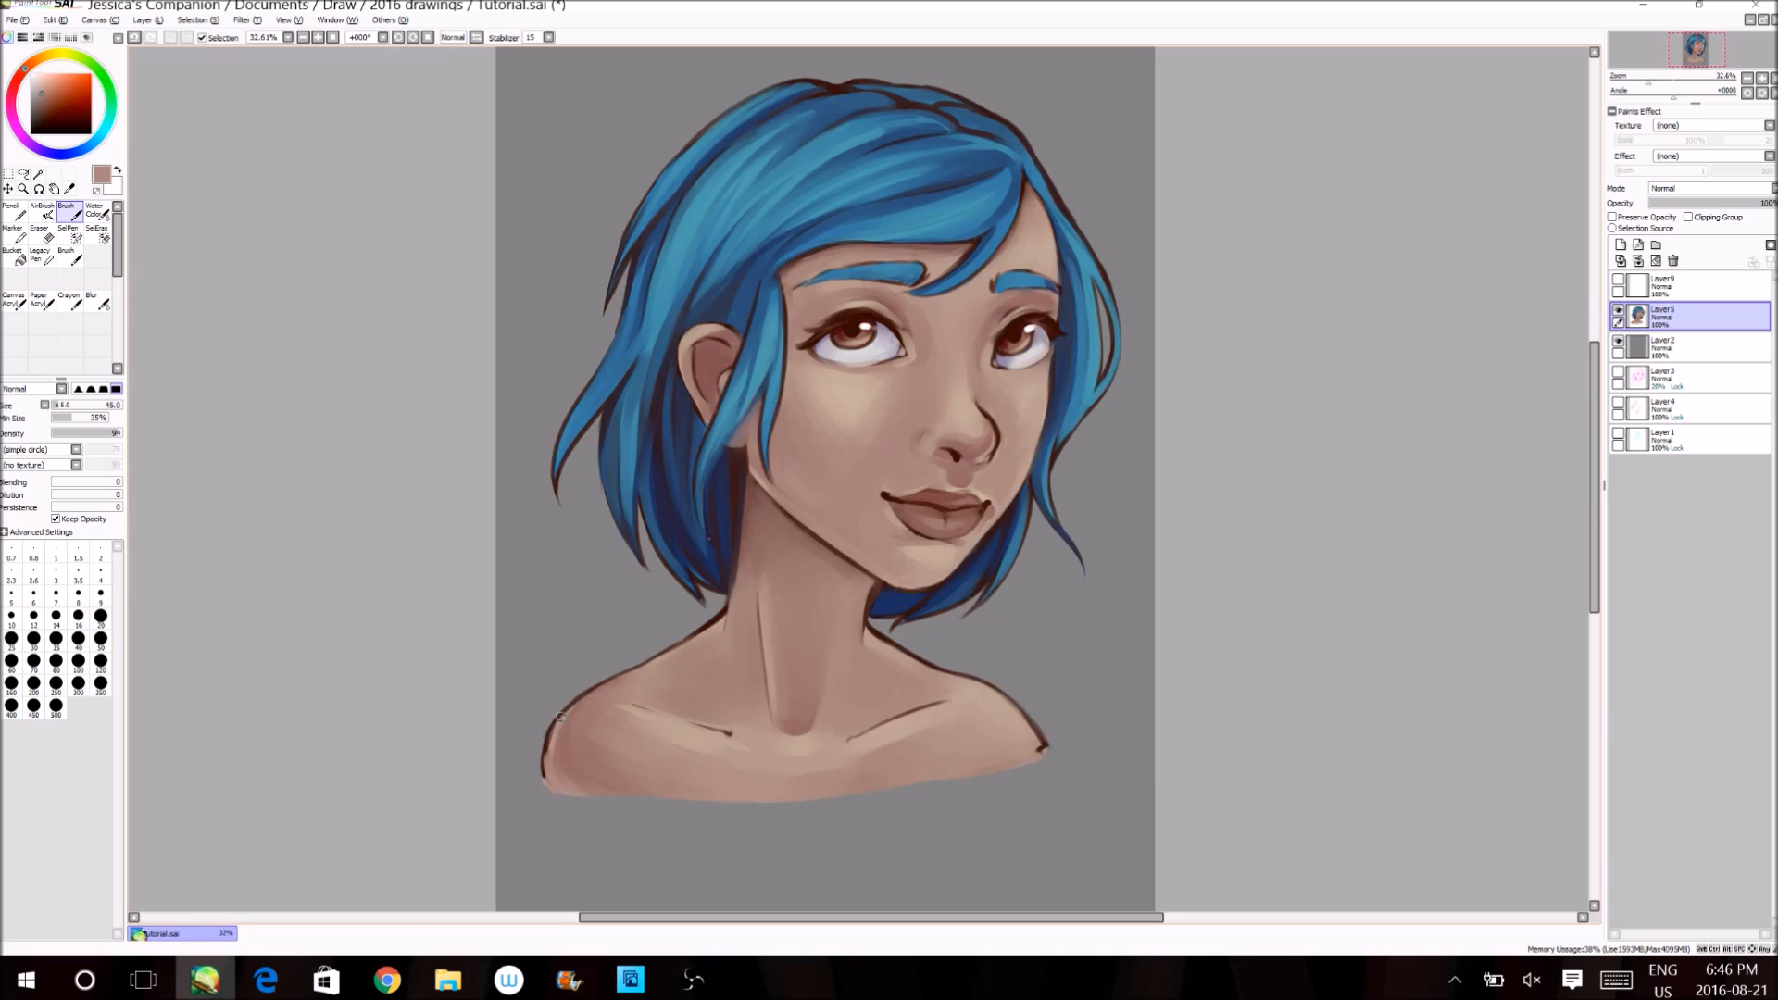
pyautogui.press('h')
pyautogui.moveTo(1041, 652); pyautogui.dragTo(1130, 704)
# - Add a layer with a different blending mode, airbrush two color tints over the hair, and merge it down
pyautogui.click(1621, 244)
pyautogui.click(1708, 188)
pyautogui.click(1672, 243)
pyautogui.click(42, 212)
pyautogui.click(15, 124)
pyautogui.moveTo(852, 176); pyautogui.dragTo(1015, 269)
pyautogui.click(43, 149)
pyautogui.moveTo(1093, 370); pyautogui.dragTo(1047, 538)
pyautogui.moveTo(639, 306); pyautogui.dragTo(787, 130)
pyautogui.click(1639, 261)
# - Paint strands at the back ends of the hair with the Brush and a sampled tone, undoing the first stroke
pyautogui.click(69, 211)
pyautogui.moveTo(1104, 371); pyautogui.dragTo(1167, 452)
pyautogui.hotkey('ctrl', 'z')
pyautogui.moveTo(1076, 509); pyautogui.dragTo(1060, 569)
pyautogui.rightClick(1074, 491)
pyautogui.moveTo(1086, 471); pyautogui.dragTo(1028, 584)
# - Paint long loose strands down both outer sides of the hair
pyautogui.moveTo(633, 370); pyautogui.dragTo(663, 477)
pyautogui.moveTo(695, 533); pyautogui.dragTo(730, 610)
pyautogui.moveTo(654, 226); pyautogui.dragTo(599, 371)
pyautogui.moveTo(1099, 320); pyautogui.dragTo(1159, 468)
pyautogui.moveTo(1099, 329); pyautogui.dragTo(1067, 566)
# - Trim the back edge of the hair with the Eraser and save the drawing
pyautogui.press('e')
pyautogui.moveTo(1098, 250); pyautogui.dragTo(1118, 353)
pyautogui.press('e')
pyautogui.moveTo(1127, 372); pyautogui.dragTo(1163, 449)
pyautogui.hotkey('ctrl', 's')
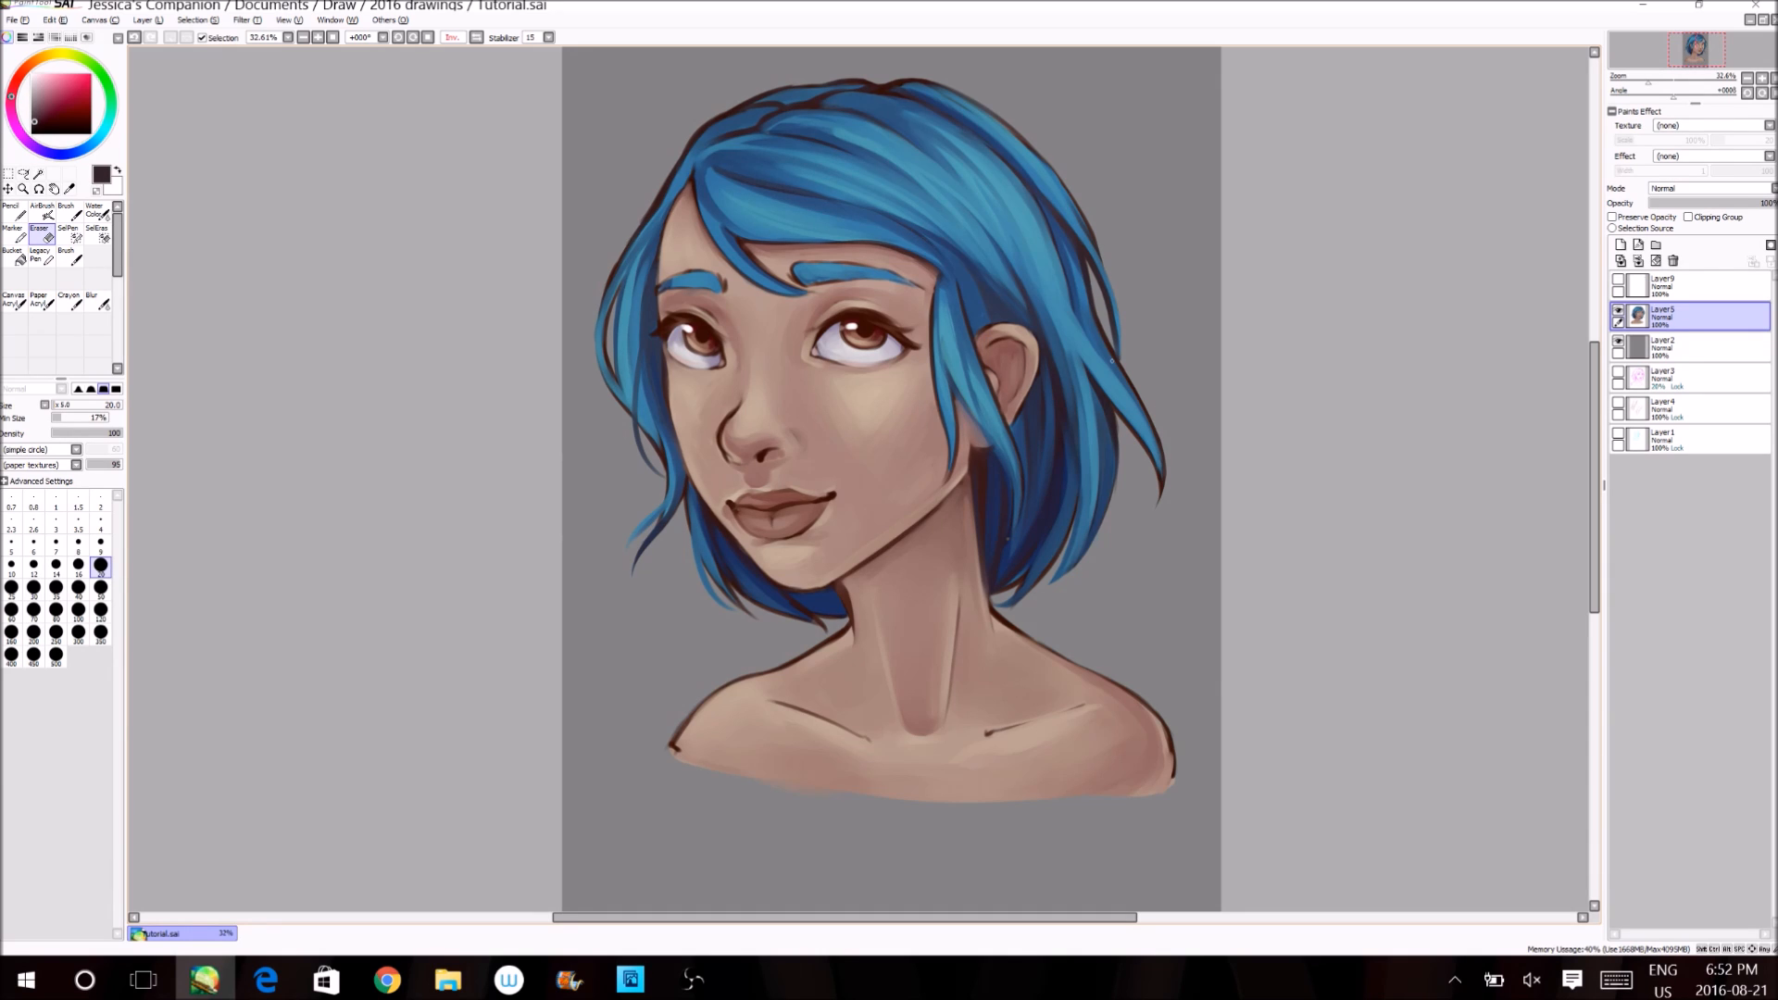
# - Repaint both collarbone lines with a sampled skin shade and save the drawing
pyautogui.press('e')
pyautogui.rightClick(1001, 715)
pyautogui.moveTo(1079, 706); pyautogui.dragTo(950, 747)
pyautogui.moveTo(774, 702); pyautogui.dragTo(871, 741)
pyautogui.hotkey('ctrl', 's')
# - Refine the far shoulder's outline and the neck's edge below the ear, and save the drawing
pyautogui.moveTo(846, 632); pyautogui.dragTo(712, 697)
pyautogui.moveTo(969, 509); pyautogui.dragTo(976, 571)
pyautogui.hotkey('ctrl', 's')
# - Paint sampled strokes on the hair behind the ear, above it, at the crown and beside the cheek, saving the drawing
pyautogui.rightClick(1015, 519)
pyautogui.moveTo(1007, 450); pyautogui.dragTo(1017, 534)
pyautogui.moveTo(929, 178); pyautogui.dragTo(1022, 302)
pyautogui.moveTo(887, 106); pyautogui.dragTo(1015, 187)
pyautogui.hotkey('ctrl', 's')
pyautogui.moveTo(935, 354); pyautogui.dragTo(941, 465)
pyautogui.hotkey('ctrl', 's')
# - Touch up the near collarbone with a sampled tone, and shade under the jaw and down the neck at brush size 80
pyautogui.rightClick(1023, 732)
pyautogui.moveTo(1063, 727); pyautogui.dragTo(987, 744)
pyautogui.press(']')
pyautogui.press(']')
pyautogui.press(']')
pyautogui.press(']')
pyautogui.moveTo(967, 481); pyautogui.dragTo(923, 539)
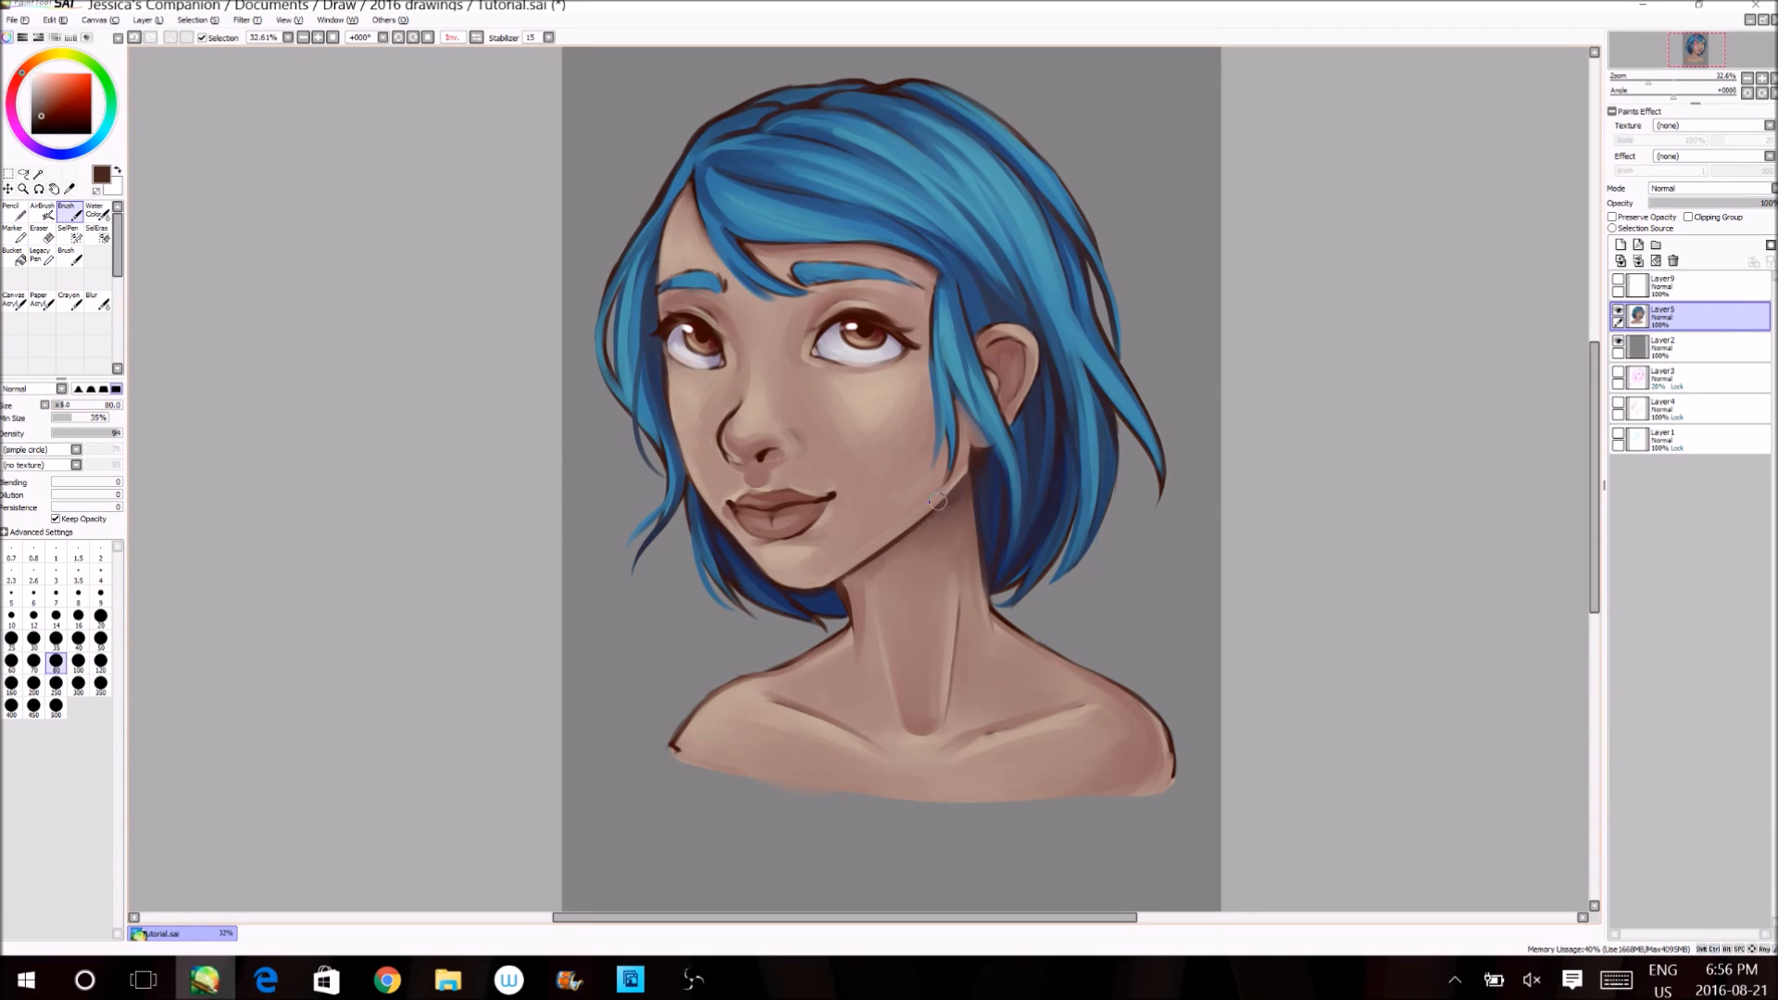
pyautogui.hotkey('ctrl', 's')
pyautogui.moveTo(975, 461); pyautogui.dragTo(978, 606)
# - In the mirrored view, blend the neck beside the hair and both collarbones with sampled tones, and save the drawing
pyautogui.press('h')
pyautogui.rightClick(726, 519)
pyautogui.moveTo(743, 473); pyautogui.dragTo(737, 573)
pyautogui.rightClick(769, 556)
pyautogui.moveTo(765, 500); pyautogui.dragTo(745, 587)
pyautogui.moveTo(911, 695); pyautogui.dragTo(854, 732)
pyautogui.moveTo(707, 706); pyautogui.dragTo(746, 726)
pyautogui.hotkey('ctrl', 's')
# - Blend the jaw's corner below the ear at brush size 40 with a sampled skin tone, and save the drawing
pyautogui.click(78, 640)
pyautogui.rightClick(769, 500)
pyautogui.moveTo(747, 460); pyautogui.dragTo(748, 505)
pyautogui.hotkey('ctrl', 's')
# - Sample a cheek tone, enlarge the brush to 45, save, and paint short strokes across the lower part of both eyes
pyautogui.rightClick(861, 479)
pyautogui.press(']')
pyautogui.hotkey('ctrl', 's')
pyautogui.moveTo(846, 347); pyautogui.dragTo(871, 342)
pyautogui.moveTo(1014, 350); pyautogui.dragTo(1031, 345)
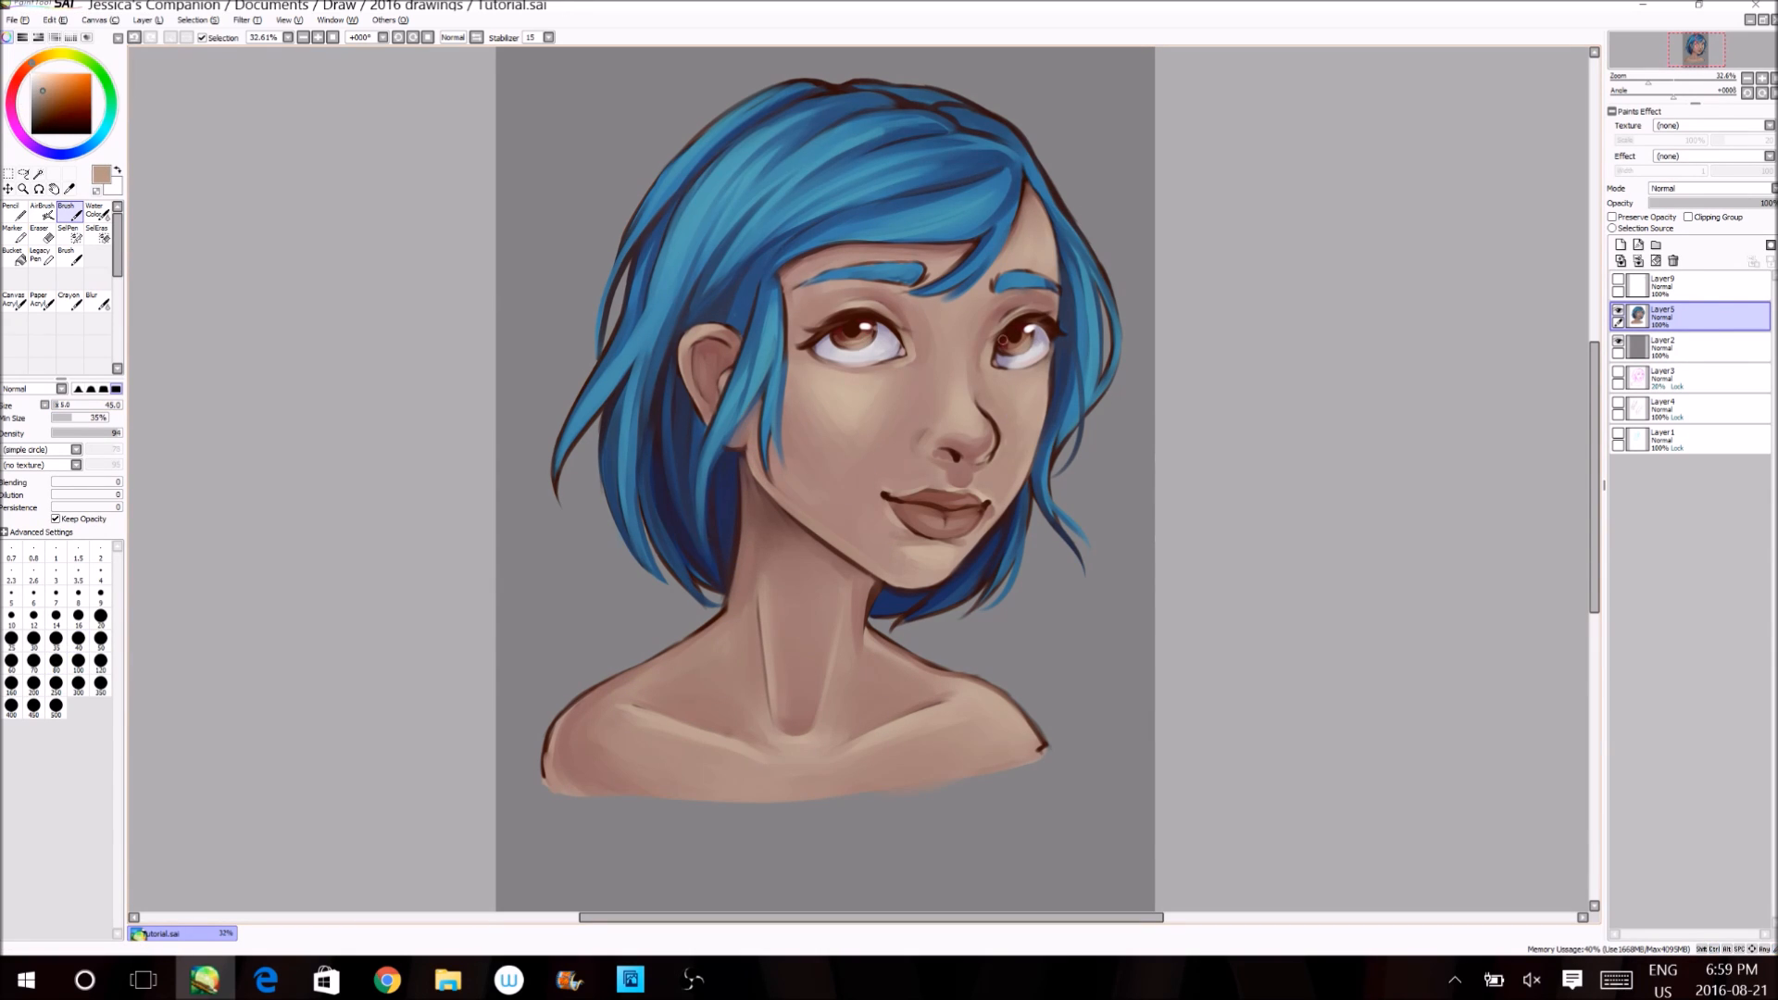
# - Paint a curved loose strand along the hair's back edge with a sampled blue, and undo the extra strokes
pyautogui.rightClick(593, 398)
pyautogui.moveTo(560, 454)
pyautogui.mouseDown()
pyautogui.moveTo(592, 535)
pyautogui.moveTo(626, 545)
pyautogui.mouseUp()
pyautogui.press('e')
pyautogui.hotkey('ctrl', 'z')
pyautogui.moveTo(628, 259); pyautogui.dragTo(604, 344)
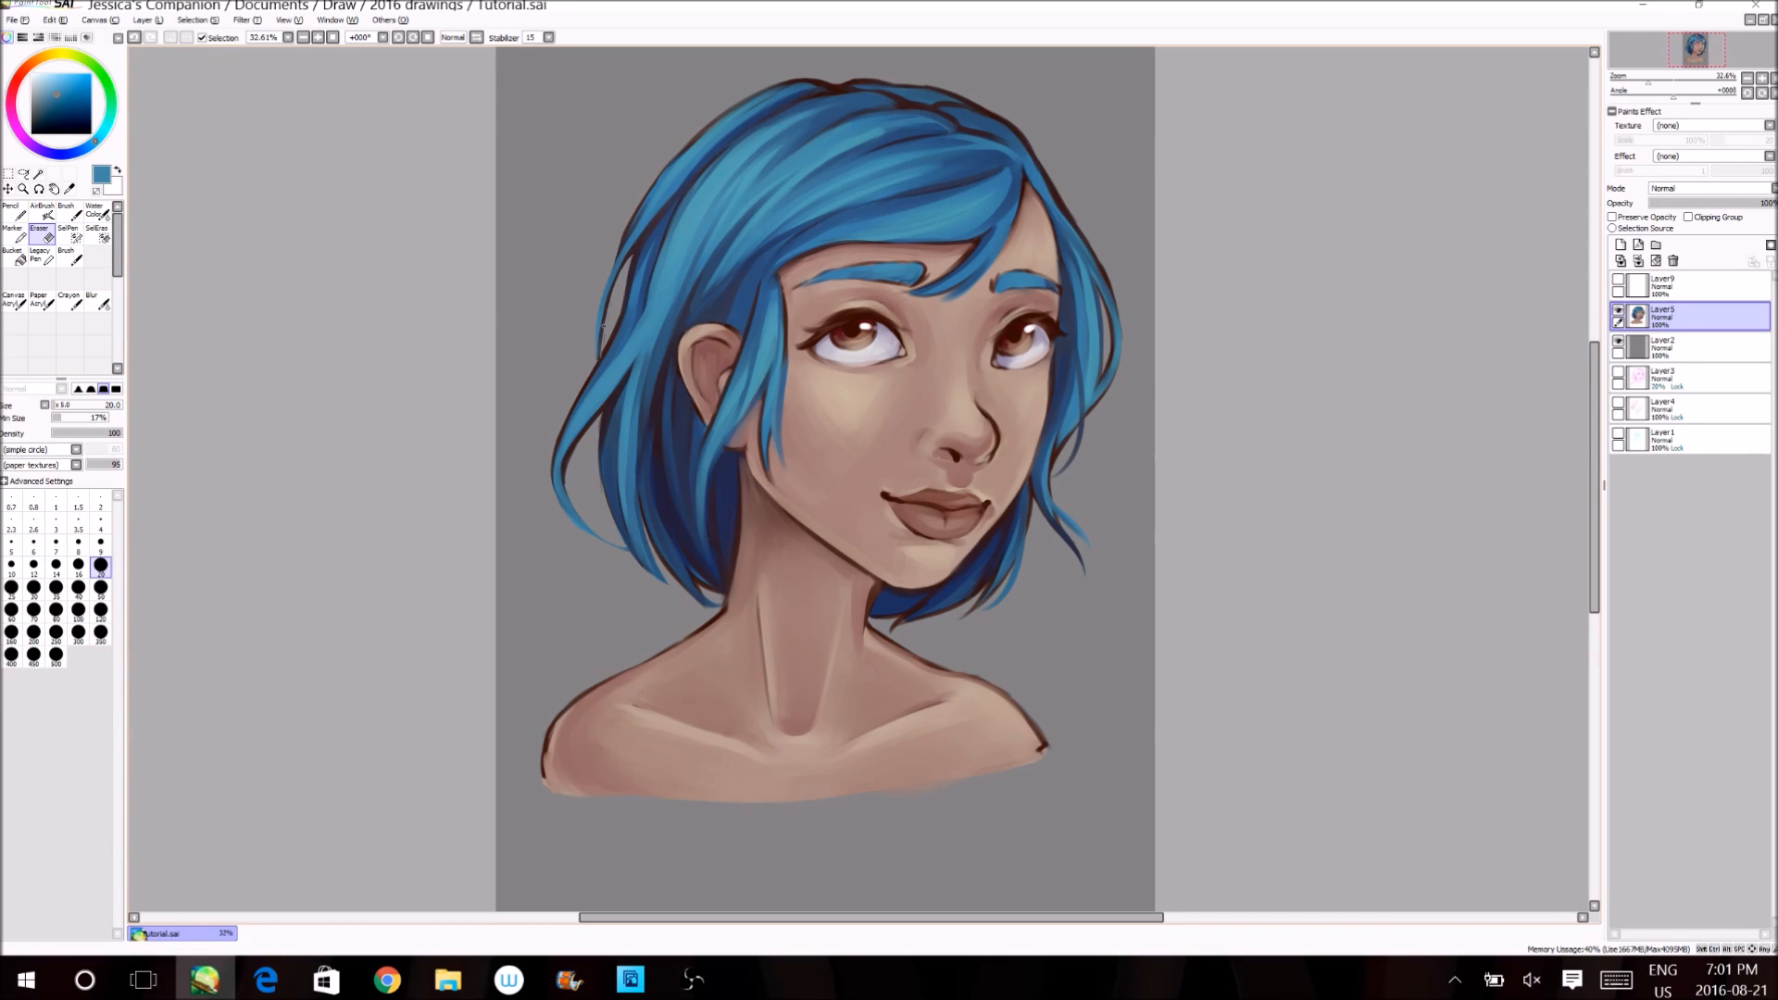
pyautogui.hotkey('ctrl', 'z')
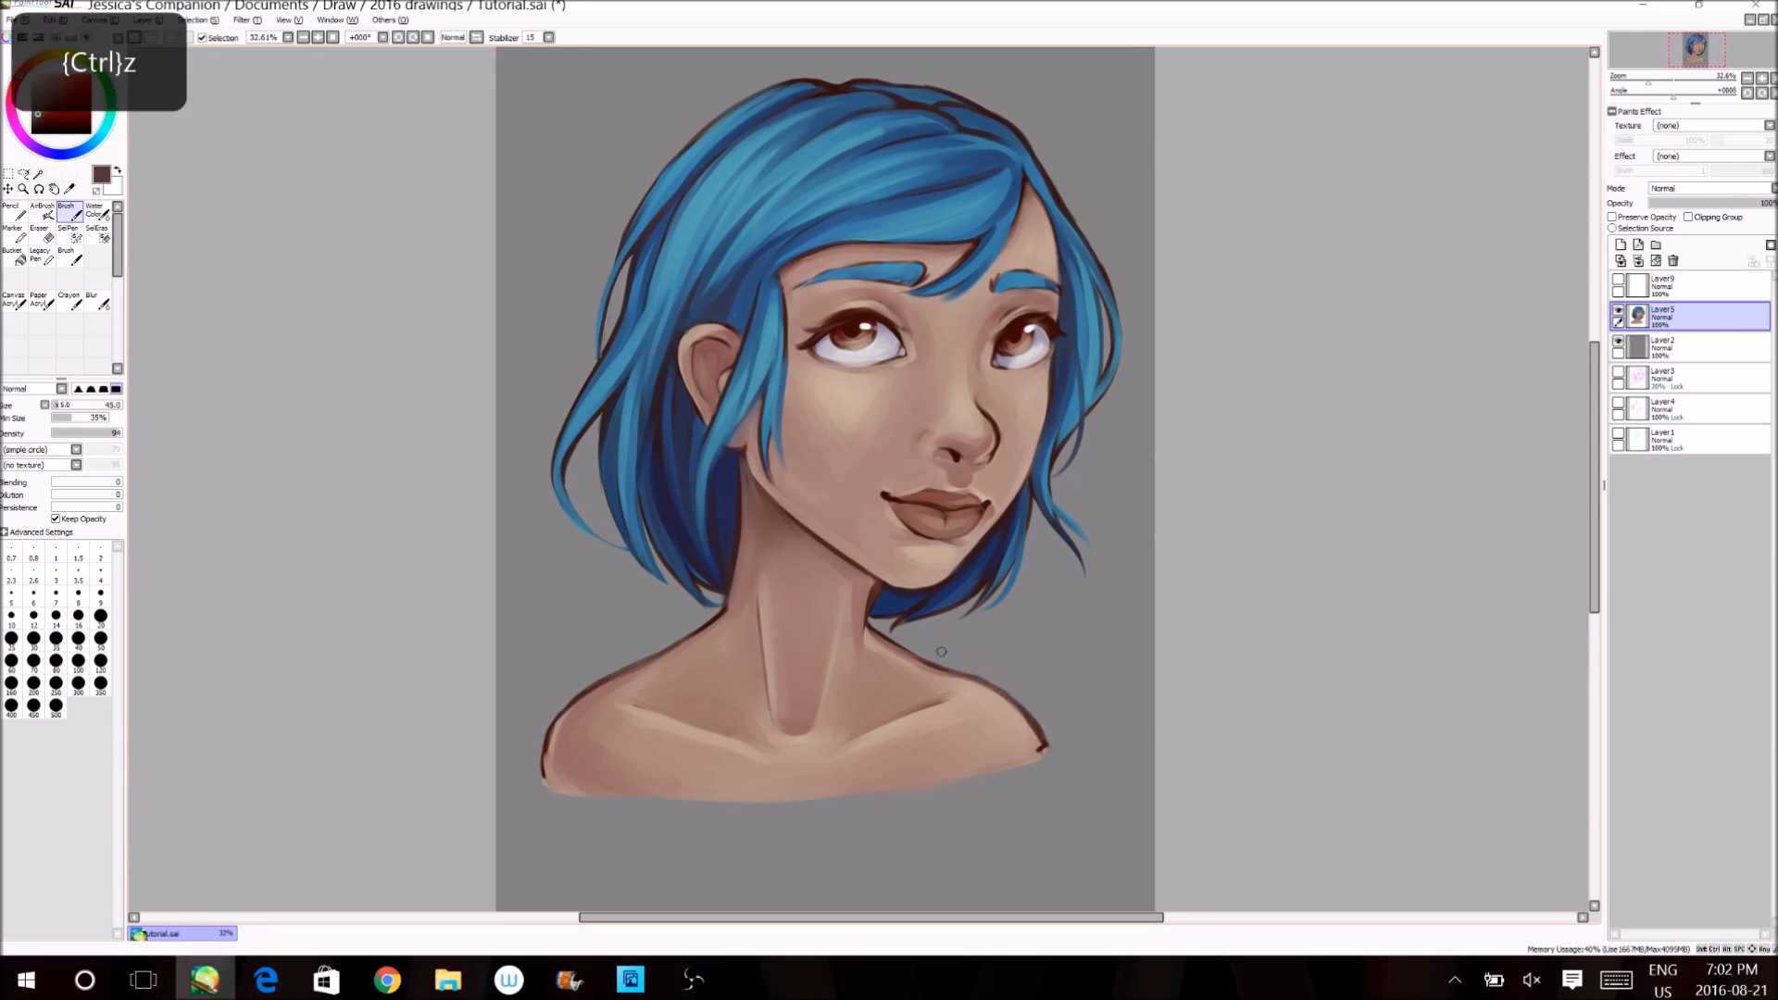